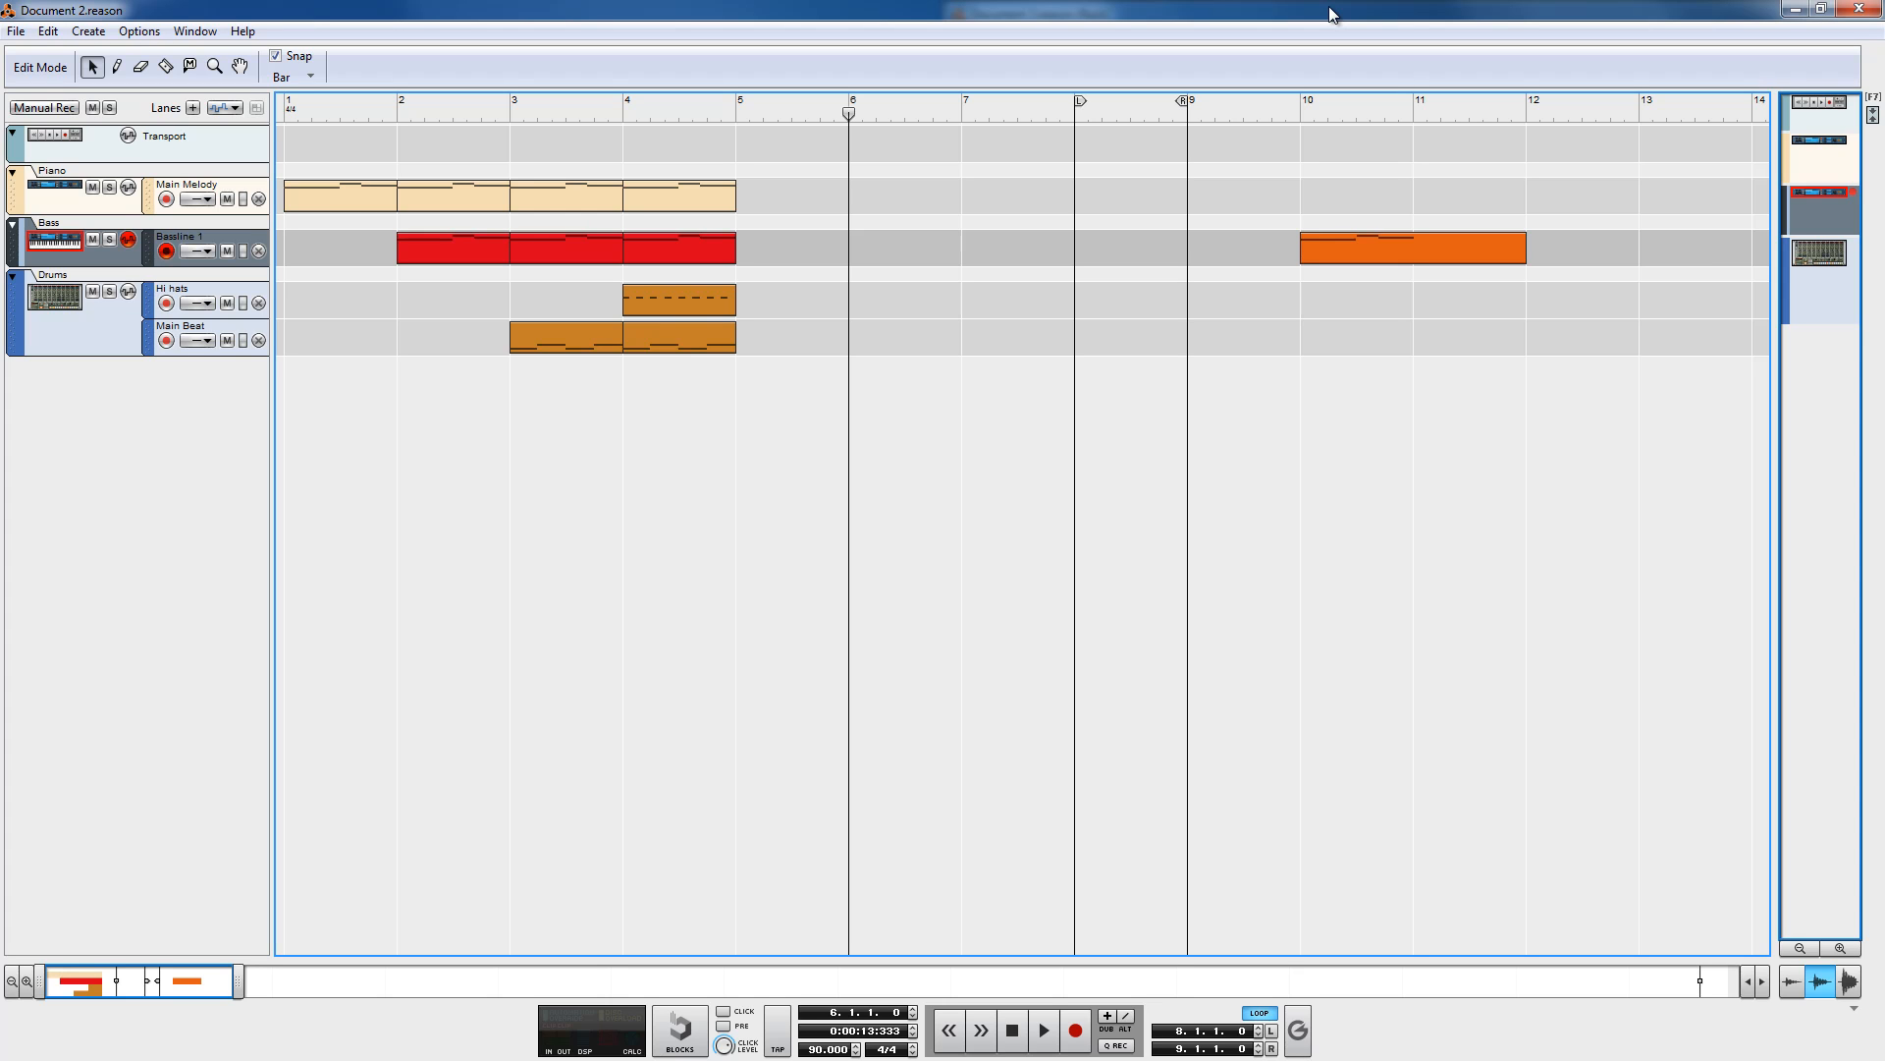
Step: Restore the sequencer window and snap the Rack window to the right half of the screen beside it
{"action": "double_click", "coordinate": [1330, 7]}
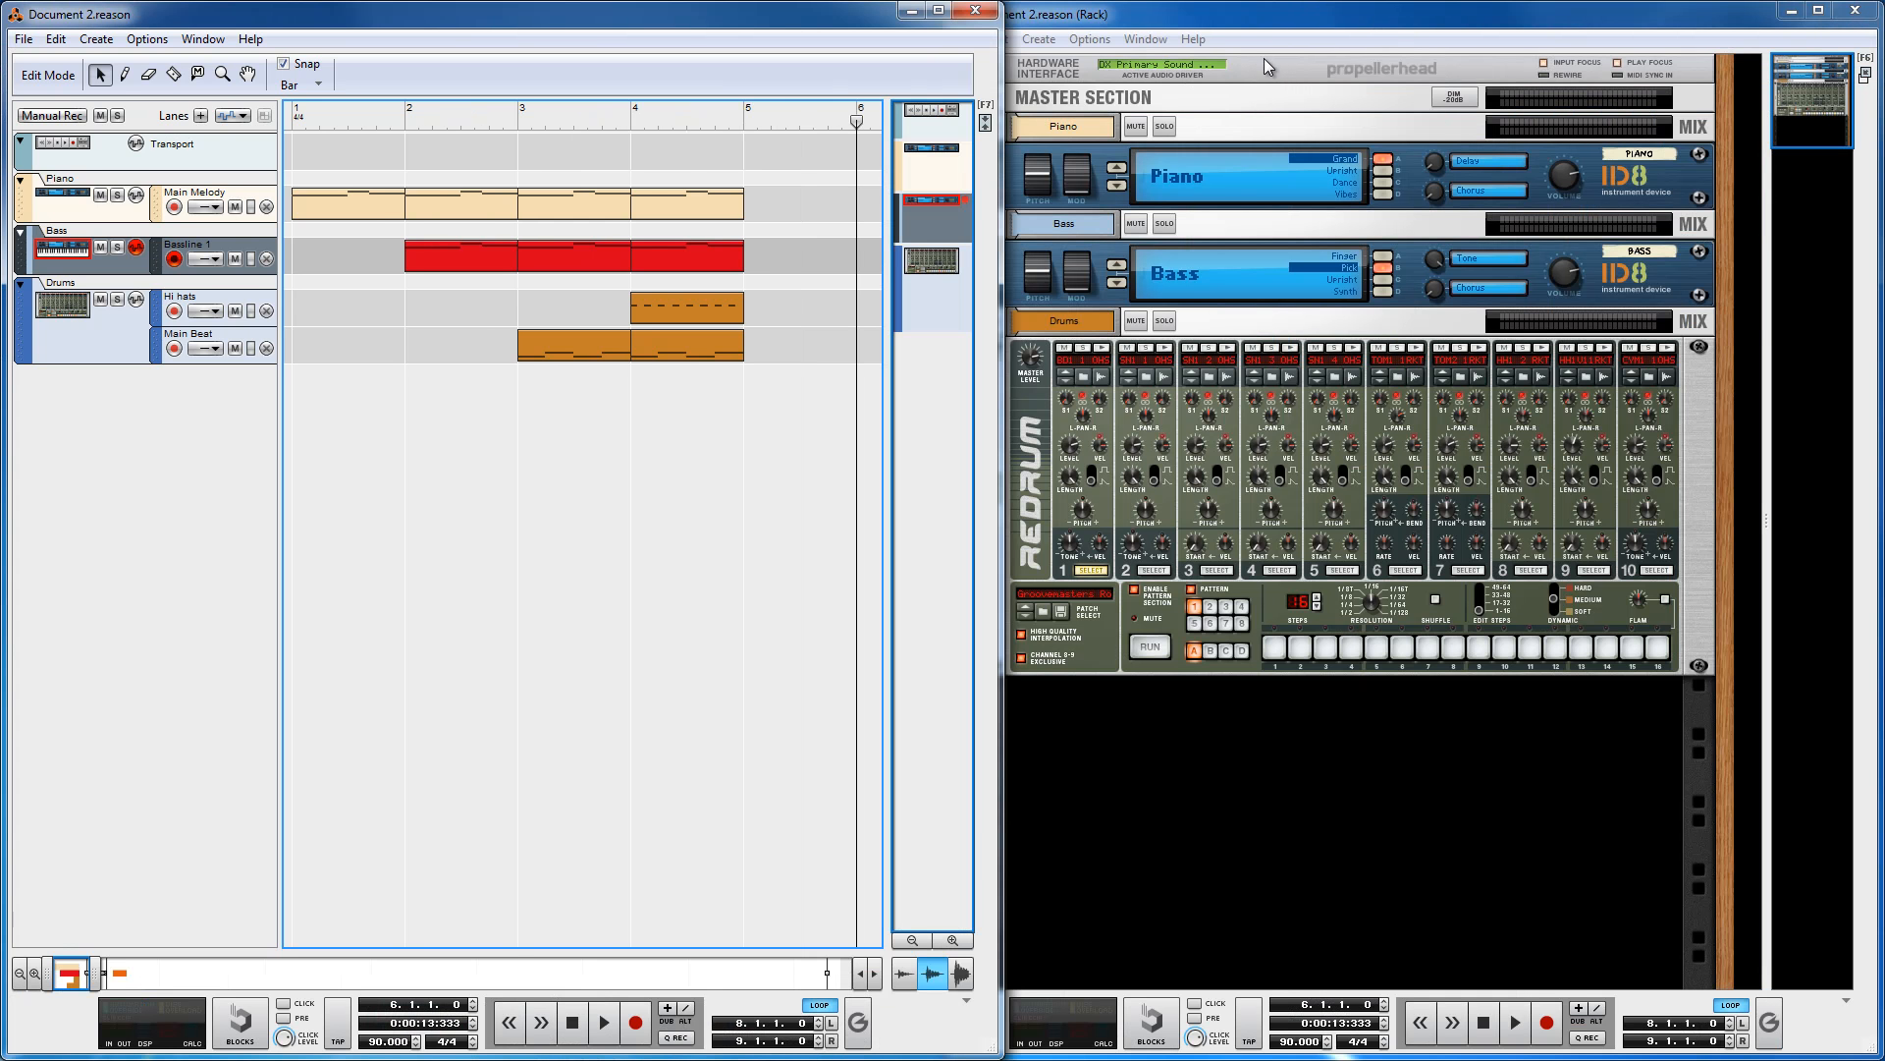
{"action": "left_click", "coordinate": [1200, 16]}
{"action": "left_click", "coordinate": [837, 22]}
{"action": "left_click_drag", "start_coordinate": [1103, 14], "coordinate": [1078, 15]}
{"action": "left_click_drag", "start_coordinate": [1209, 24], "coordinate": [1299, 32]}
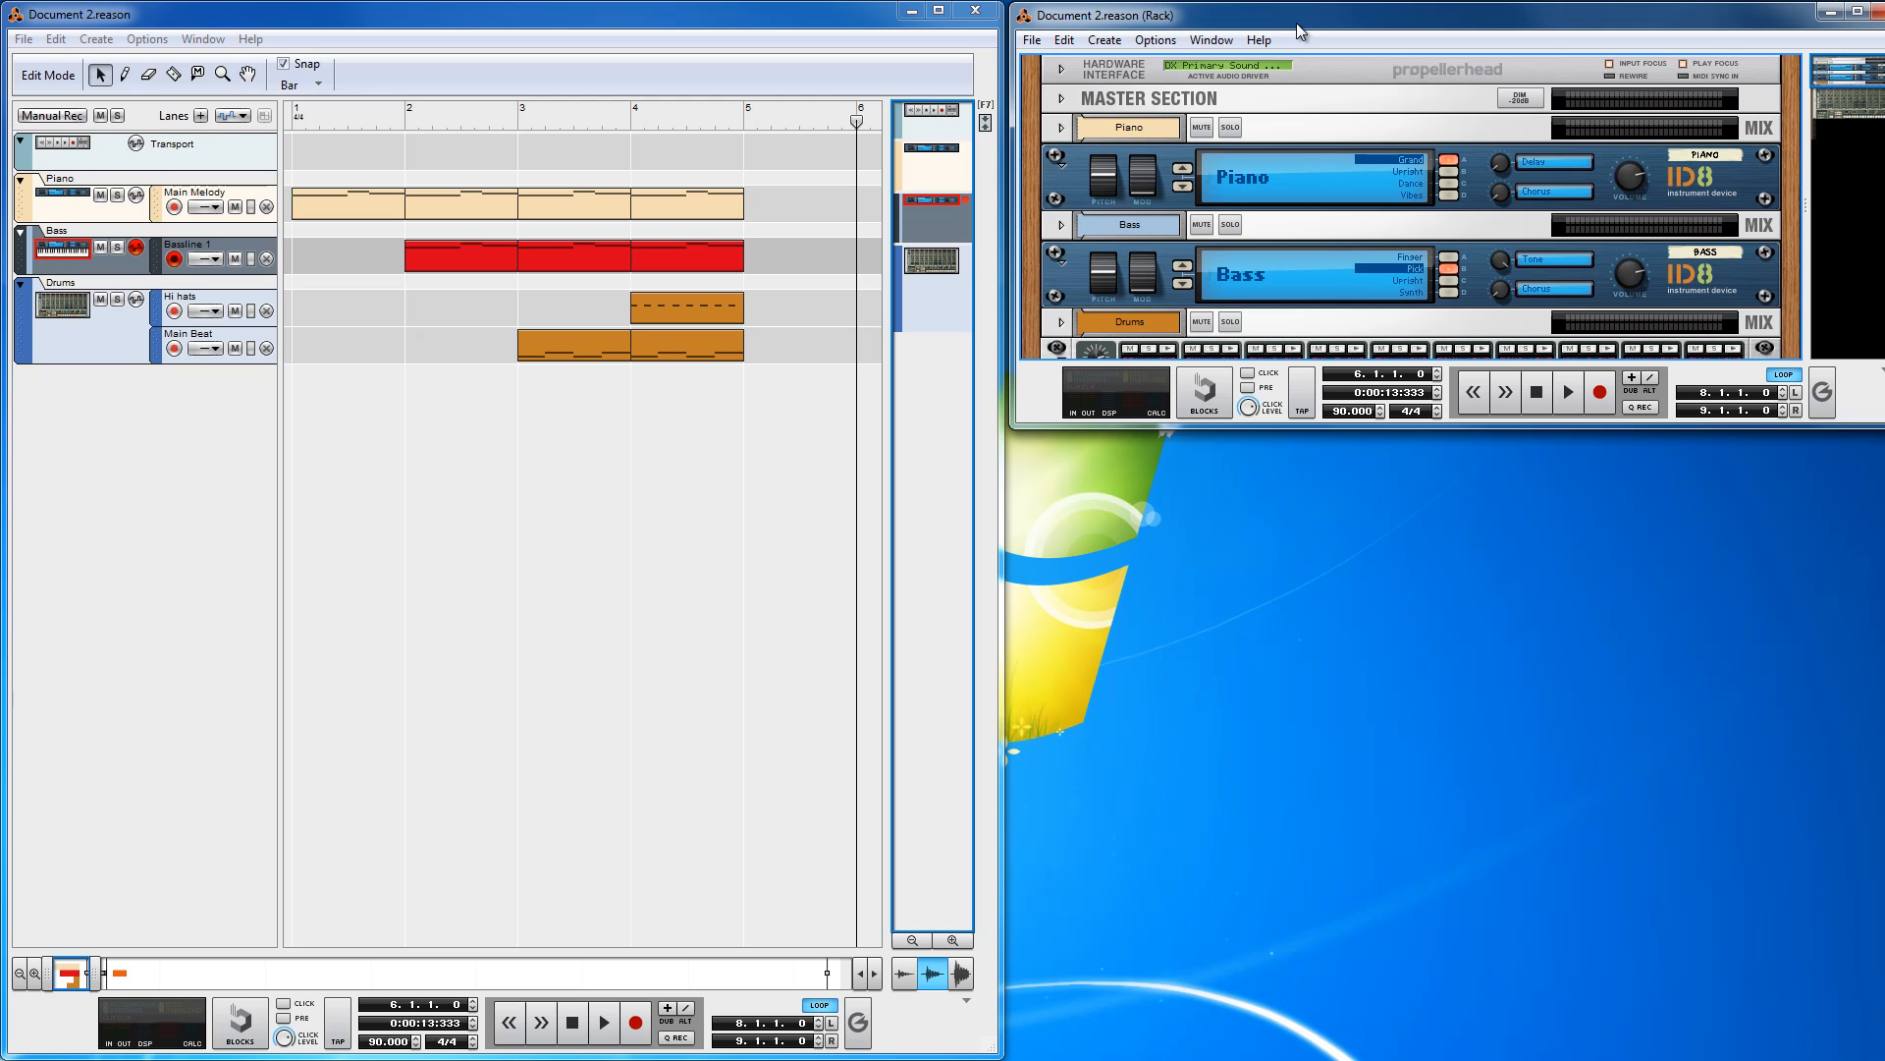
{"action": "key", "text": "super+Up"}
{"action": "key", "text": "super+Right"}
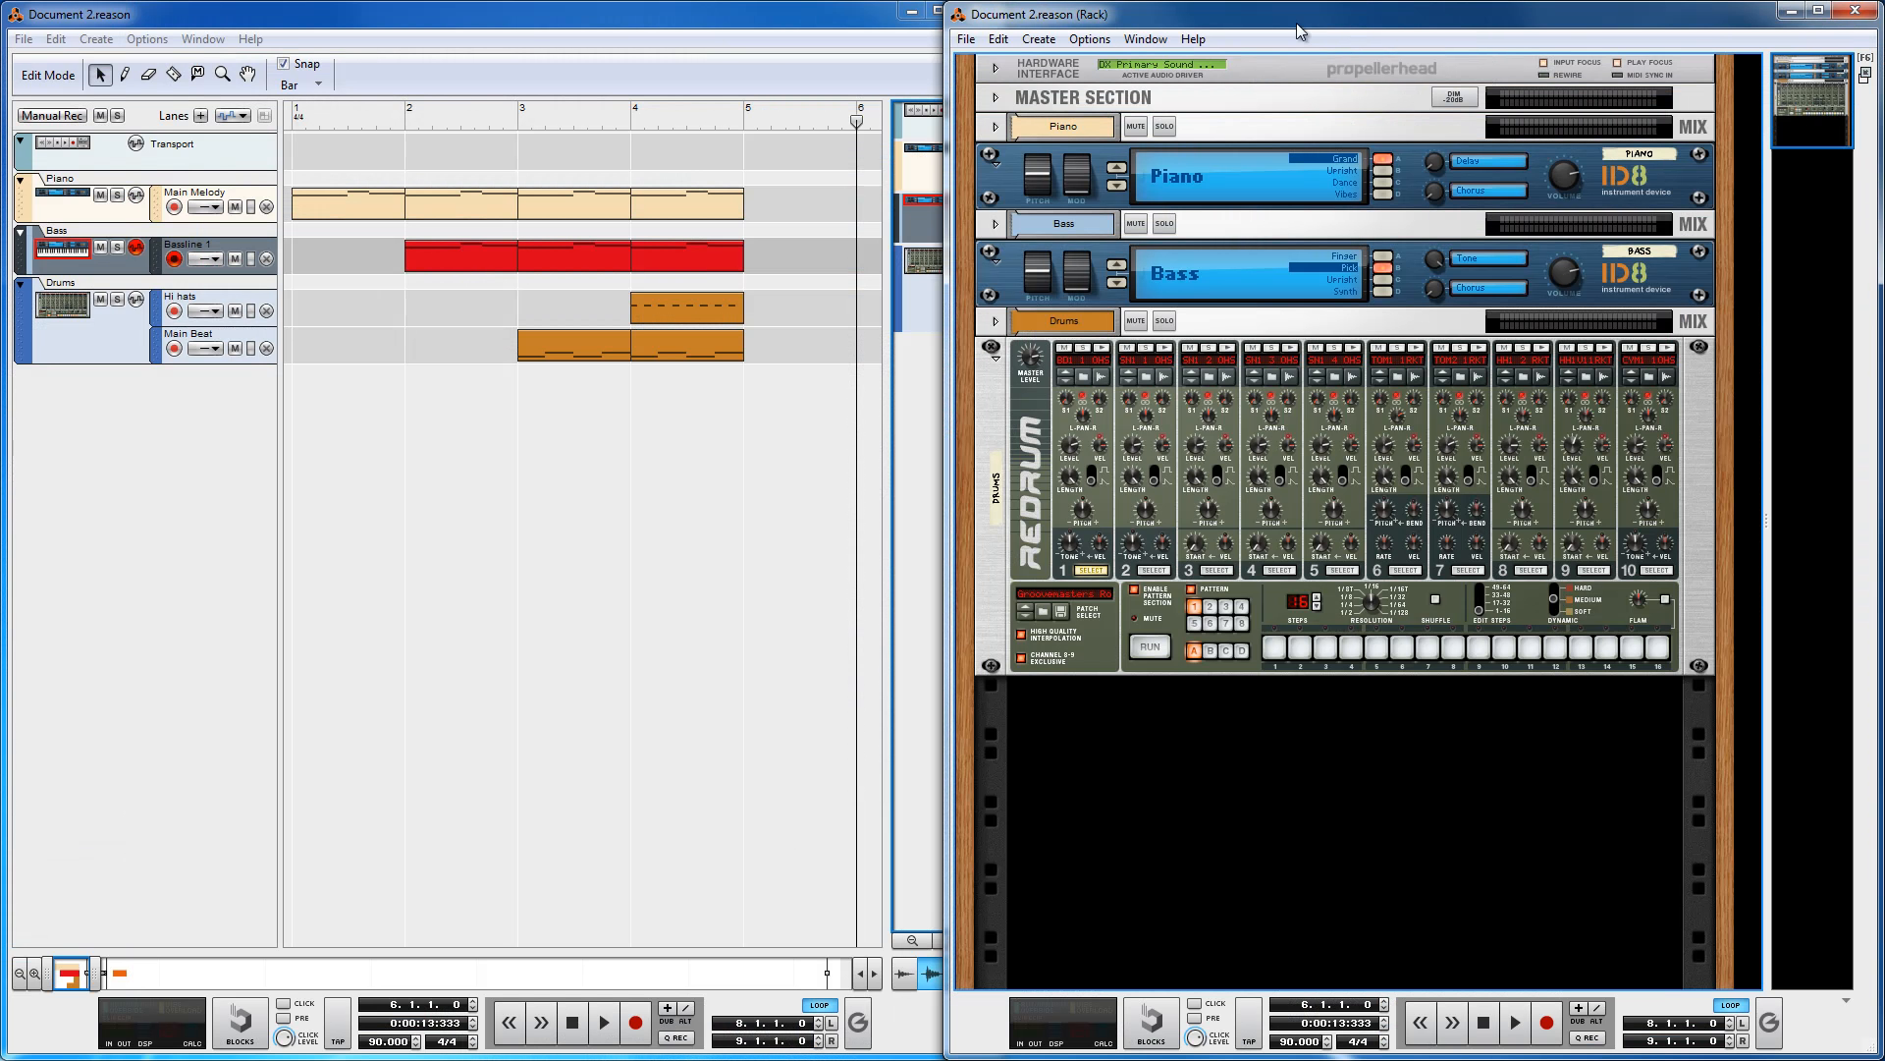
{"action": "left_click", "coordinate": [688, 24]}
{"action": "left_click", "coordinate": [1140, 16]}
{"action": "left_click", "coordinate": [790, 13]}
{"action": "left_click", "coordinate": [1309, 22]}
{"action": "left_click", "coordinate": [842, 18]}
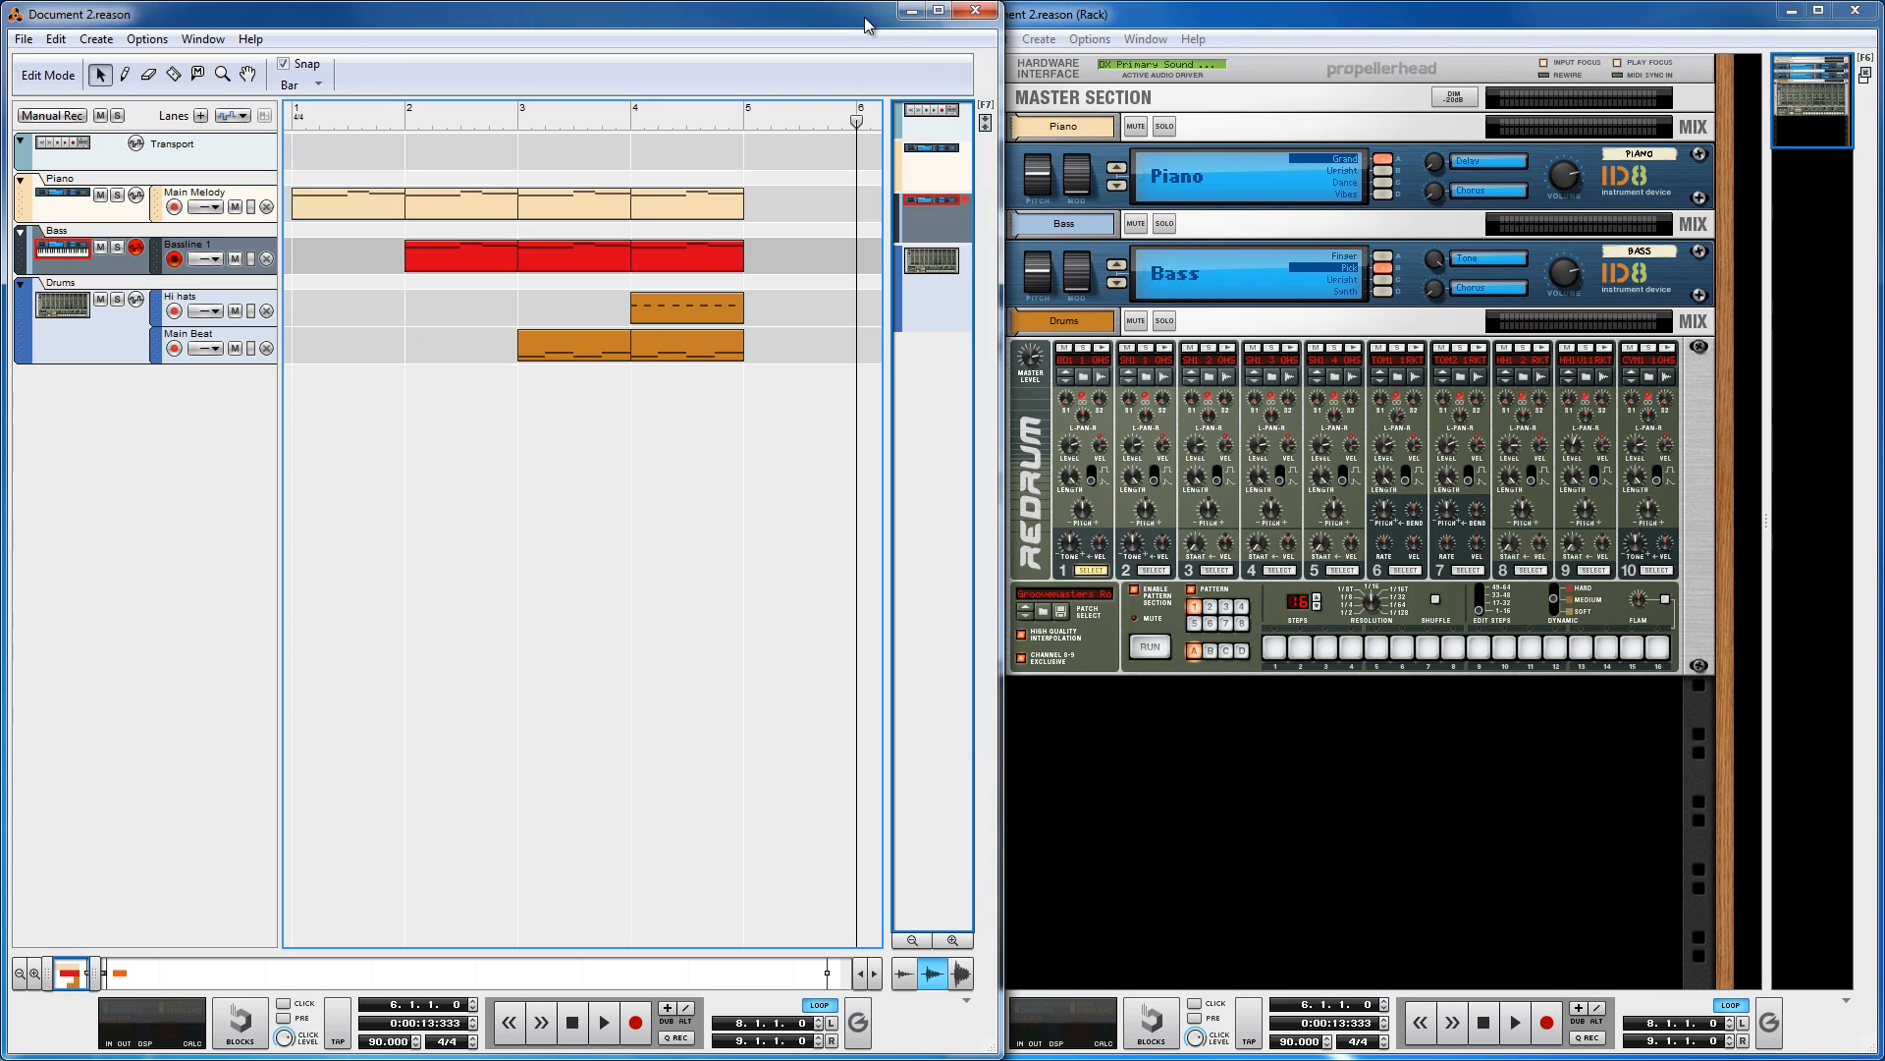
{"action": "left_click", "coordinate": [1359, 23]}
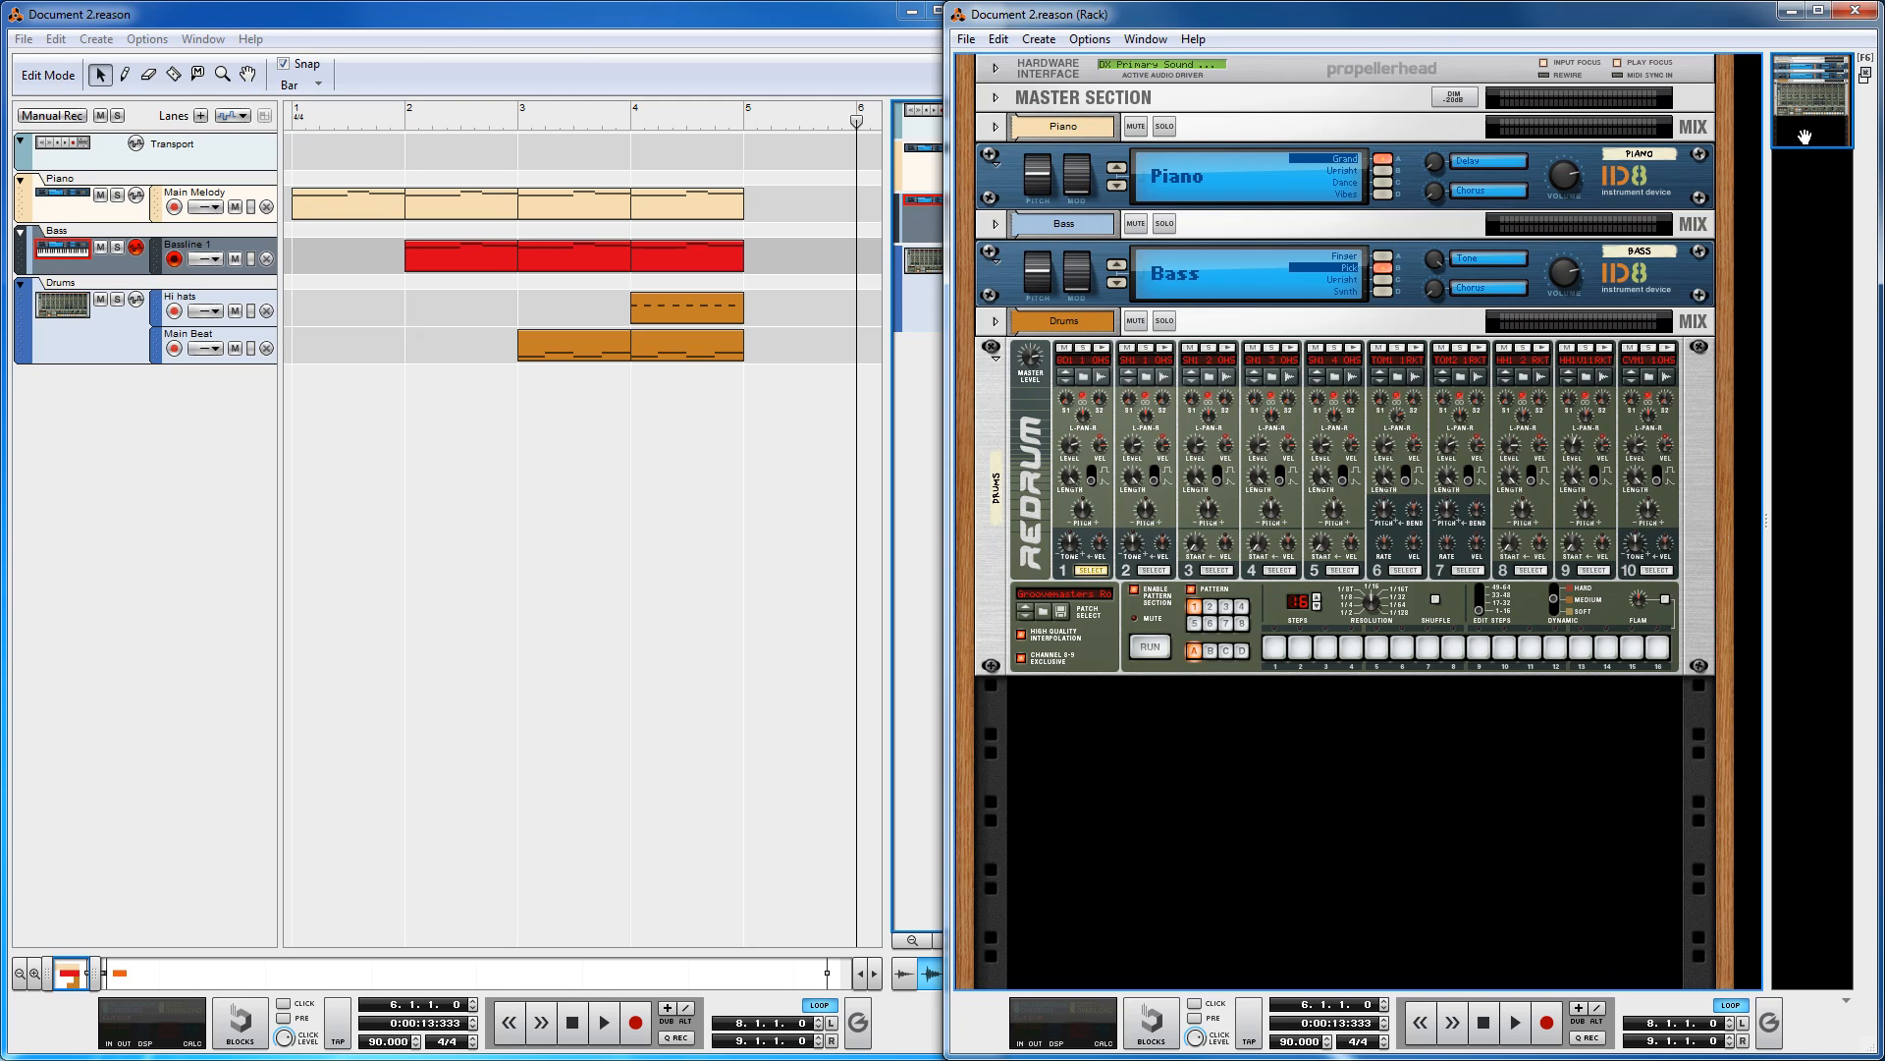
Step: Fold and unfold the Piano, Bass and Redrum devices in the rack
{"action": "left_click", "coordinate": [994, 353]}
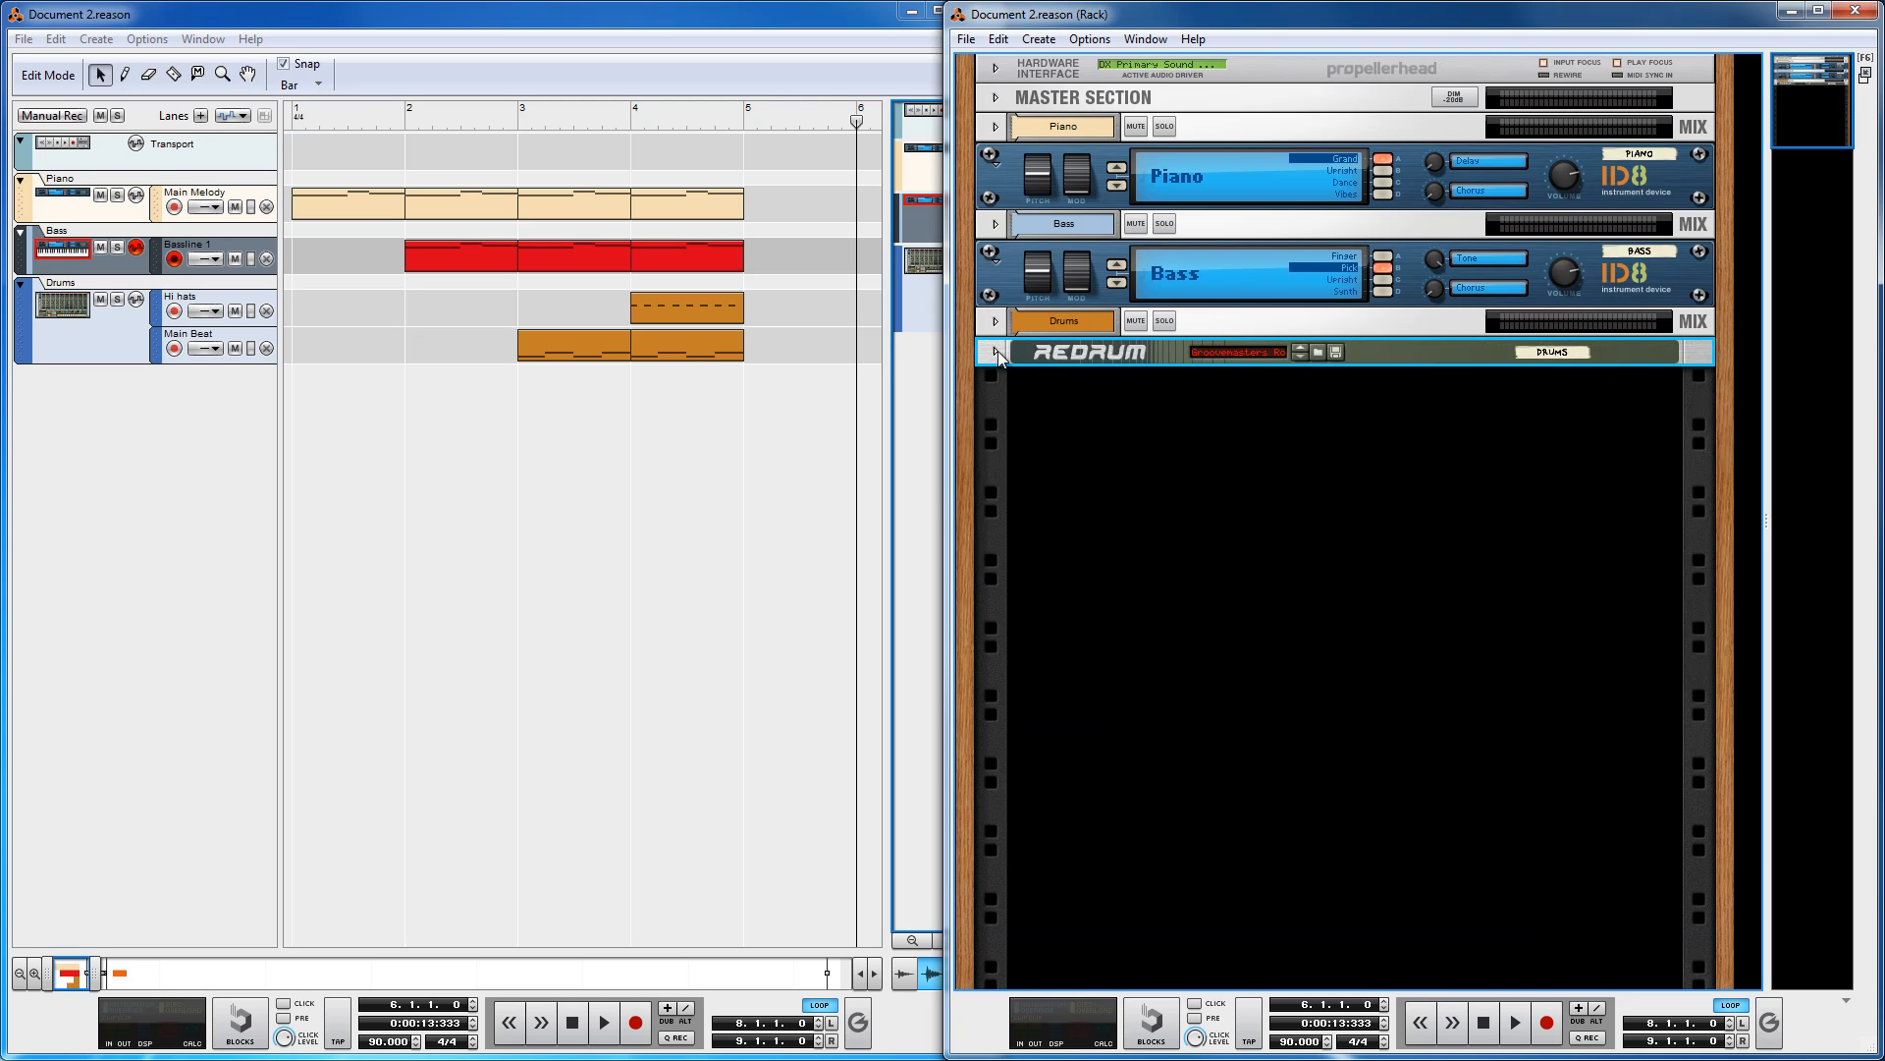
{"action": "left_click", "coordinate": [997, 351]}
{"action": "left_click", "coordinate": [997, 354]}
{"action": "left_click", "coordinate": [997, 352]}
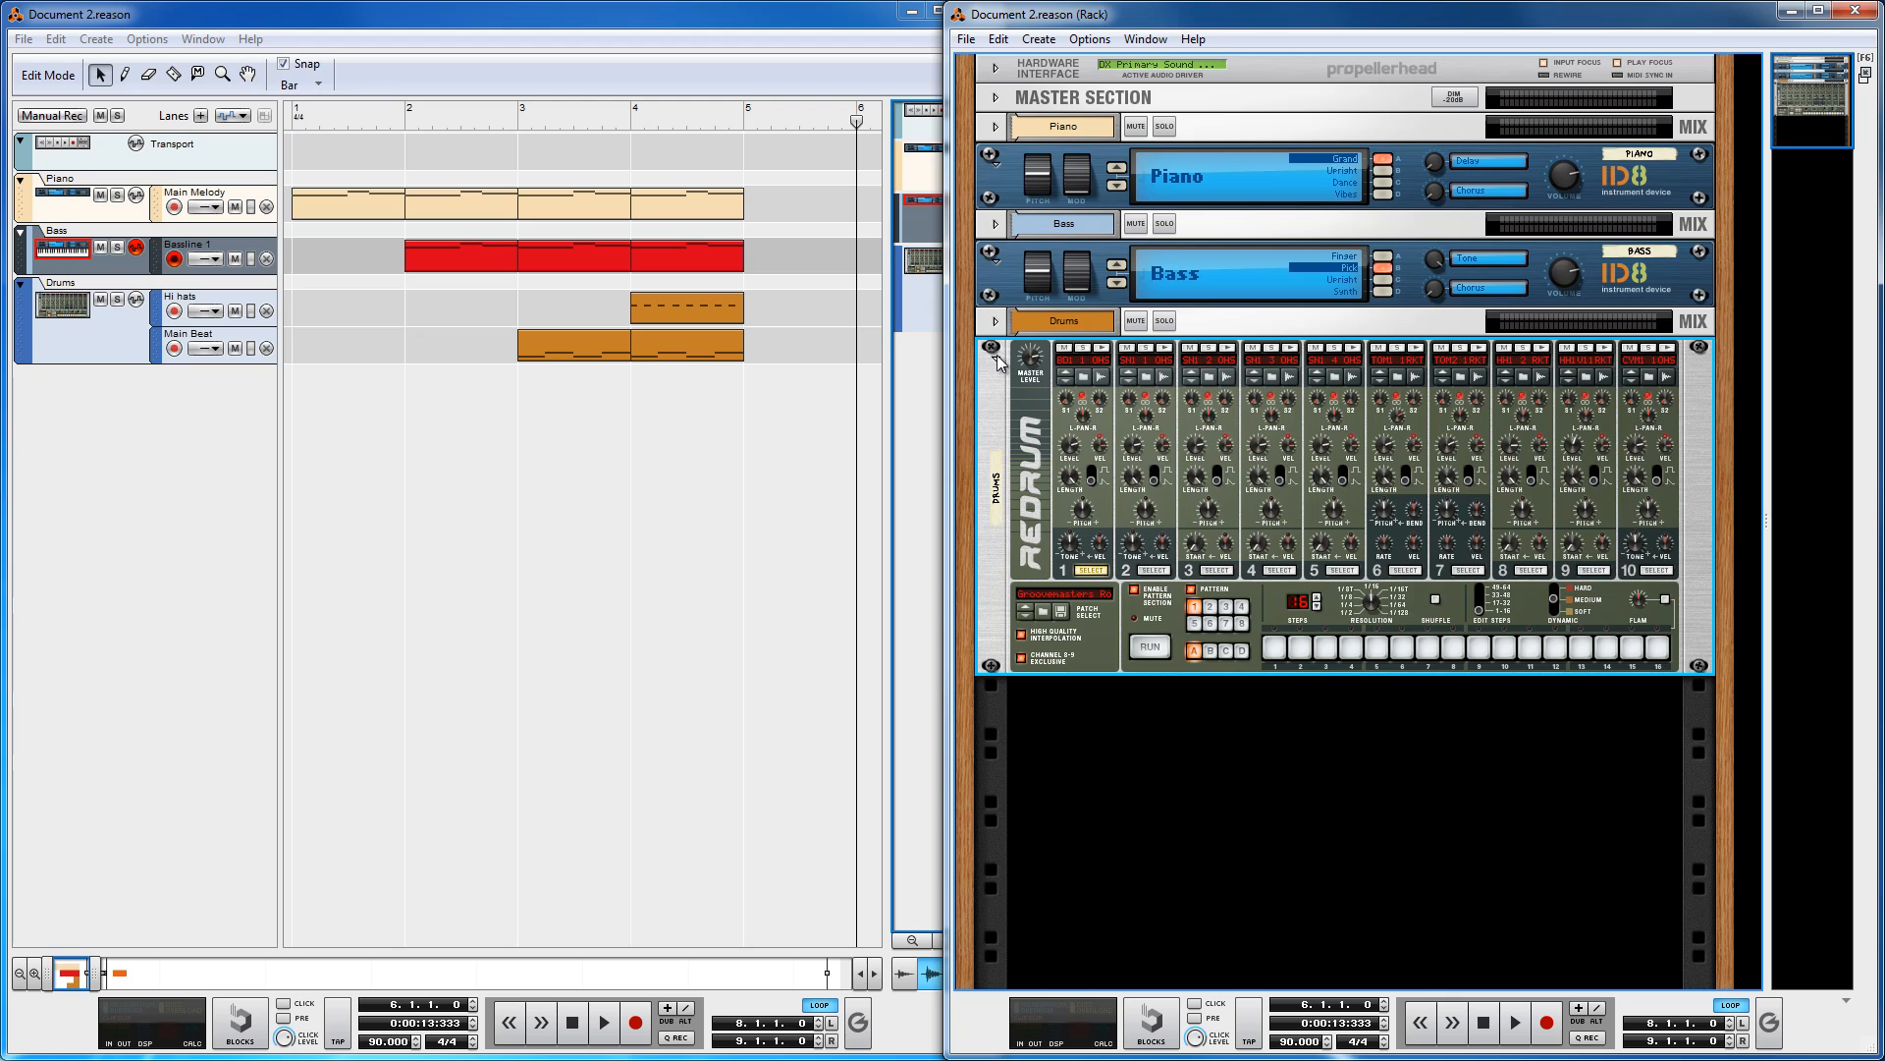
{"action": "left_click", "coordinate": [998, 263]}
{"action": "left_click", "coordinate": [999, 165]}
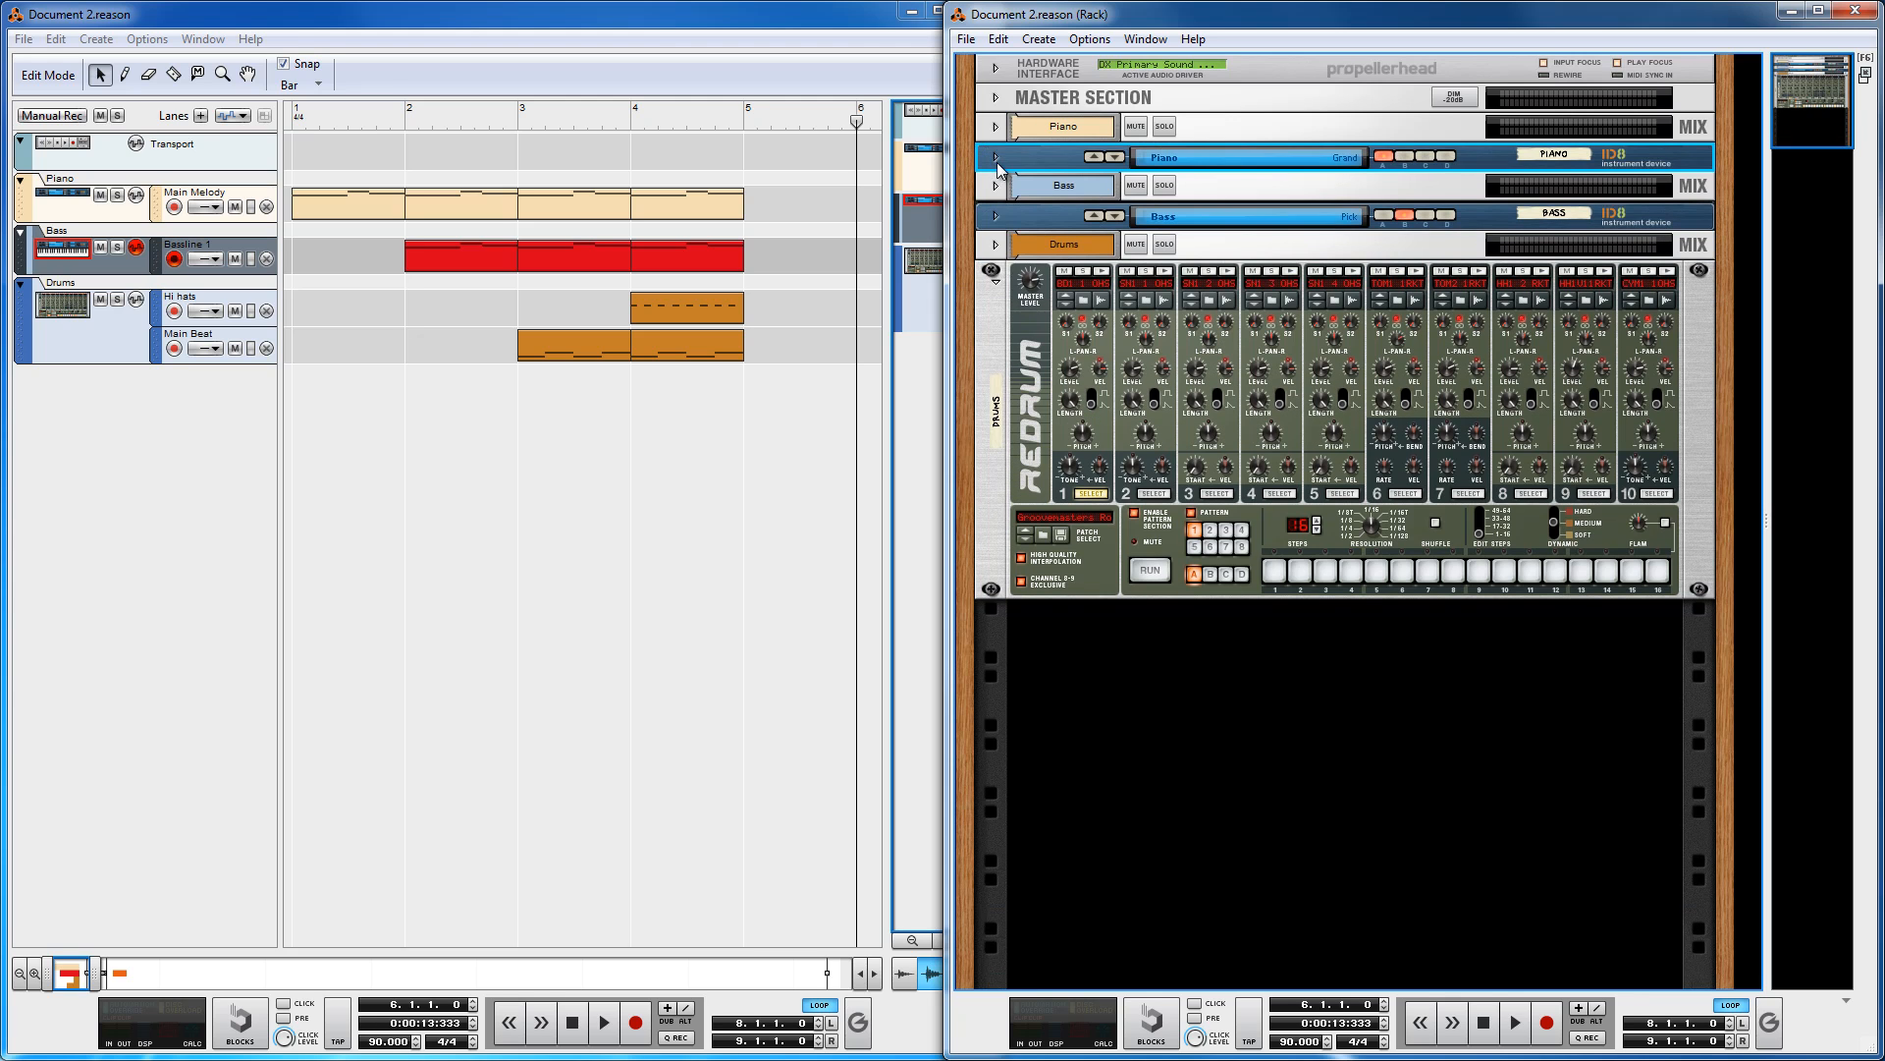
{"action": "left_click", "coordinate": [997, 282]}
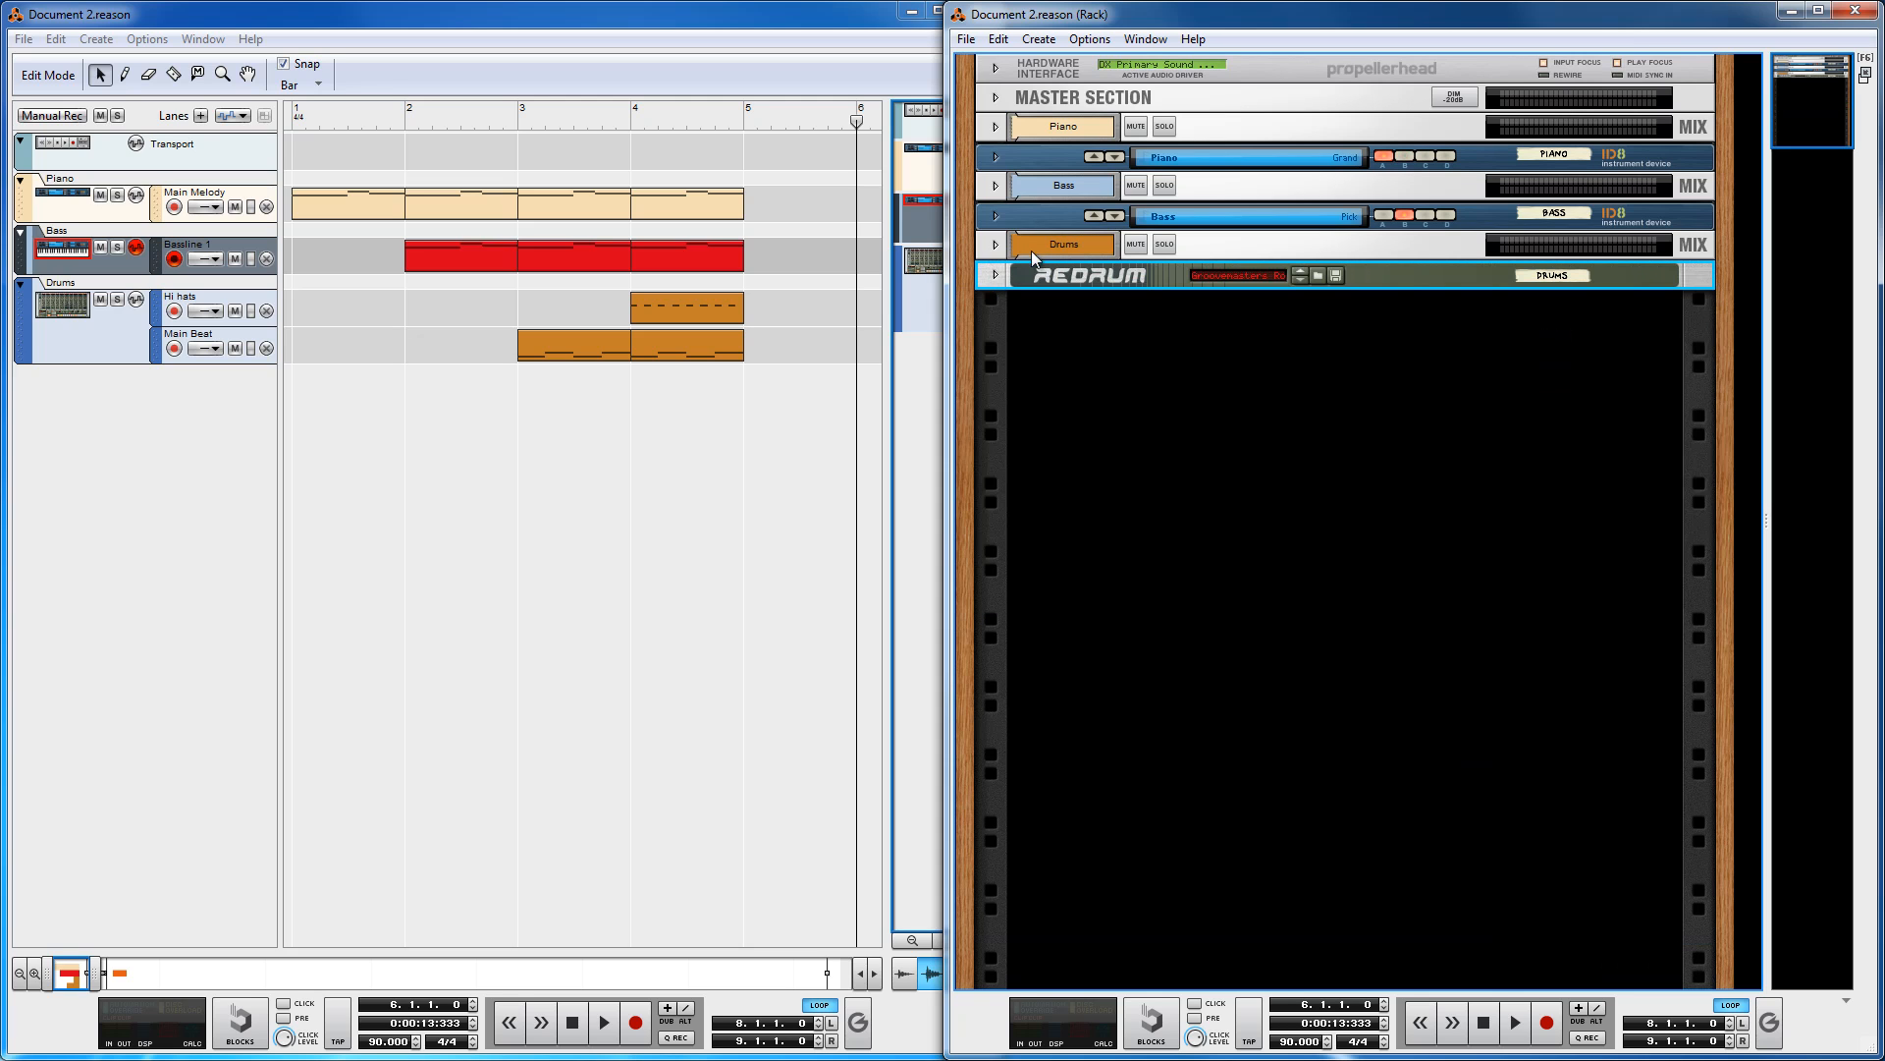
{"action": "left_click", "coordinate": [996, 216]}
{"action": "left_click", "coordinate": [996, 157]}
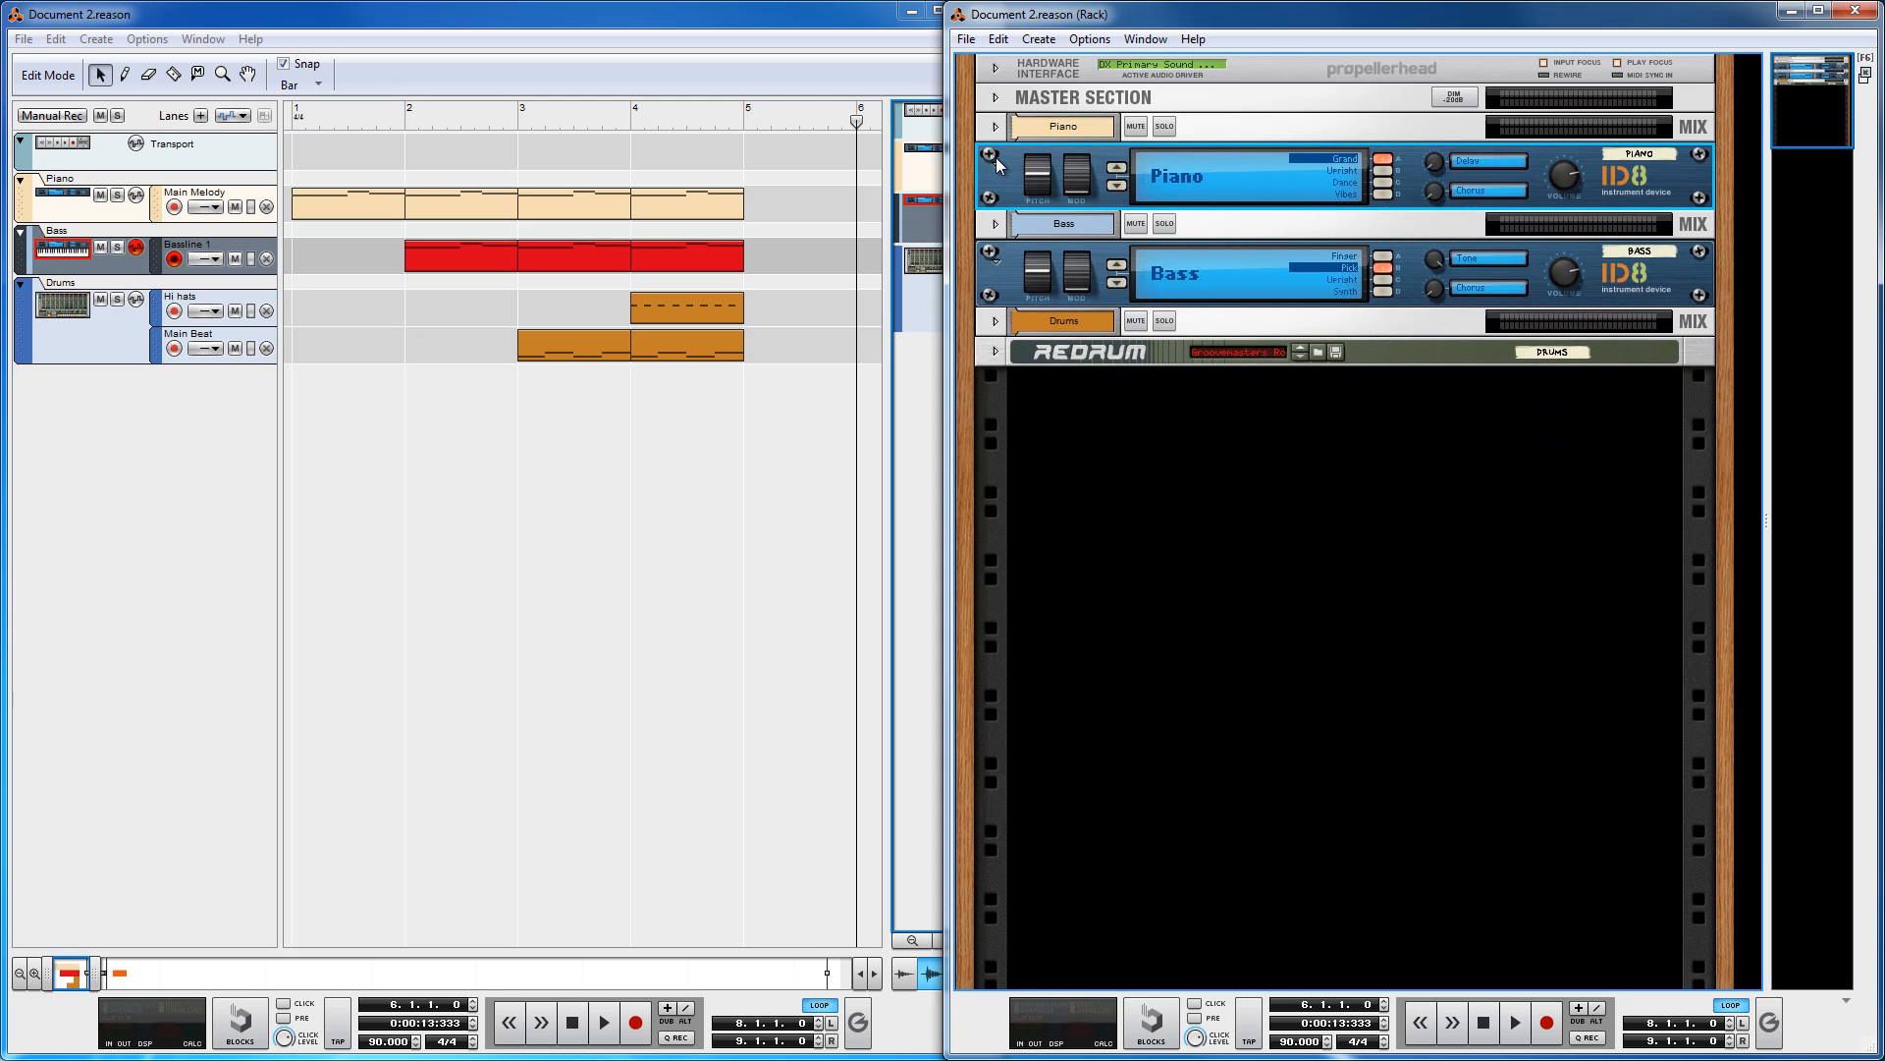
{"action": "left_click", "coordinate": [997, 161]}
{"action": "left_click", "coordinate": [997, 218]}
{"action": "left_click", "coordinate": [996, 275]}
{"action": "left_click", "coordinate": [996, 216]}
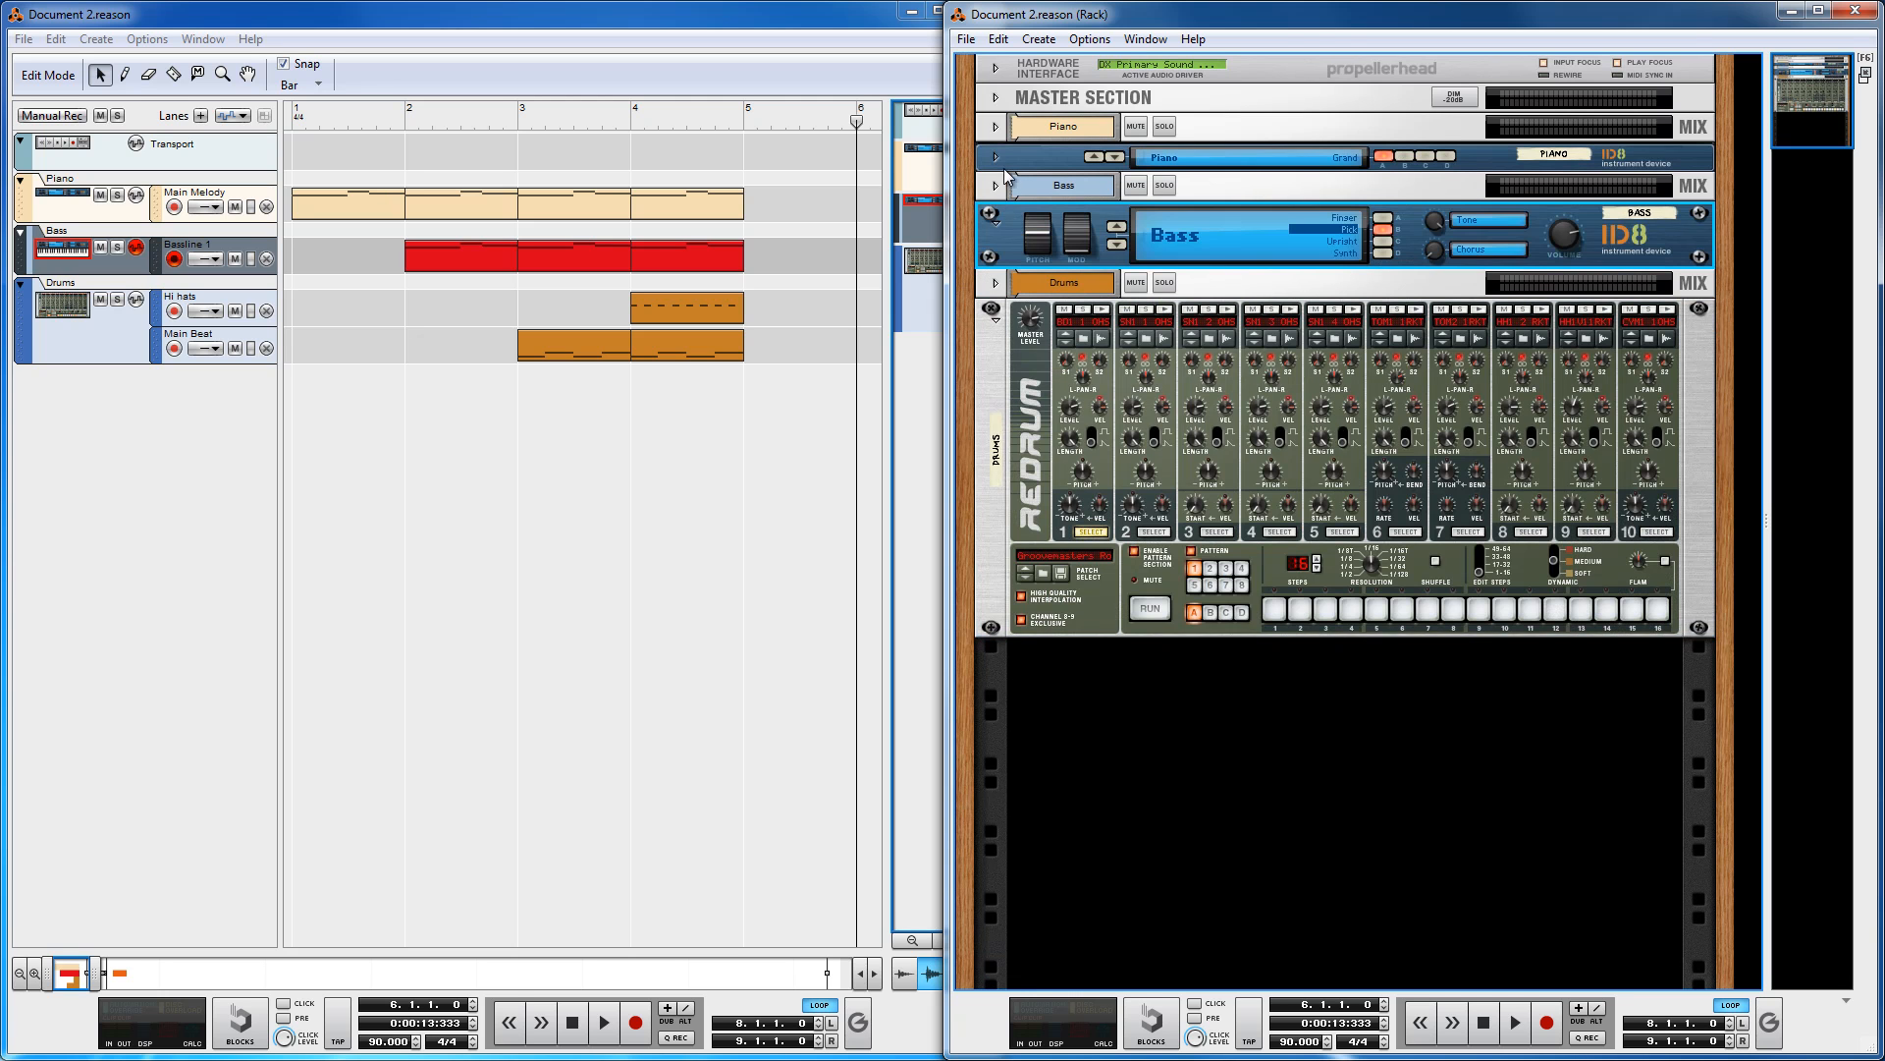
{"action": "left_click", "coordinate": [996, 157]}
Step: Expand the mix channel strips for Bass, Drums and Piano in the rack
{"action": "left_click", "coordinate": [995, 233]}
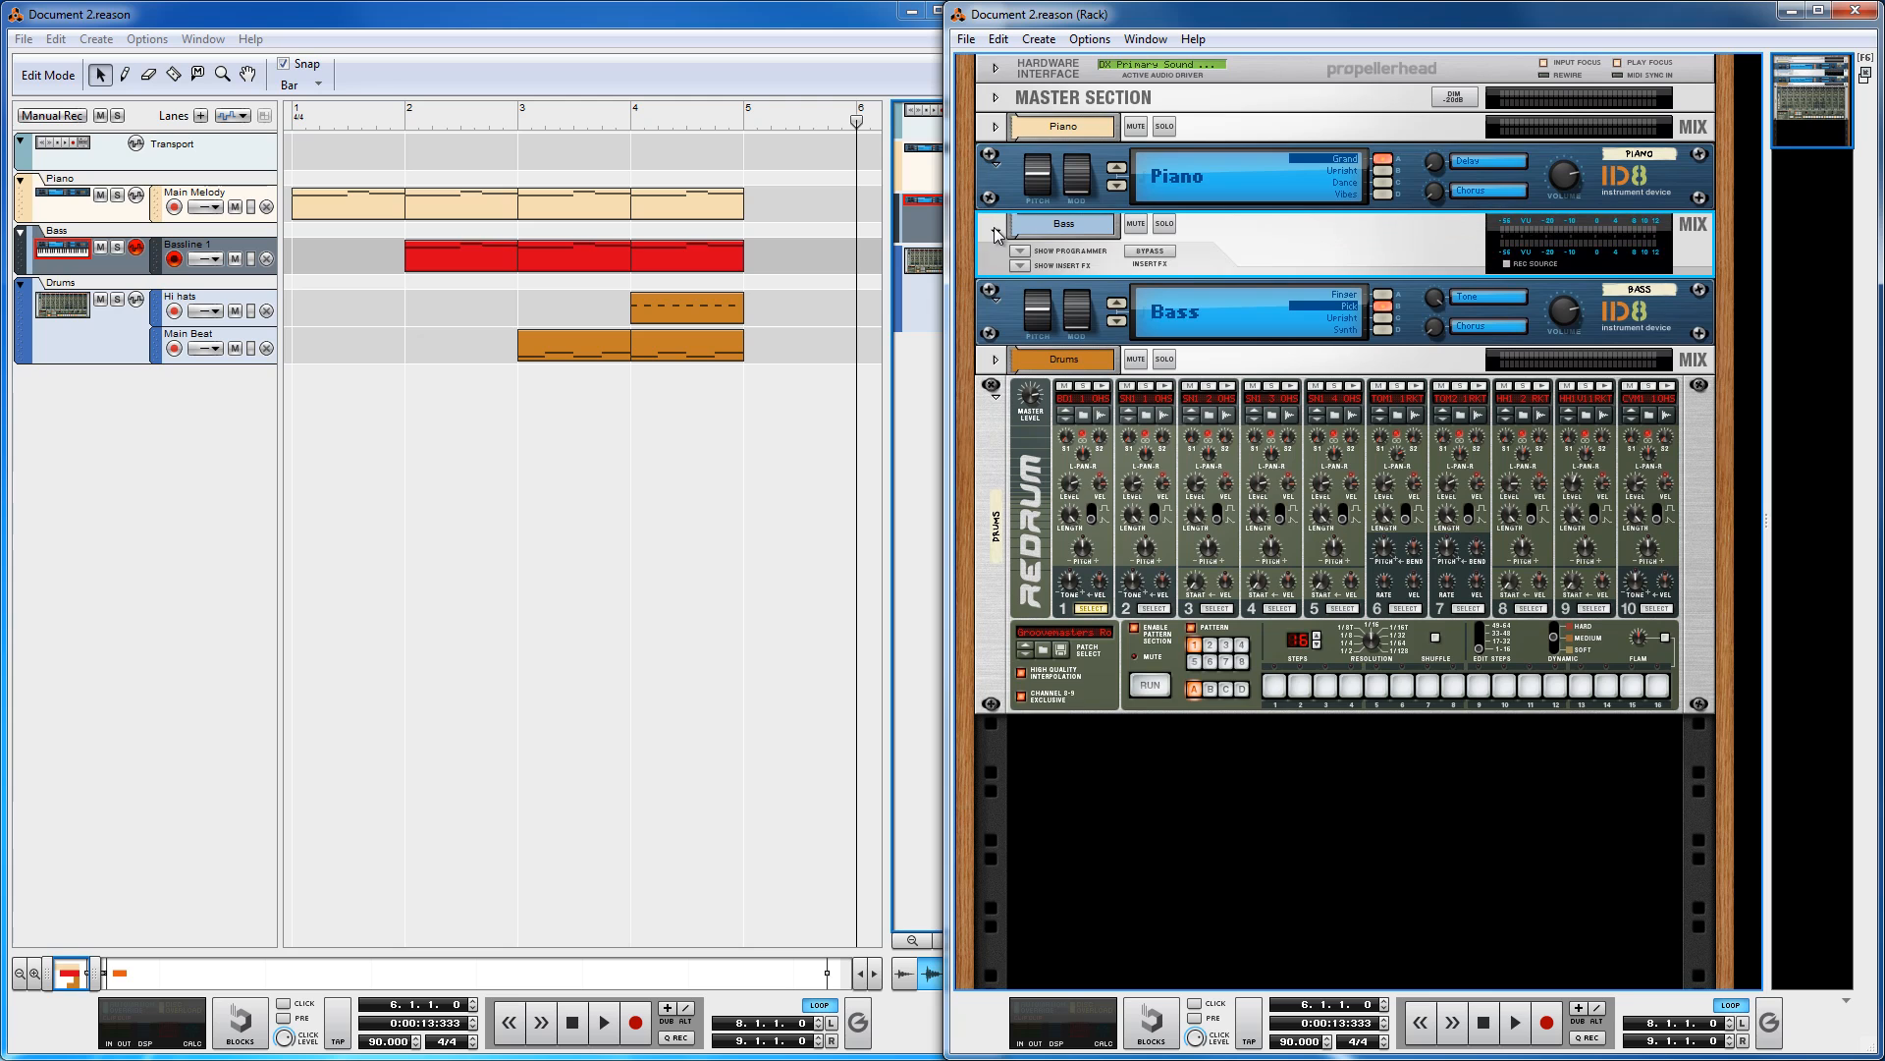
{"action": "left_click", "coordinate": [996, 359]}
{"action": "left_click", "coordinate": [996, 127]}
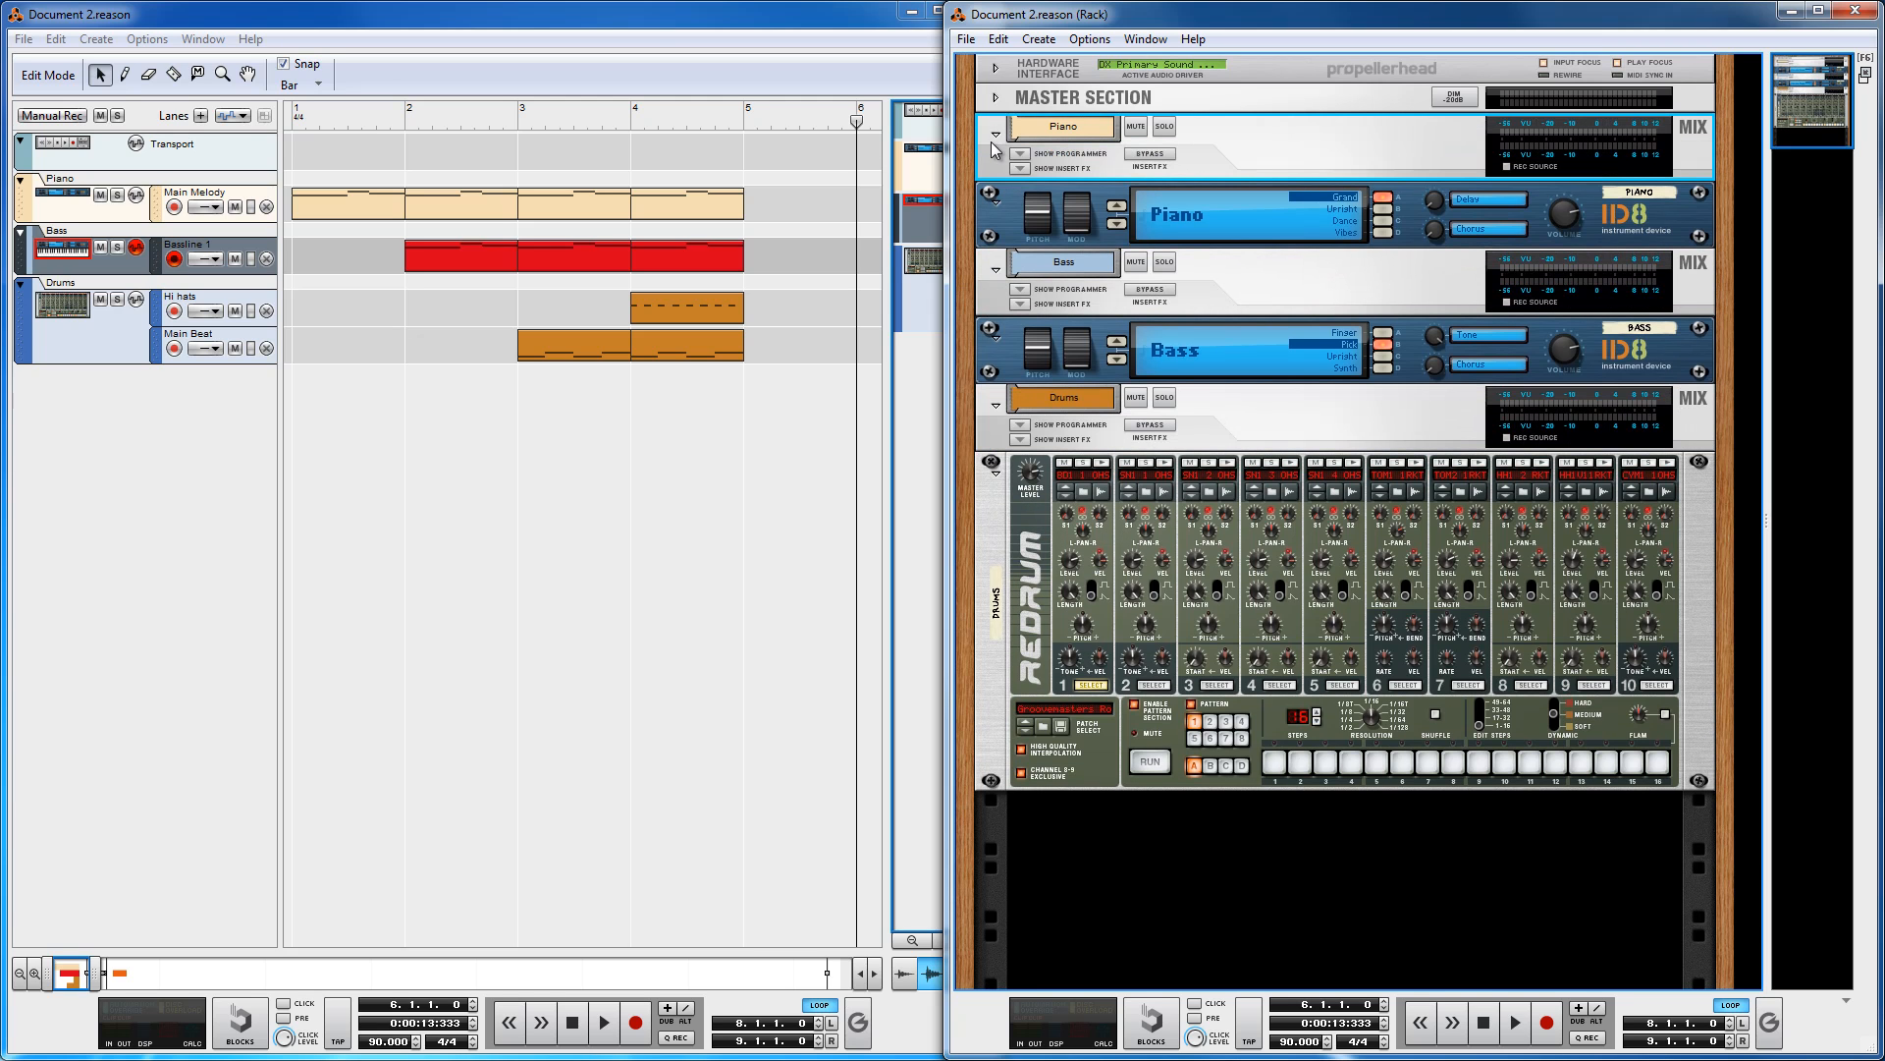
Step: Show and hide the insert FX panel on the Drums mix channel
{"action": "left_click", "coordinate": [1019, 441]}
{"action": "left_click", "coordinate": [1021, 428]}
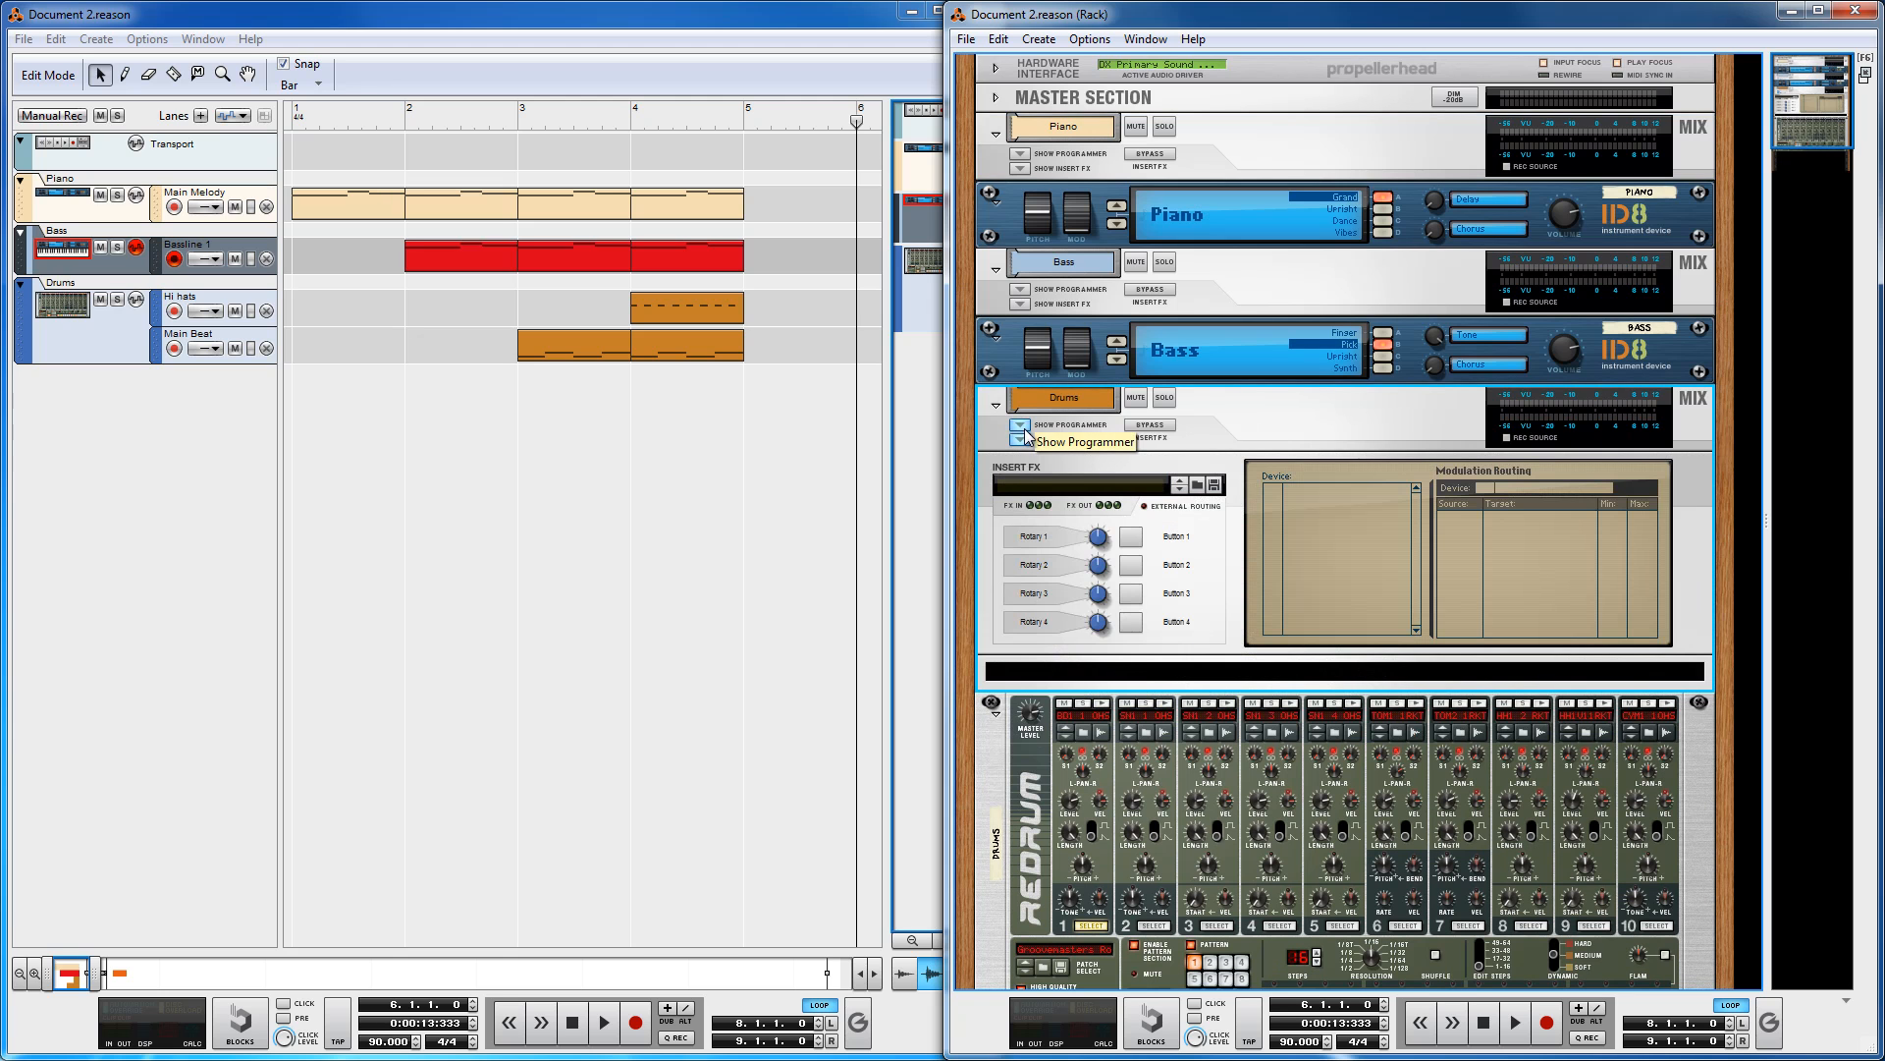
{"action": "left_click", "coordinate": [1019, 439]}
{"action": "left_click", "coordinate": [1021, 426]}
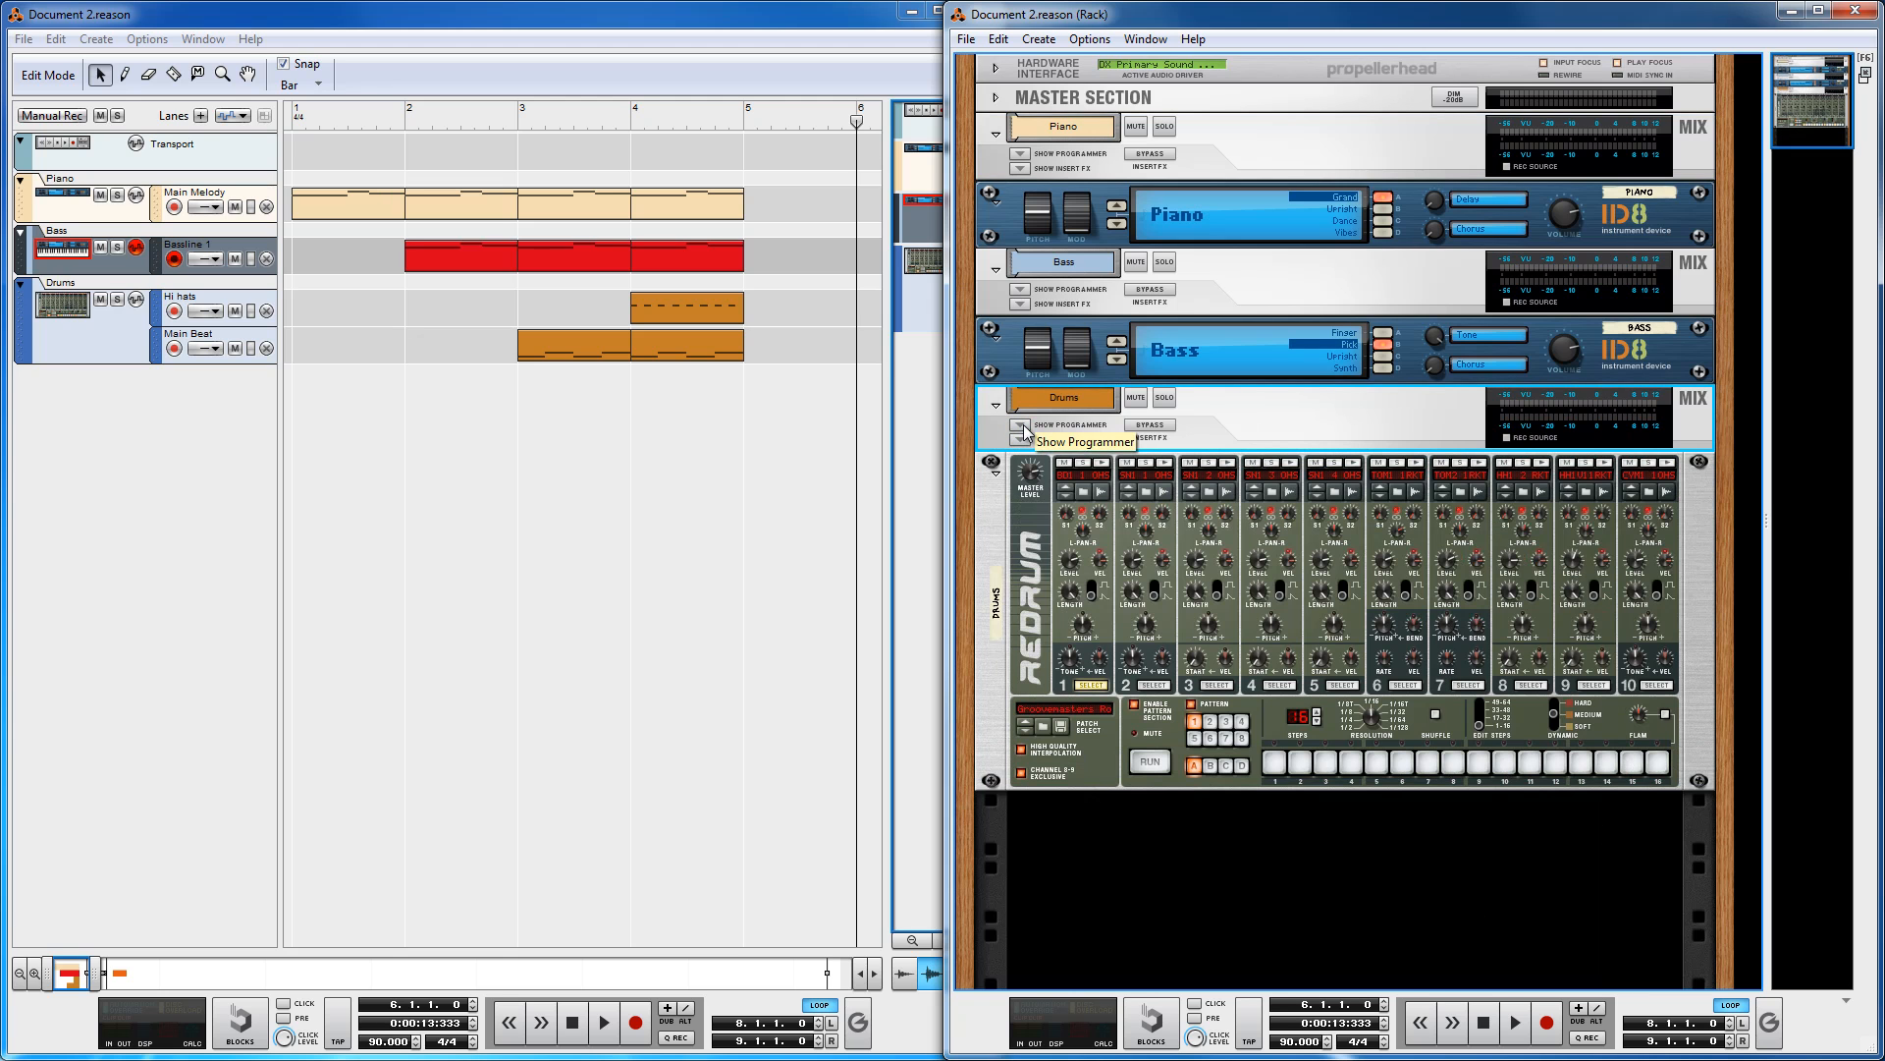
Step: Collapse the Drums, Bass and Piano mix channel strips in the rack
{"action": "left_click", "coordinate": [996, 404]}
{"action": "left_click", "coordinate": [996, 269]}
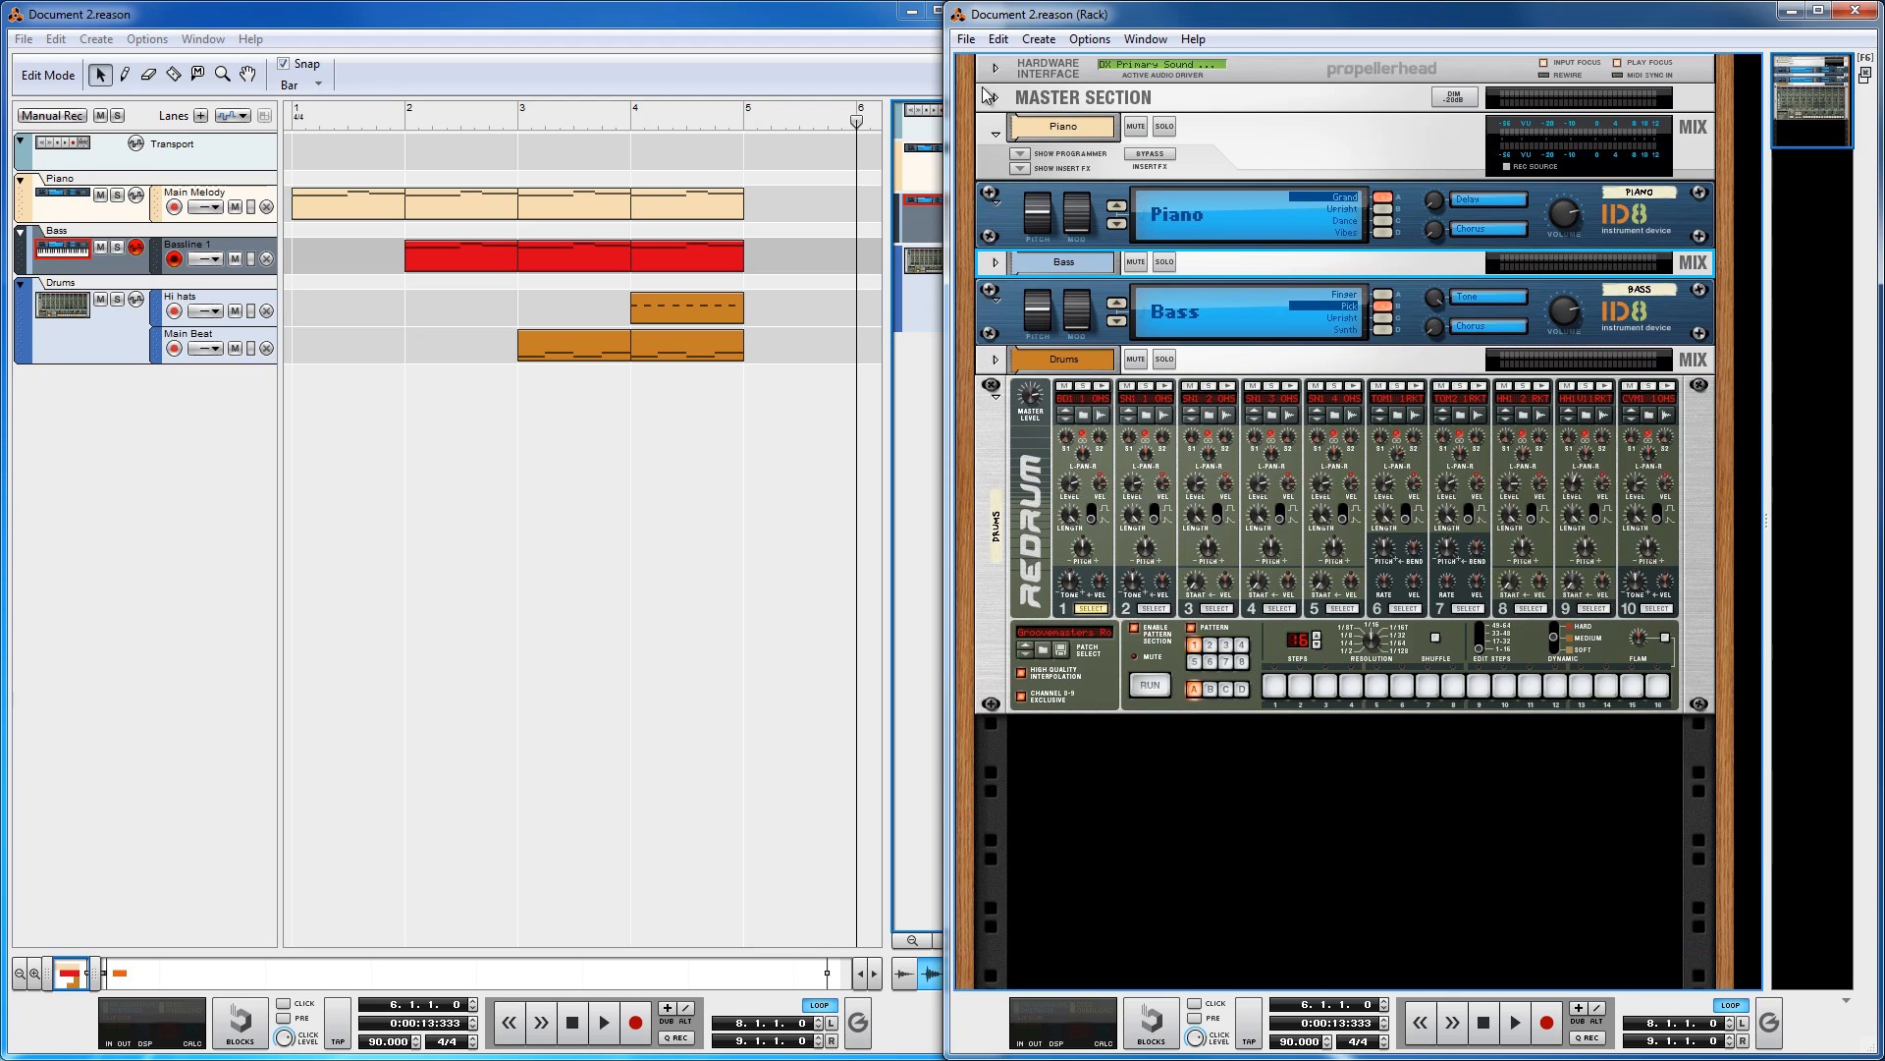
{"action": "left_click", "coordinate": [997, 134]}
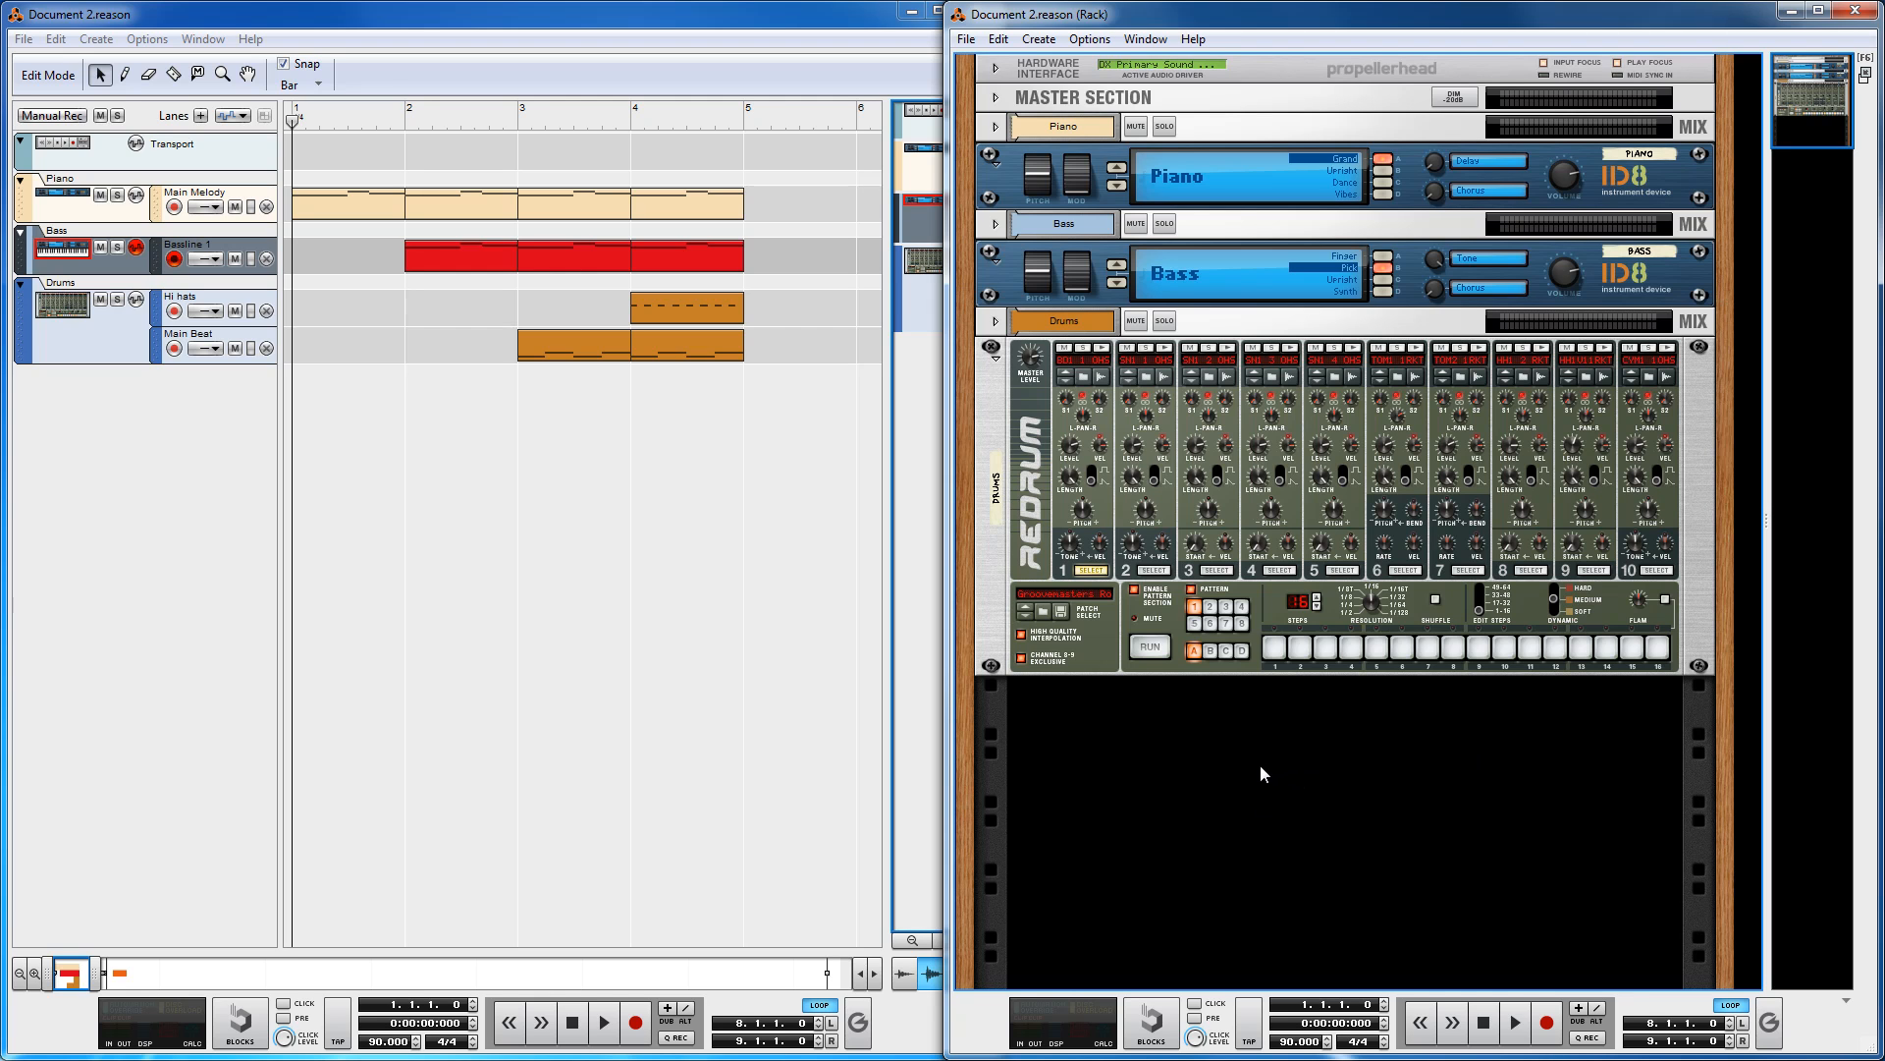
Step: Open the Mixer window and move it out of the way
{"action": "left_click", "coordinate": [999, 420]}
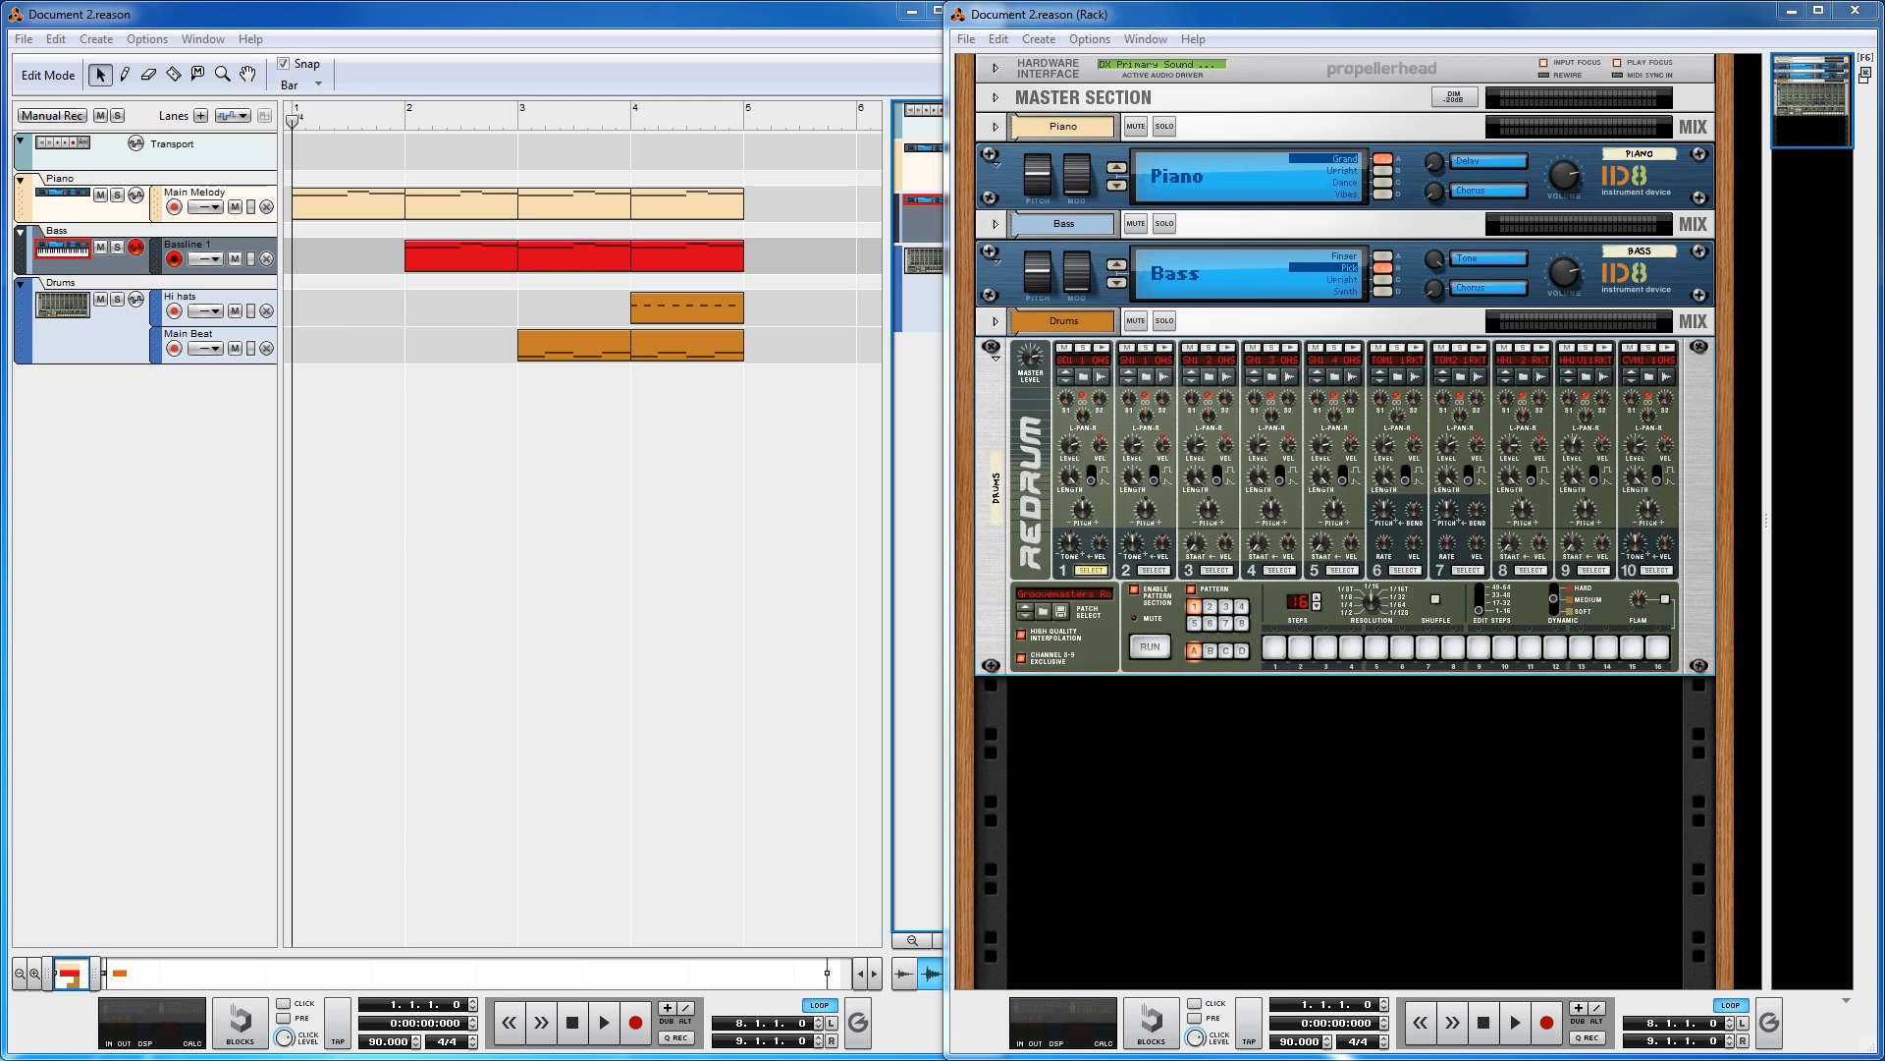
{"action": "key", "text": "F5"}
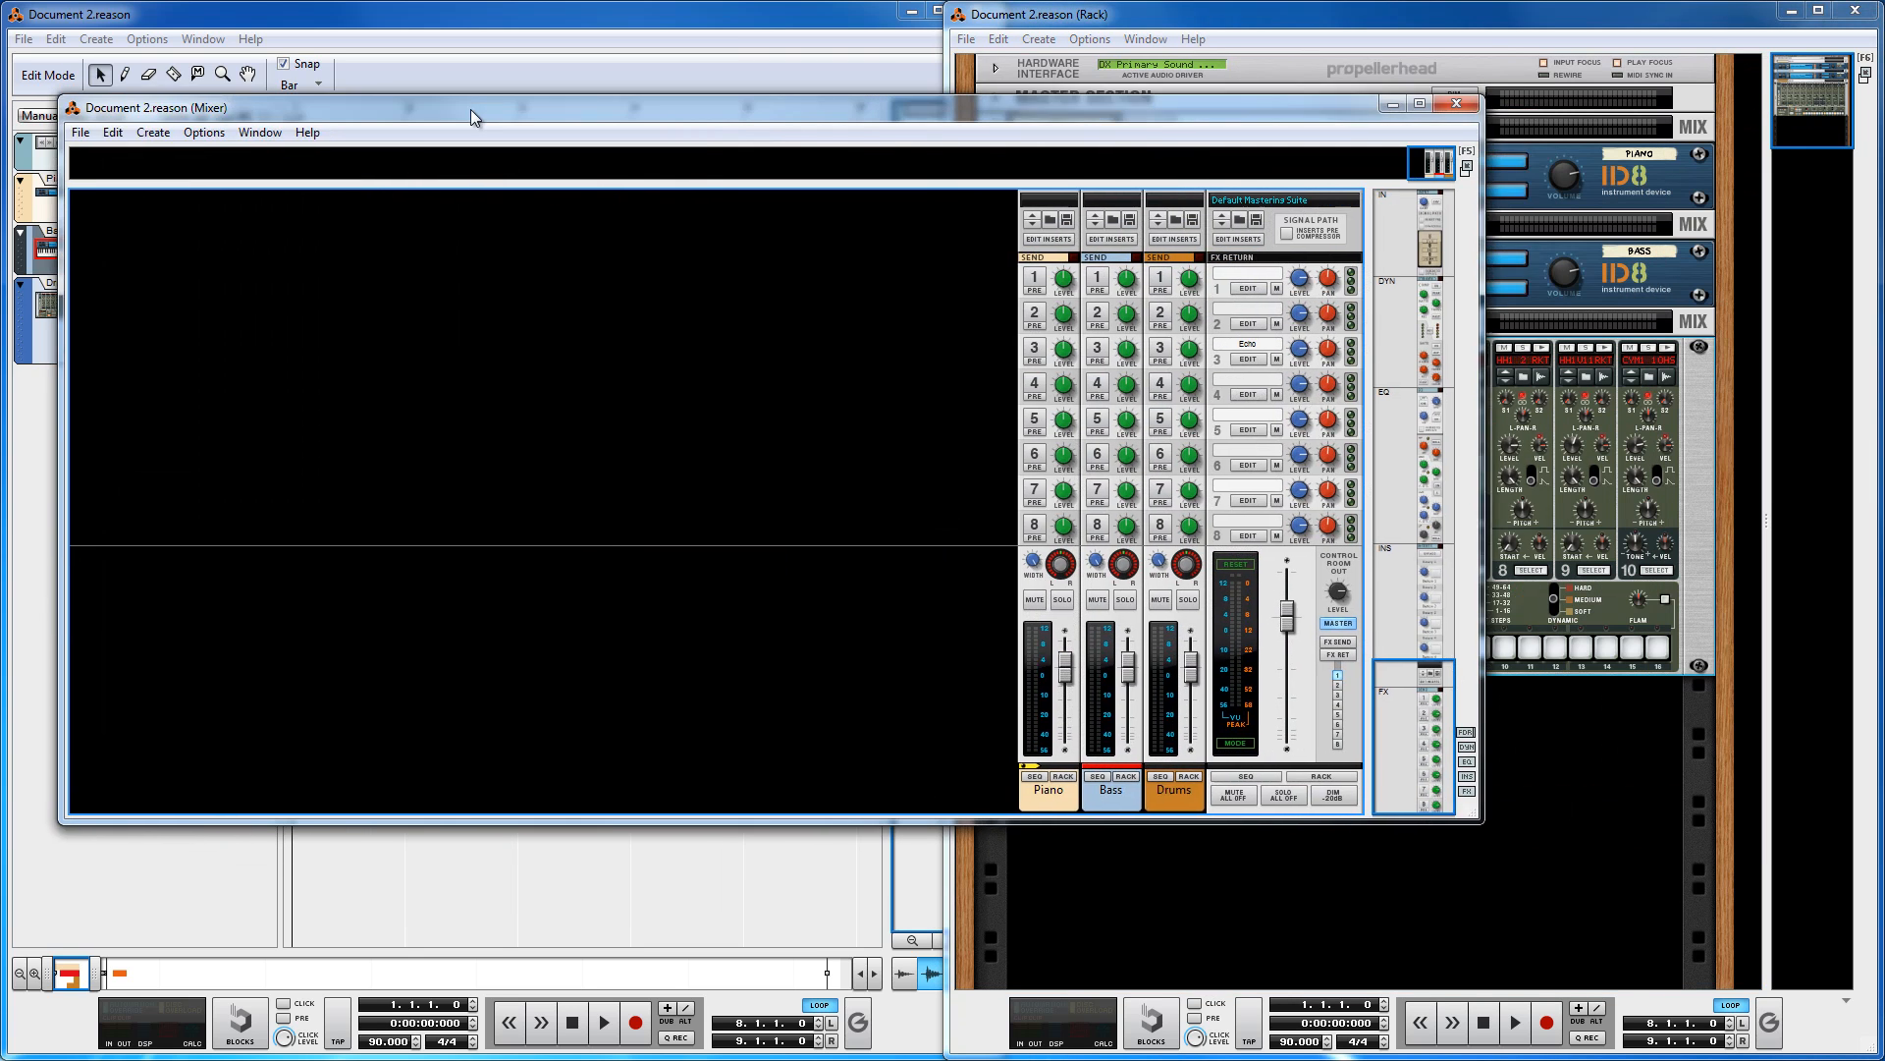
{"action": "left_click_drag", "start_coordinate": [469, 109], "coordinate": [532, 110]}
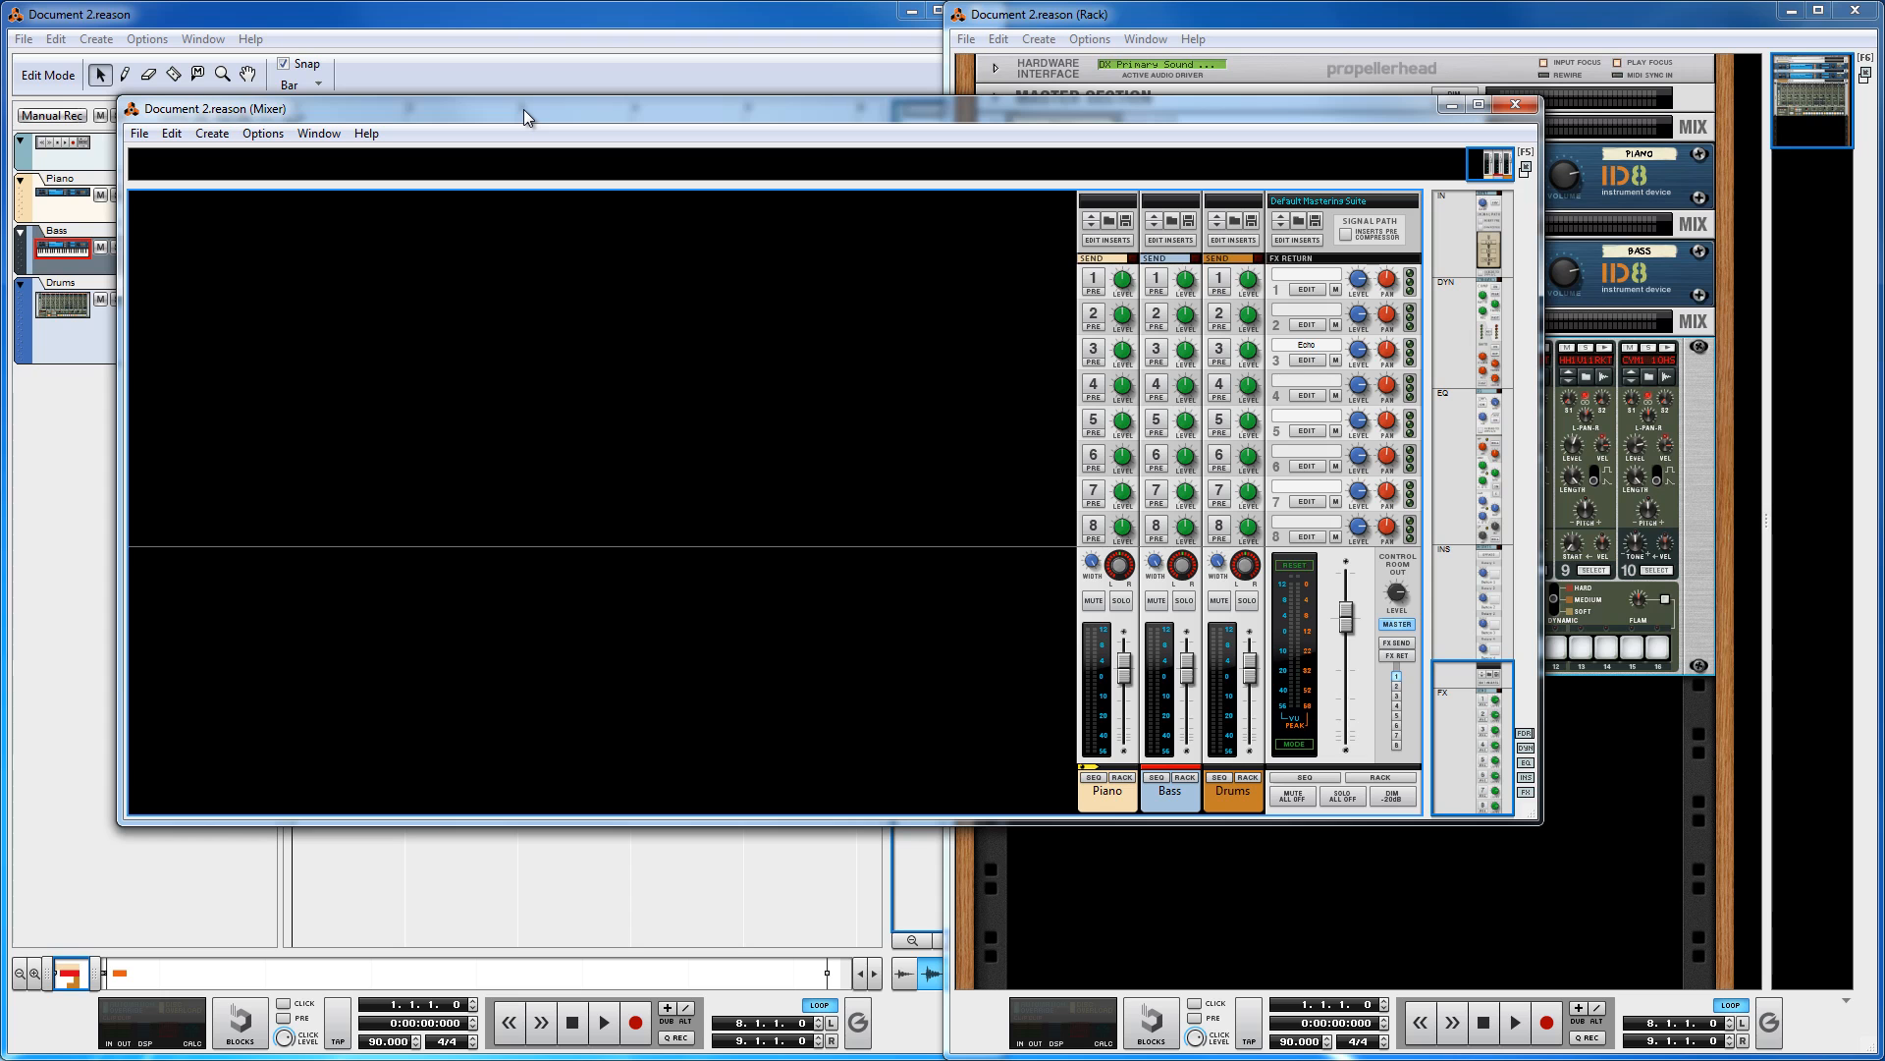
{"action": "left_click_drag", "start_coordinate": [371, 109], "coordinate": [1884, 124]}
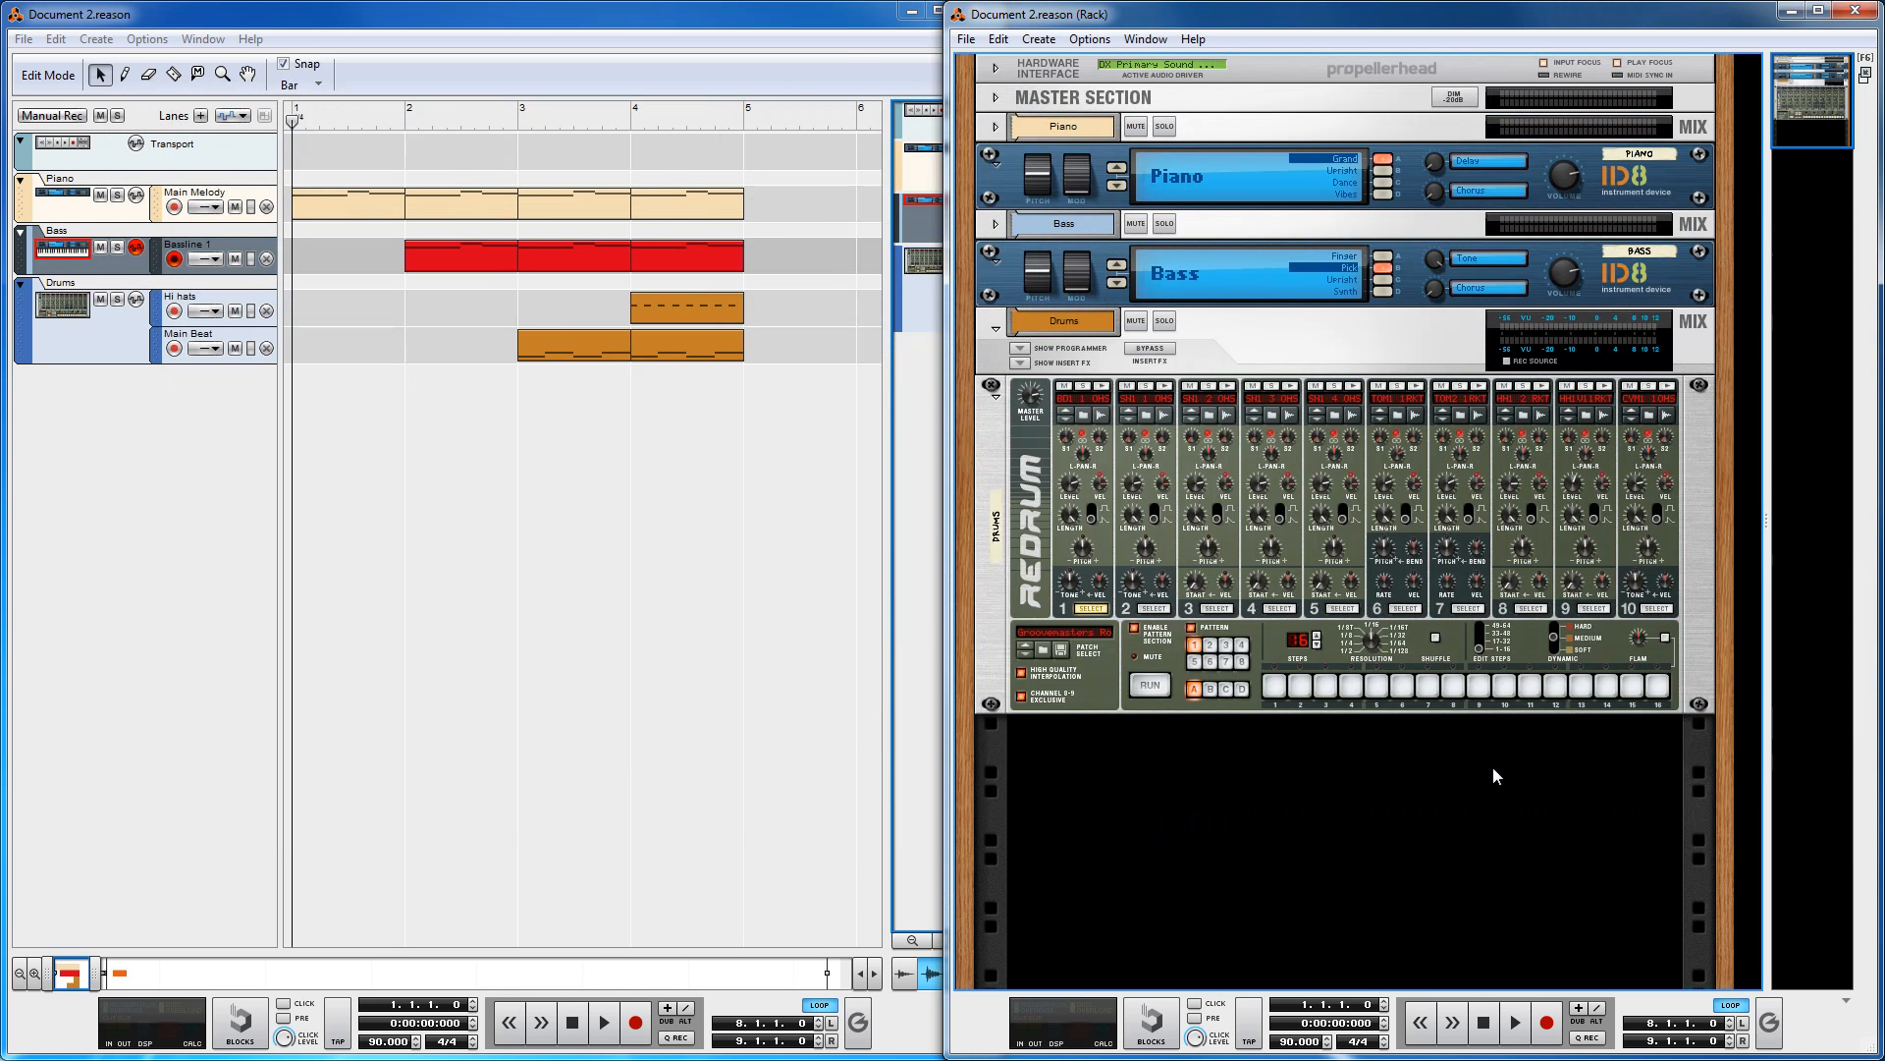
Step: Select the Drums mix channel, the Redrum device and the Bass device in the rack in turn
{"action": "left_click", "coordinate": [1281, 352]}
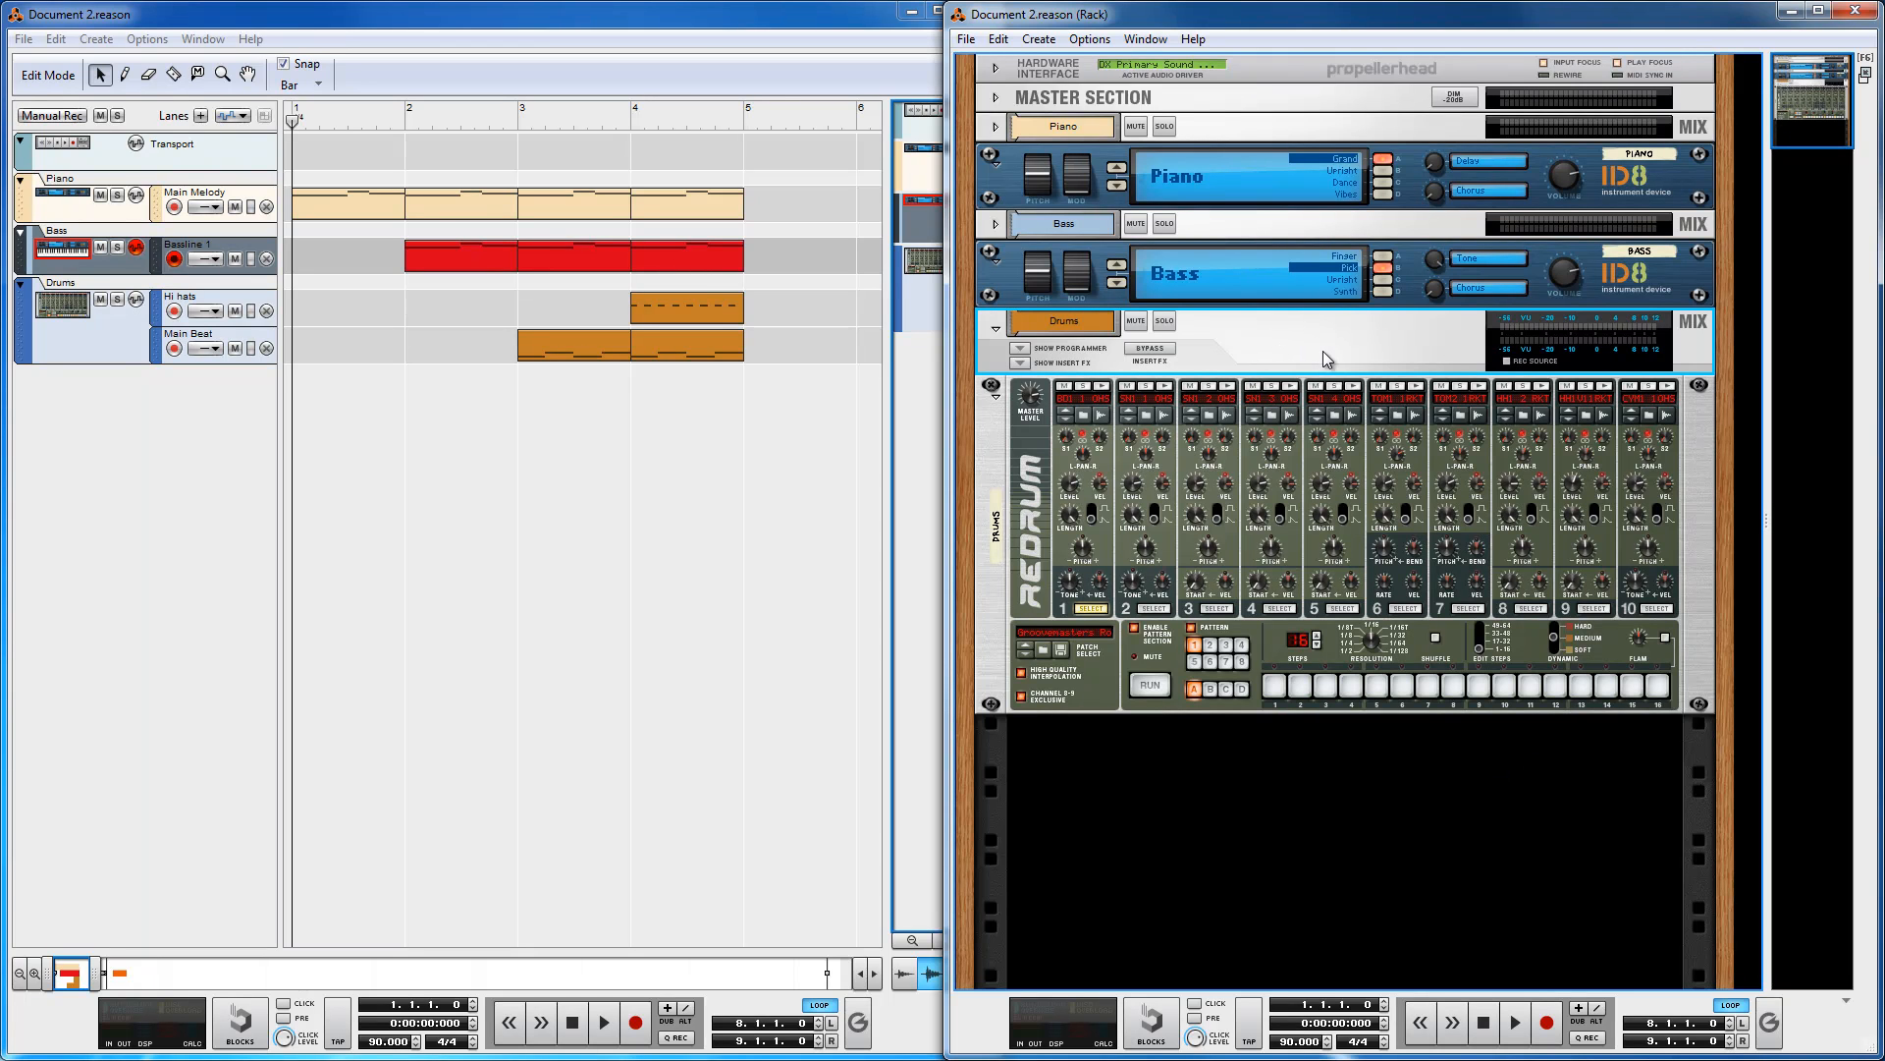
{"action": "left_click", "coordinate": [1003, 451]}
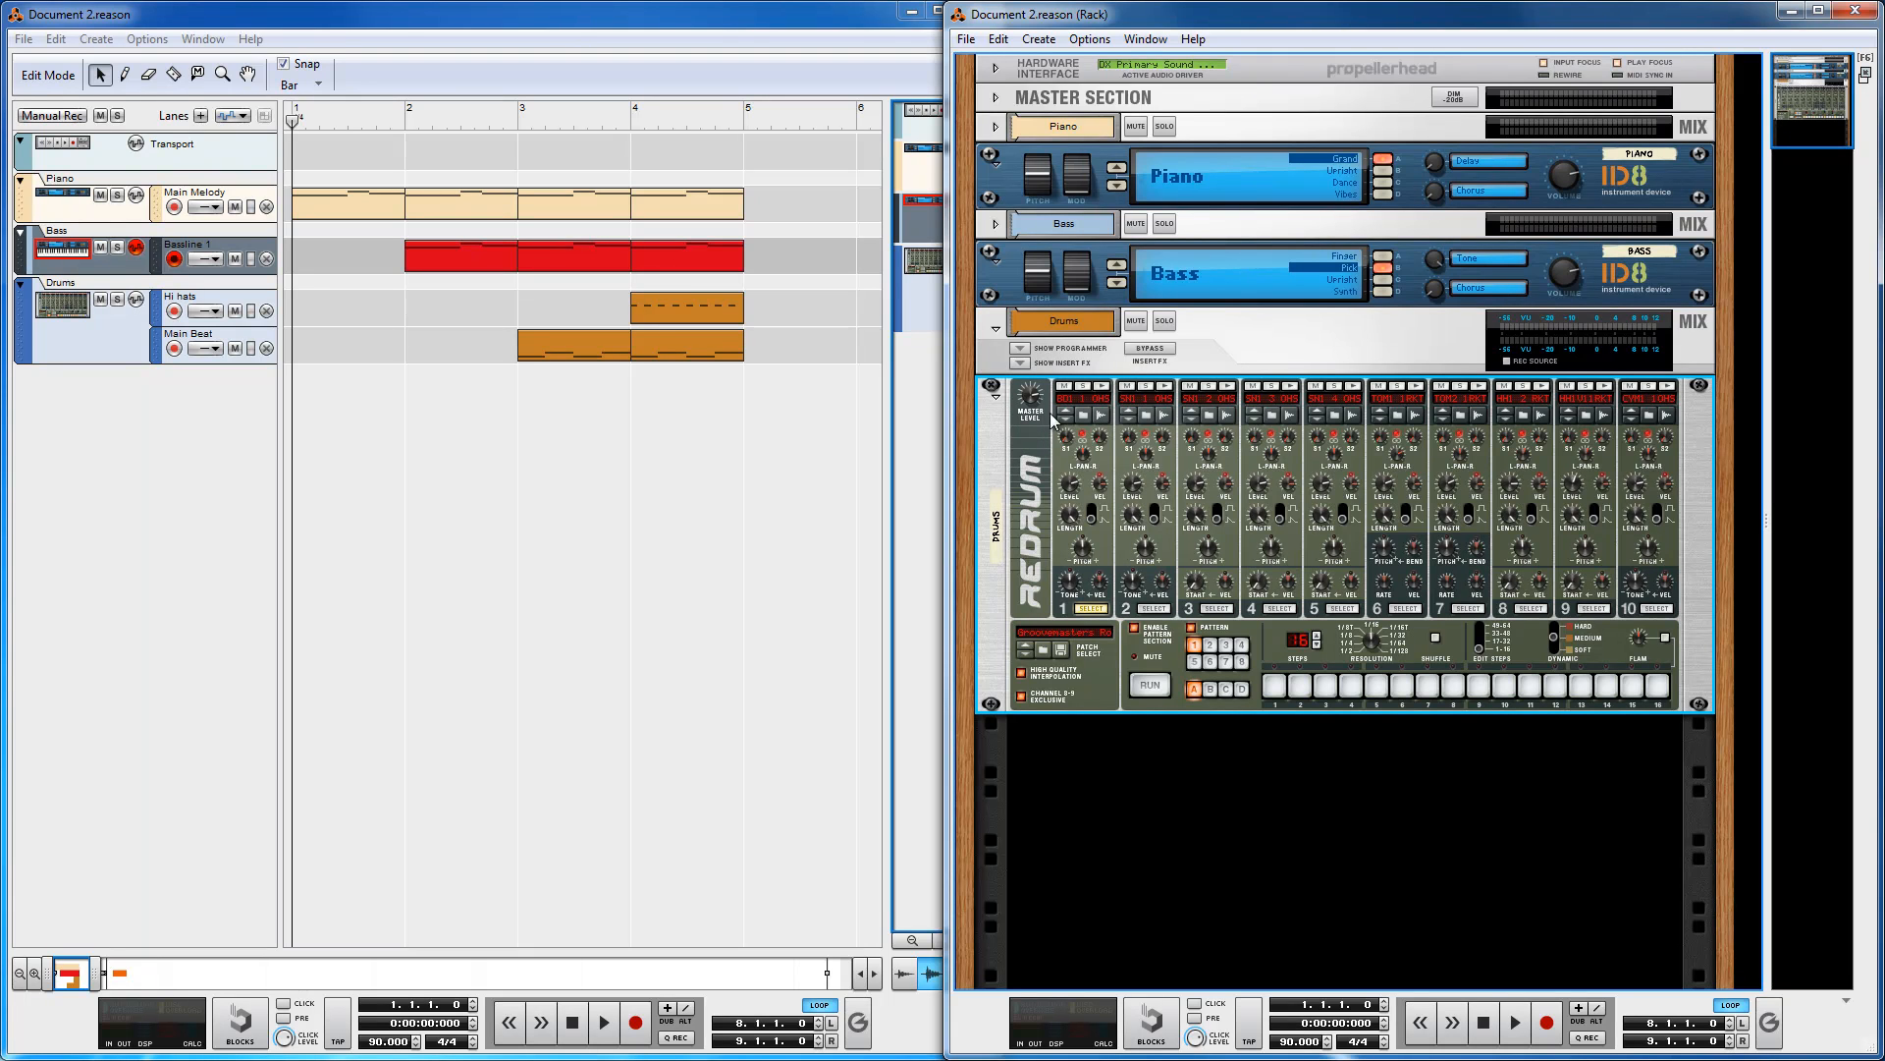
{"action": "left_click", "coordinate": [1245, 345]}
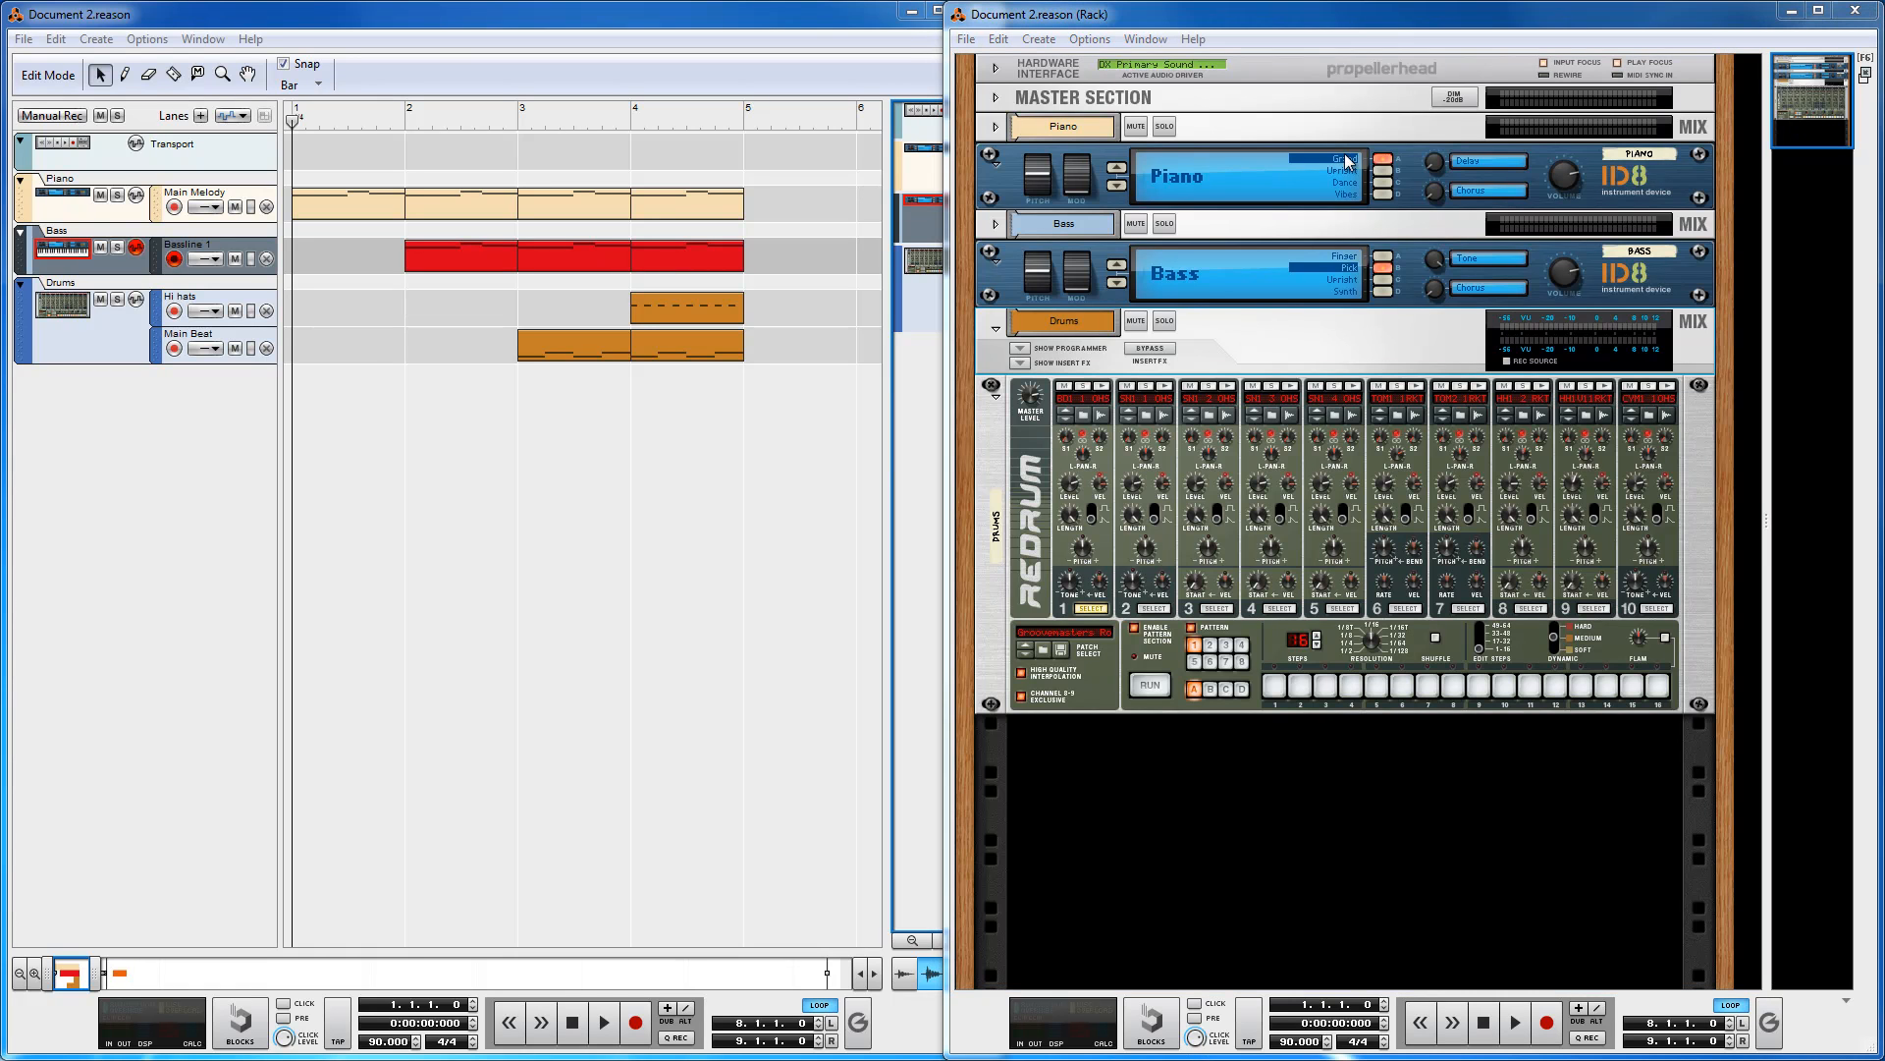
{"action": "left_click", "coordinate": [999, 455]}
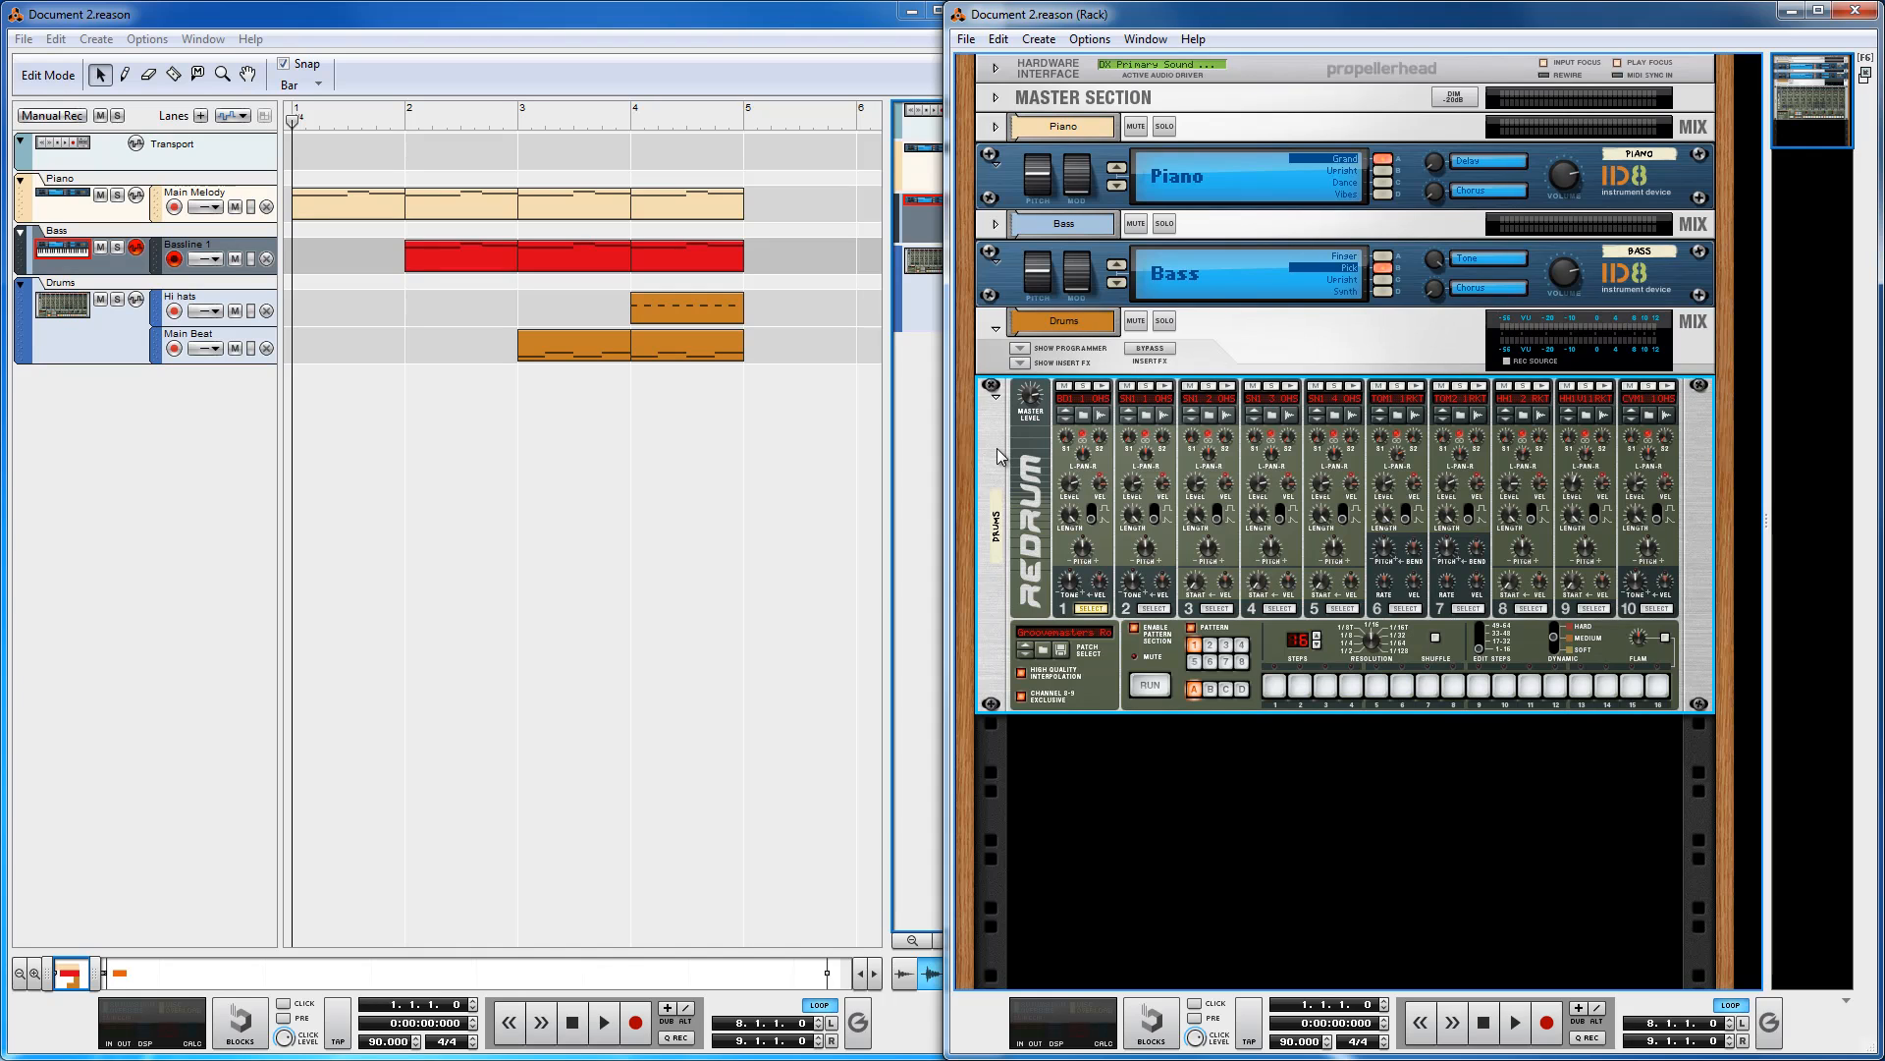
{"action": "left_click", "coordinate": [1239, 338]}
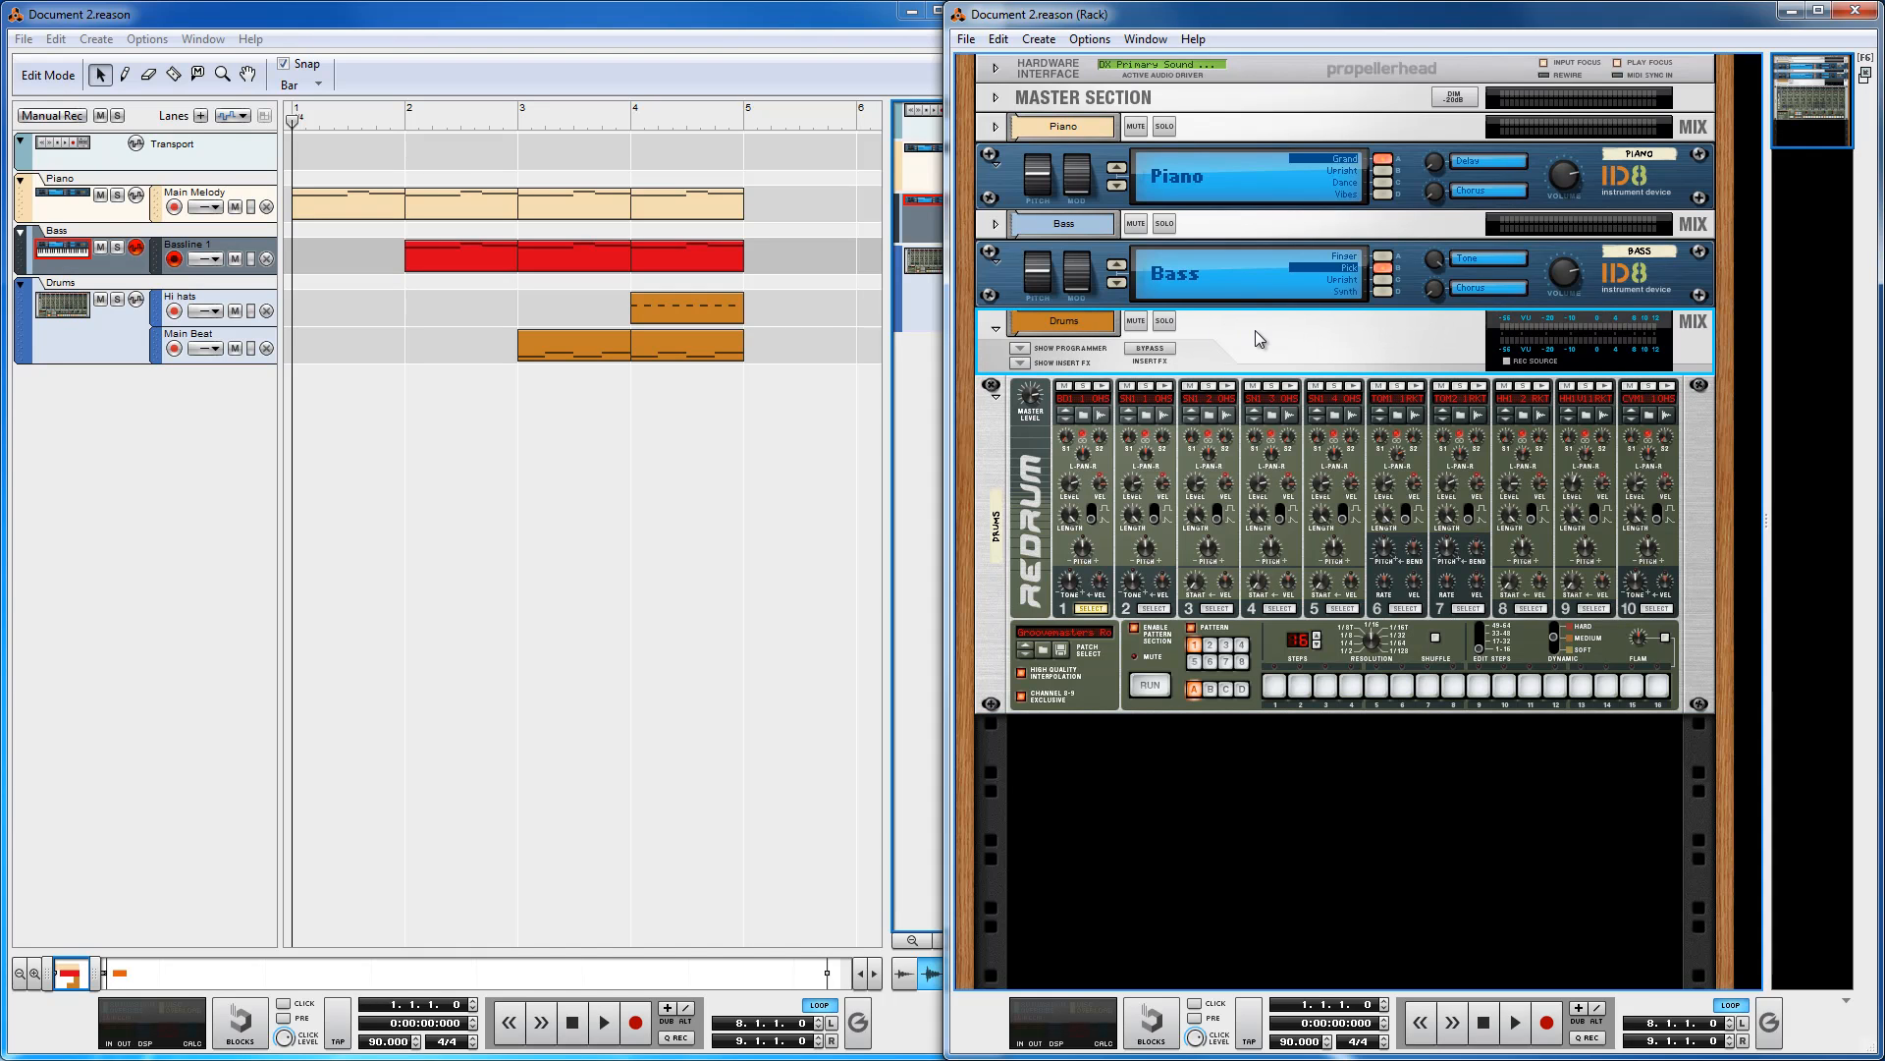
{"action": "left_click", "coordinate": [1003, 281]}
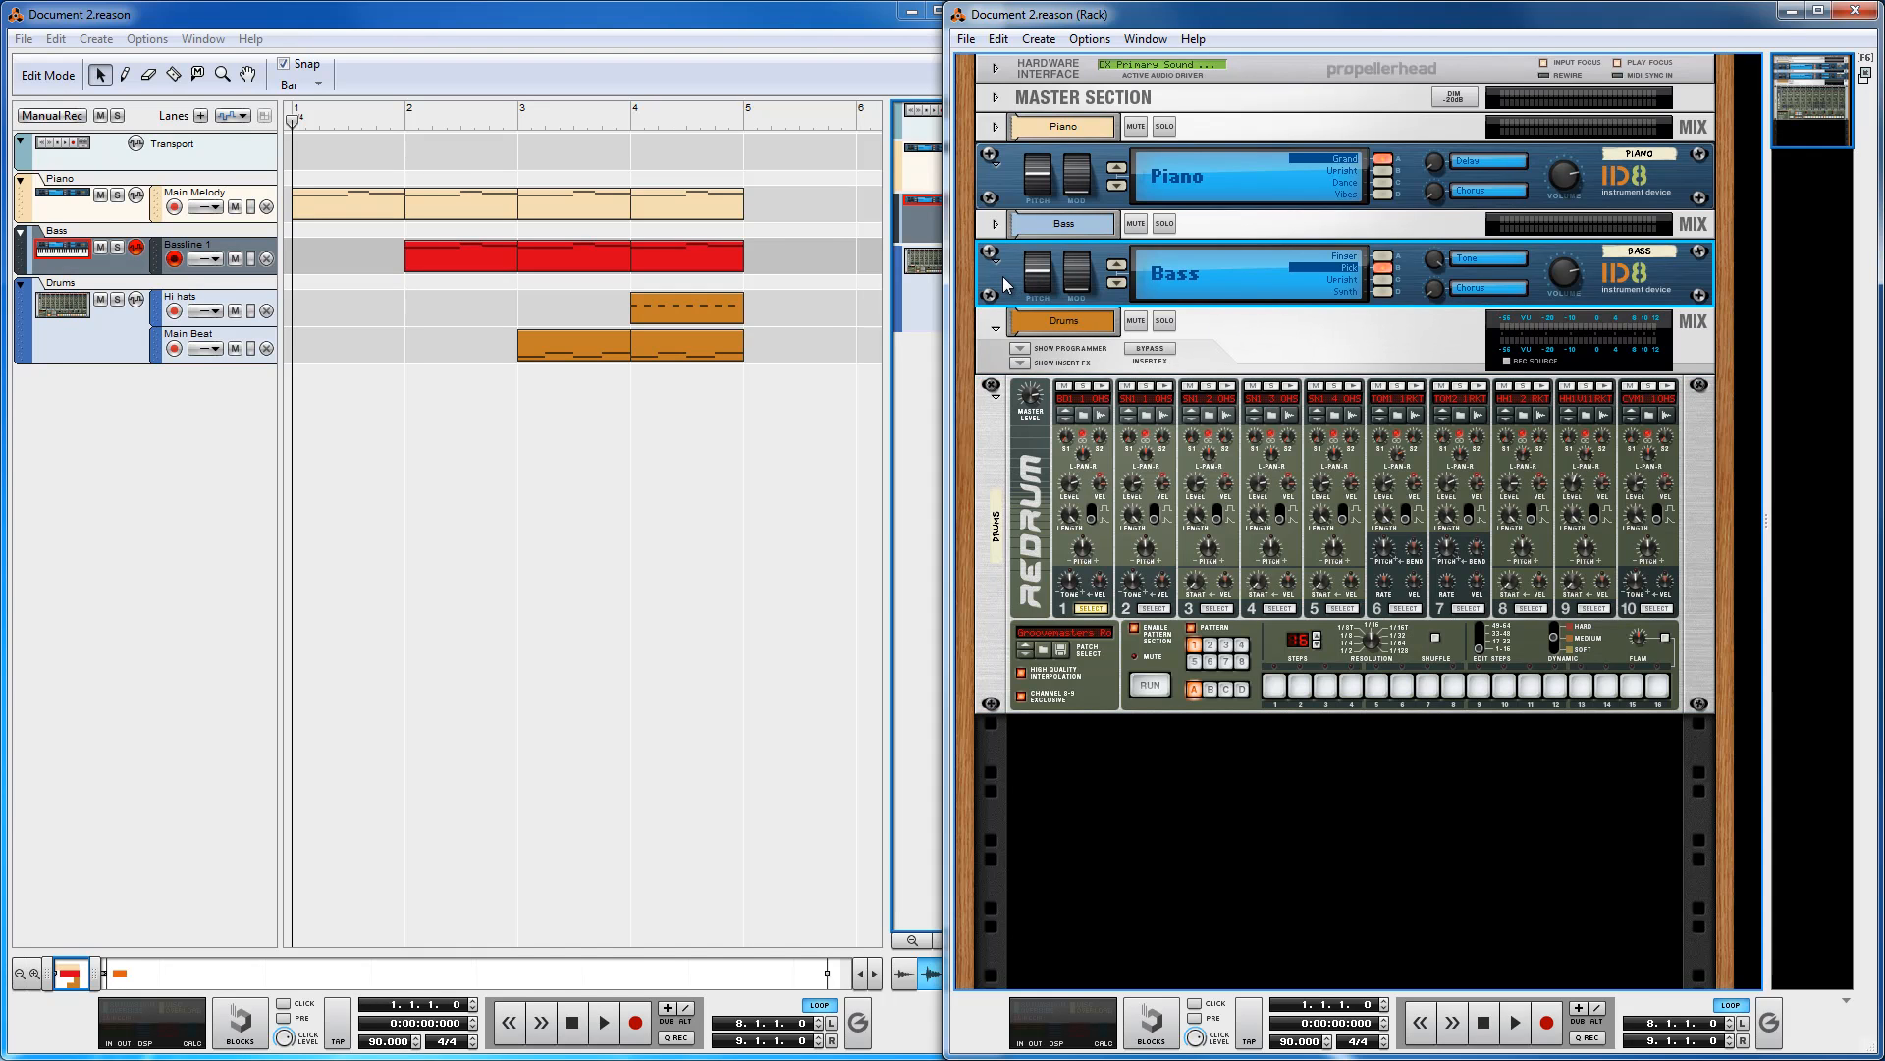
{"action": "left_click", "coordinate": [998, 227]}
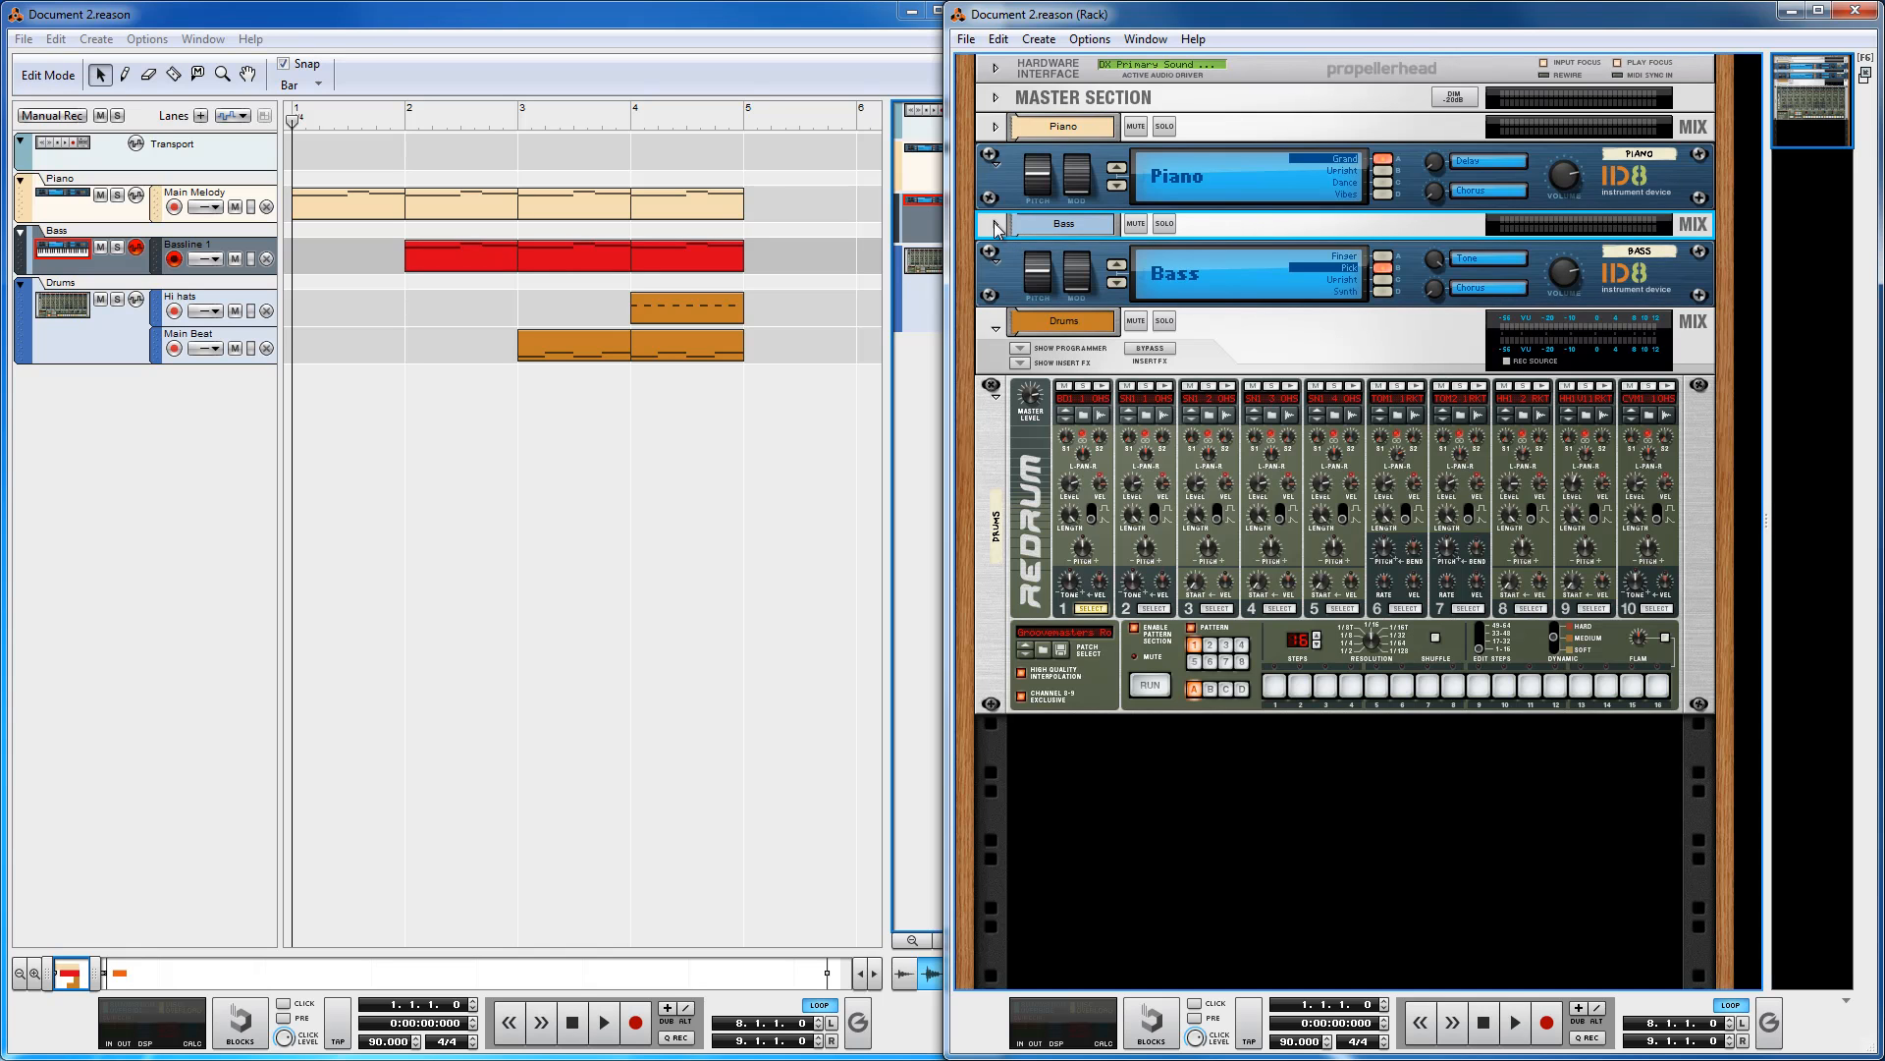
Step: Expand the Bass and Piano mix channel strips in the rack
{"action": "left_click", "coordinate": [997, 225]}
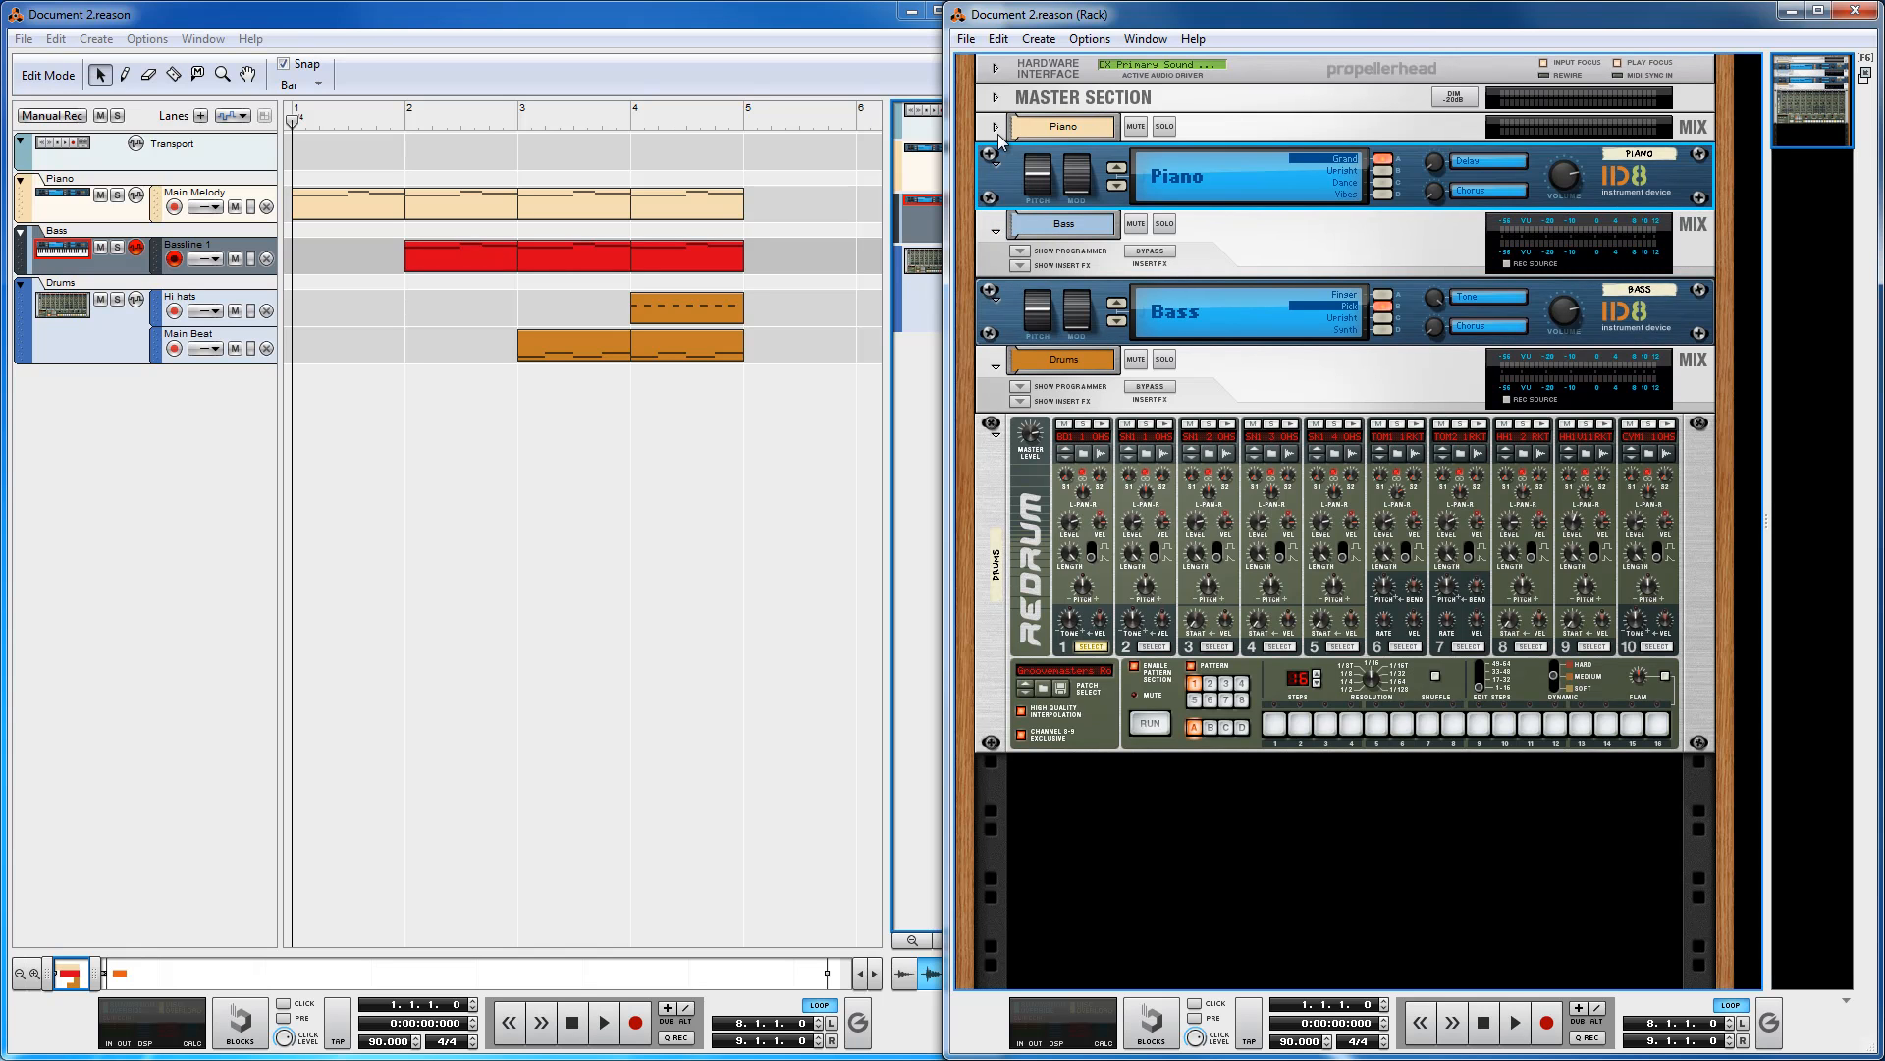
{"action": "left_click", "coordinate": [996, 128]}
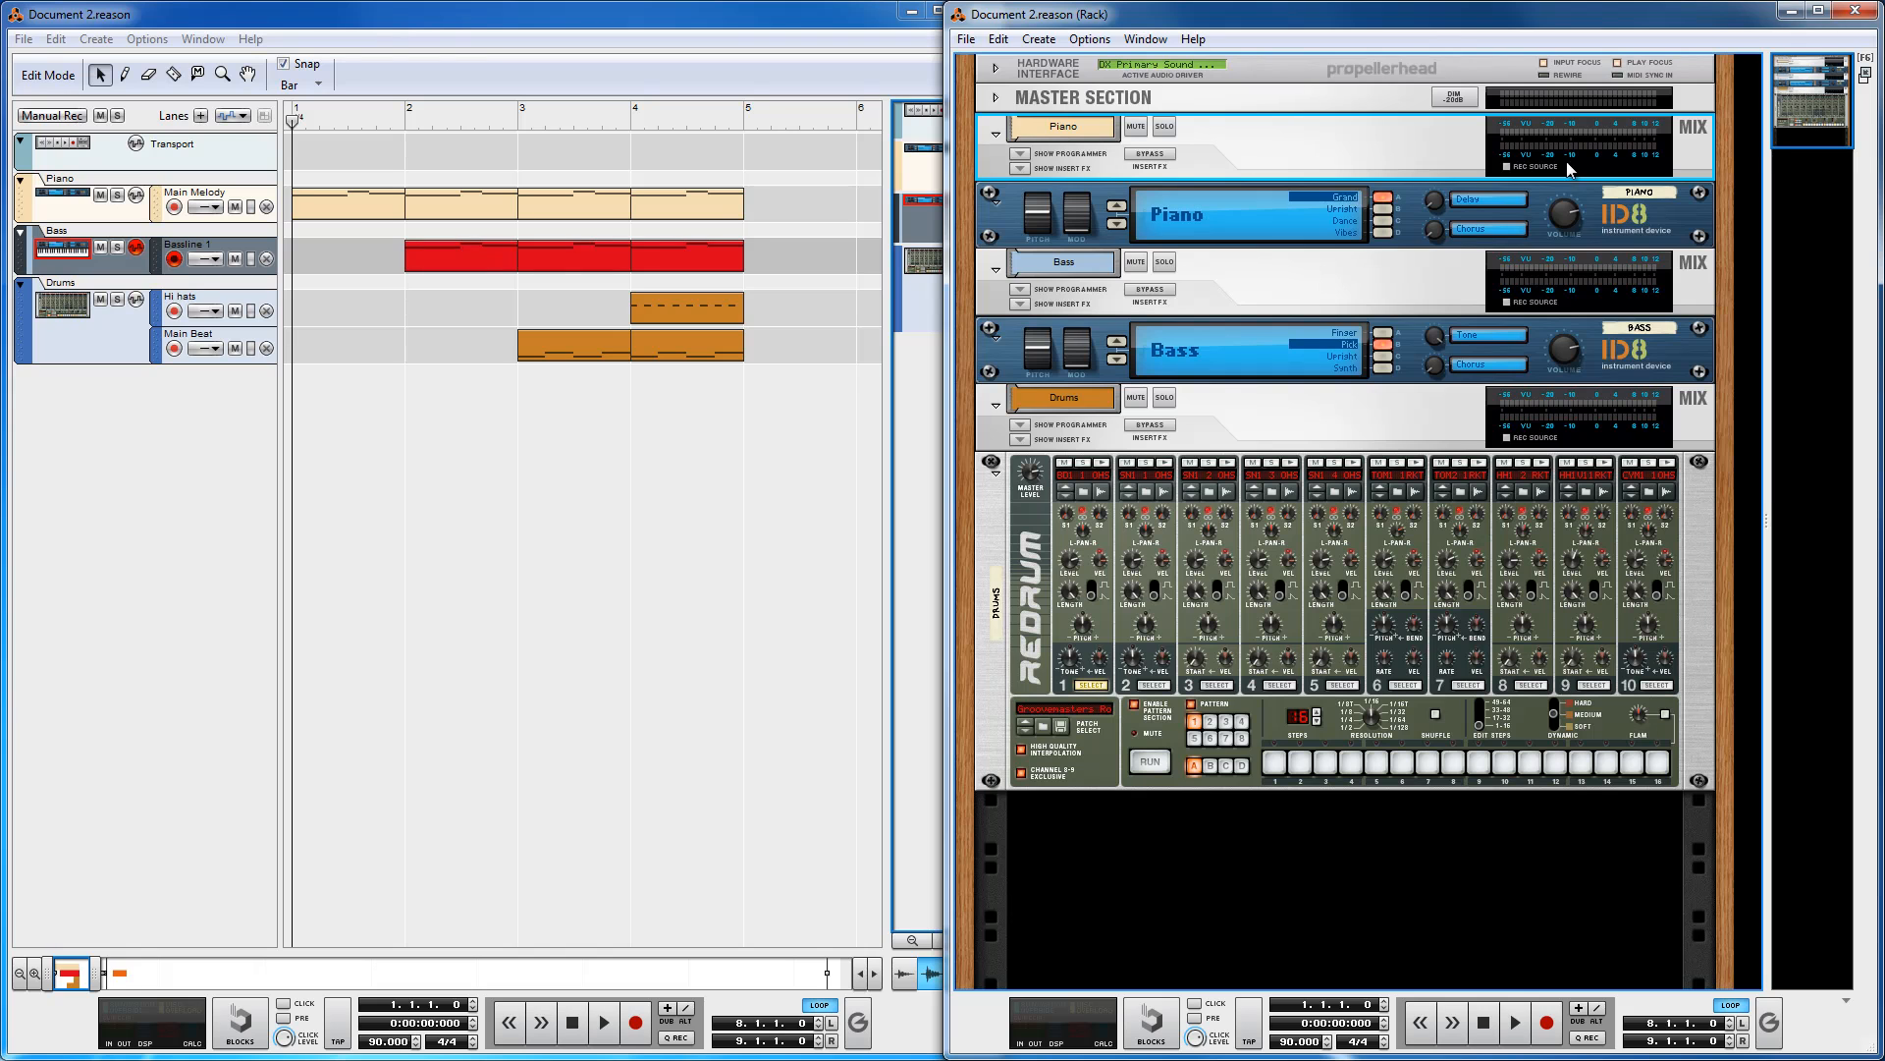
{"action": "left_click", "coordinate": [1262, 104]}
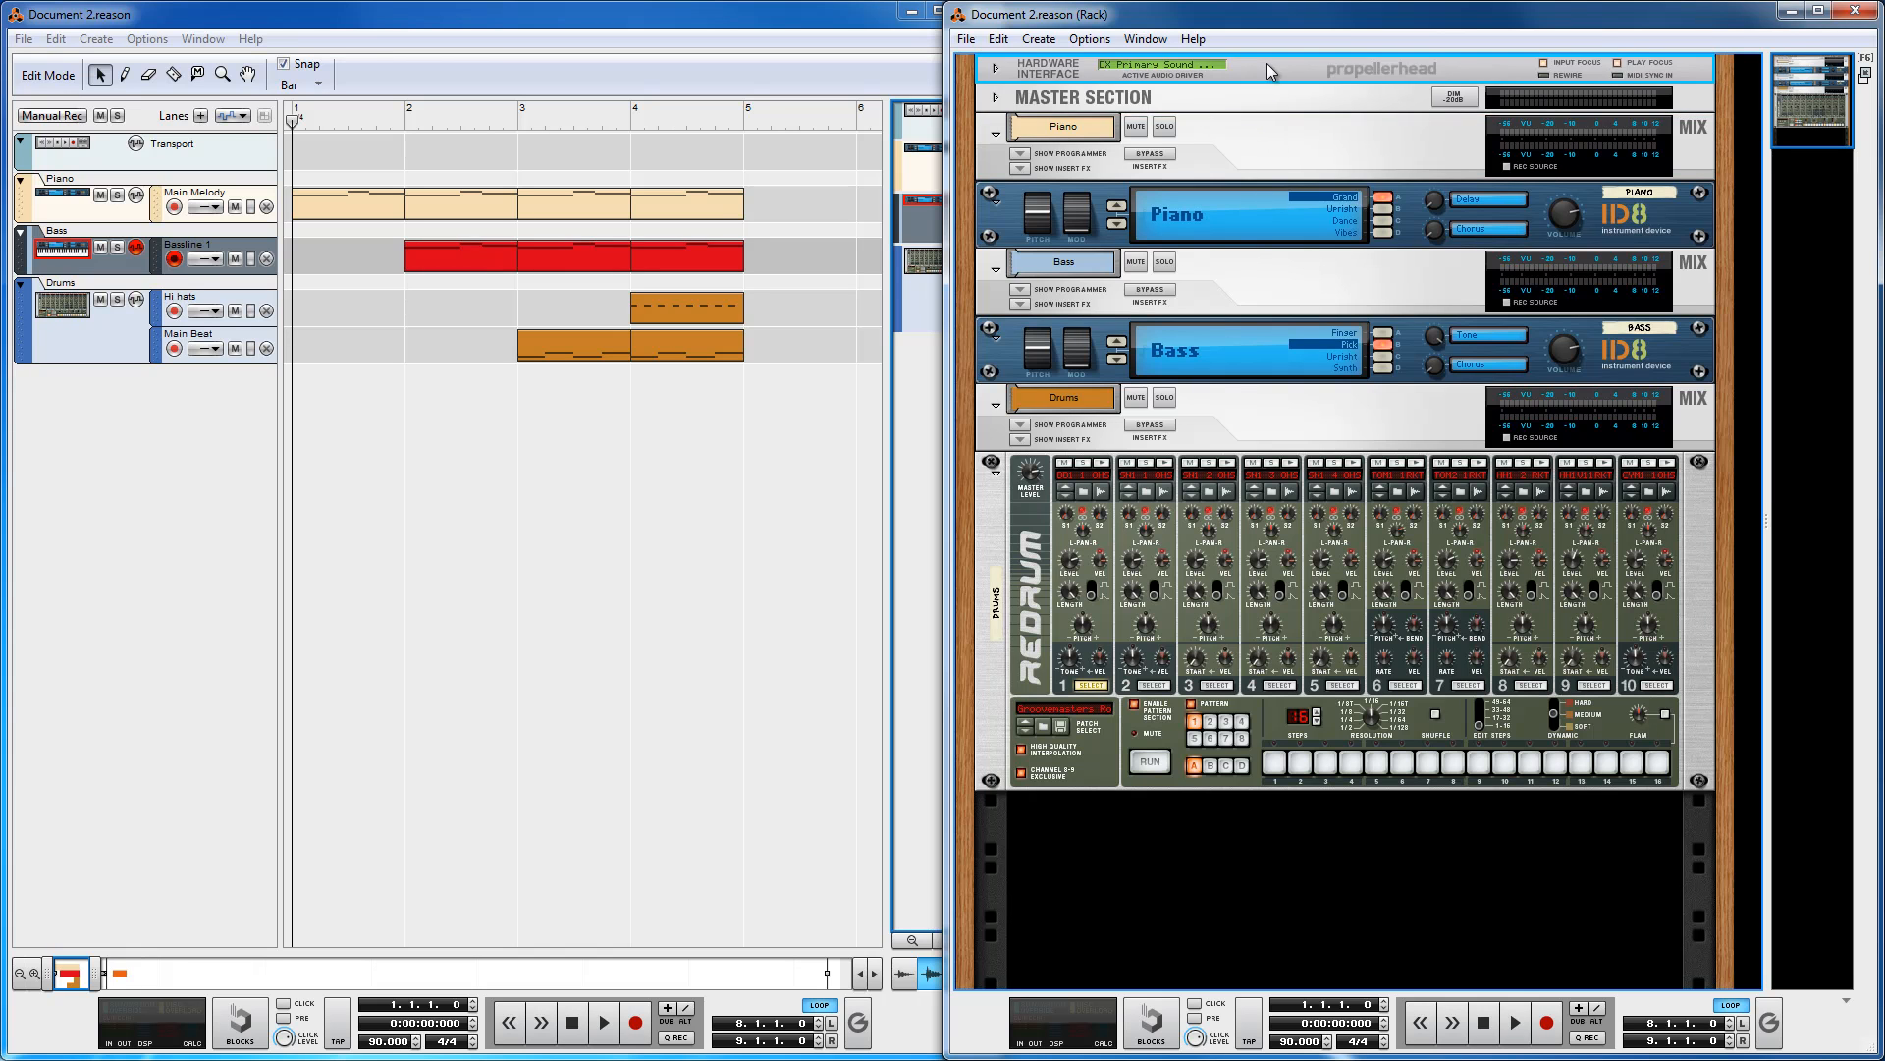
{"action": "left_click", "coordinate": [1232, 444]}
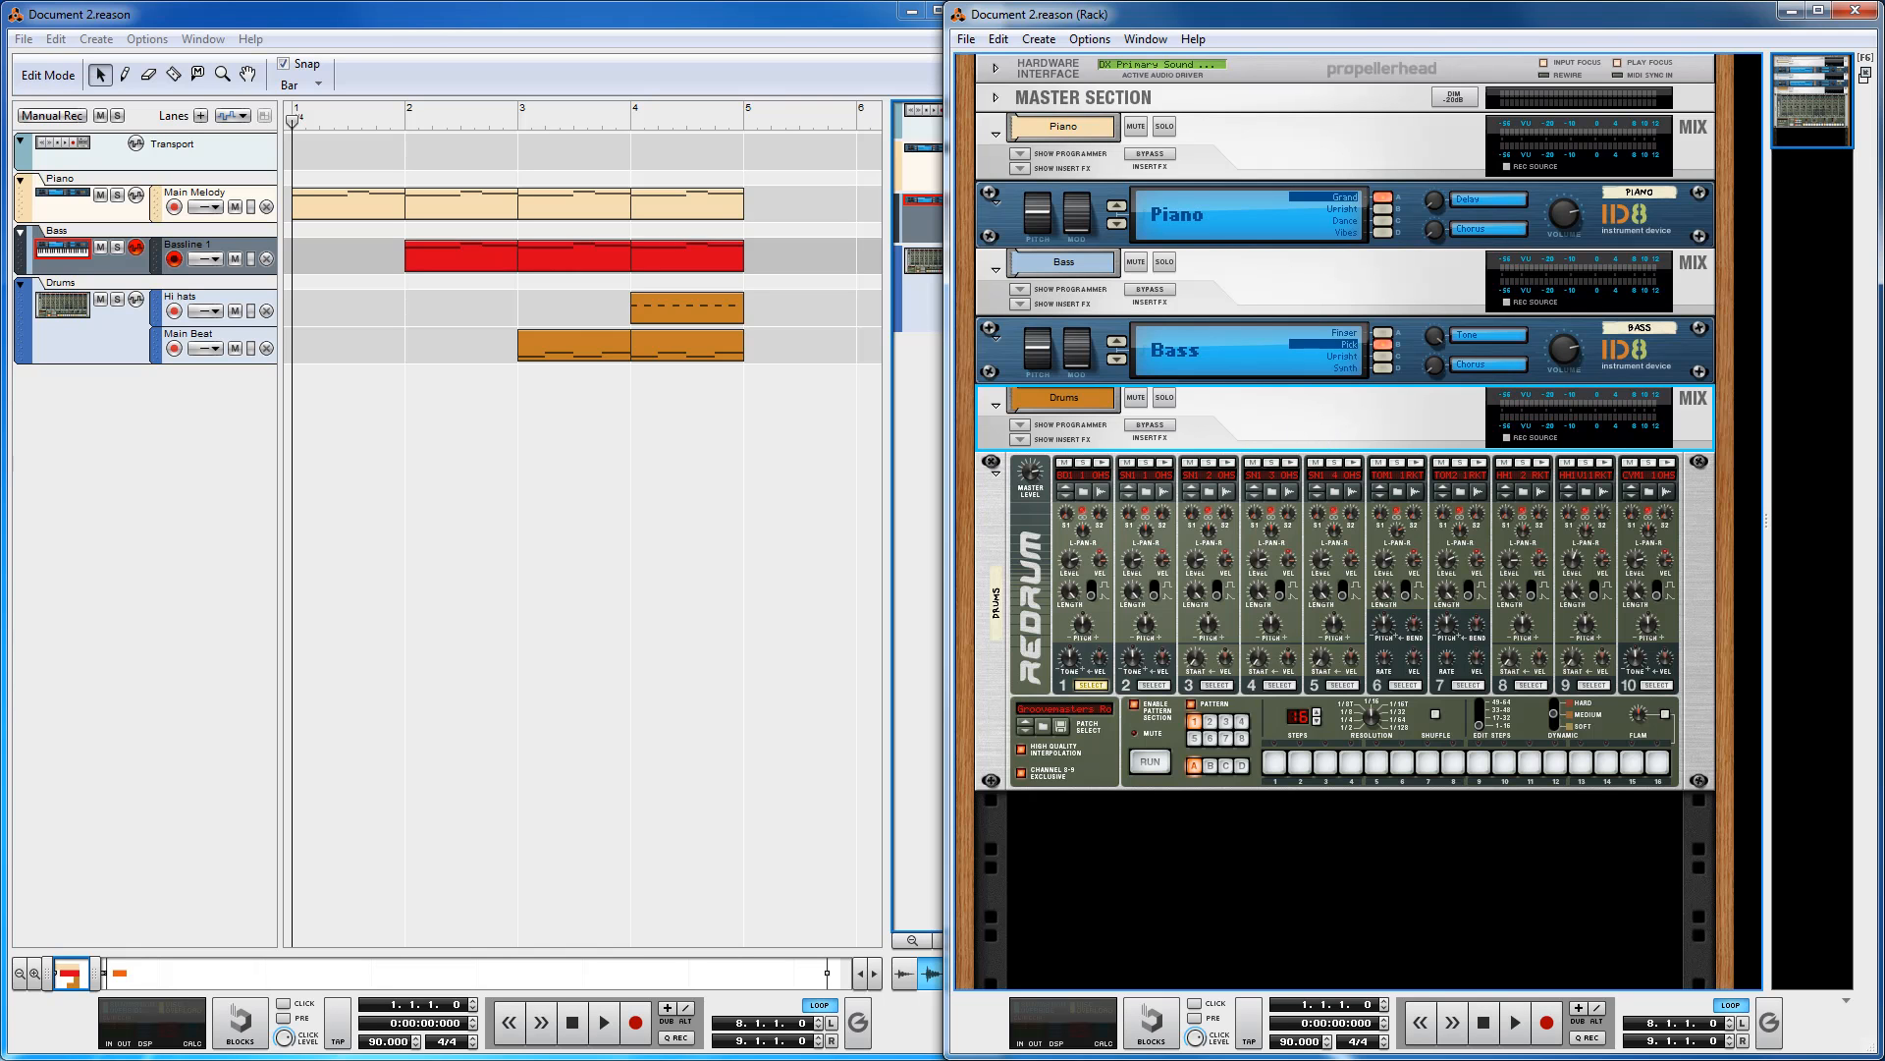
Step: Open the Mixer, select the Piano, Bass and Drums channels in turn, and move the window away
{"action": "key", "text": "F5"}
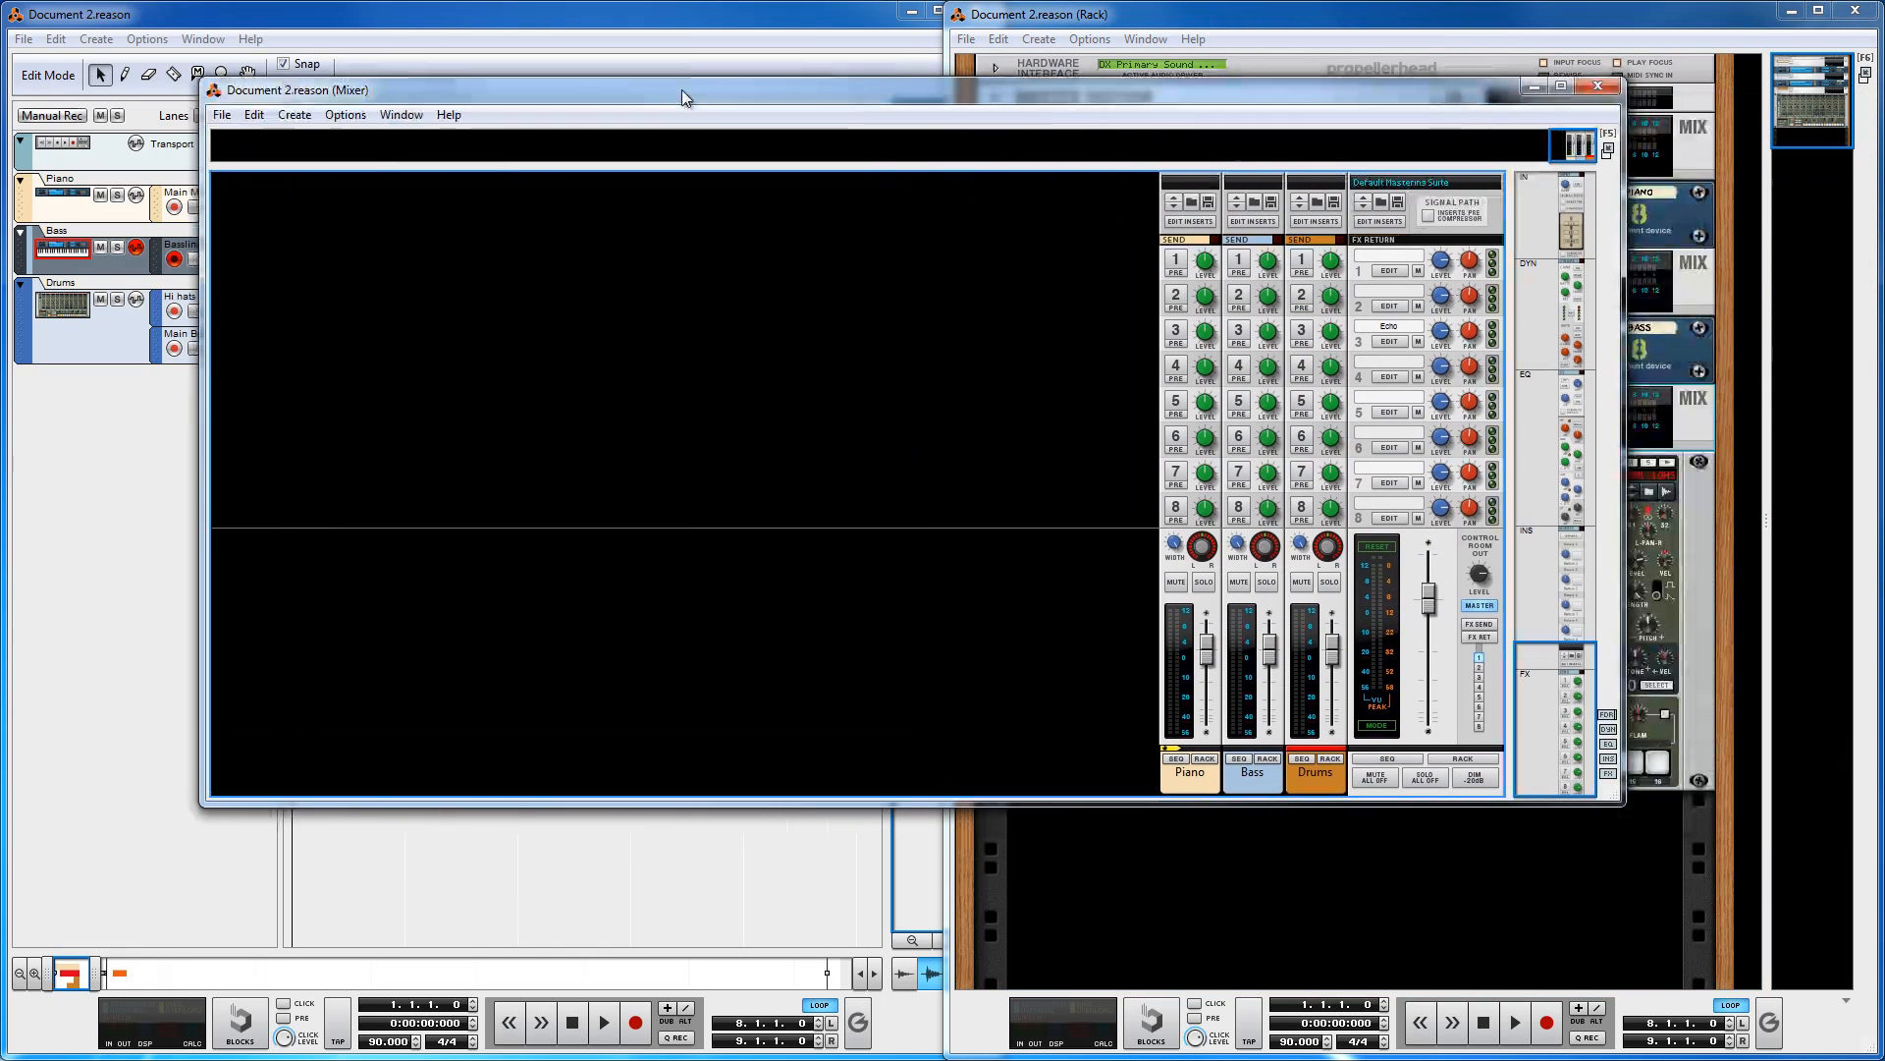
{"action": "left_click", "coordinate": [1171, 781]}
{"action": "left_click", "coordinate": [1261, 785]}
{"action": "left_click", "coordinate": [1323, 782]}
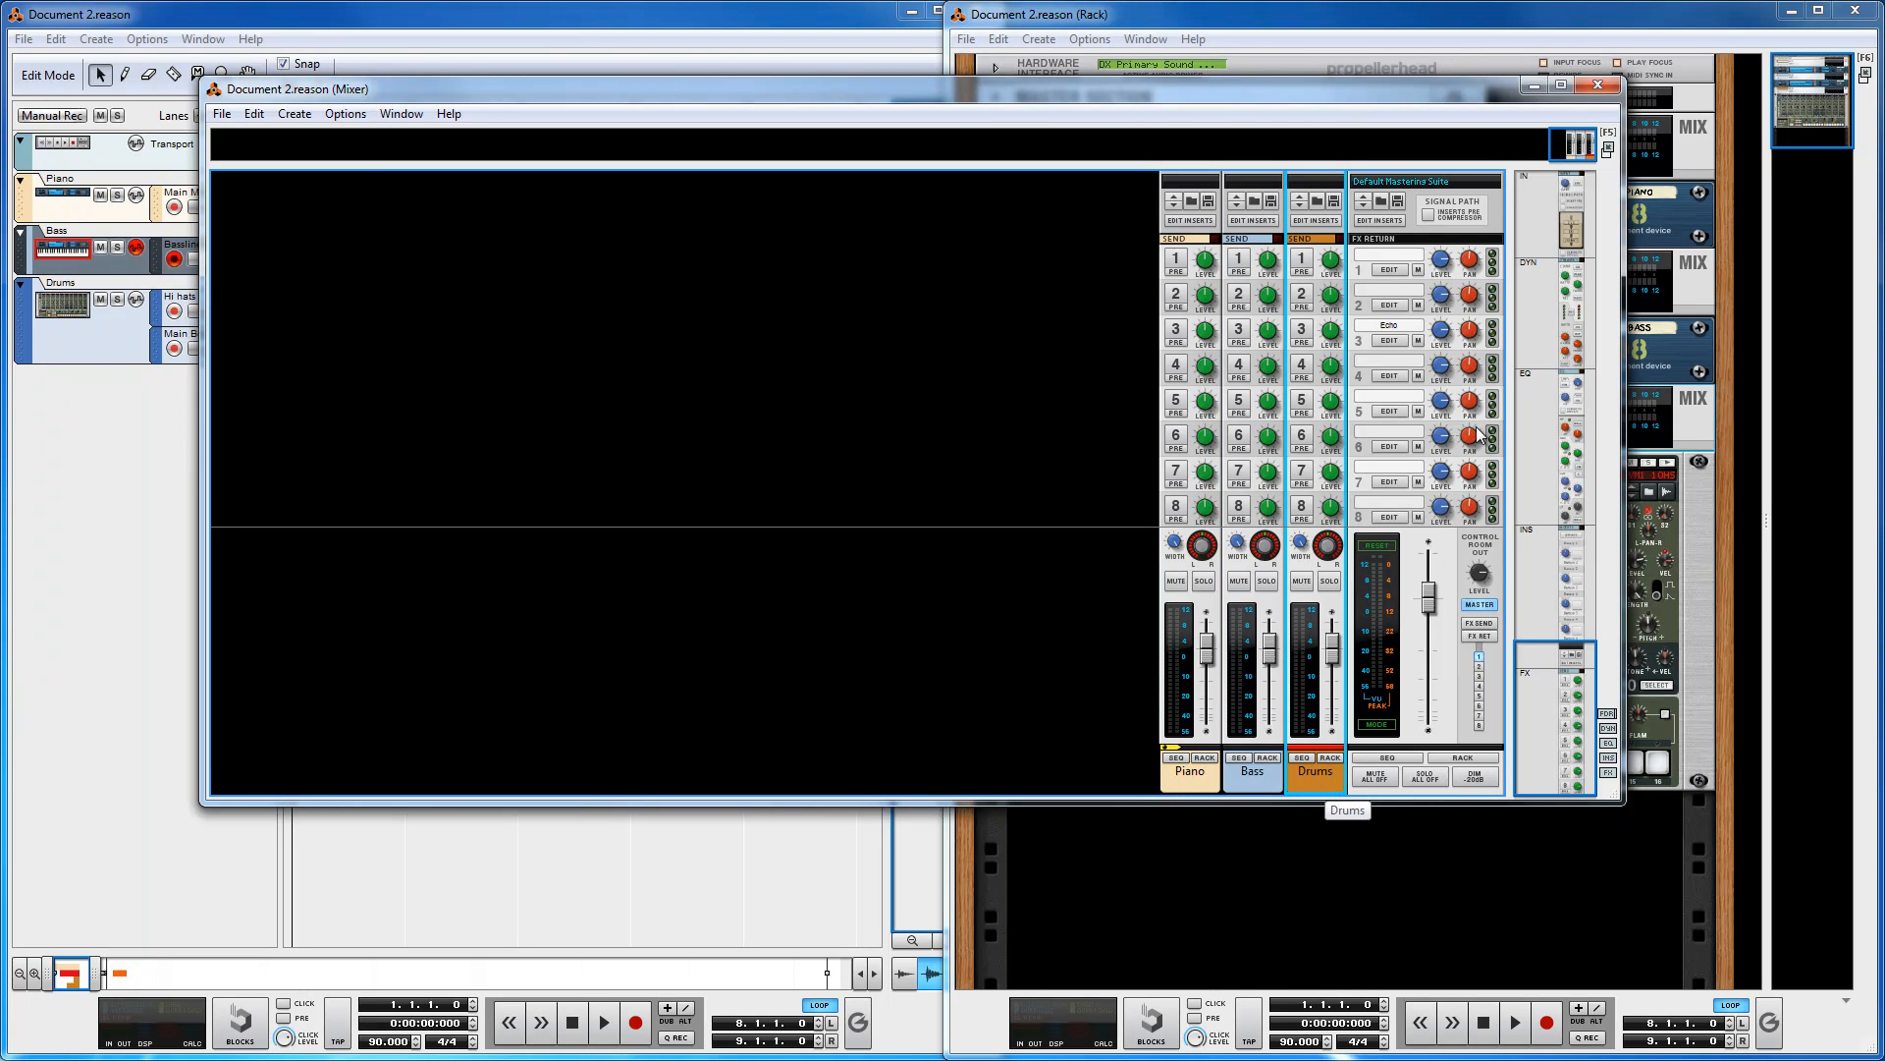
{"action": "left_click_drag", "start_coordinate": [512, 91], "coordinate": [1884, 143]}
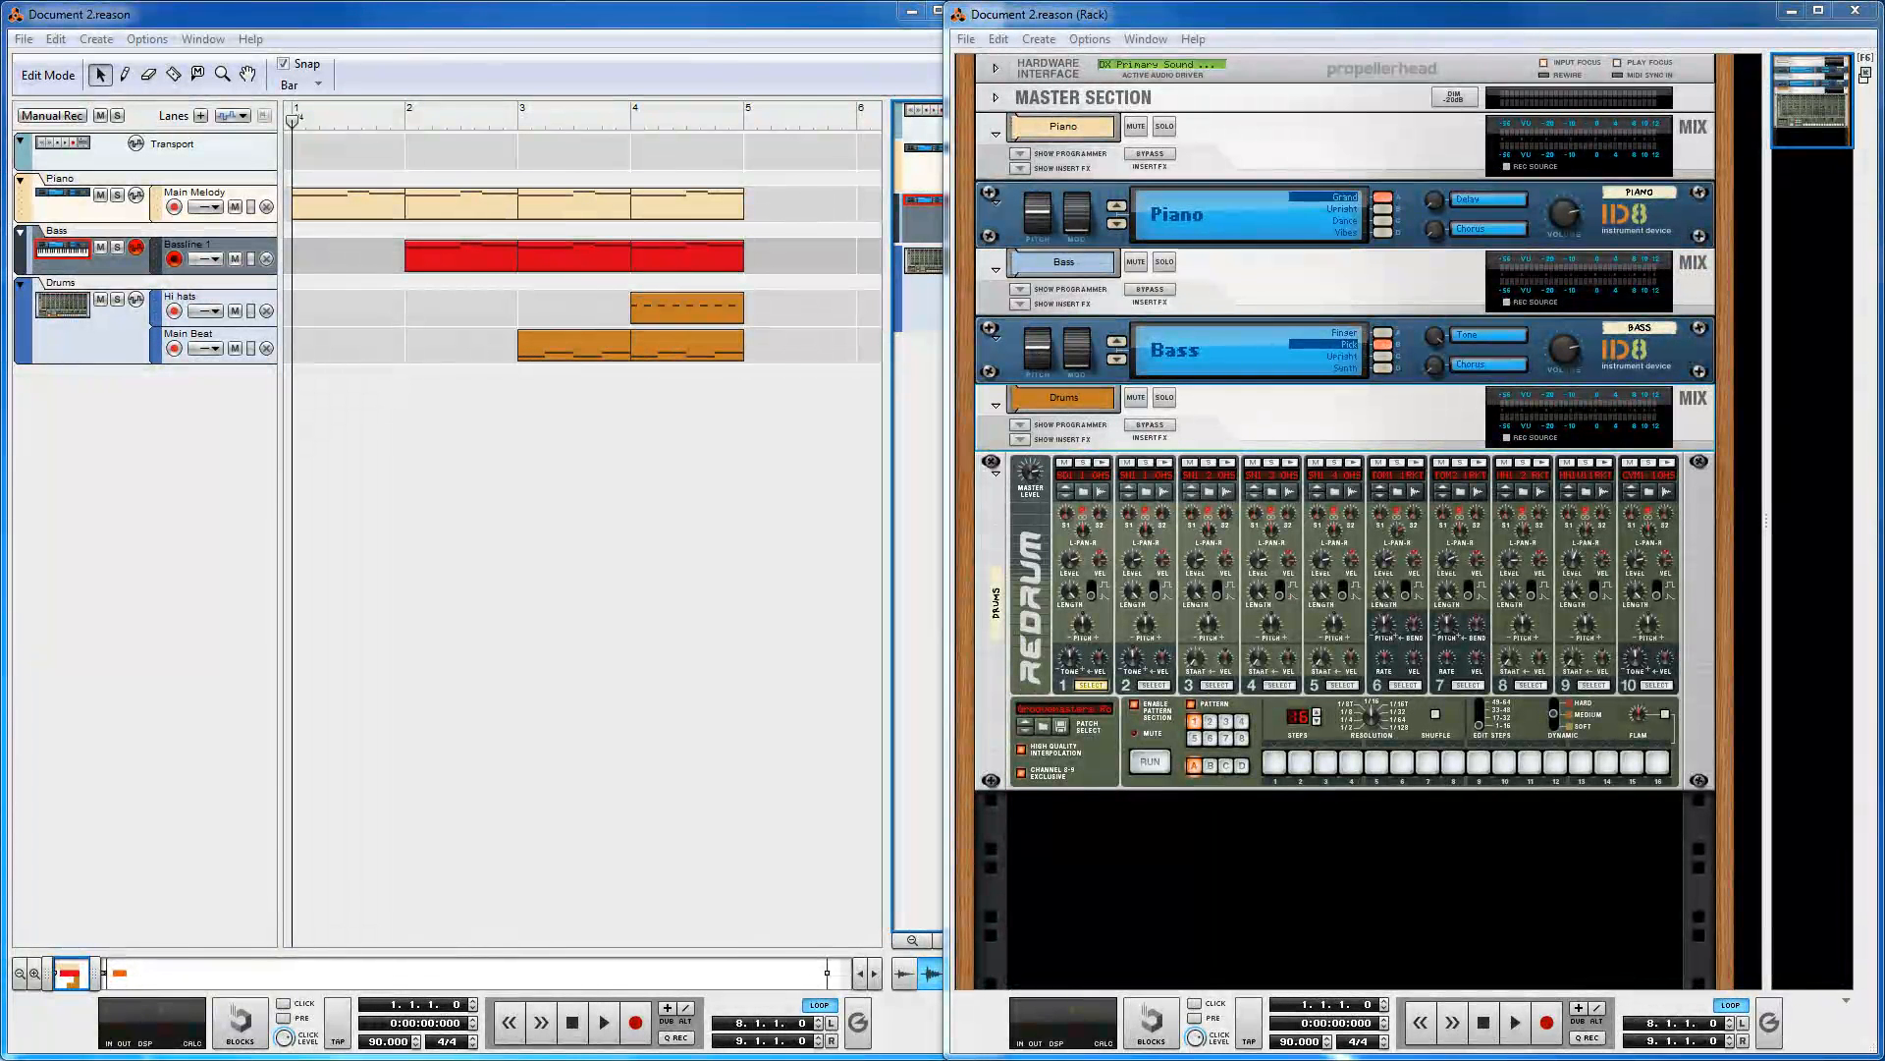
Step: Select the Redrum device and the Drums mix channel in turn, then clear the rack selection
{"action": "left_click", "coordinate": [994, 519]}
{"action": "left_click", "coordinate": [1291, 430]}
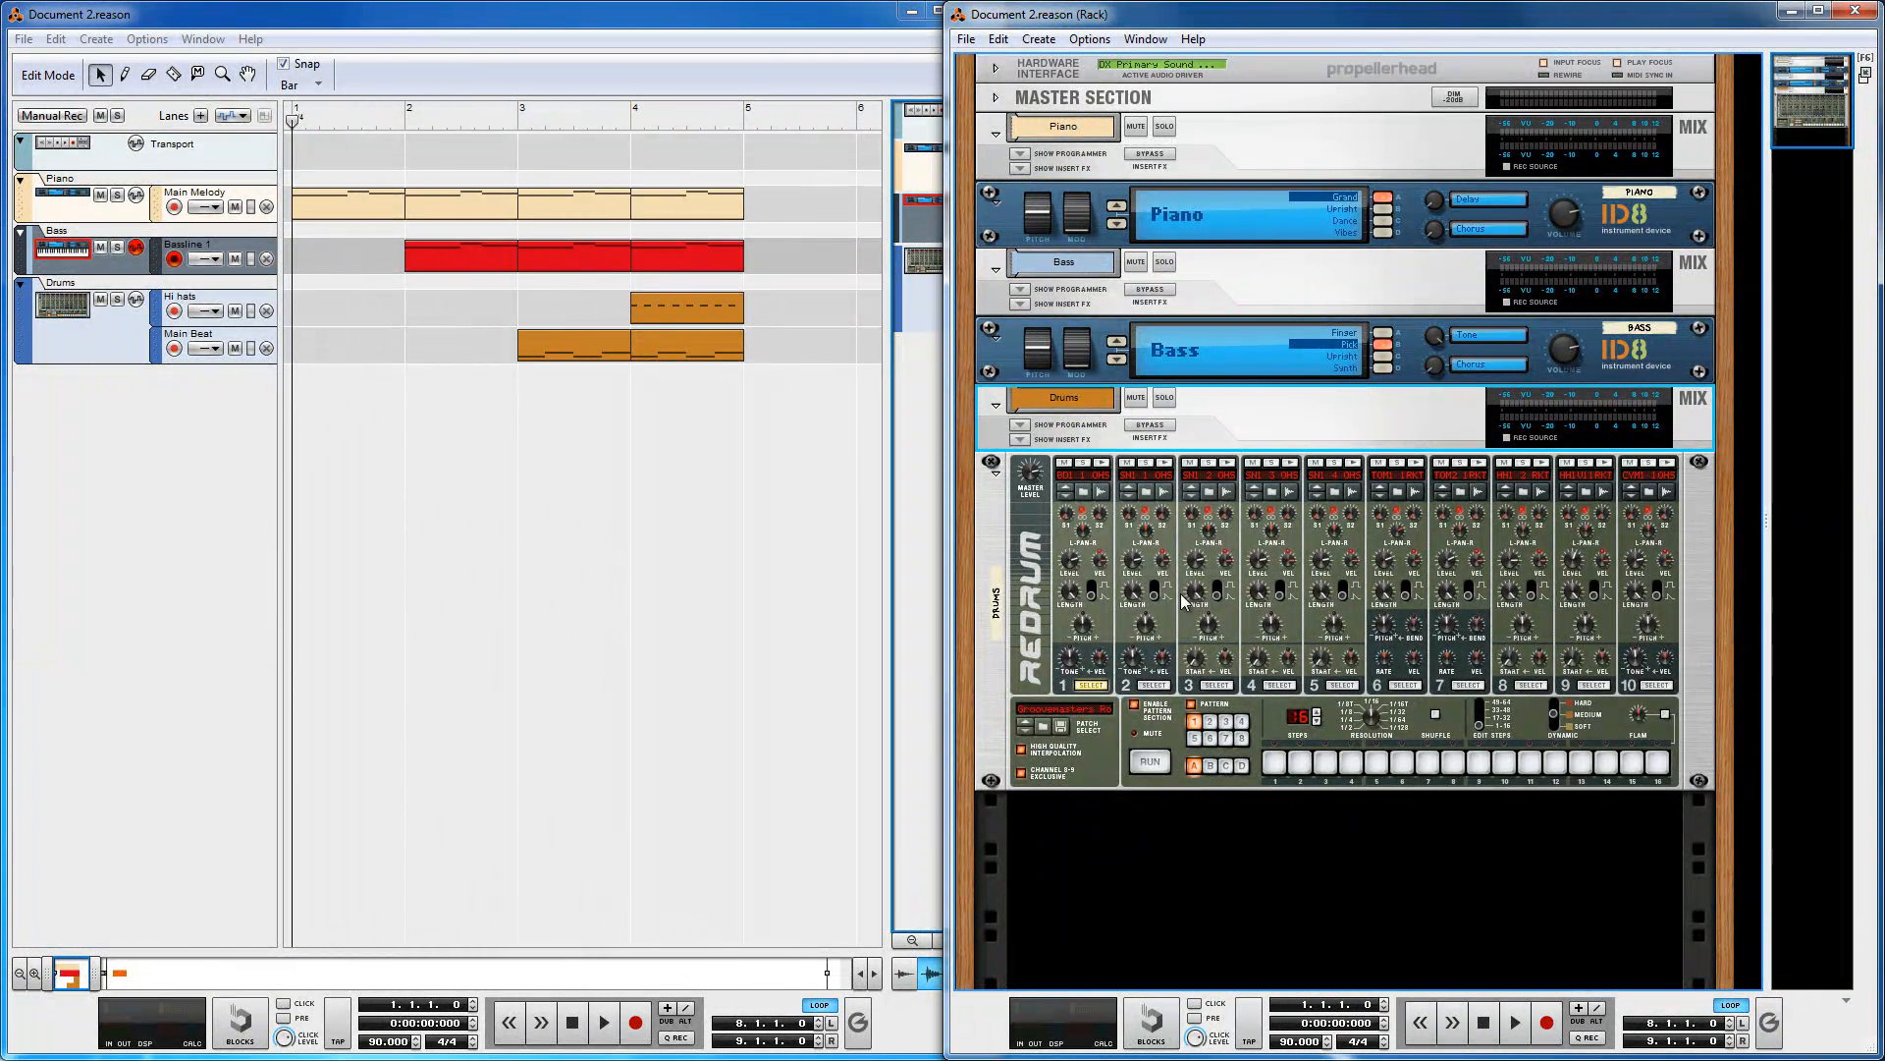
{"action": "left_click", "coordinate": [996, 510]}
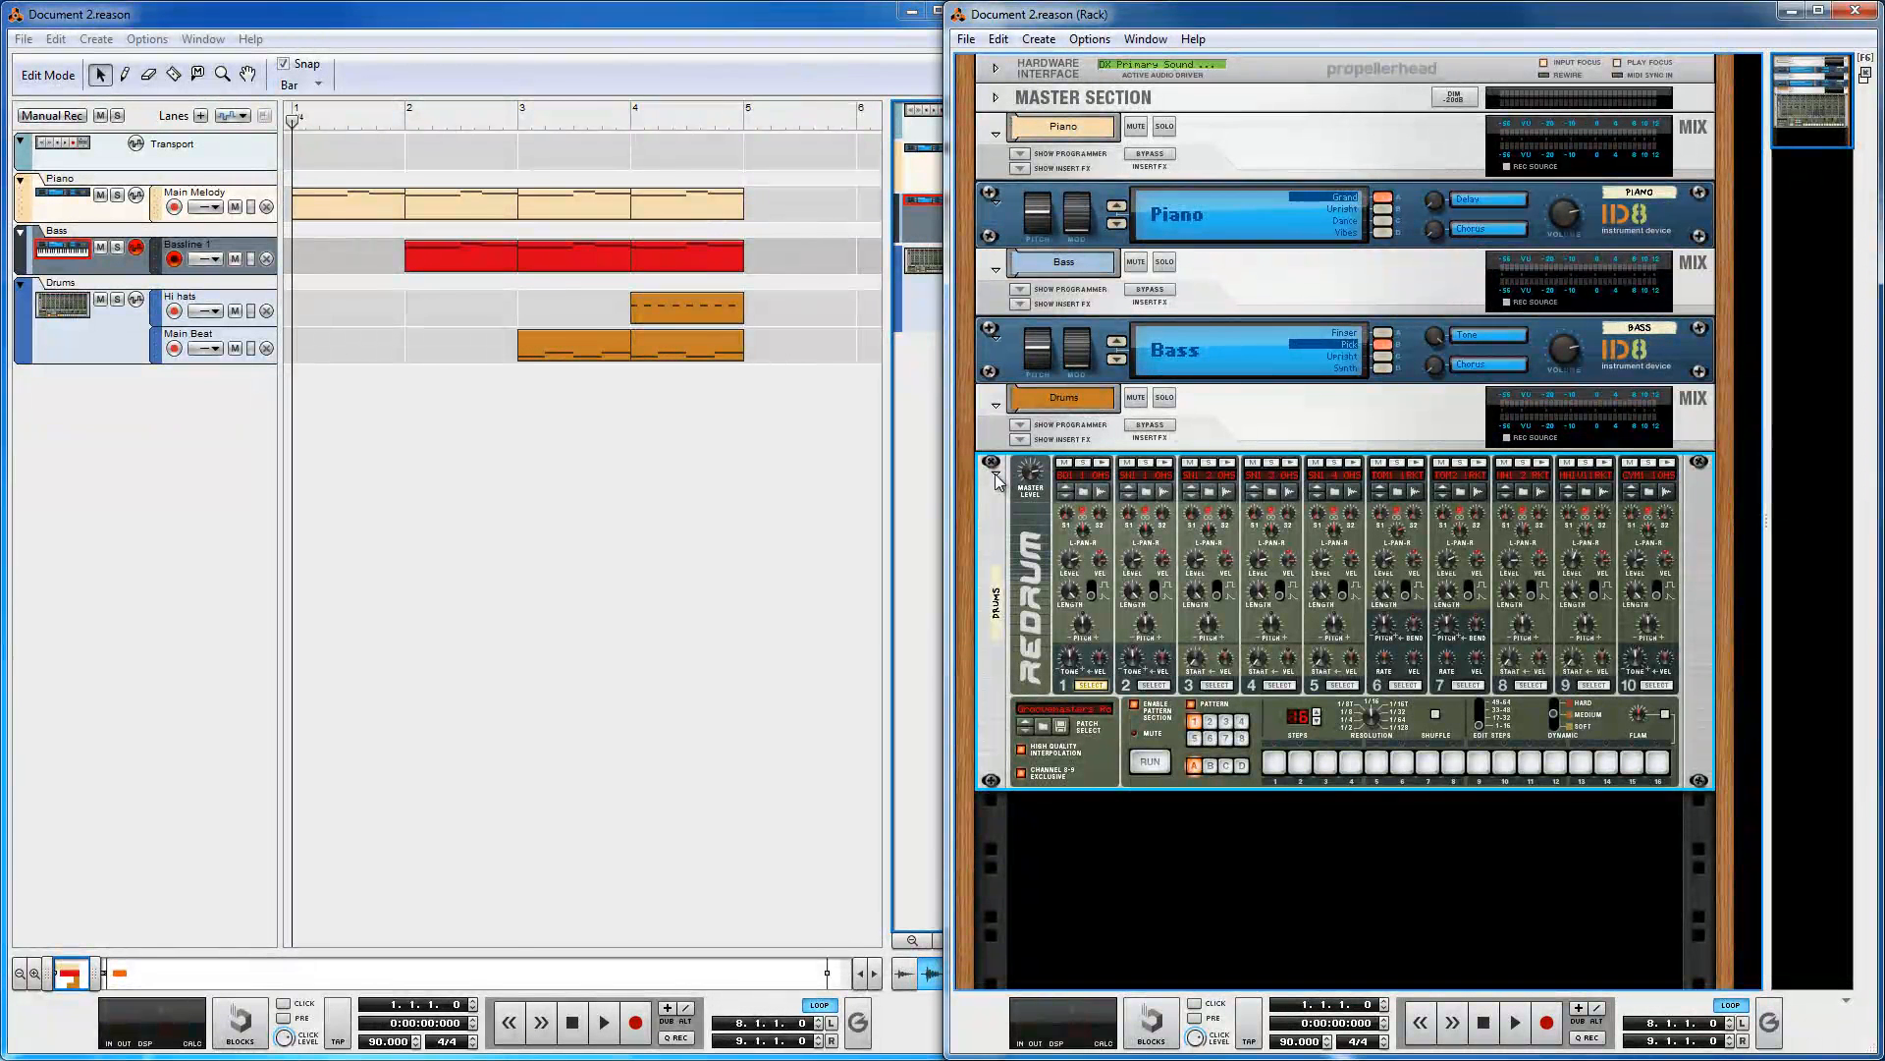
{"action": "left_click", "coordinate": [1301, 426]}
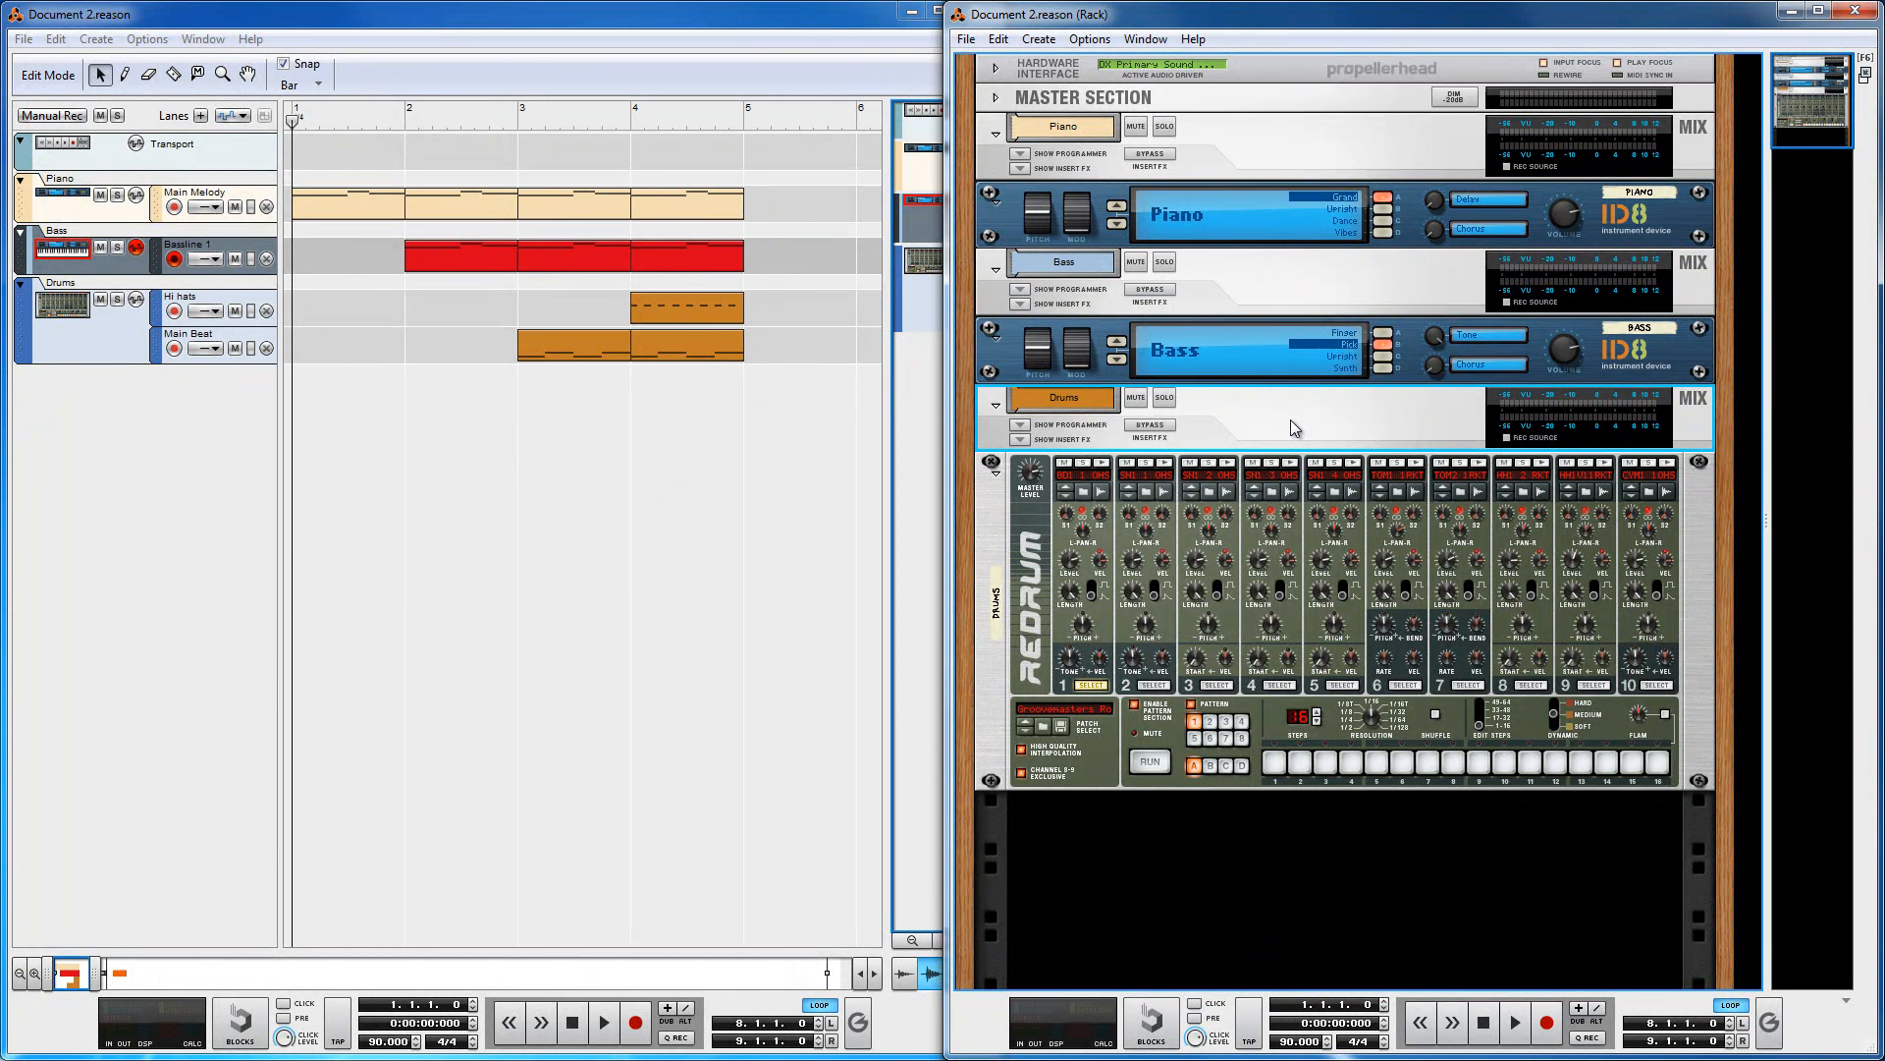
{"action": "left_click", "coordinate": [1108, 850]}
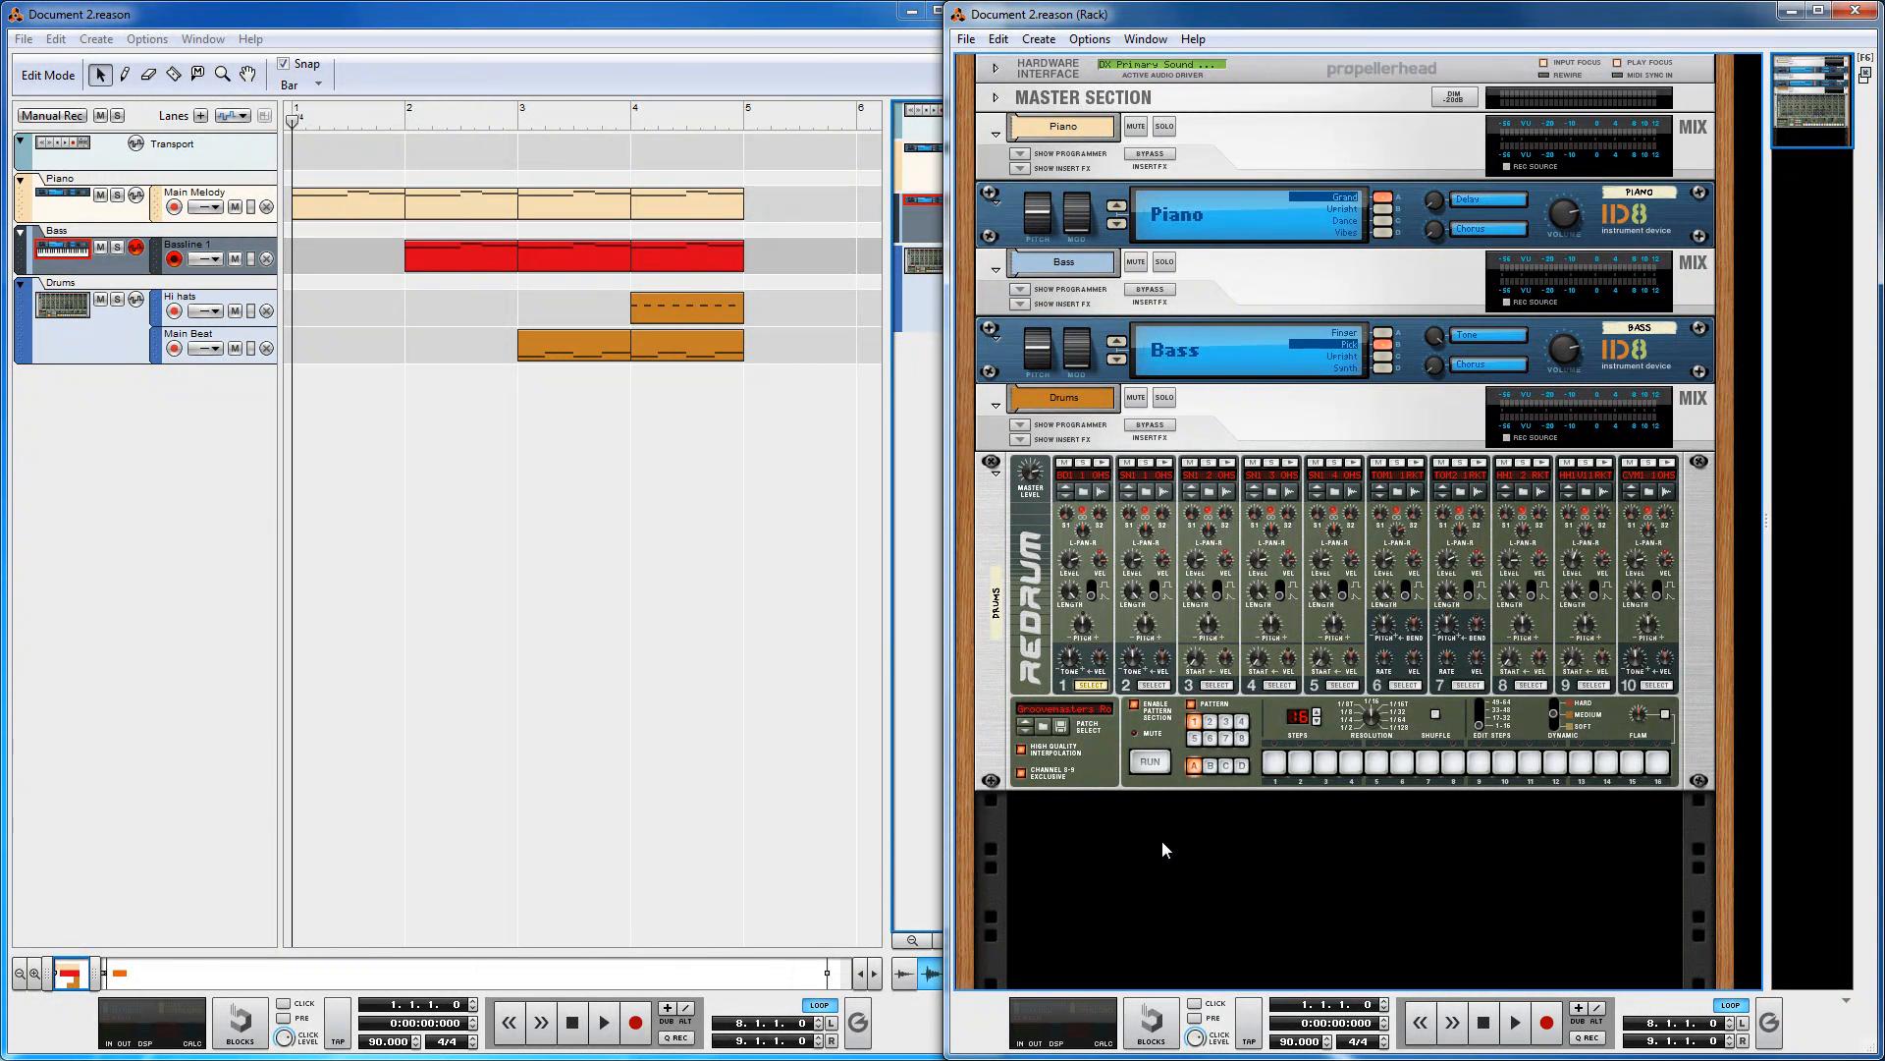
Step: Turn the rack around to inspect the back-panel cable connections of the Redrum, ID8 and mix channel devices, then turn it front again
{"action": "key", "text": "Tab"}
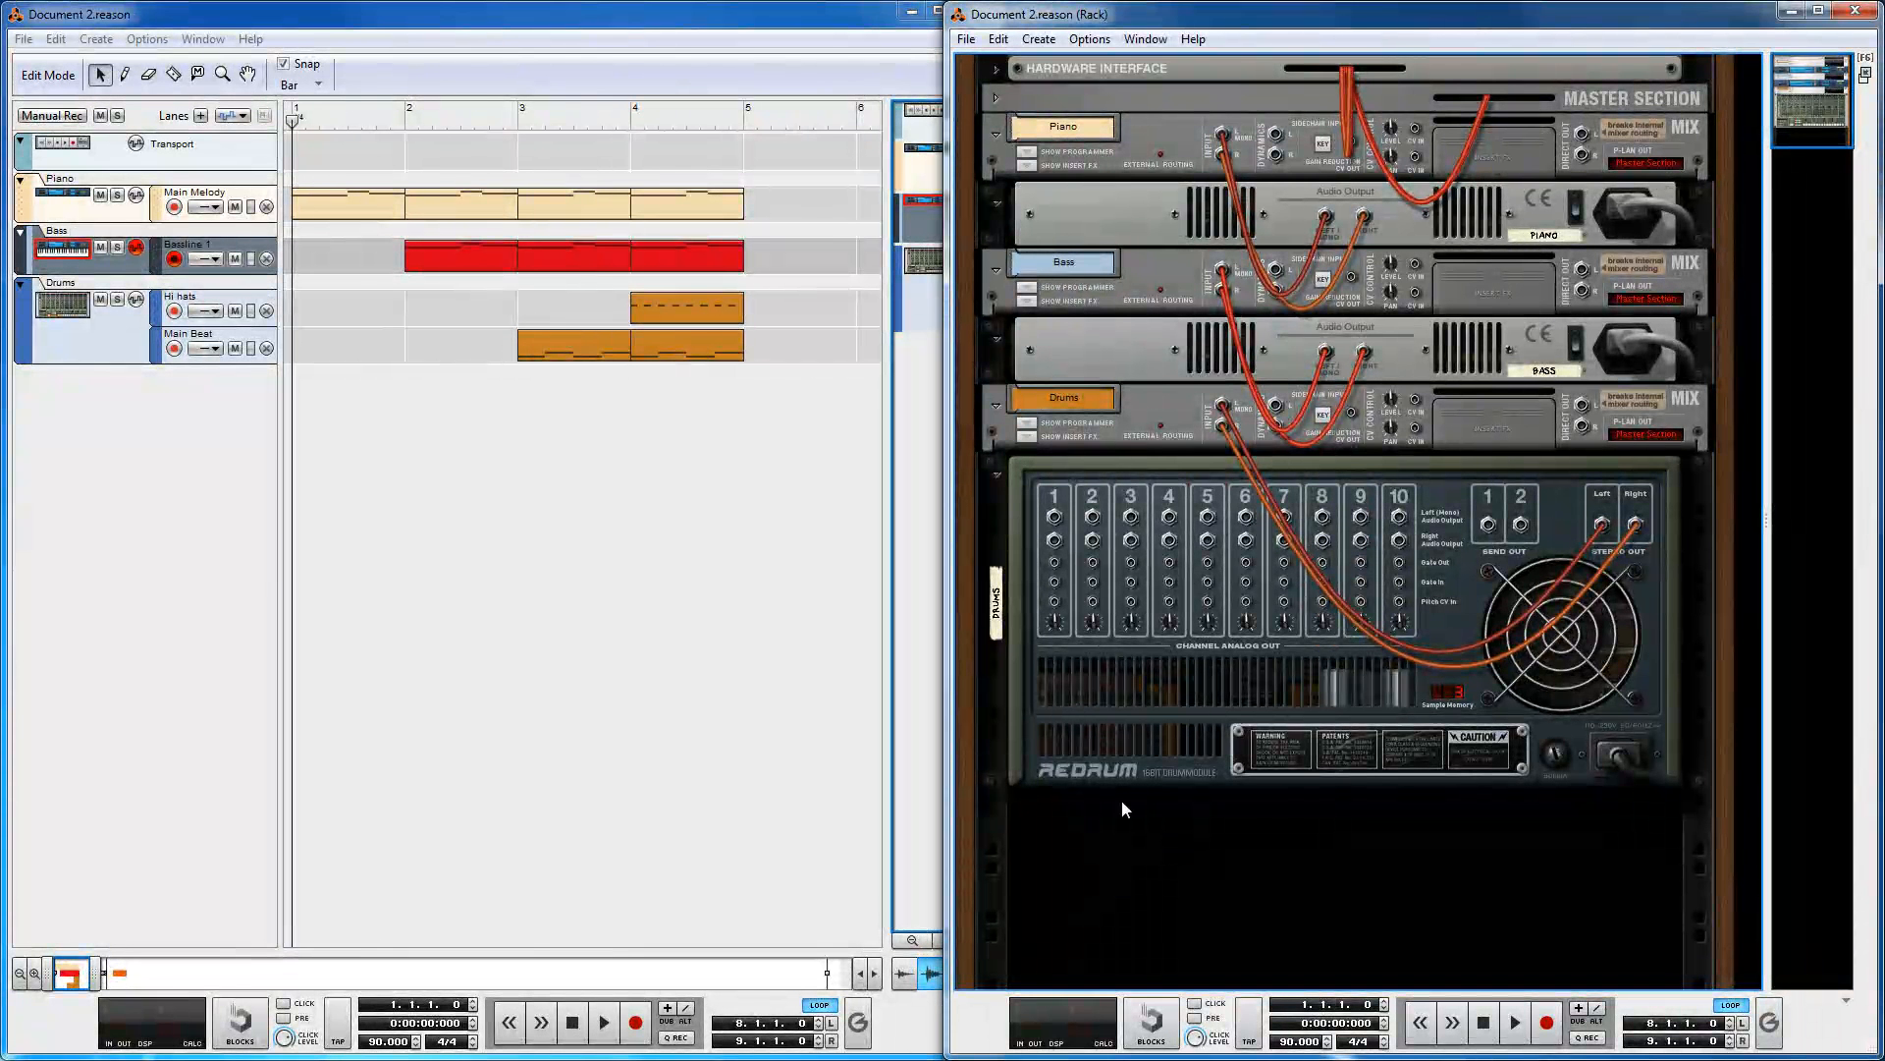
{"action": "left_click", "coordinate": [1133, 699]}
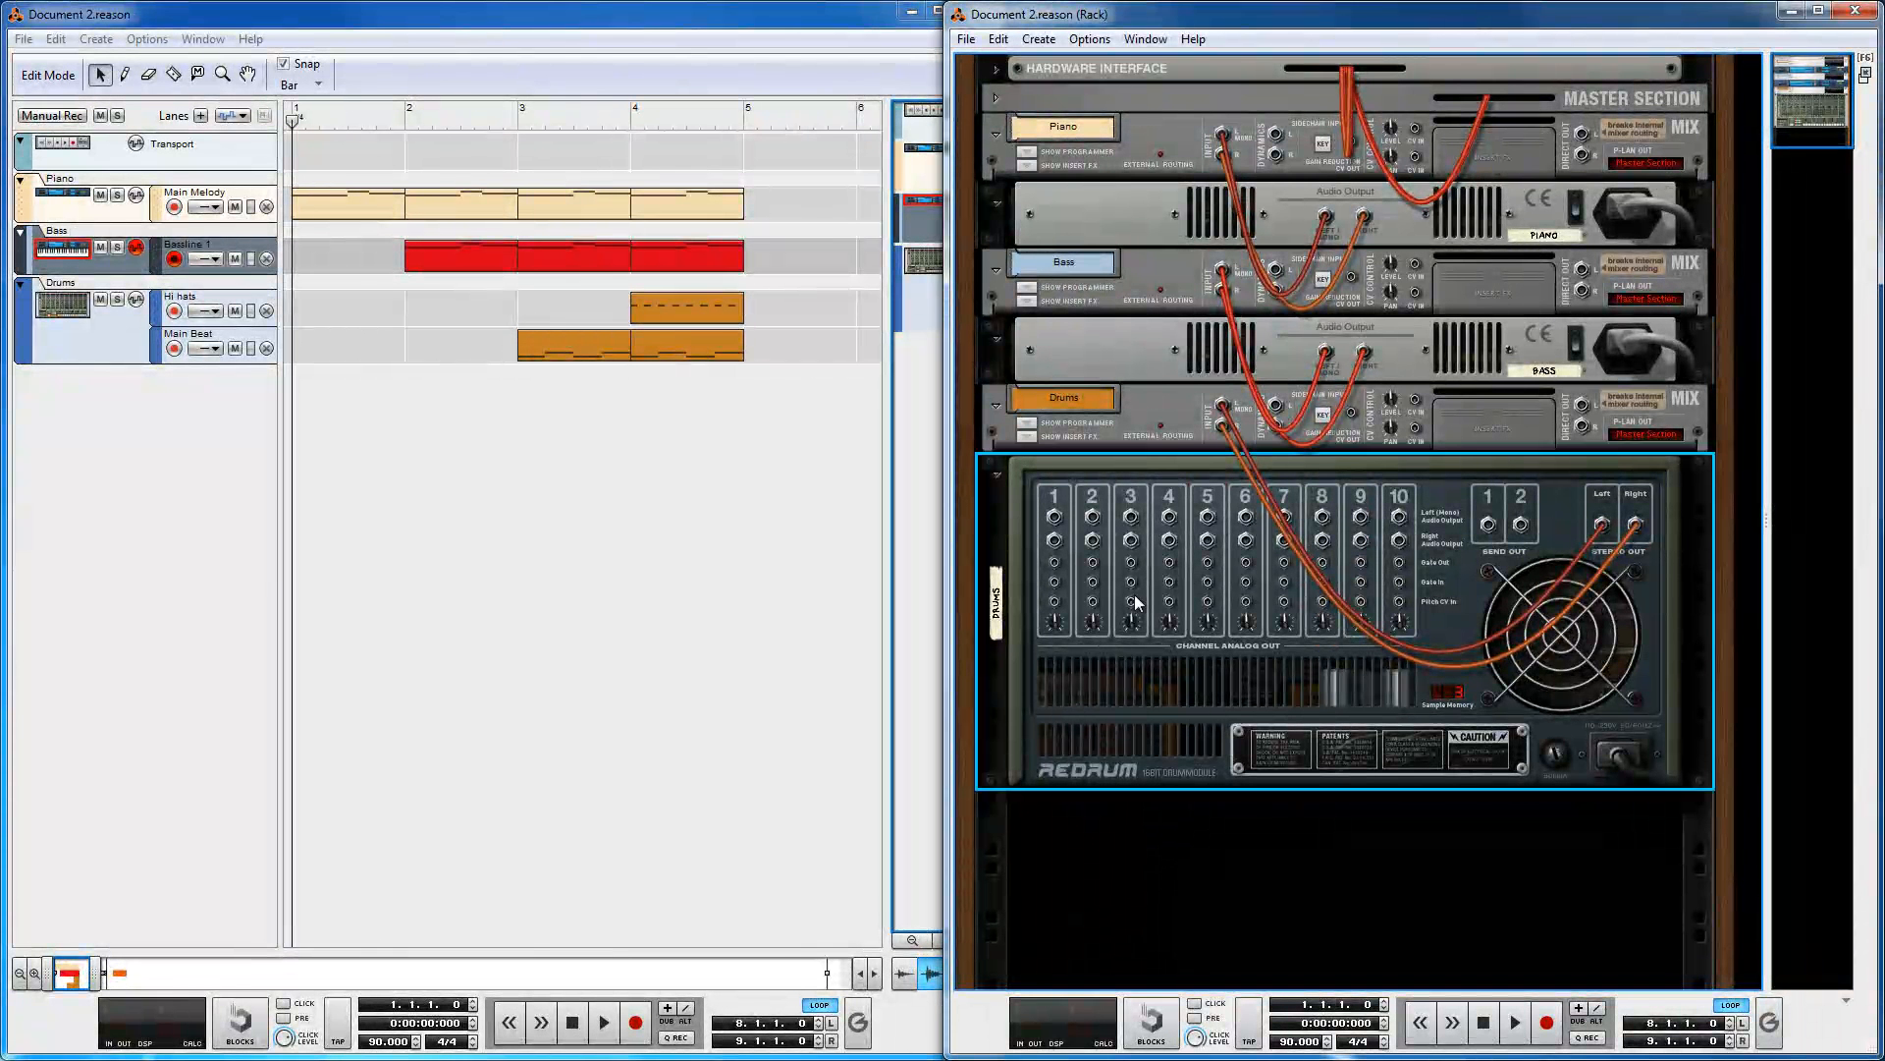
{"action": "left_click", "coordinate": [1180, 421]}
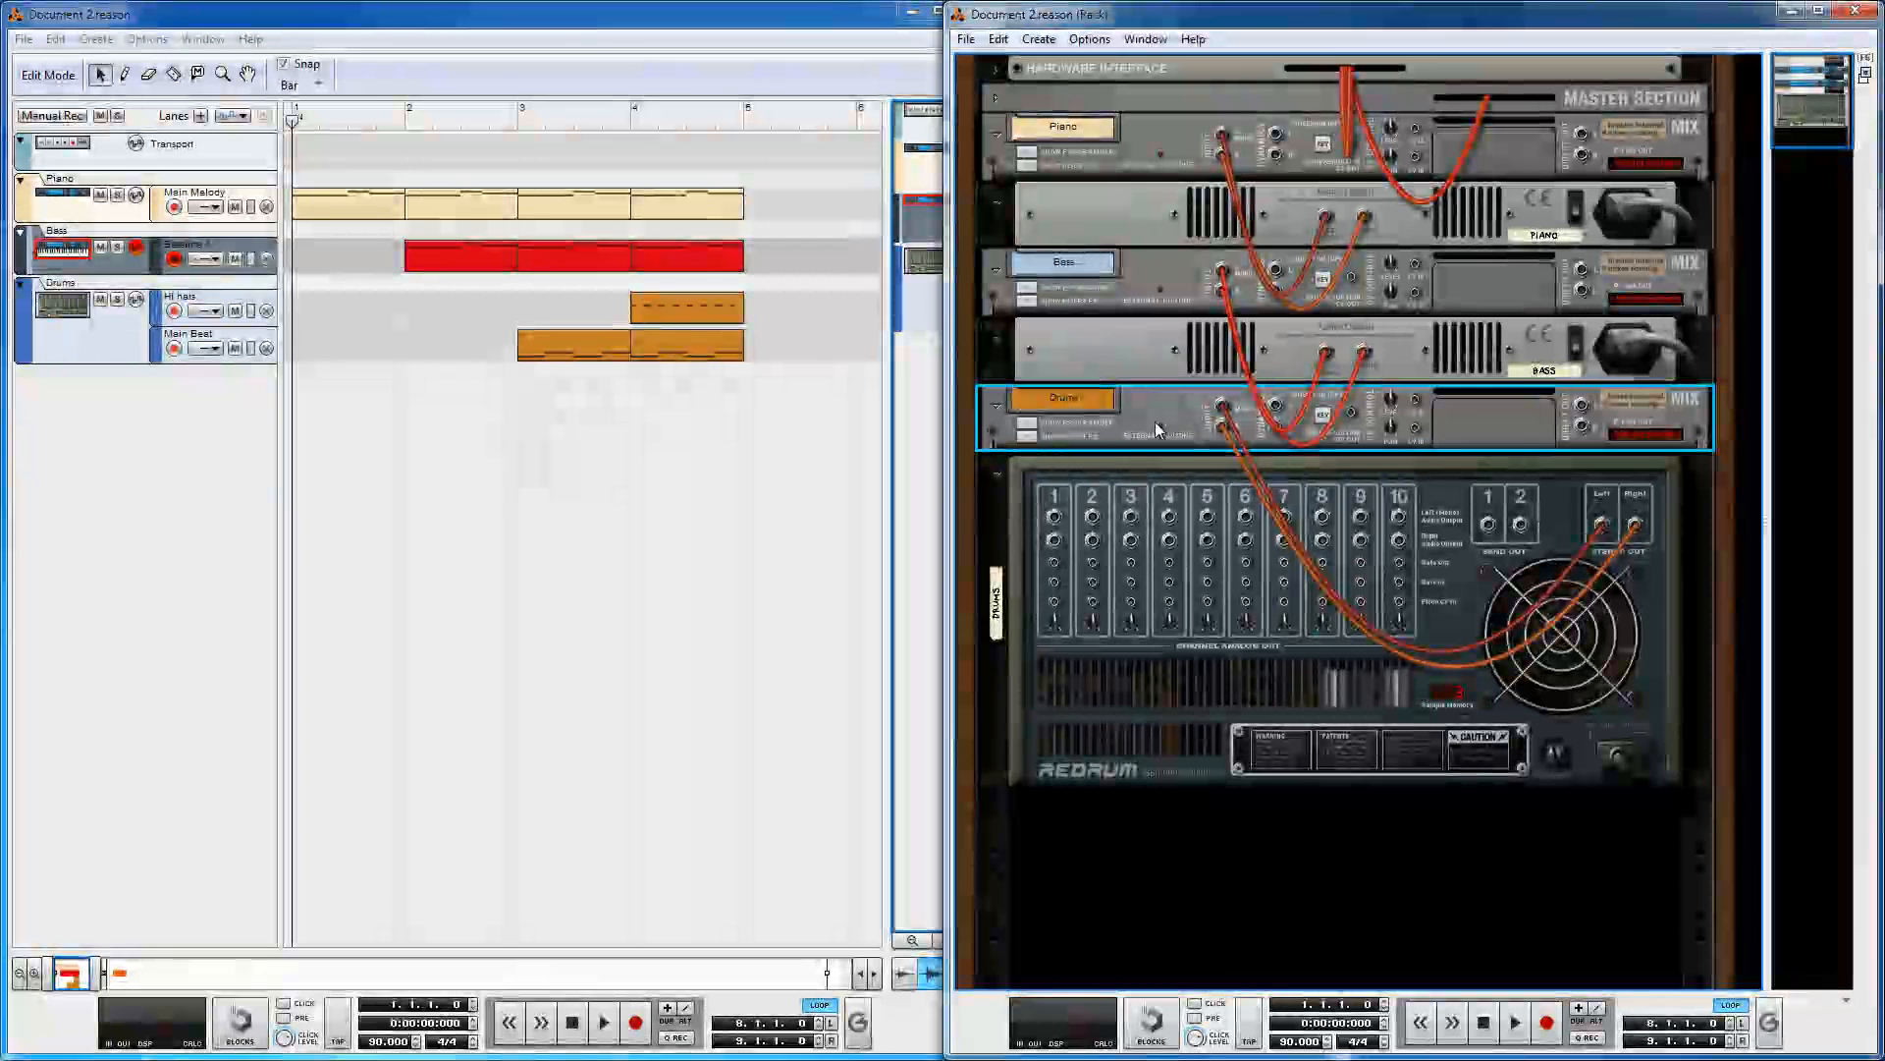
{"action": "left_click", "coordinate": [1127, 281]}
{"action": "left_click", "coordinate": [1158, 162]}
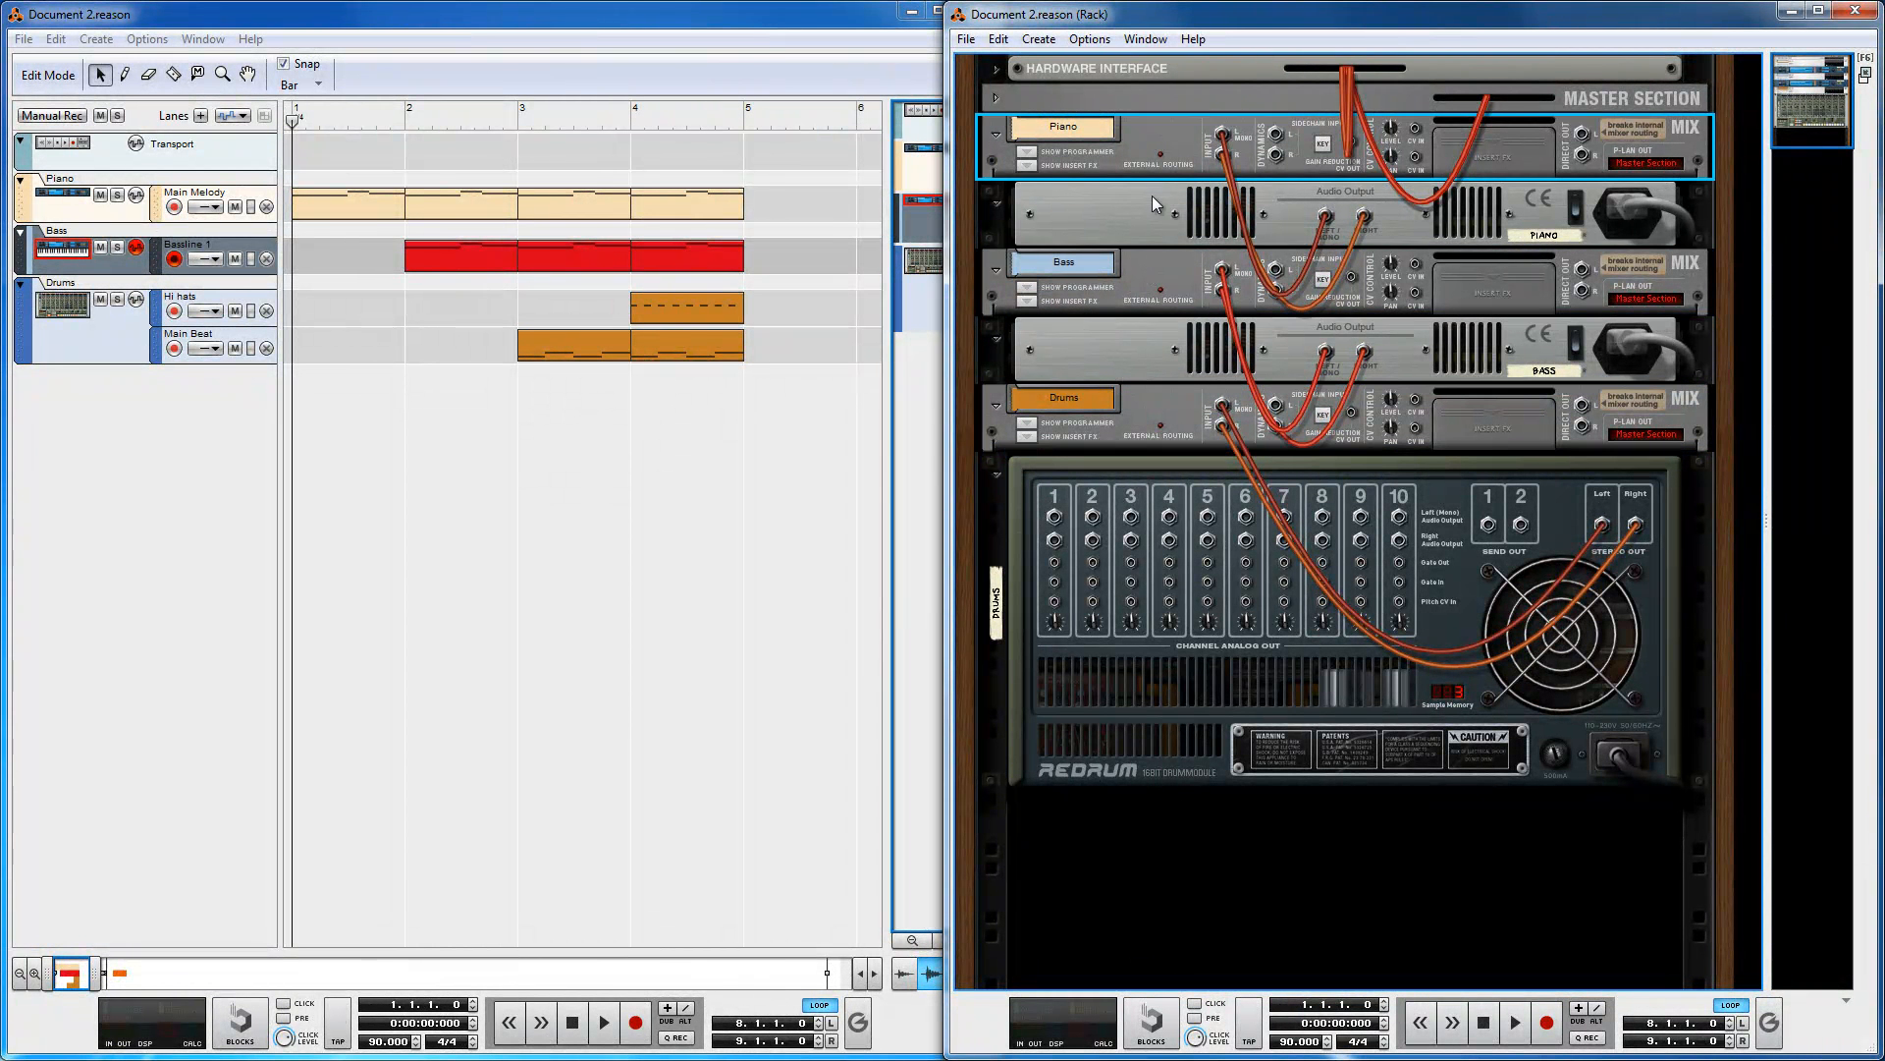
{"action": "left_click", "coordinate": [1116, 362]}
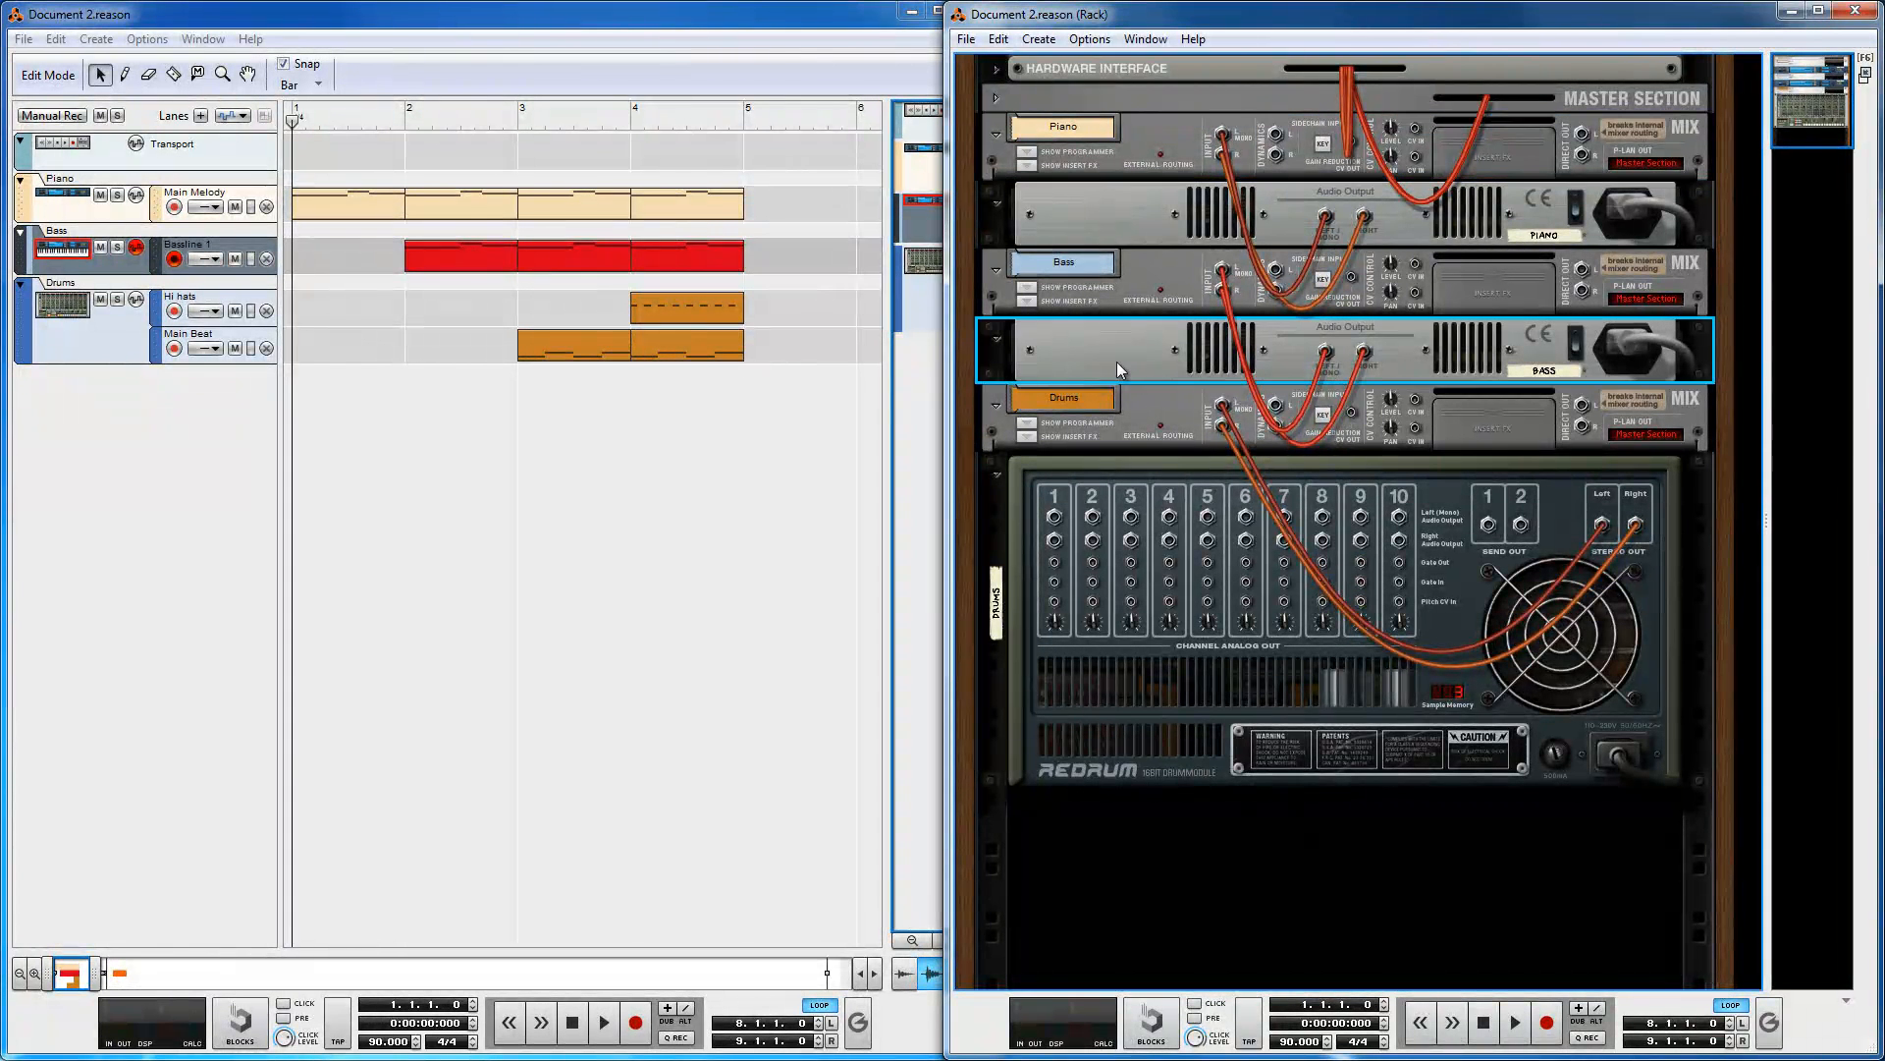
{"action": "left_click", "coordinate": [1118, 214]}
{"action": "left_click", "coordinate": [1145, 293]}
{"action": "left_click", "coordinate": [1149, 139]}
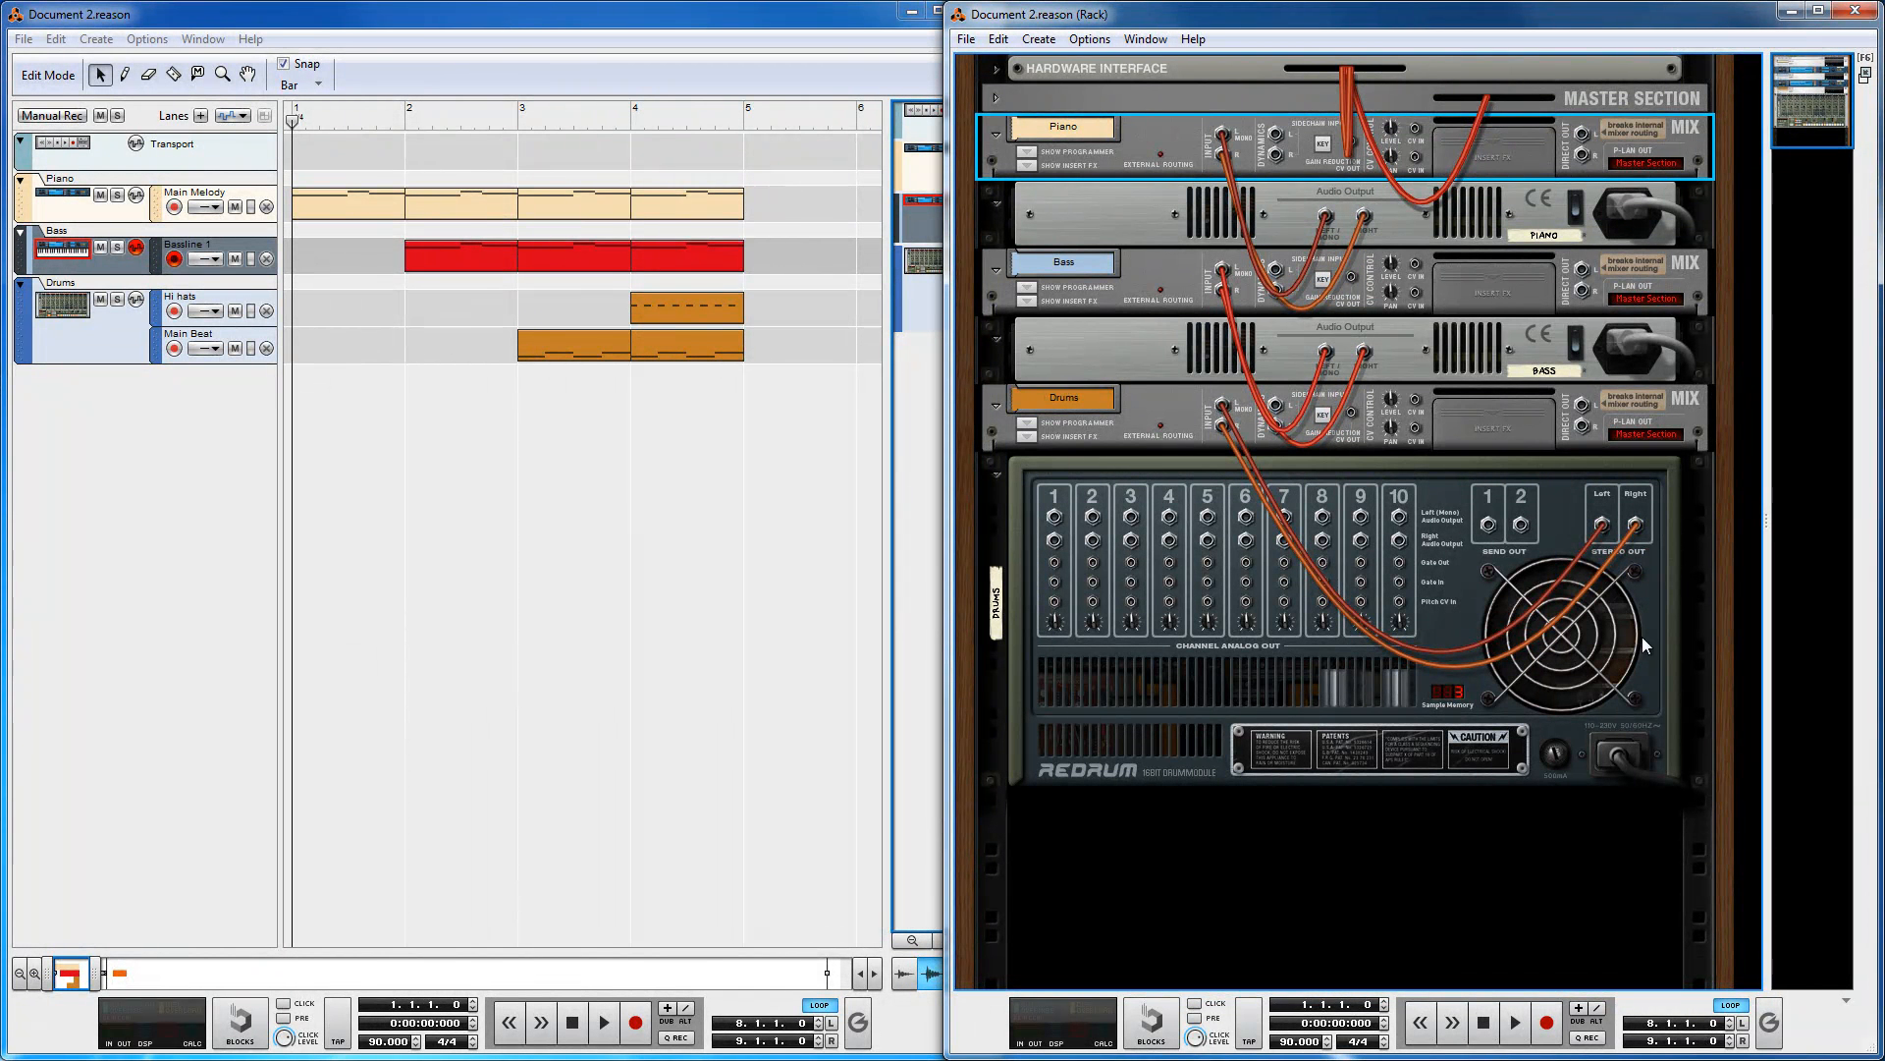
{"action": "left_click_drag", "start_coordinate": [1605, 525], "coordinate": [1230, 423]}
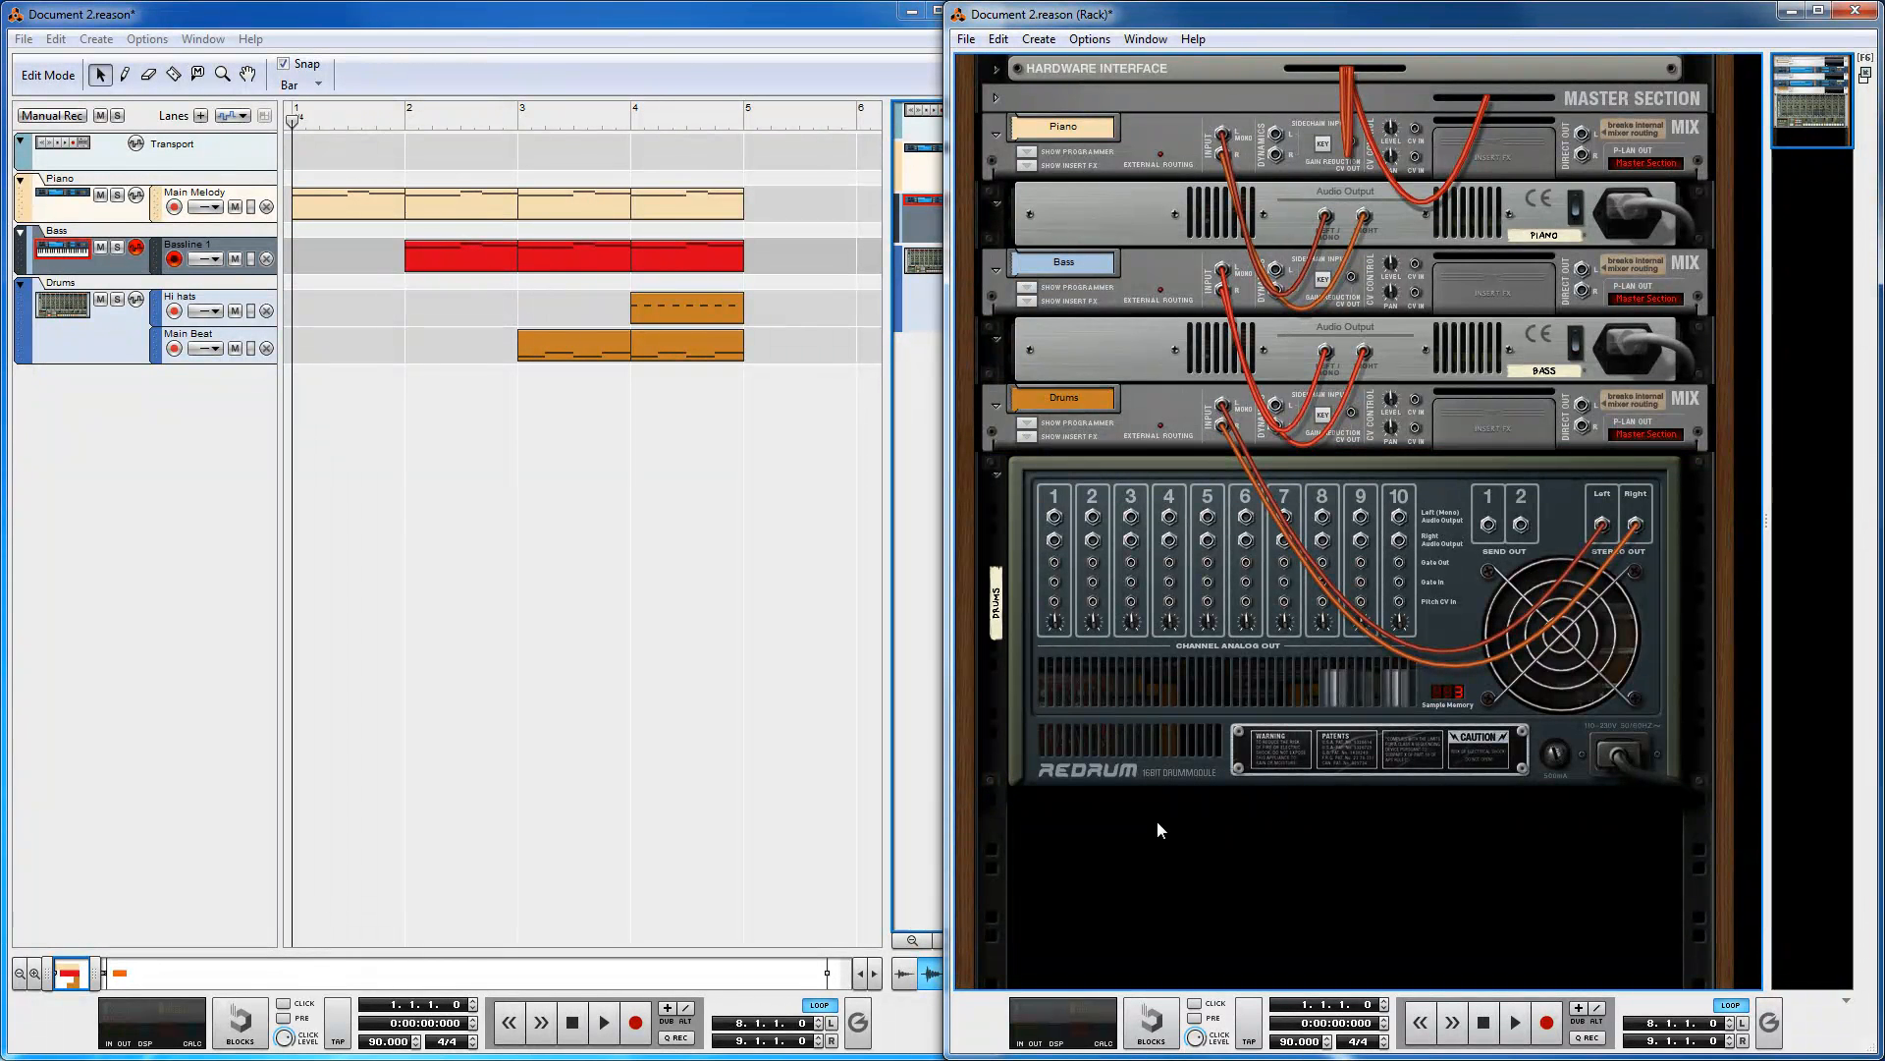
{"action": "key", "text": "Tab"}
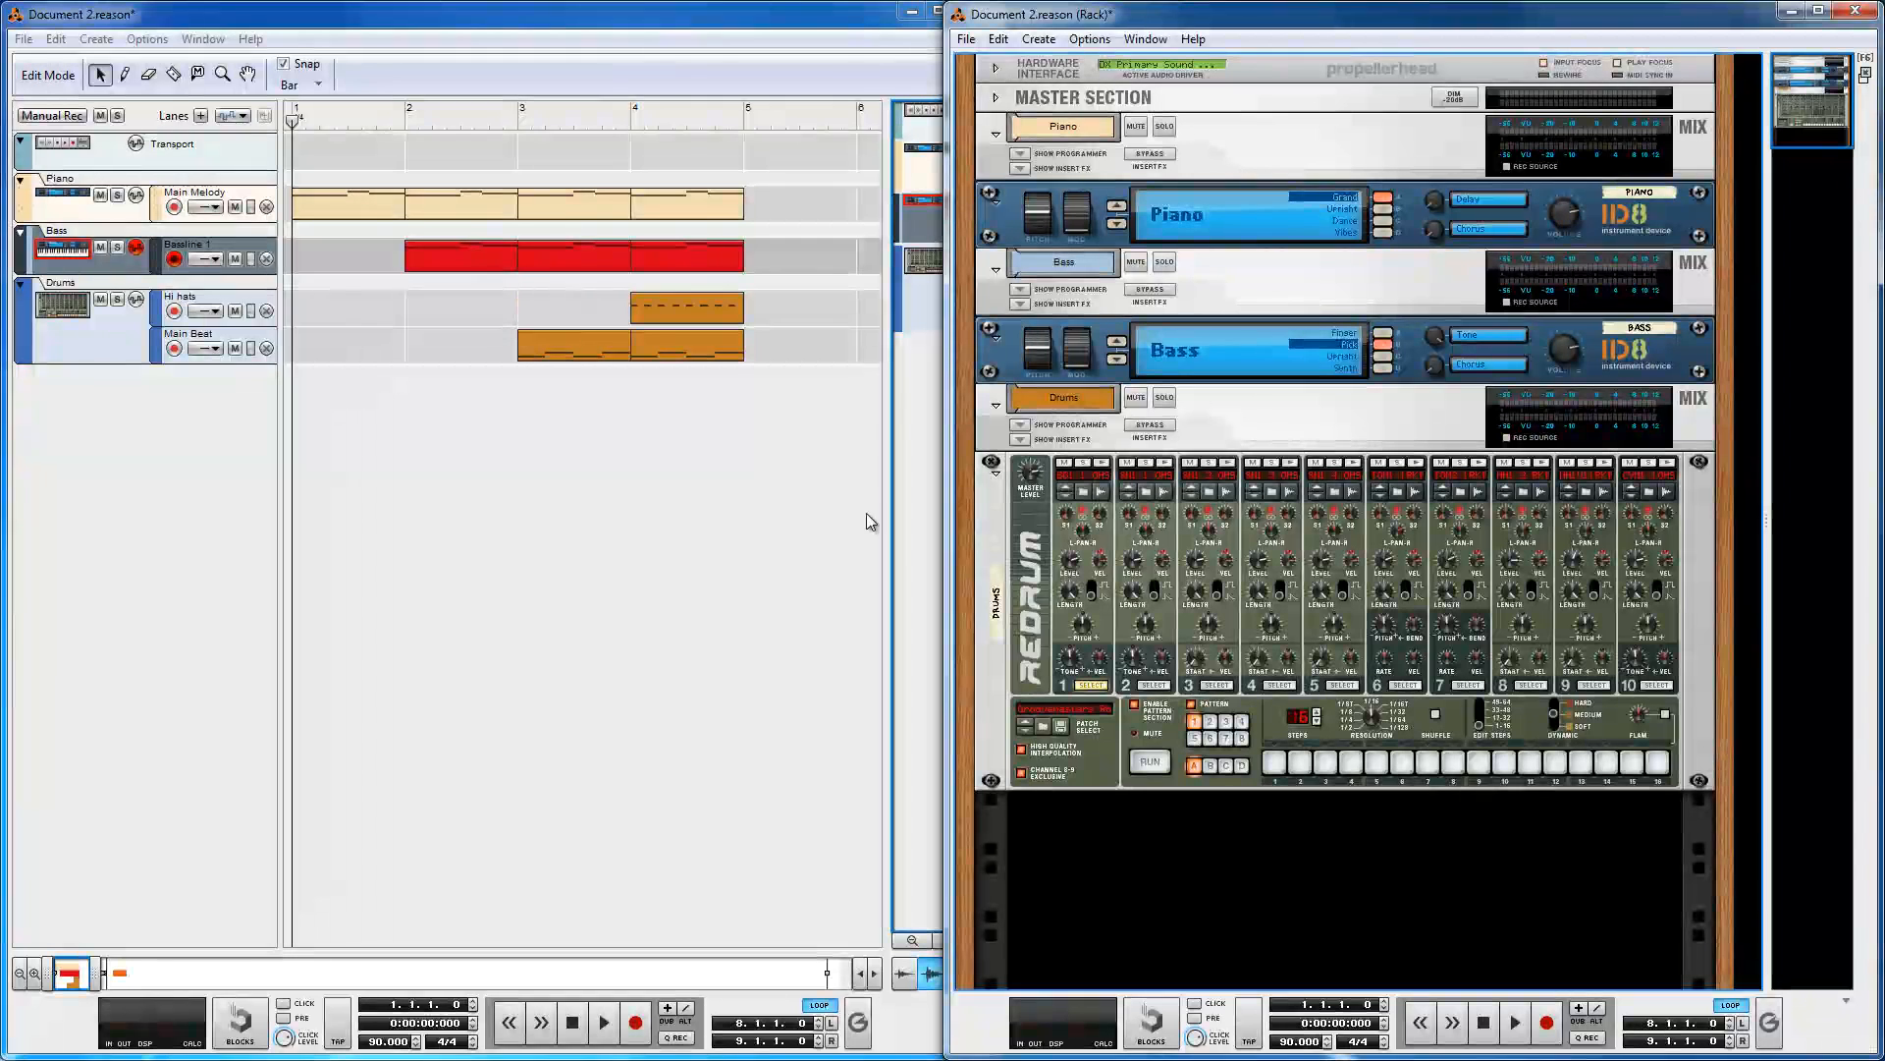
Step: Set the right locator at bar 5 in the sequencer ruler
{"action": "left_click", "coordinate": [804, 518]}
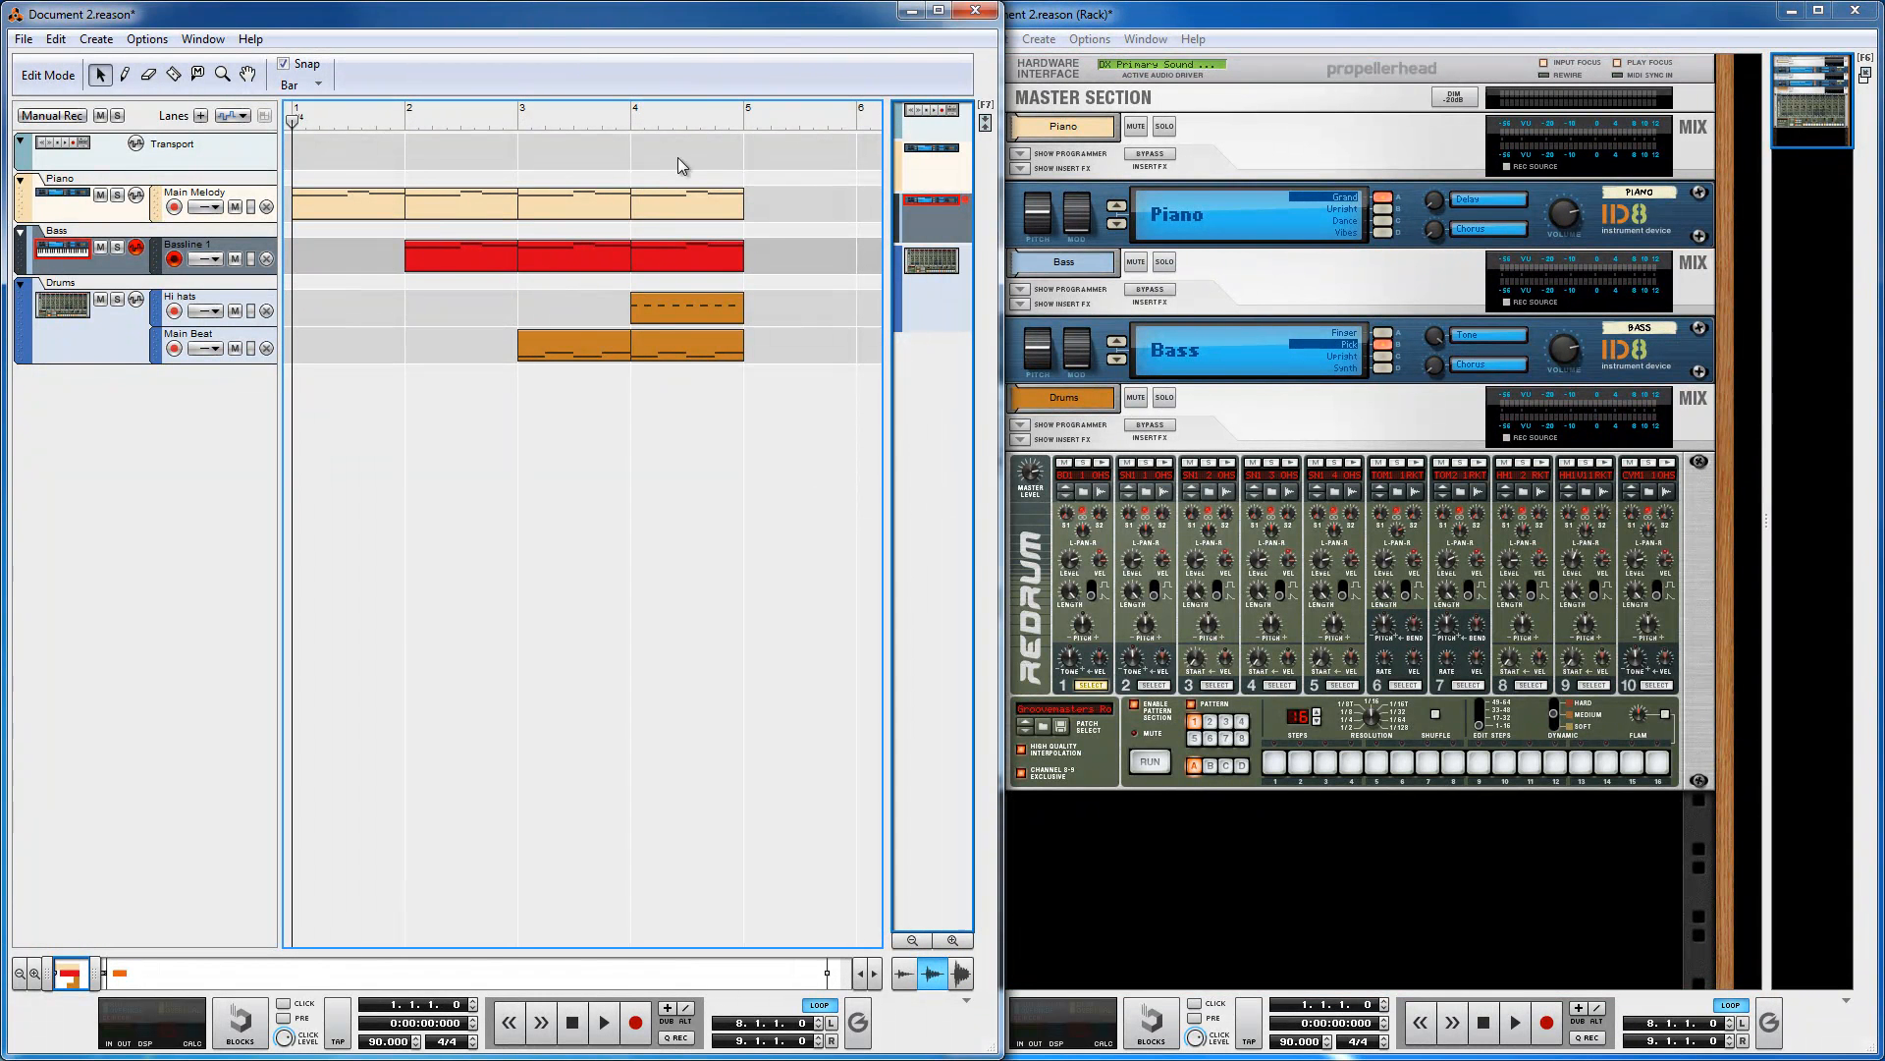
{"action": "left_click", "coordinate": [752, 131], "text": "alt"}
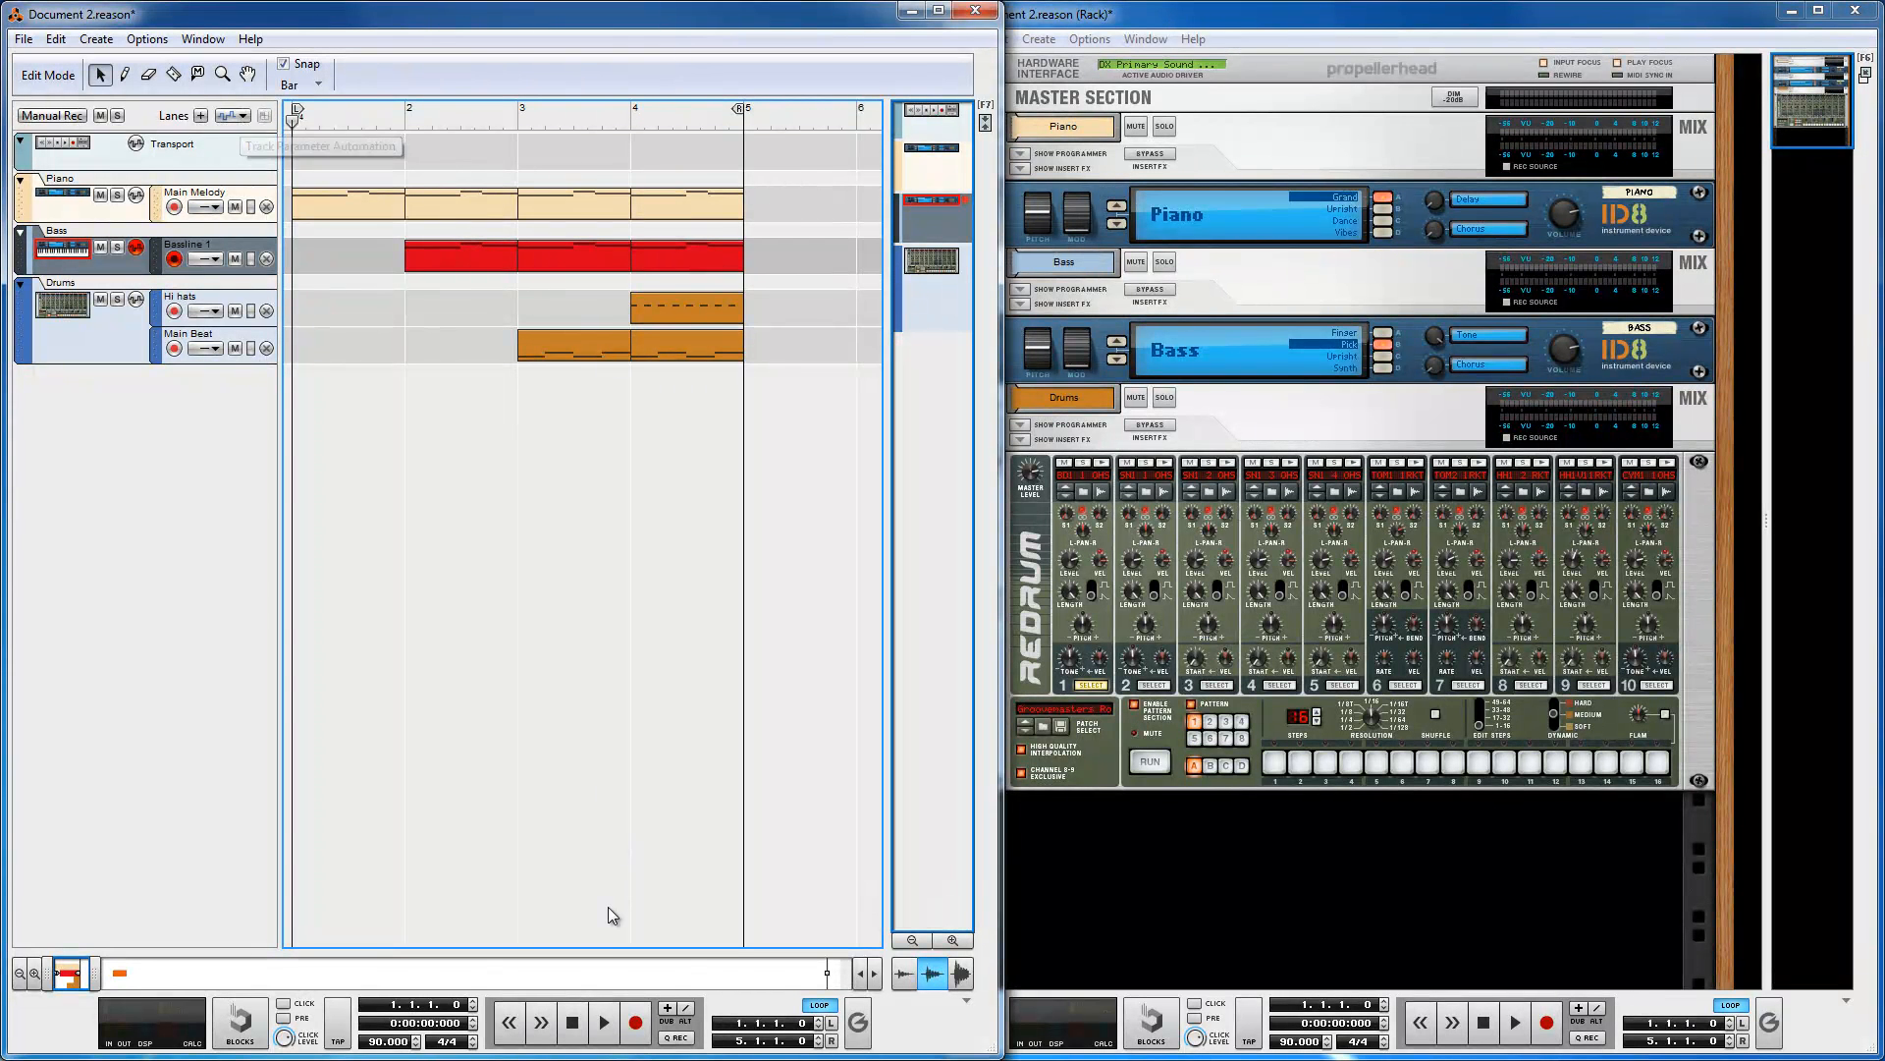
Step: Play the song with the rack window brought to the front, then stop playback
{"action": "left_click", "coordinate": [604, 1022]}
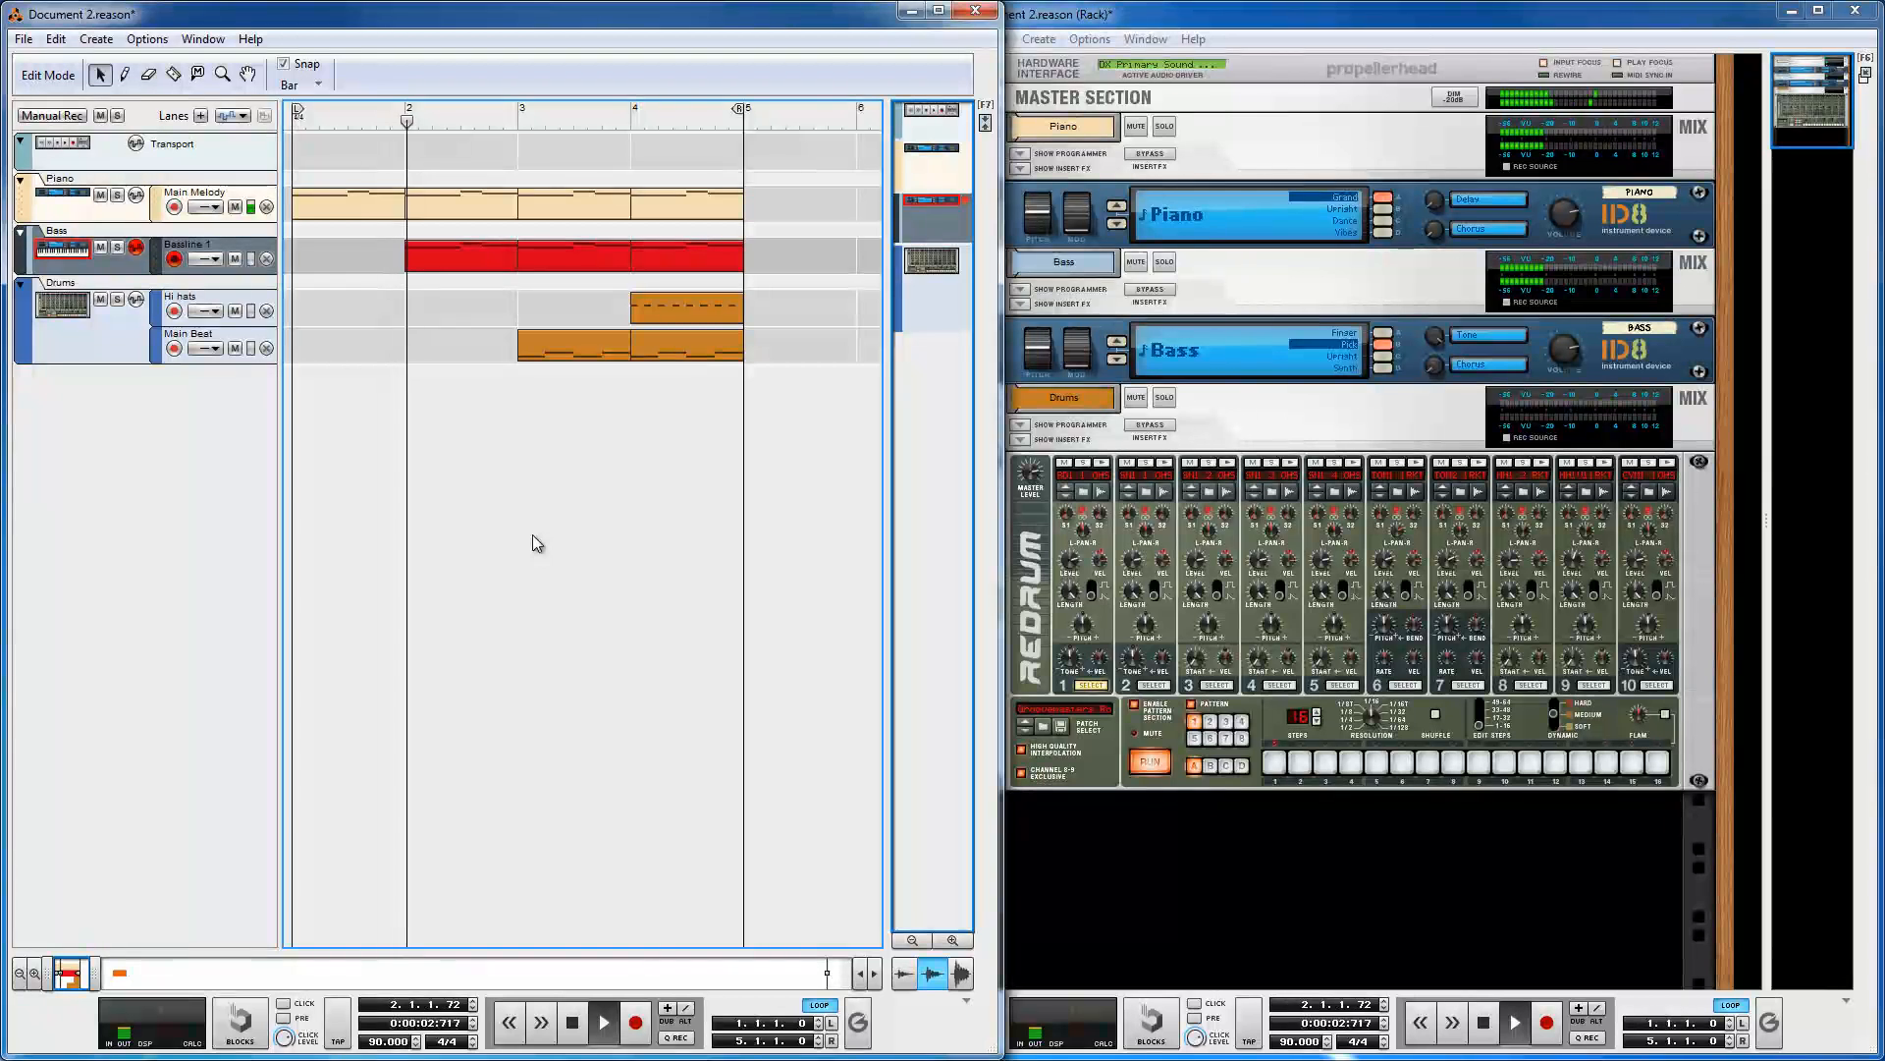
{"action": "left_click", "coordinate": [1210, 16]}
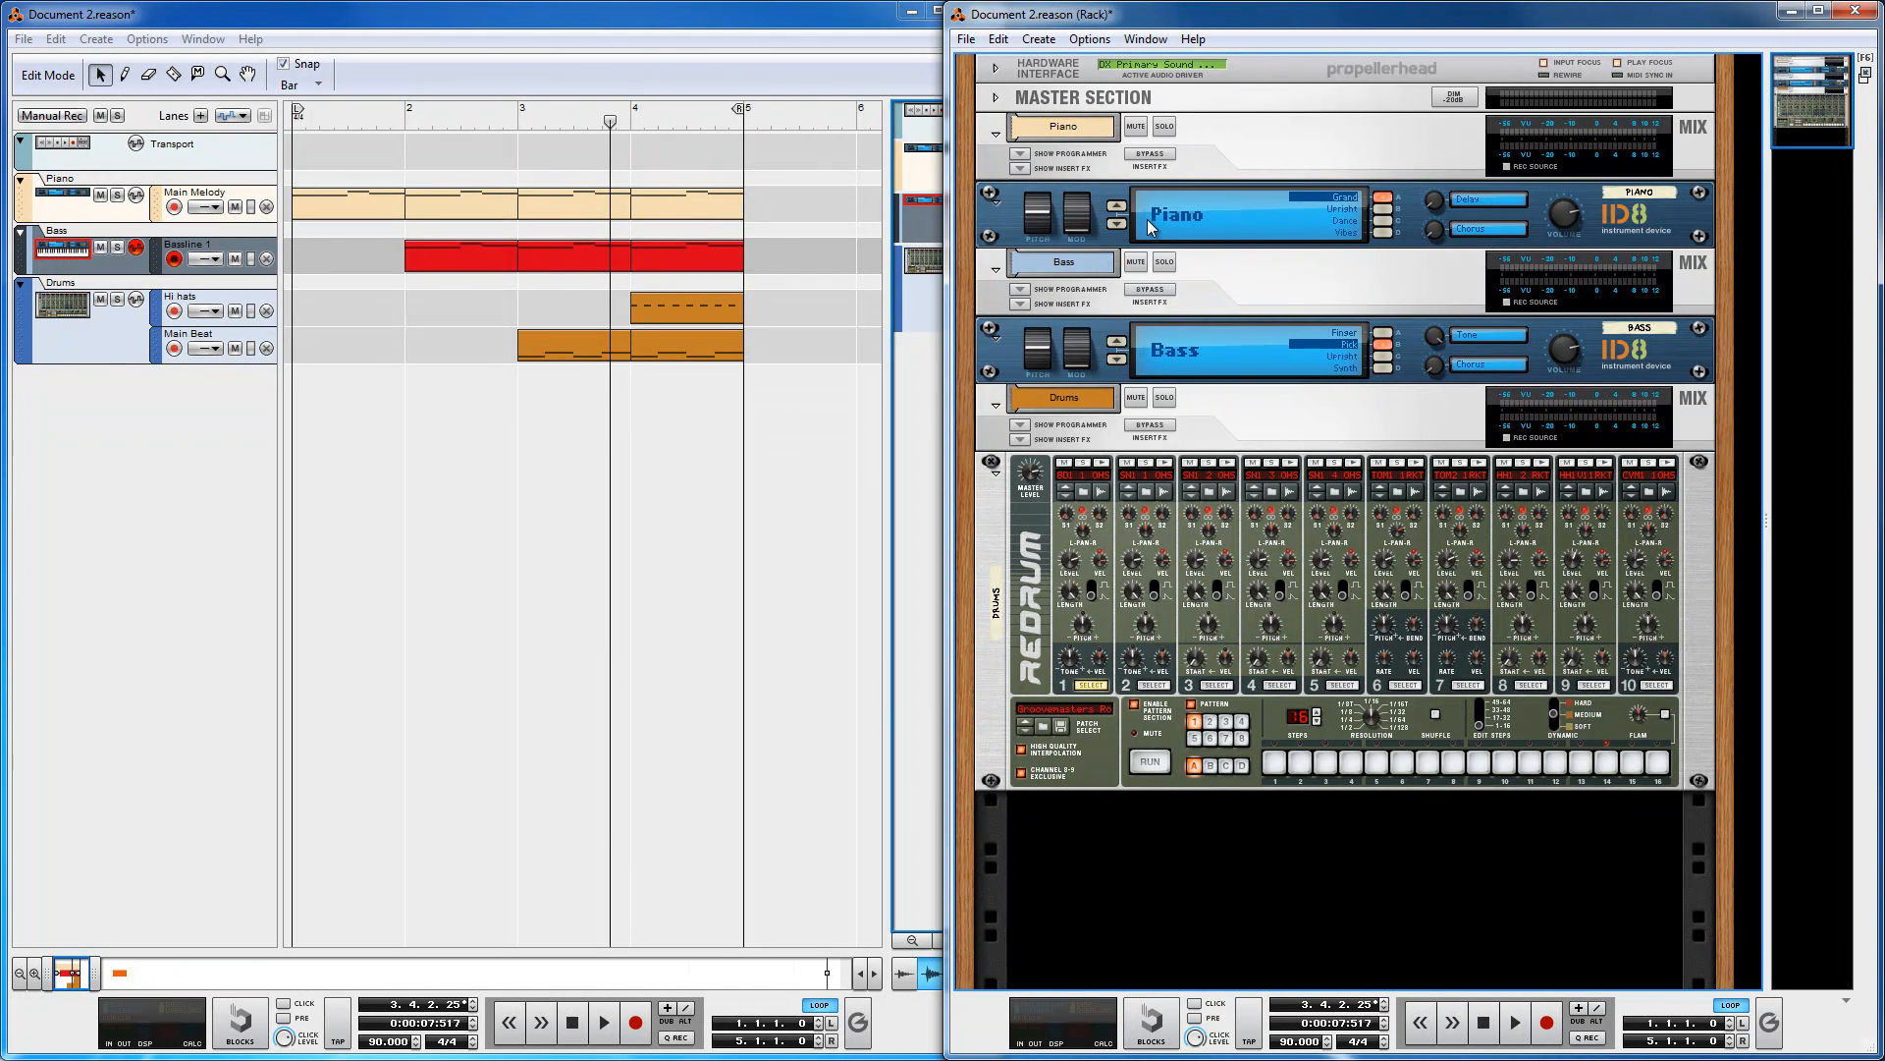
{"action": "left_click", "coordinate": [606, 1028]}
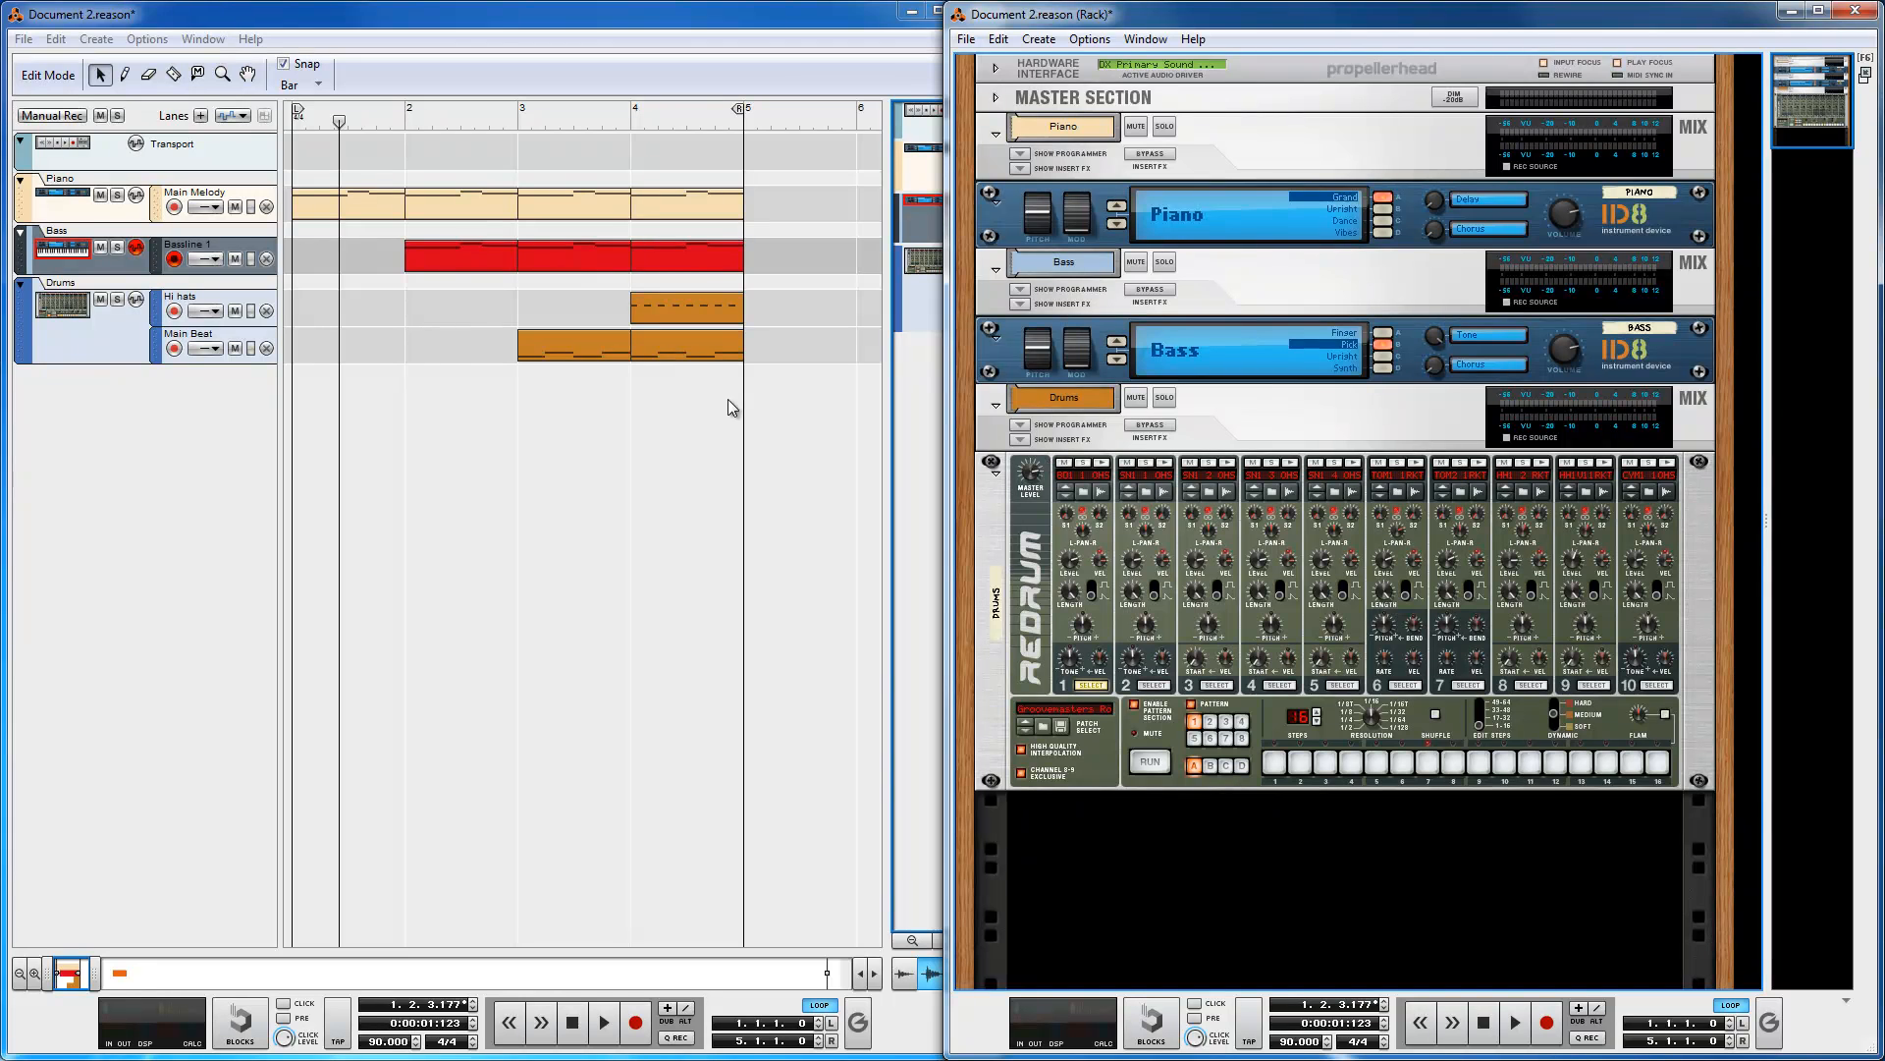
Step: Select the Drums, Bass and Piano tracks in turn to move the record focus, ending on the Piano track
{"action": "left_click", "coordinate": [122, 420]}
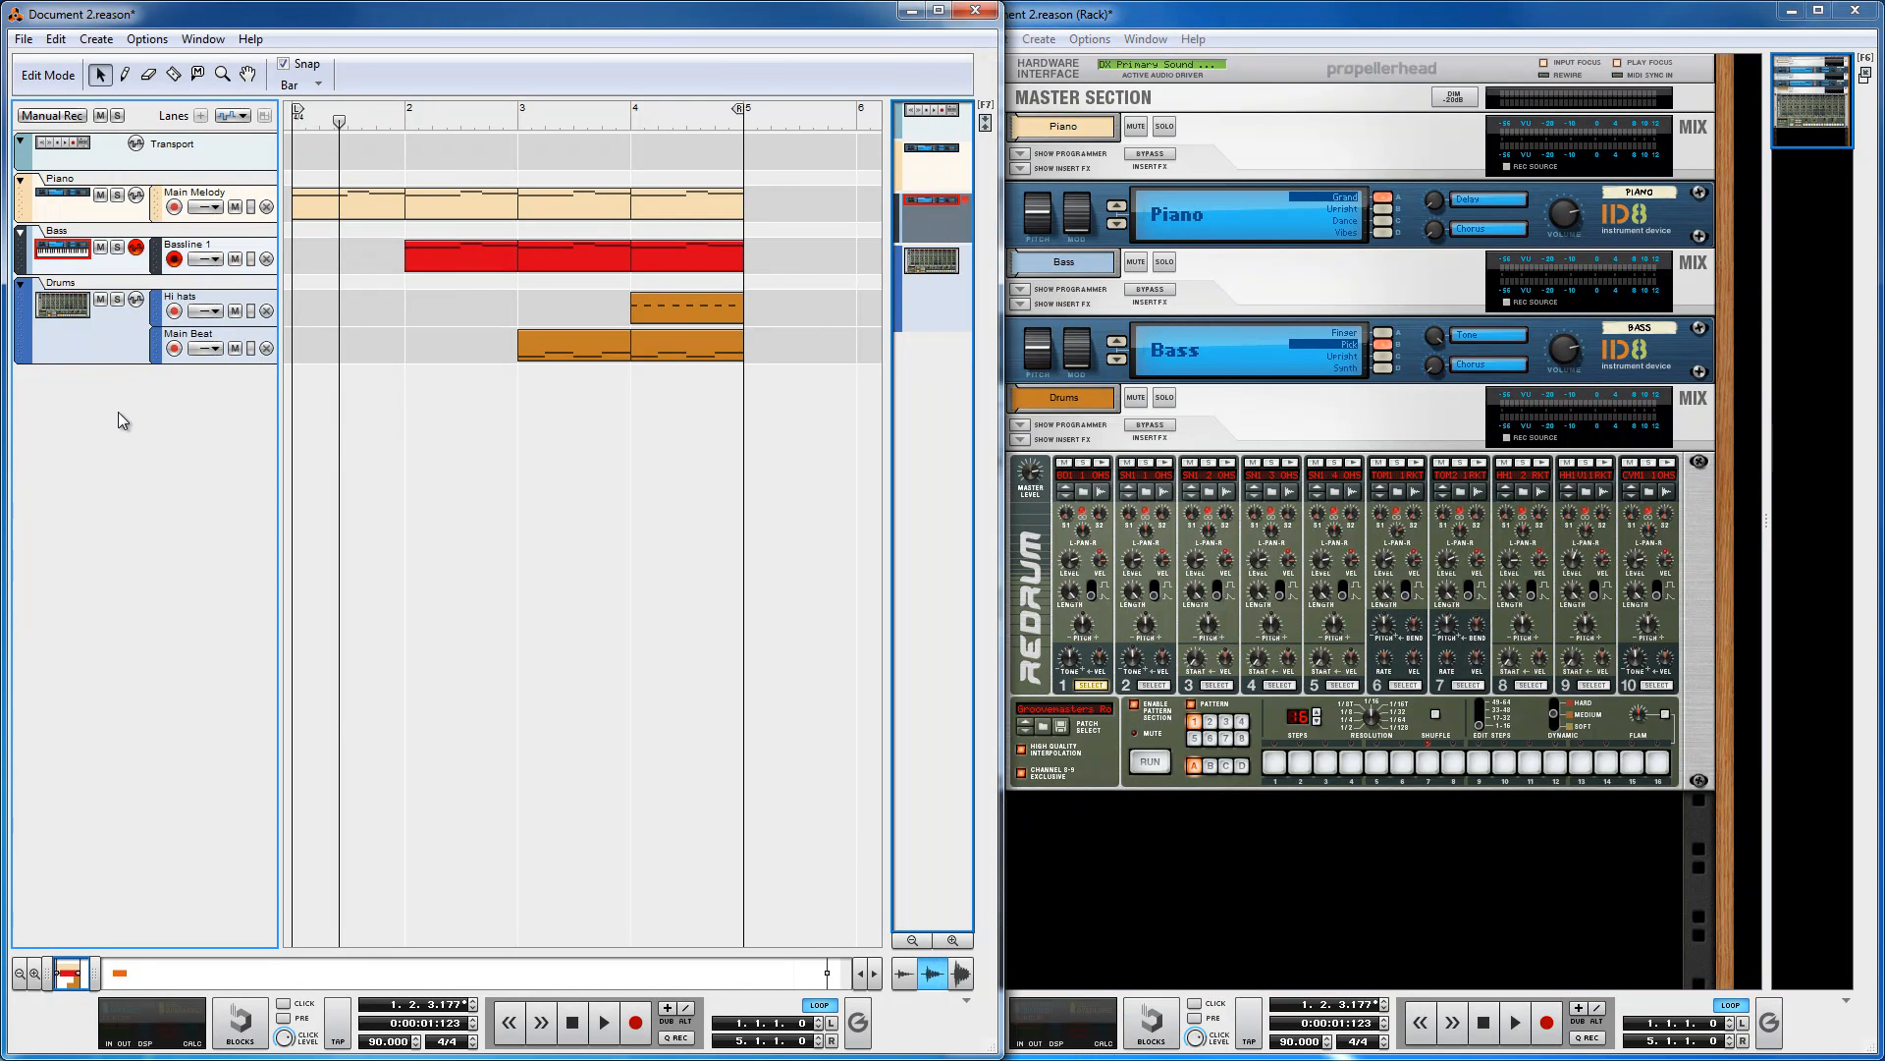
{"action": "left_click", "coordinate": [41, 346]}
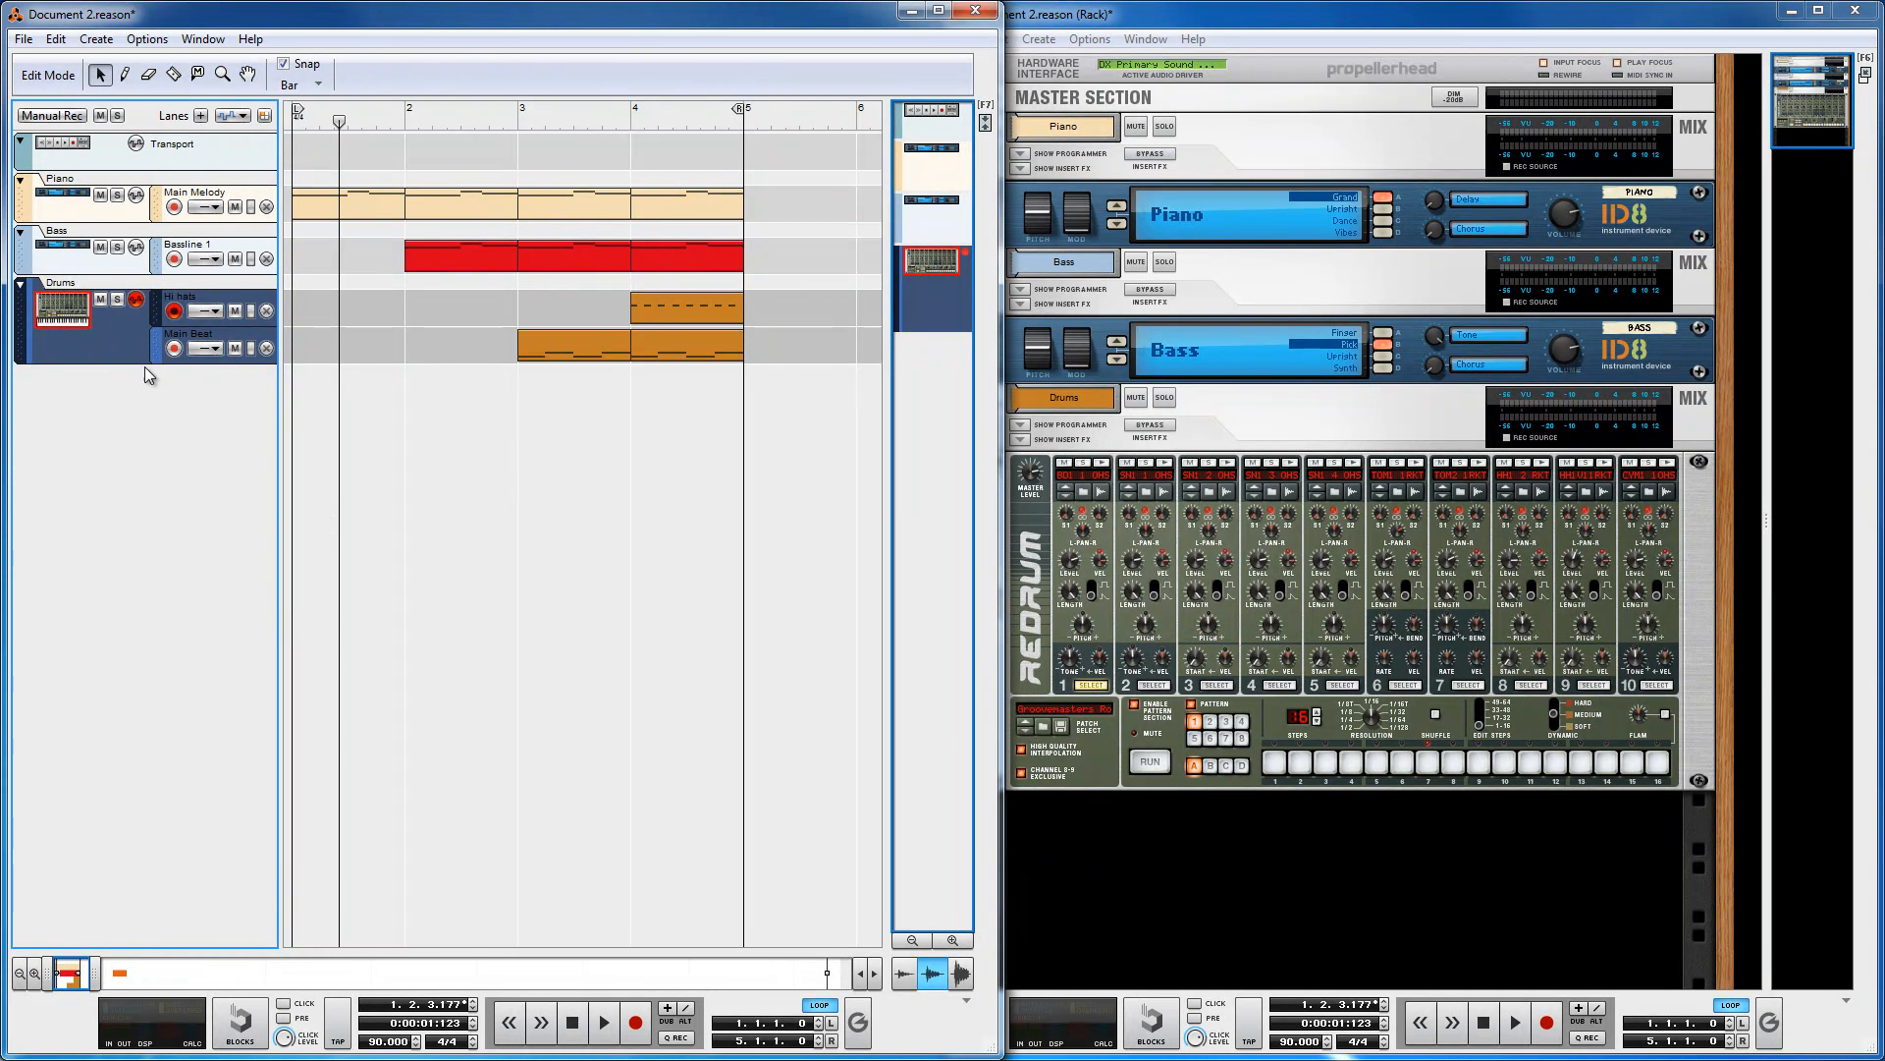
{"action": "left_click", "coordinate": [64, 258]}
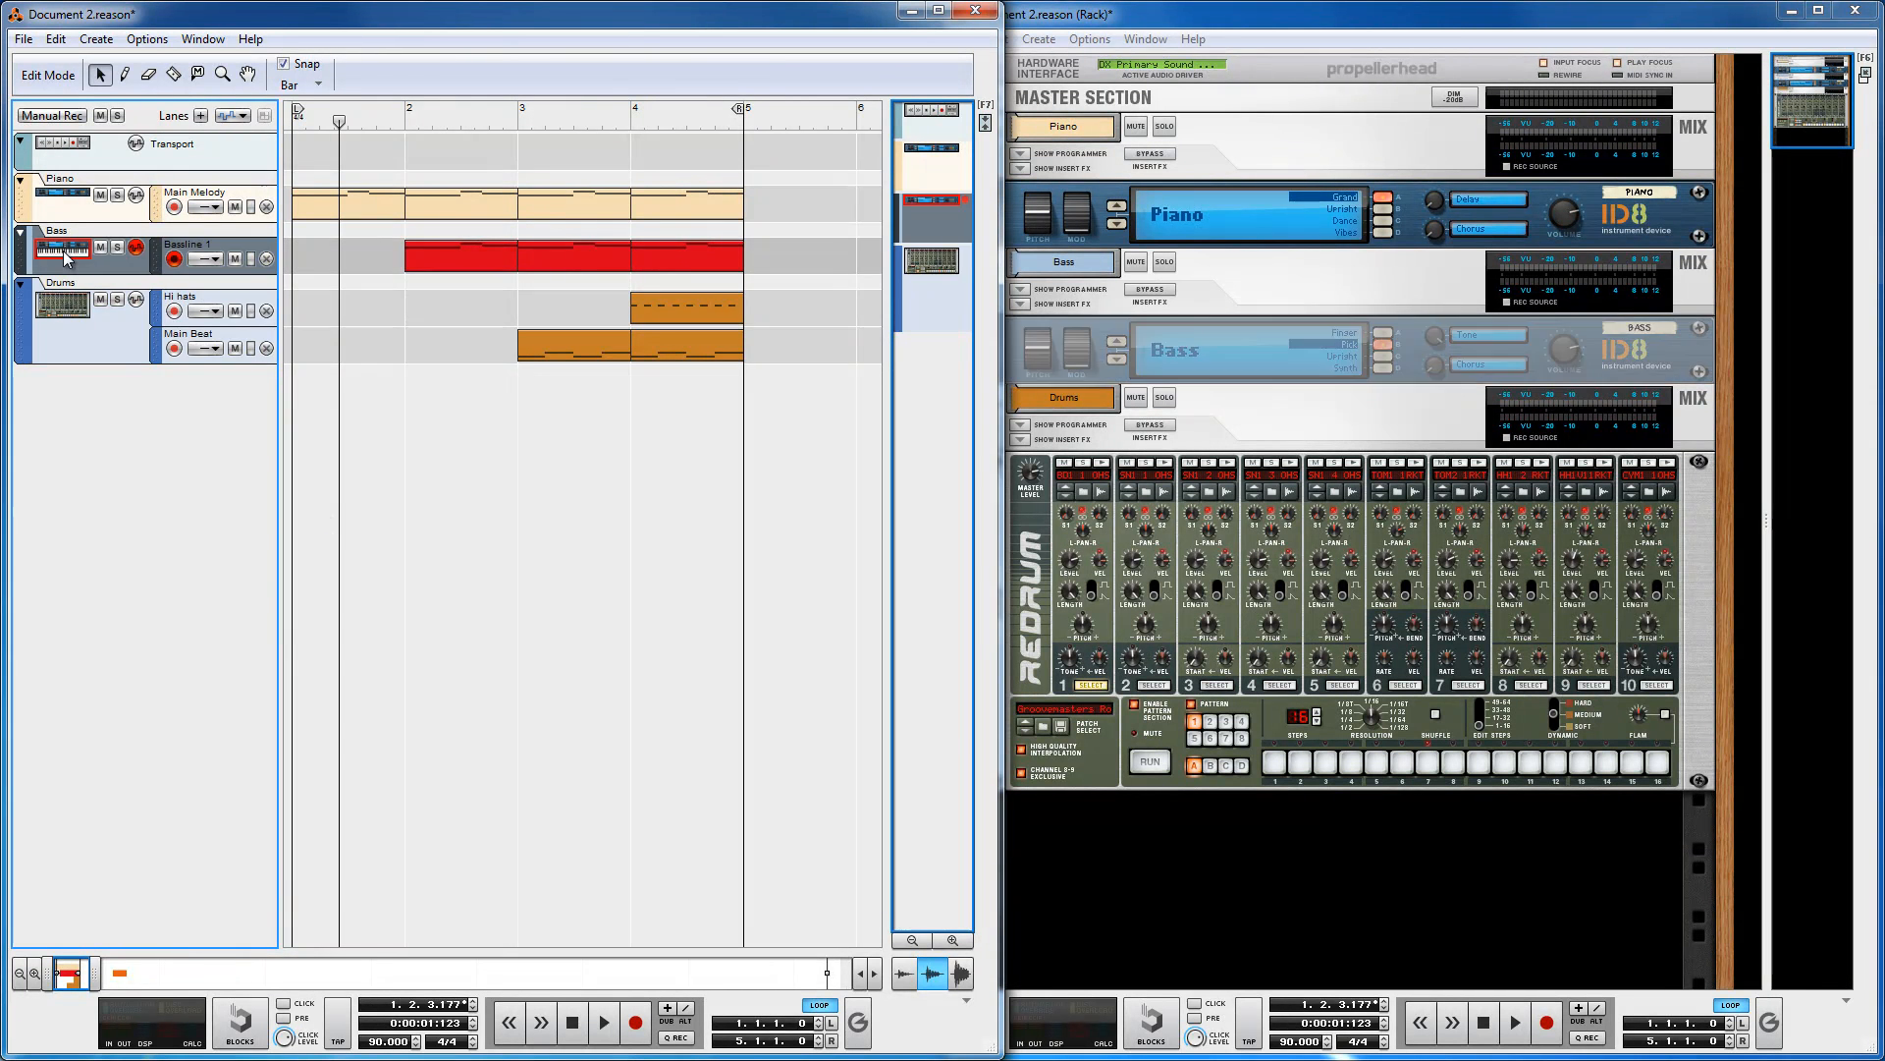
{"action": "left_click", "coordinate": [67, 201]}
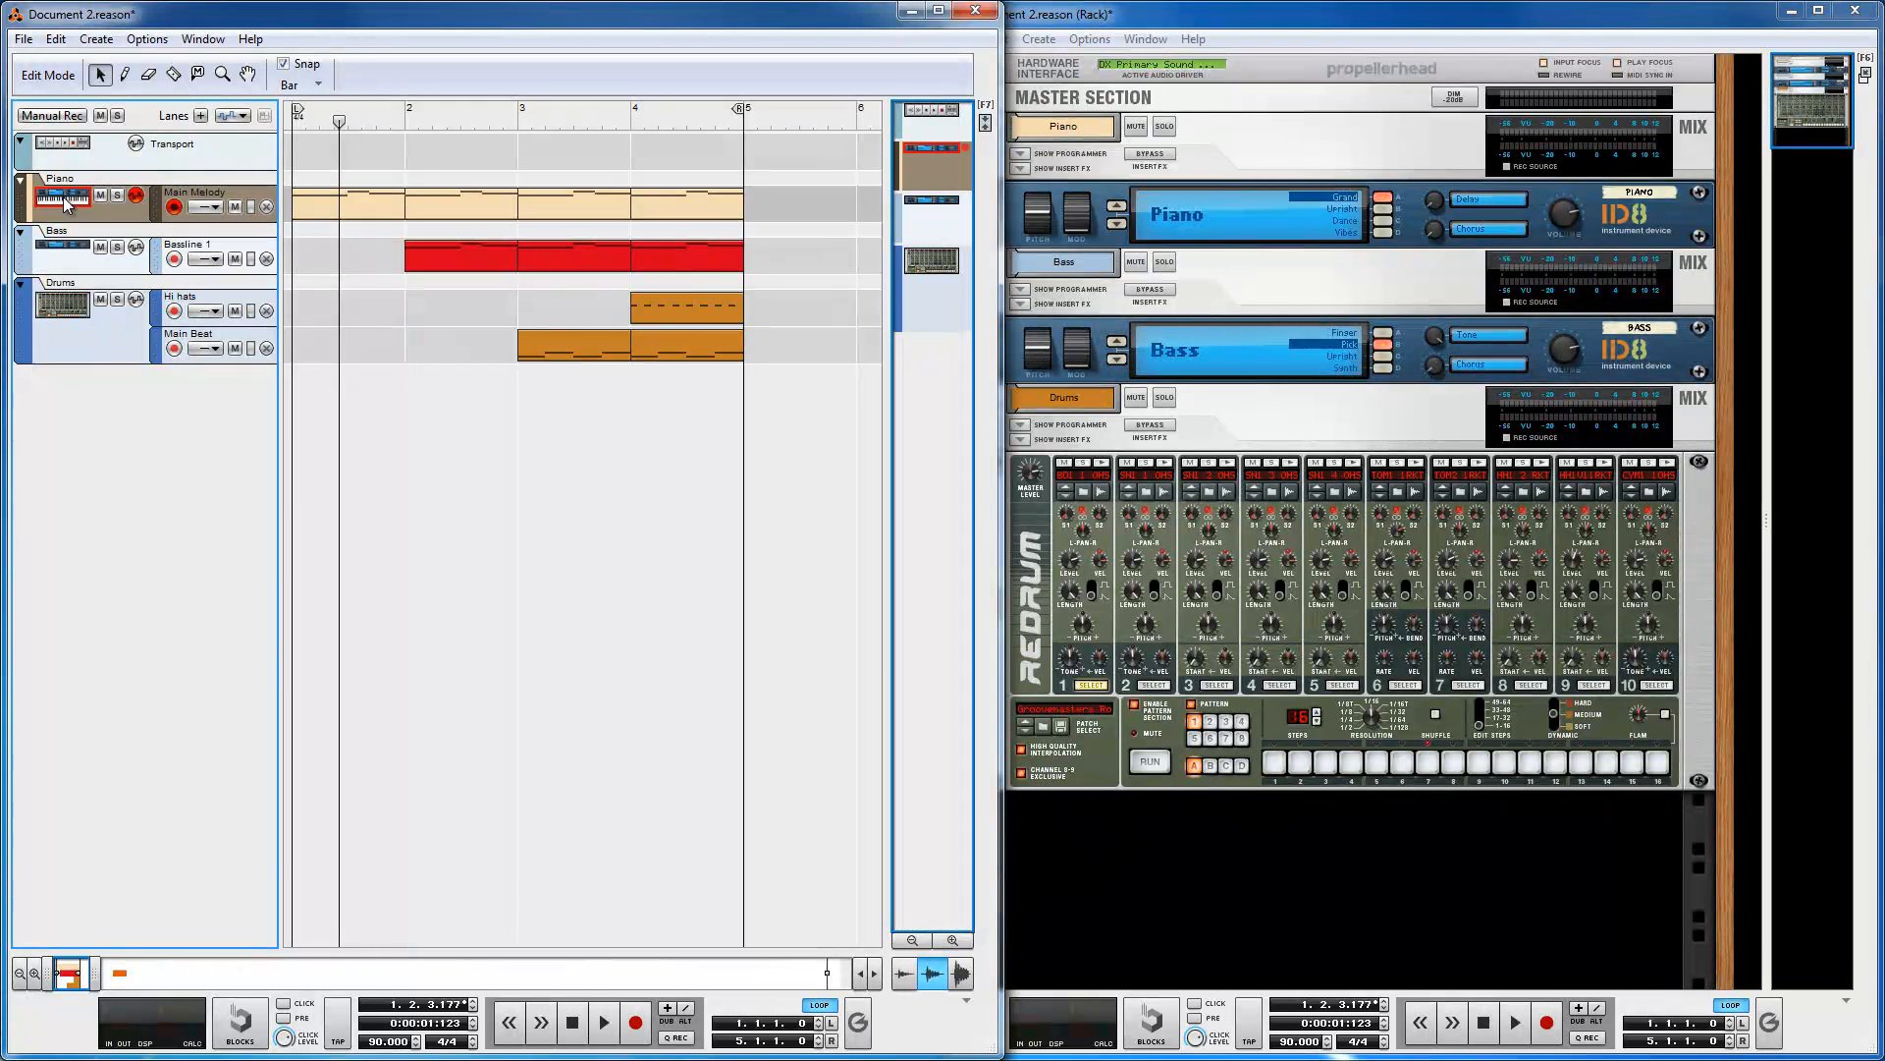
{"action": "left_click", "coordinate": [79, 345]}
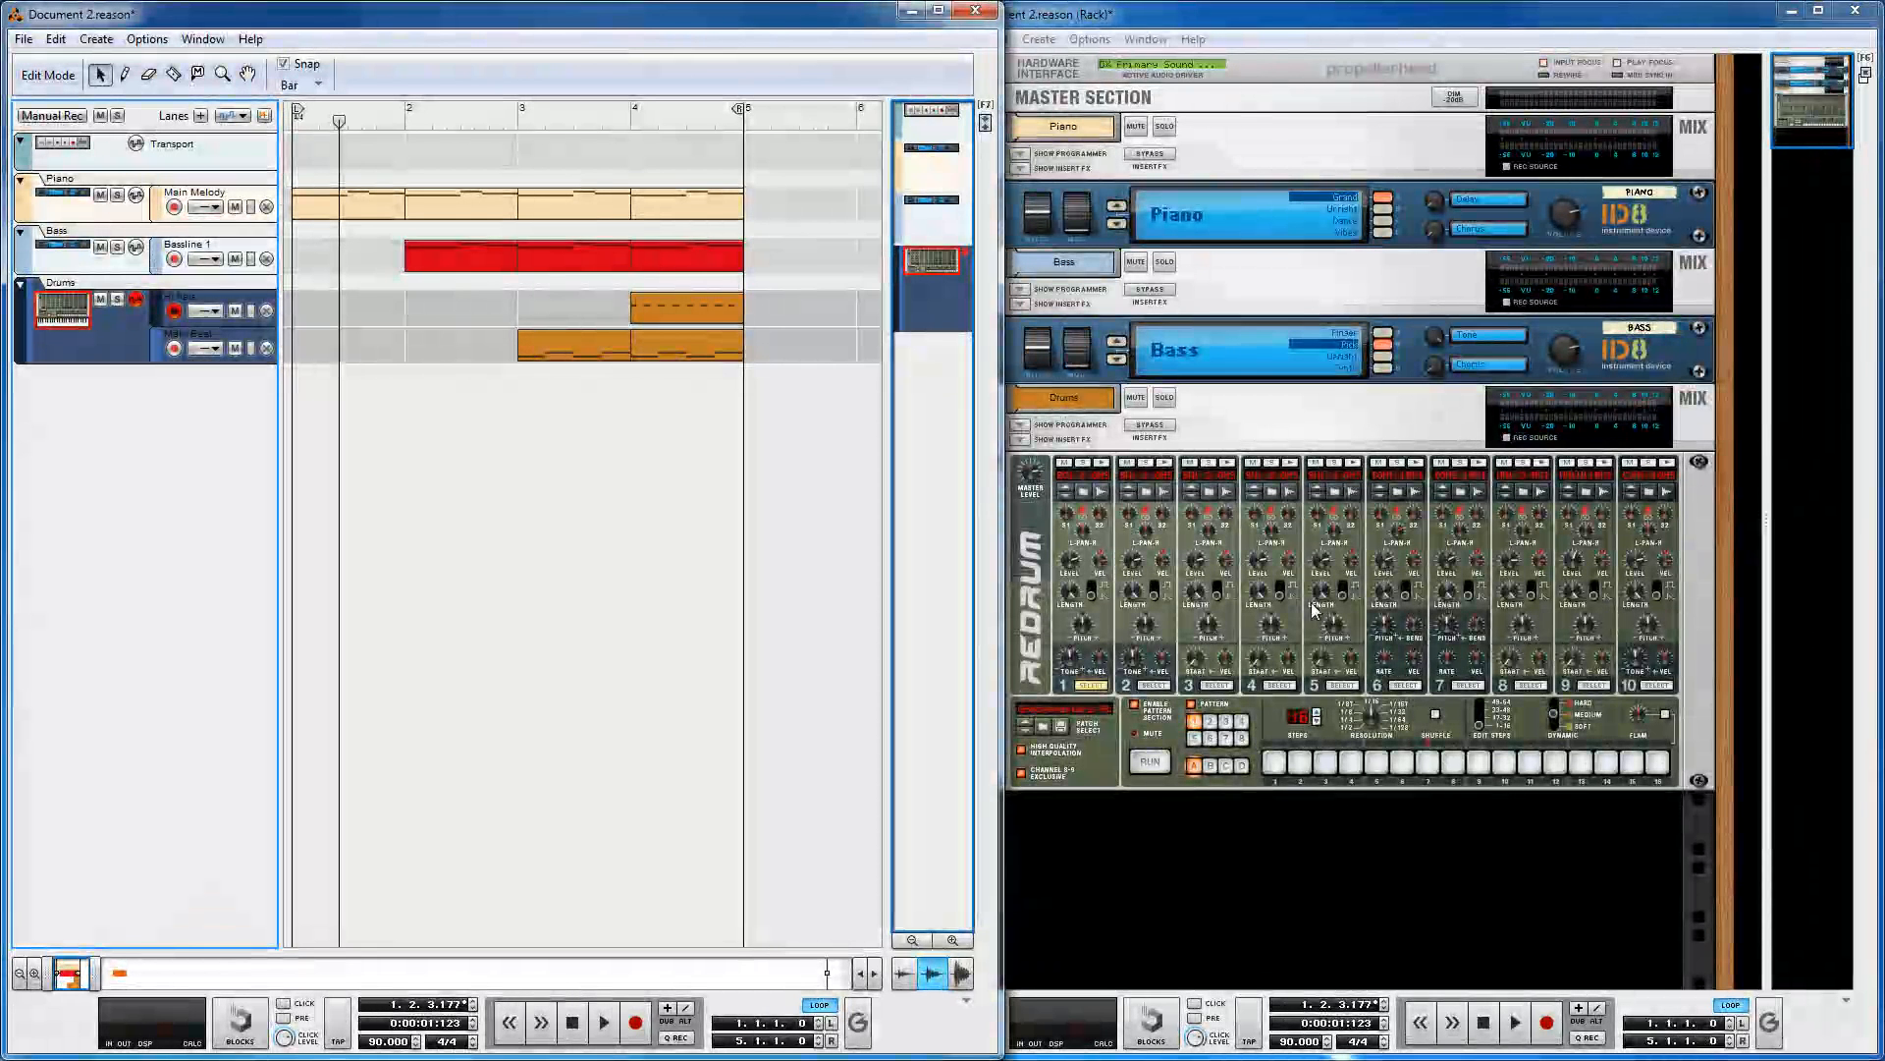
{"action": "left_click", "coordinate": [1360, 833]}
{"action": "left_click", "coordinate": [74, 265]}
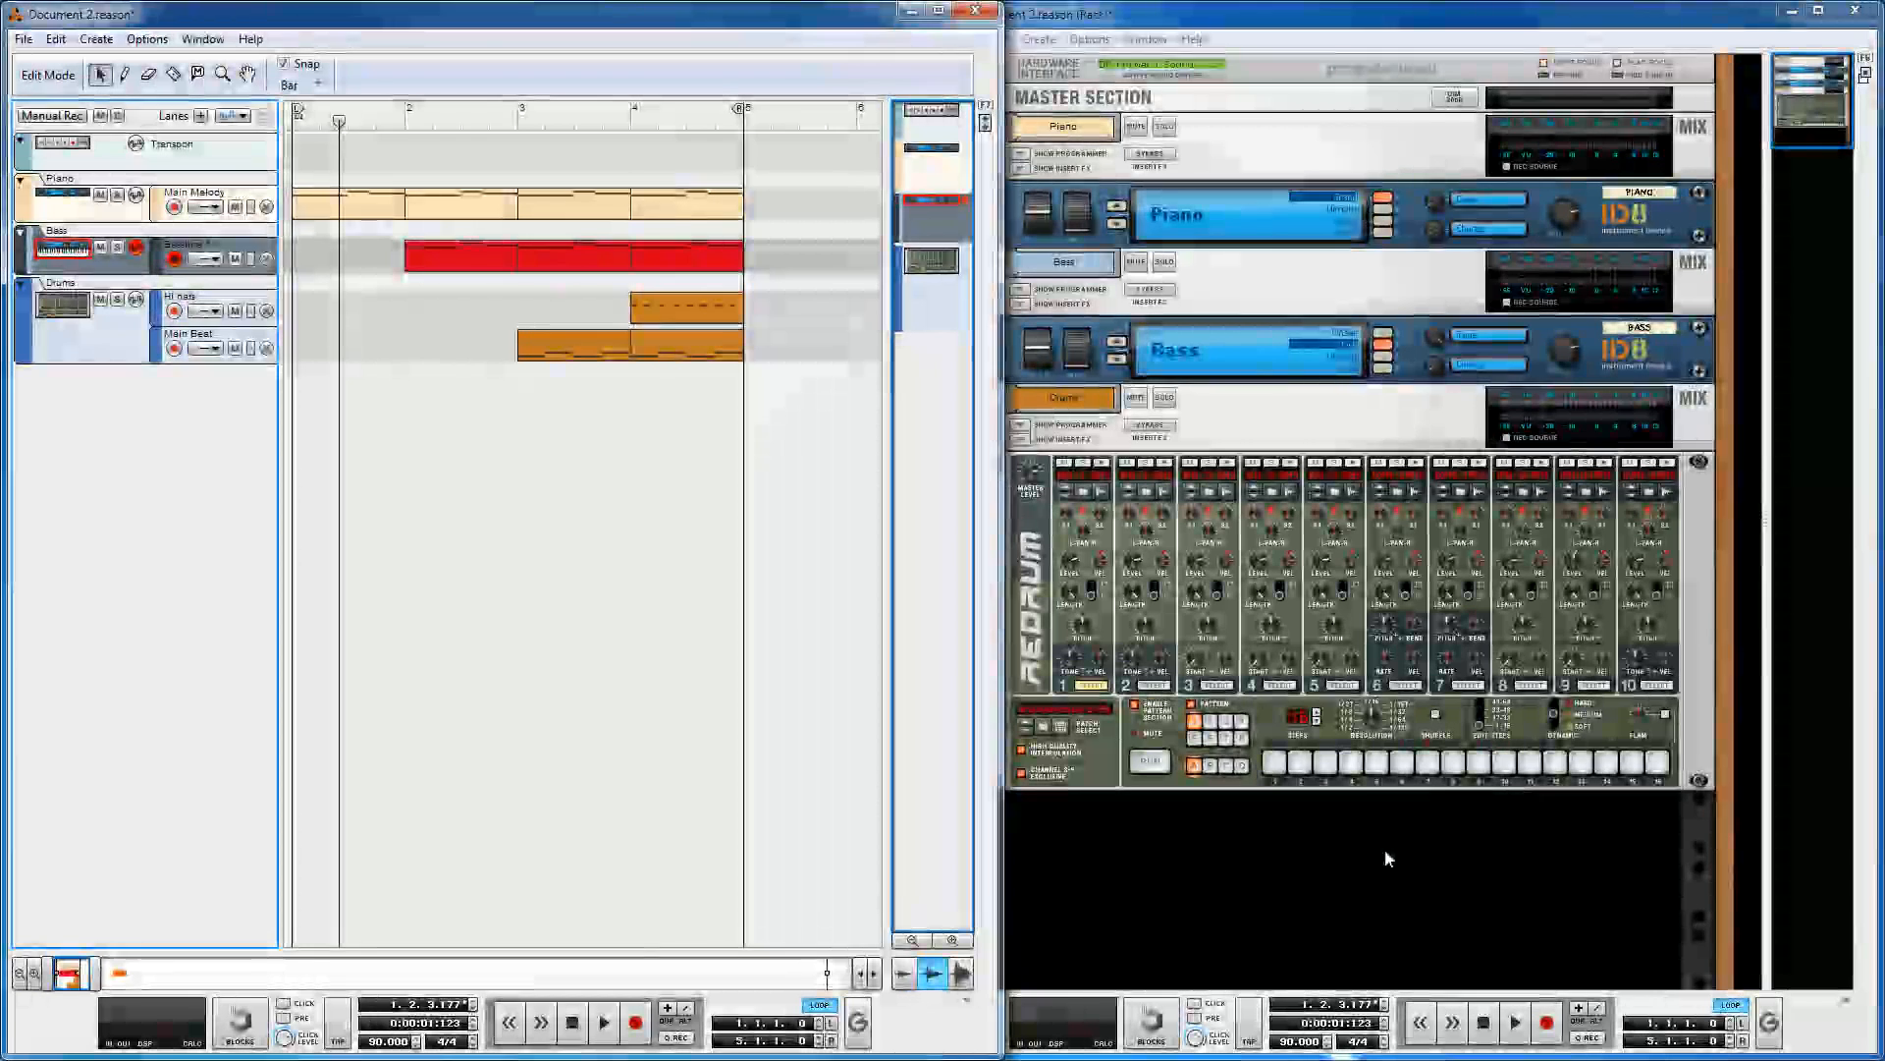
{"action": "left_click", "coordinate": [1384, 848]}
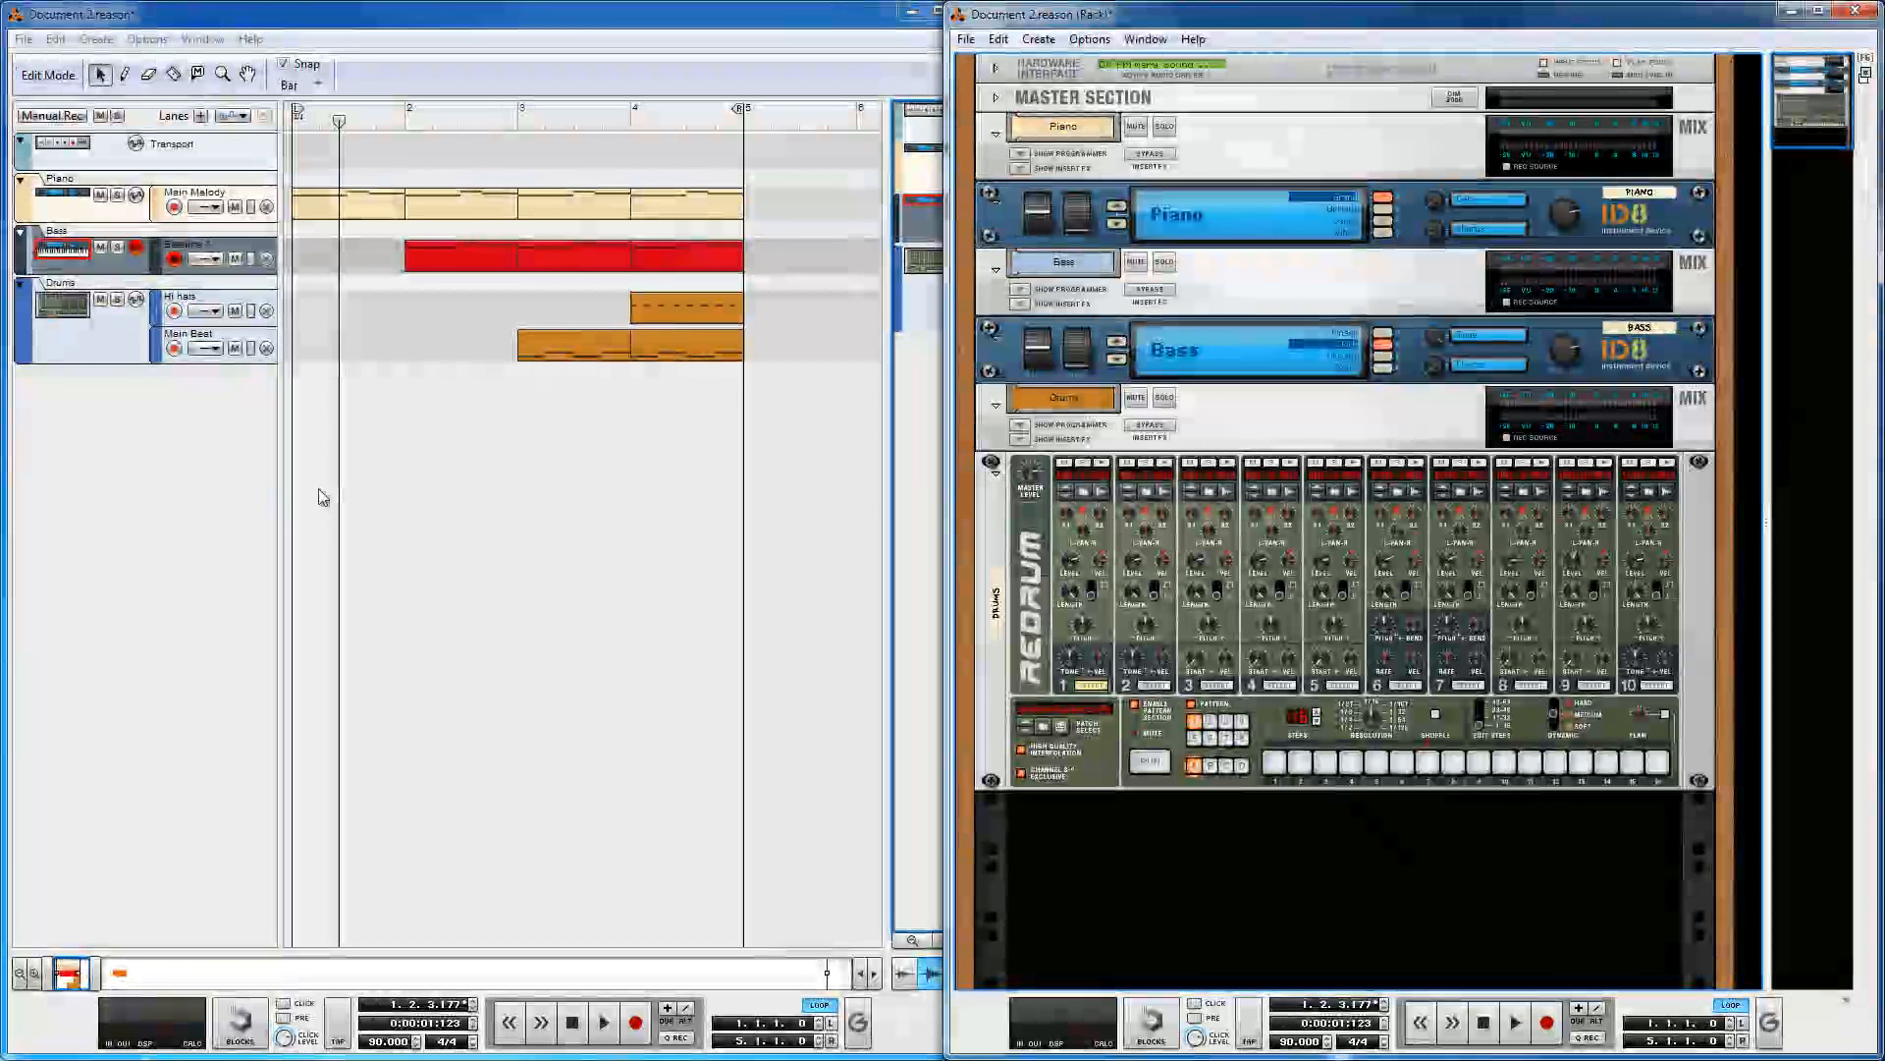
{"action": "left_click", "coordinate": [154, 489]}
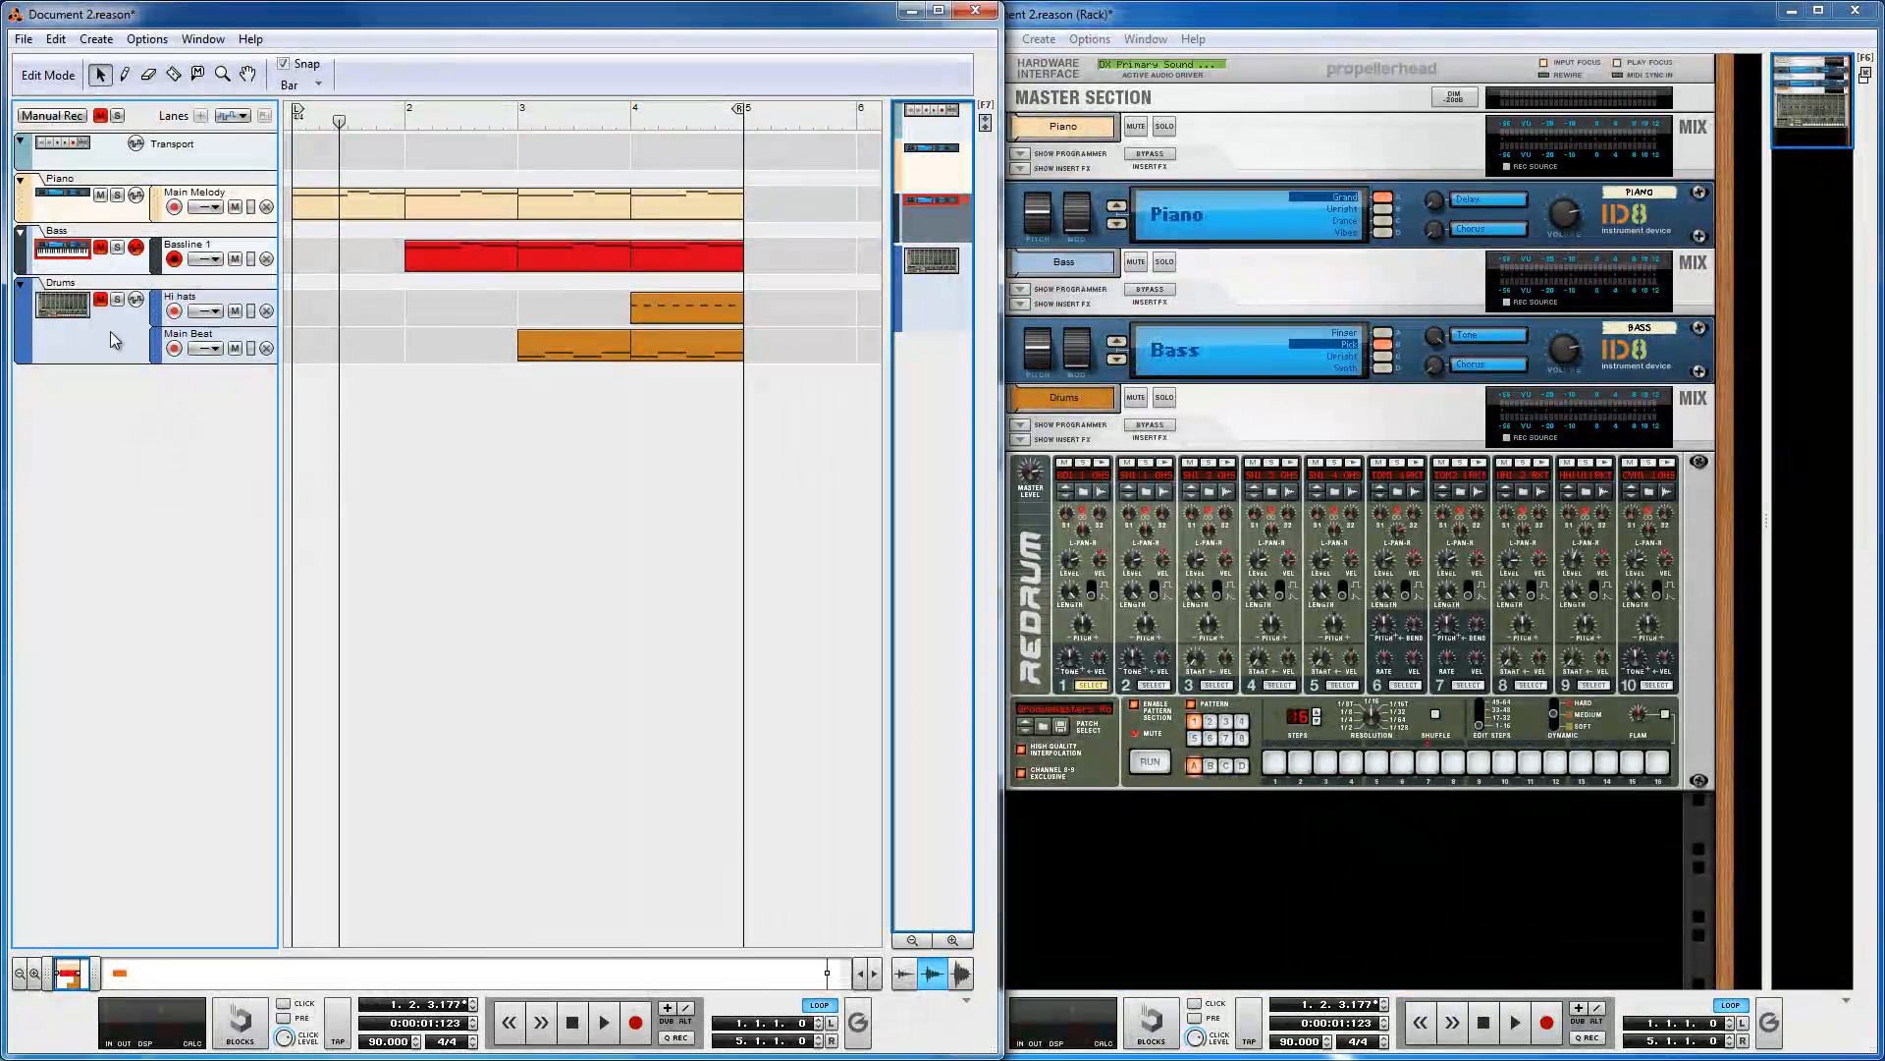
{"action": "left_click", "coordinate": [59, 218]}
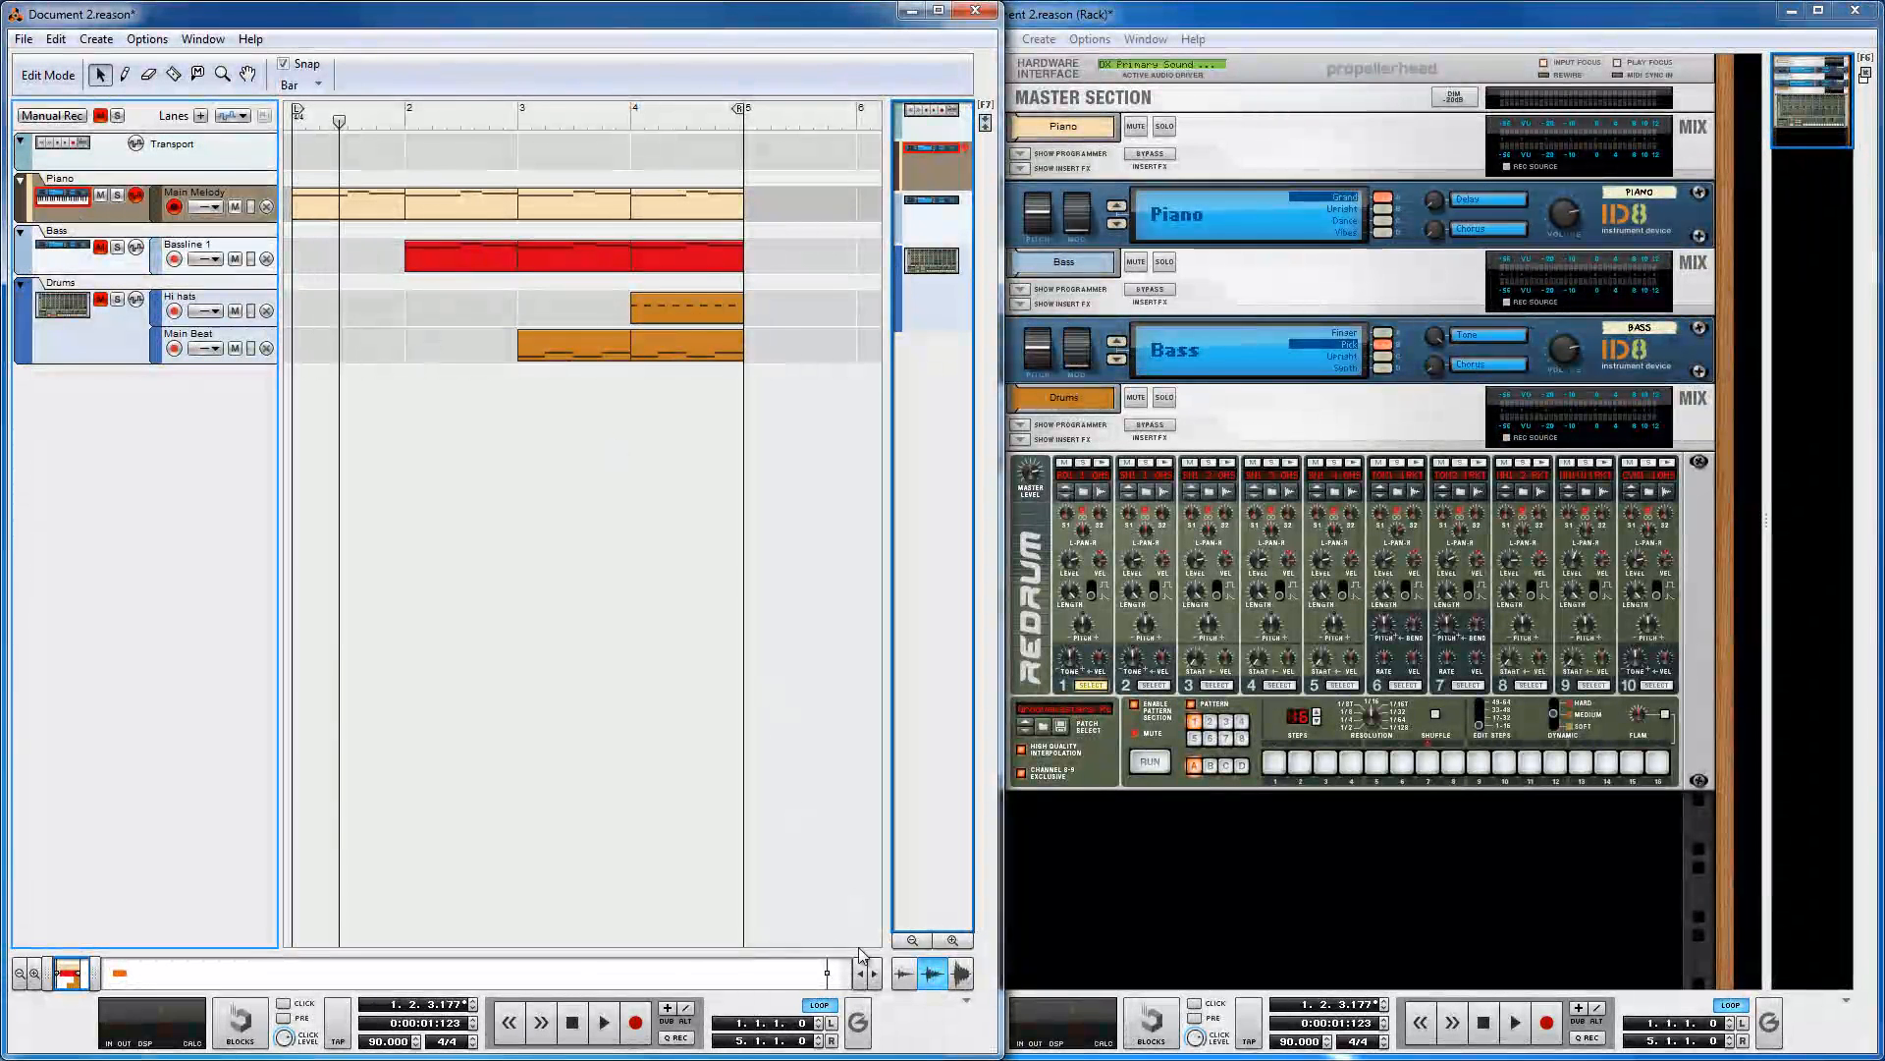
Step: Start playback and turn the Piano ID8's volume knob fully down and back up
{"action": "left_click", "coordinate": [605, 1024]}
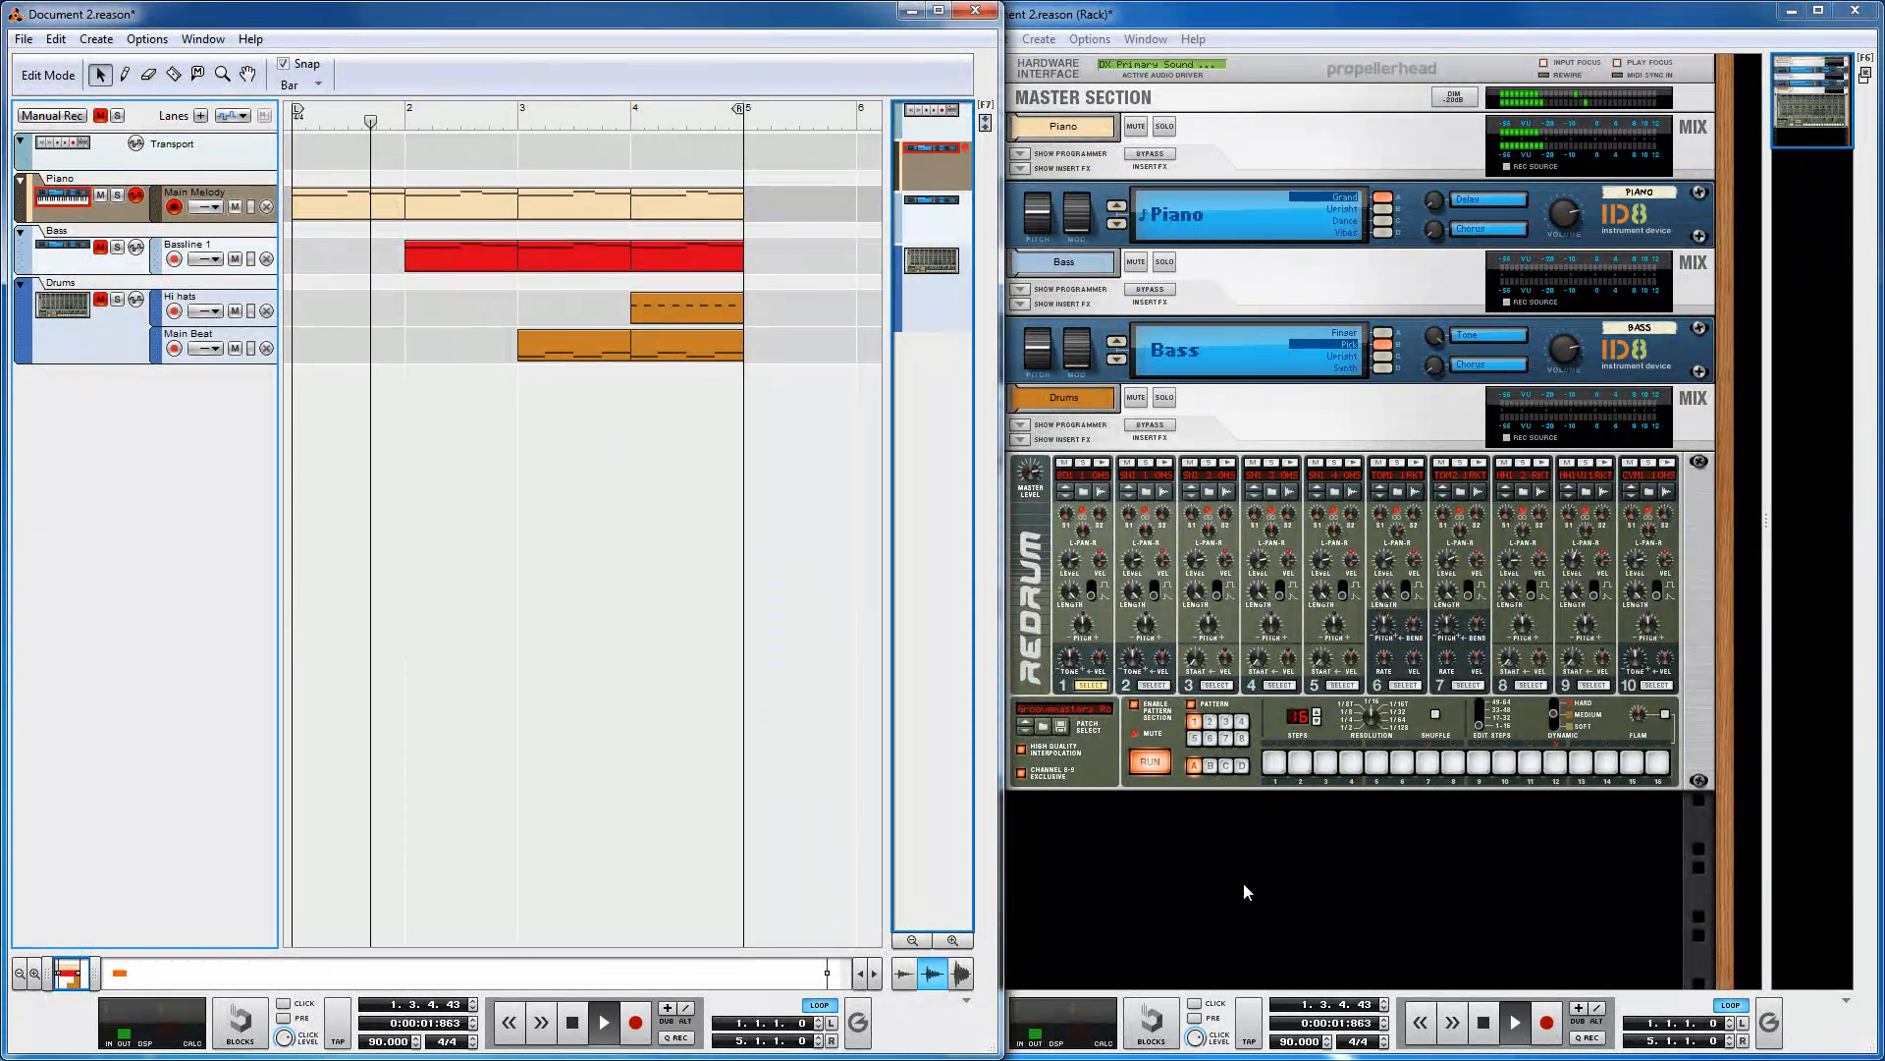
{"action": "left_click", "coordinate": [1375, 25]}
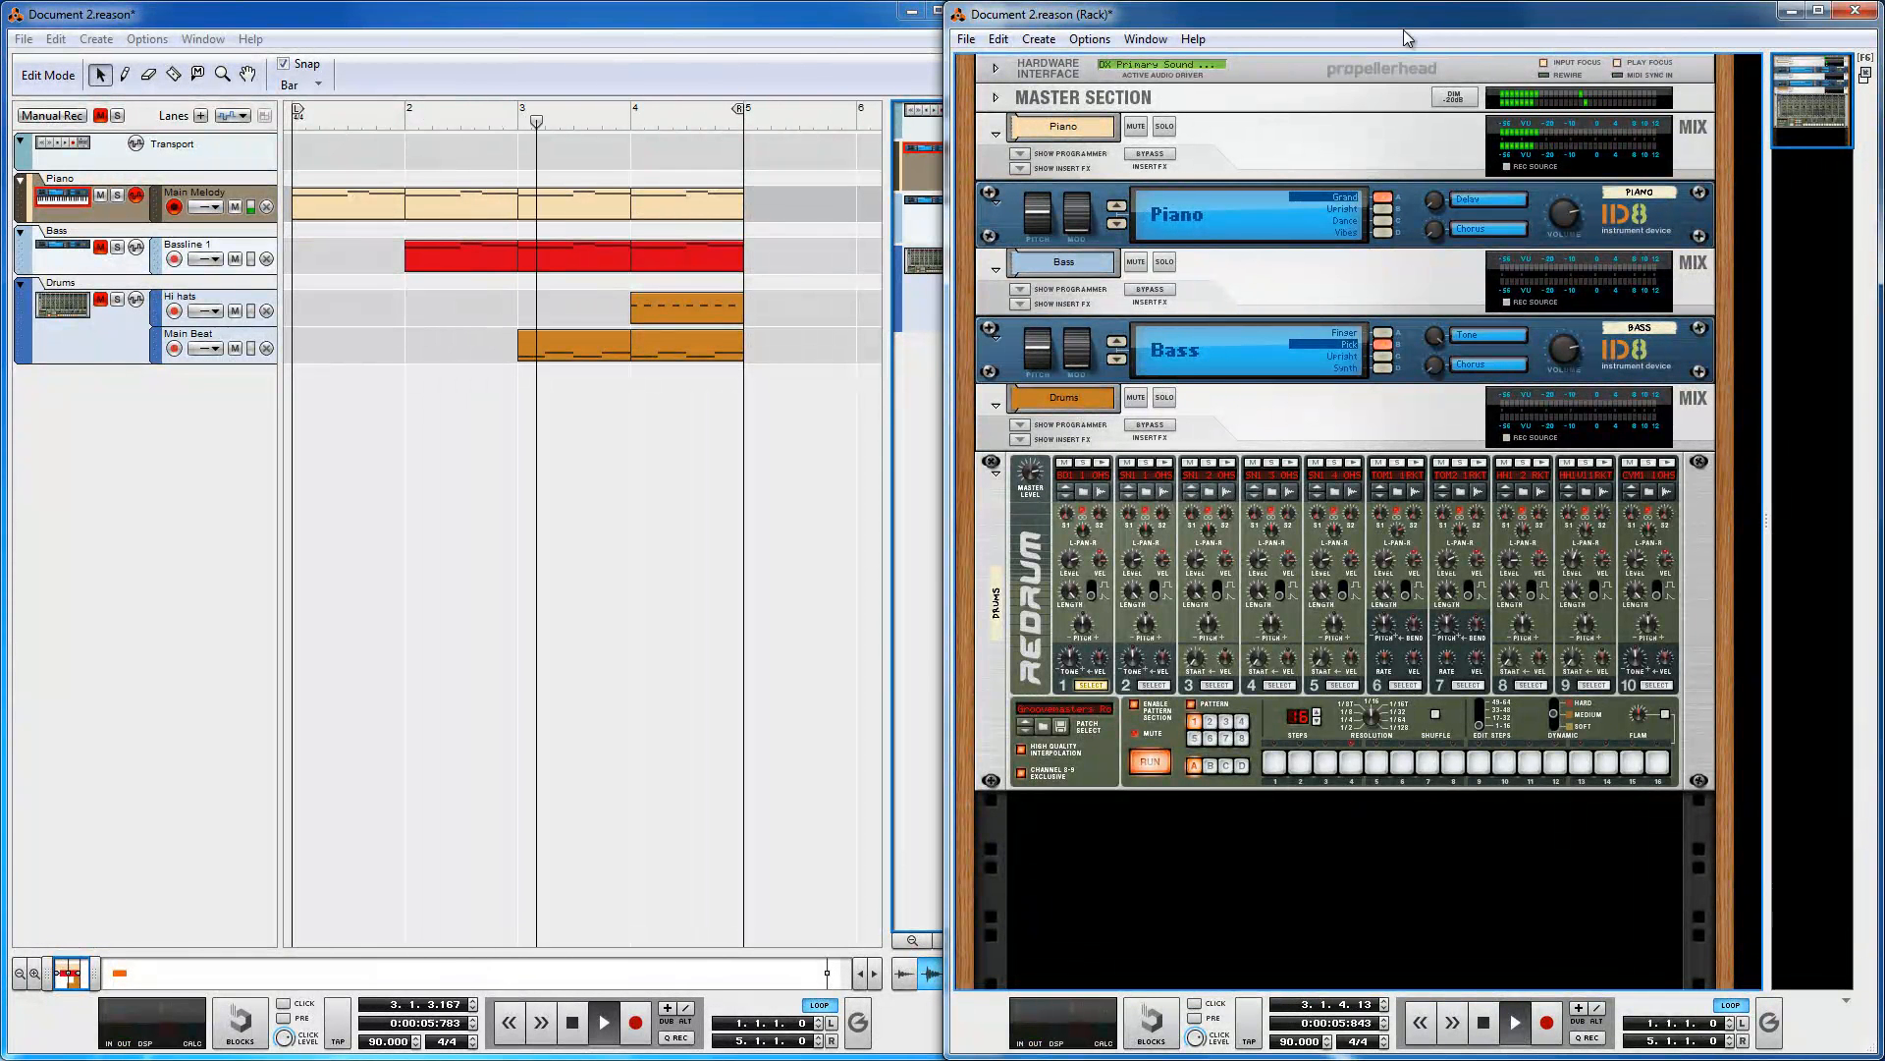
{"action": "left_click_drag", "start_coordinate": [1571, 225], "coordinate": [1571, 295]}
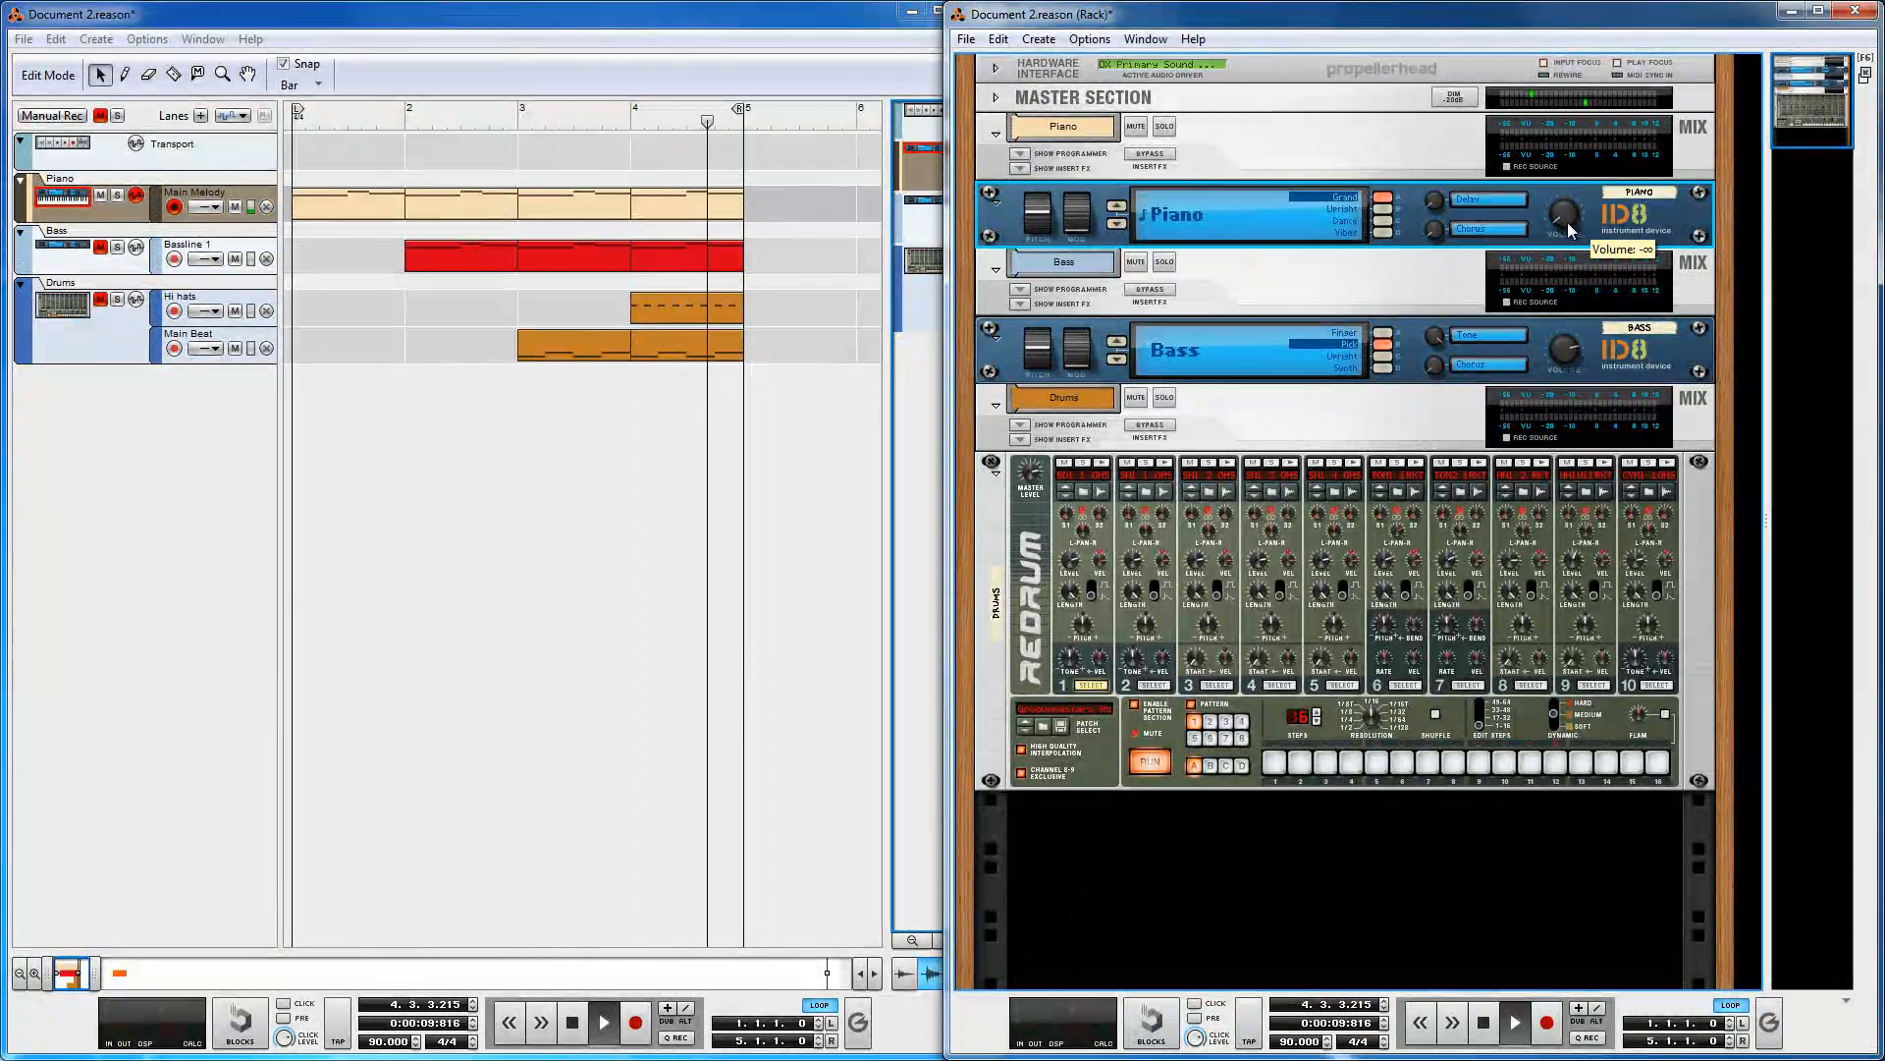
{"action": "left_click_drag", "start_coordinate": [1572, 228], "coordinate": [1585, 177]}
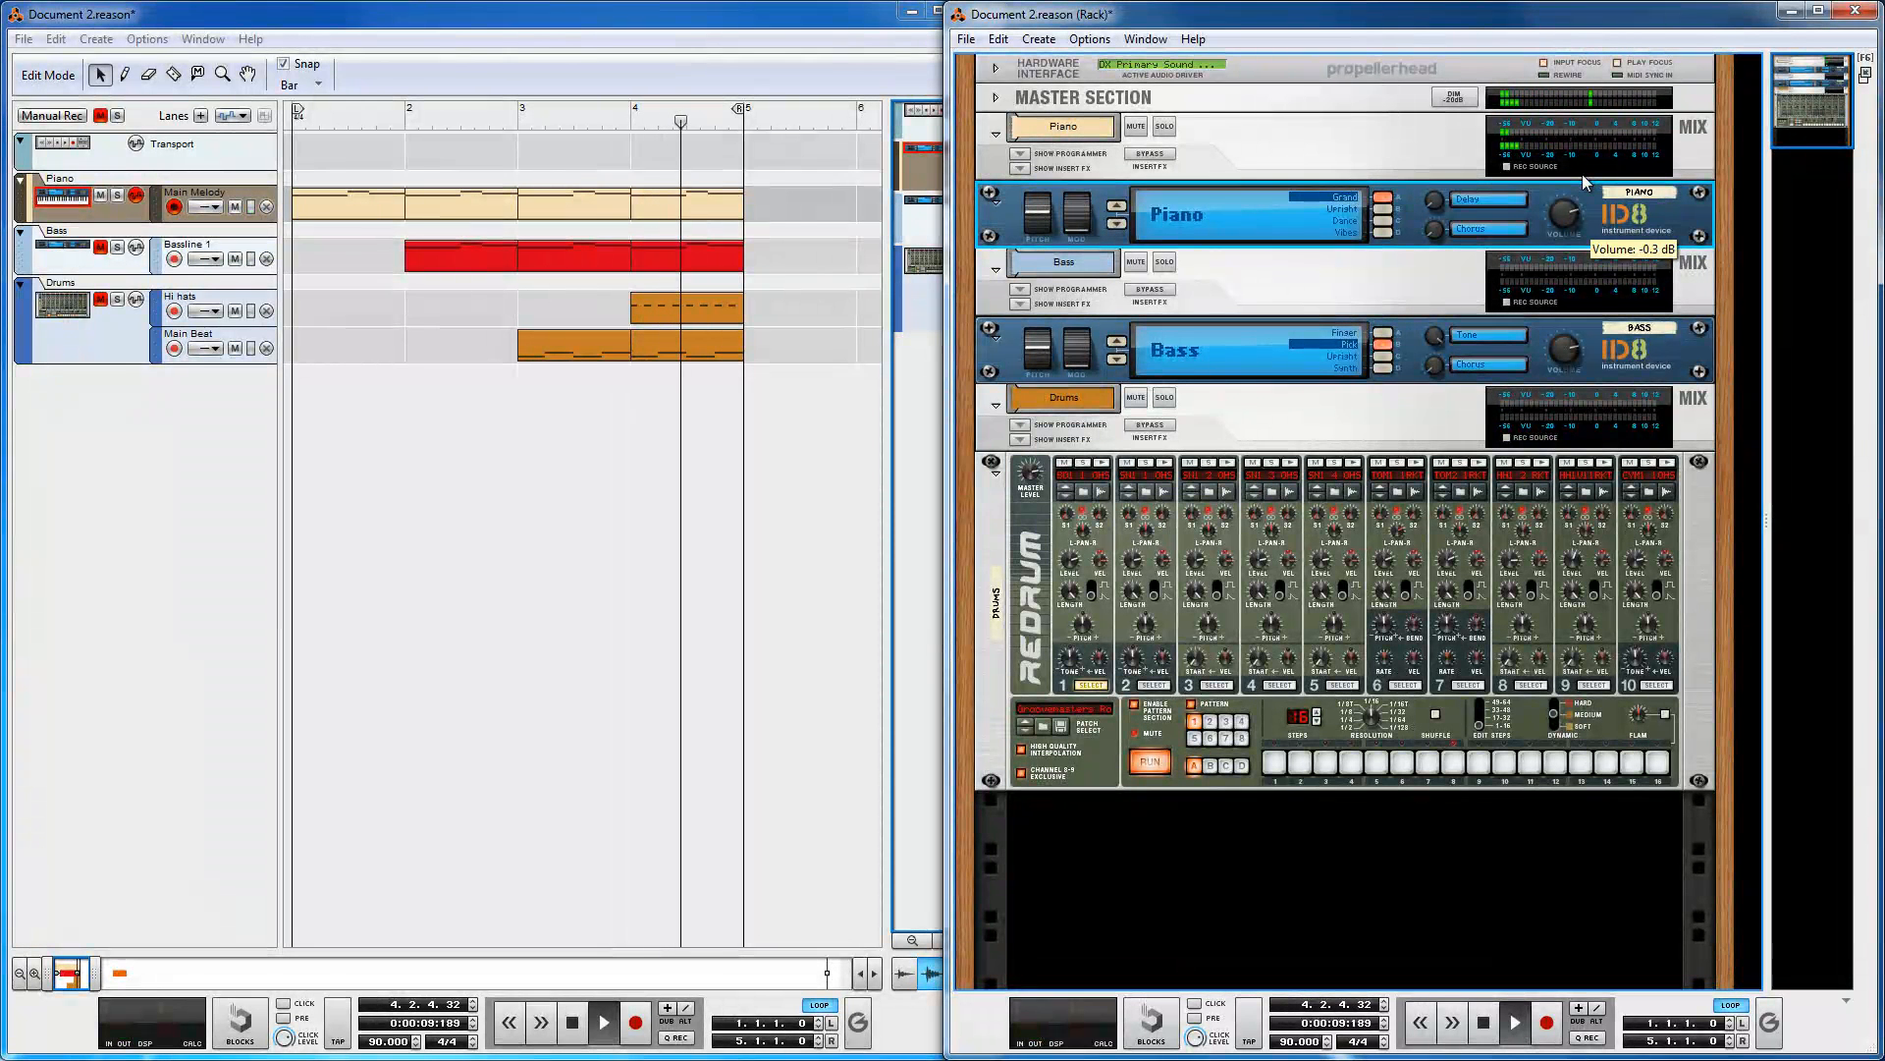
Step: Audition the Piano ID8's Upright, Dance and Vibes sounds, stopping and restarting playback
{"action": "left_click", "coordinate": [1383, 208]}
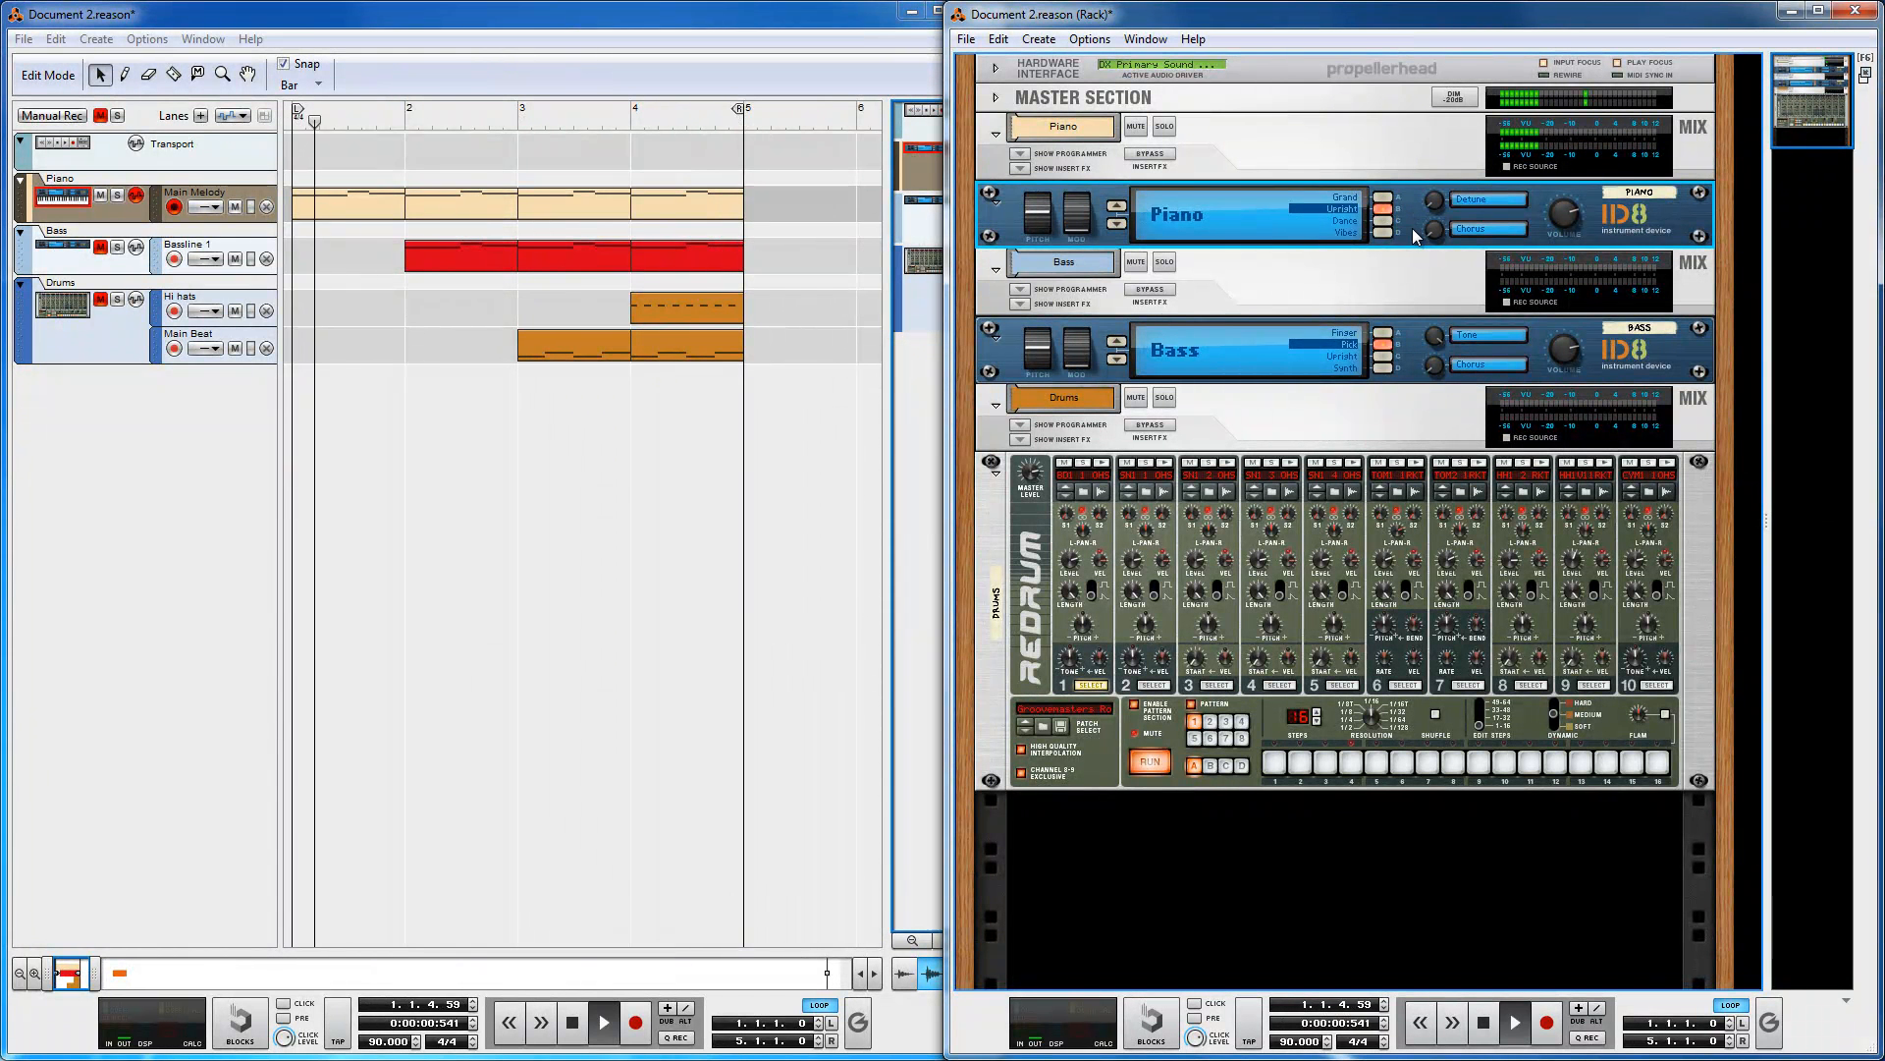
{"action": "left_click", "coordinate": [1383, 220]}
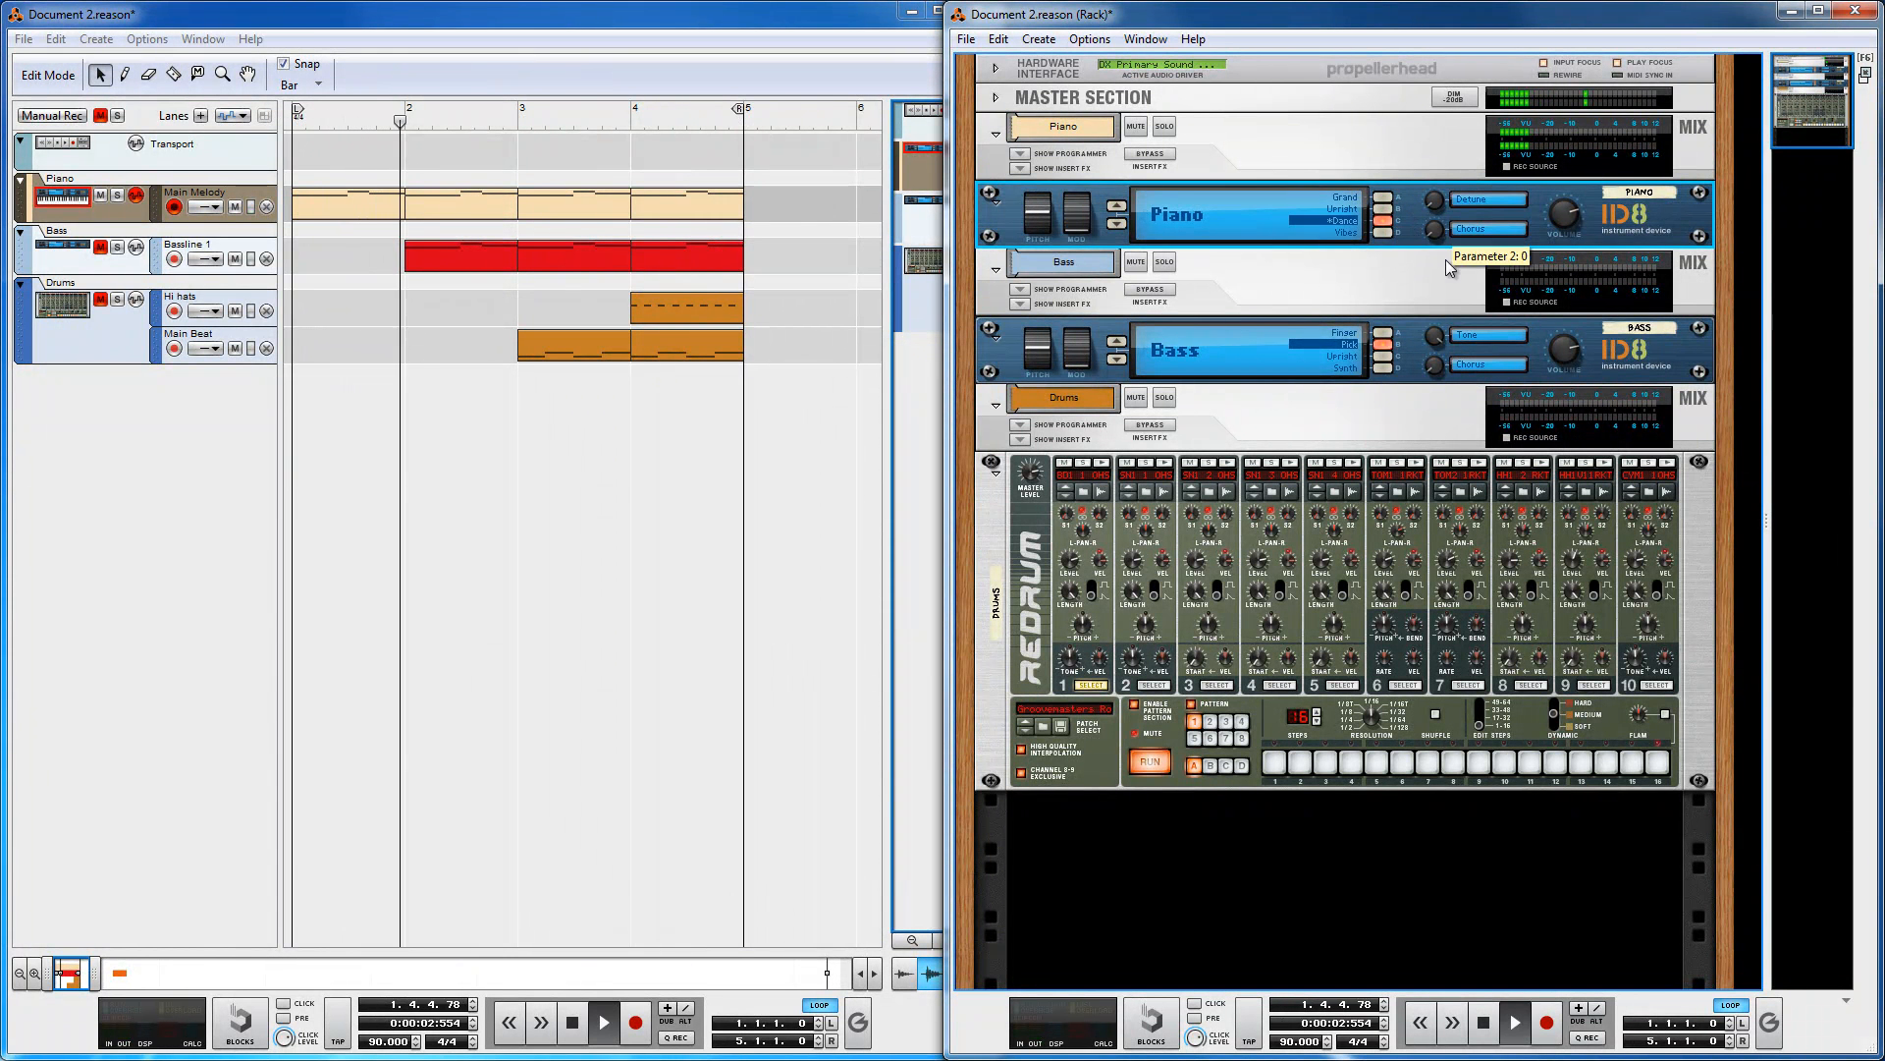
{"action": "left_click", "coordinate": [1386, 233]}
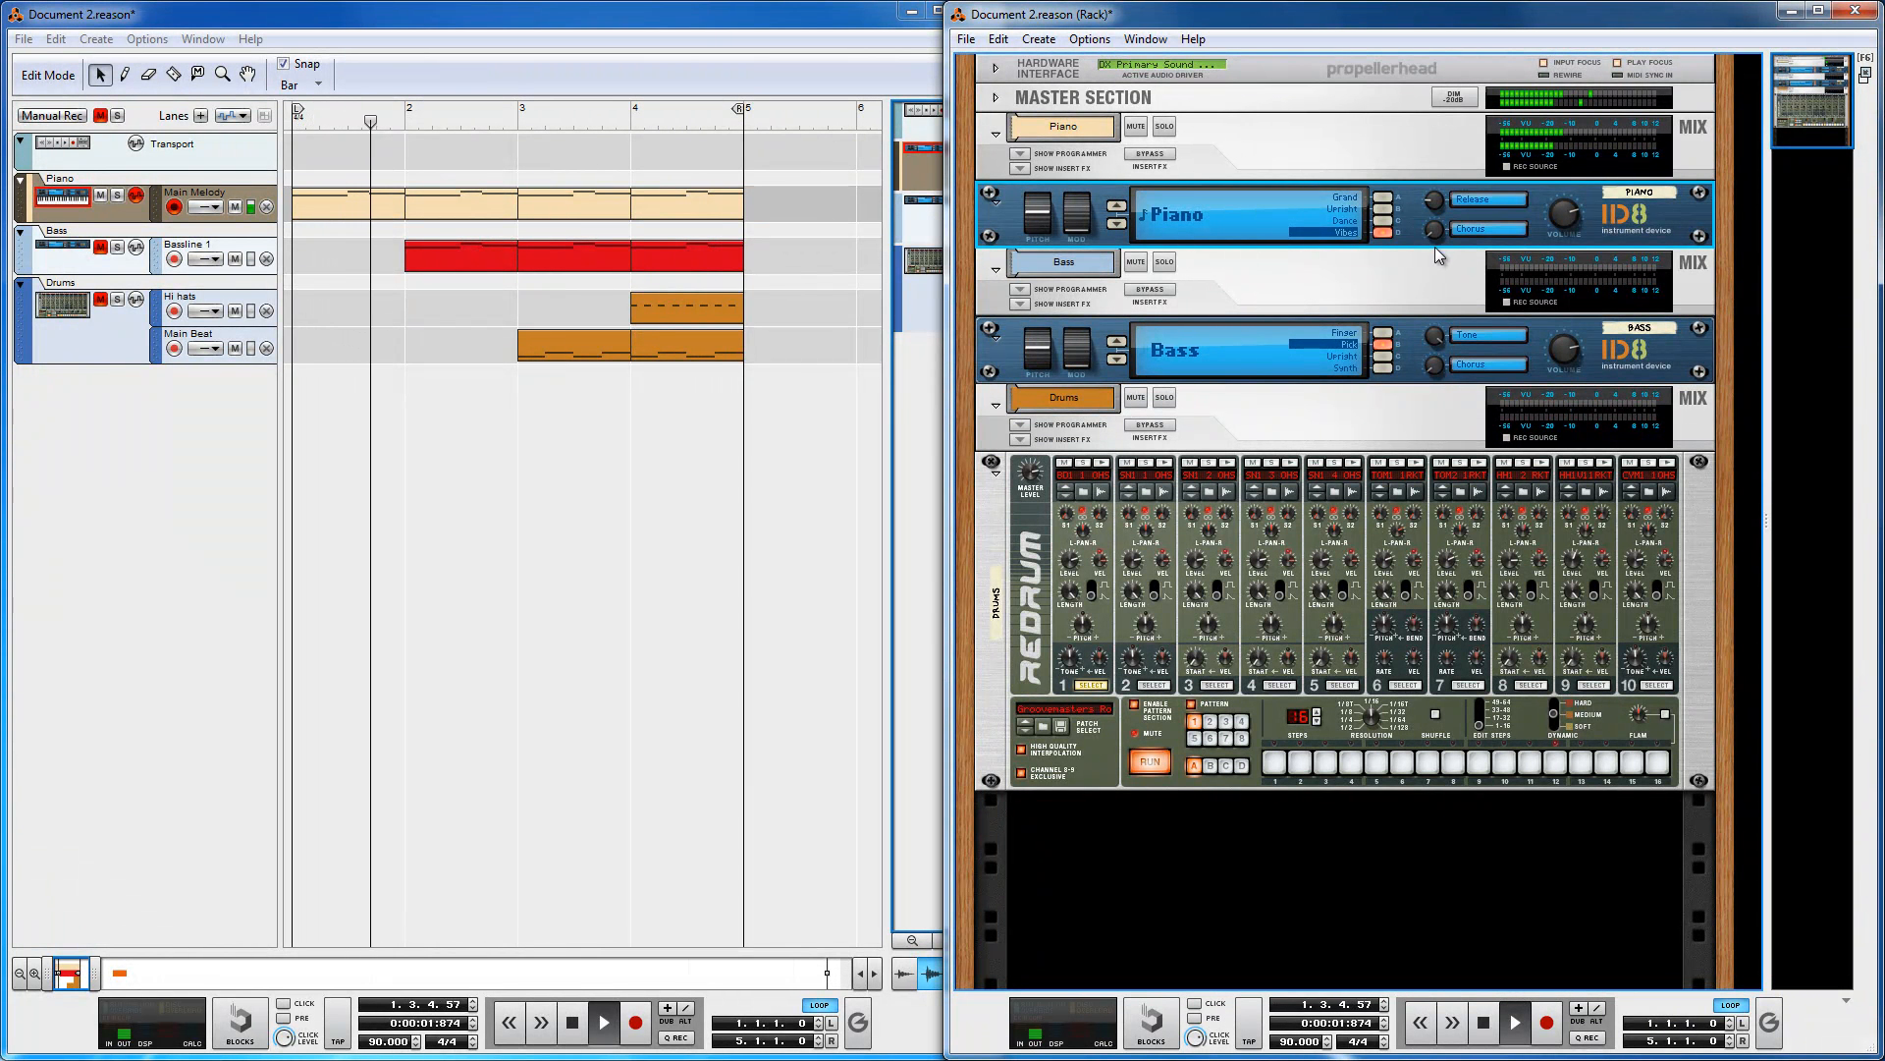
{"action": "key", "text": "space"}
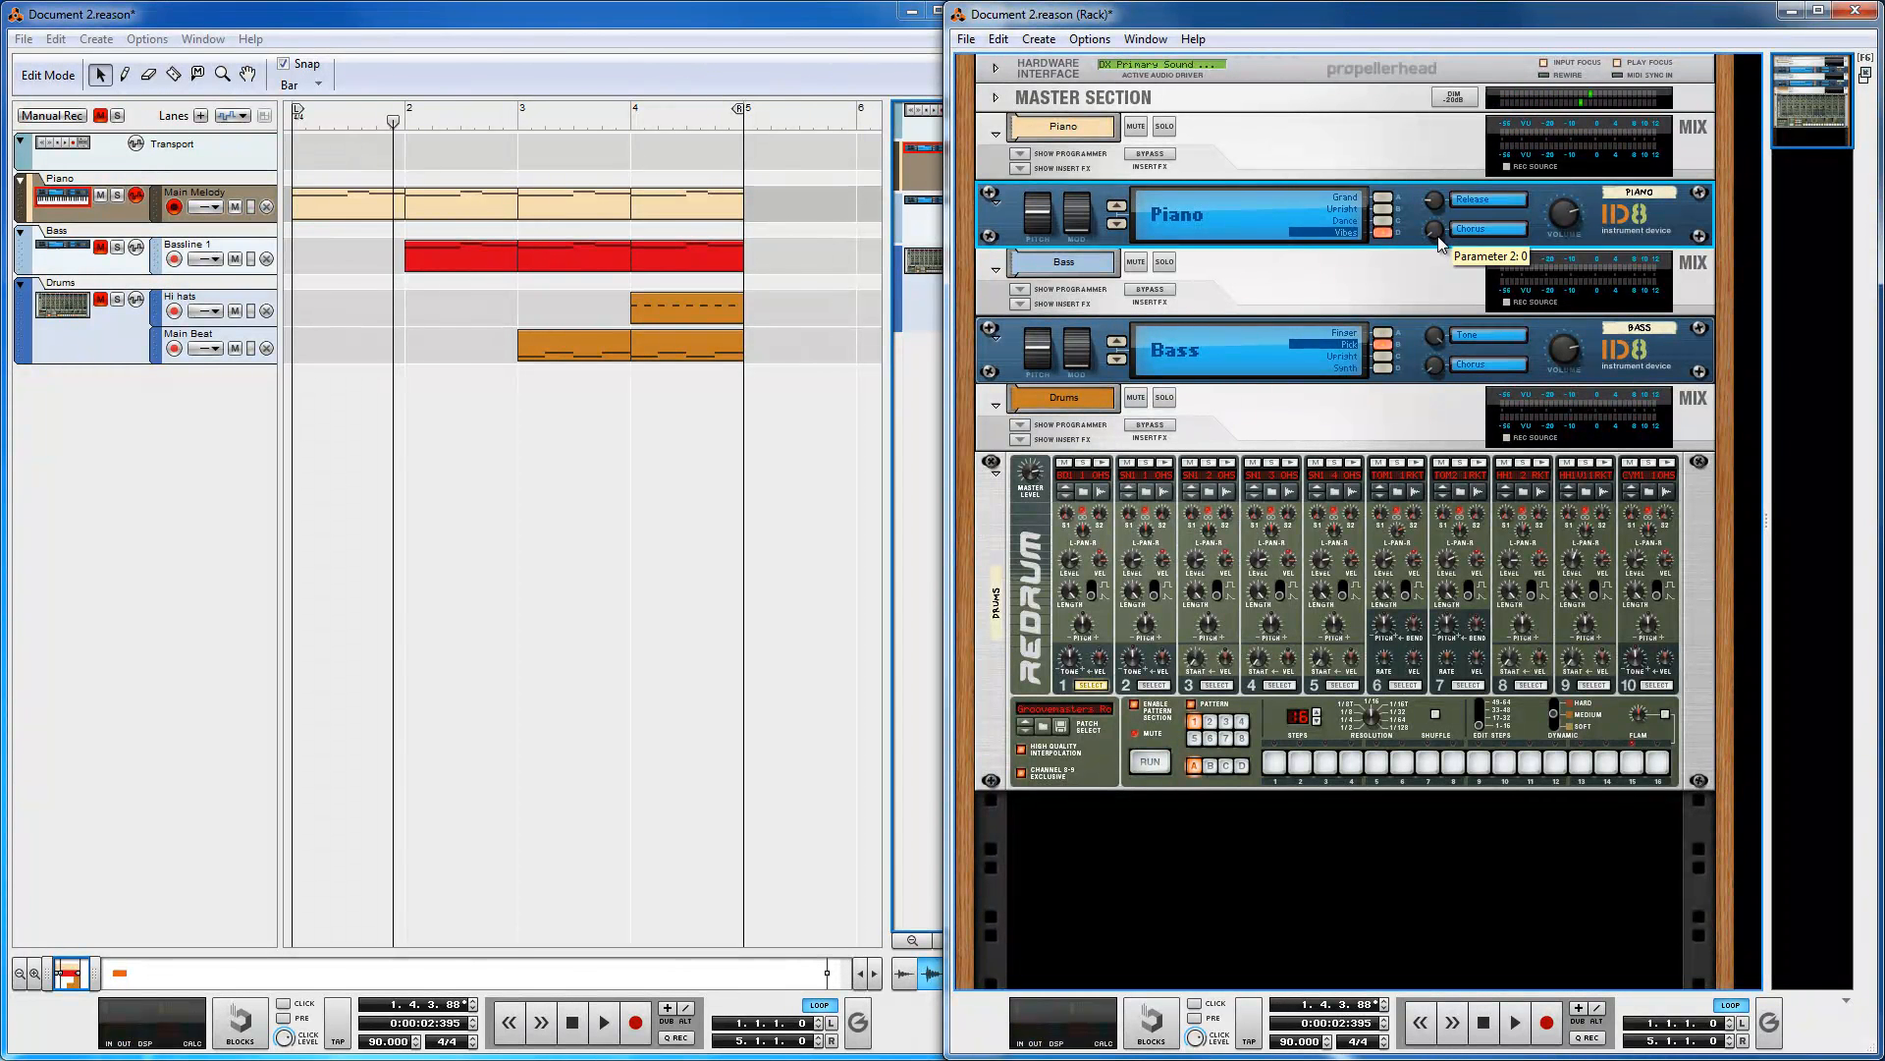
{"action": "key", "text": "space"}
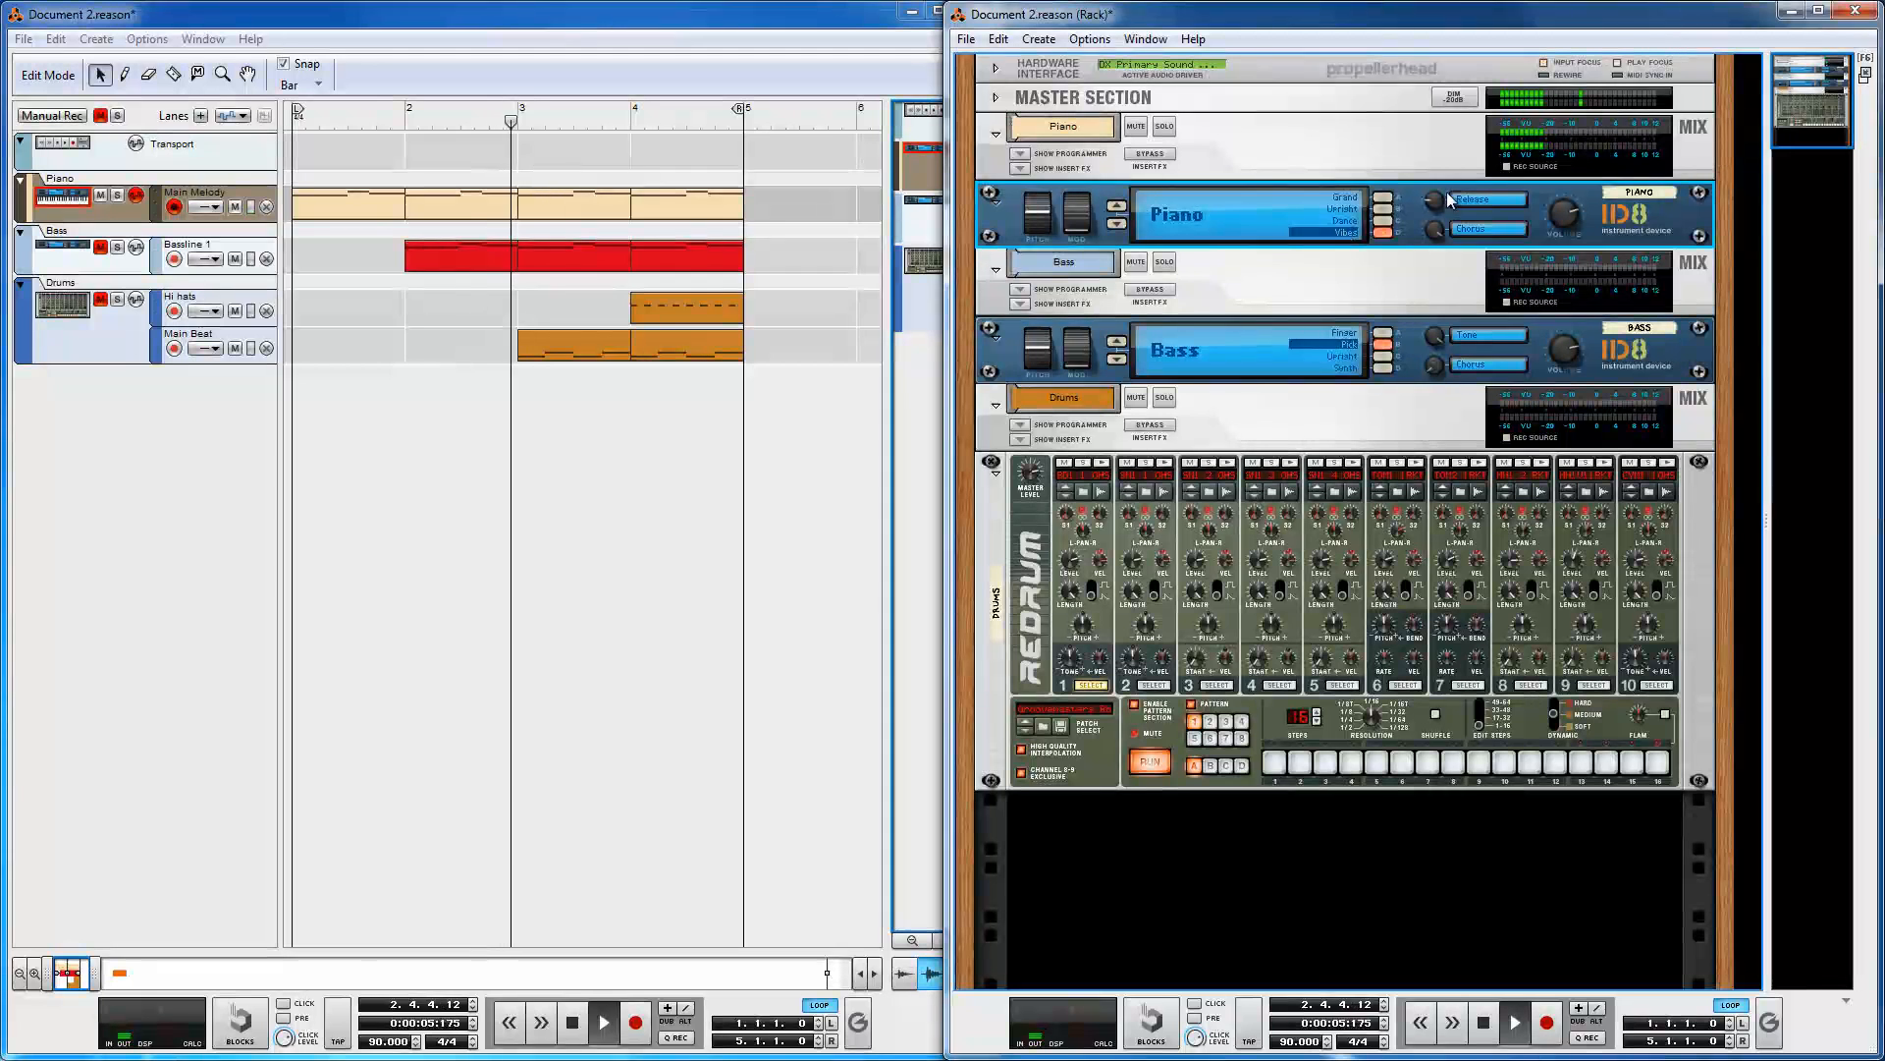
Step: Pick another sound on the Piano ID8 and stop playback
{"action": "left_click", "coordinate": [1381, 221]}
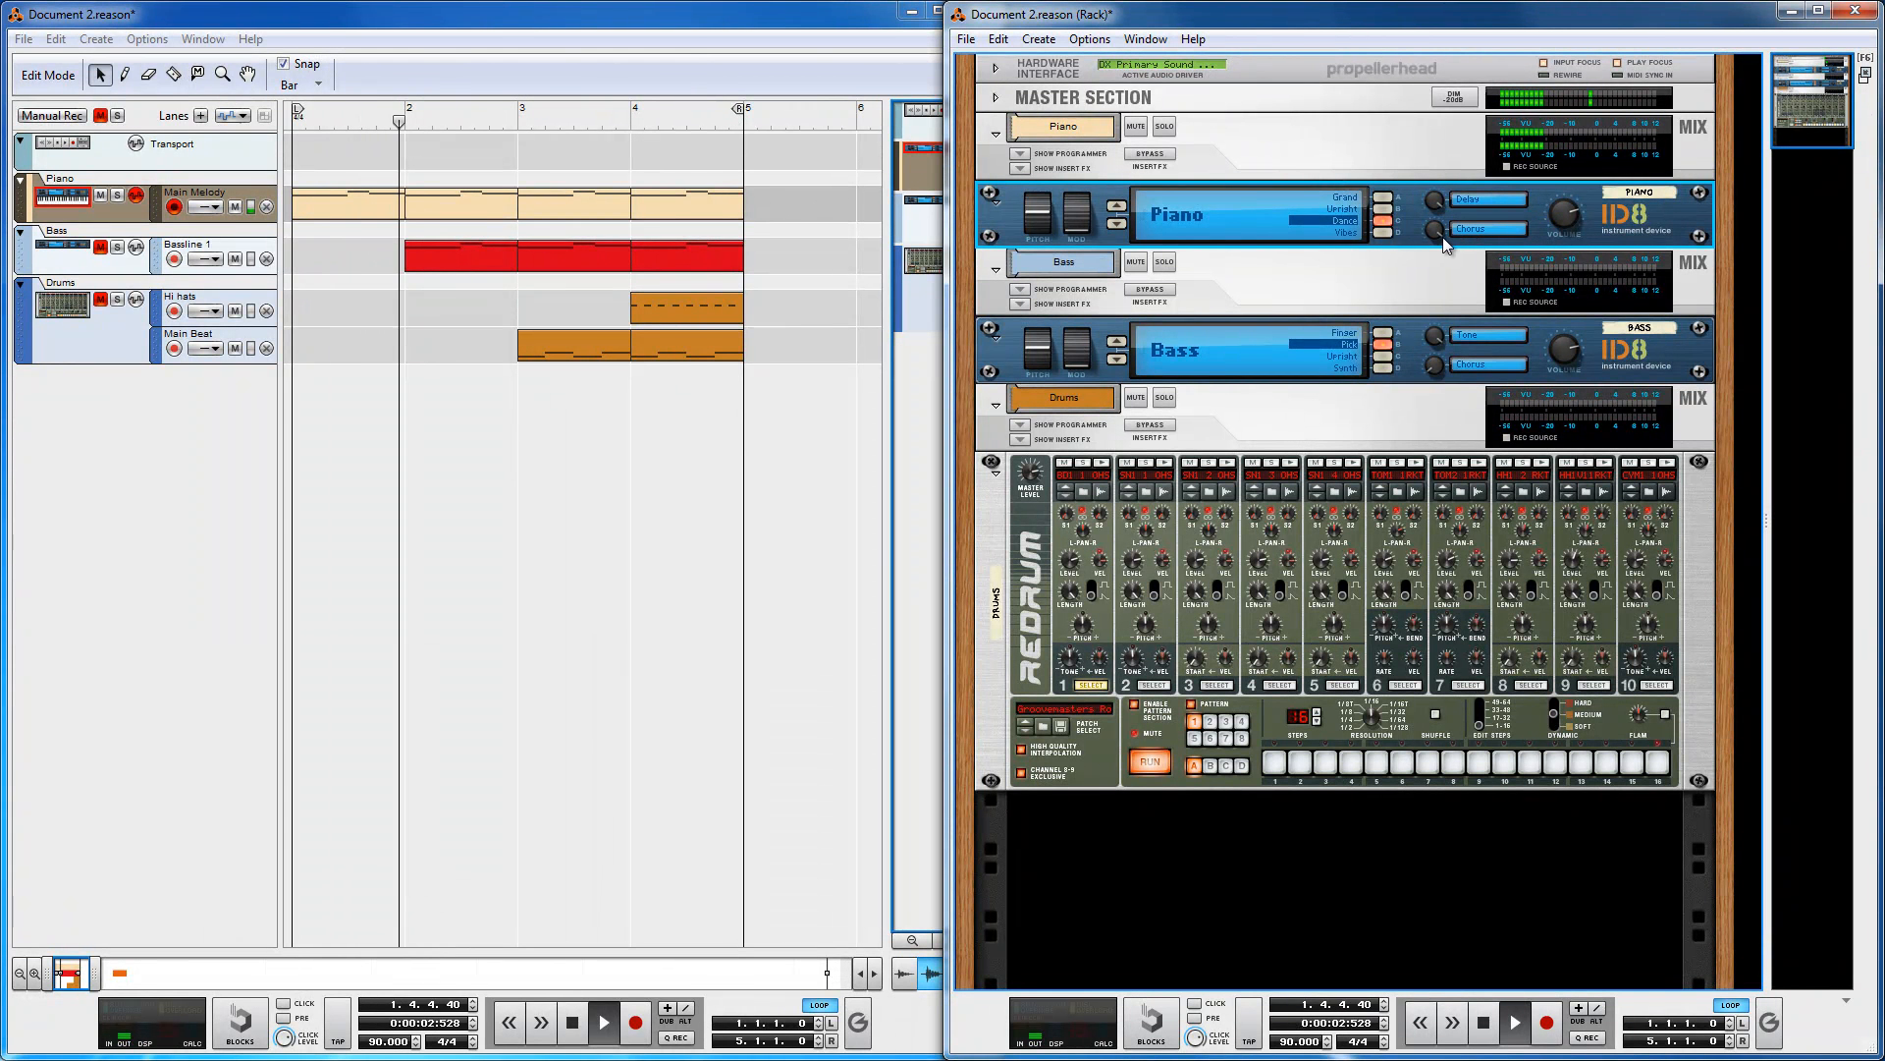
{"action": "key", "text": "space"}
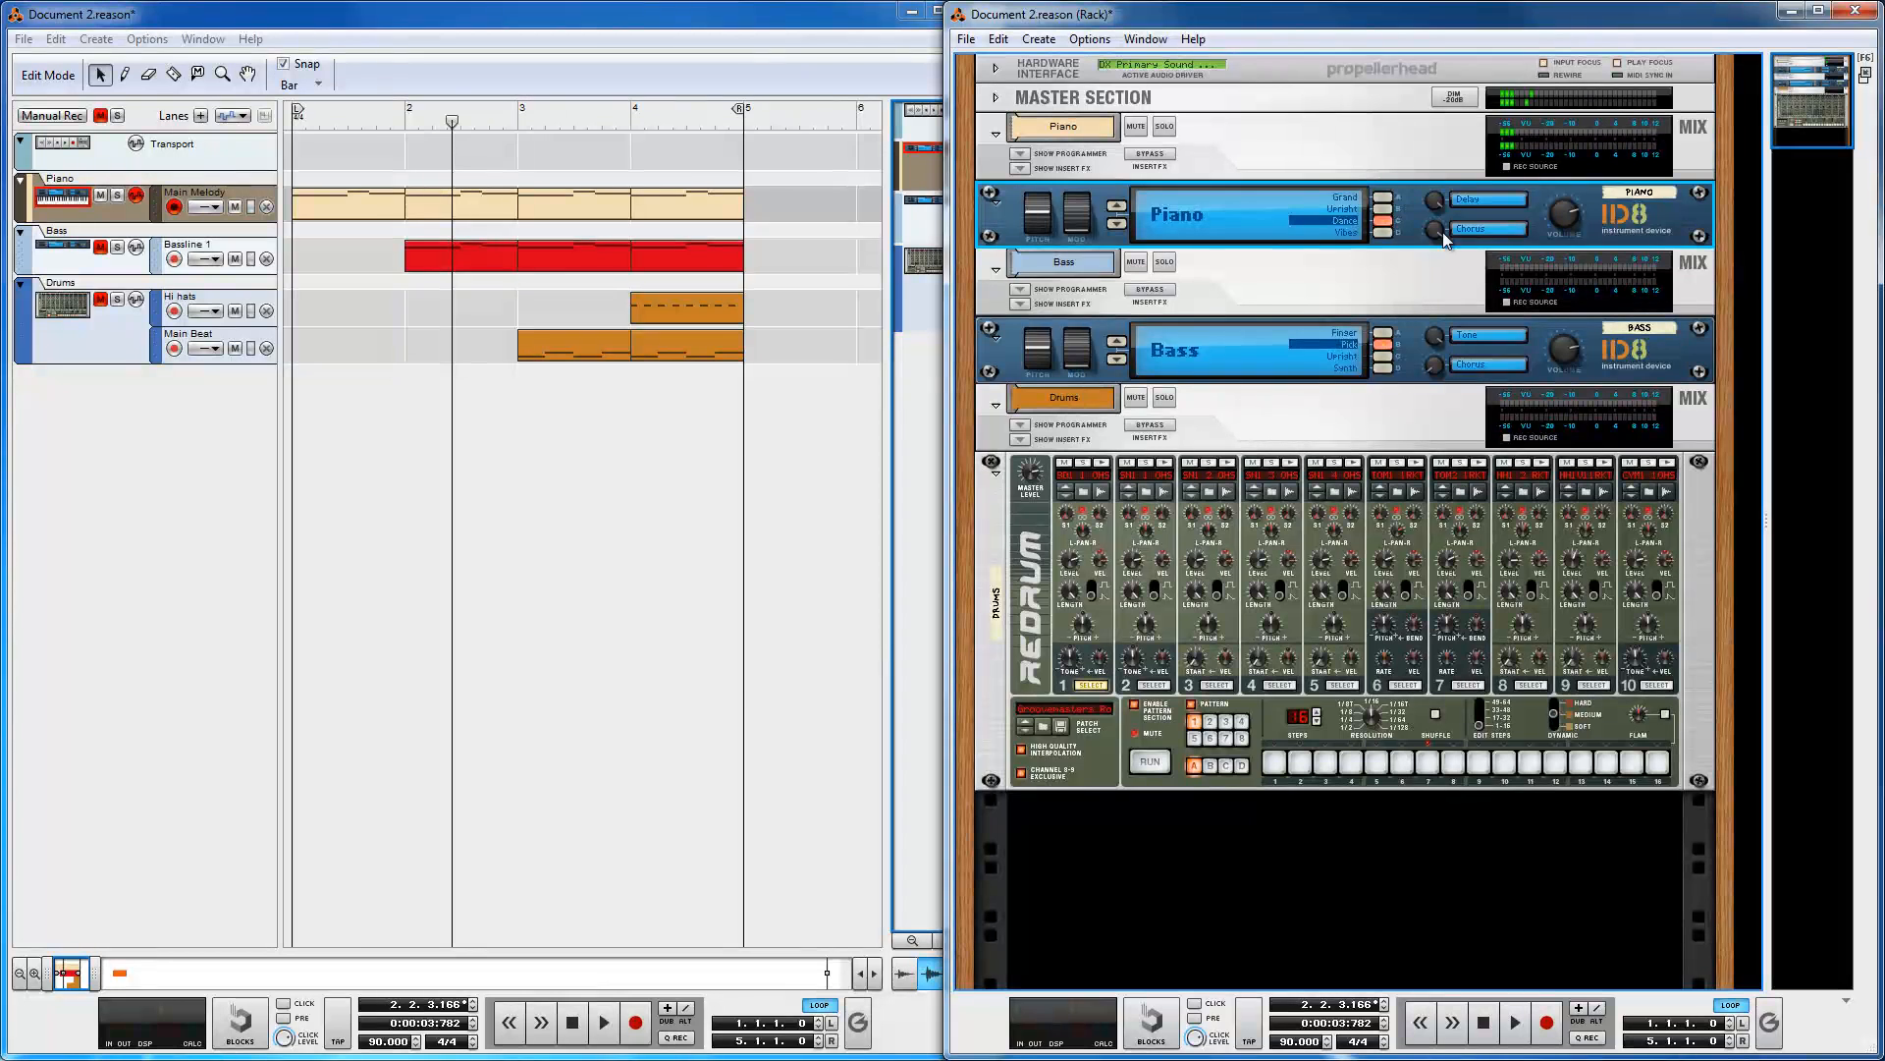
Step: Select the Bass ID8 and move its mod wheel to 40
{"action": "mouse_move", "coordinate": [1444, 239]}
{"action": "left_click", "coordinate": [1672, 353]}
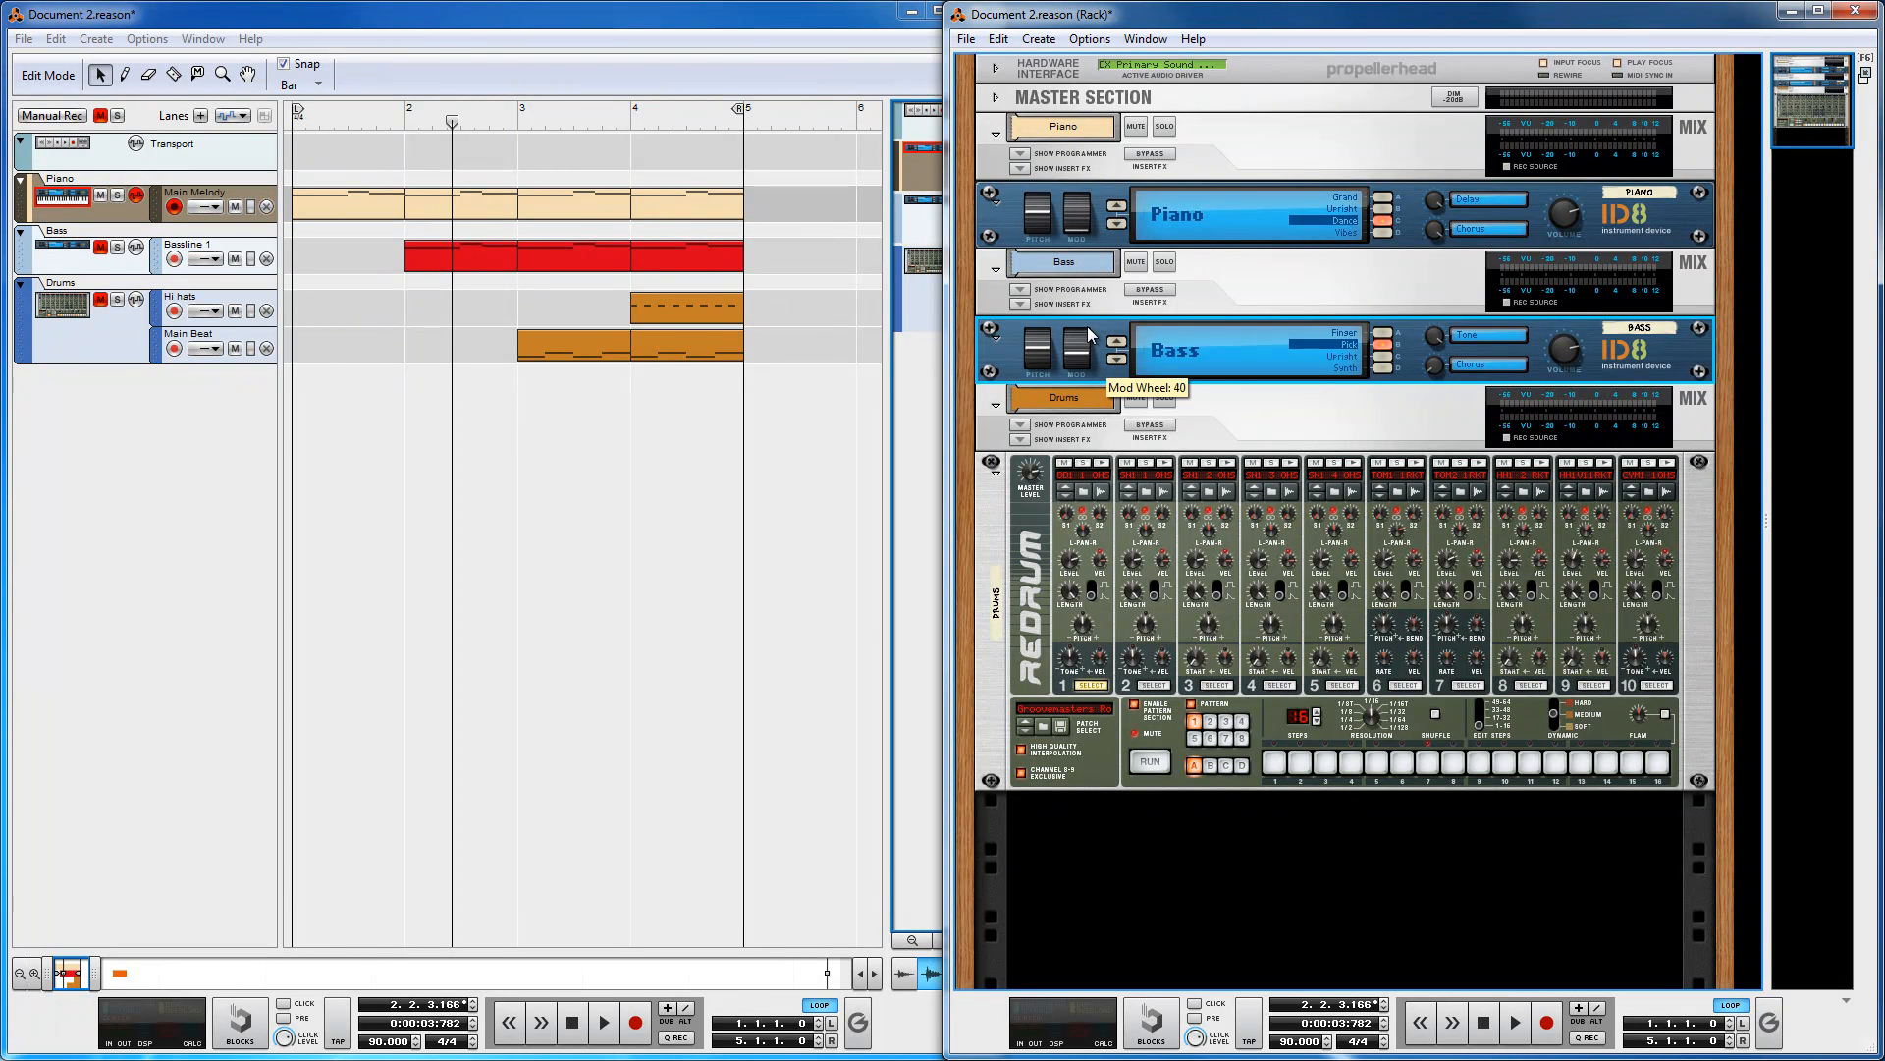
{"action": "left_click_drag", "start_coordinate": [1089, 339], "coordinate": [1098, 391]}
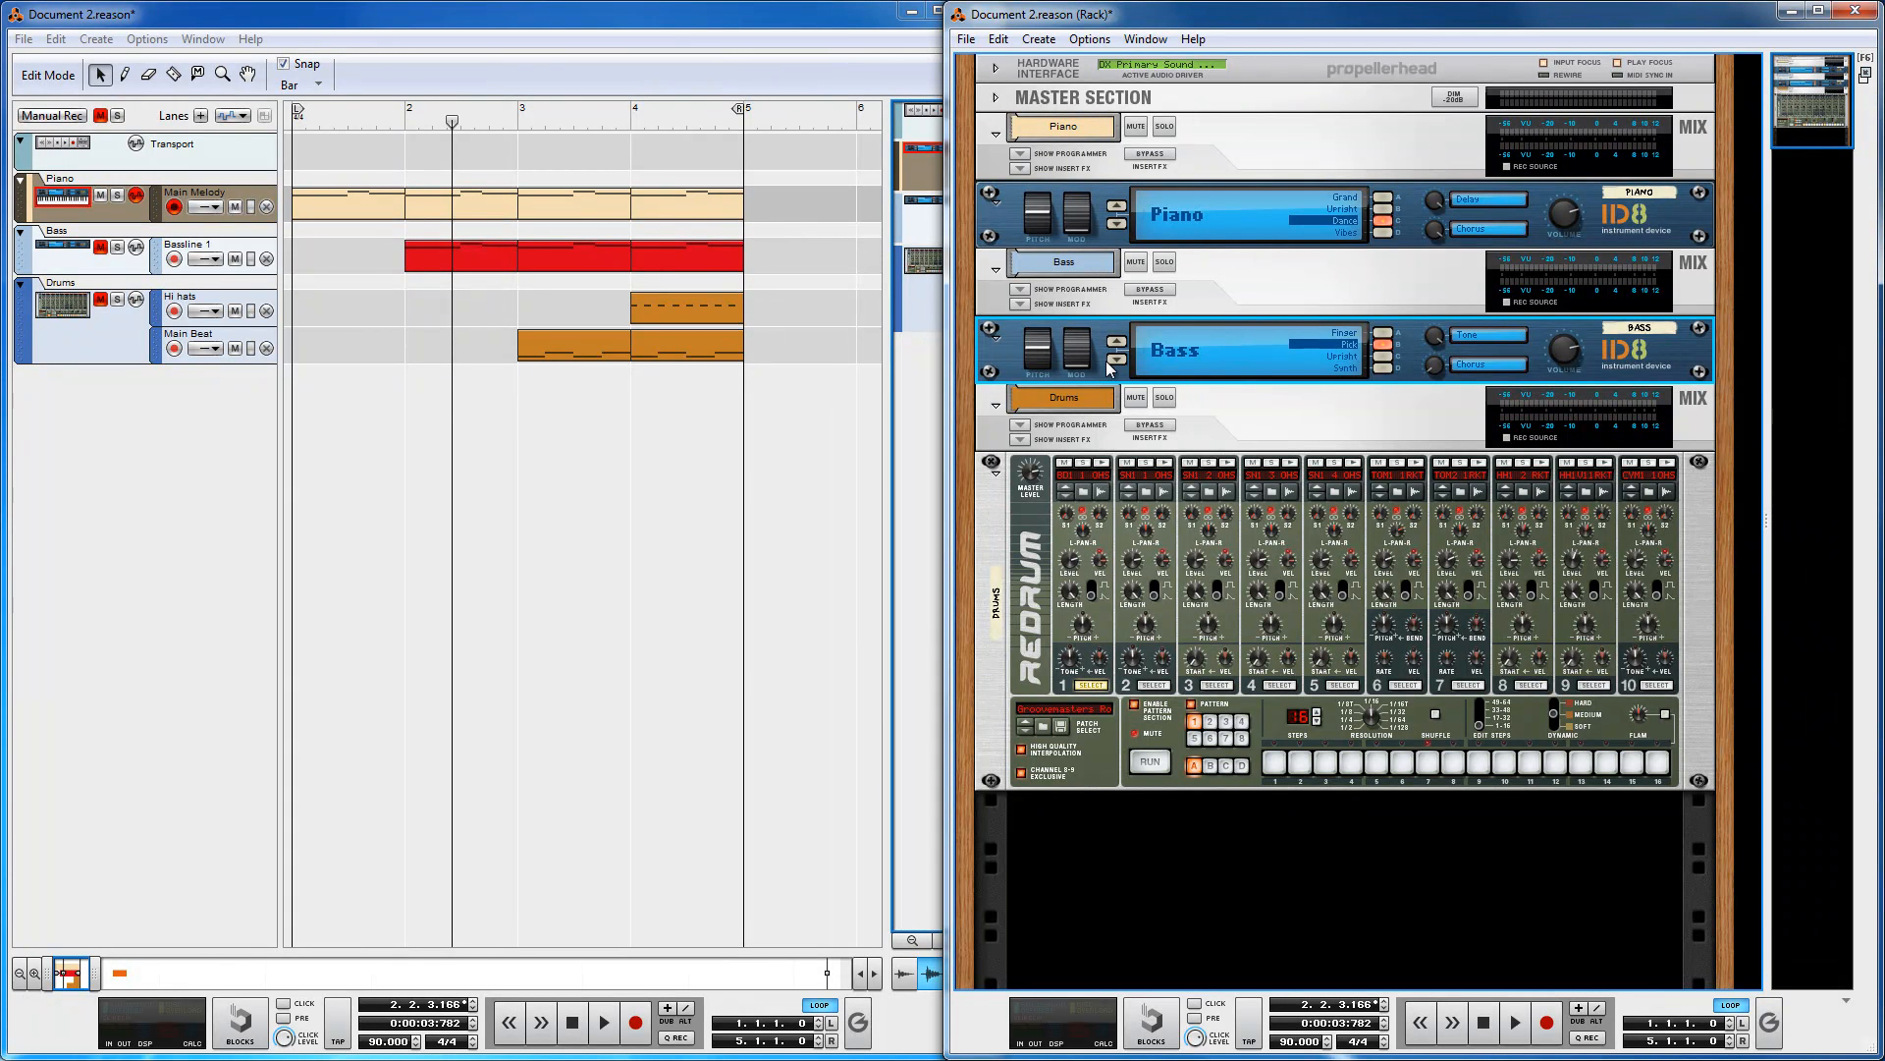
Step: Bend the Piano ID8's pitch wheel, including while the song plays, and stop playback
{"action": "left_click", "coordinate": [1049, 218]}
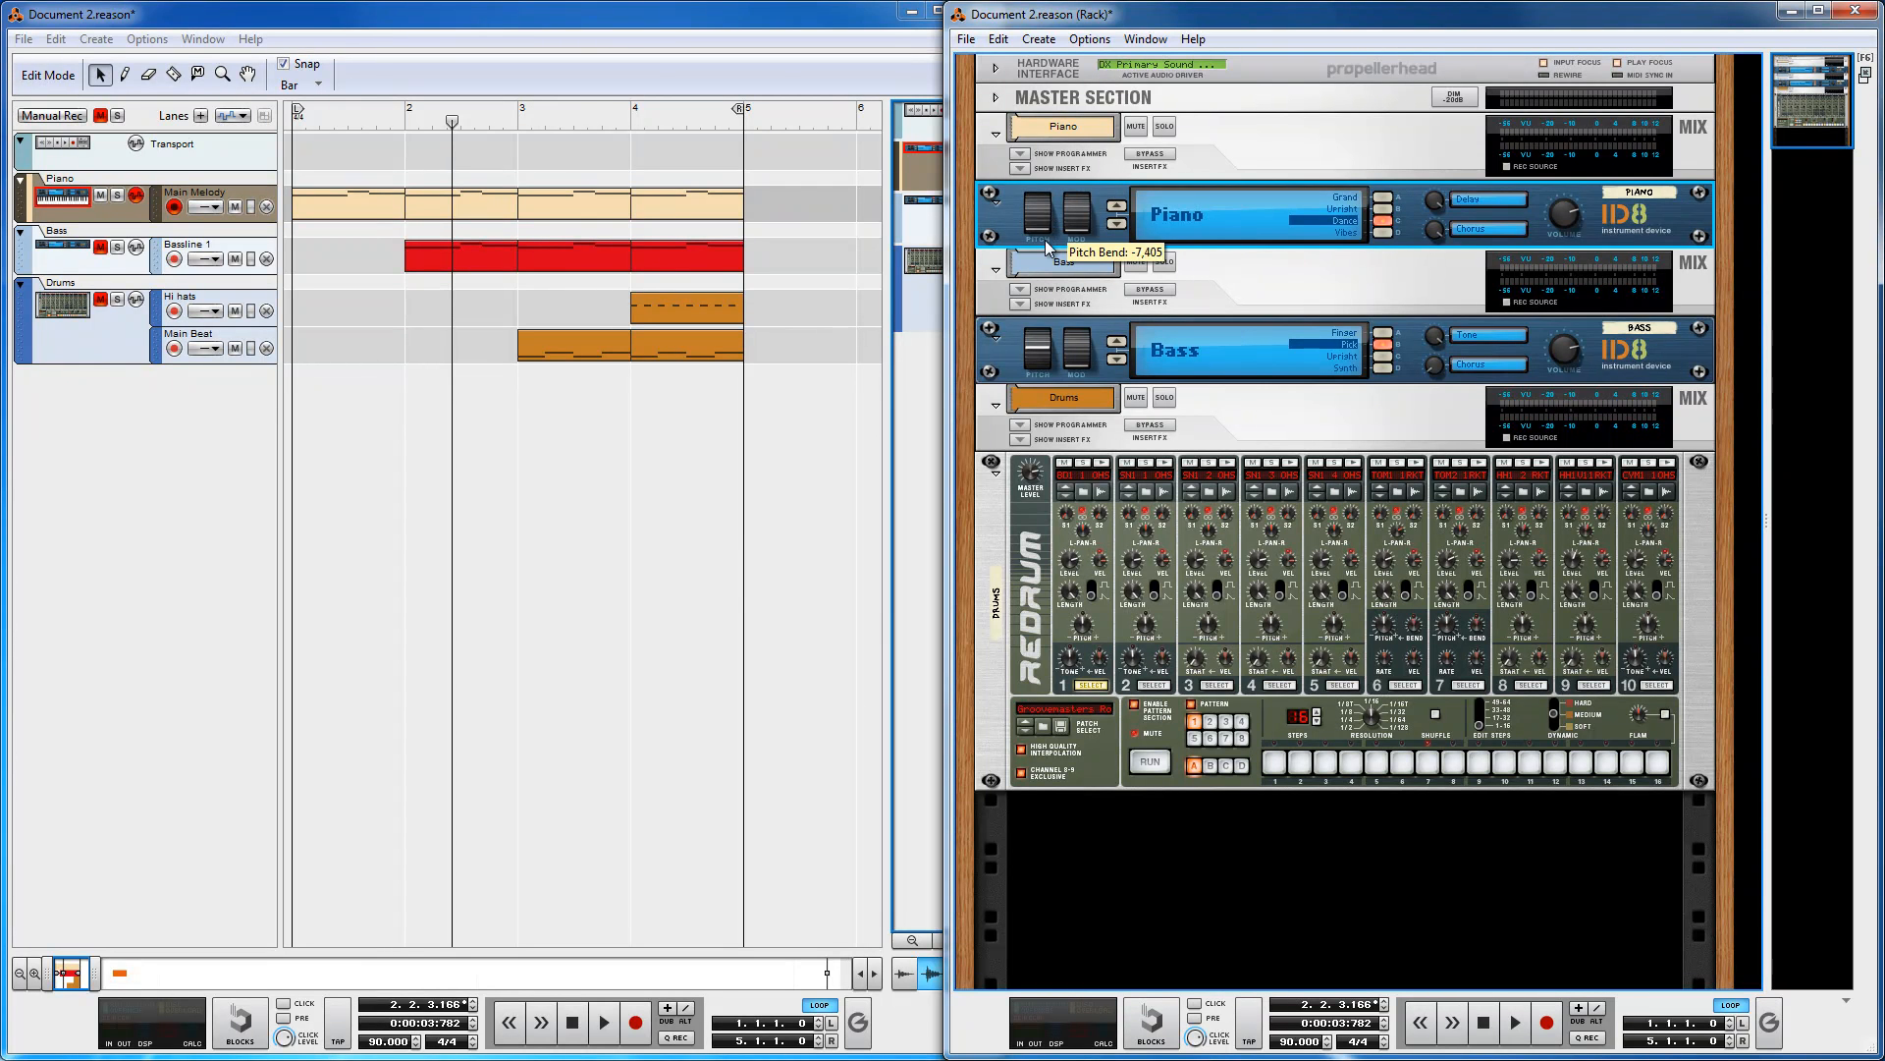
{"action": "mouse_move", "coordinate": [1048, 206]}
{"action": "left_mouse_down"}
{"action": "mouse_move", "coordinate": [1047, 252]}
{"action": "mouse_move", "coordinate": [1043, 200]}
{"action": "left_mouse_up"}
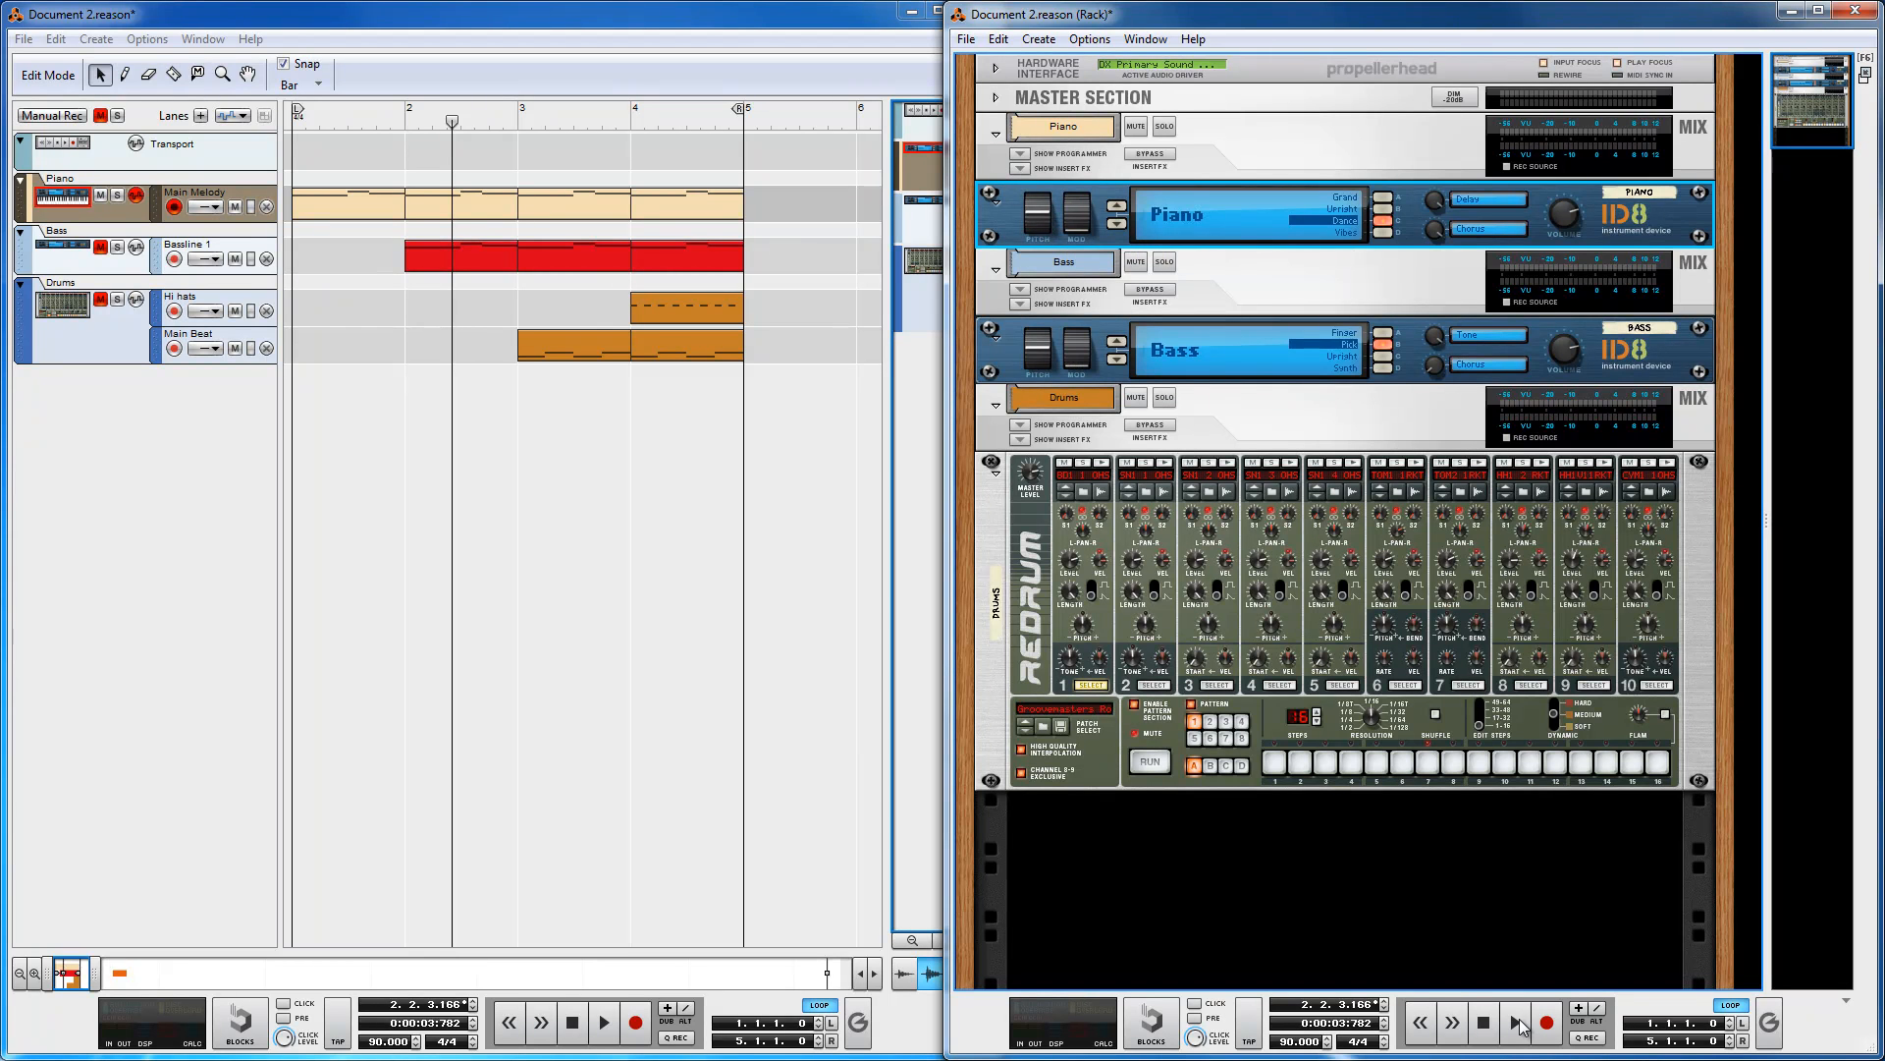
{"action": "left_click", "coordinate": [1518, 1023]}
{"action": "mouse_move", "coordinate": [1043, 218]}
{"action": "left_mouse_down"}
{"action": "mouse_move", "coordinate": [1043, 201]}
{"action": "mouse_move", "coordinate": [1048, 273]}
{"action": "mouse_move", "coordinate": [1049, 195]}
{"action": "left_mouse_up"}
{"action": "left_click", "coordinate": [1484, 1022]}
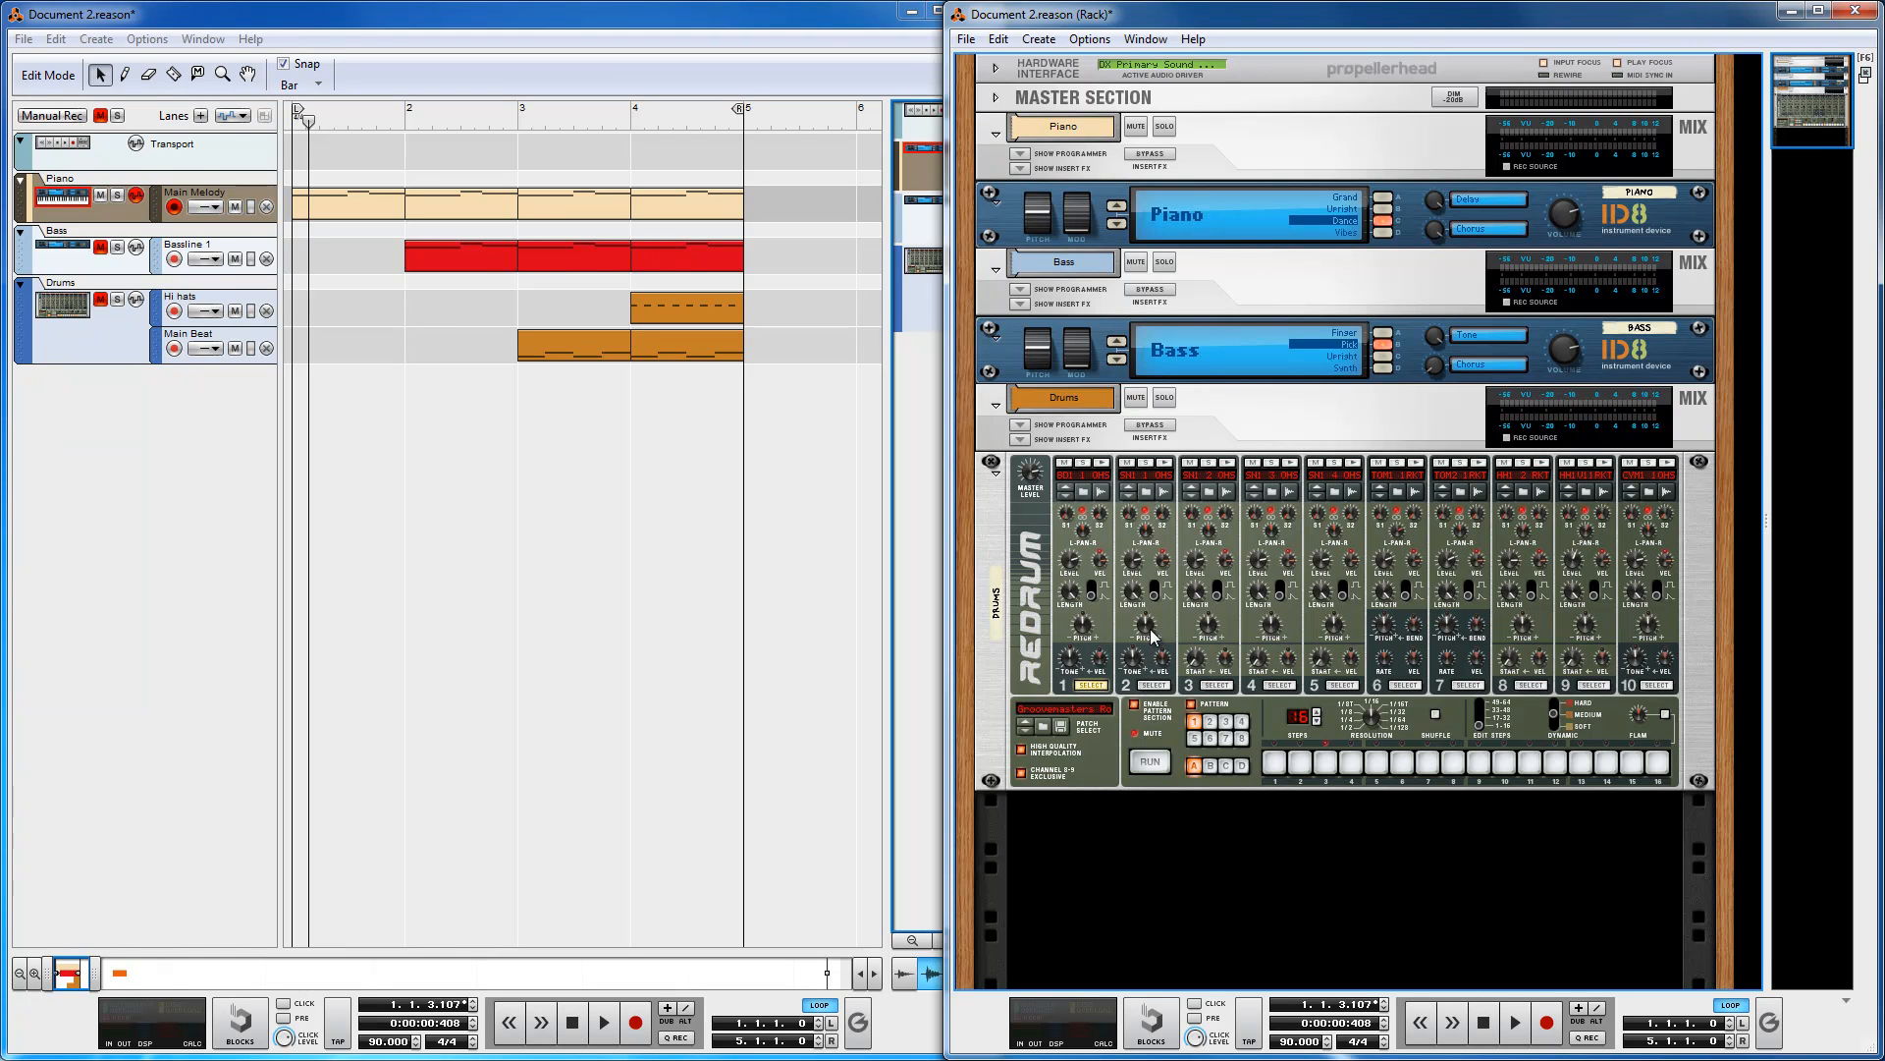
Step: Select the Redrum, minimize the sequencer window and maximize the rack window
{"action": "left_click", "coordinate": [1086, 631]}
{"action": "mouse_move", "coordinate": [1089, 629]}
{"action": "left_mouse_down"}
{"action": "mouse_move", "coordinate": [1096, 648]}
{"action": "mouse_move", "coordinate": [1097, 624]}
{"action": "left_mouse_up"}
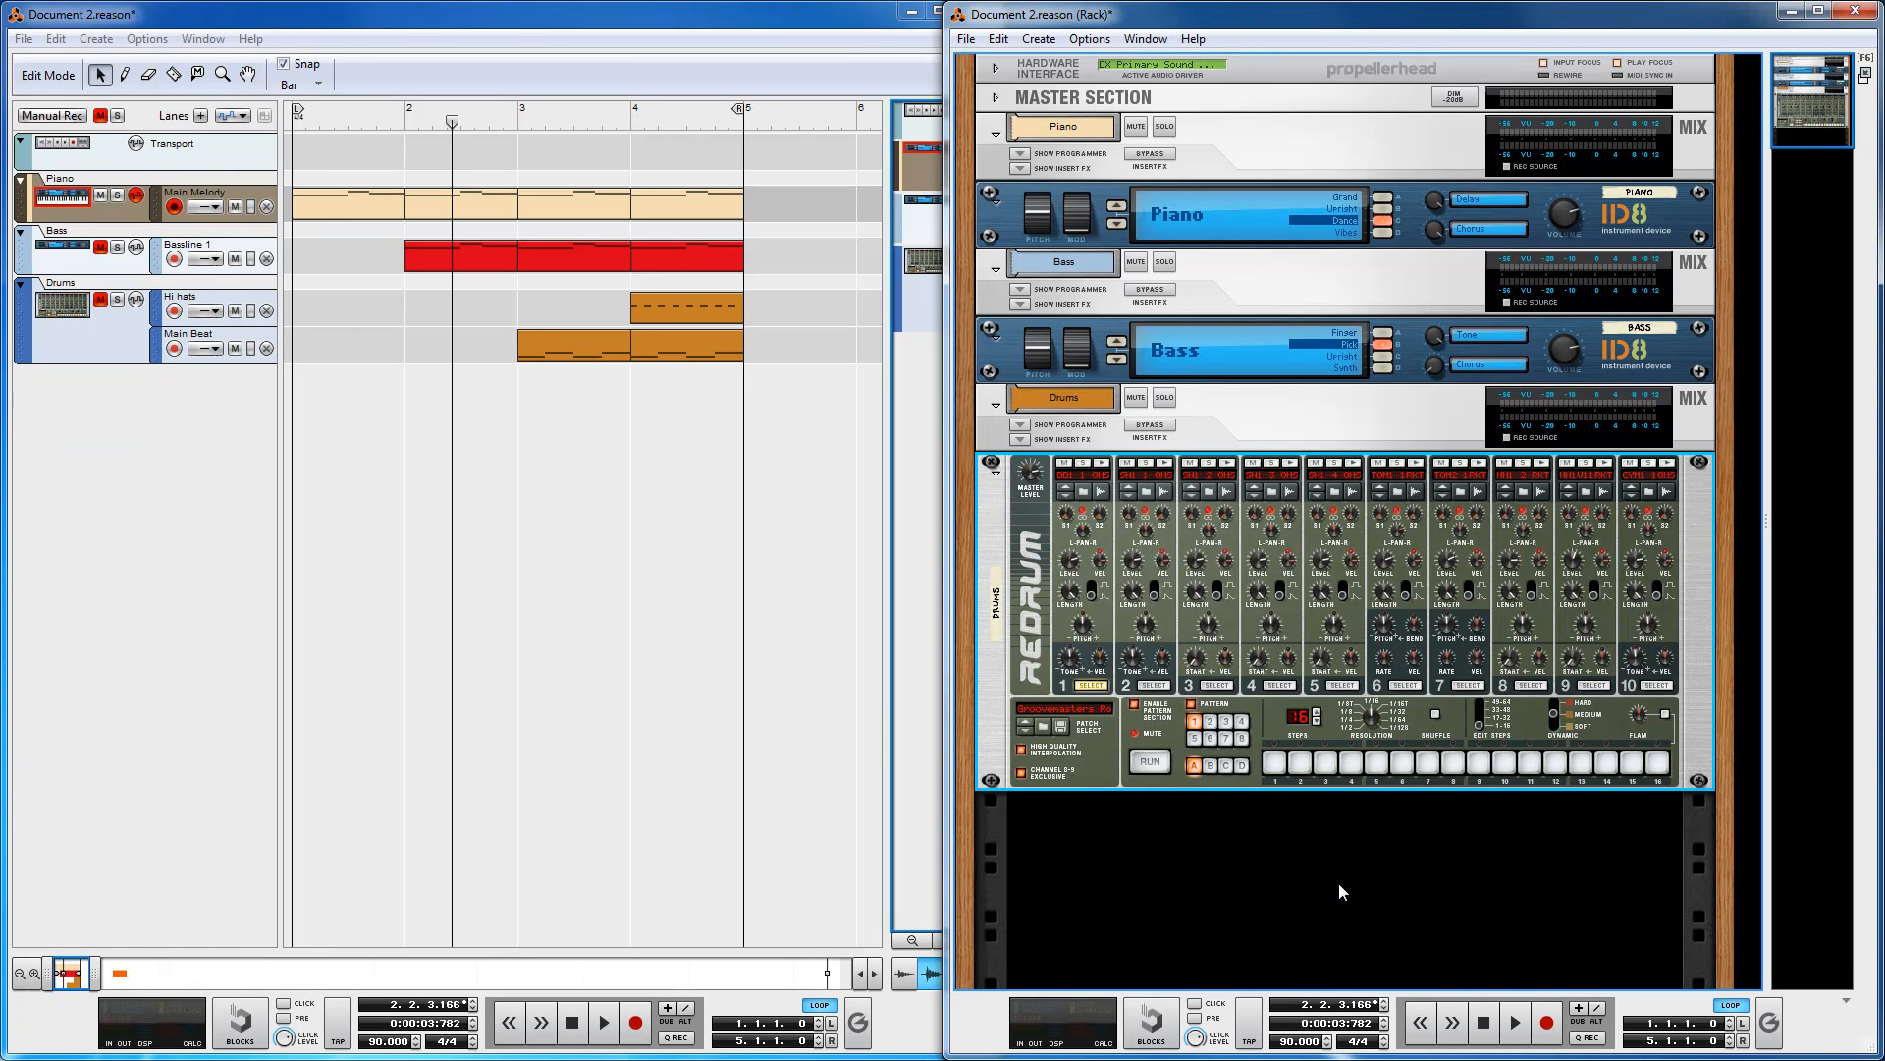
{"action": "left_click", "coordinate": [912, 11]}
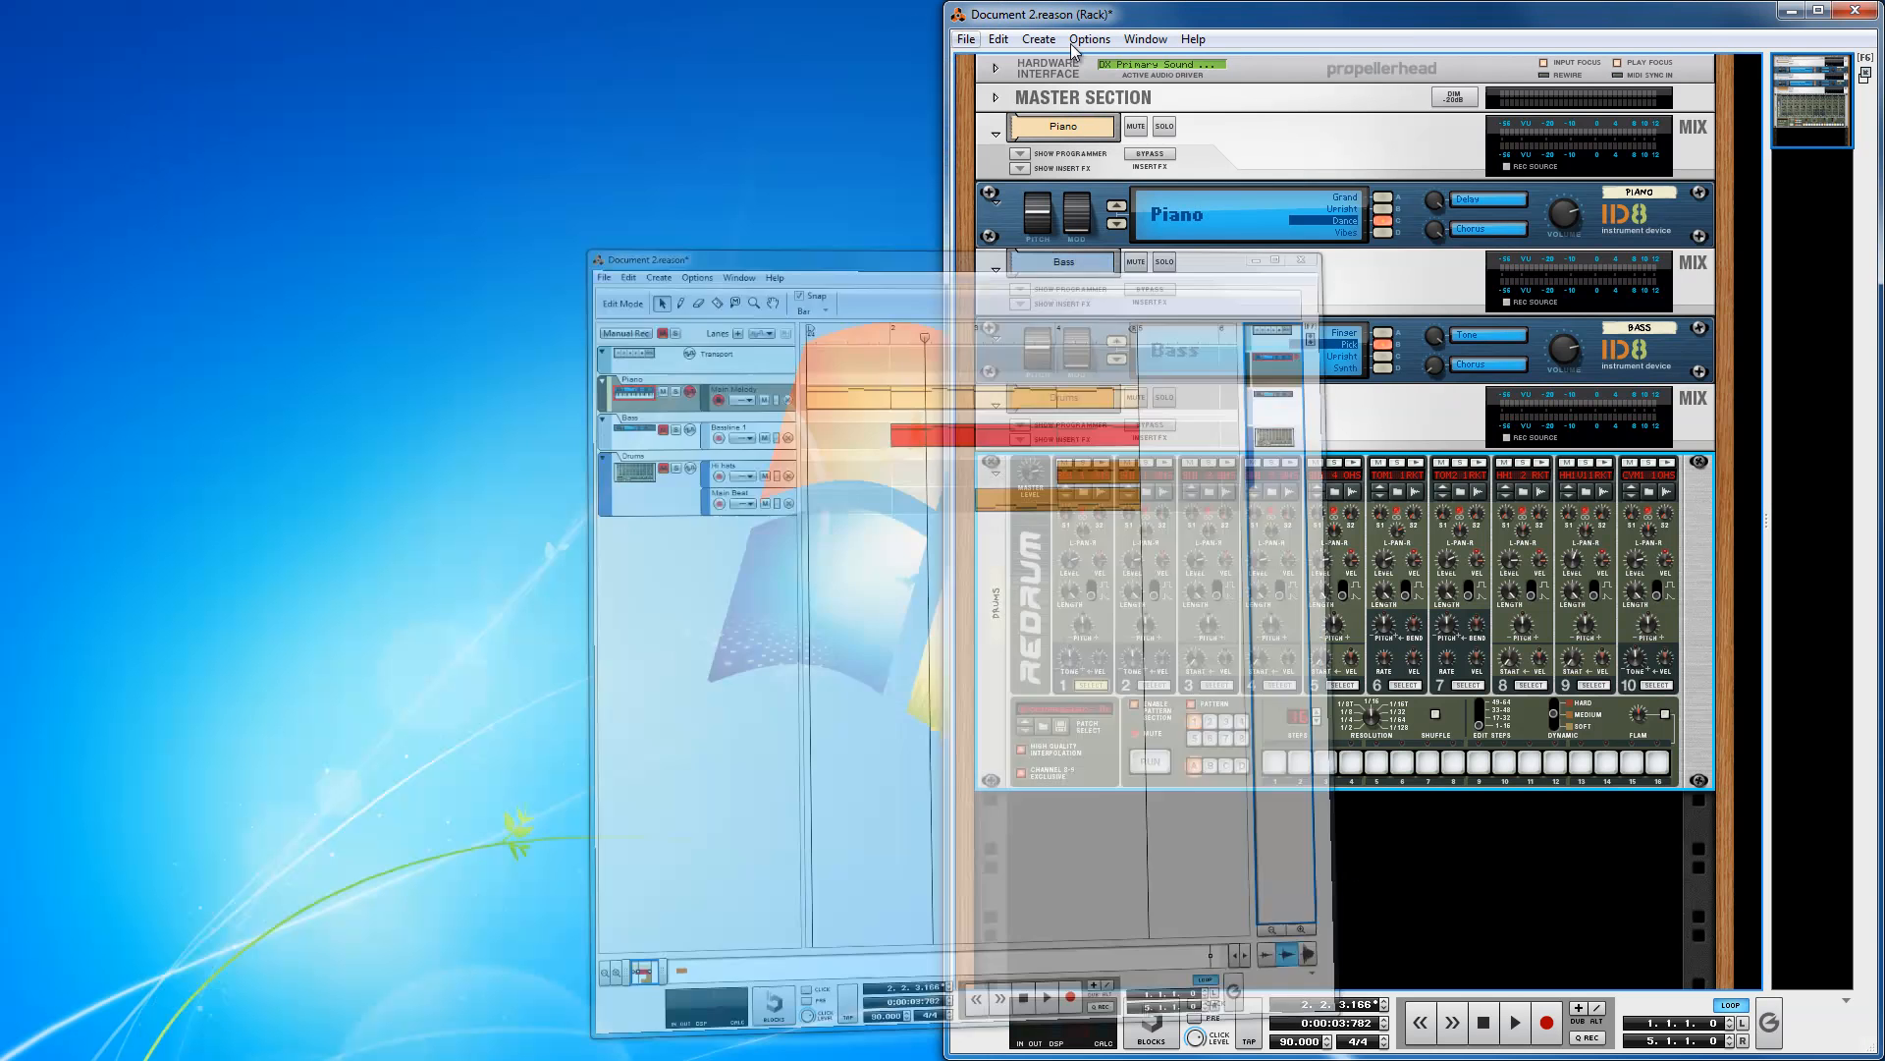
{"action": "left_click", "coordinate": [1819, 12]}
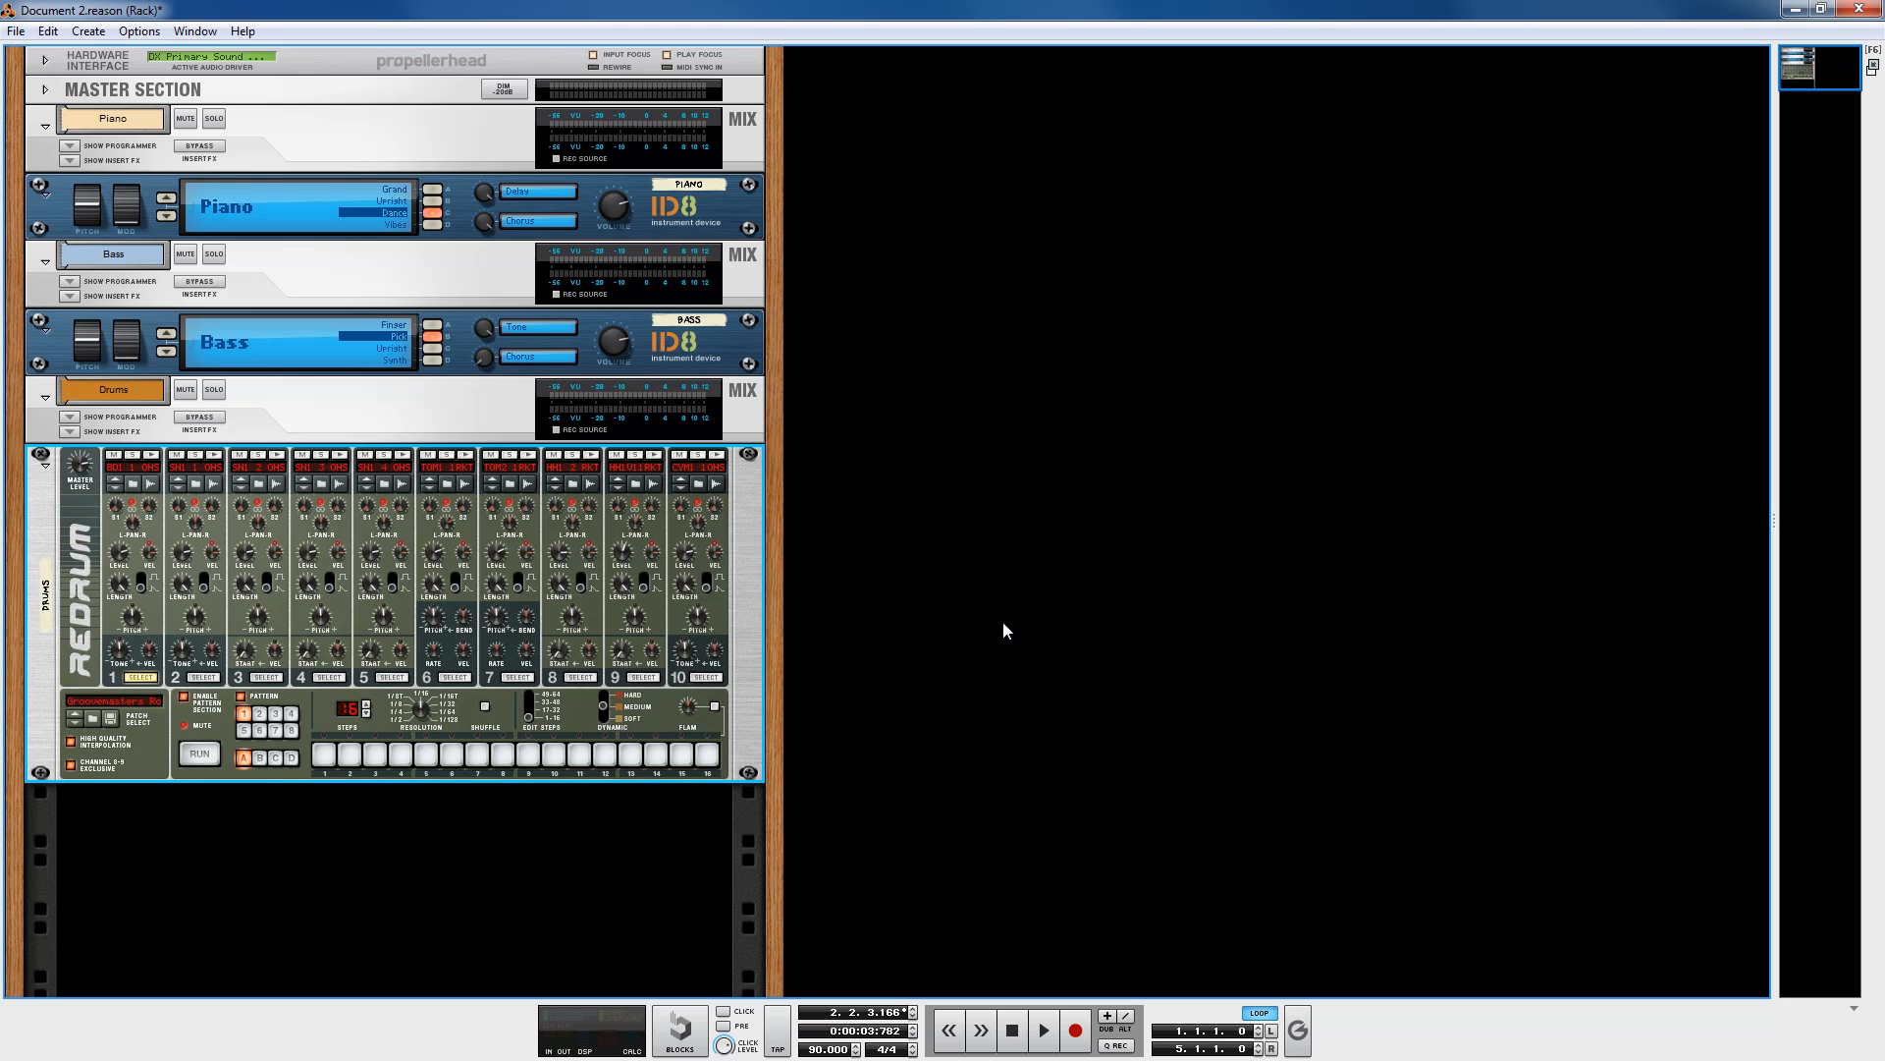
{"action": "left_click", "coordinate": [1026, 526]}
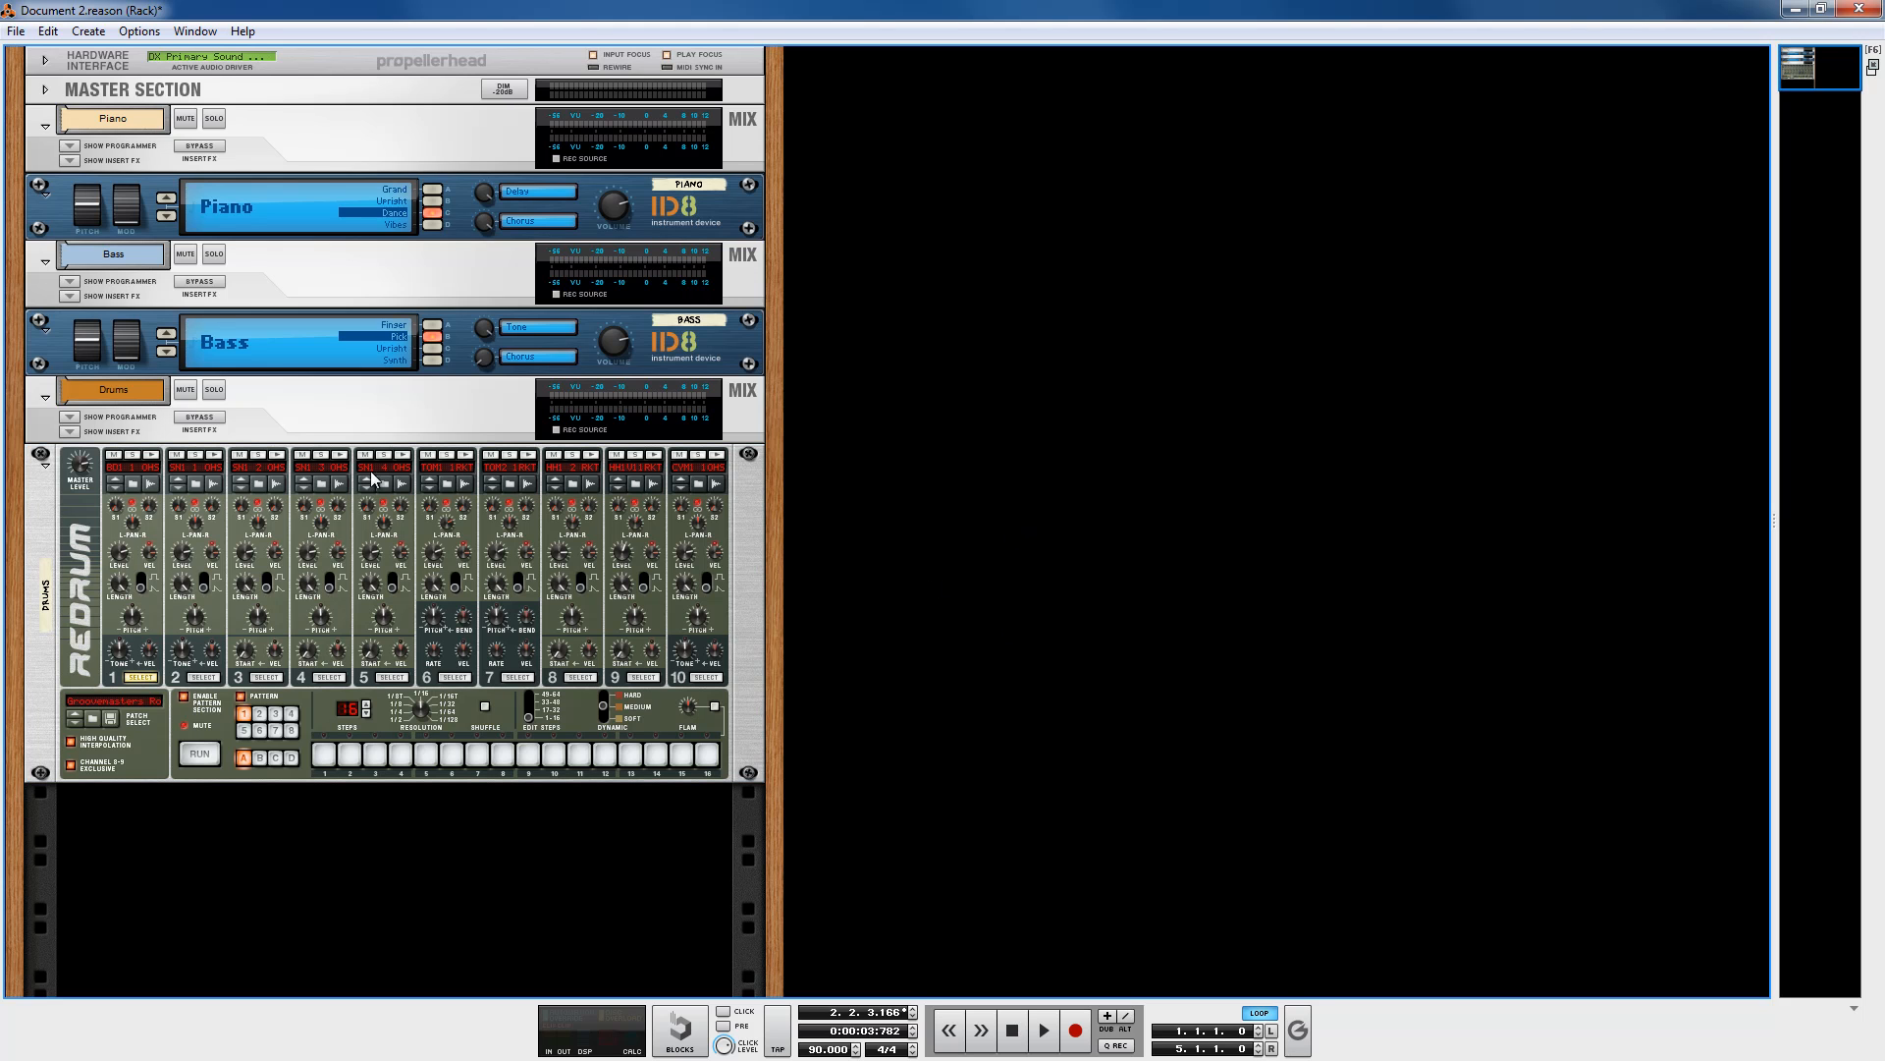
Step: Move the Redrum and its Drums mix channel into a separate rack column
{"action": "left_click", "coordinate": [54, 501]}
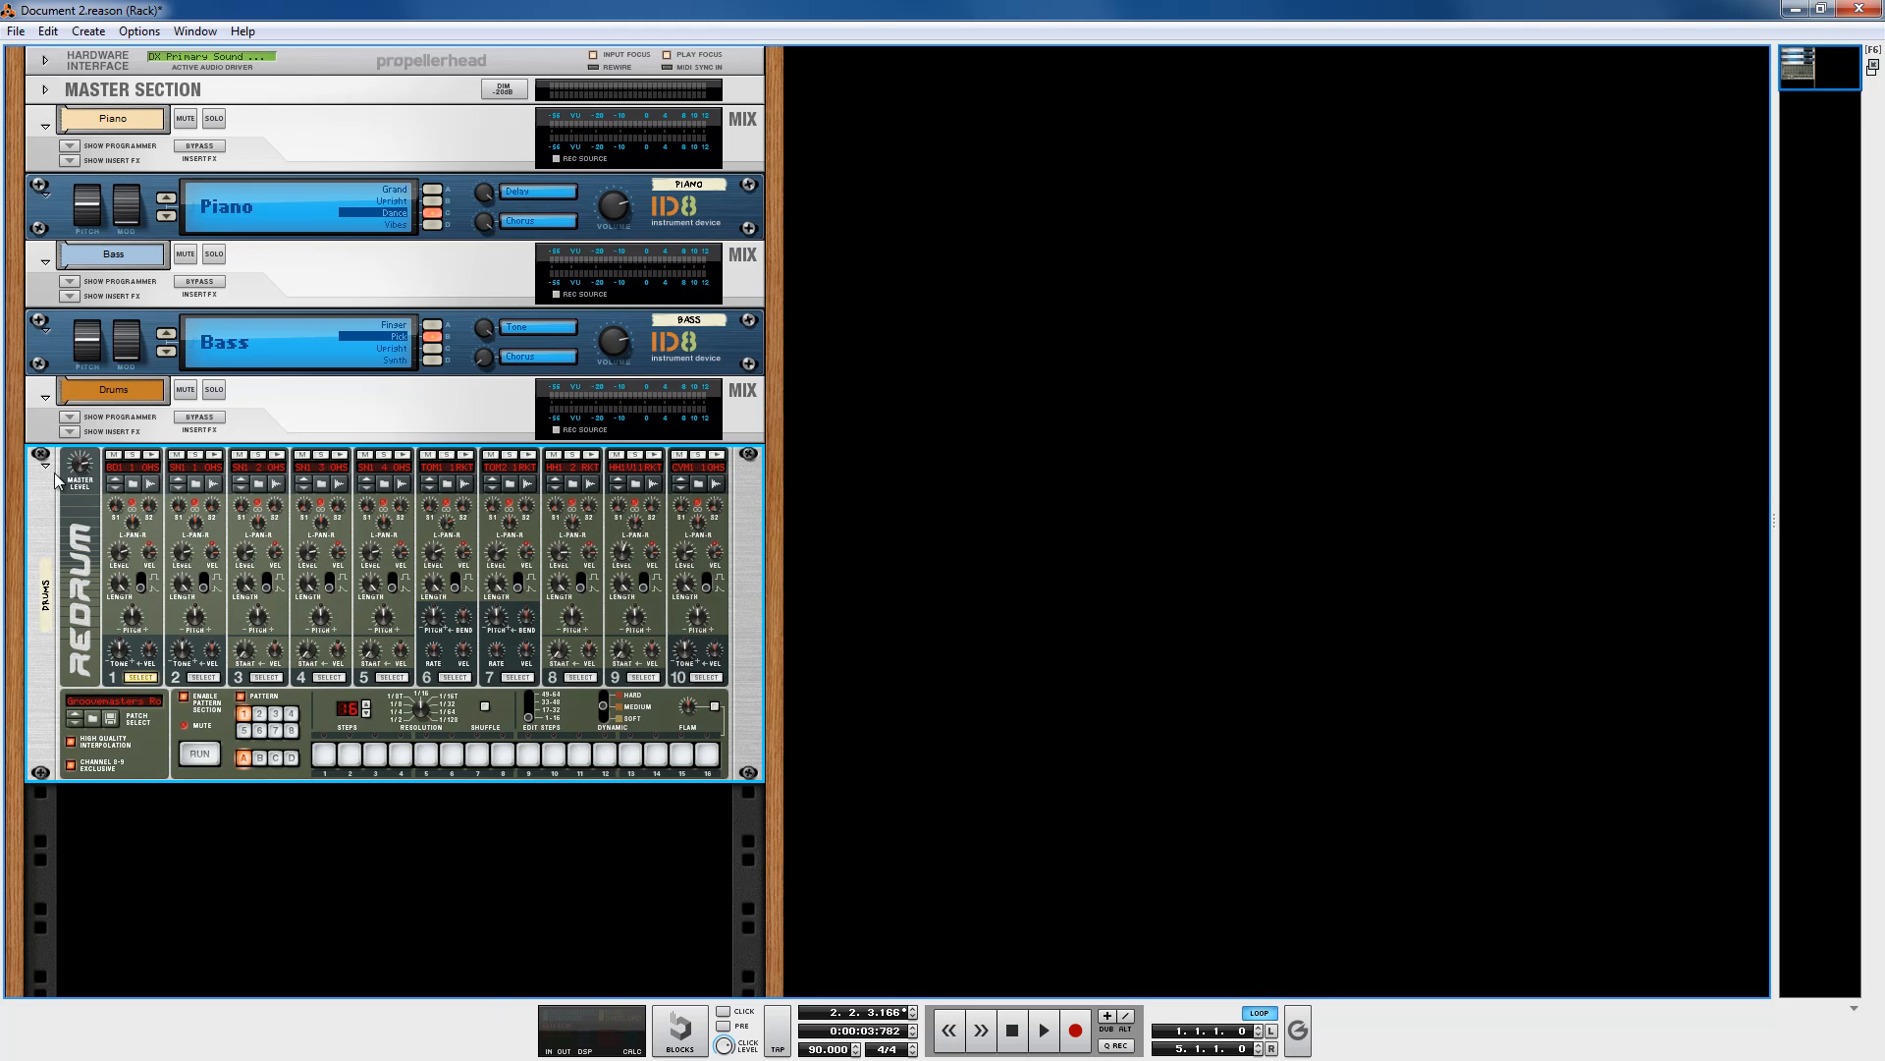
{"action": "left_click", "coordinate": [51, 432]}
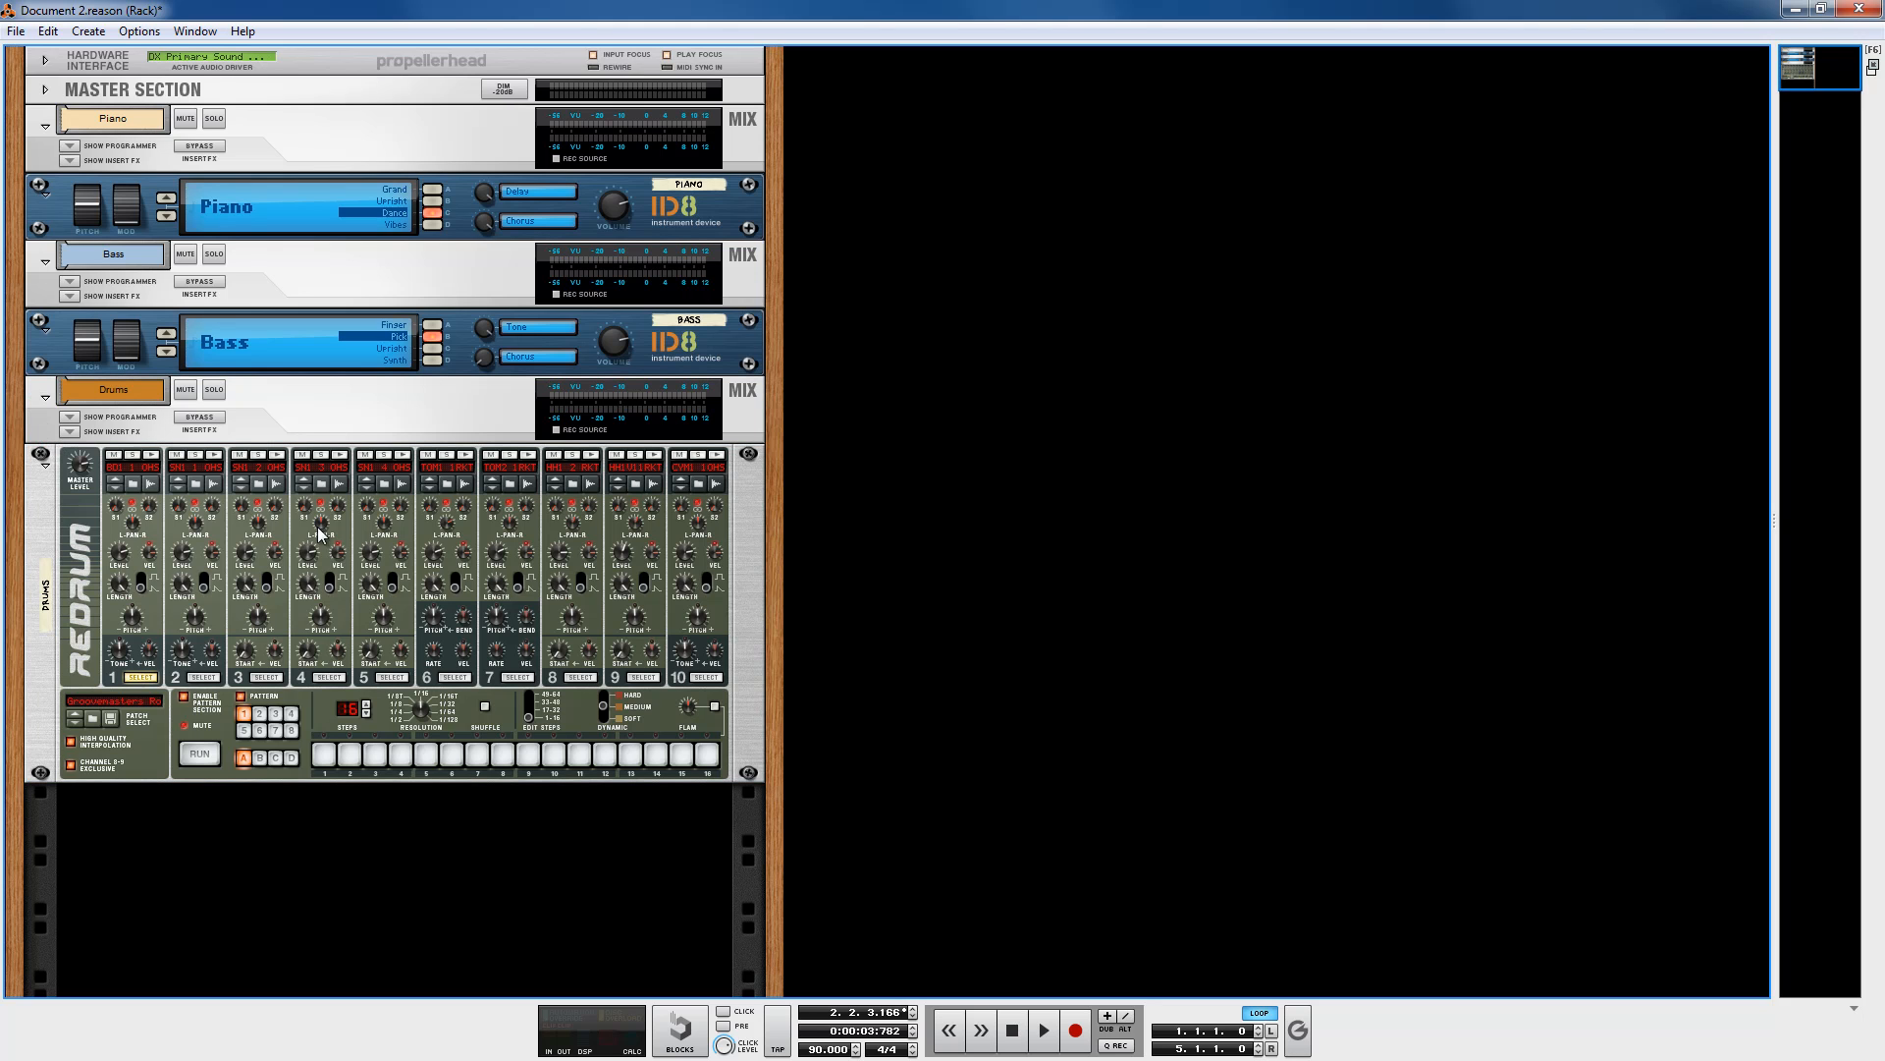
{"action": "left_click", "coordinate": [52, 506]}
{"action": "left_click", "coordinate": [42, 433], "text": "shift"}
{"action": "left_click_drag", "start_coordinate": [41, 433], "coordinate": [862, 271]}
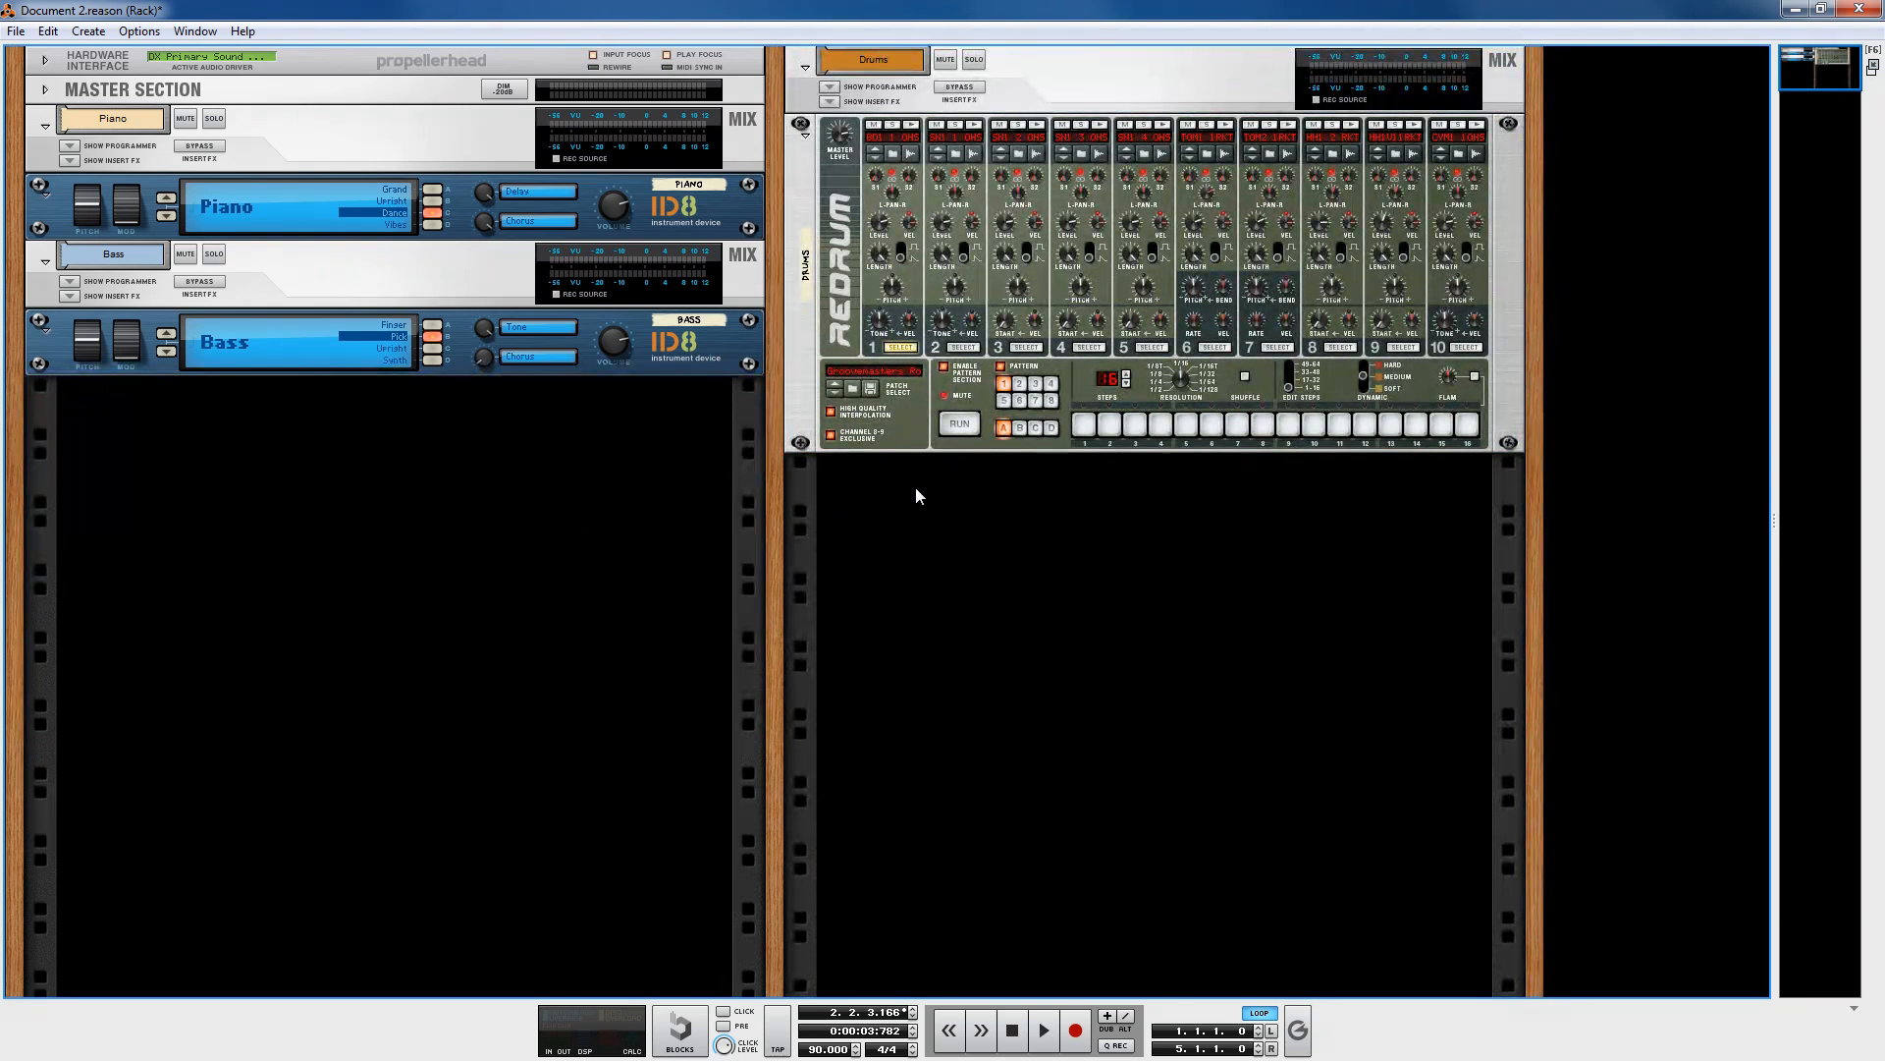
Step: Move the Bass ID8 and its mix channel into the second rack column beside the Piano
{"action": "left_click", "coordinate": [60, 346]}
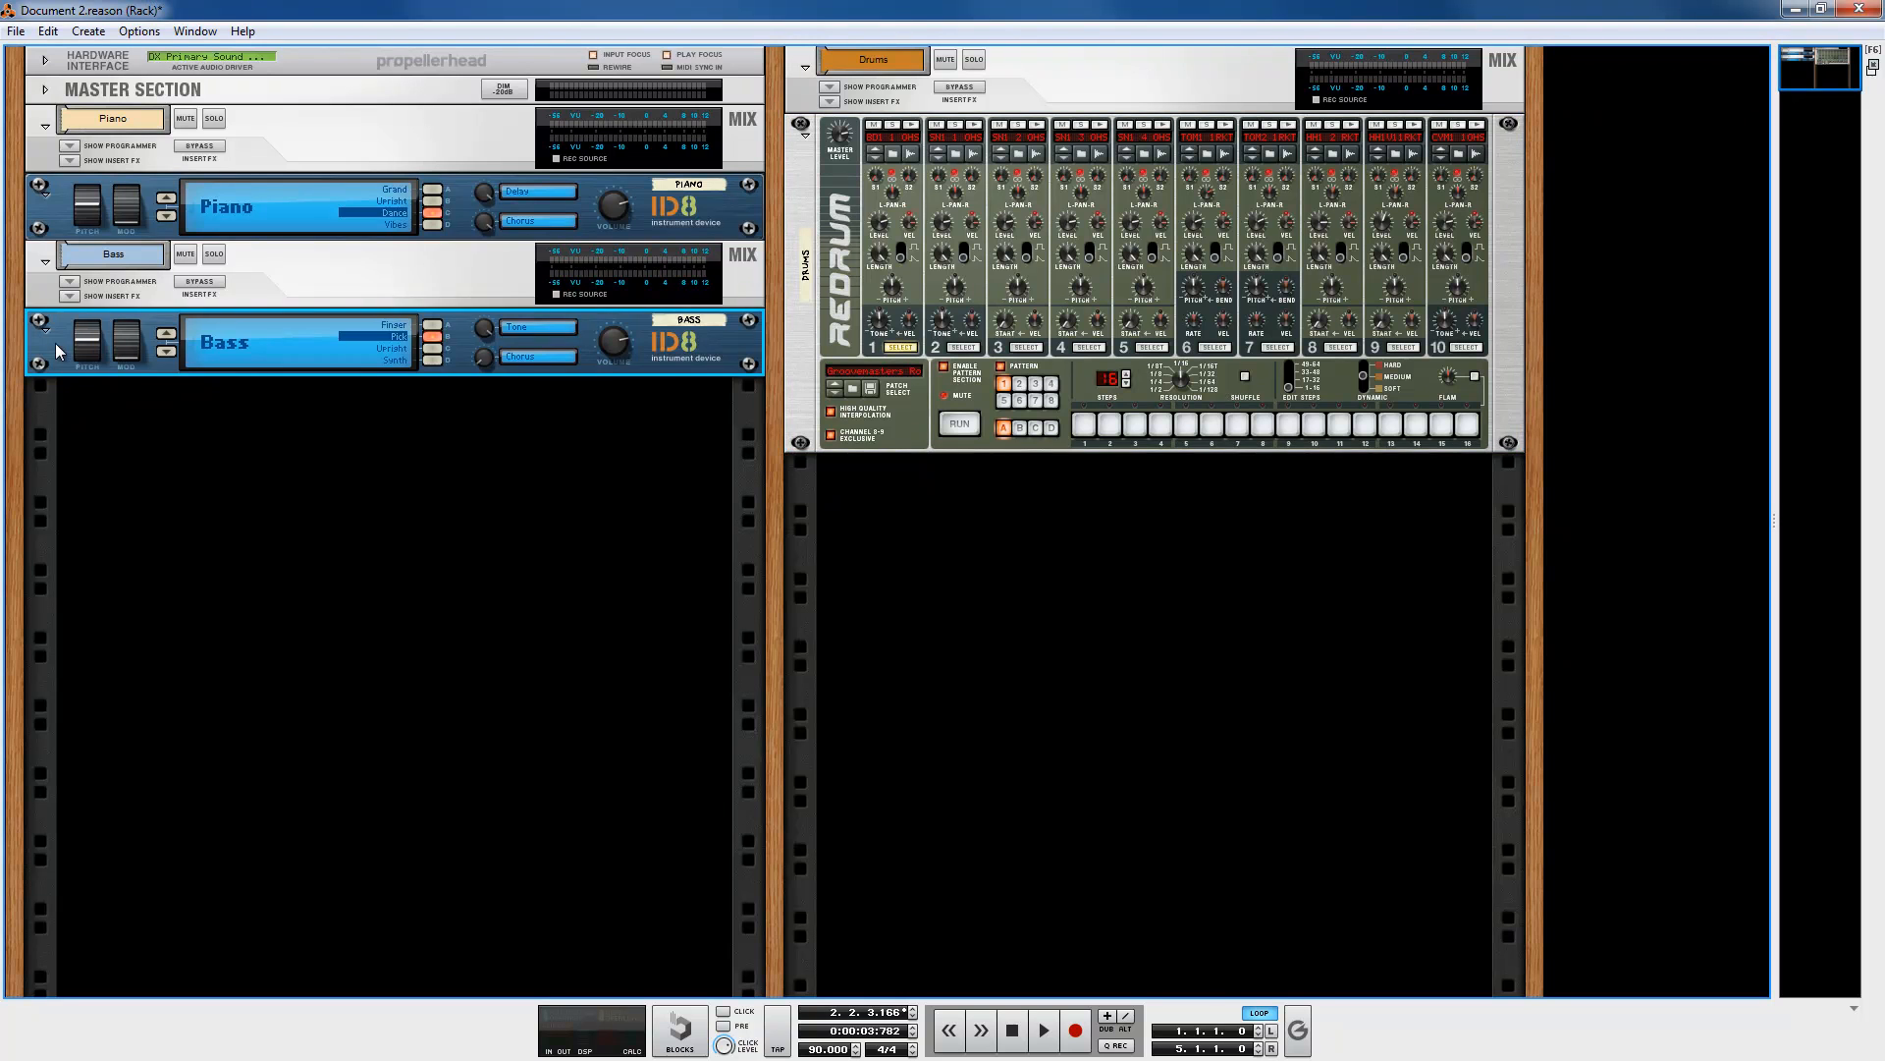
{"action": "left_click_drag", "start_coordinate": [69, 287], "coordinate": [777, 484]}
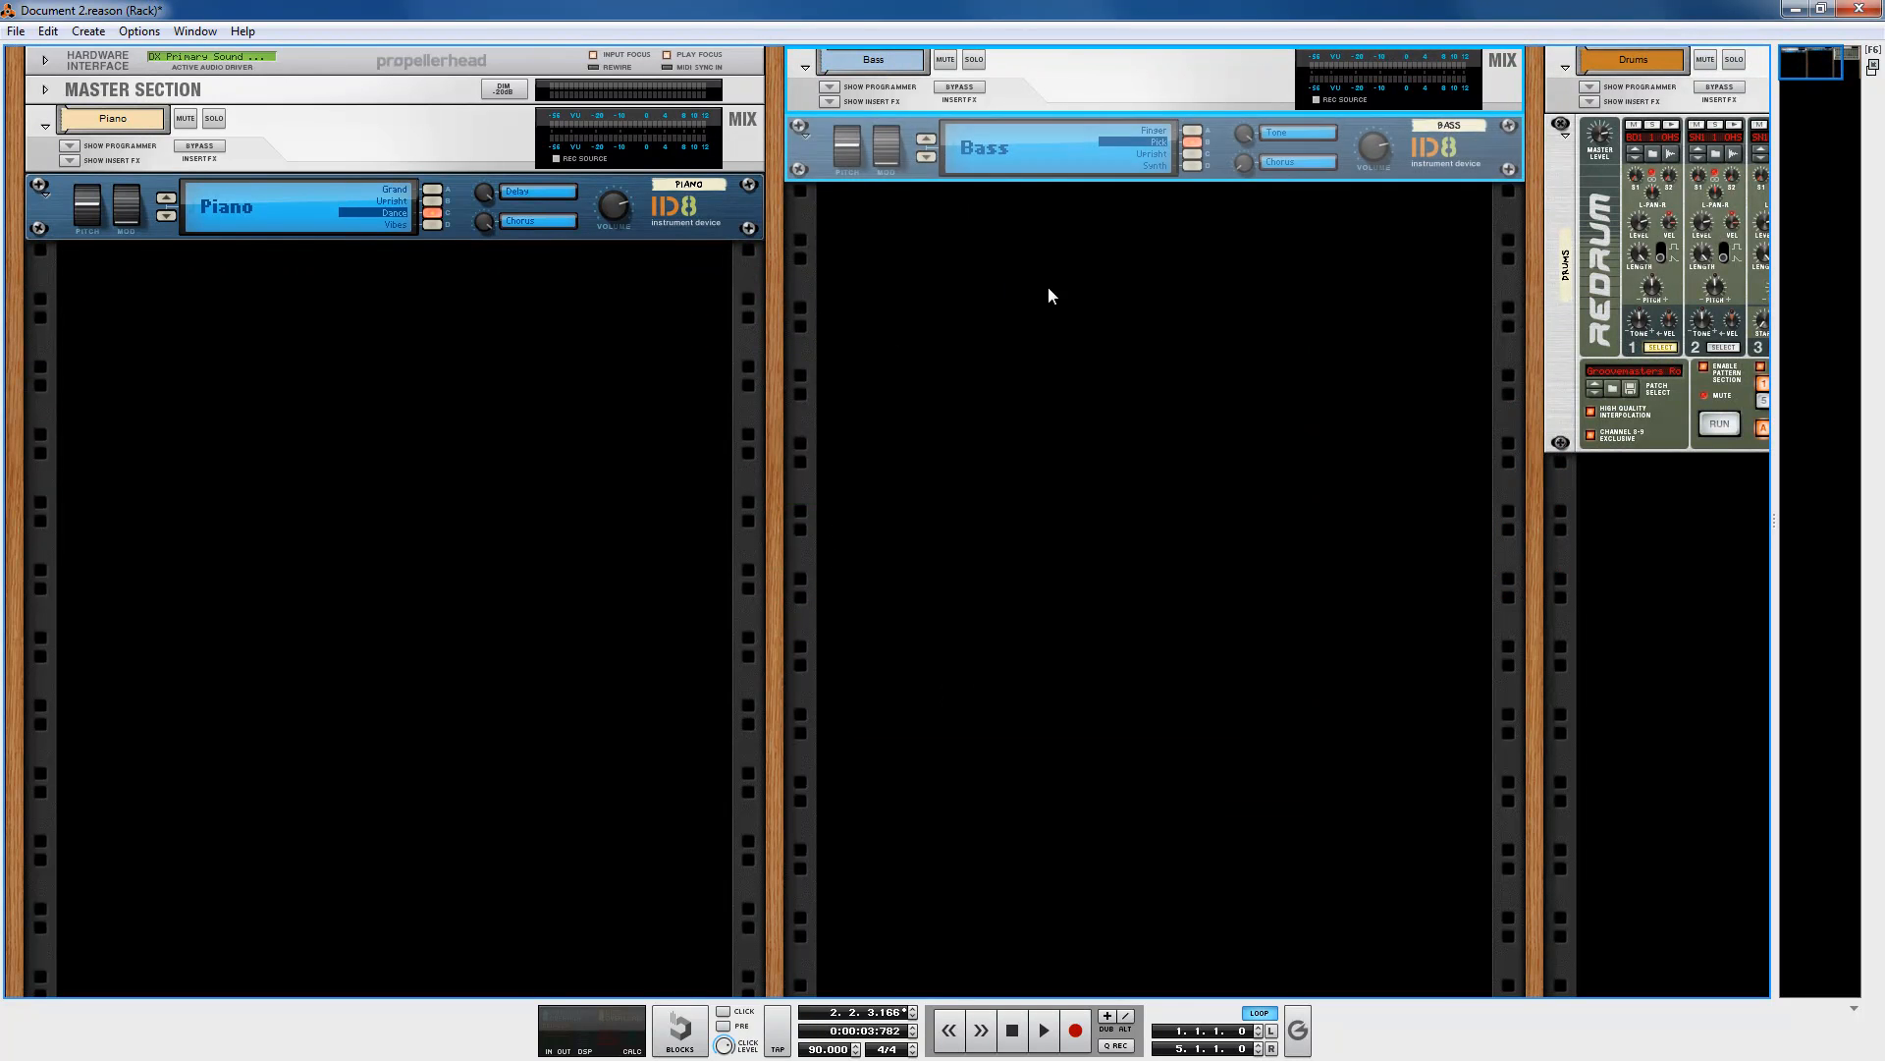
{"action": "mouse_move", "coordinate": [1818, 76]}
{"action": "left_mouse_down"}
{"action": "mouse_move", "coordinate": [1844, 76]}
{"action": "mouse_move", "coordinate": [1797, 76]}
{"action": "left_mouse_up"}
Step: Flip the rack to inspect the cable connections on the back, then return to the front view
{"action": "left_click", "coordinate": [1248, 395]}
{"action": "key", "text": "Tab"}
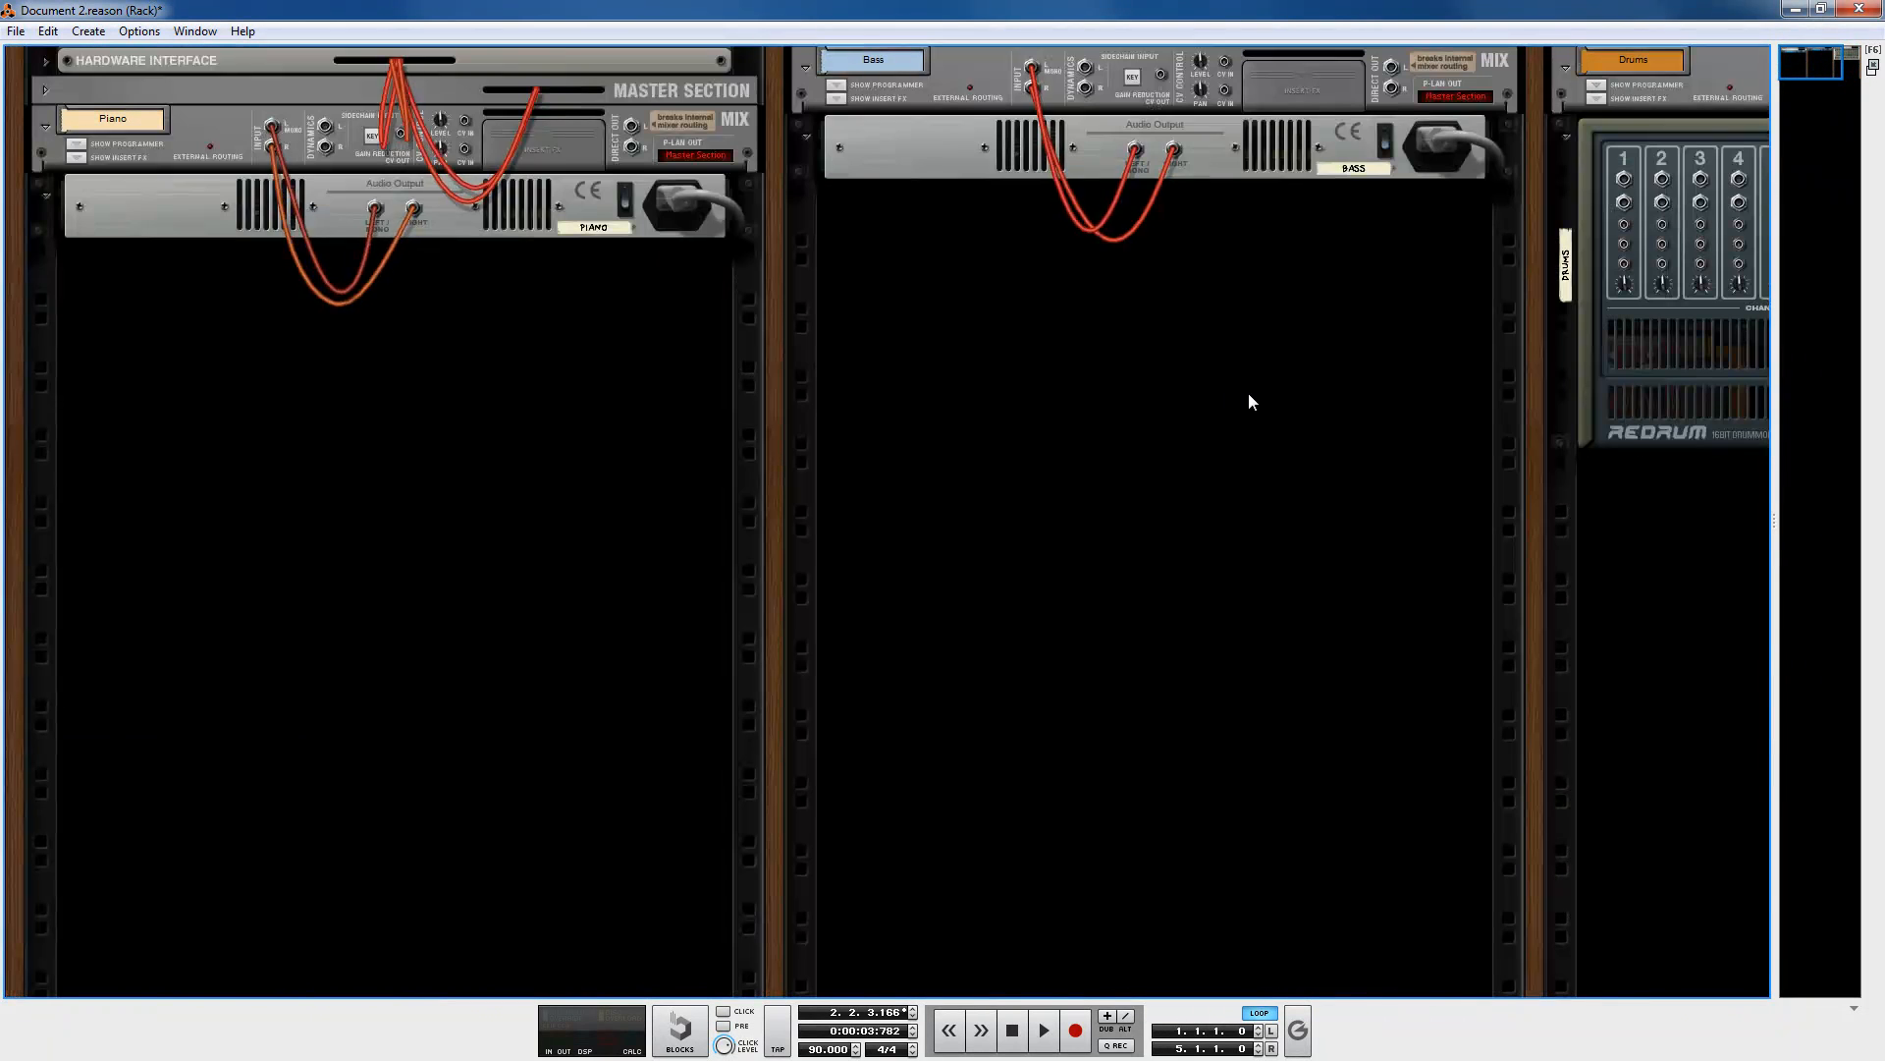
{"action": "mouse_move", "coordinate": [1800, 62]}
{"action": "left_mouse_down"}
{"action": "mouse_move", "coordinate": [1823, 68]}
{"action": "mouse_move", "coordinate": [1793, 71]}
{"action": "left_mouse_up"}
{"action": "key", "text": "Tab"}
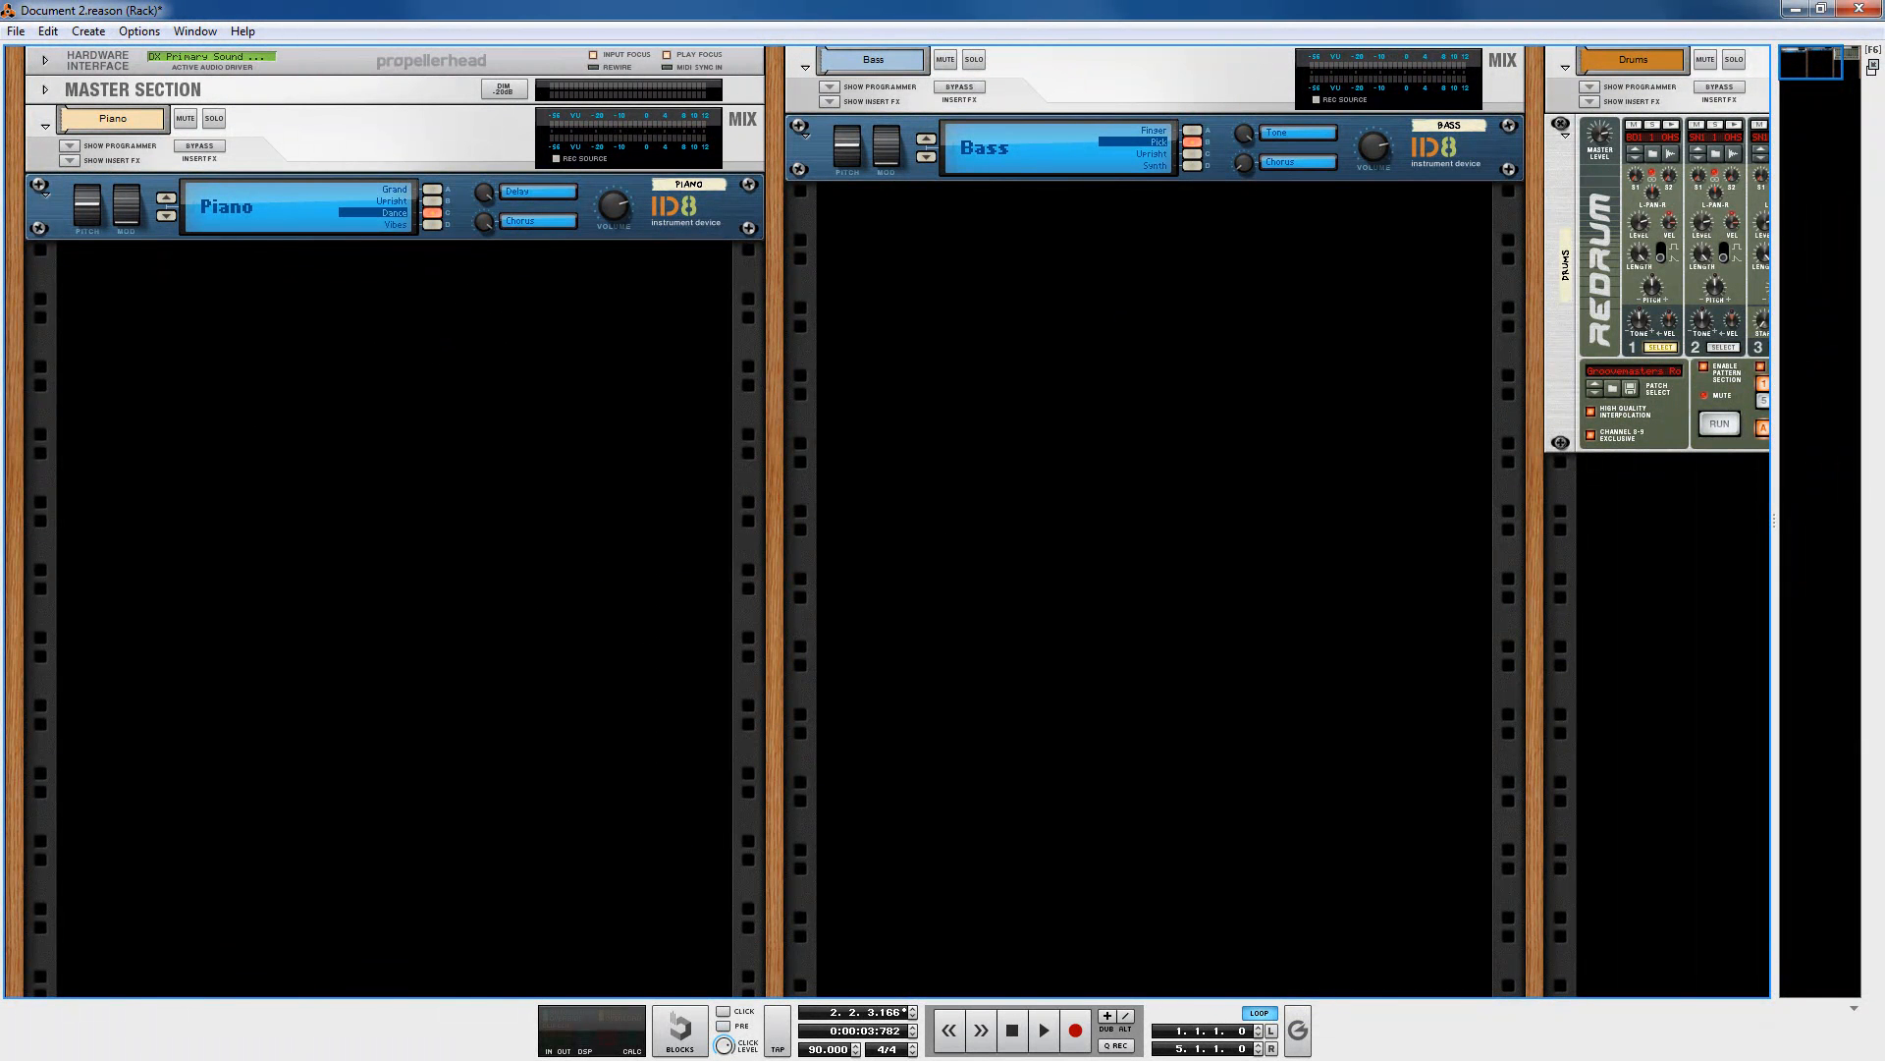
{"action": "key", "text": "alt+Tab"}
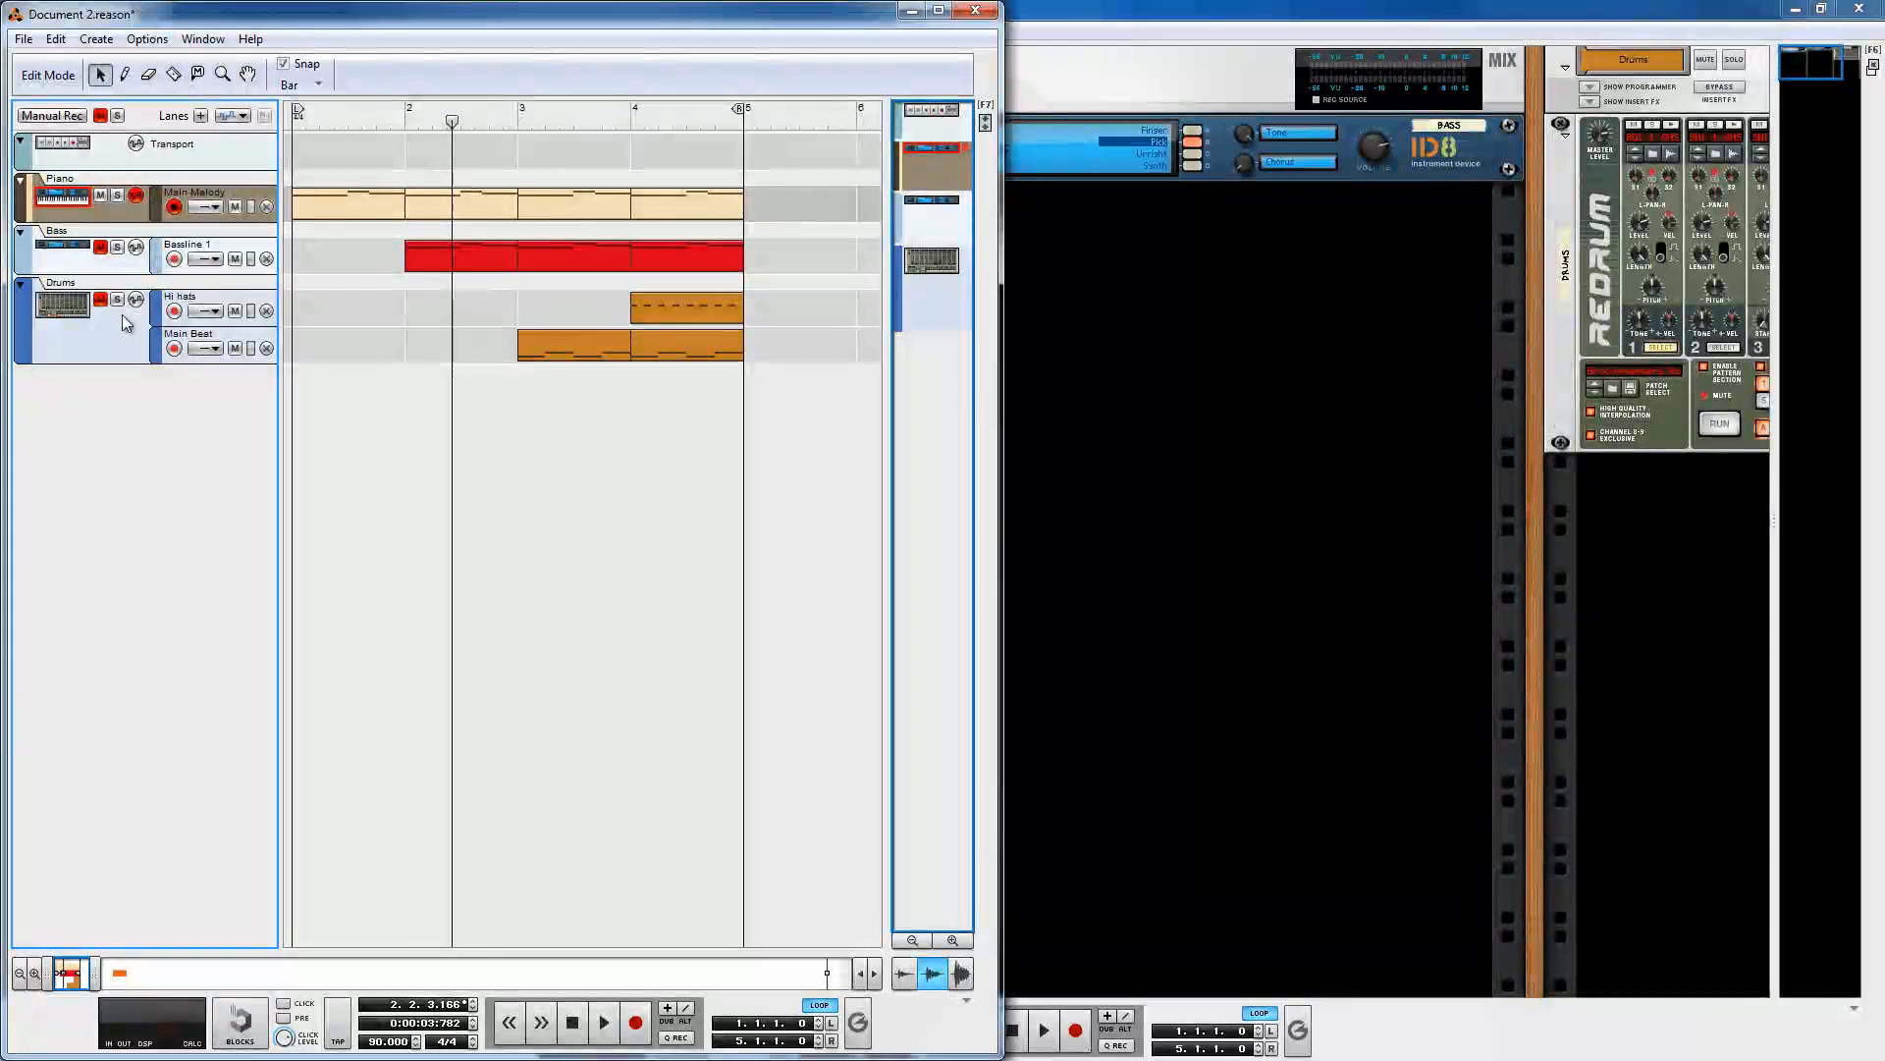
{"action": "left_click", "coordinate": [1153, 383]}
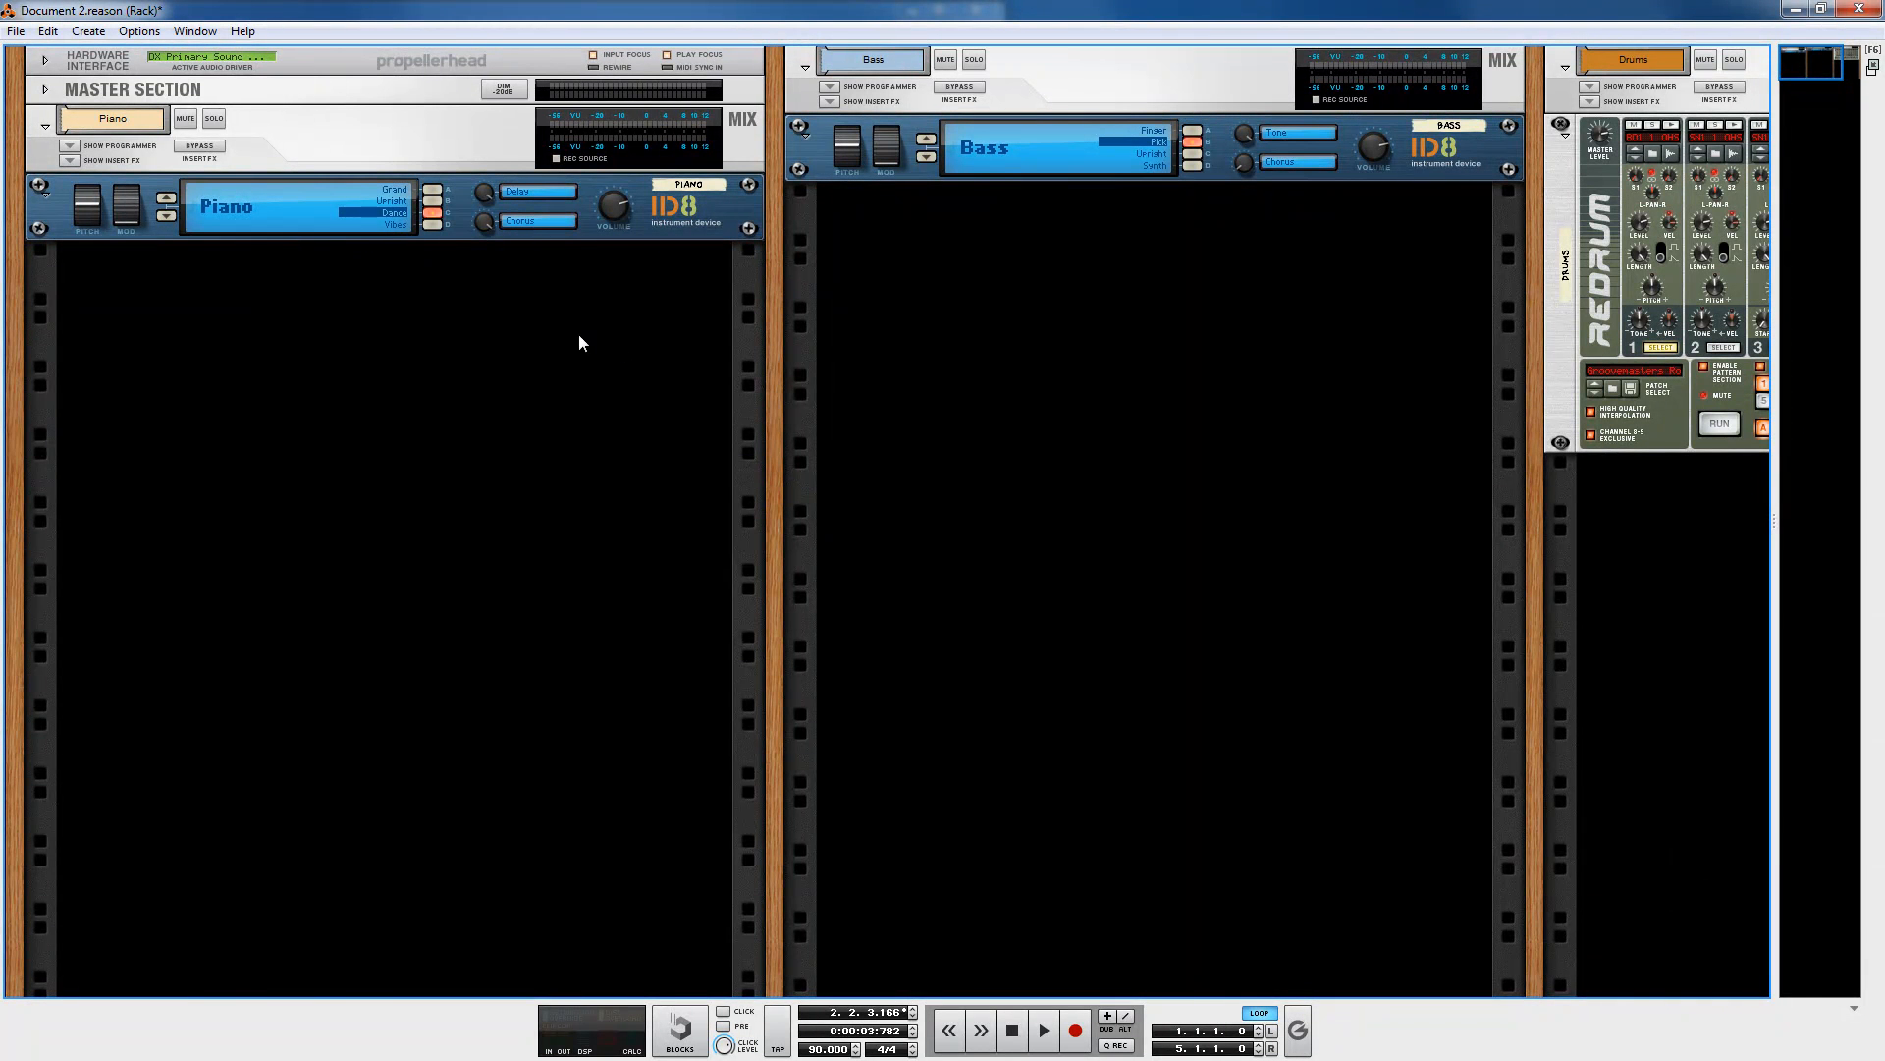
Step: Select the Piano ID8's Grand sound
{"action": "left_click", "coordinate": [432, 188]}
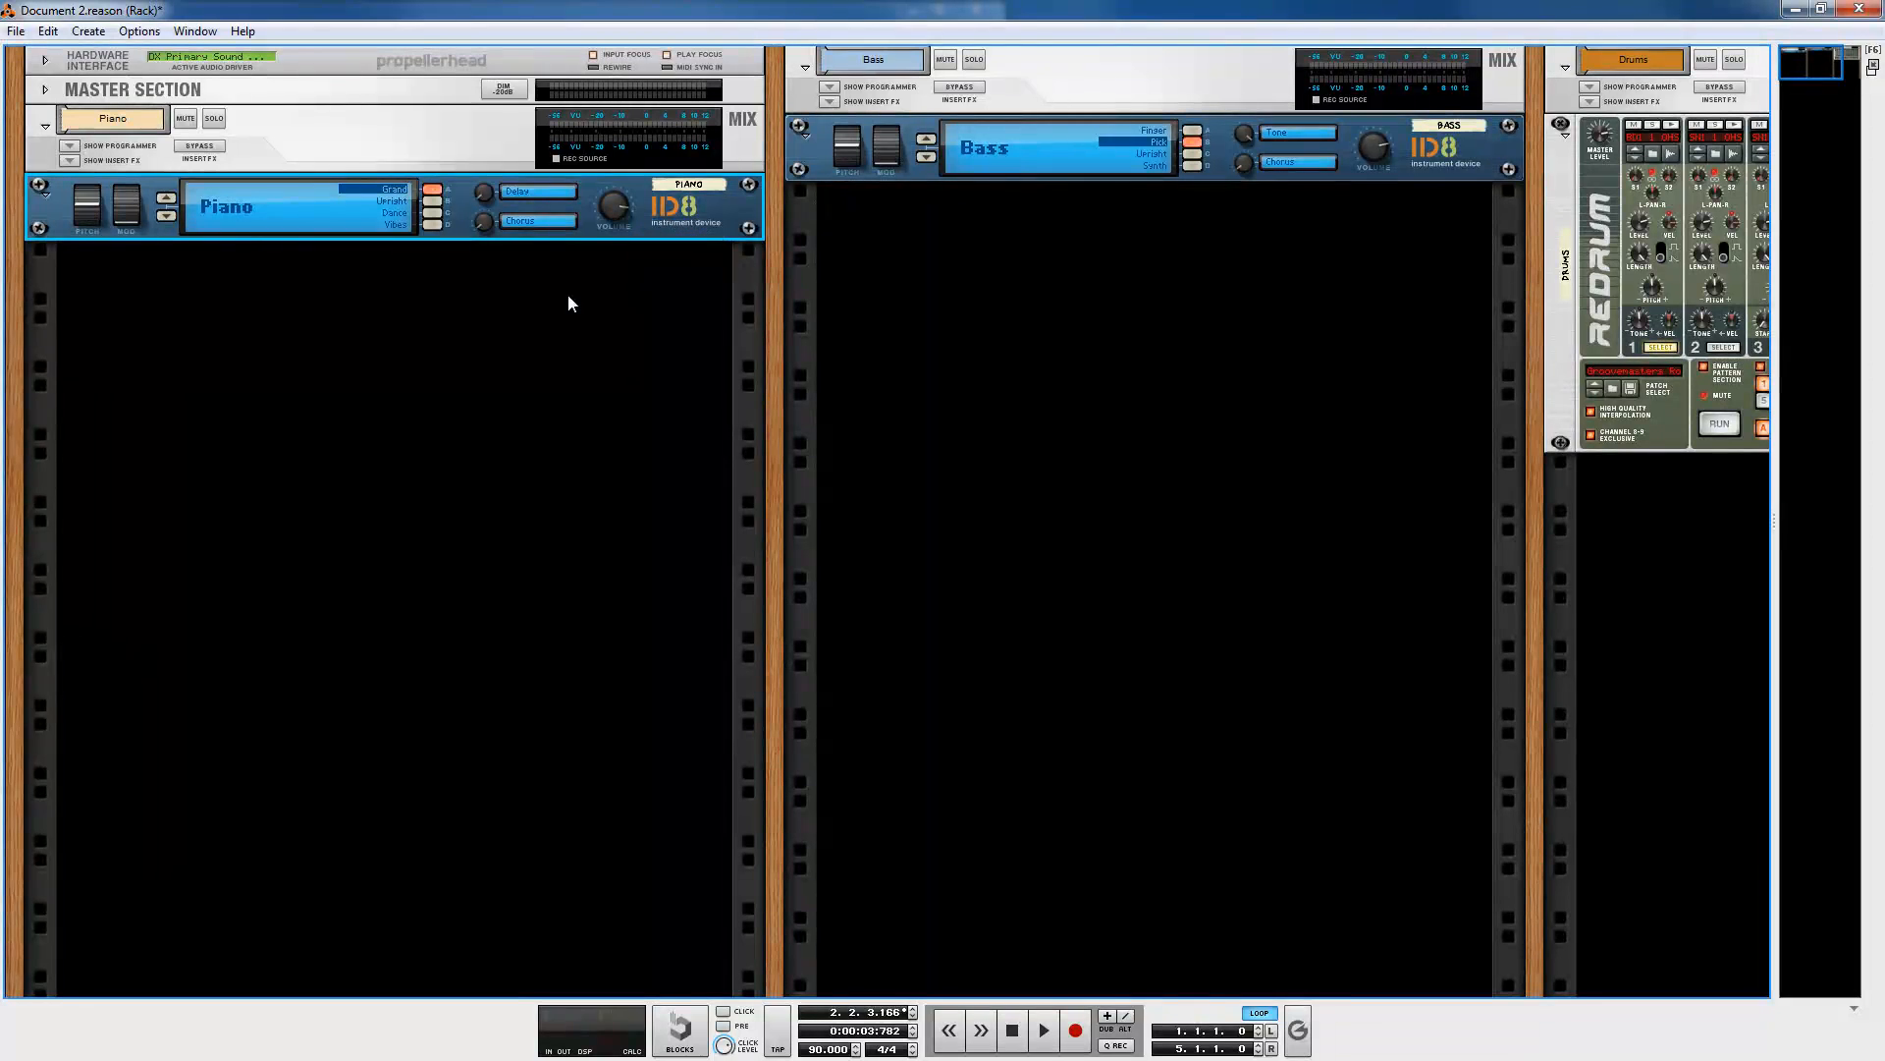
{"action": "left_click", "coordinate": [461, 370]}
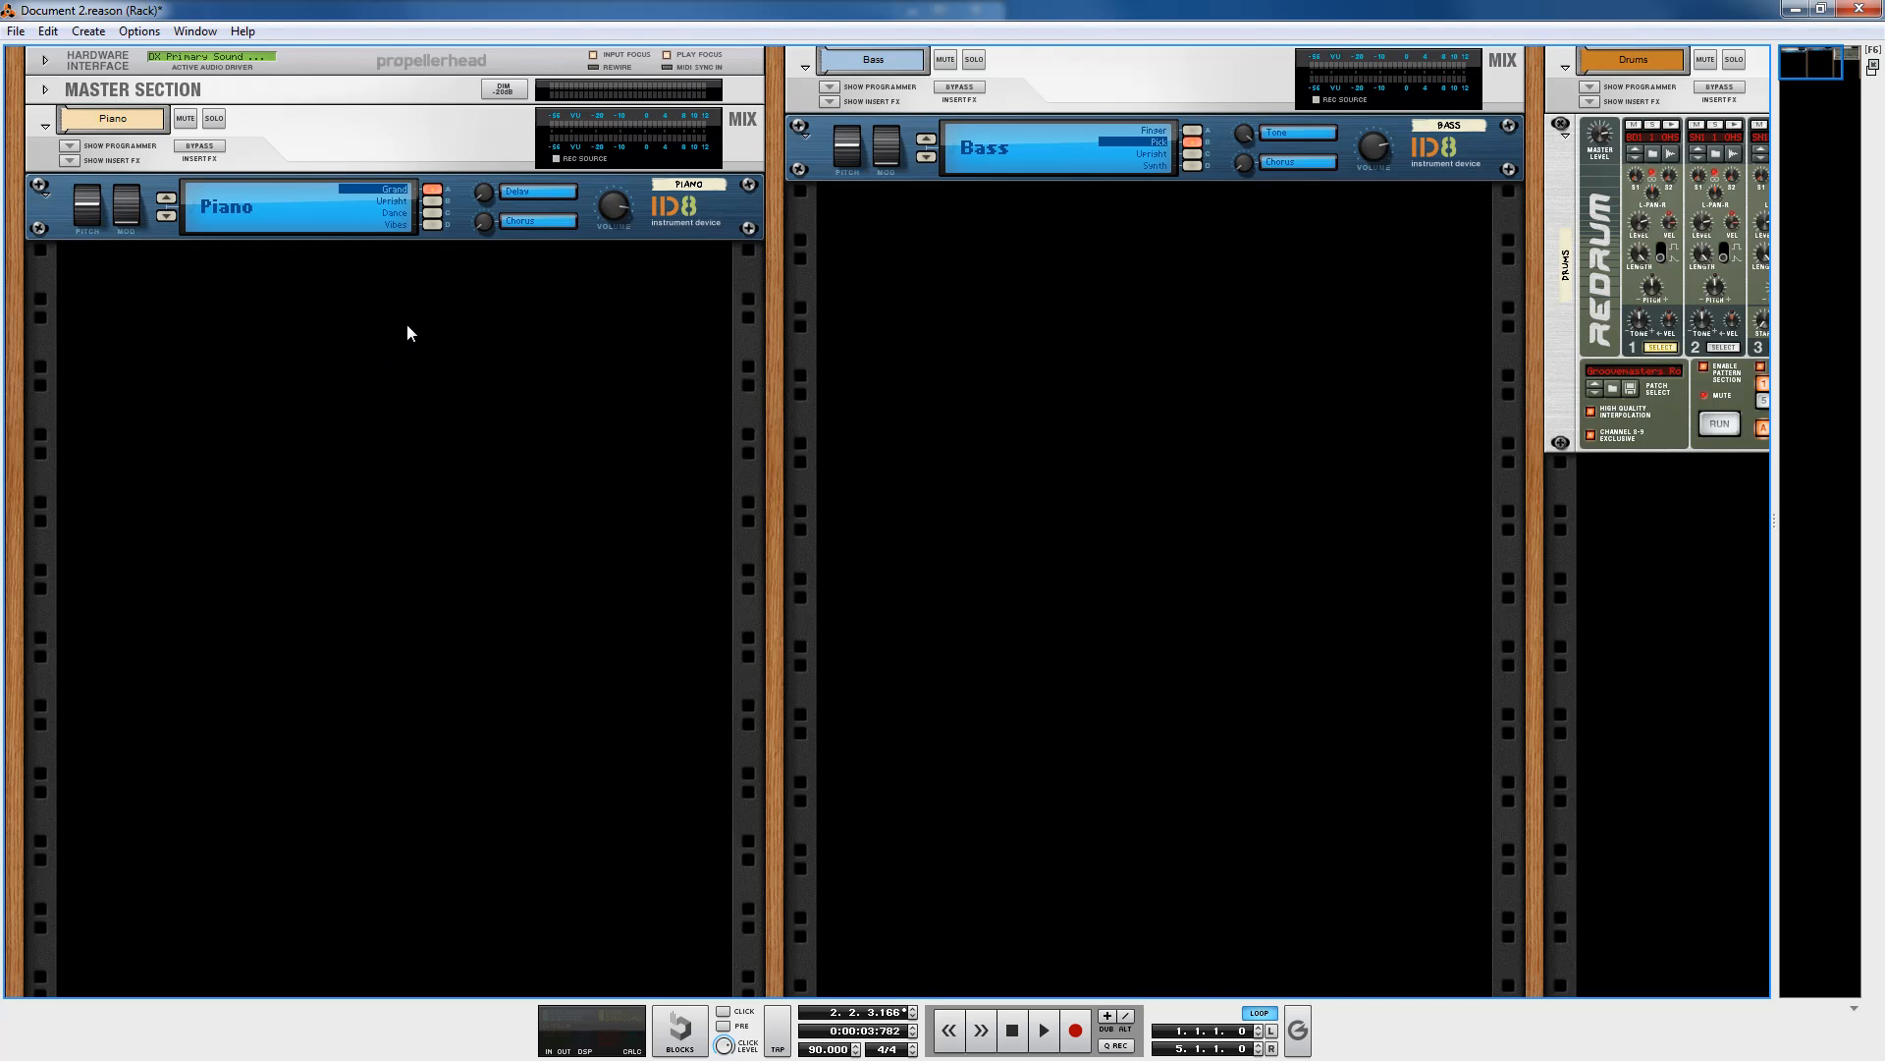
Step: Create an RV-7 Digital Reverb in the empty rack space below the Piano ID8
{"action": "right_click", "coordinate": [477, 330]}
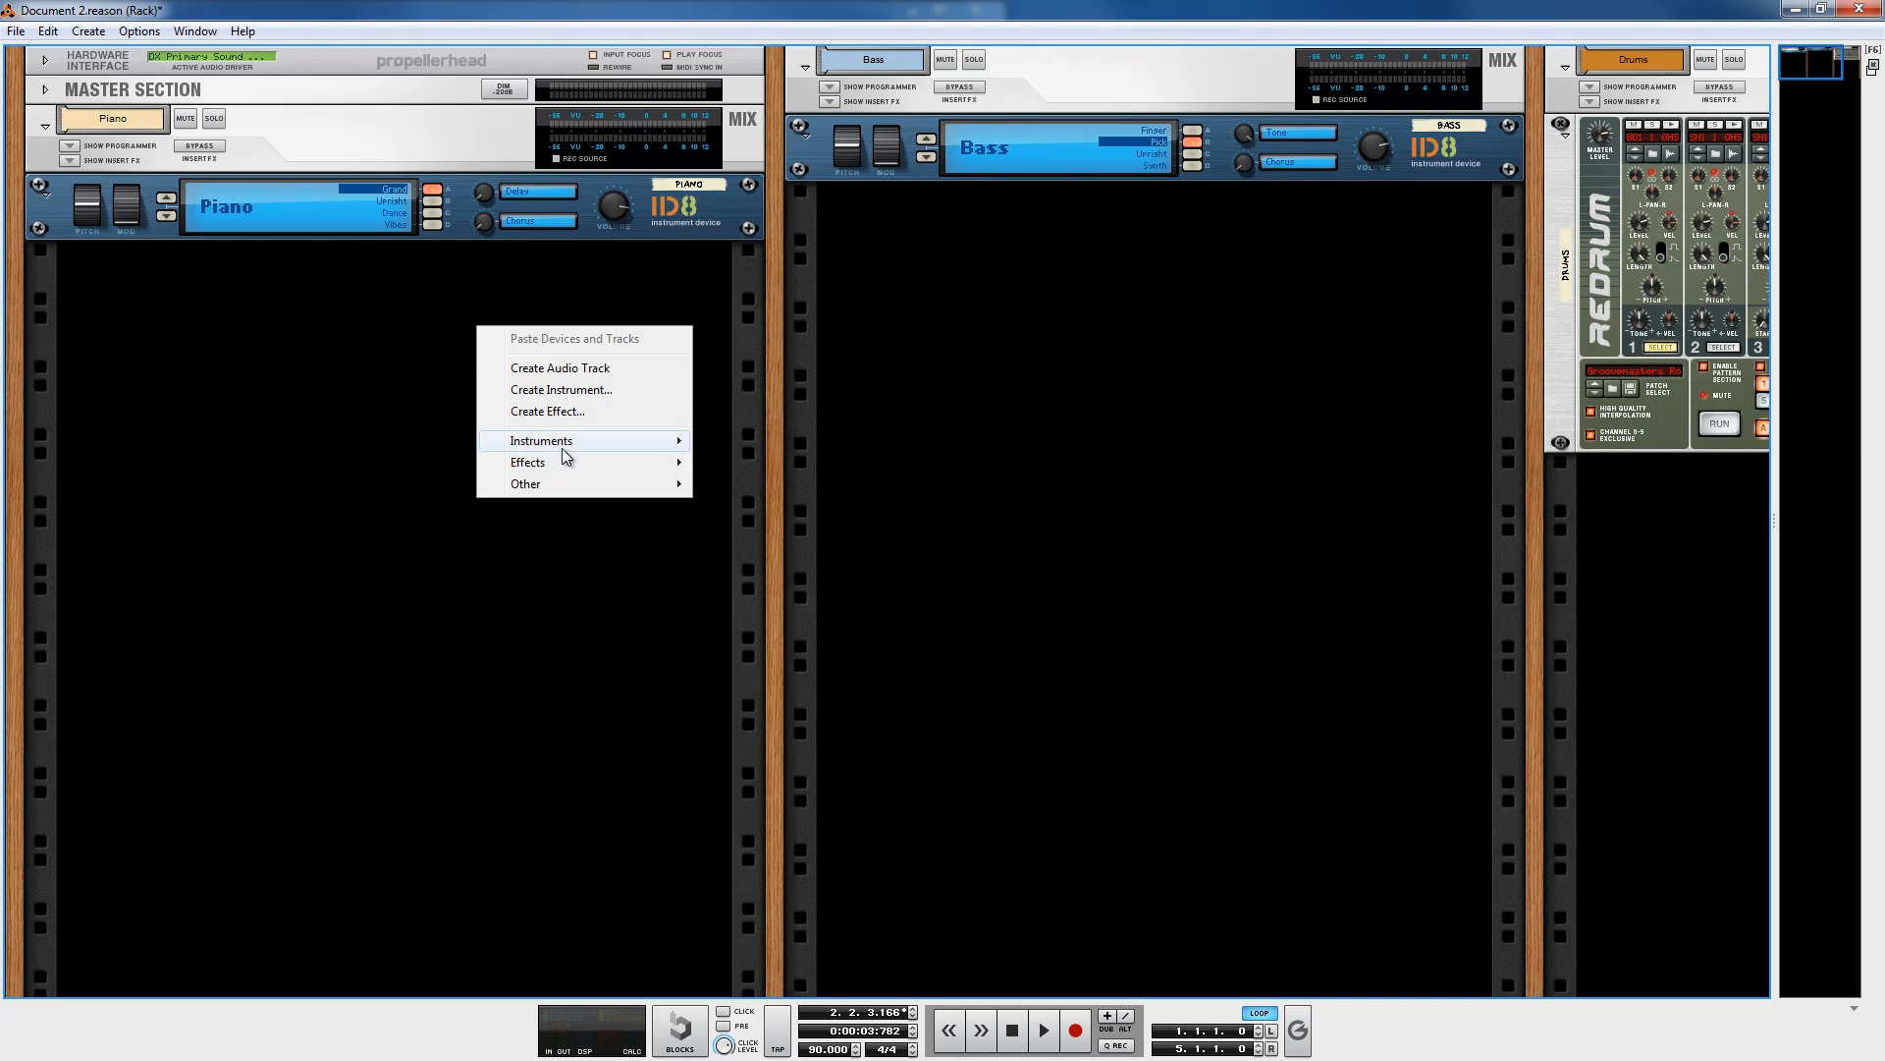
{"action": "mouse_move", "coordinate": [567, 461]}
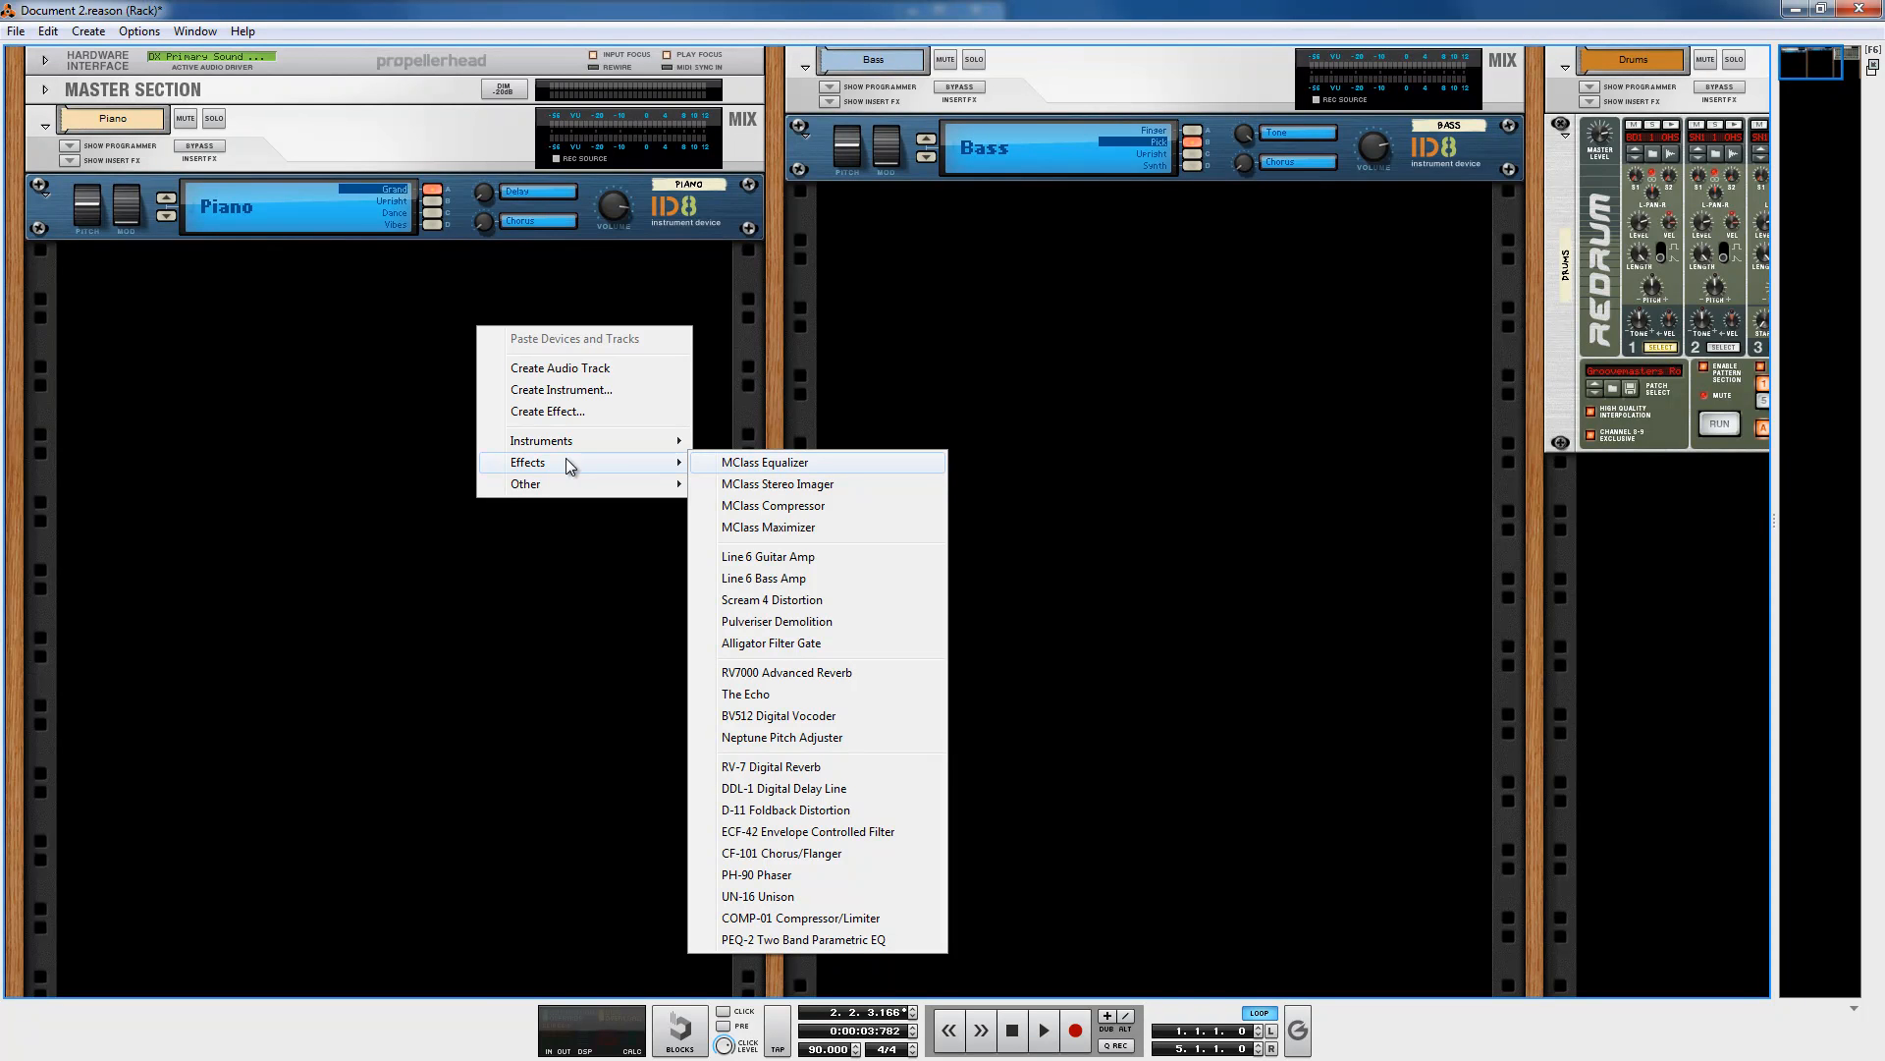
{"action": "left_click", "coordinate": [840, 768]}
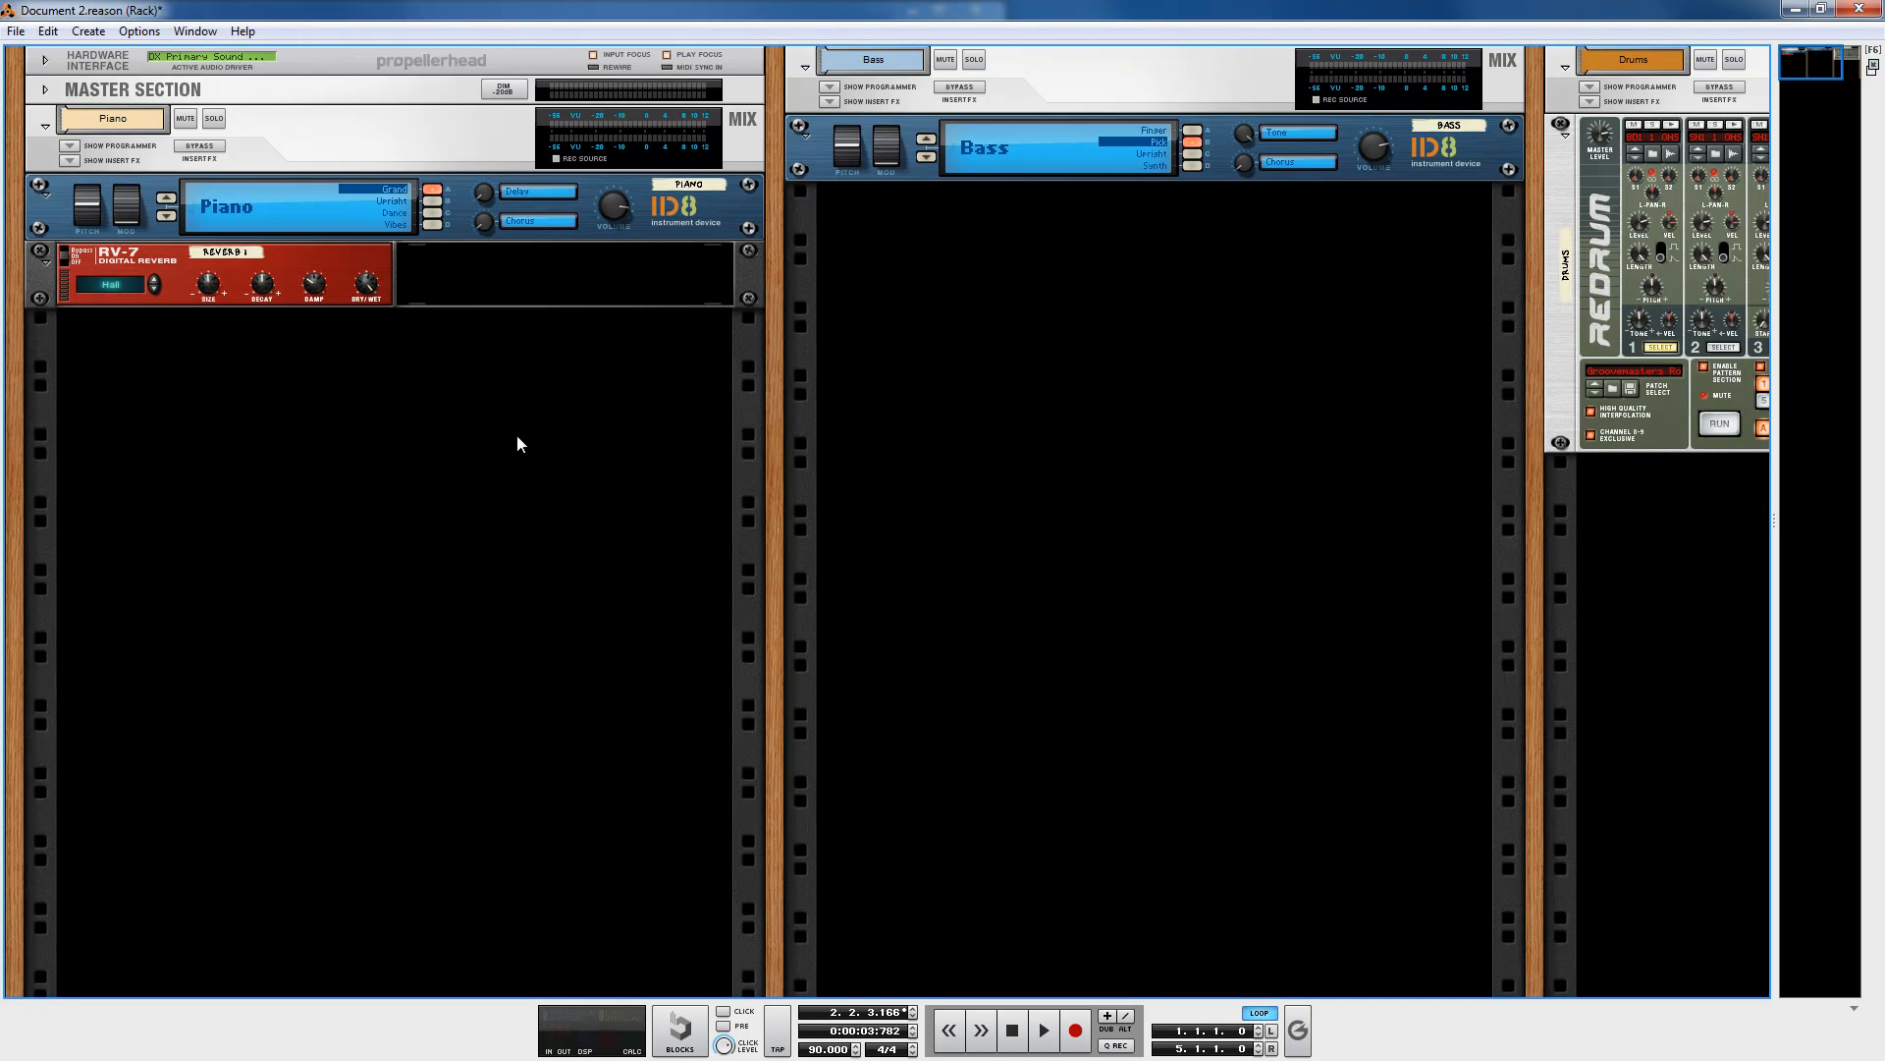
Step: Flip the rack to the back and move the RV-7 above the Piano ID8's Audio Output
{"action": "key", "text": "Tab"}
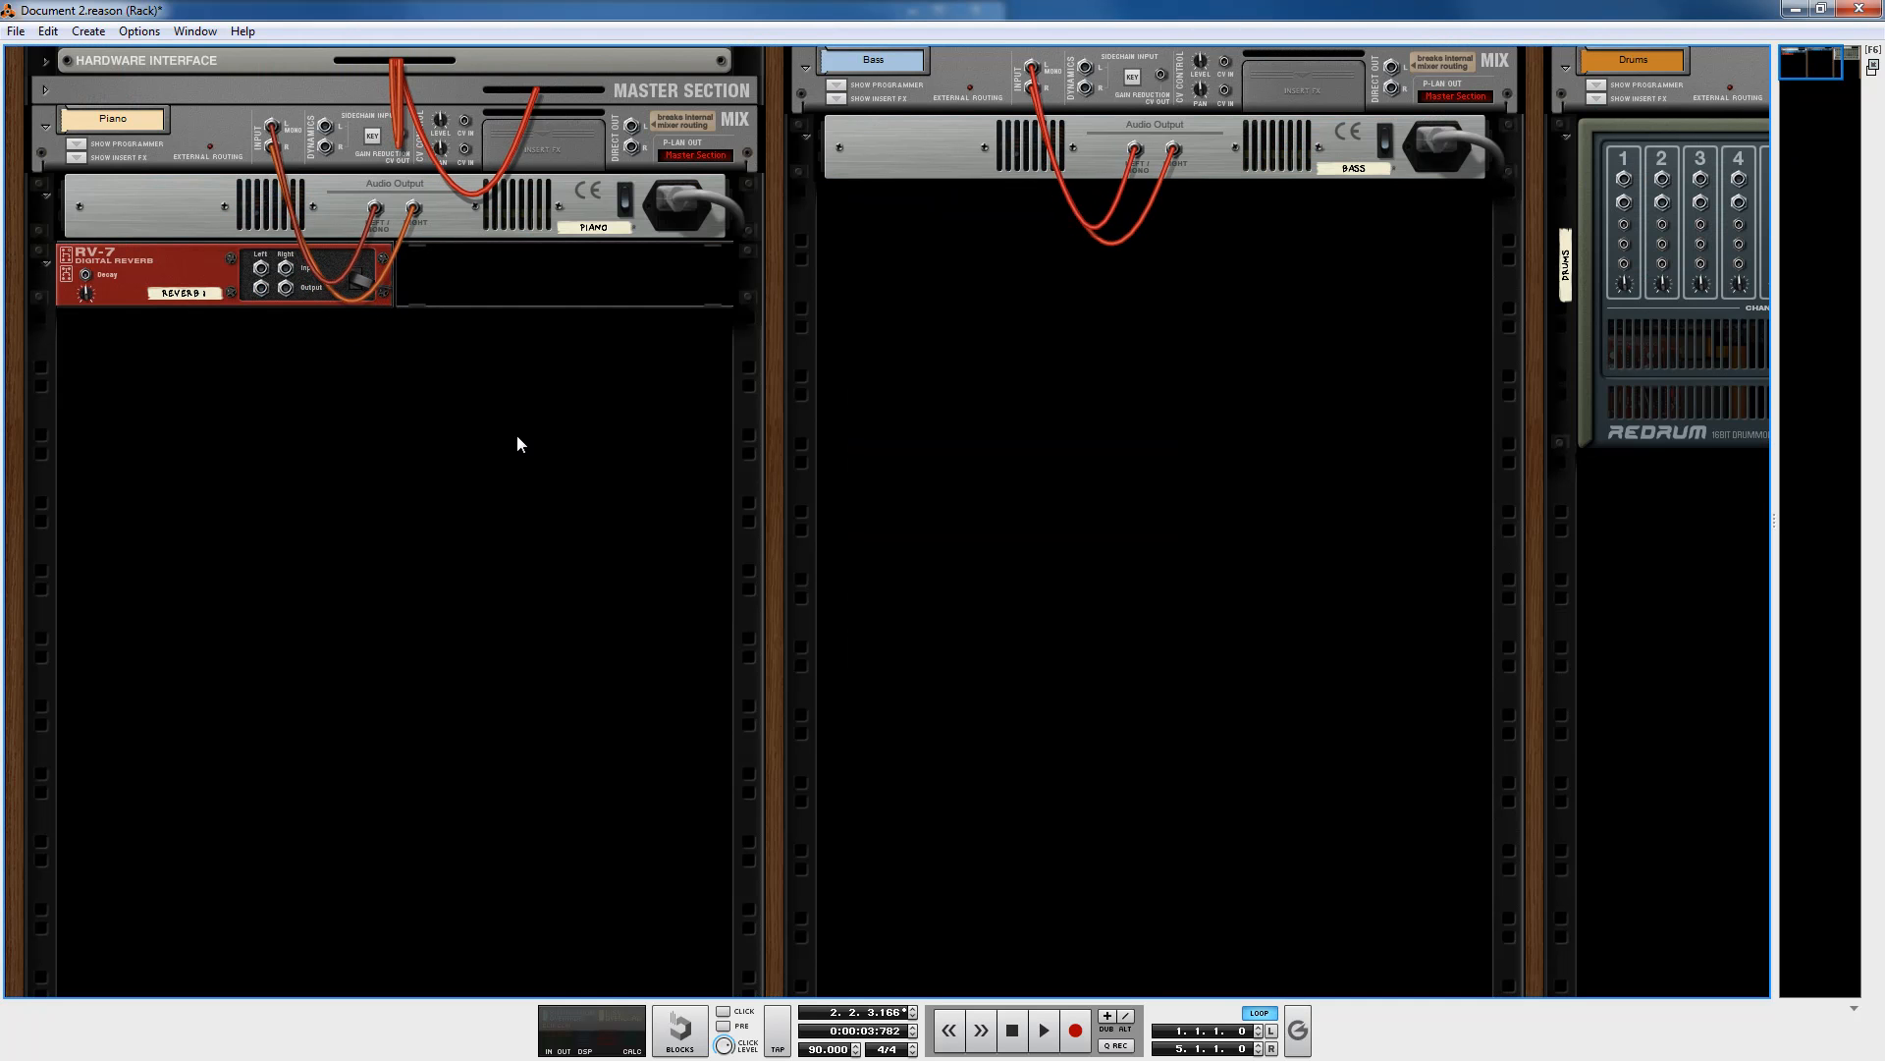
{"action": "left_click", "coordinate": [173, 272]}
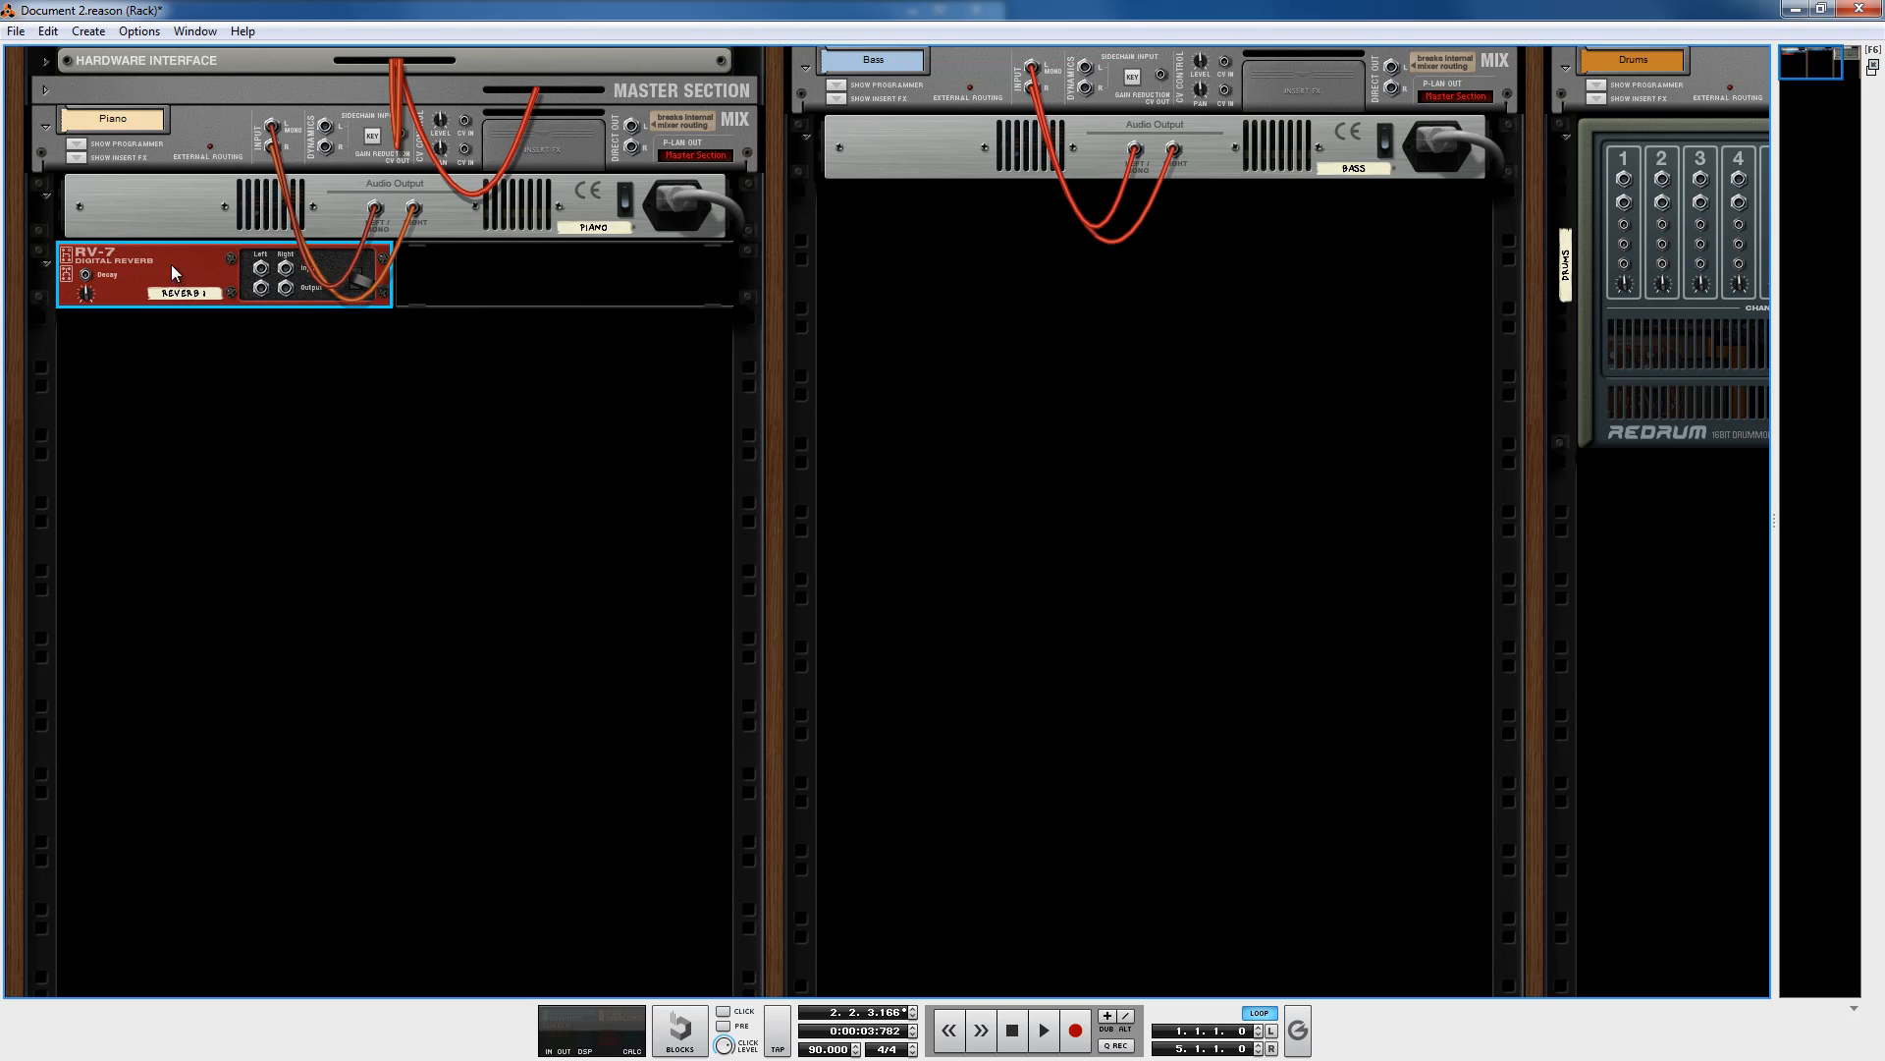
{"action": "left_click_drag", "start_coordinate": [187, 263], "coordinate": [199, 195]}
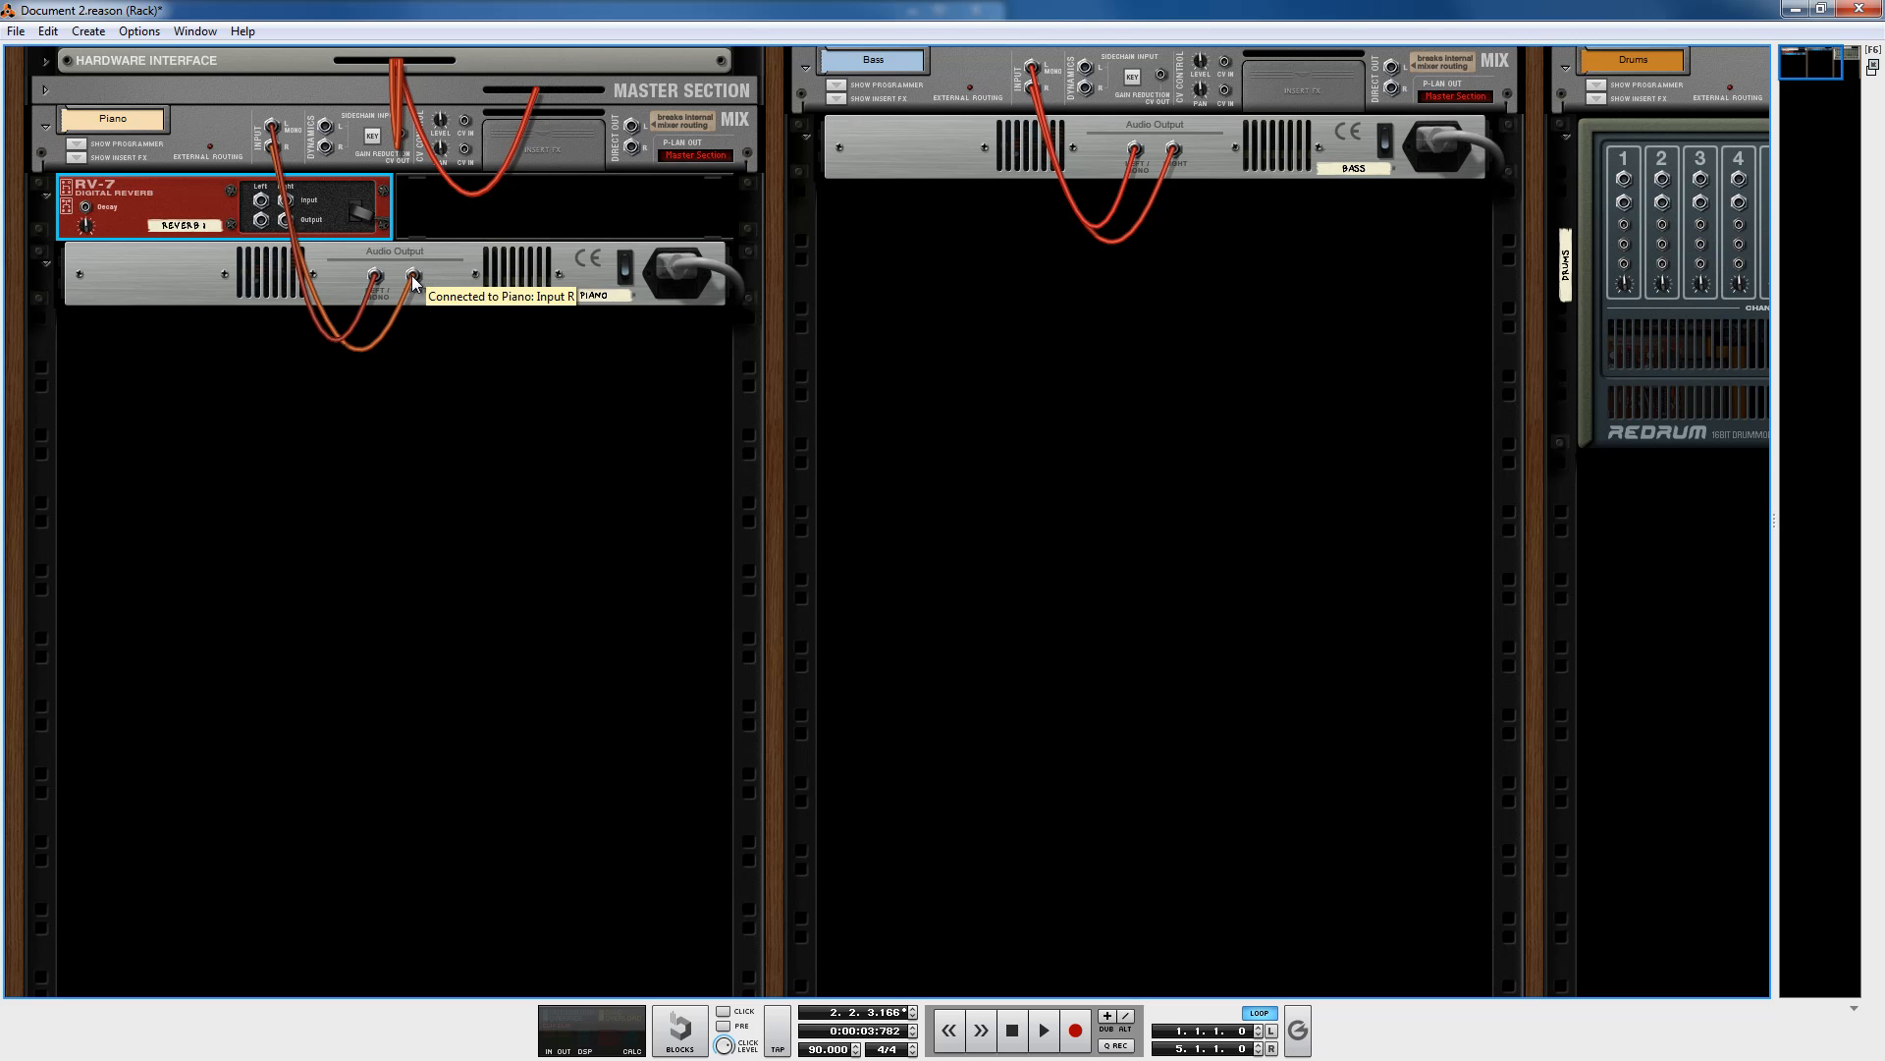
{"action": "left_click", "coordinate": [503, 286]}
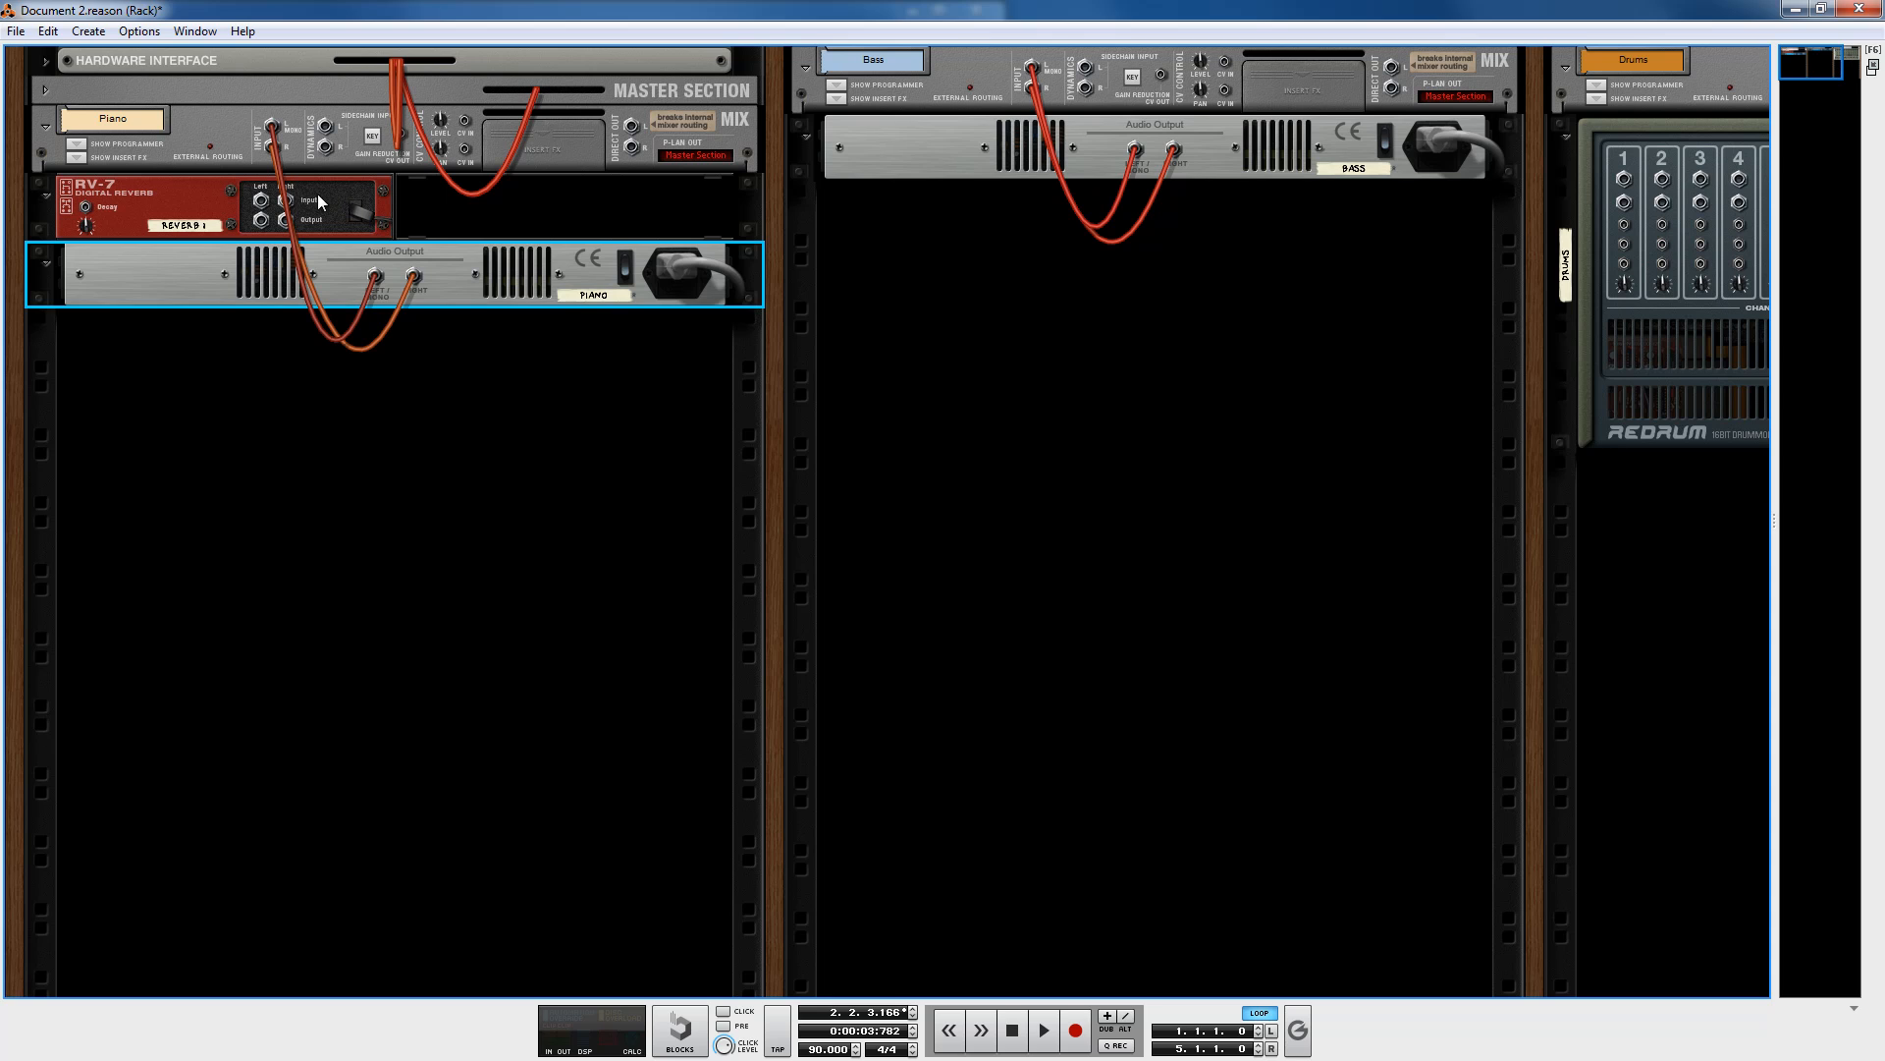
{"action": "left_click", "coordinate": [340, 232]}
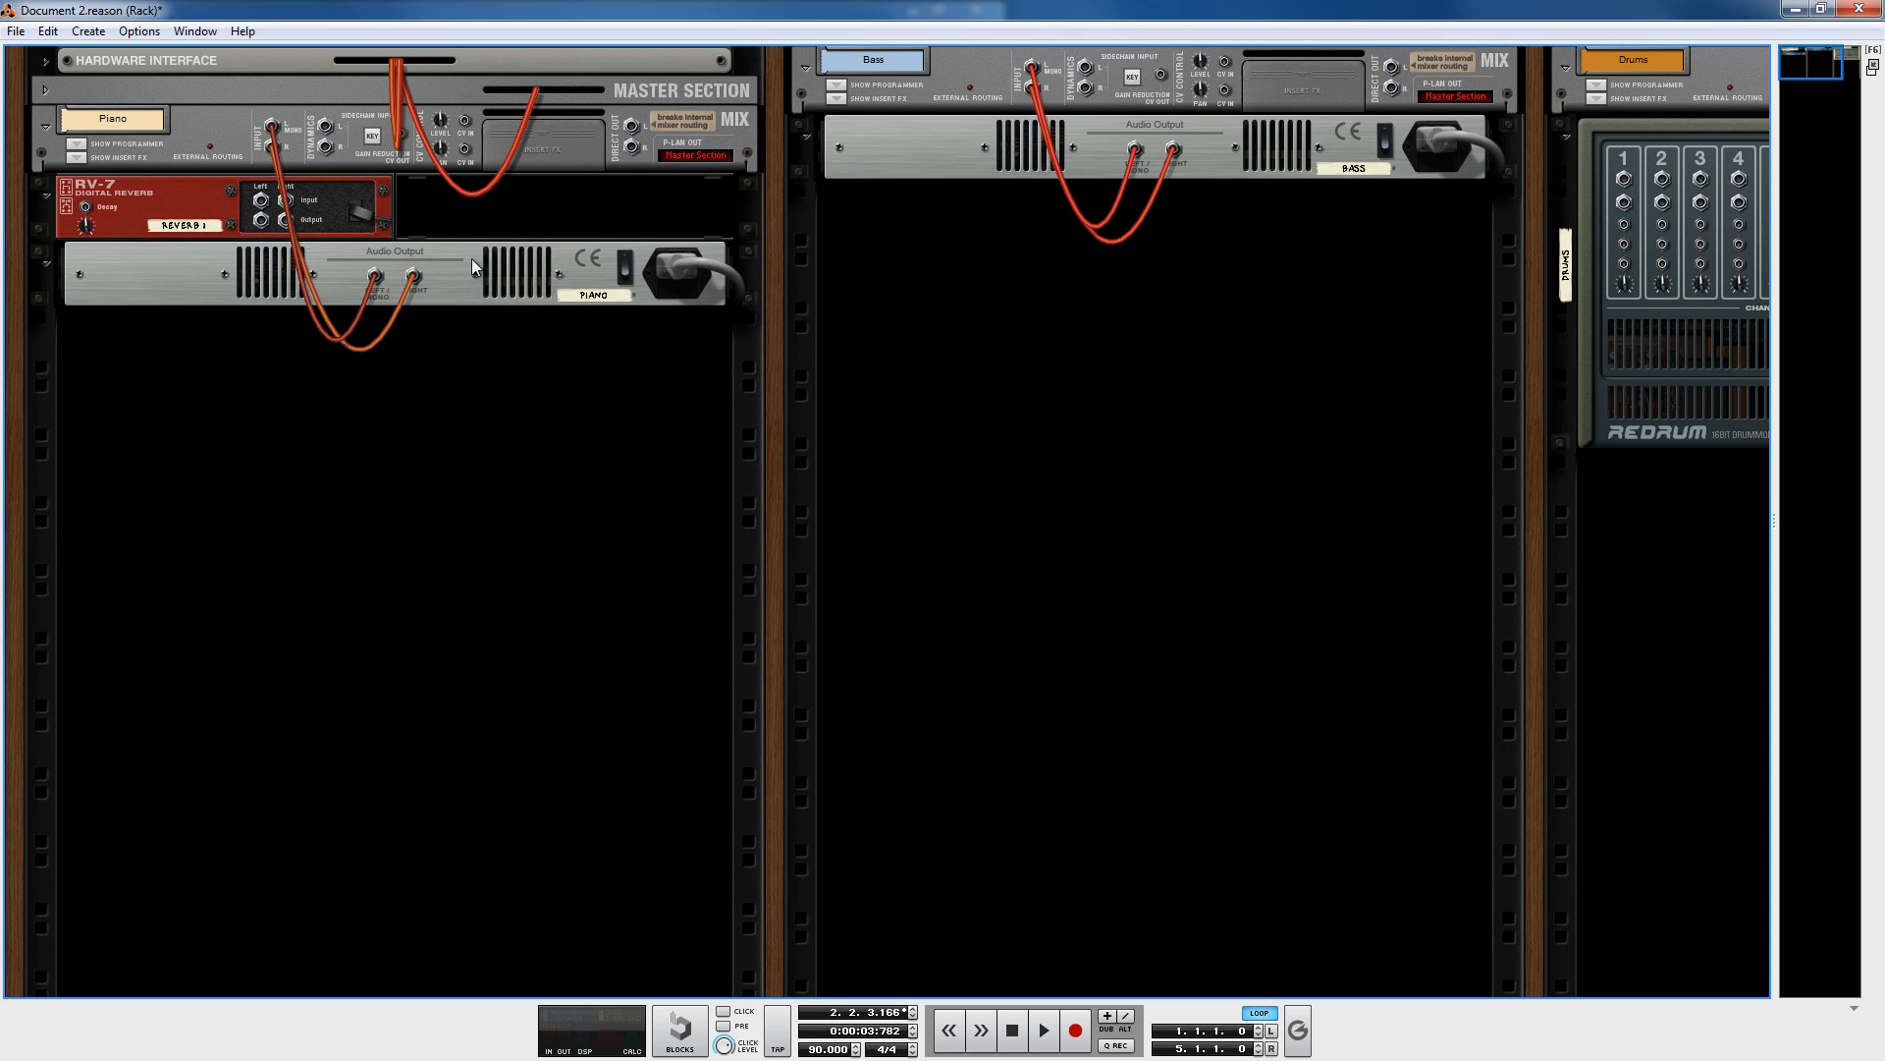
Step: Move the RV-7 into the Bass column and back into the Piano column
{"action": "left_click_drag", "start_coordinate": [149, 198], "coordinate": [1178, 451]}
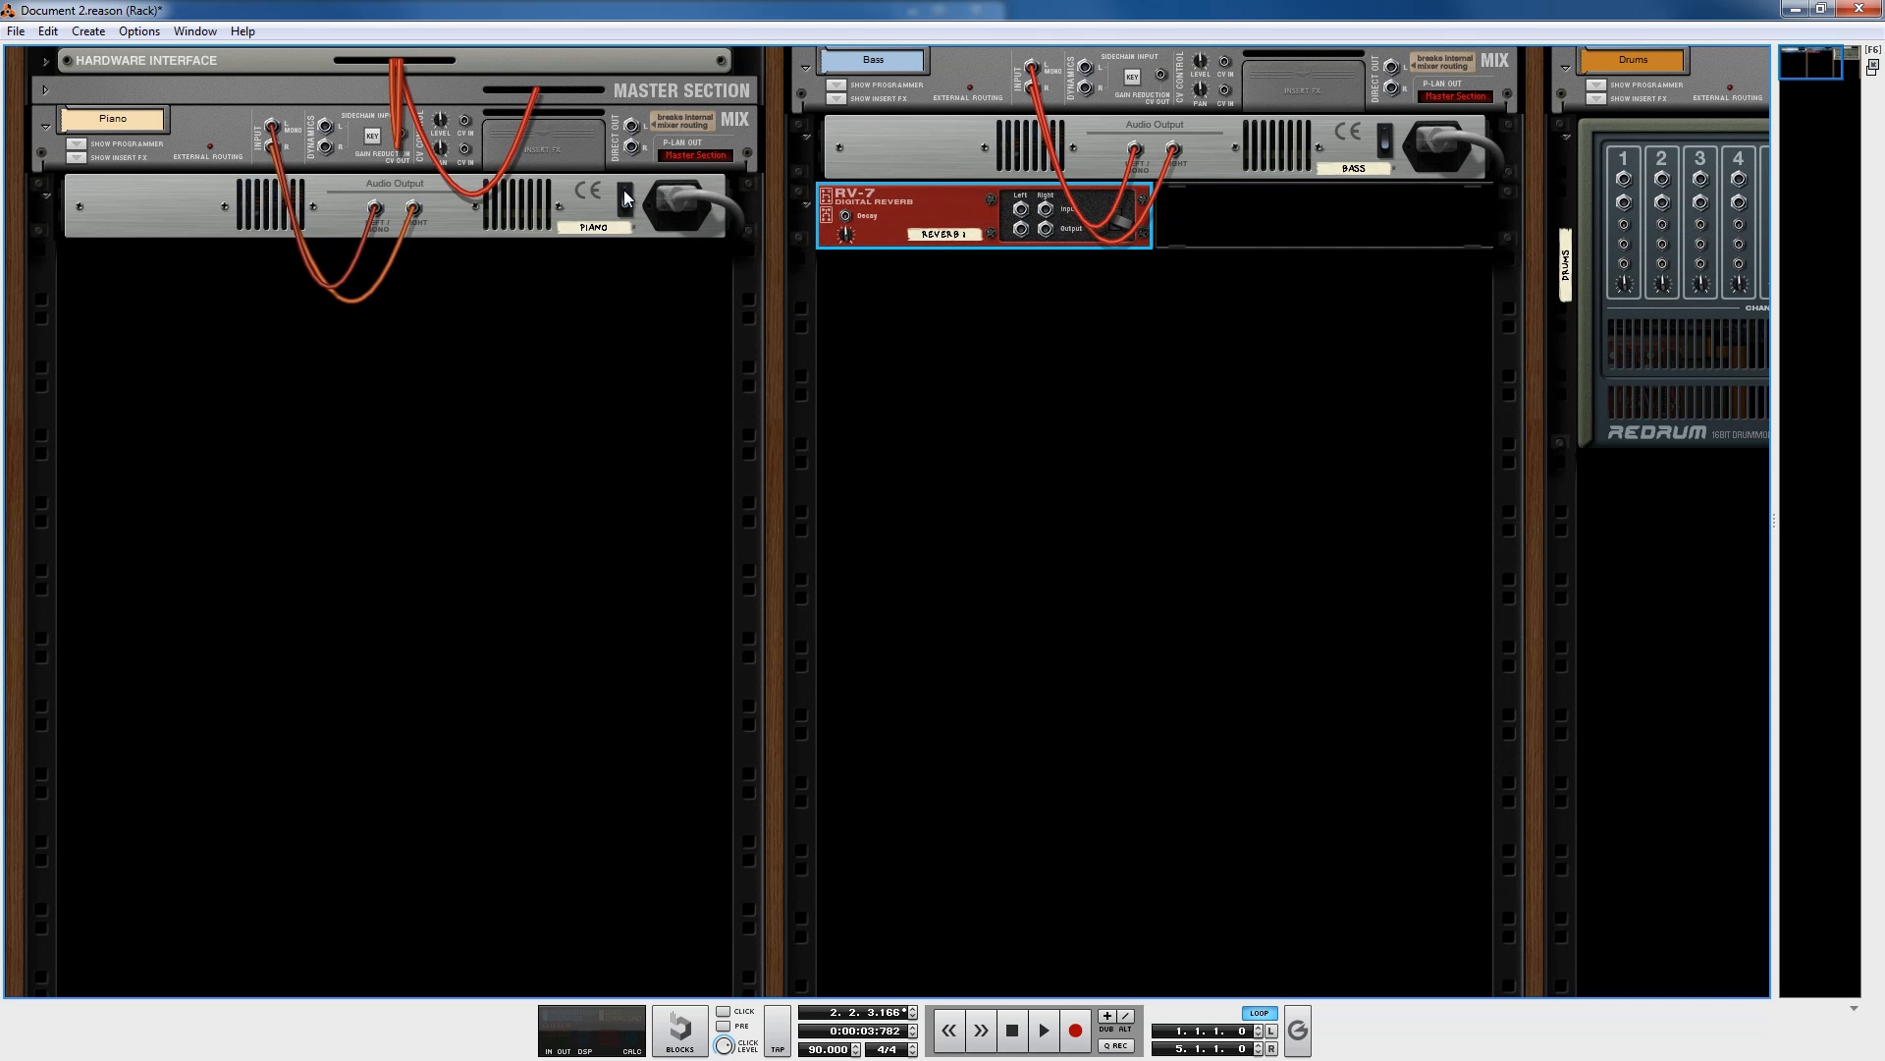
{"action": "left_click_drag", "start_coordinate": [962, 208], "coordinate": [344, 202]}
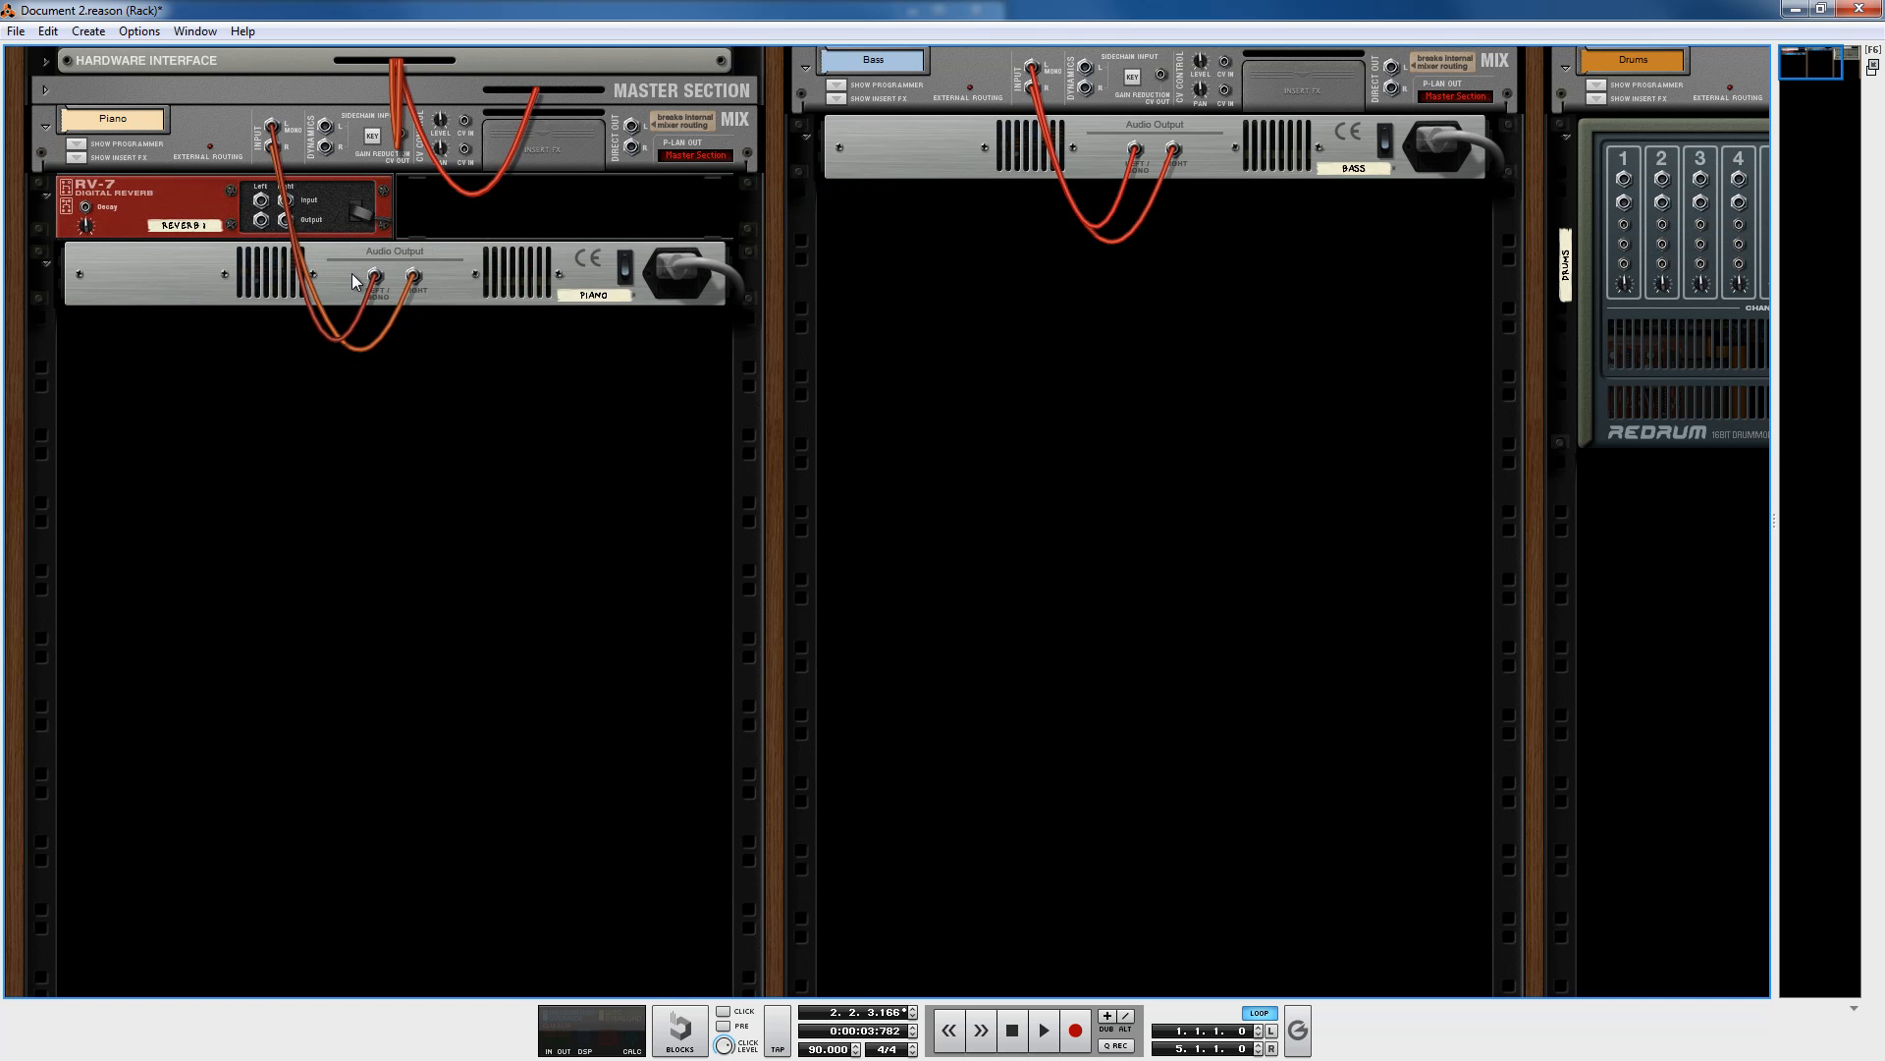
Step: Reroute the Piano ID8's audio outputs from its mix channel into the RV-7's inputs
{"action": "left_click_drag", "start_coordinate": [376, 274], "coordinate": [271, 126]}
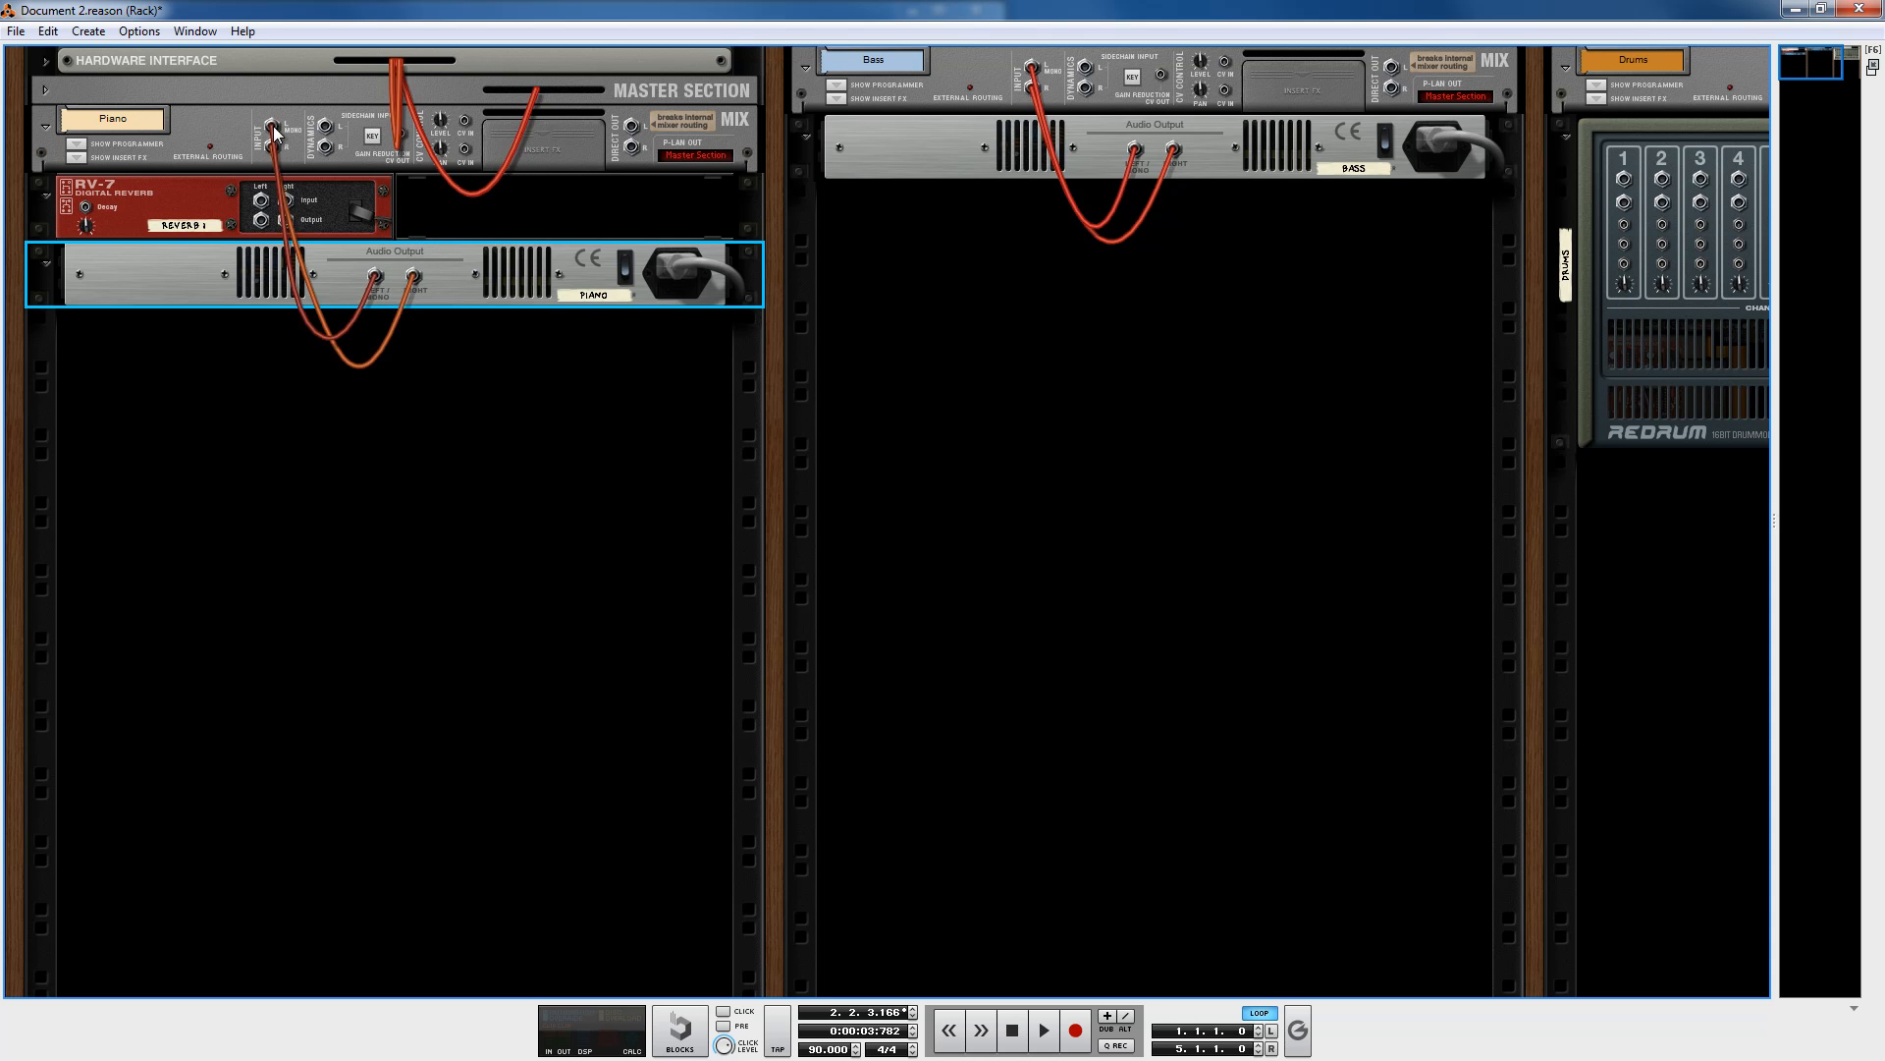
{"action": "left_click_drag", "start_coordinate": [388, 277], "coordinate": [446, 205]}
{"action": "left_click_drag", "start_coordinate": [379, 276], "coordinate": [365, 353]}
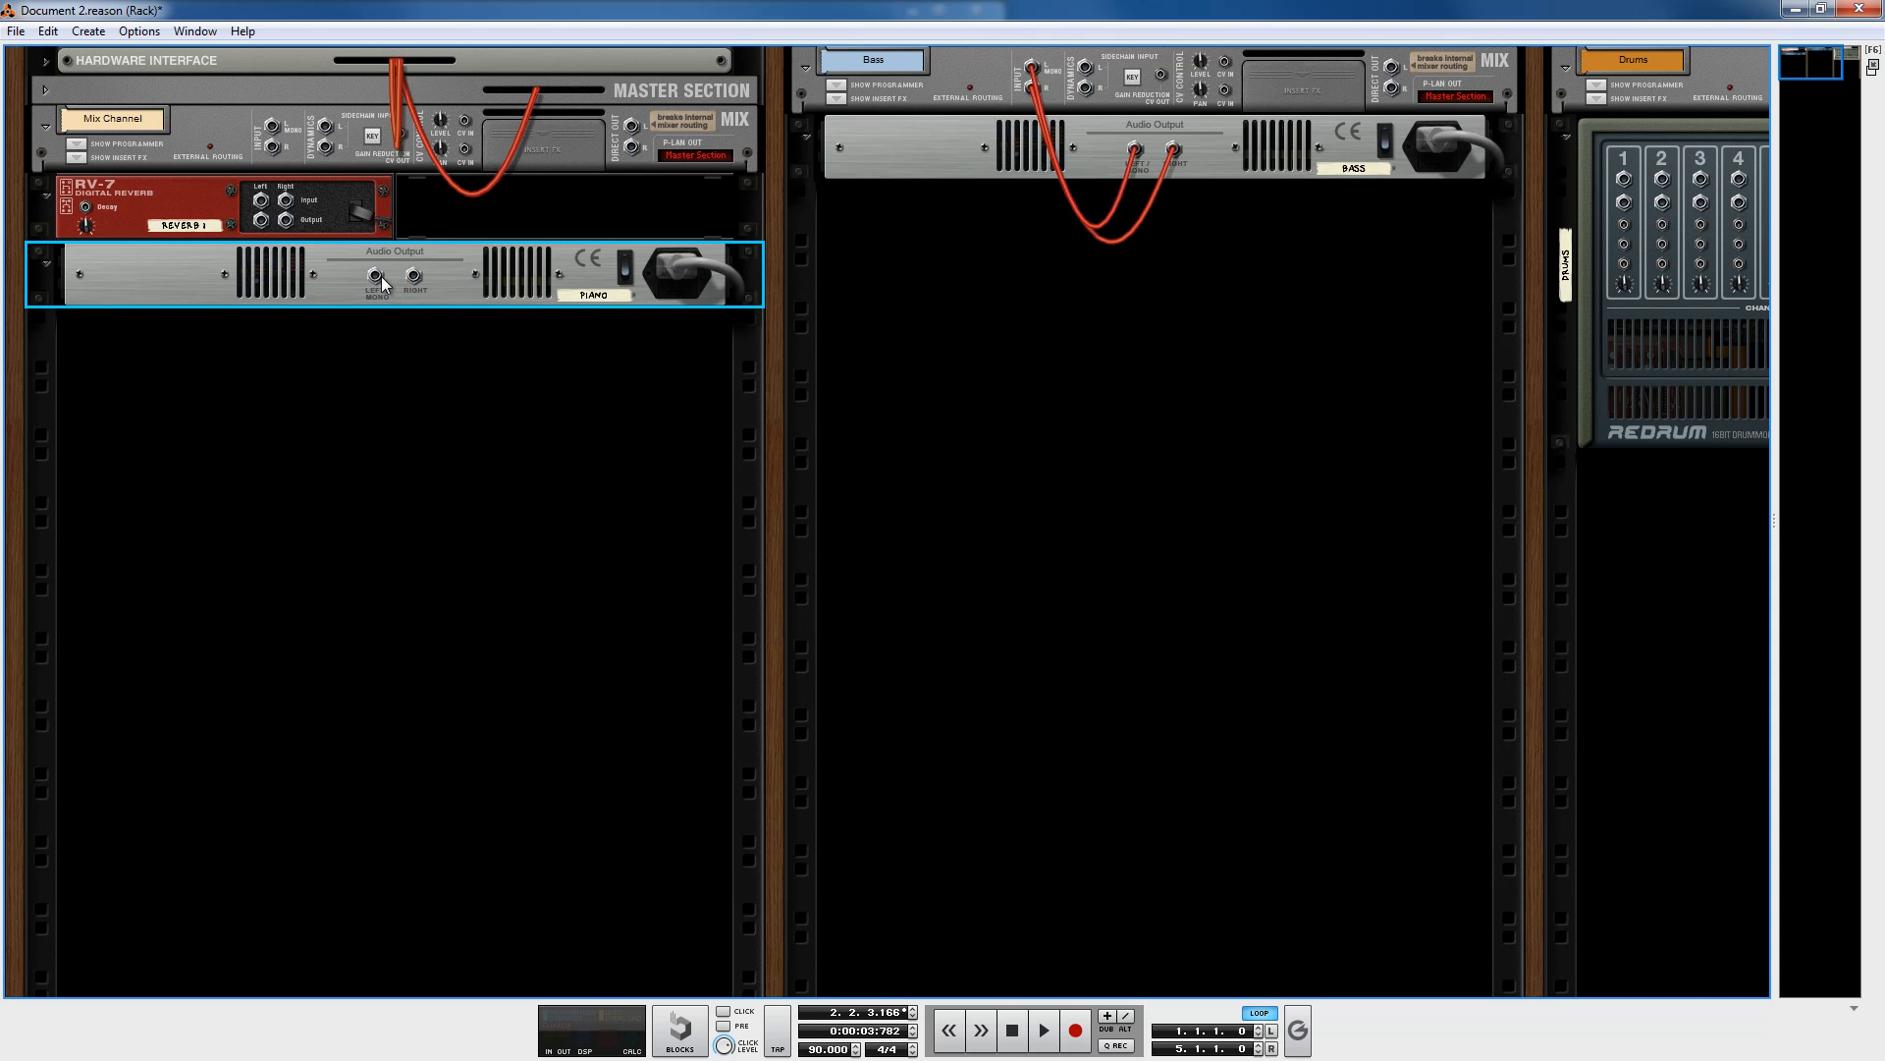
{"action": "left_click_drag", "start_coordinate": [378, 276], "coordinate": [260, 200]}
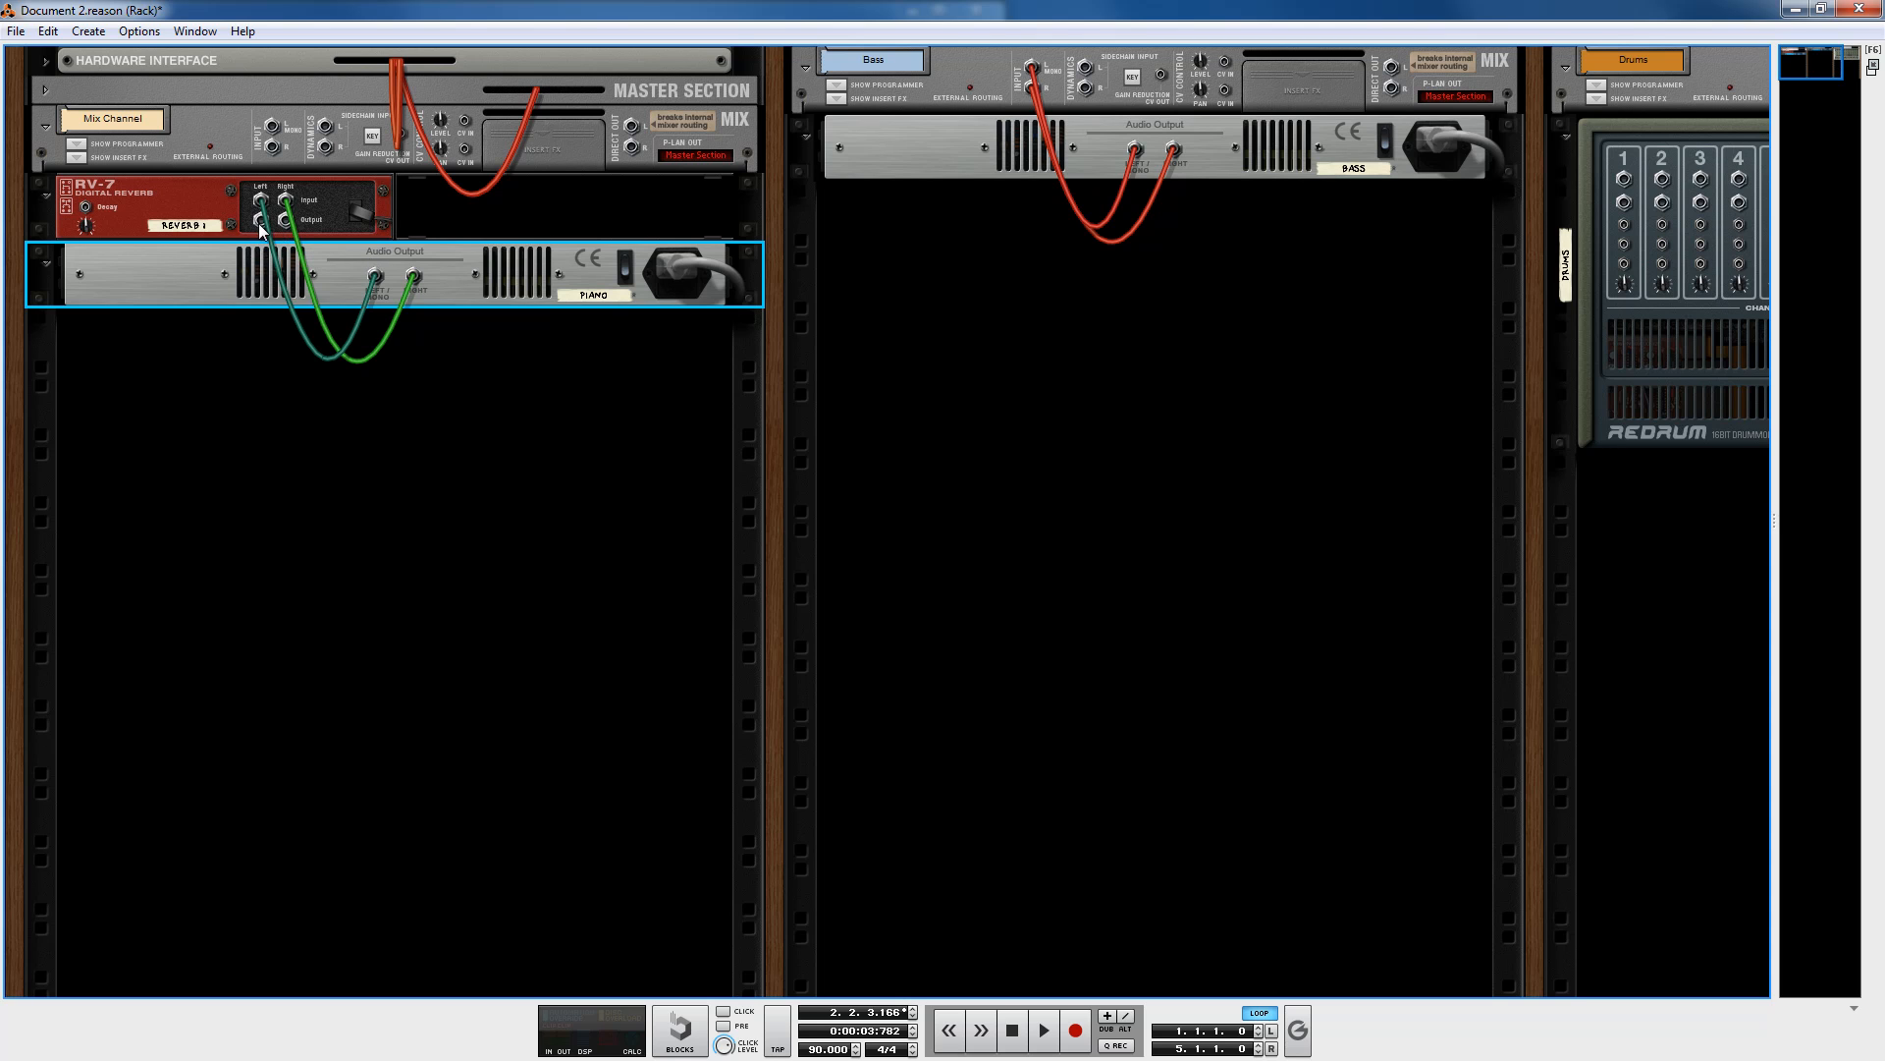
Step: Connect the RV-7's outputs to the Piano mix channel's inputs and flip the rack back to the front
{"action": "left_click_drag", "start_coordinate": [261, 222], "coordinate": [272, 126]}
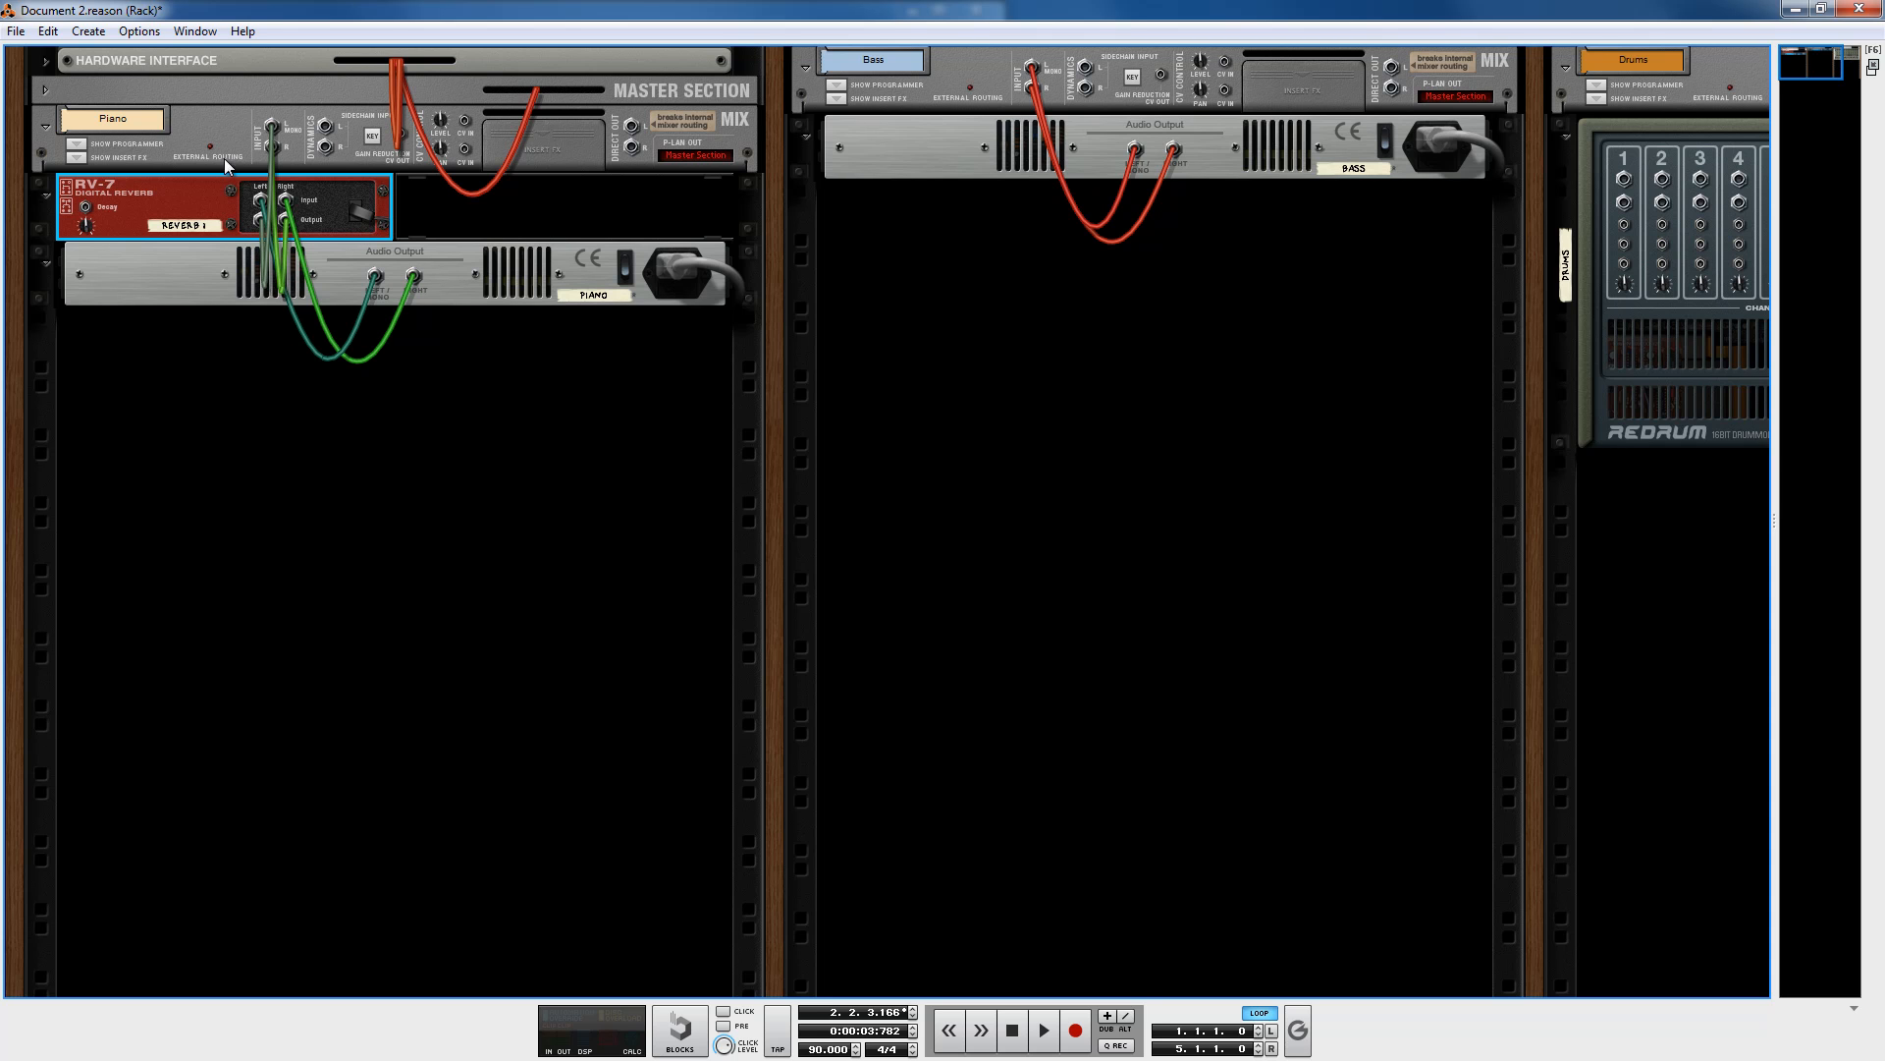
{"action": "left_click", "coordinate": [481, 230]}
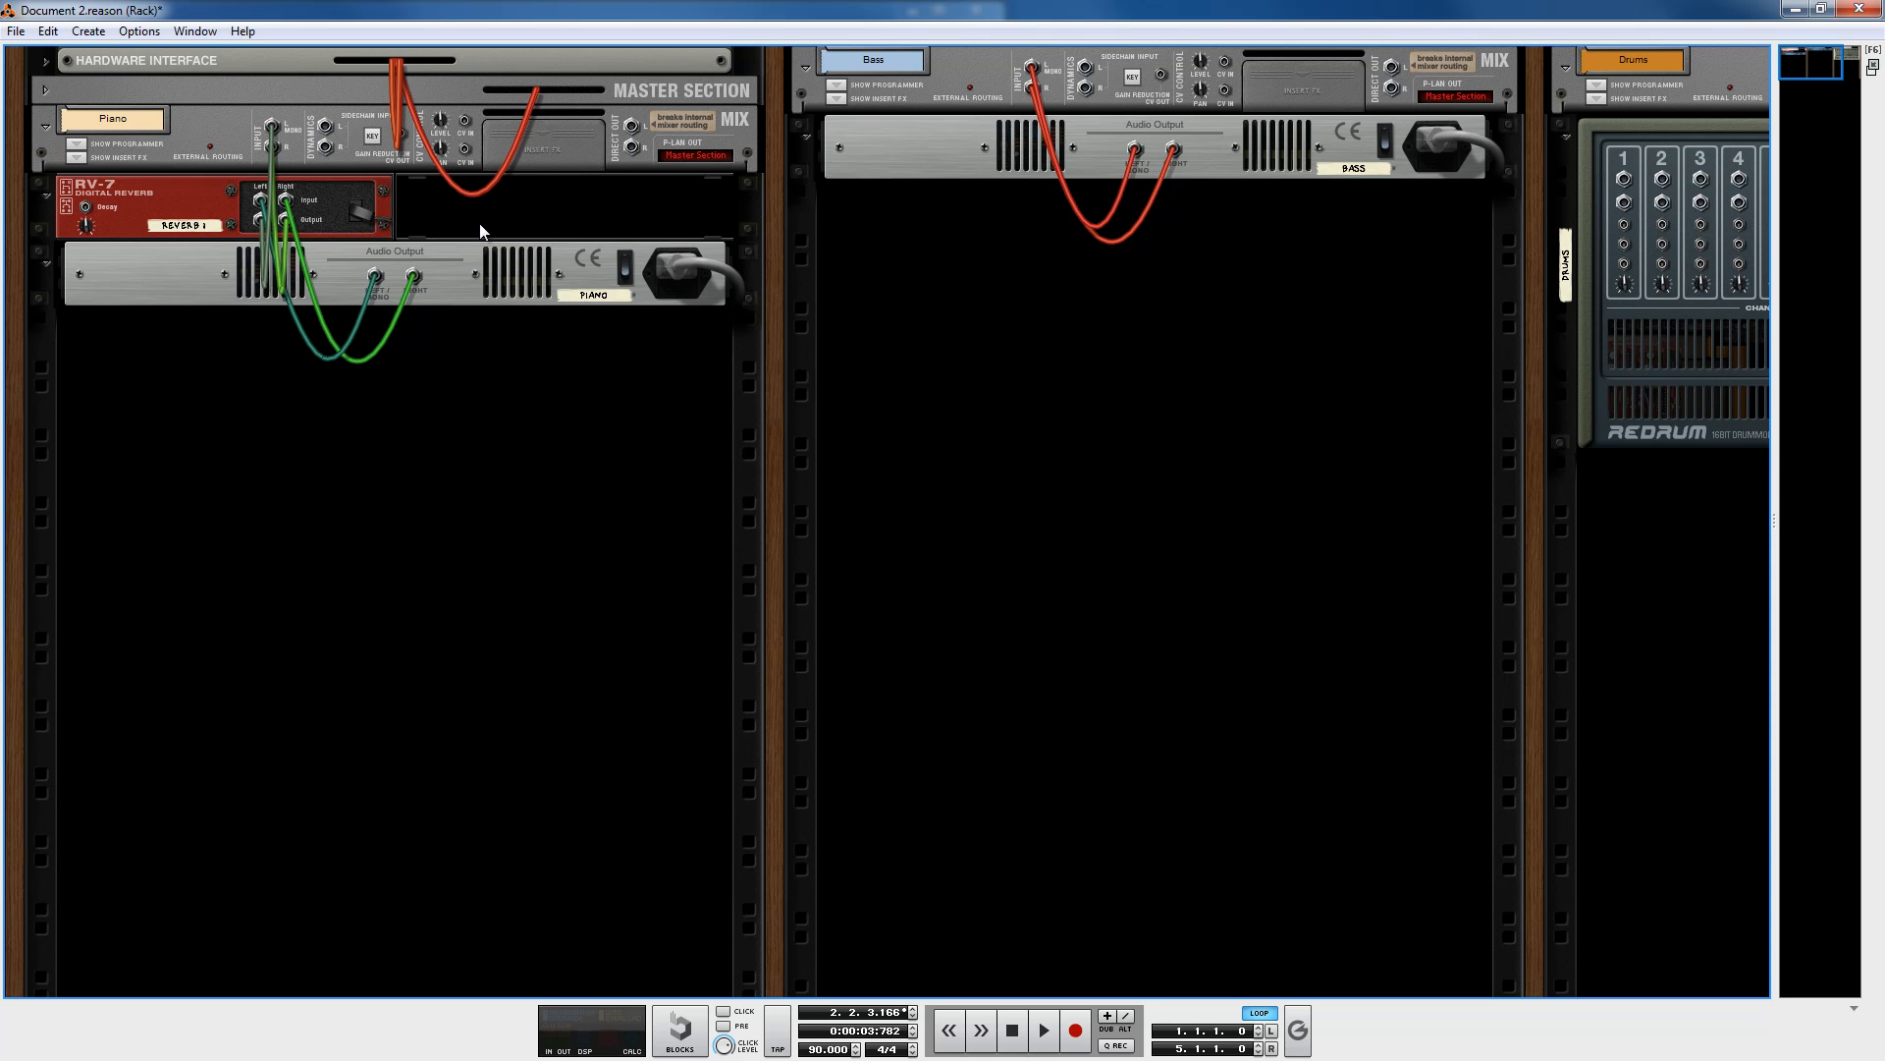
{"action": "key", "text": "Tab"}
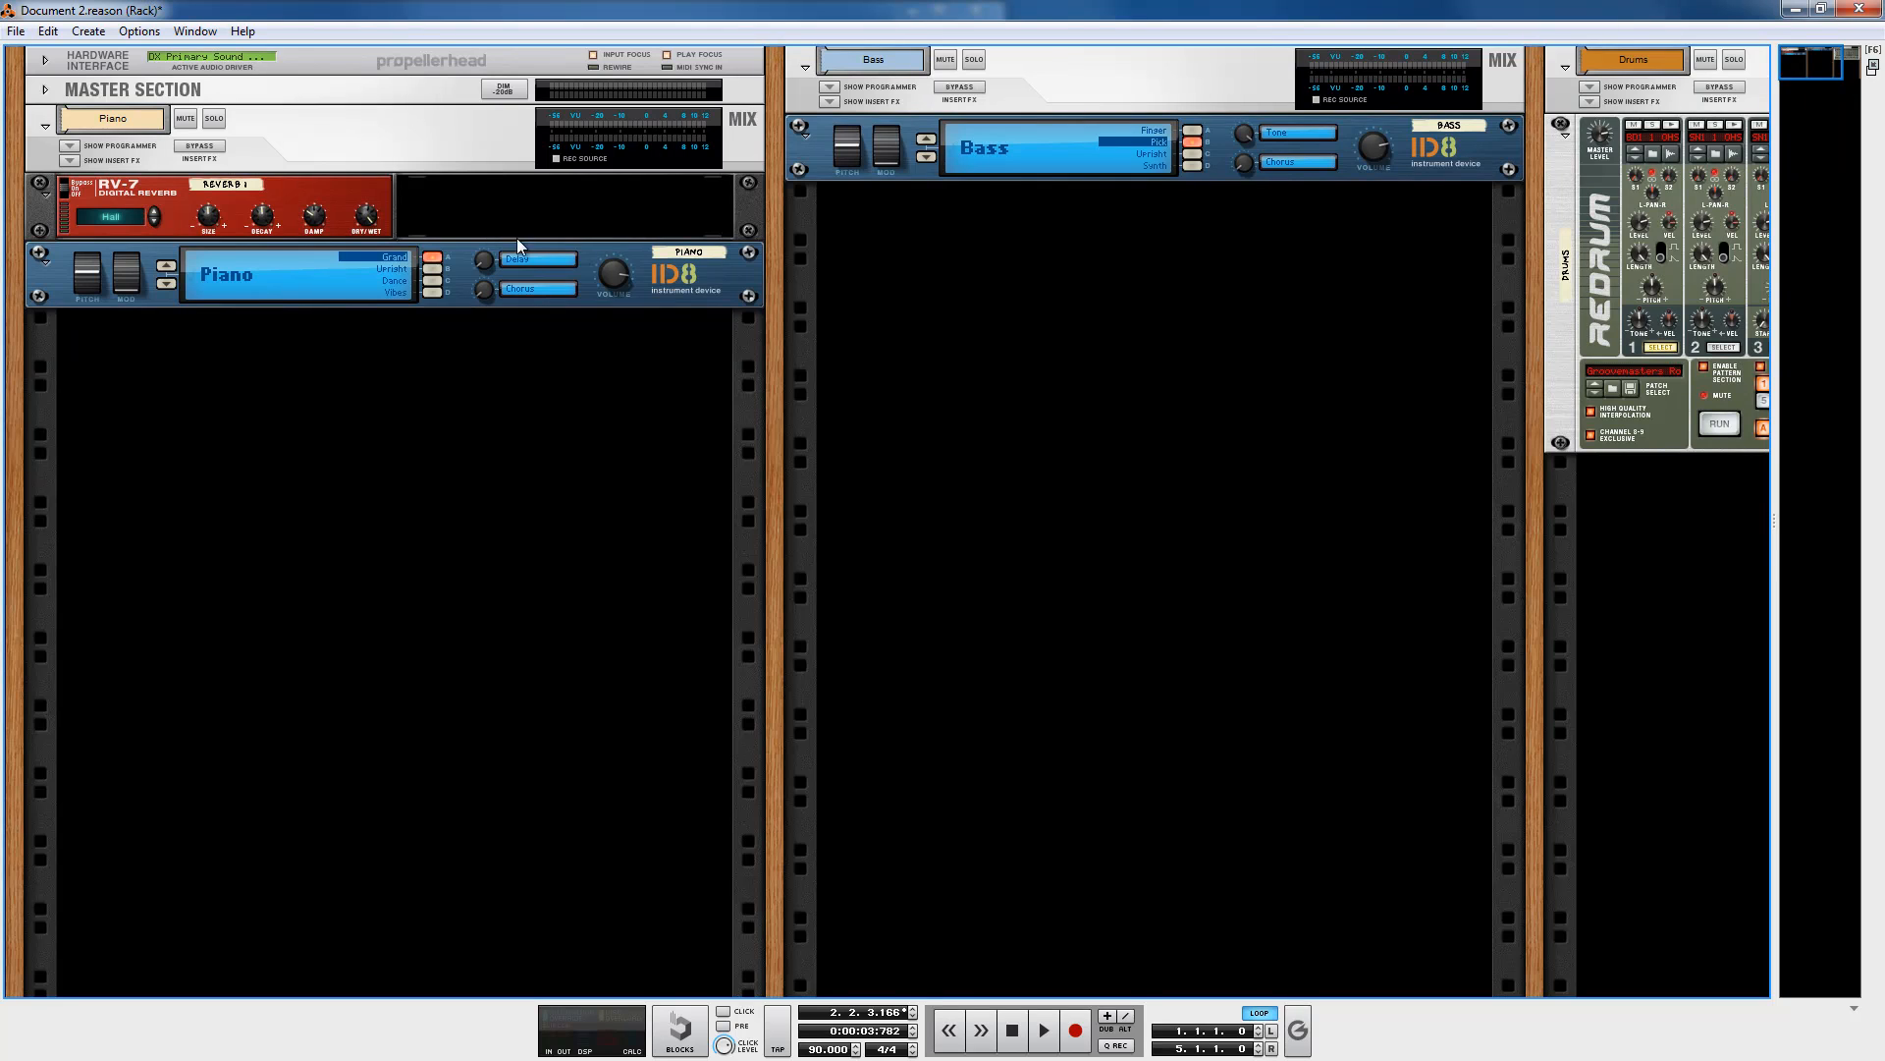
Step: Select the RV-7, turn down its Dry/Wet knob and start playback
{"action": "left_click", "coordinate": [723, 276]}
{"action": "left_click", "coordinate": [332, 200]}
{"action": "left_click", "coordinate": [357, 137]}
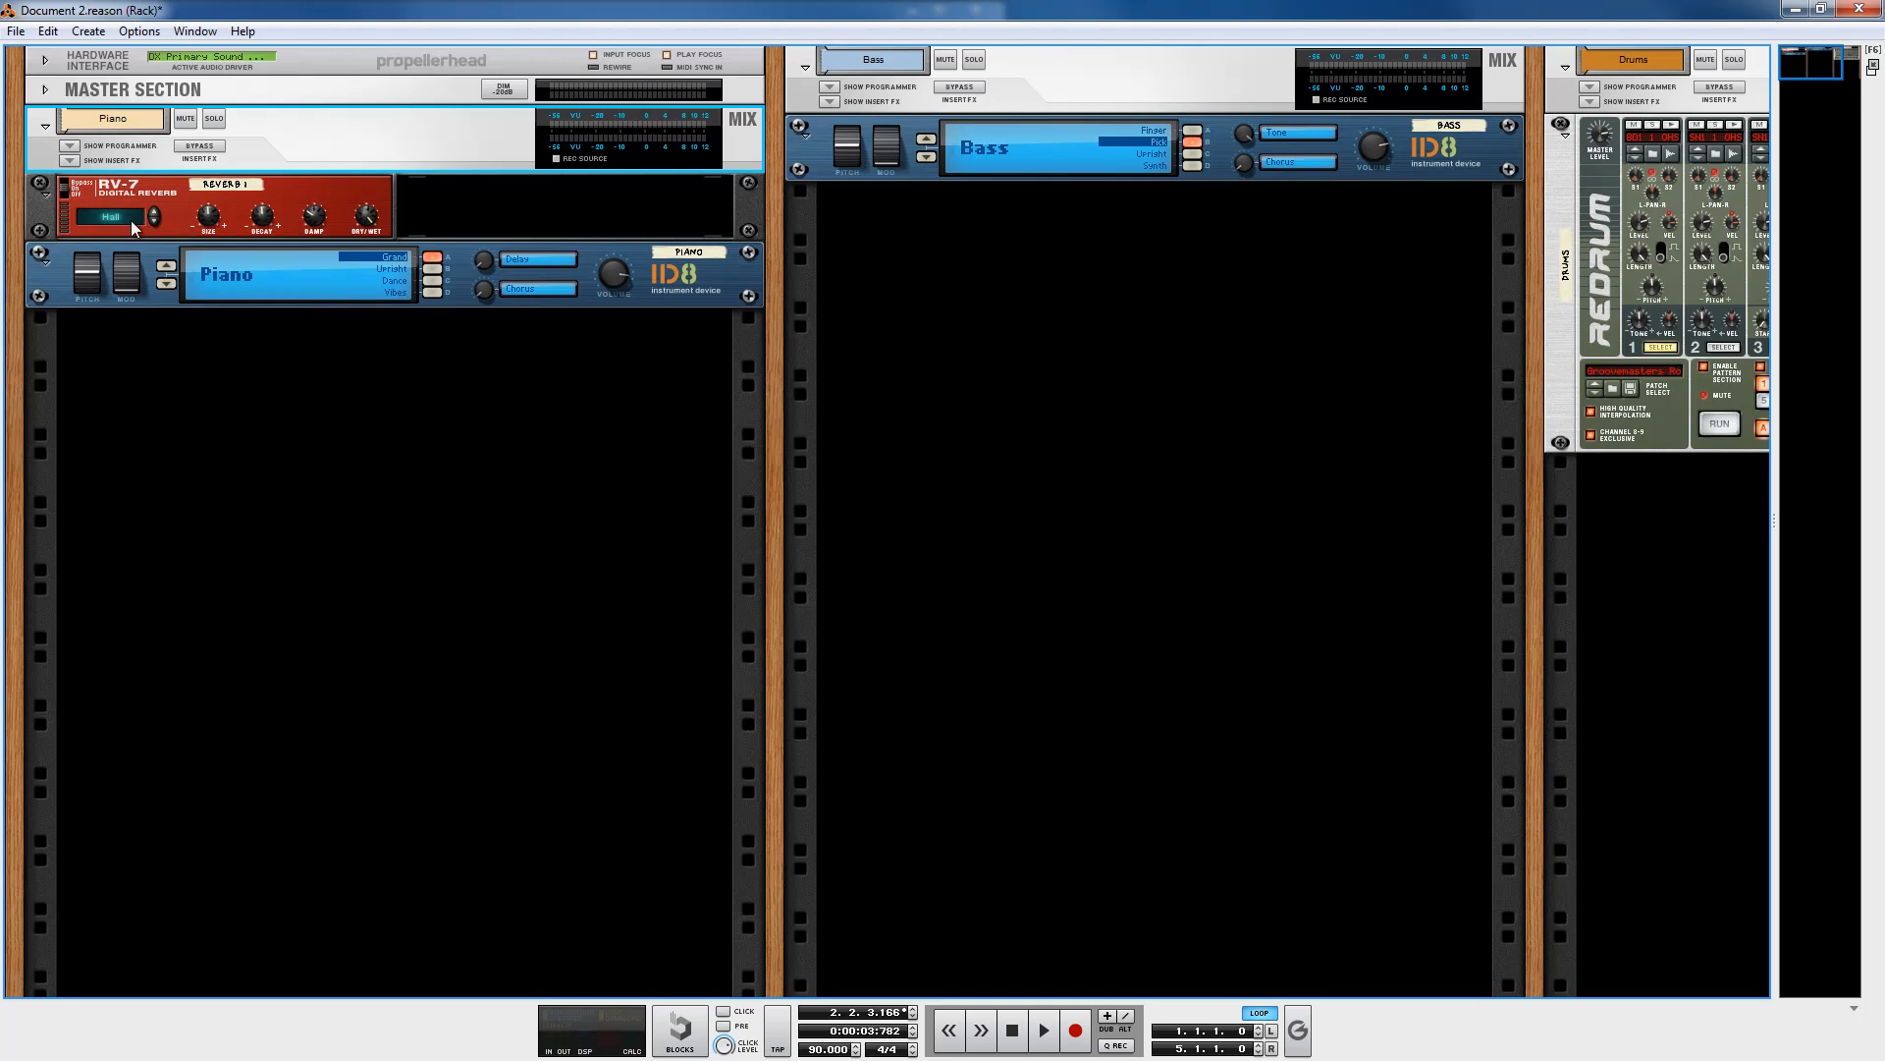
{"action": "mouse_move", "coordinate": [268, 226]}
{"action": "left_click", "coordinate": [330, 193]}
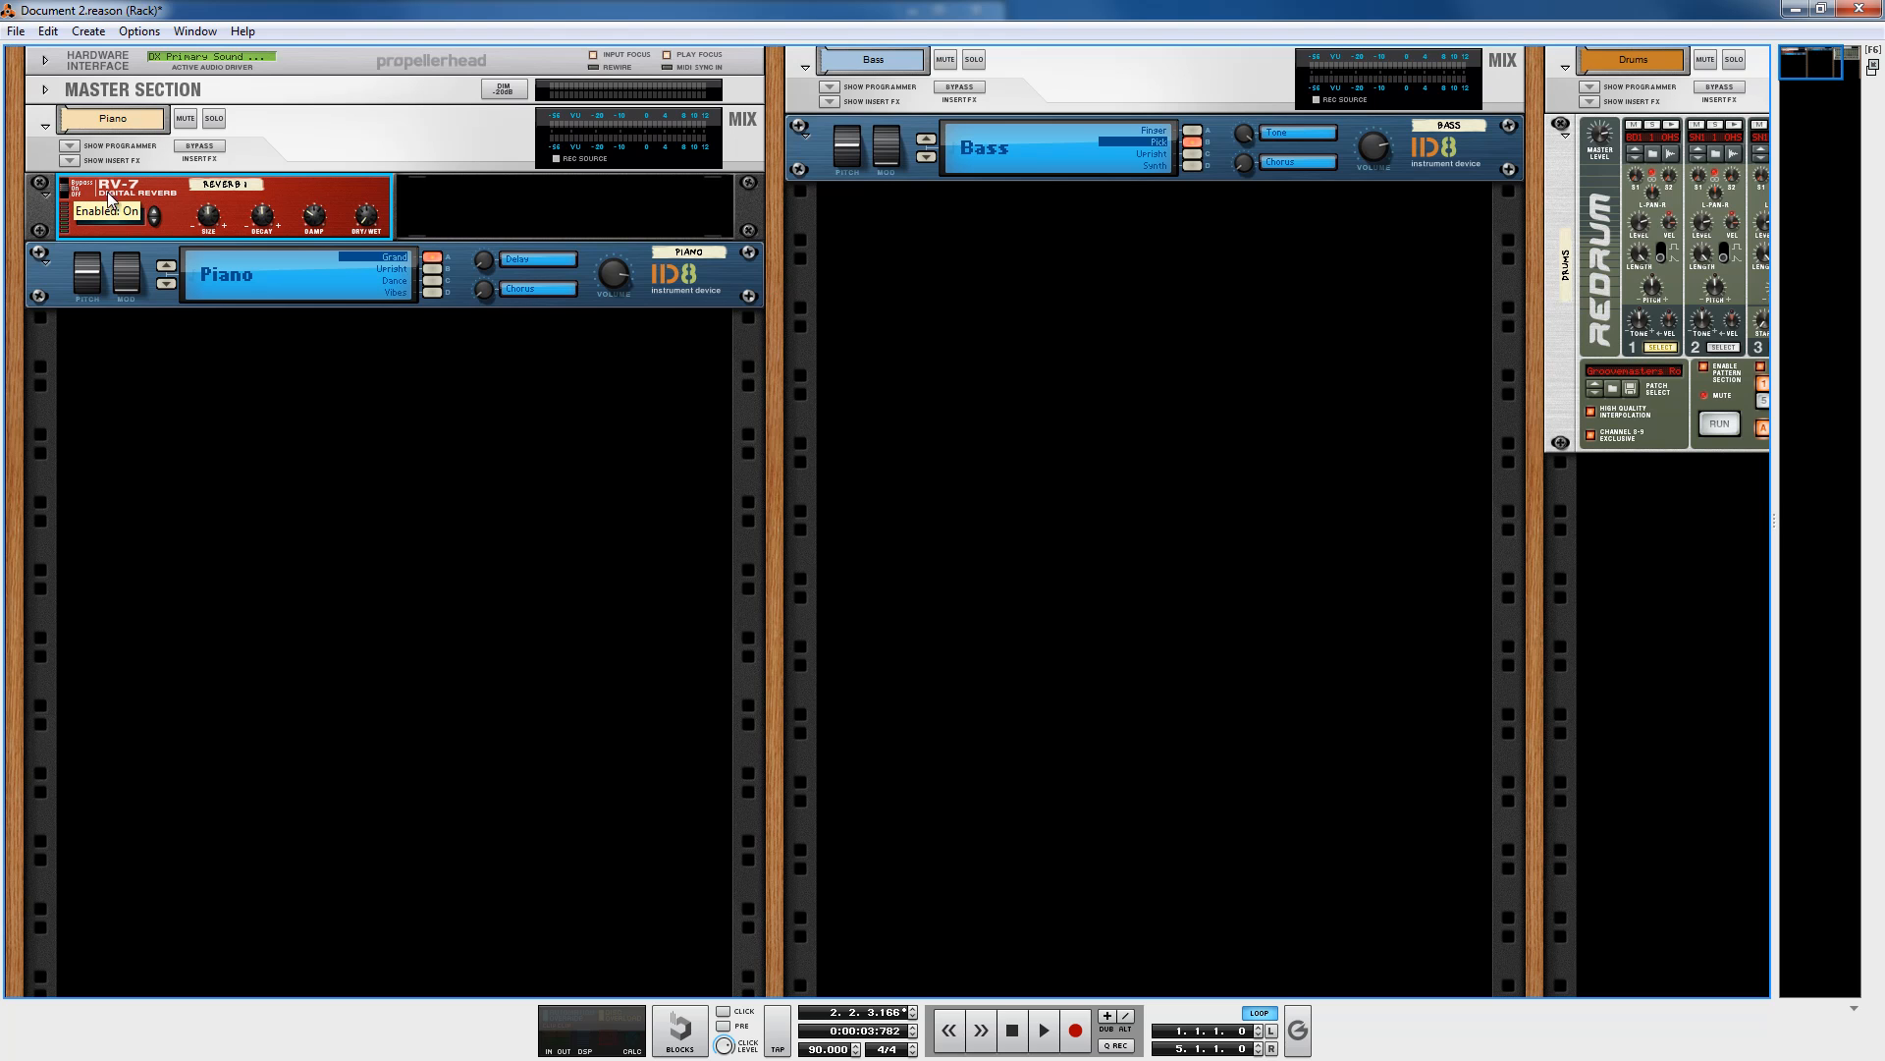
{"action": "mouse_move", "coordinate": [373, 210]}
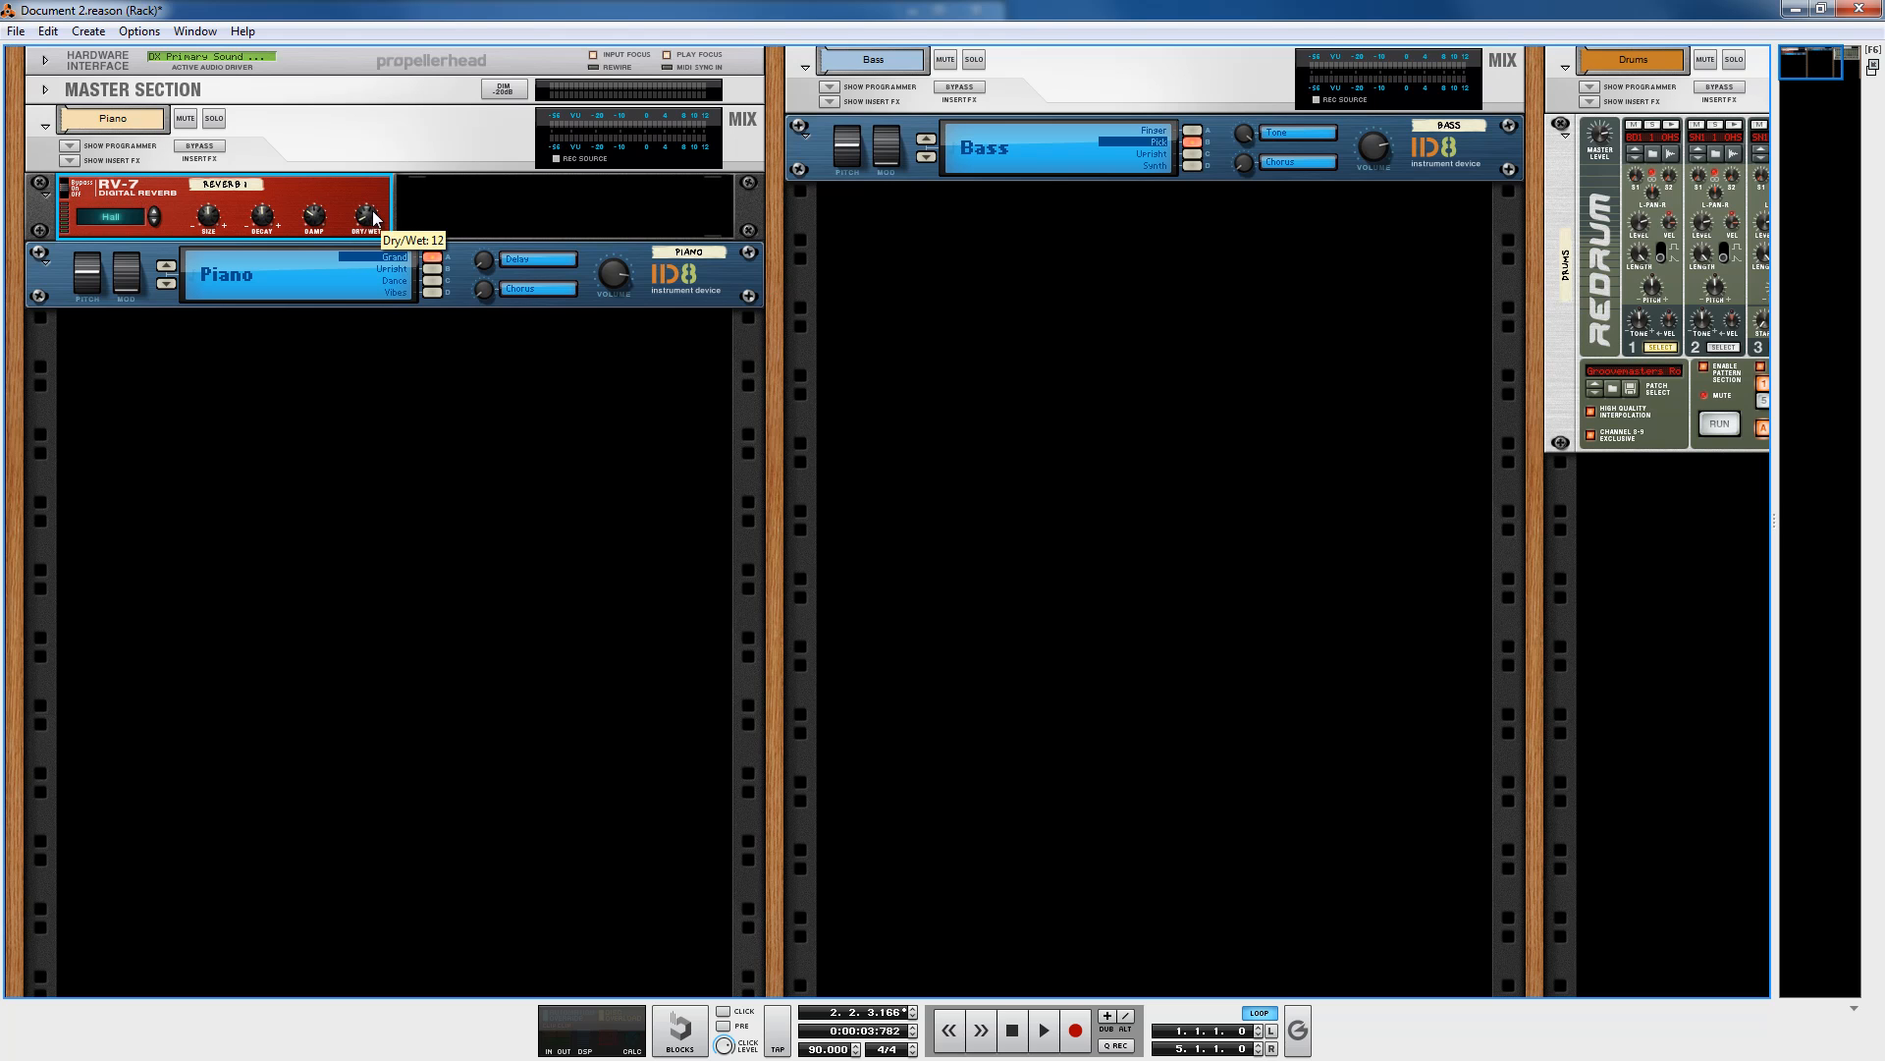
{"action": "left_click_drag", "start_coordinate": [366, 222], "coordinate": [367, 233]}
{"action": "left_click", "coordinate": [1044, 1031]}
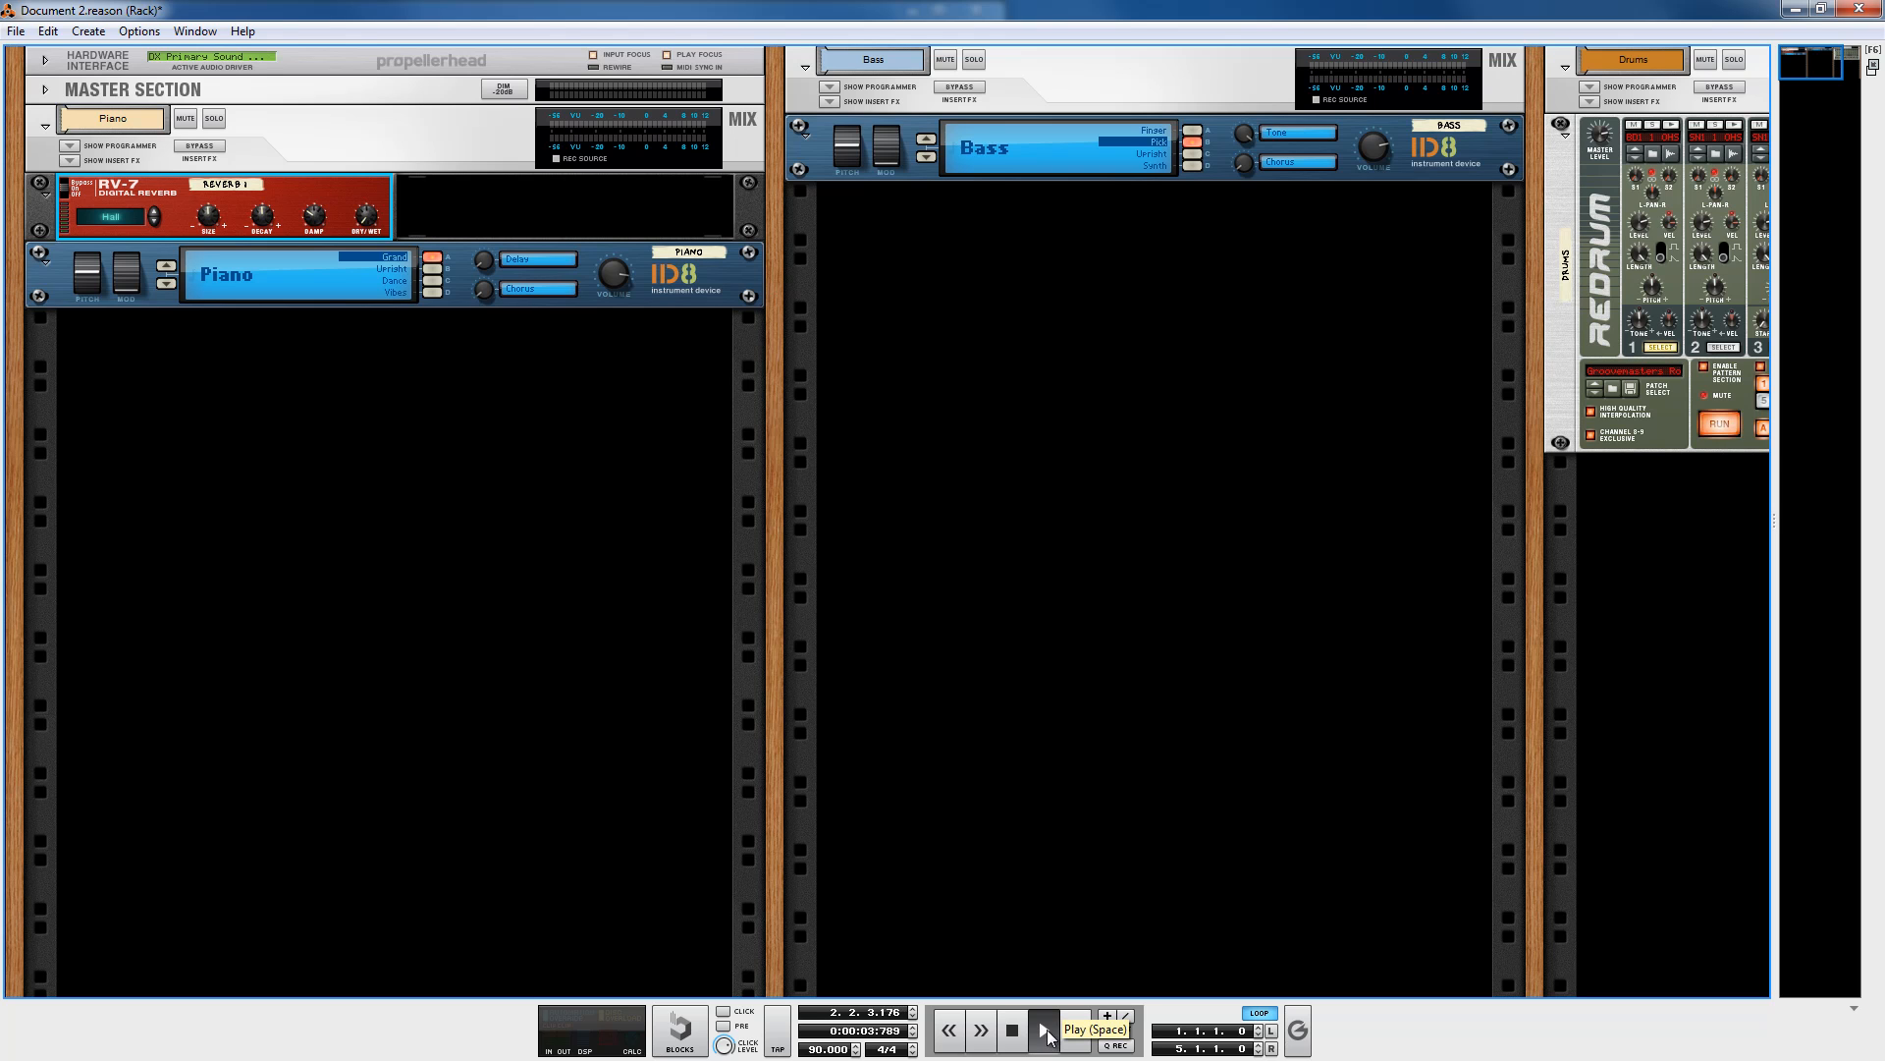
Step: Sweep the RV-7's Dry/Wet knob up and down while listening, then stop playback
{"action": "mouse_move", "coordinate": [366, 225]}
{"action": "left_click_drag", "start_coordinate": [365, 225], "coordinate": [367, 199]}
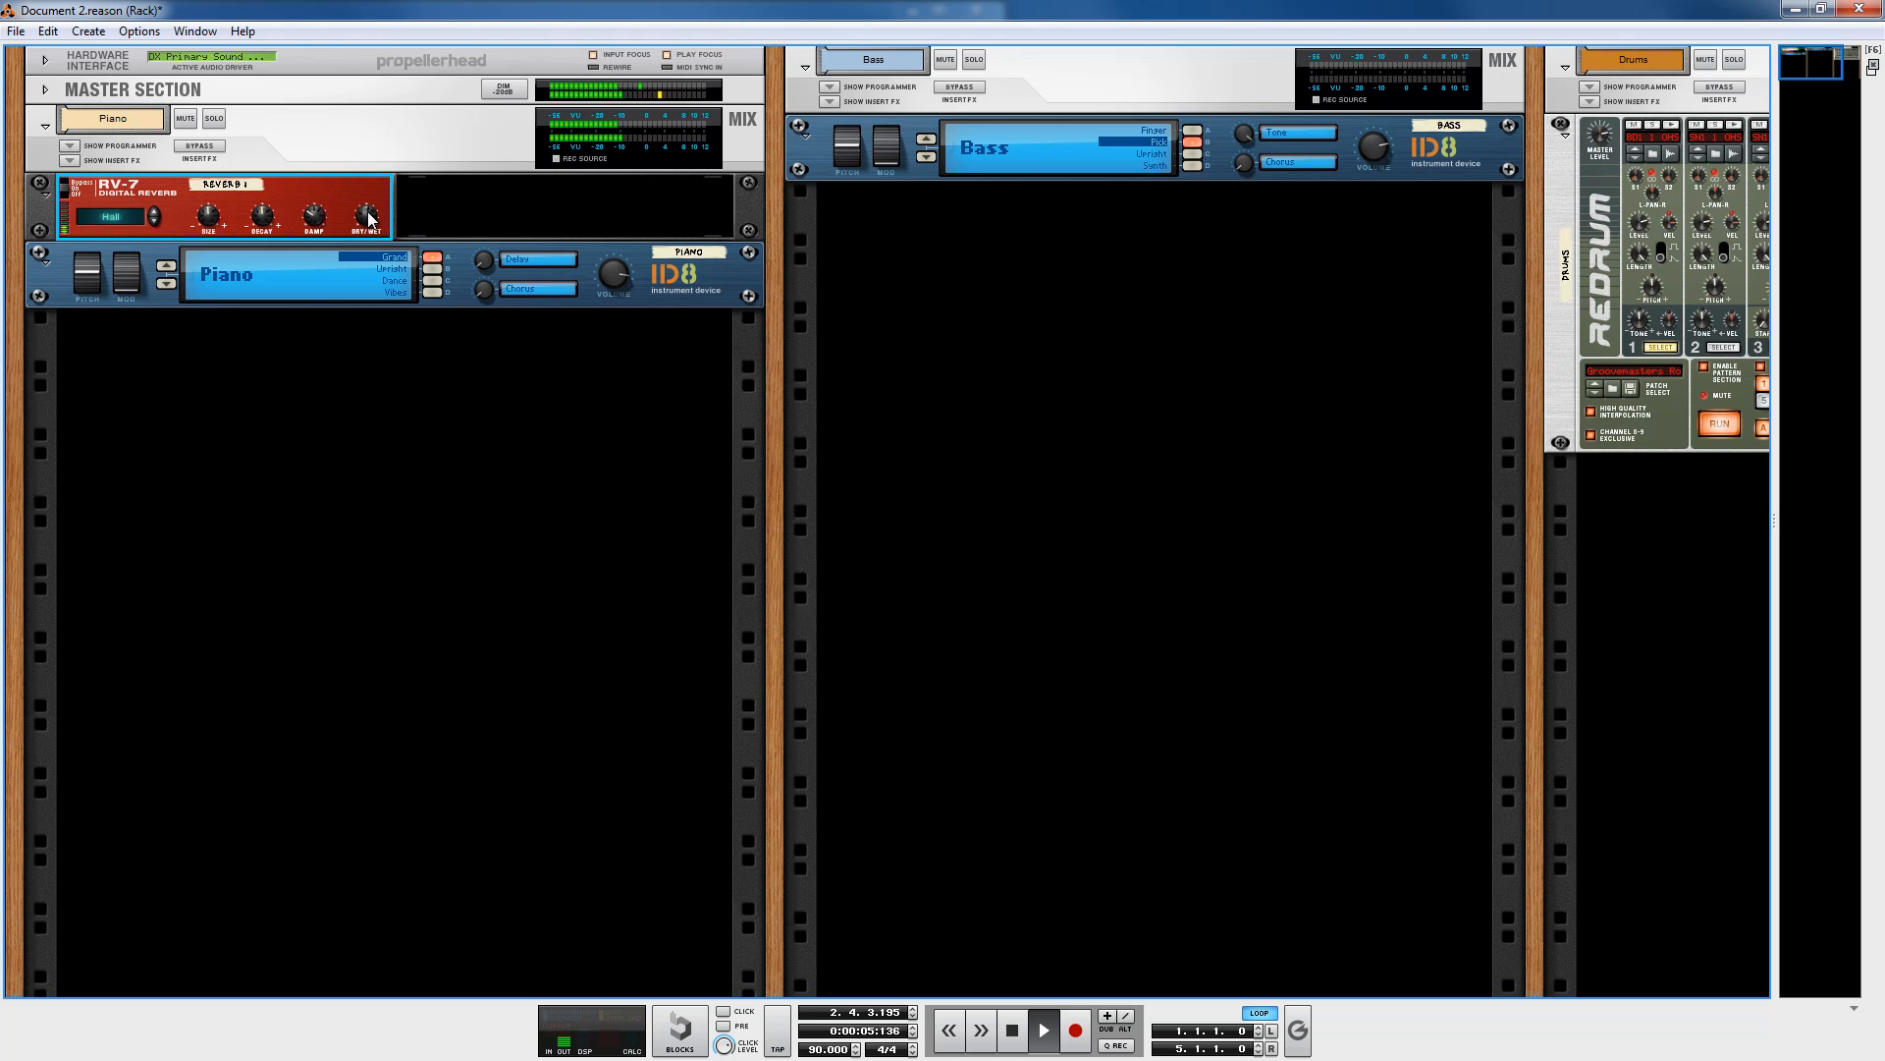
{"action": "left_click_drag", "start_coordinate": [370, 212], "coordinate": [380, 253]}
{"action": "left_click", "coordinate": [1012, 1030]}
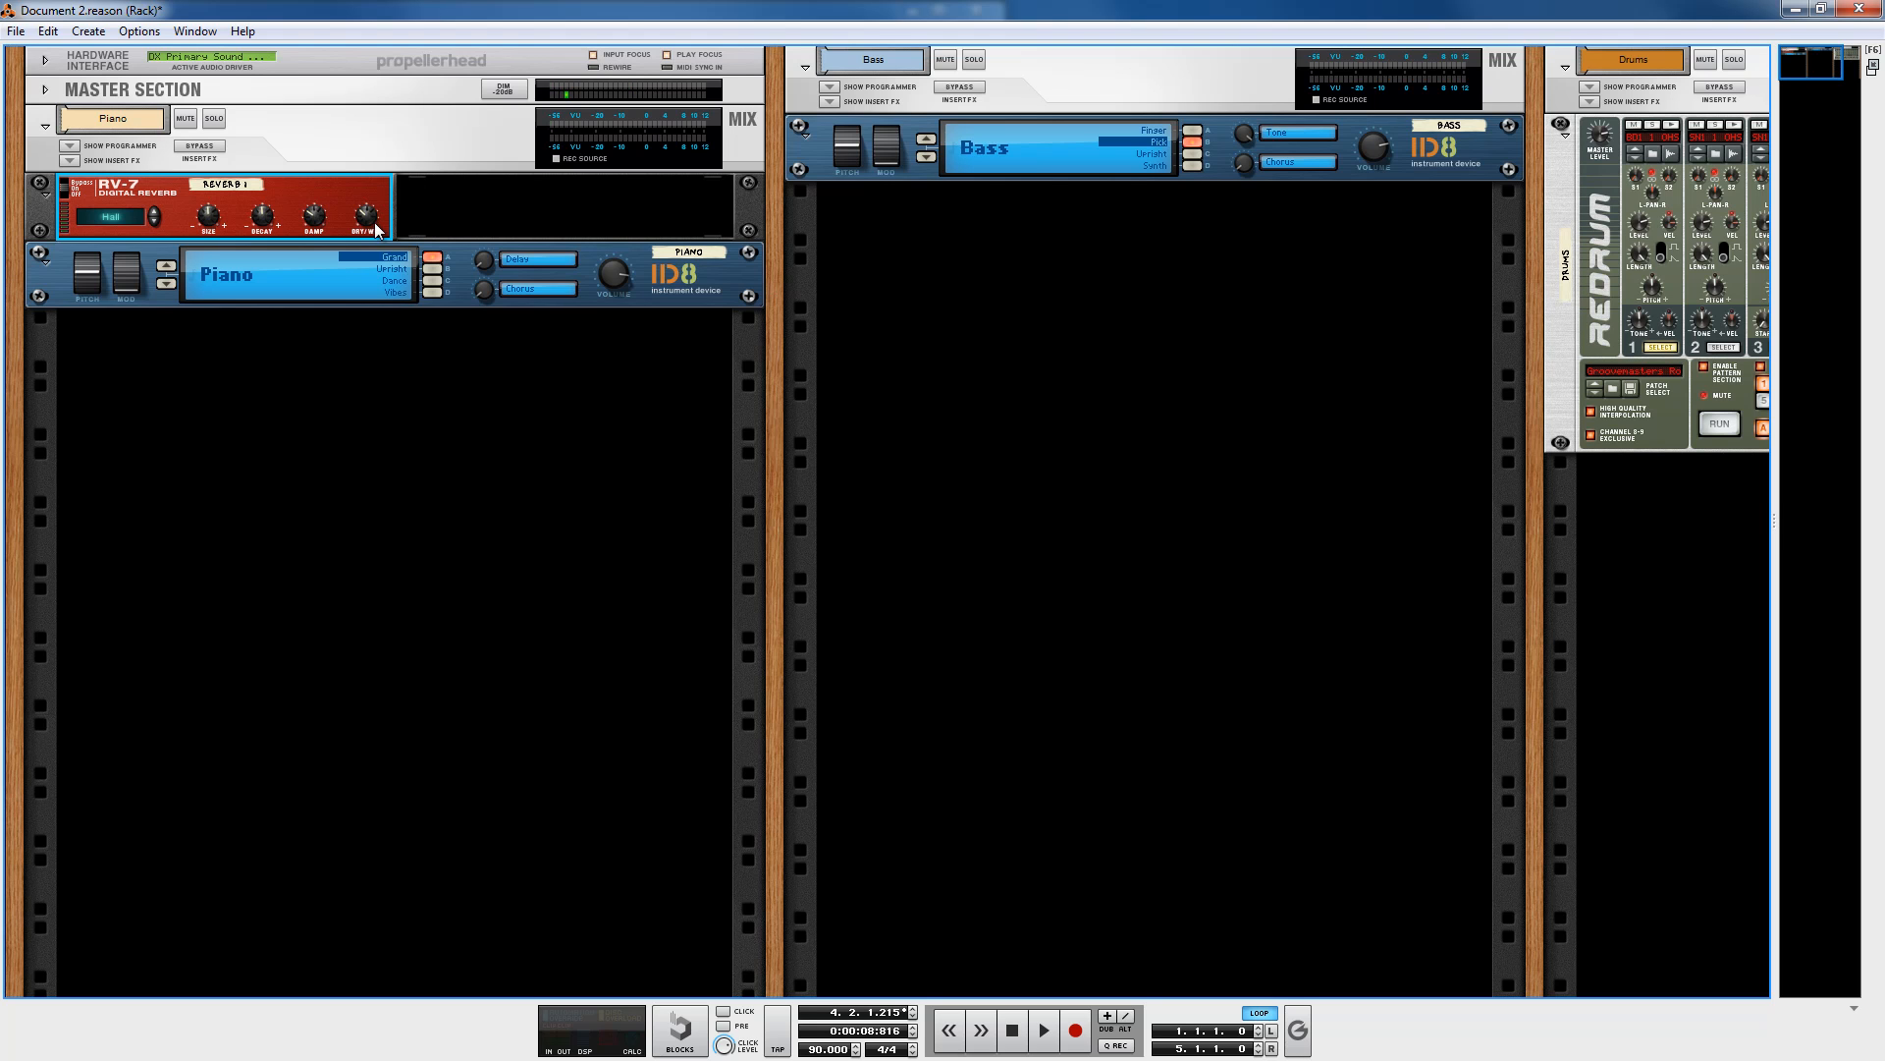
Step: Nudge the RV-7's Dry/Wet knob once more and play, then stop the song
{"action": "mouse_move", "coordinate": [374, 224]}
{"action": "left_click_drag", "start_coordinate": [370, 222], "coordinate": [367, 227]}
{"action": "left_click", "coordinate": [1047, 1031]}
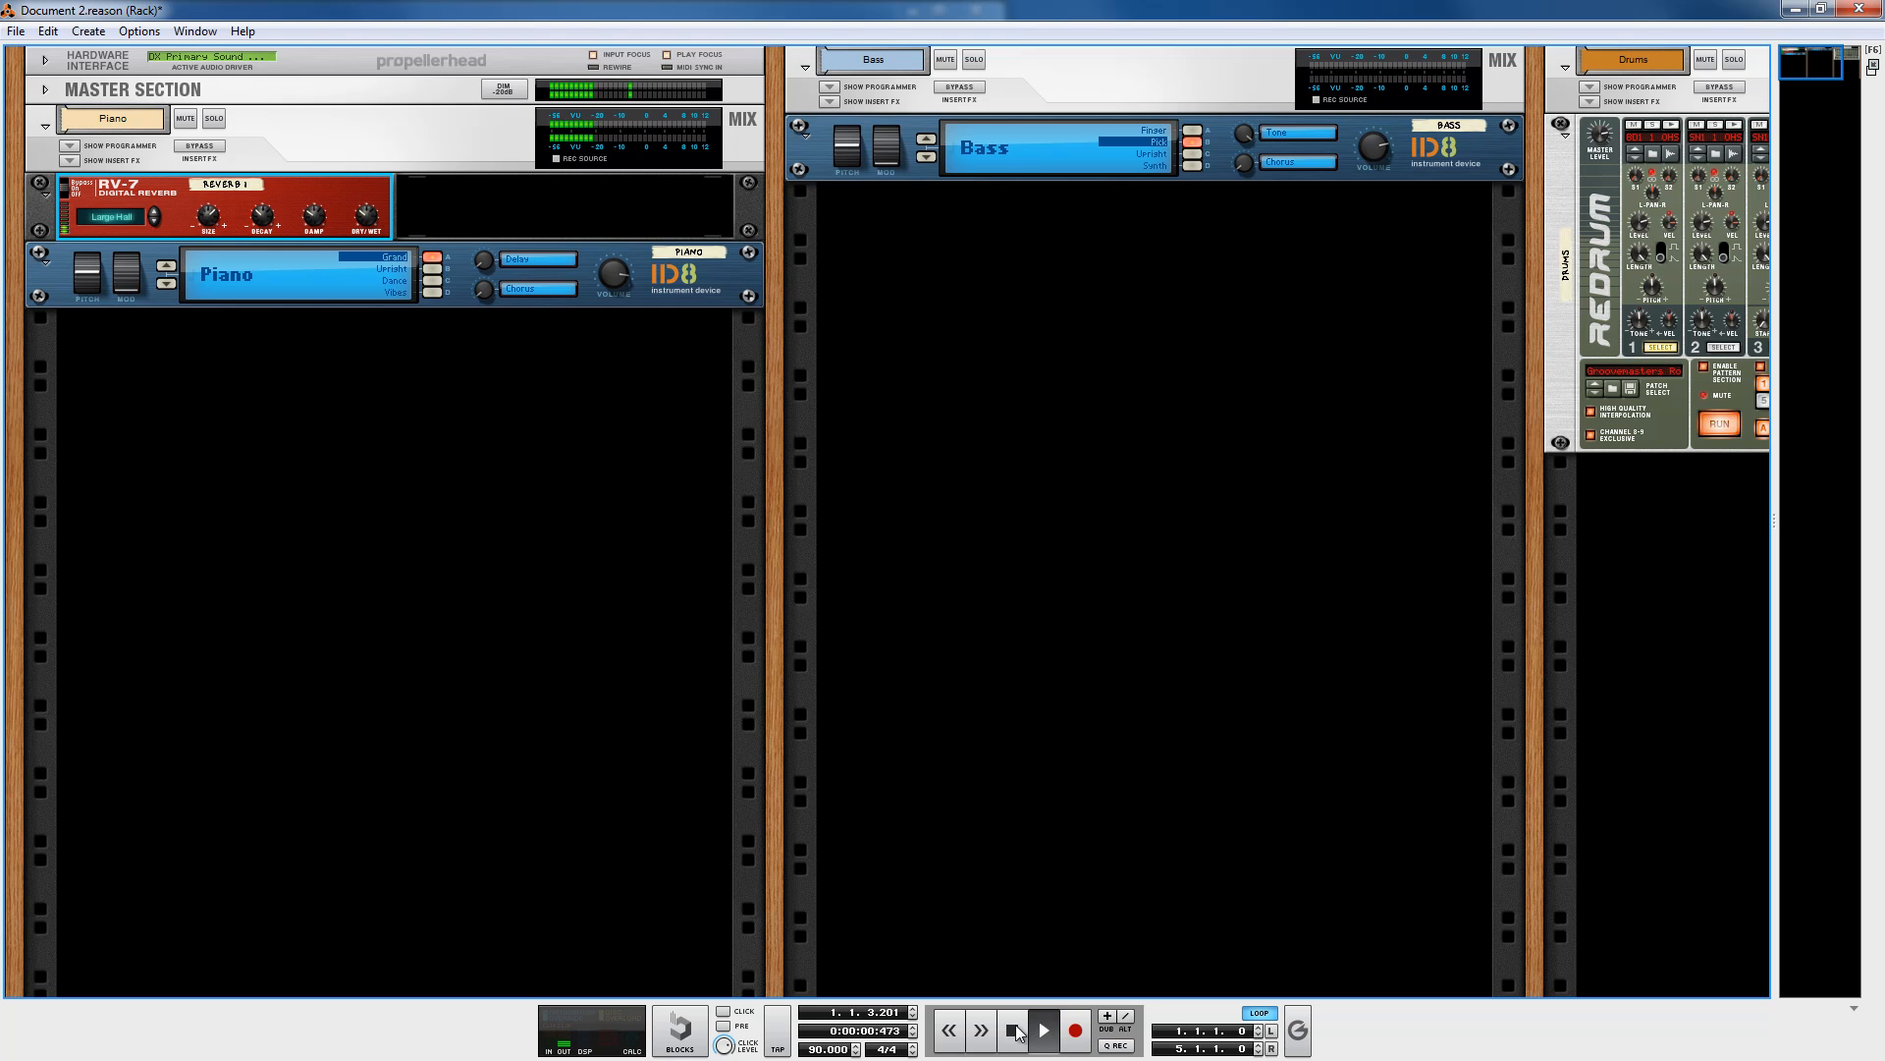
{"action": "key", "text": "space"}
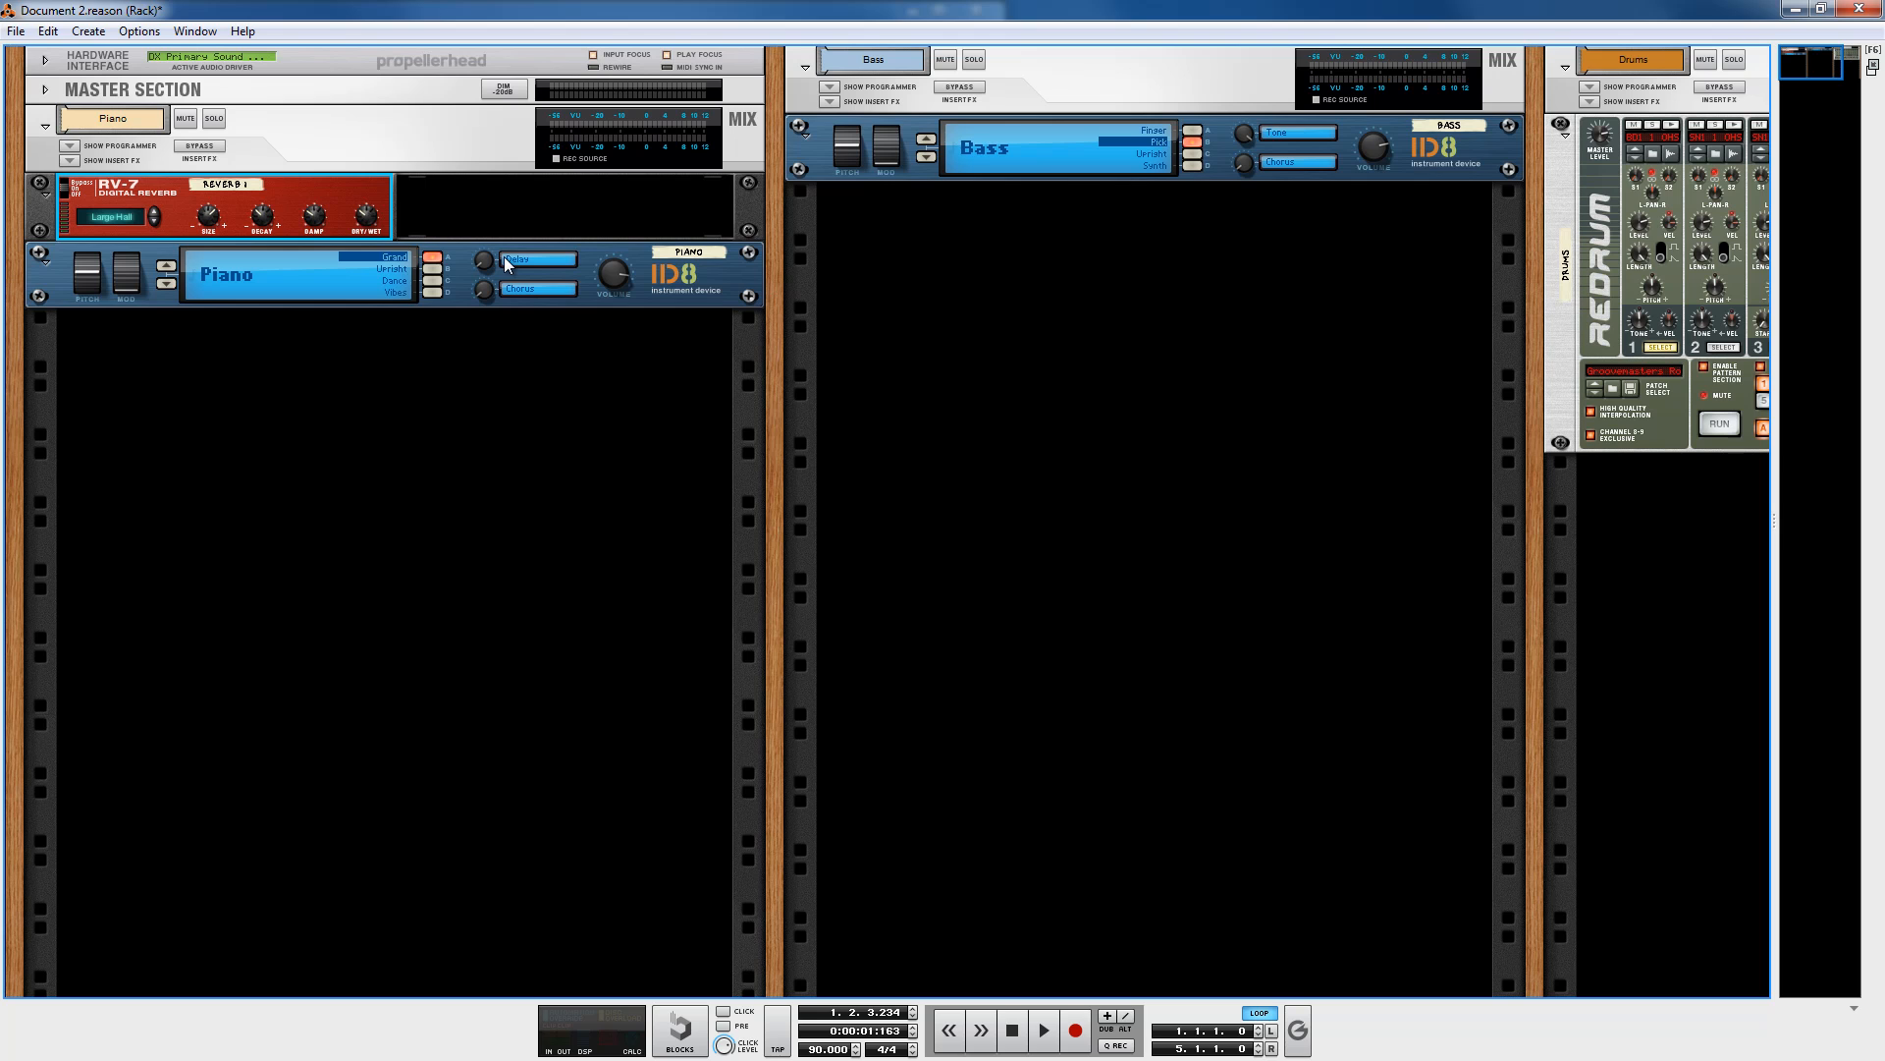
{"action": "left_click", "coordinate": [538, 422]}
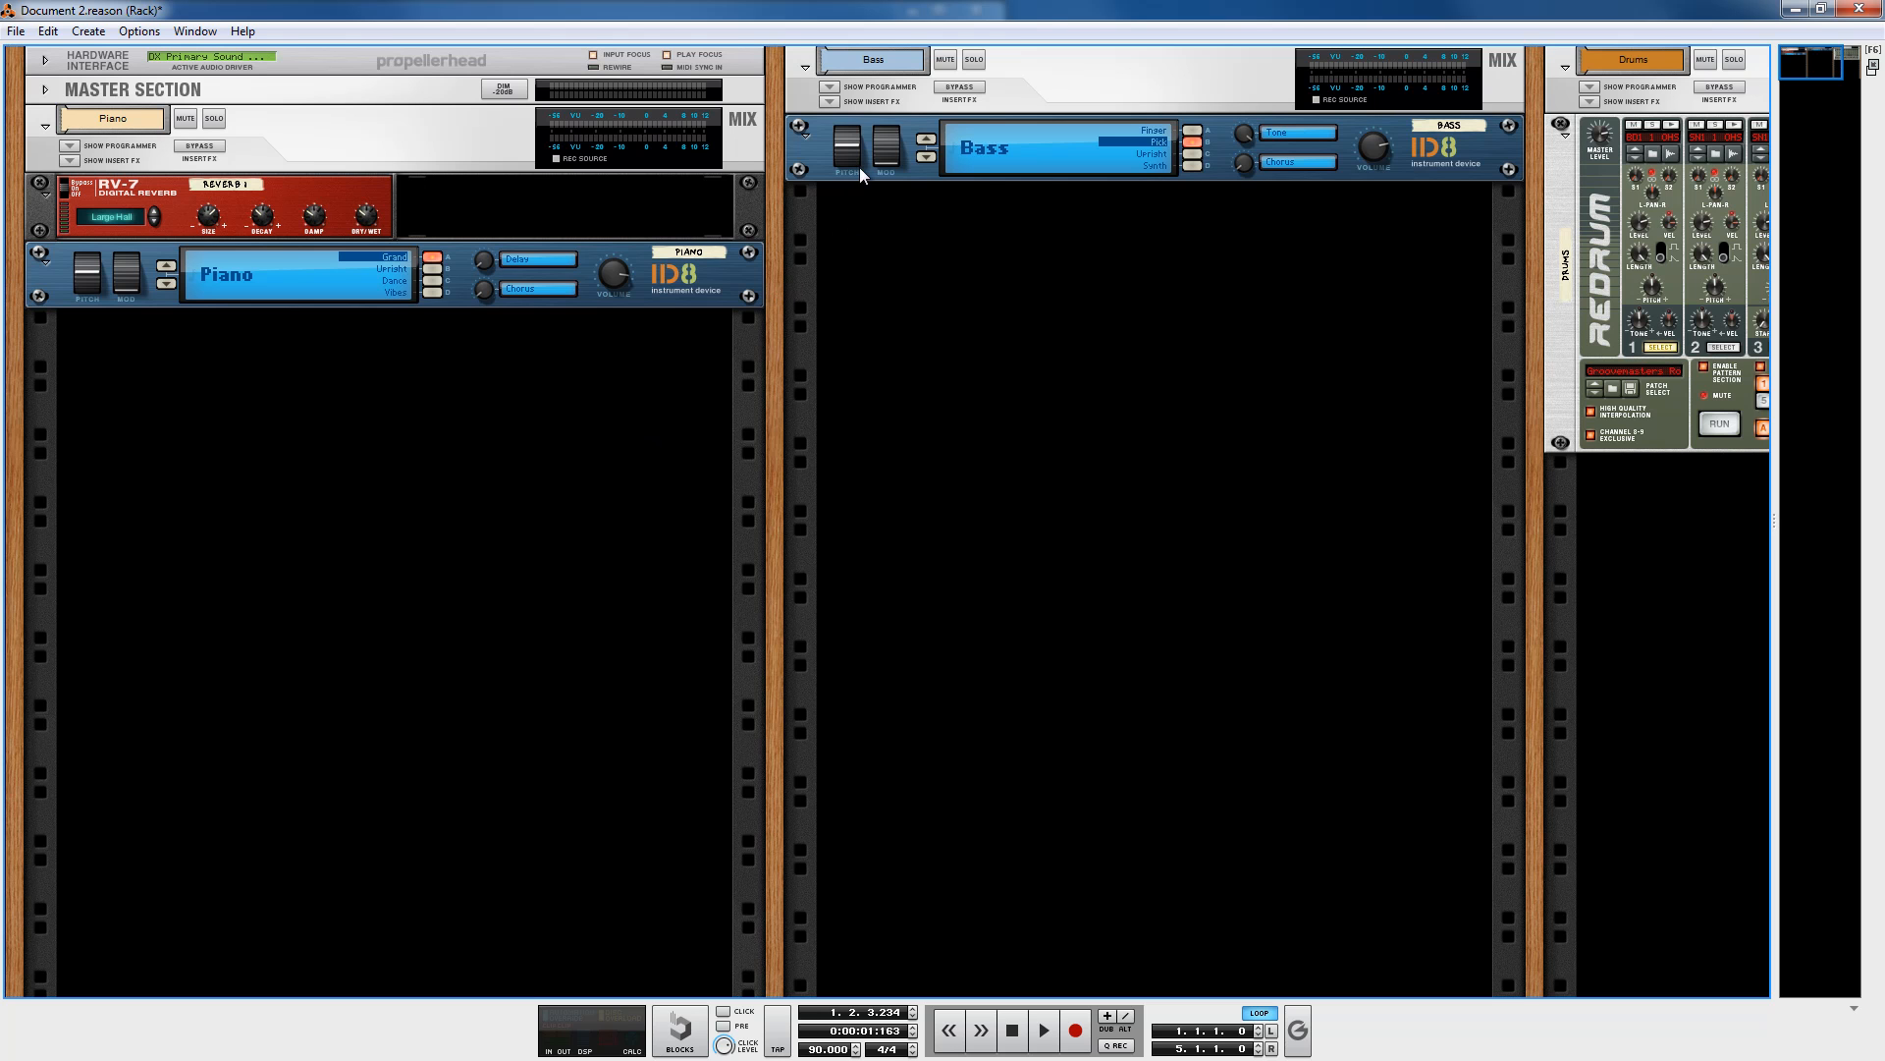
Step: Switch to the sequencer and move the left loop locator and the song position to bar 3
{"action": "left_click", "coordinate": [1795, 8]}
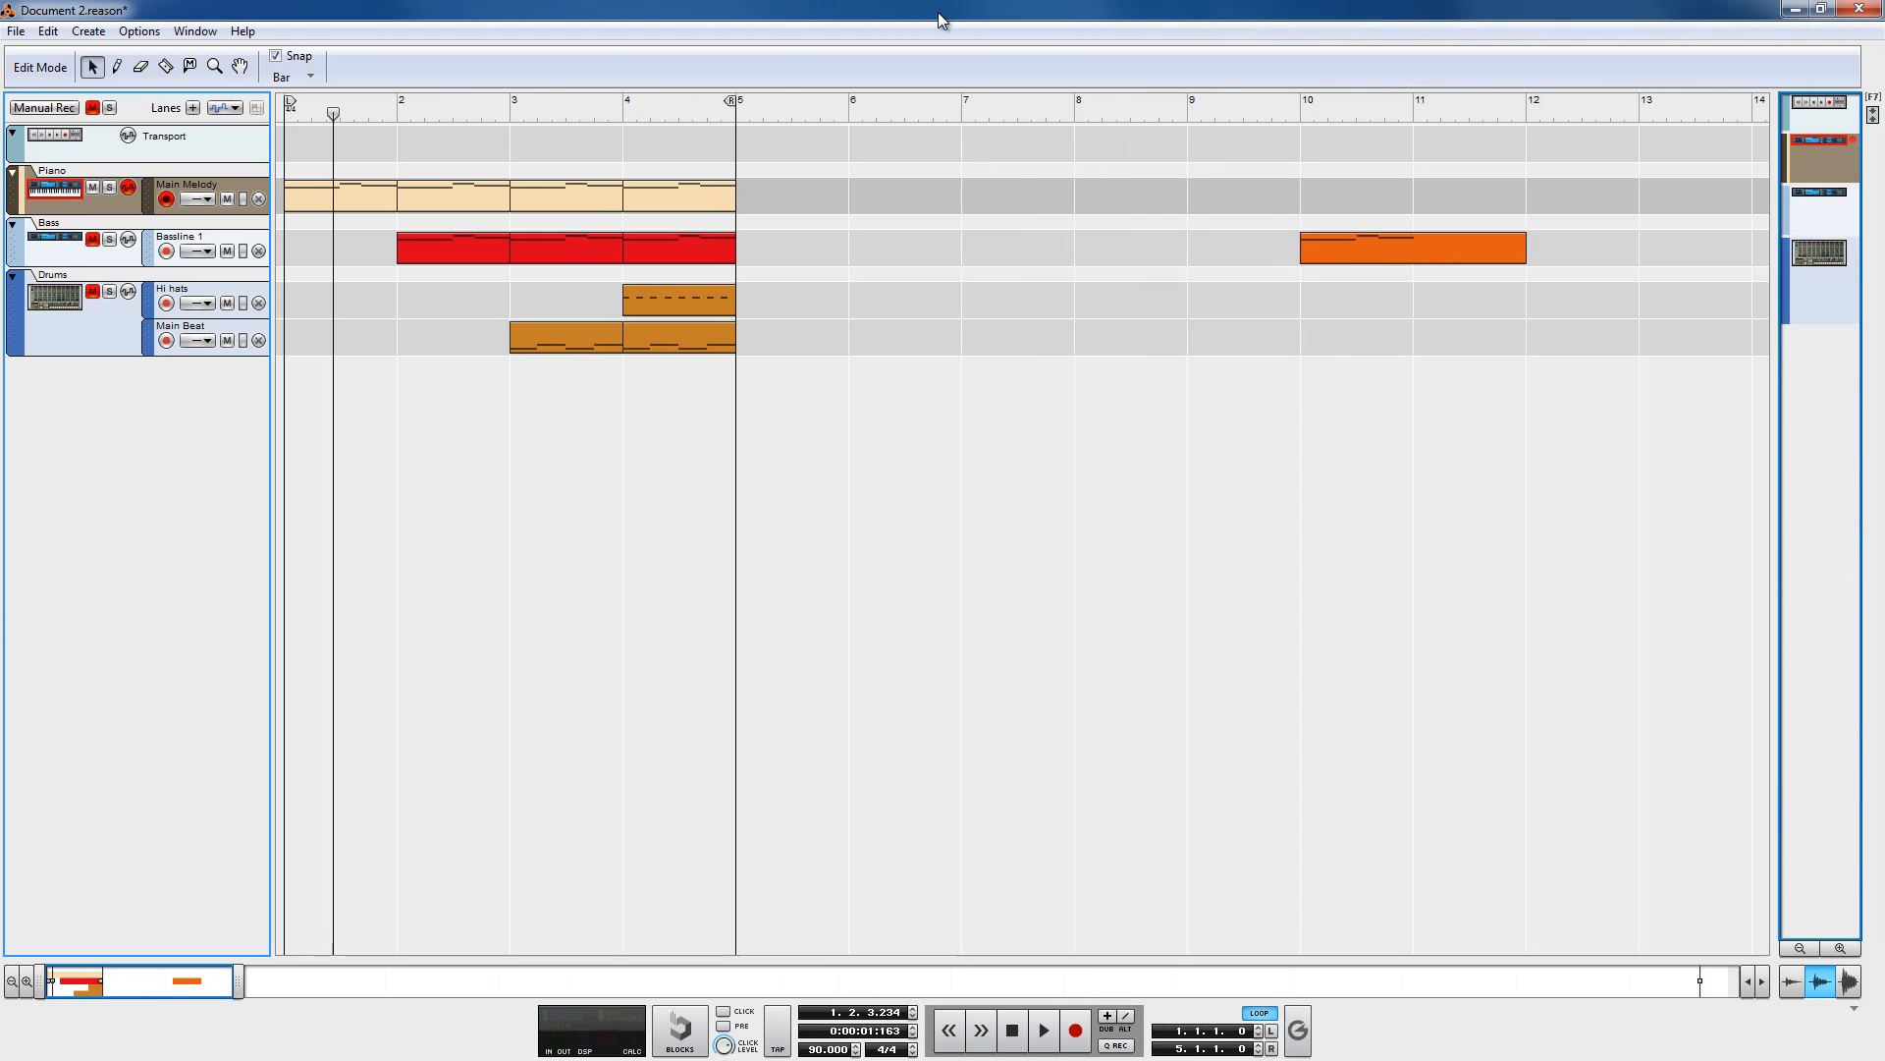
{"action": "left_click", "coordinate": [937, 10]}
{"action": "left_click", "coordinate": [93, 239]}
{"action": "left_click_drag", "start_coordinate": [291, 102], "coordinate": [468, 104]}
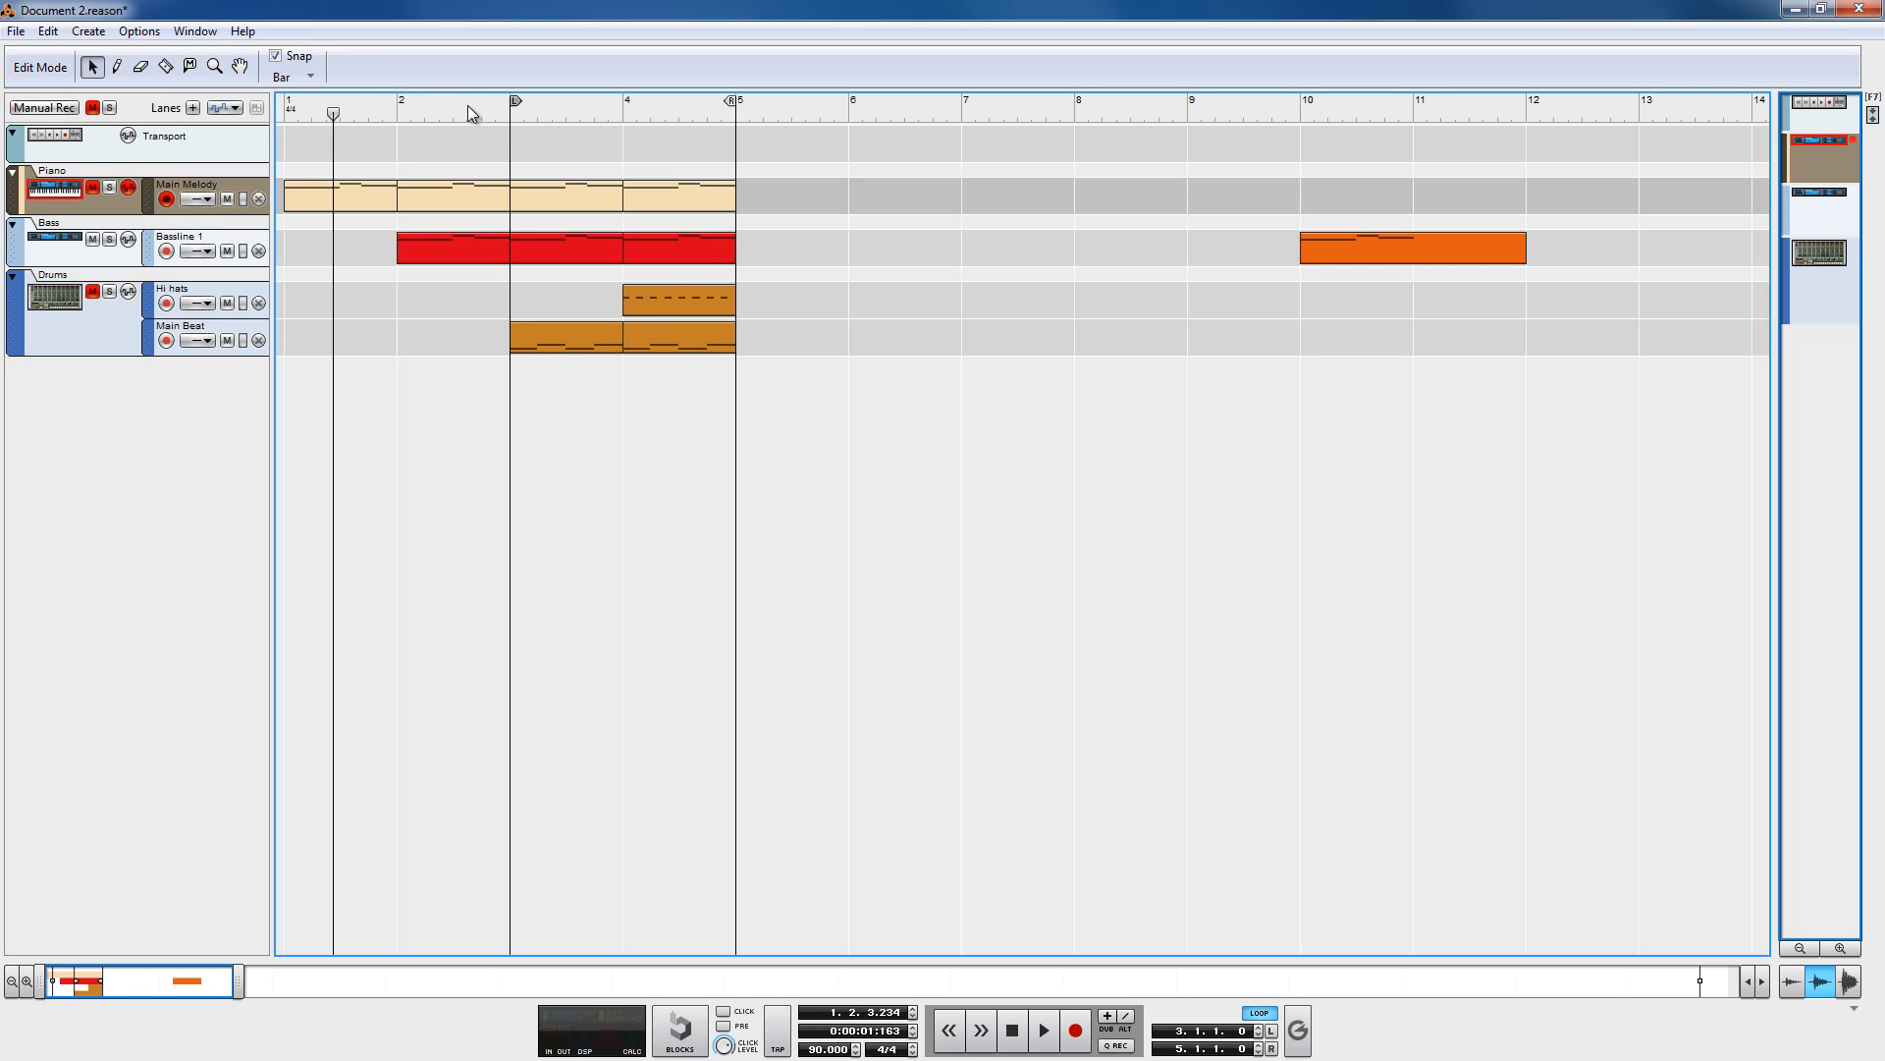
{"action": "left_click", "coordinate": [507, 112]}
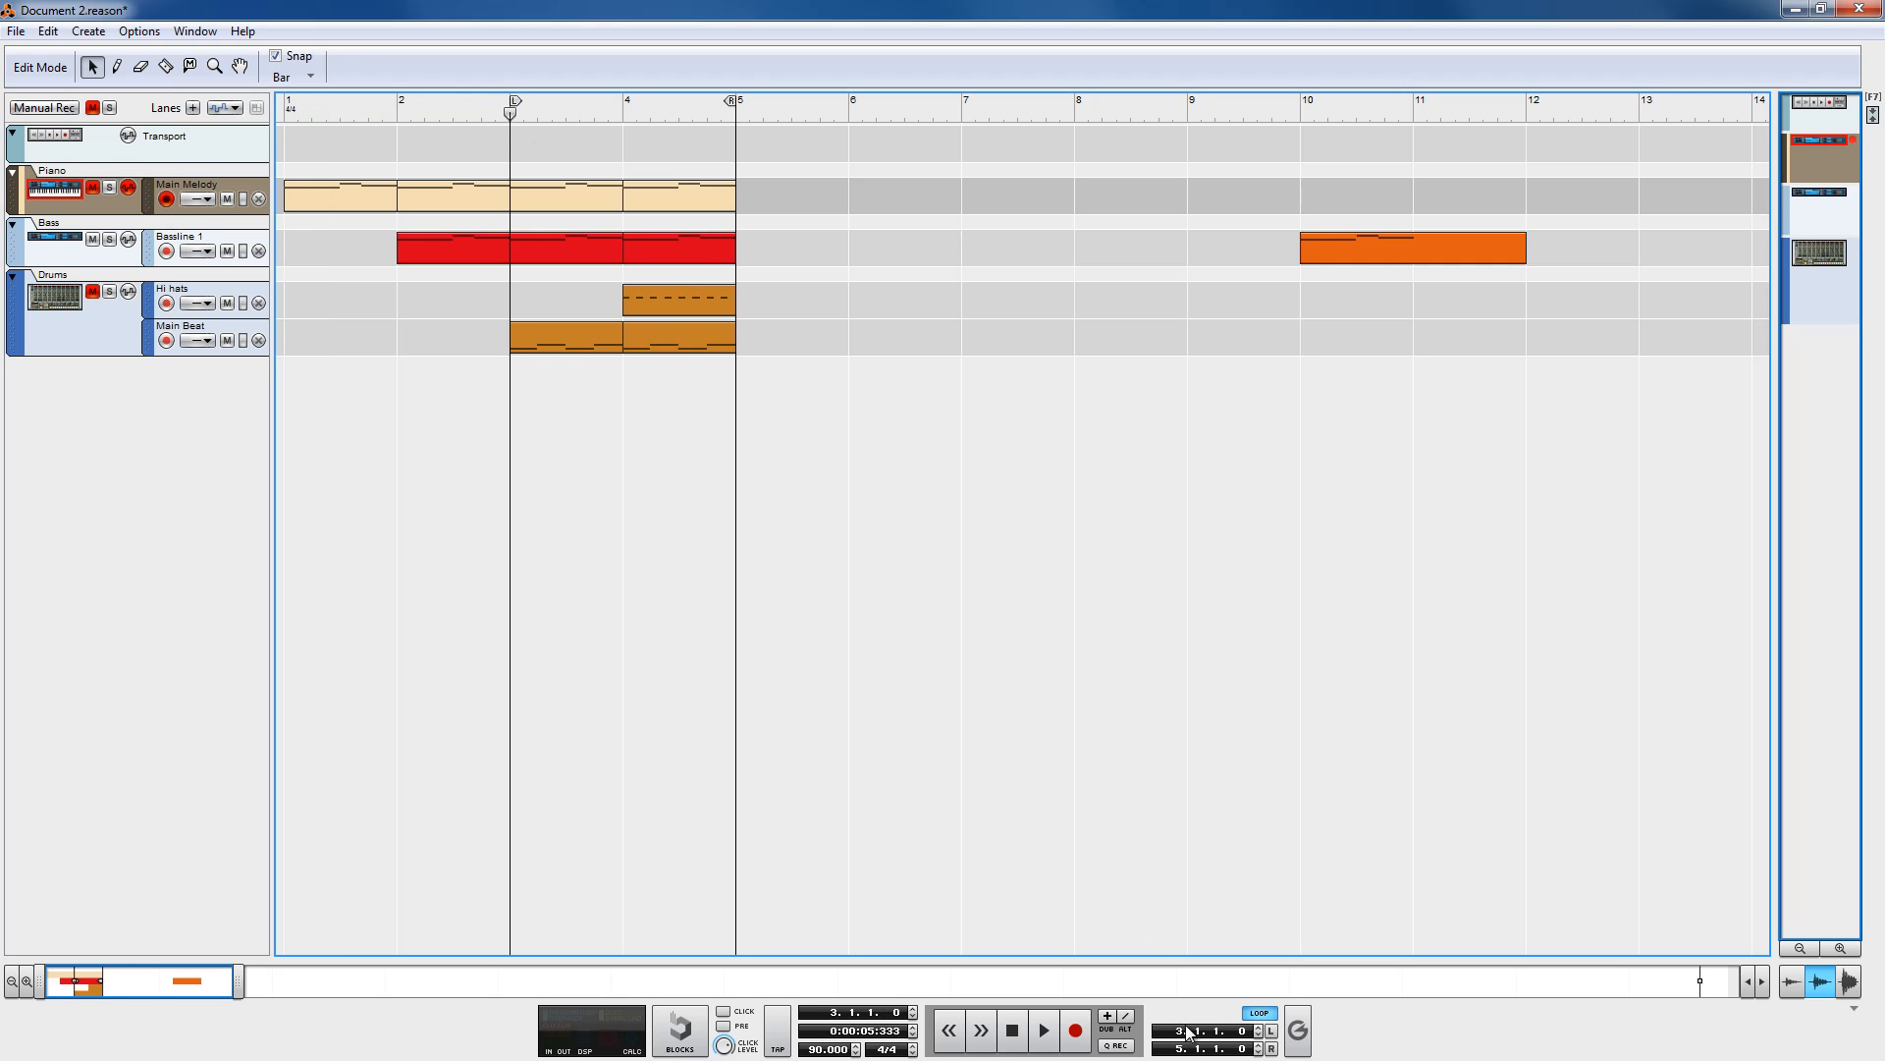
Step: Play the song from bar 3, return to the rack and stop playback
{"action": "left_click", "coordinate": [1045, 1031]}
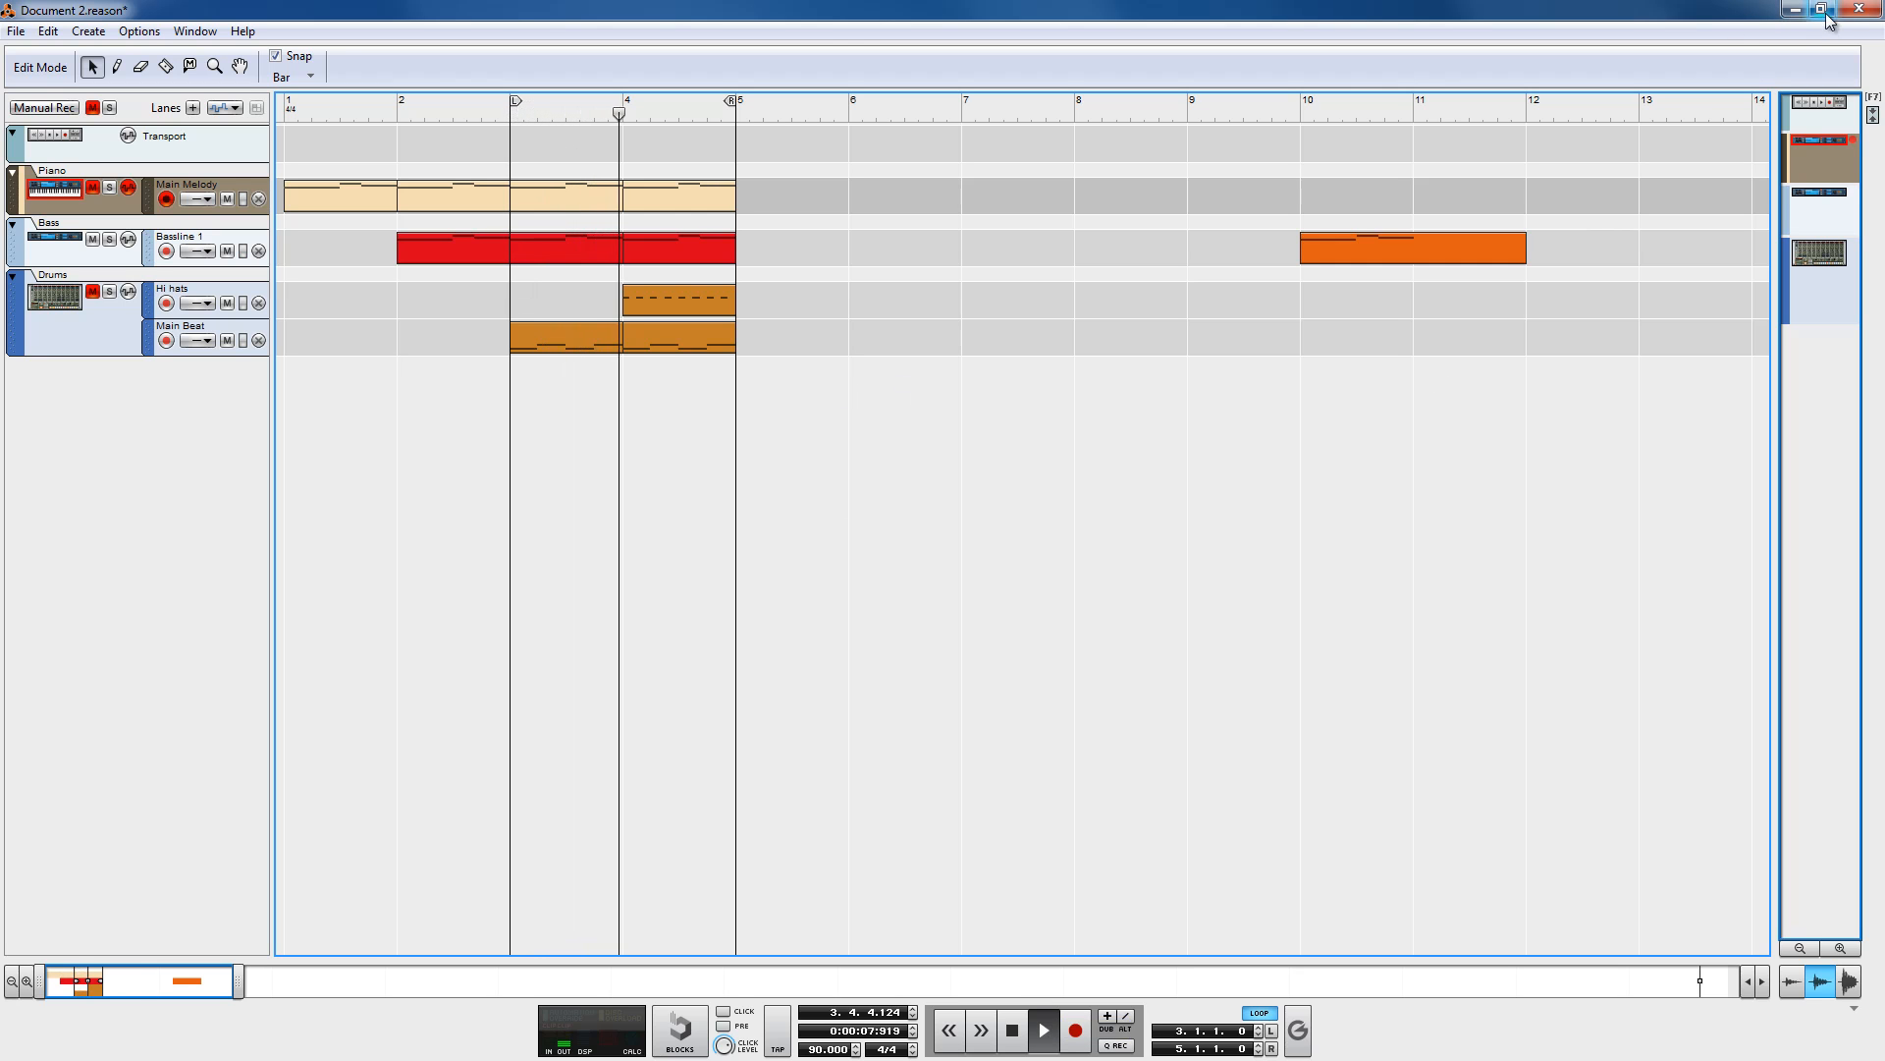
{"action": "key", "text": "F6"}
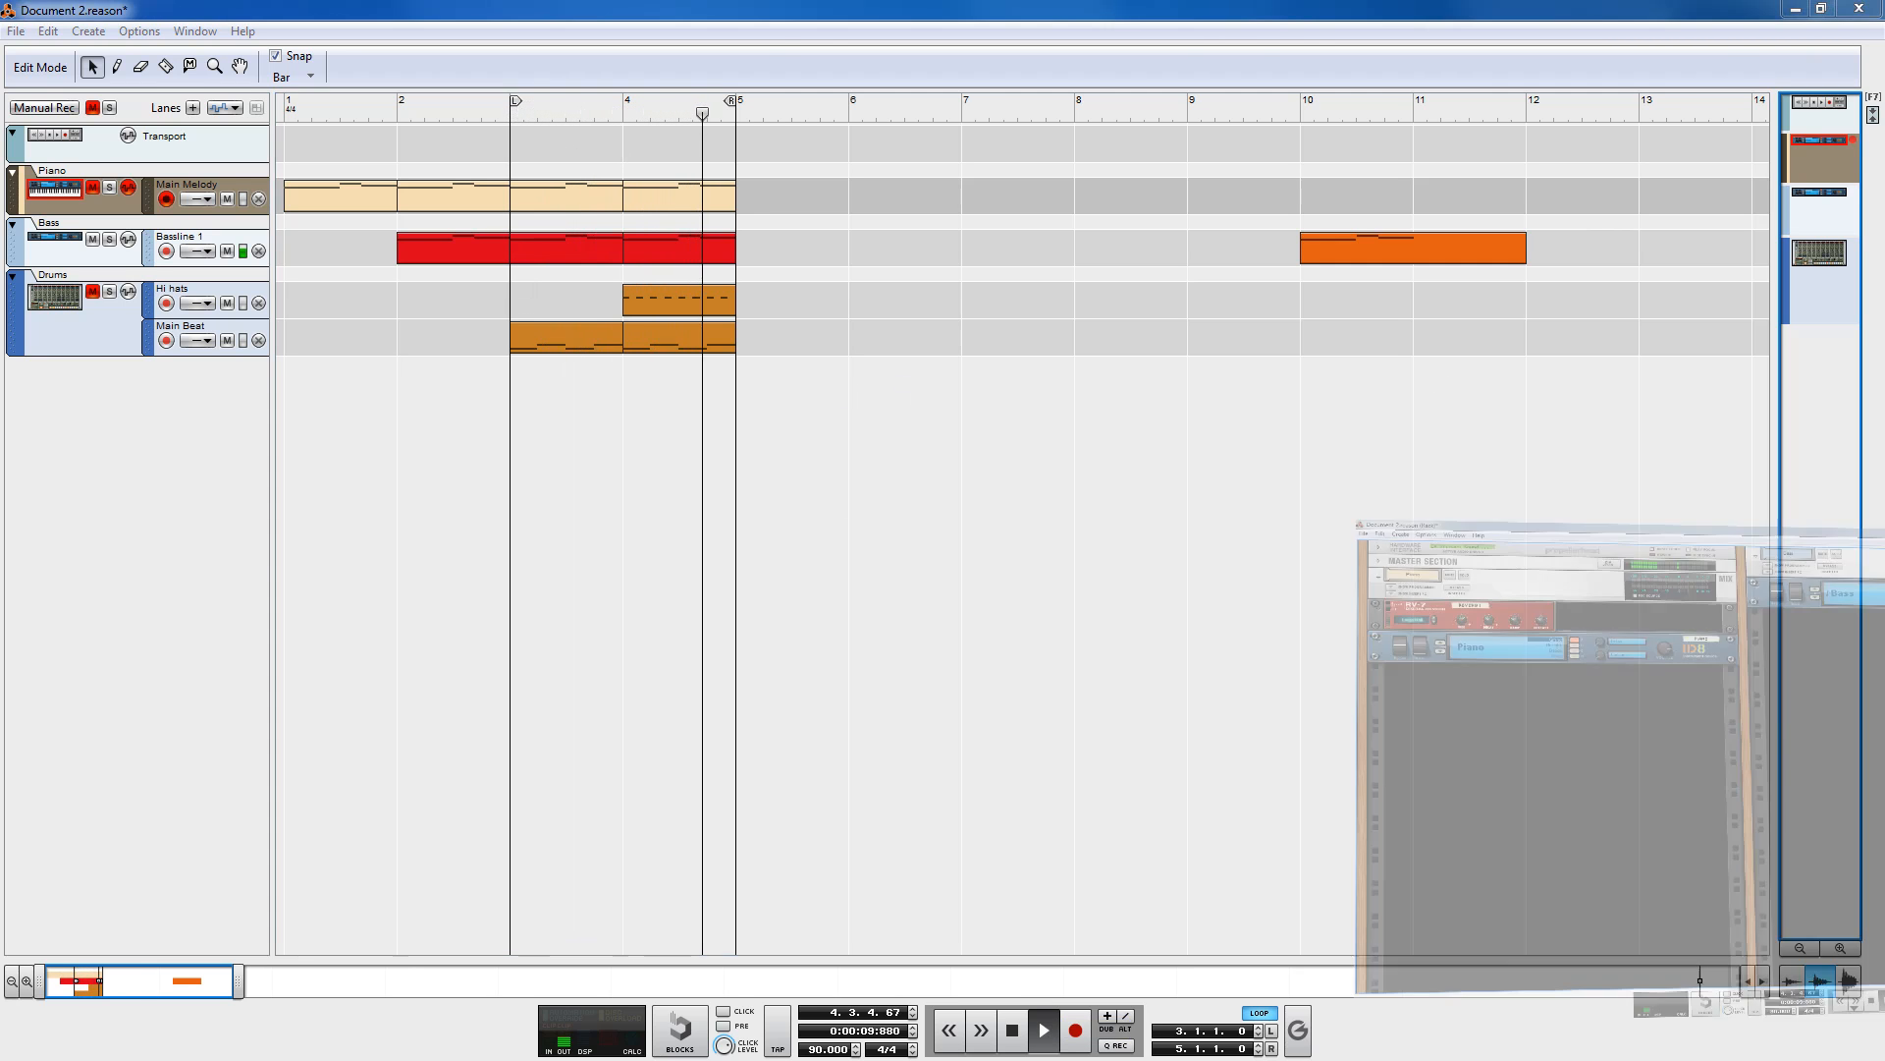
{"action": "left_click", "coordinate": [1013, 1030]}
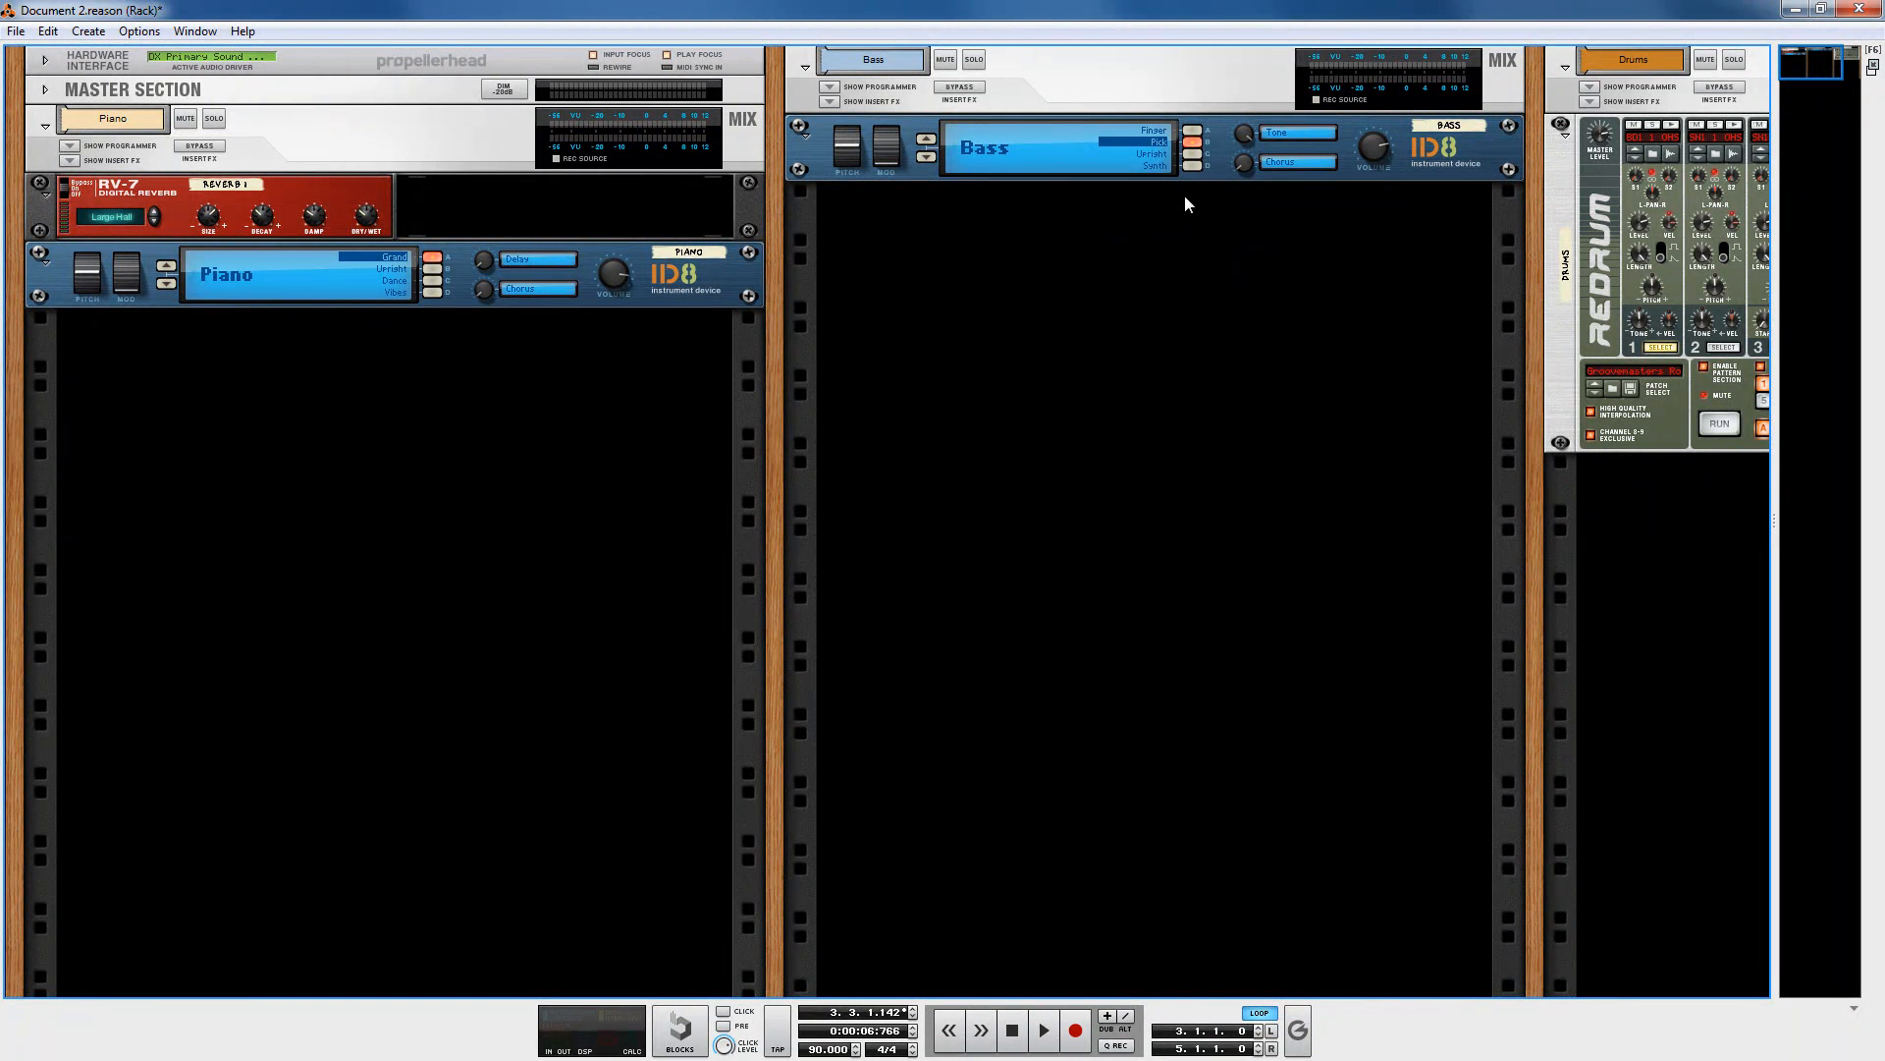
{"action": "left_click", "coordinate": [1193, 132]}
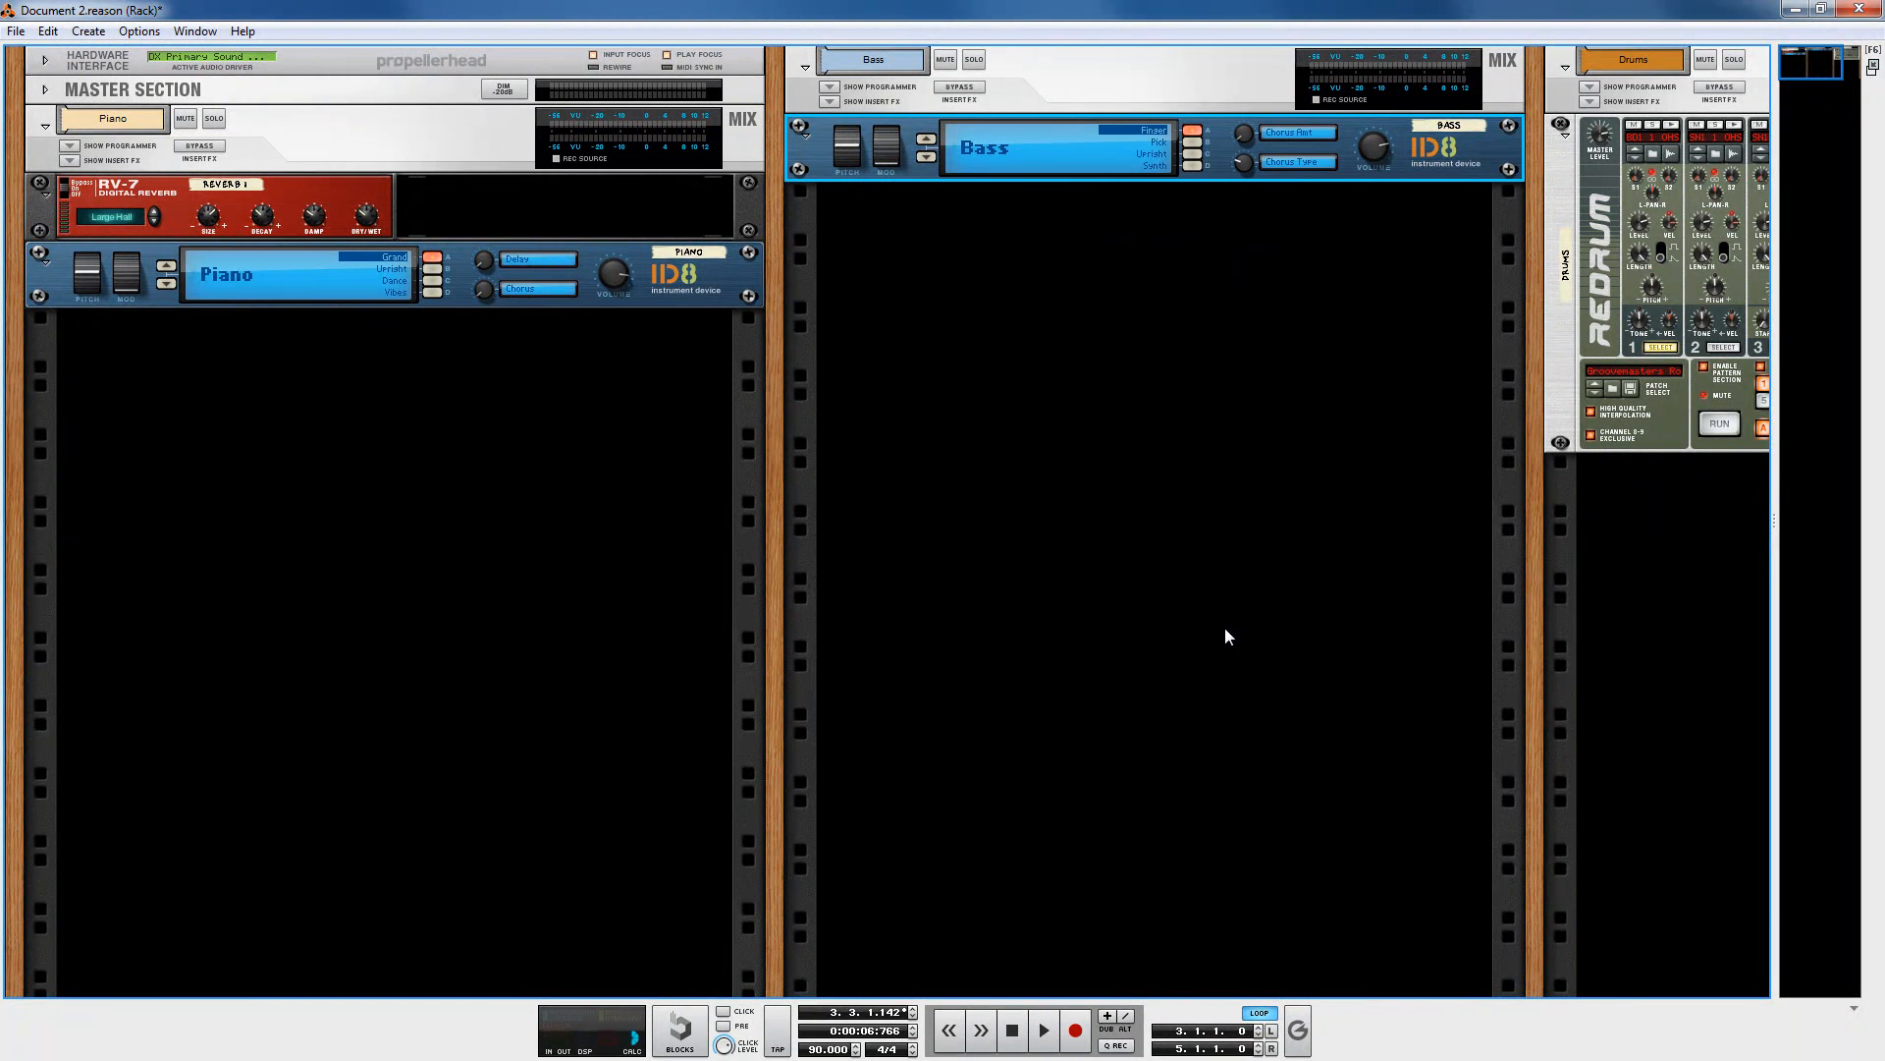
{"action": "left_click", "coordinate": [1044, 1030]}
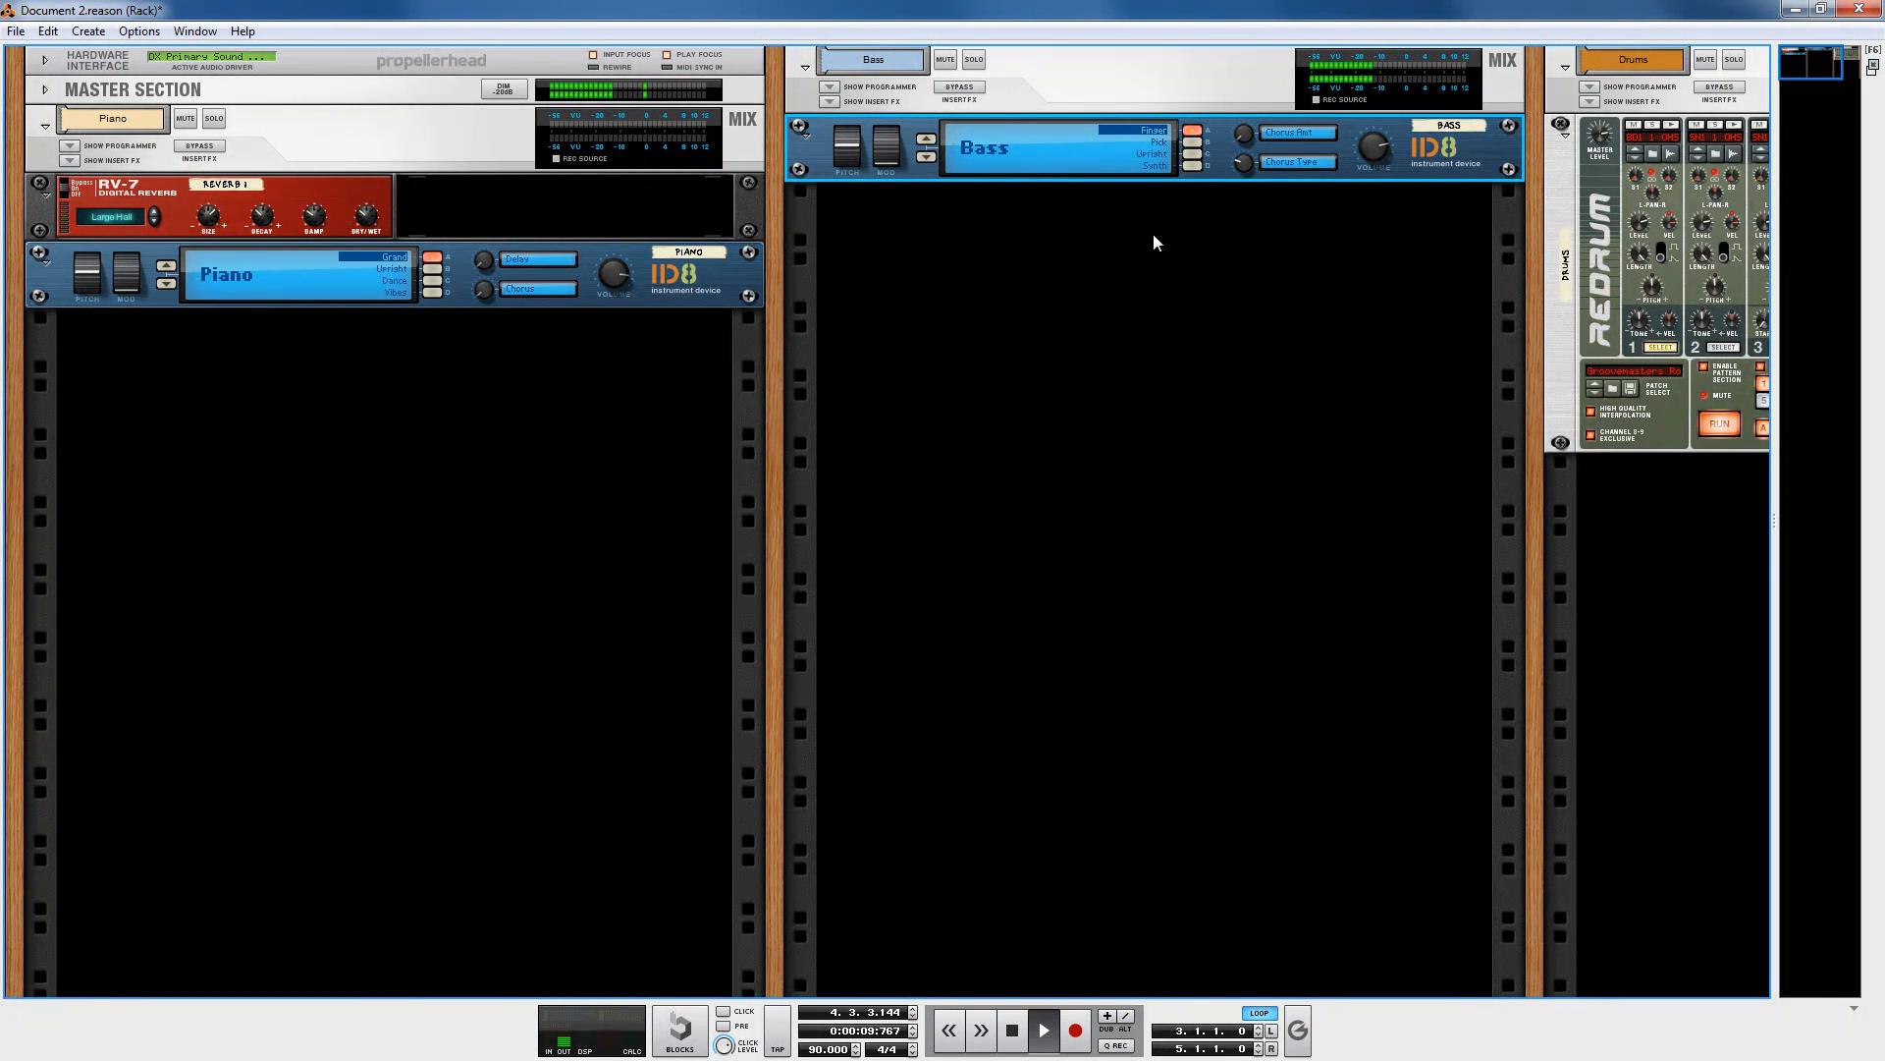
{"action": "left_click", "coordinate": [1193, 142]}
{"action": "left_click", "coordinate": [1012, 1030]}
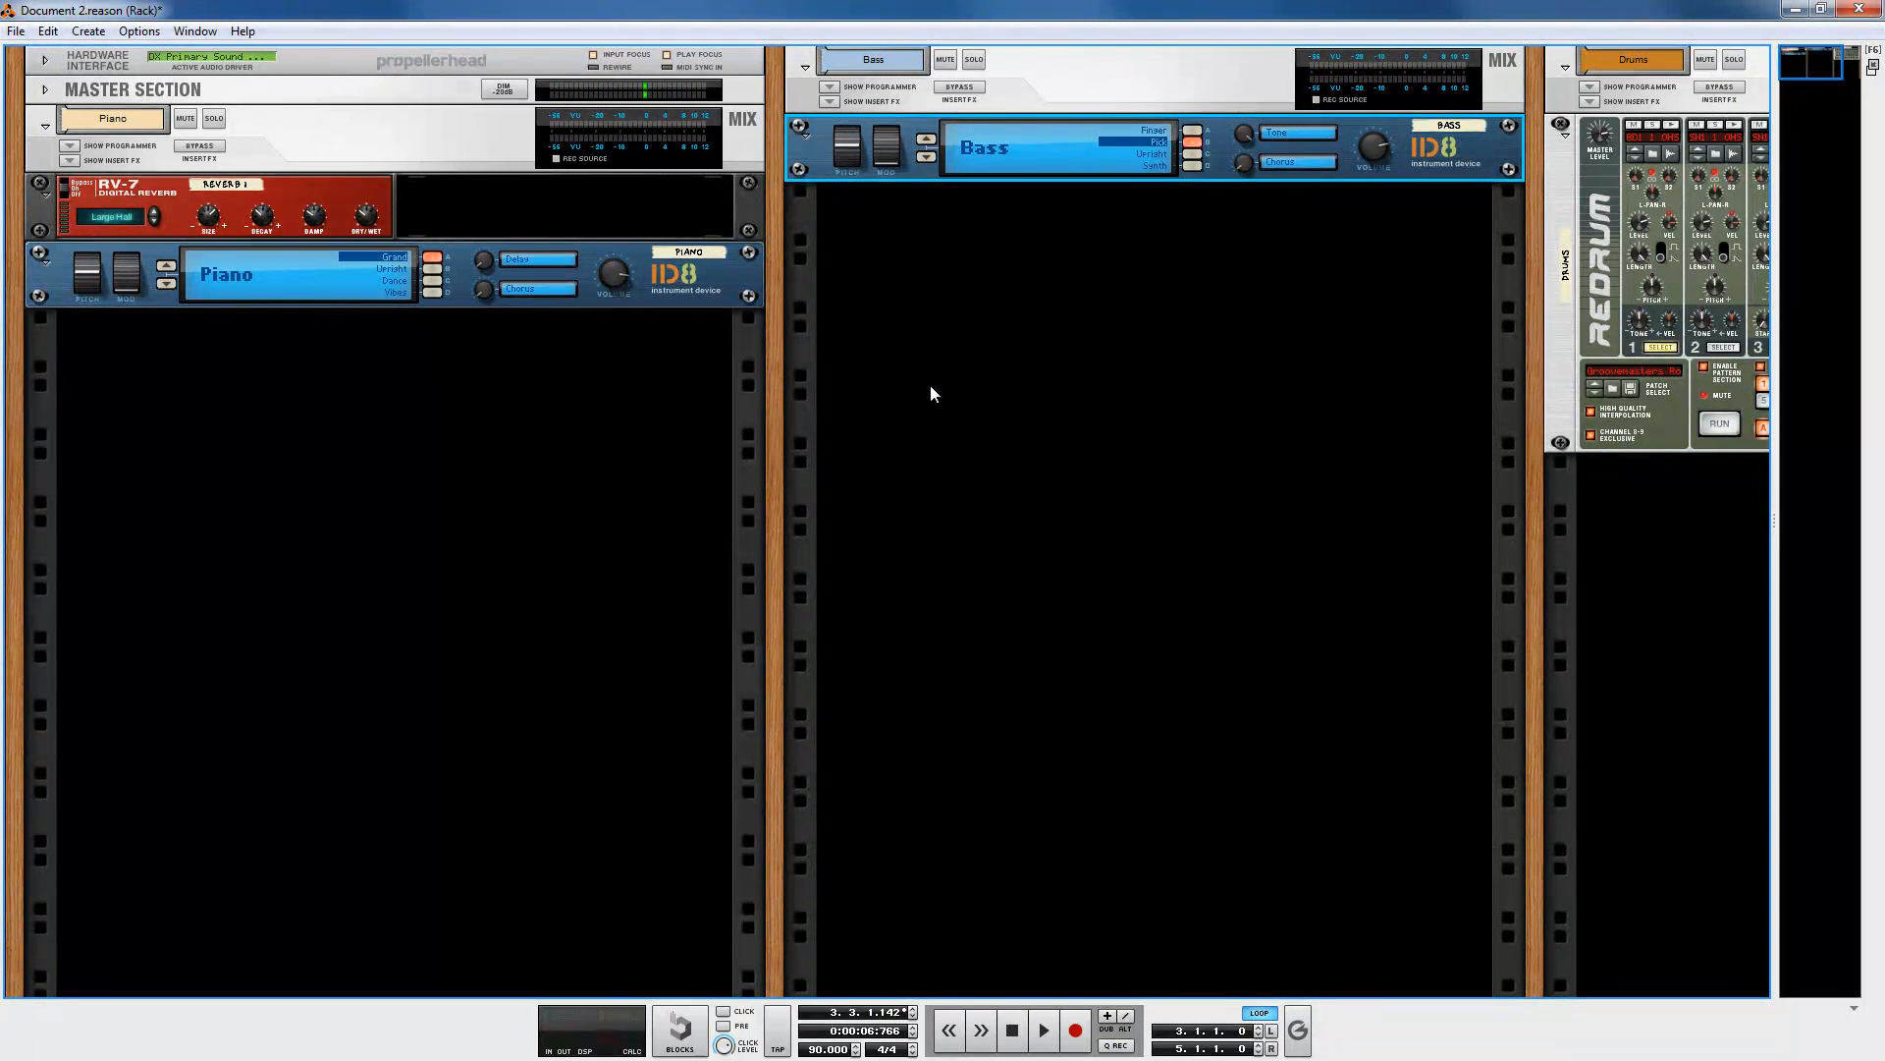
Step: Create a Scream 4 Distortion in the empty space below the Bass ID8
{"action": "right_click", "coordinate": [910, 210]}
{"action": "mouse_move", "coordinate": [1003, 352]}
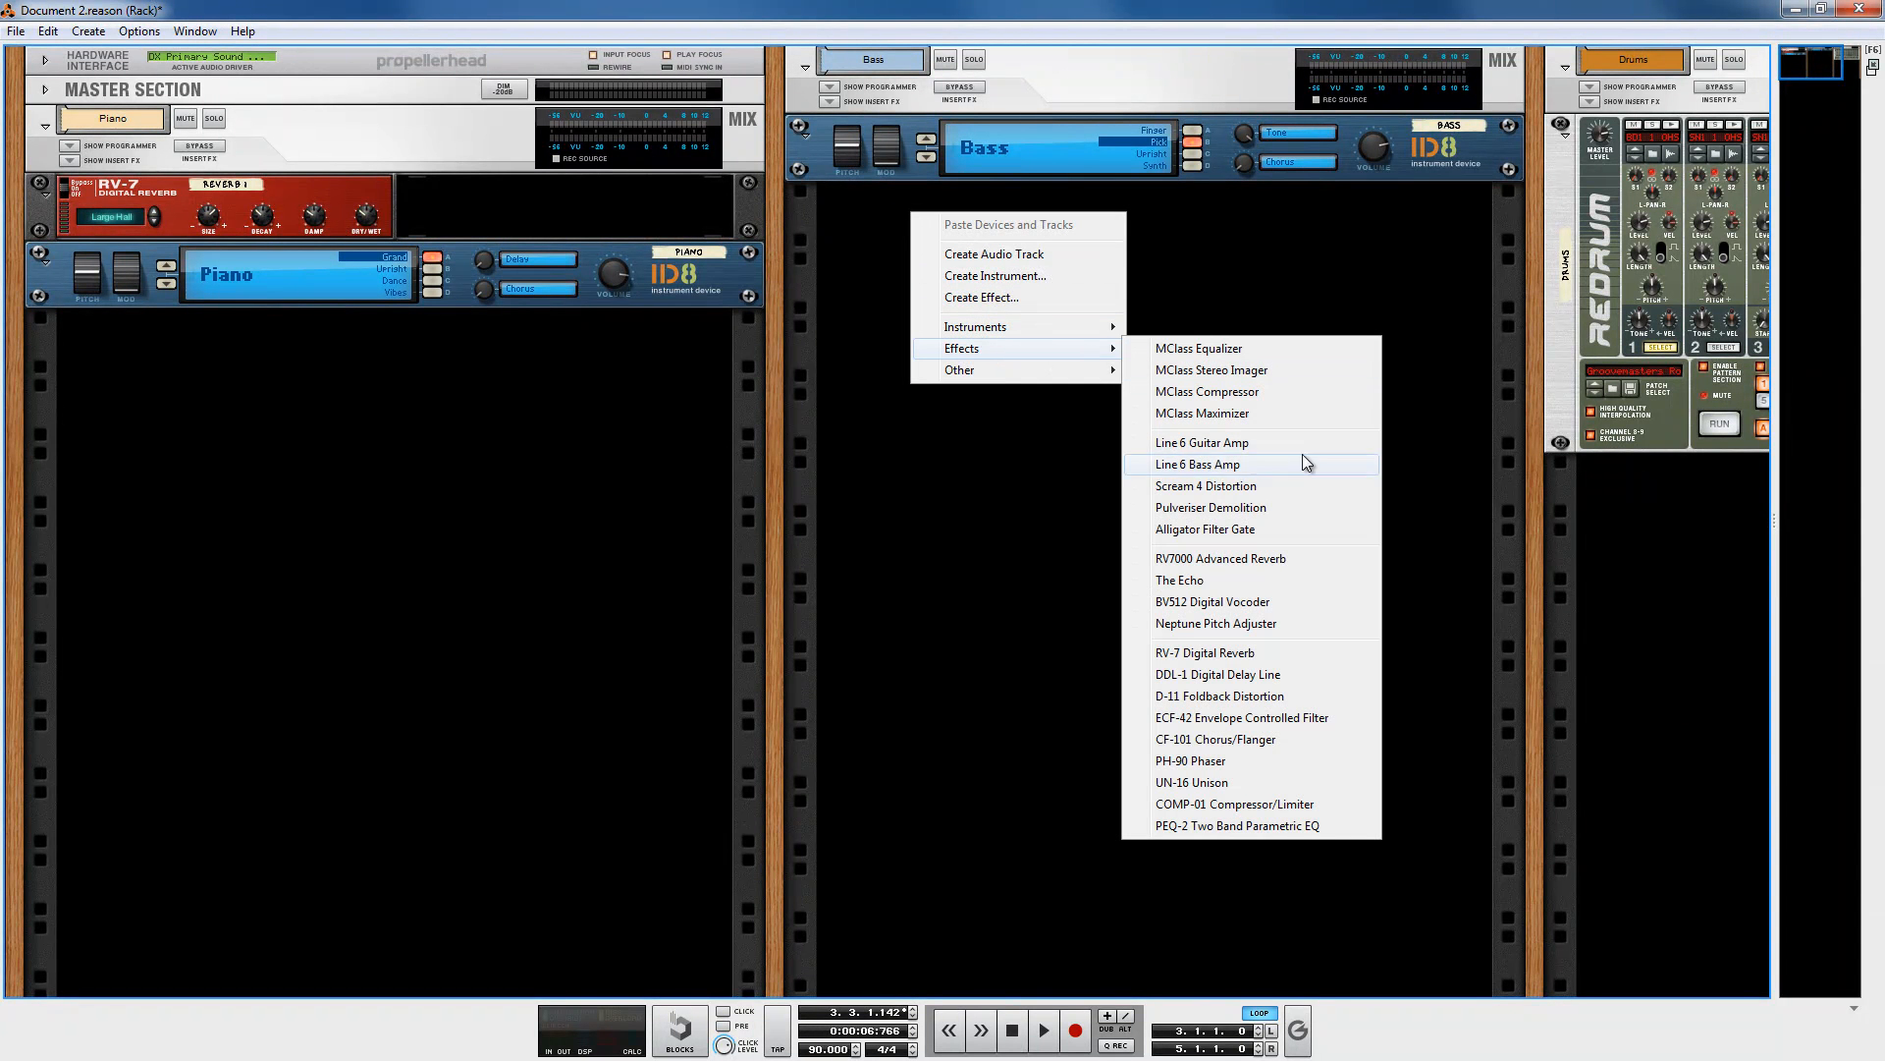
{"action": "left_click", "coordinate": [1261, 491]}
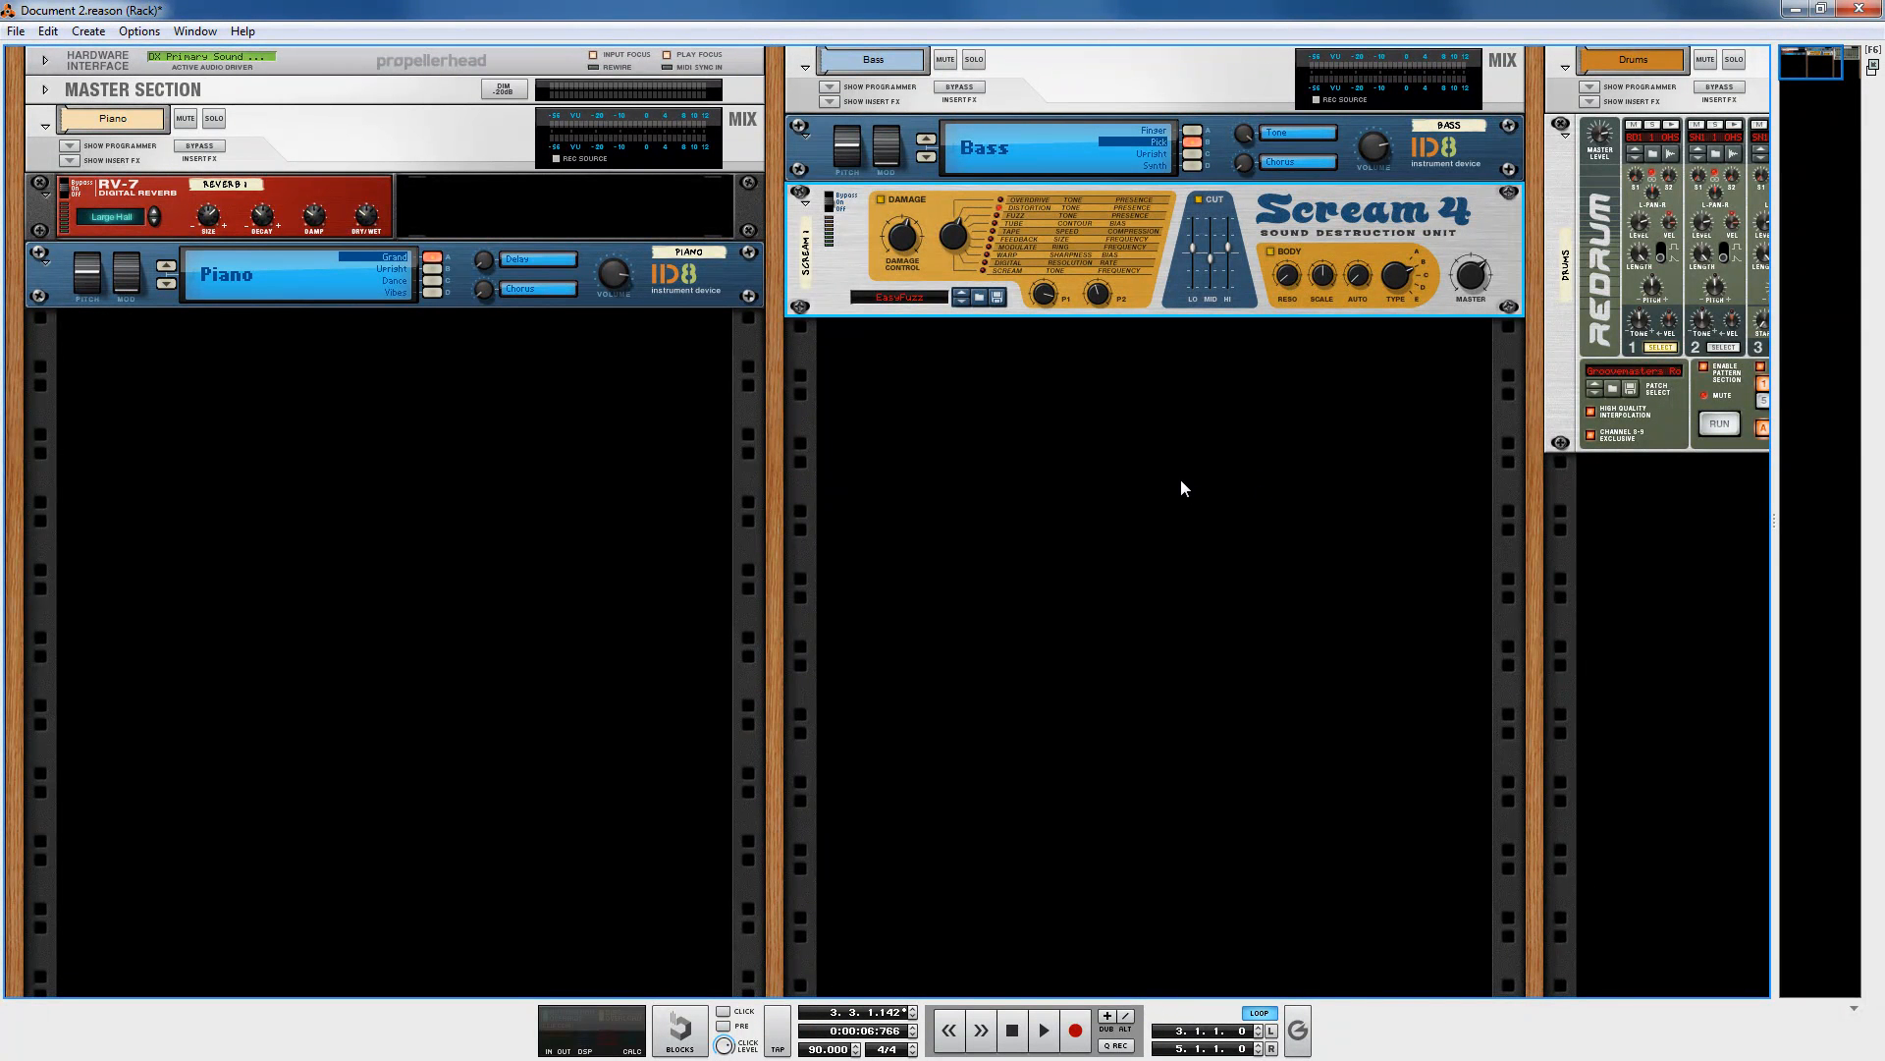
Step: Move the Scream 4 above the Bass ID8 in the Bass column
{"action": "left_click", "coordinate": [1082, 433]}
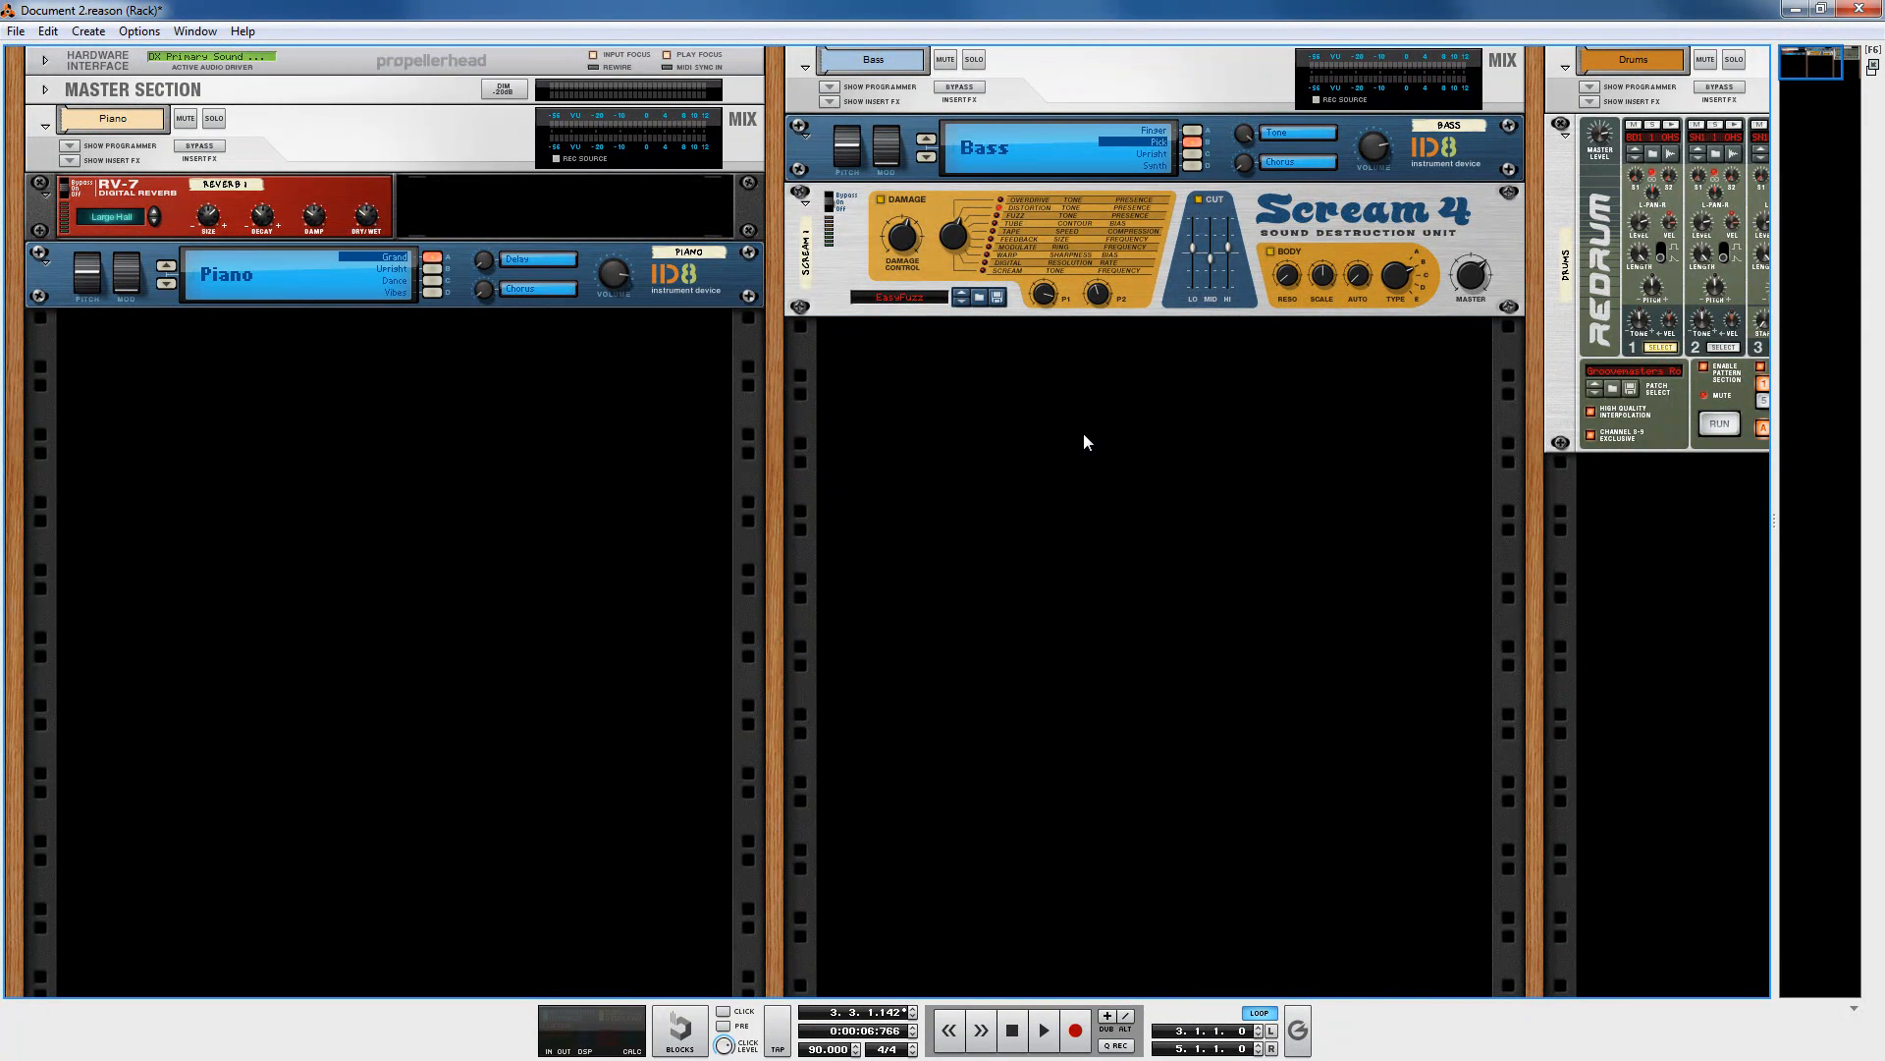
{"action": "left_click", "coordinate": [801, 206]}
{"action": "left_click", "coordinate": [801, 206]}
{"action": "left_click_drag", "start_coordinate": [801, 222], "coordinate": [807, 137]}
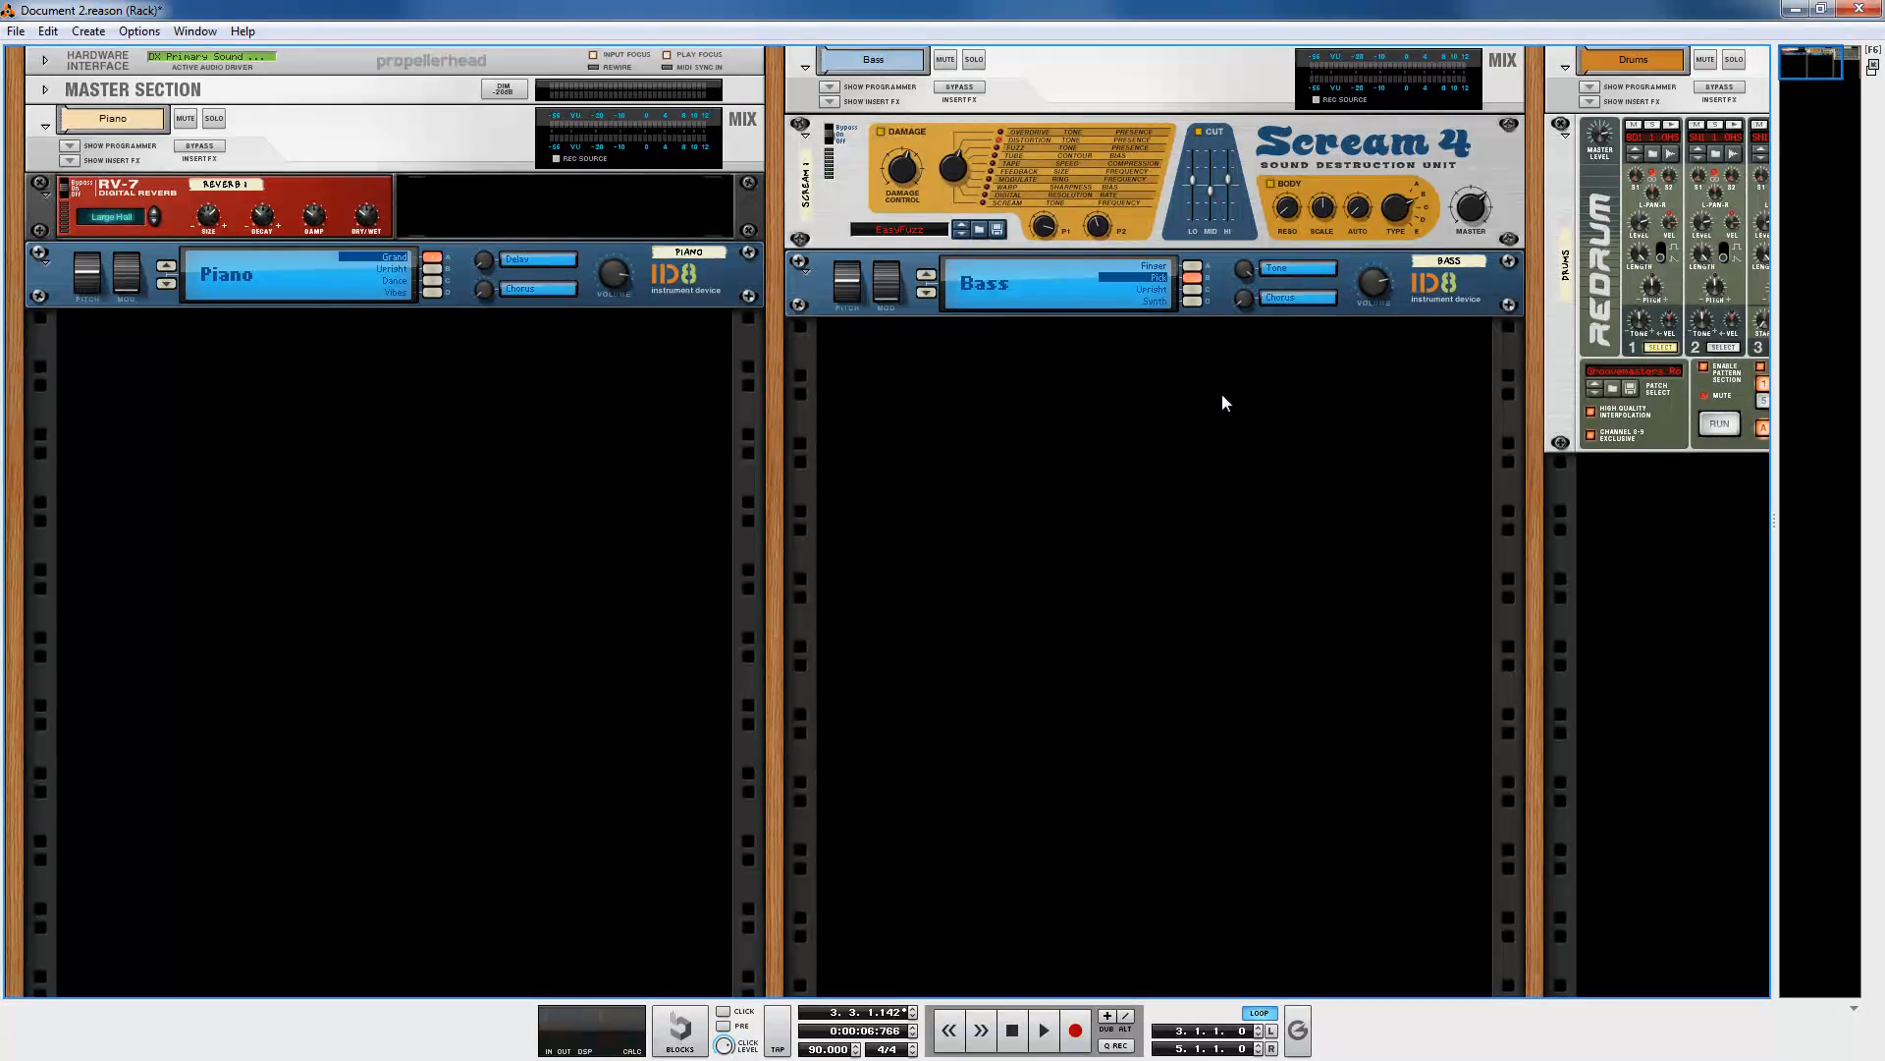
Step: Flip the rack, re-patch the Bass ID8's audio output cable, and flip back to the front
{"action": "key", "text": "Tab"}
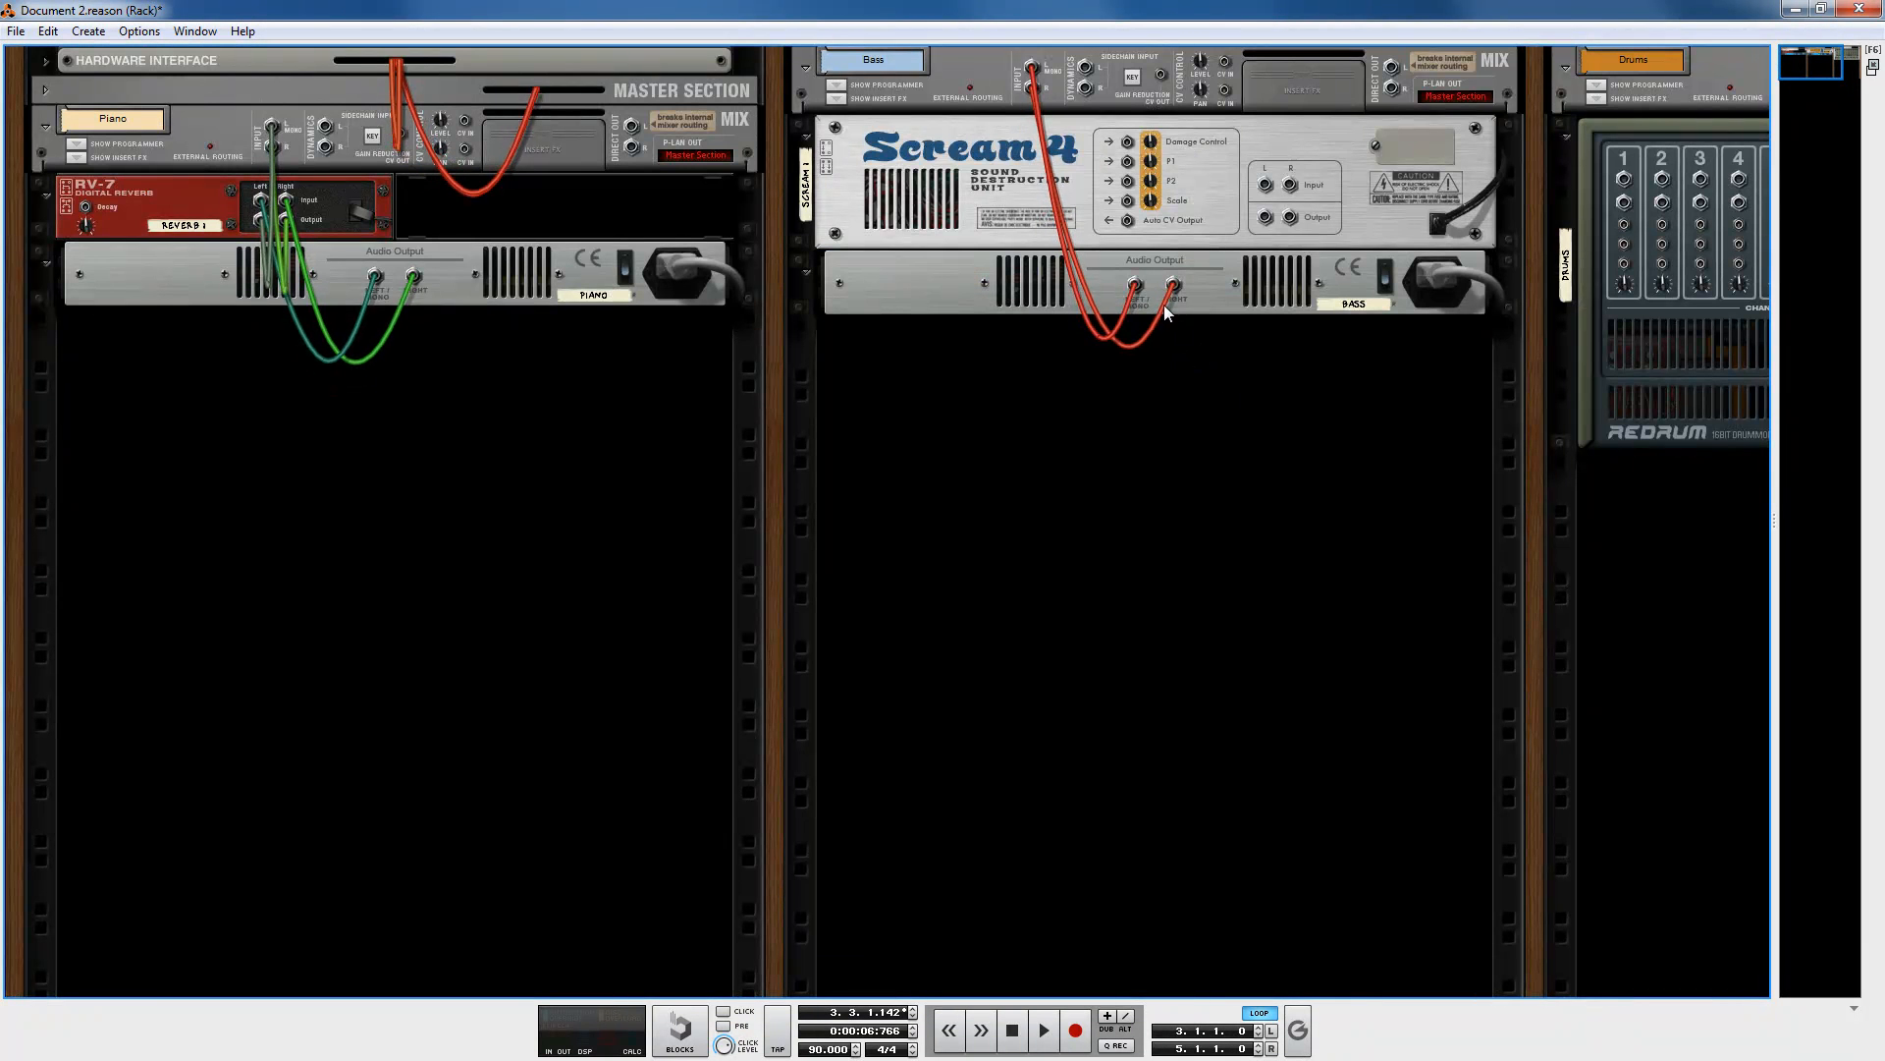
{"action": "left_click_drag", "start_coordinate": [1136, 292], "coordinate": [1030, 66]}
{"action": "left_click", "coordinate": [1263, 427]}
{"action": "key", "text": "Tab"}
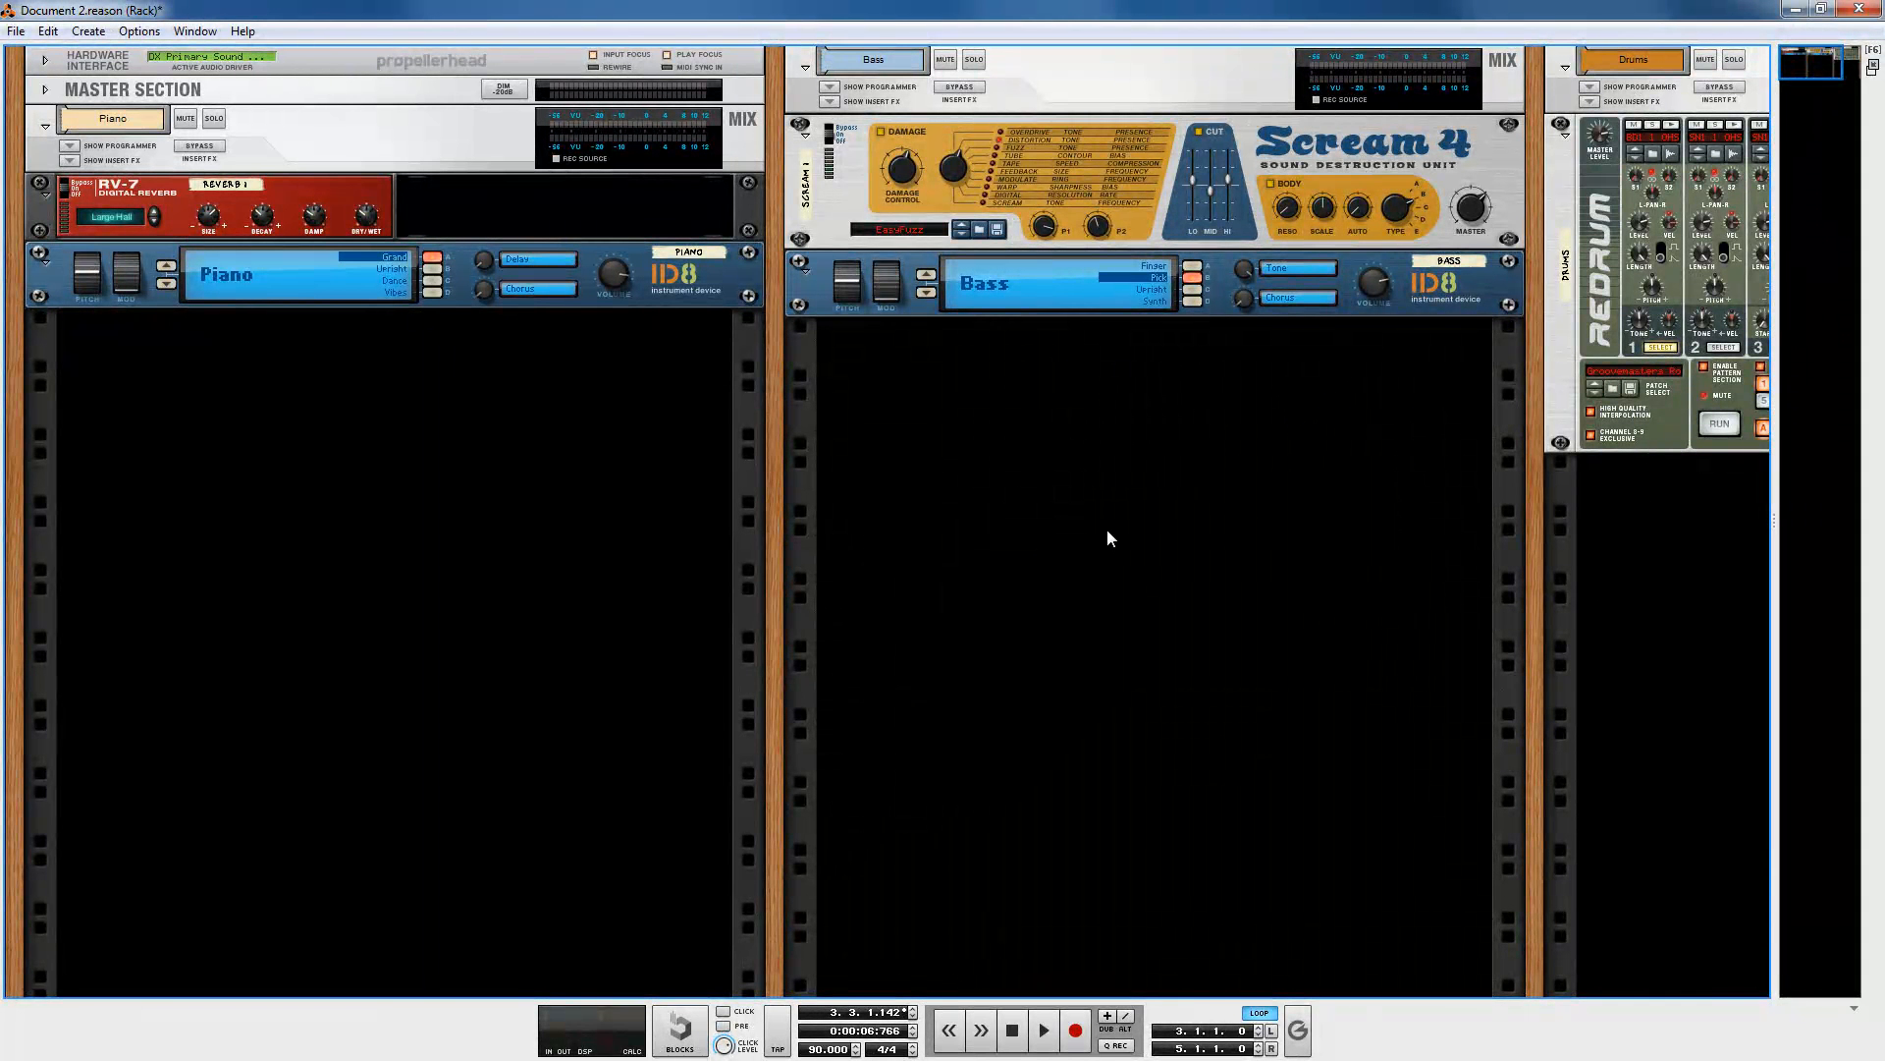
Step: Change the Scream 4's Damage Type while playing the song, then stop playback
{"action": "left_click", "coordinate": [1041, 1033]}
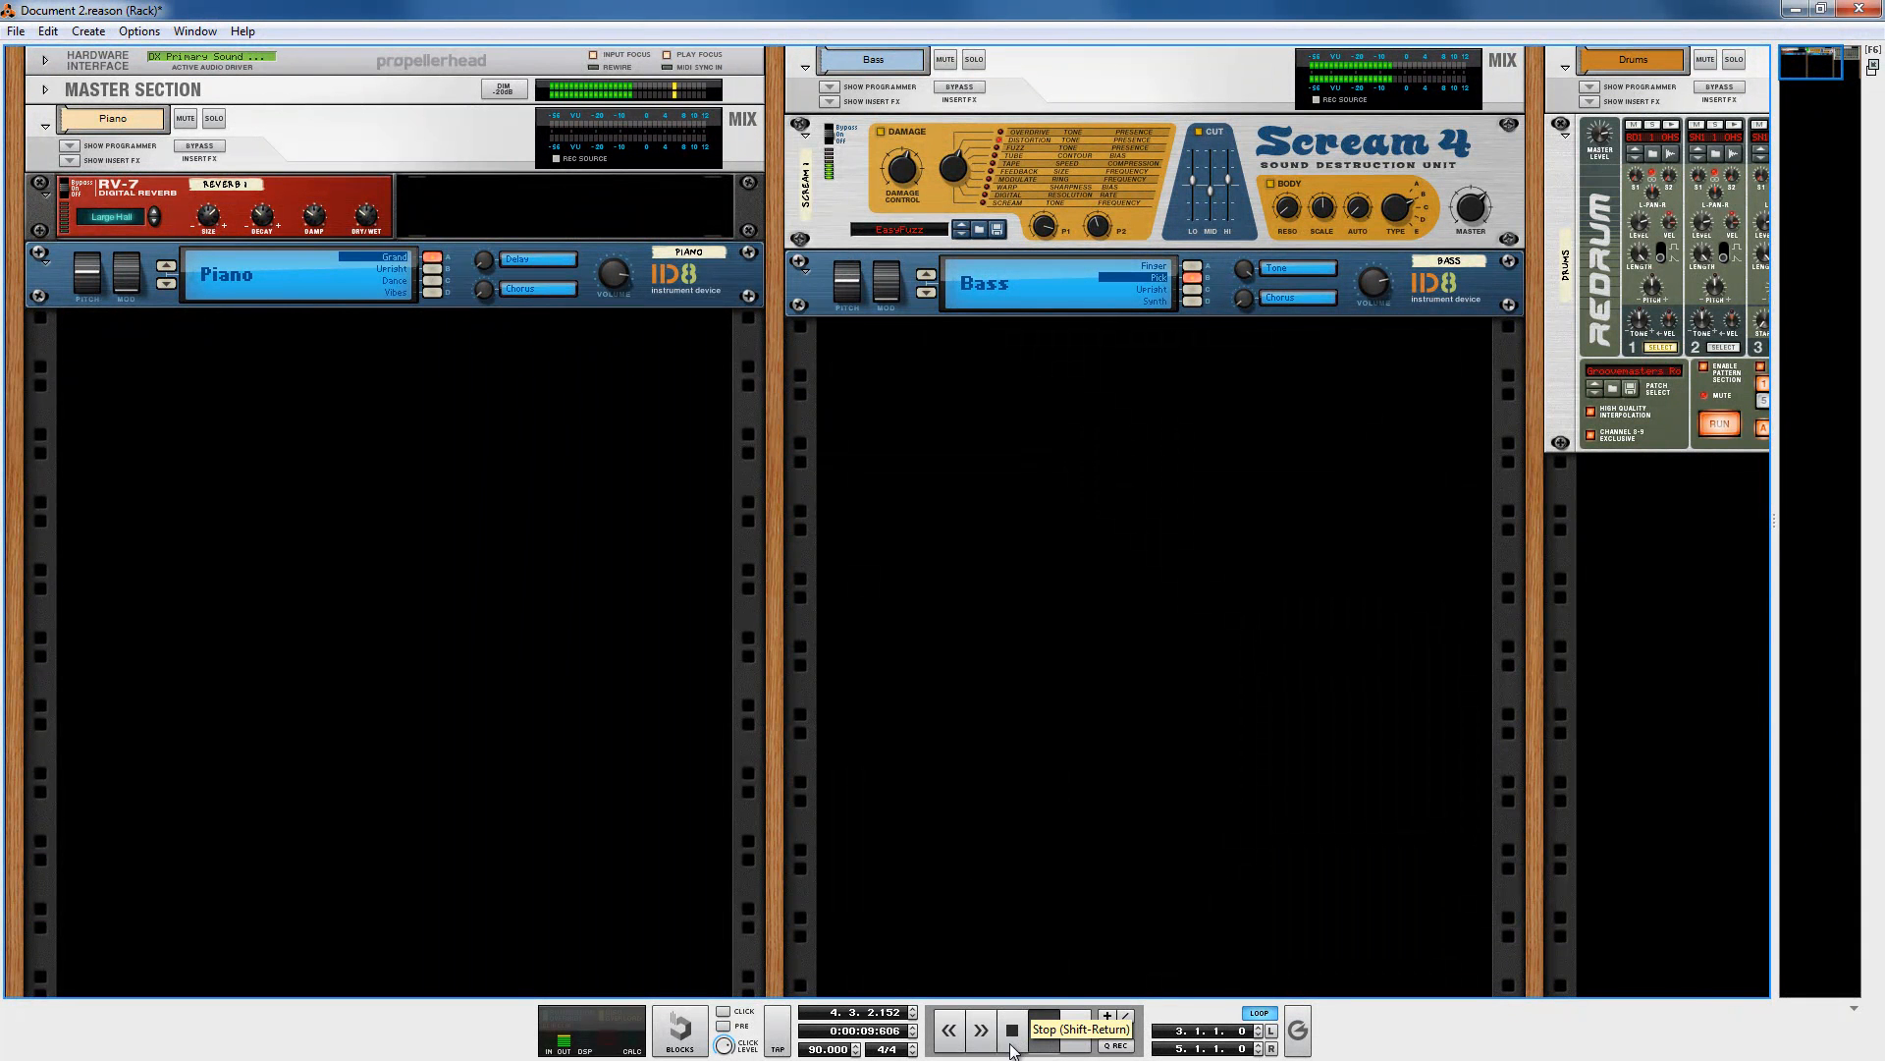
{"action": "left_click", "coordinate": [1017, 1037]}
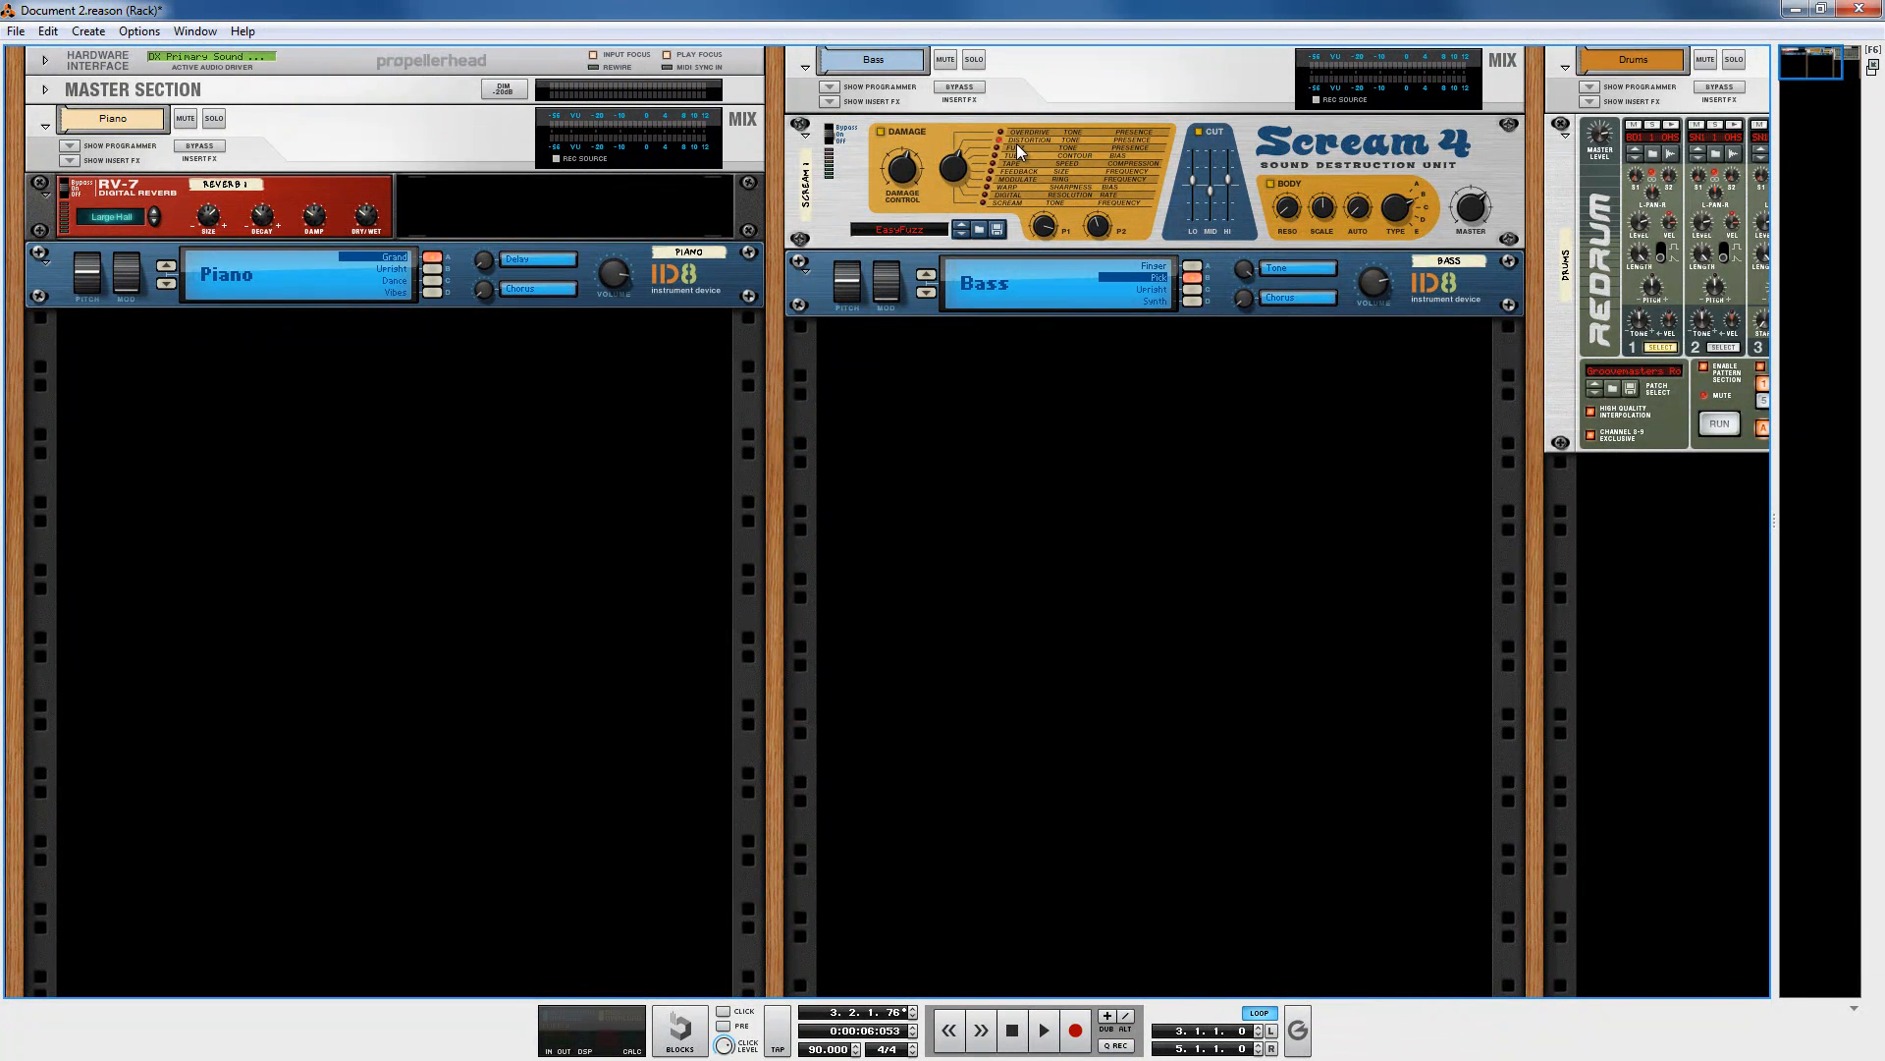
{"action": "left_click", "coordinate": [962, 169]}
{"action": "left_click", "coordinate": [1044, 1030]}
{"action": "left_click", "coordinate": [1039, 472]}
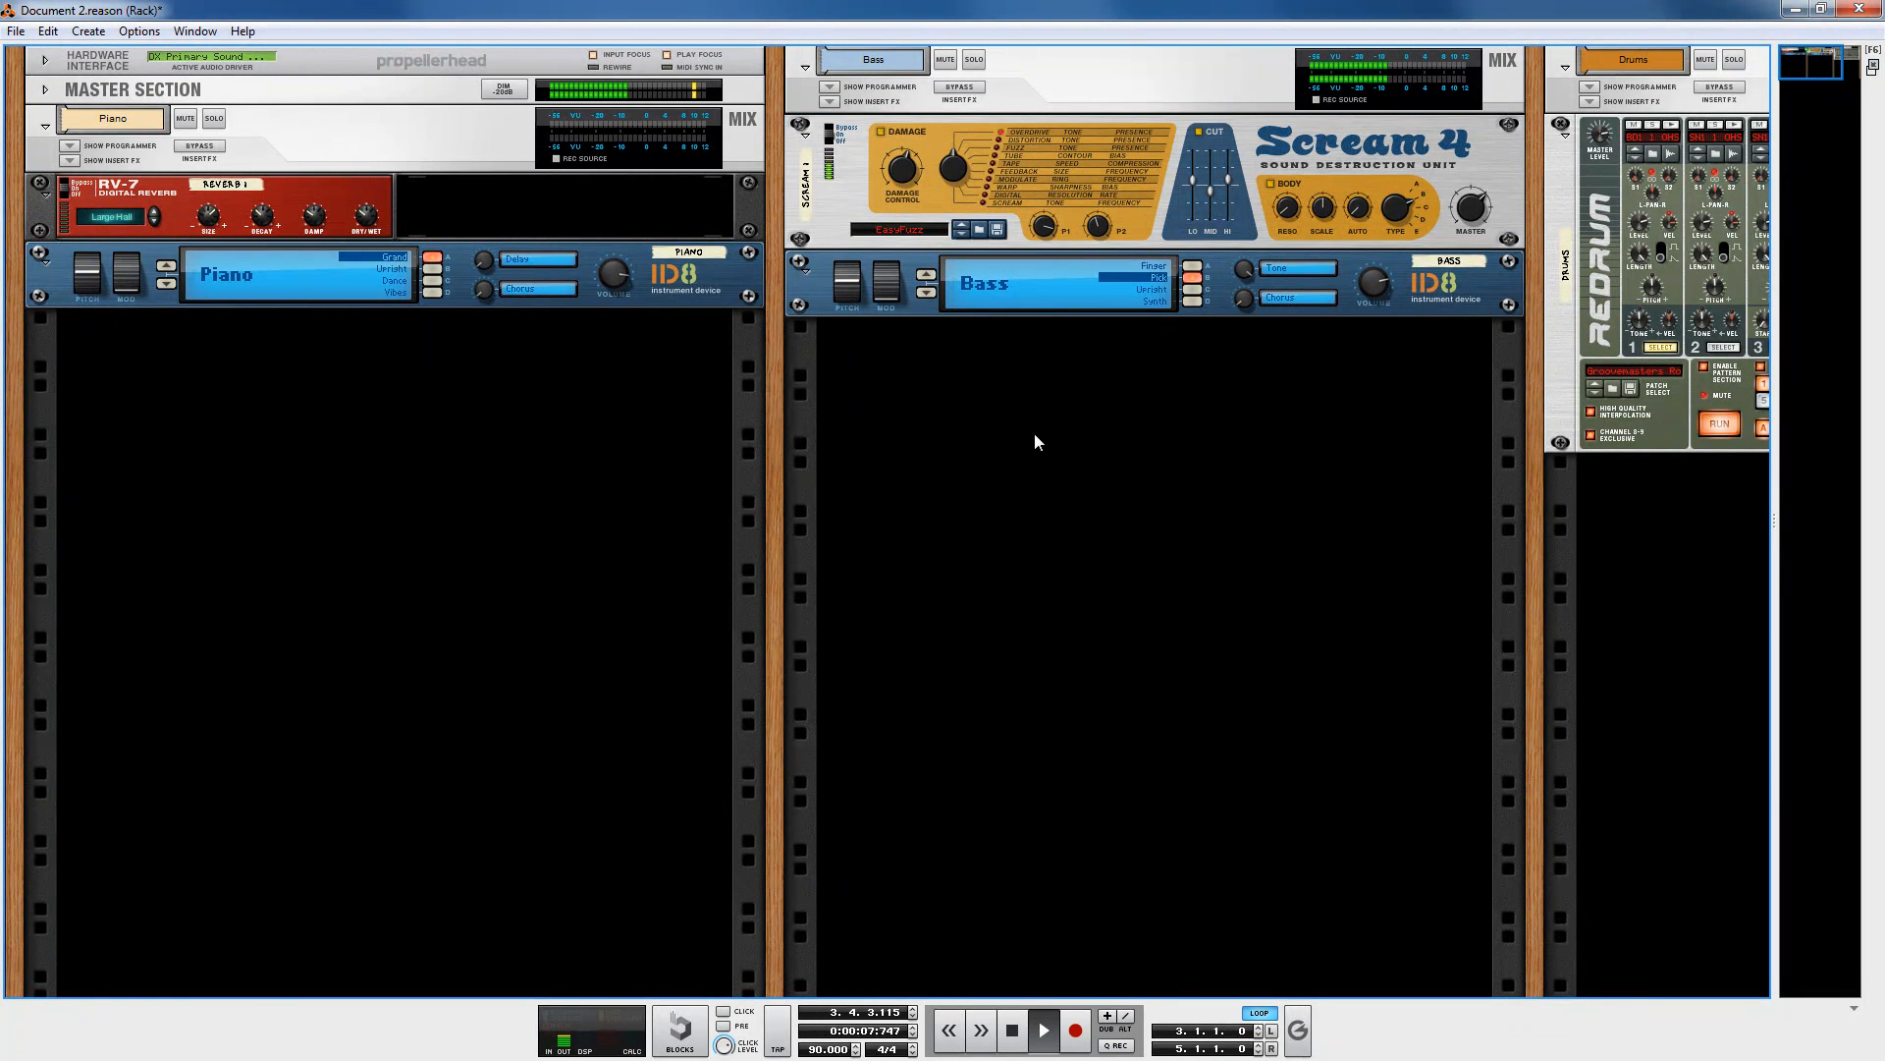
{"action": "left_click", "coordinate": [958, 177]}
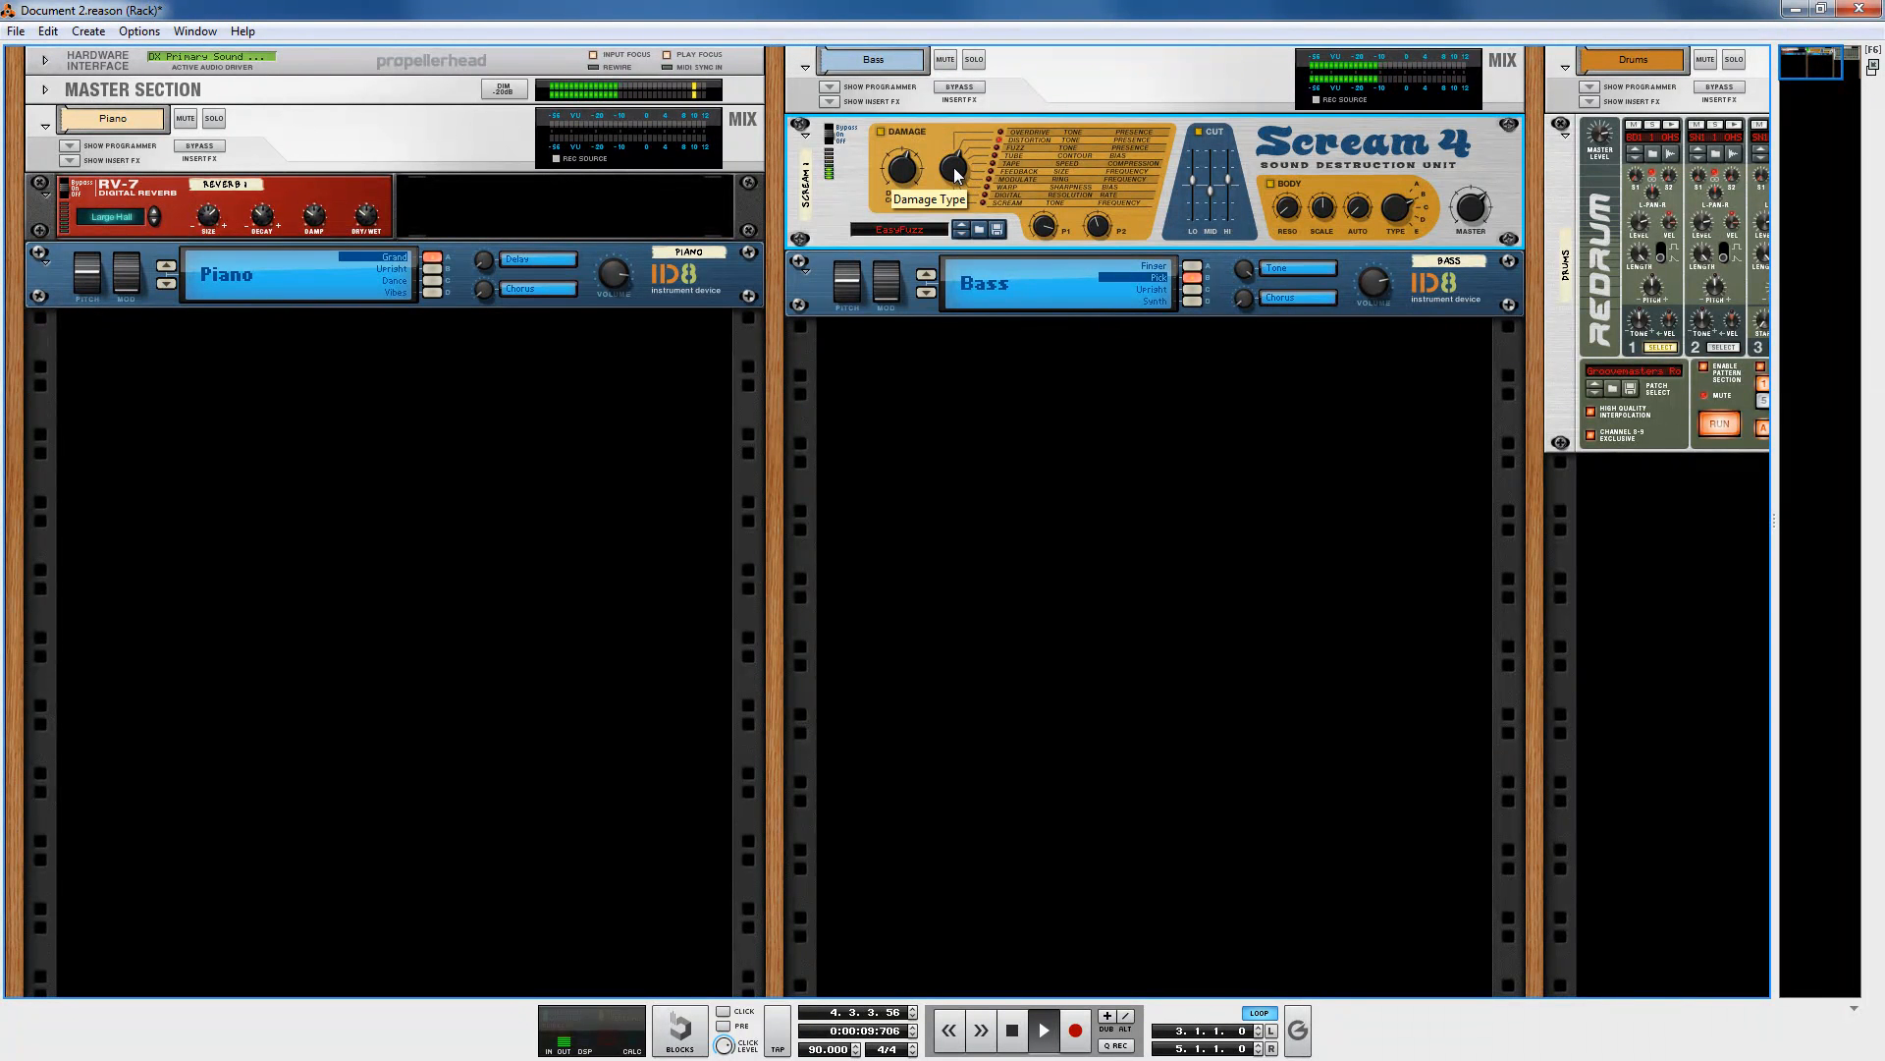
{"action": "left_click_drag", "start_coordinate": [956, 183], "coordinate": [953, 191]}
{"action": "left_click", "coordinate": [1013, 1030]}
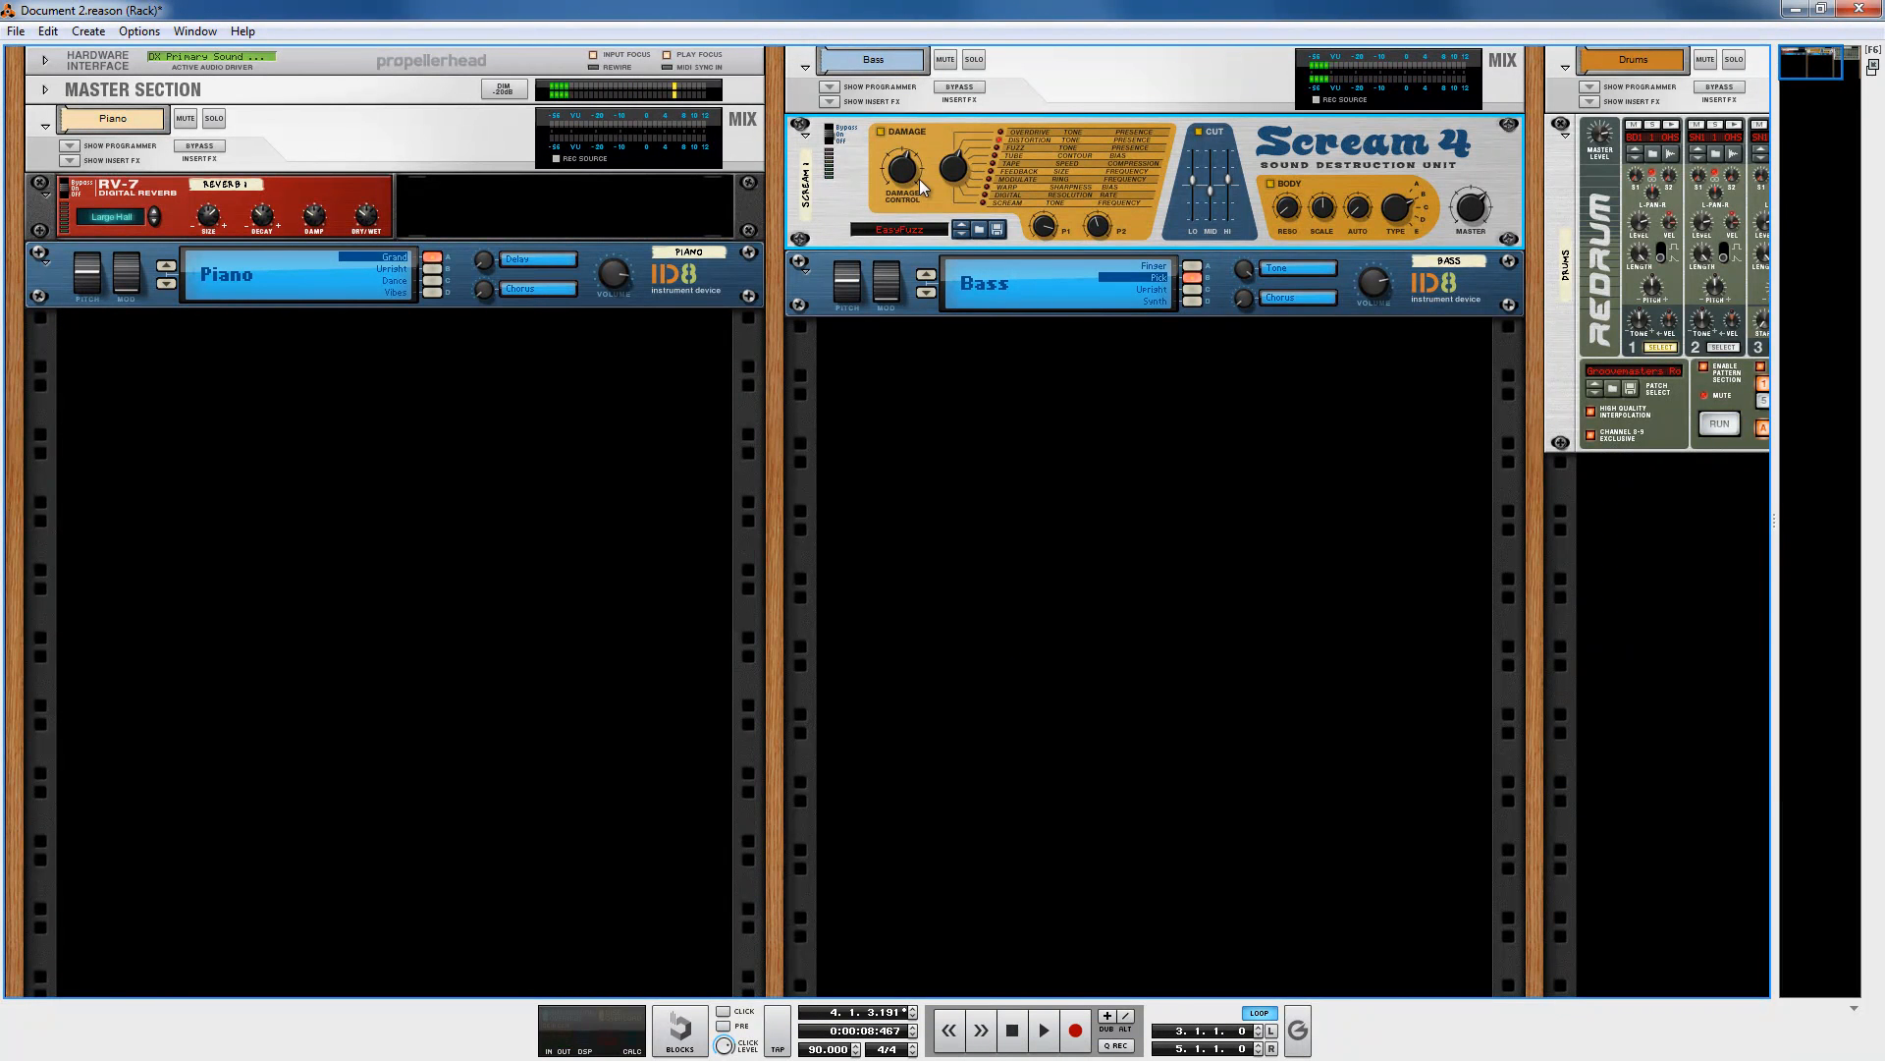
Step: Start playback and turn up the Scream 4's Damage Control knob
{"action": "key", "text": "space"}
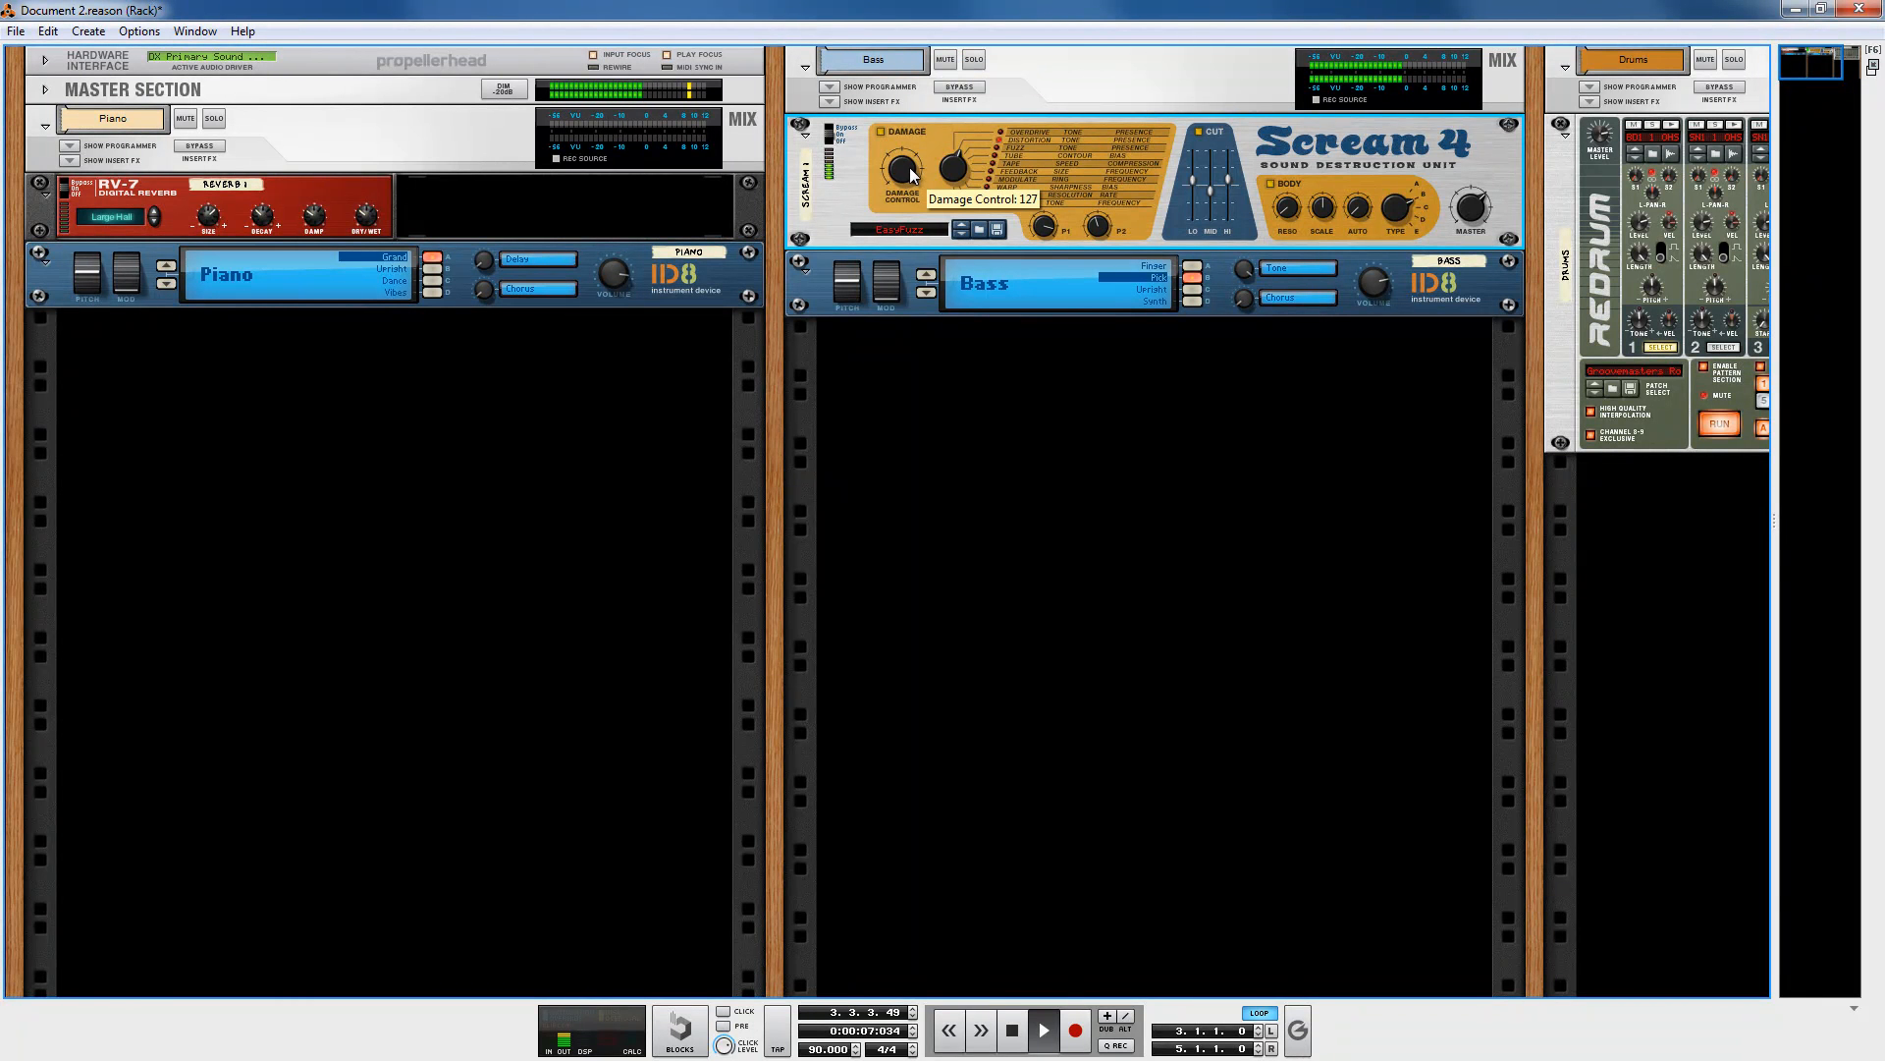
{"action": "mouse_move", "coordinate": [920, 192]}
{"action": "left_mouse_down"}
{"action": "mouse_move", "coordinate": [931, 224]}
{"action": "mouse_move", "coordinate": [935, 180]}
{"action": "left_mouse_up"}
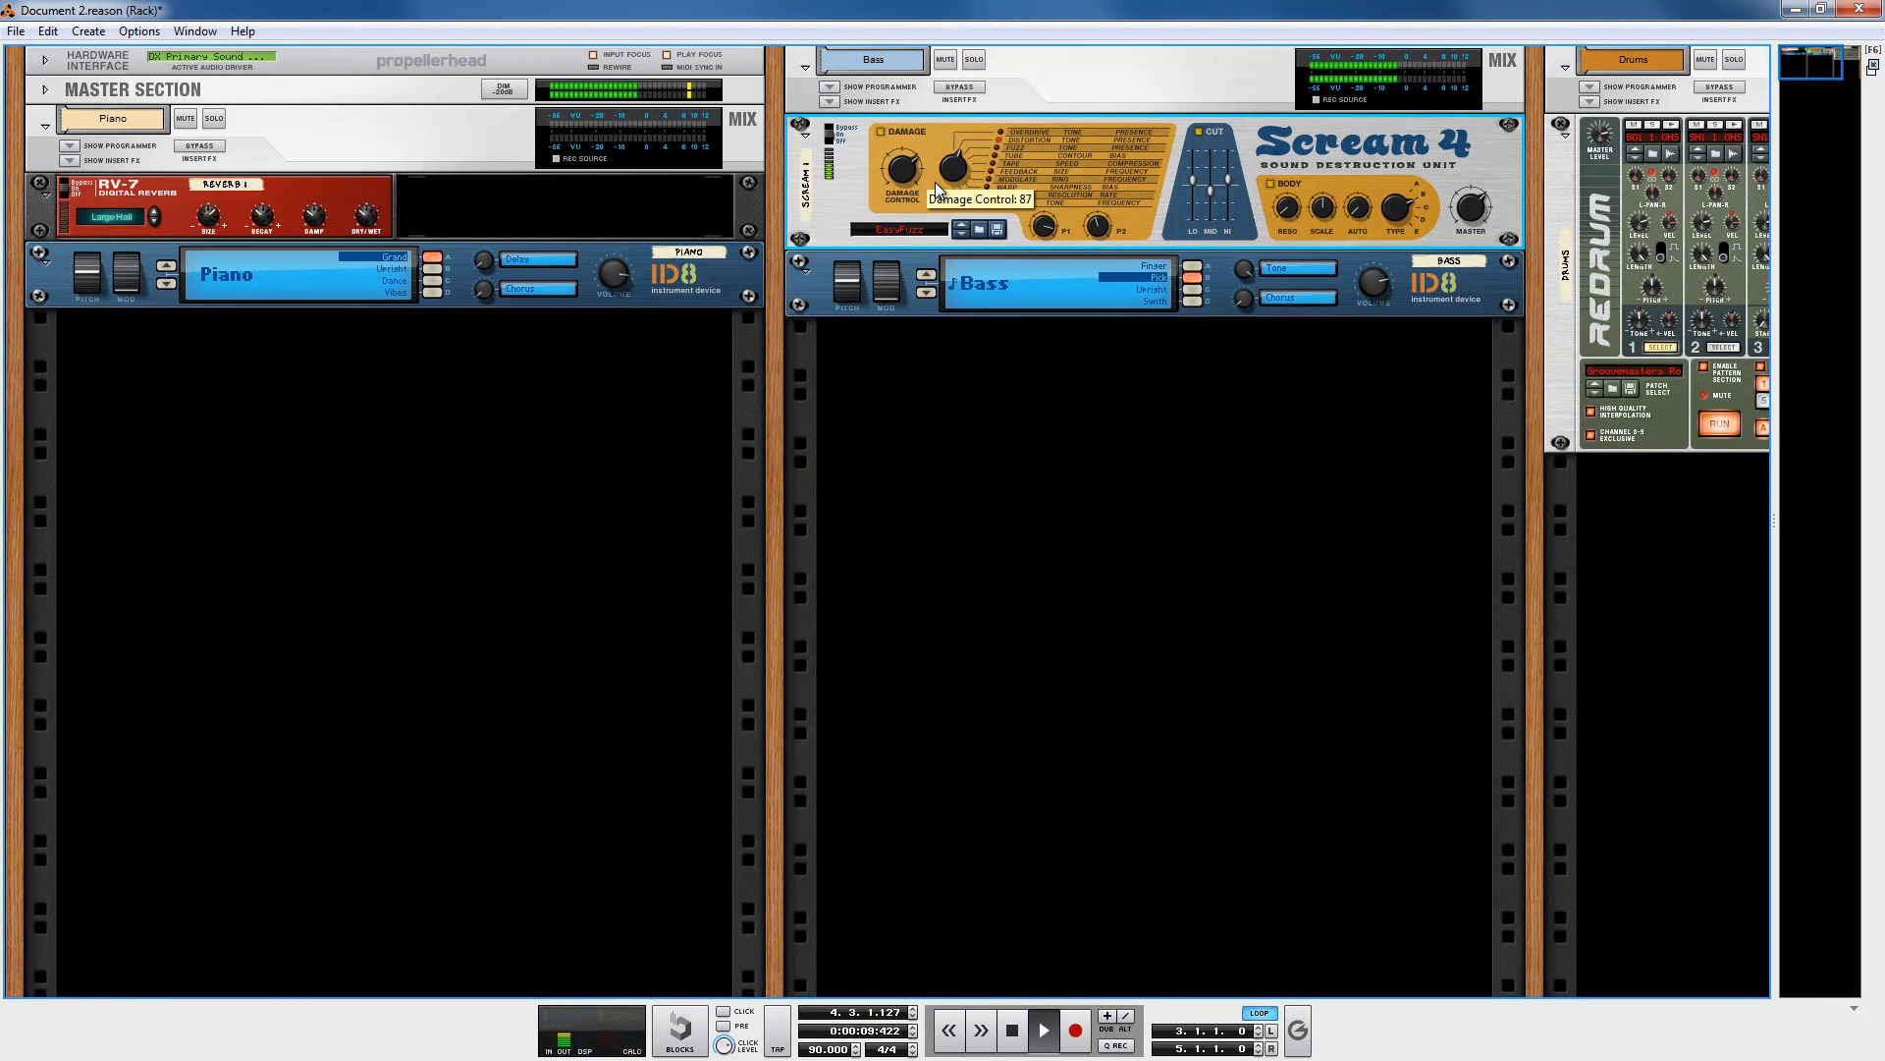
Step: Stop playback and add a Scream 4 Distortion to the Drums column, placing it above the Redrum
{"action": "left_click", "coordinate": [1012, 1034]}
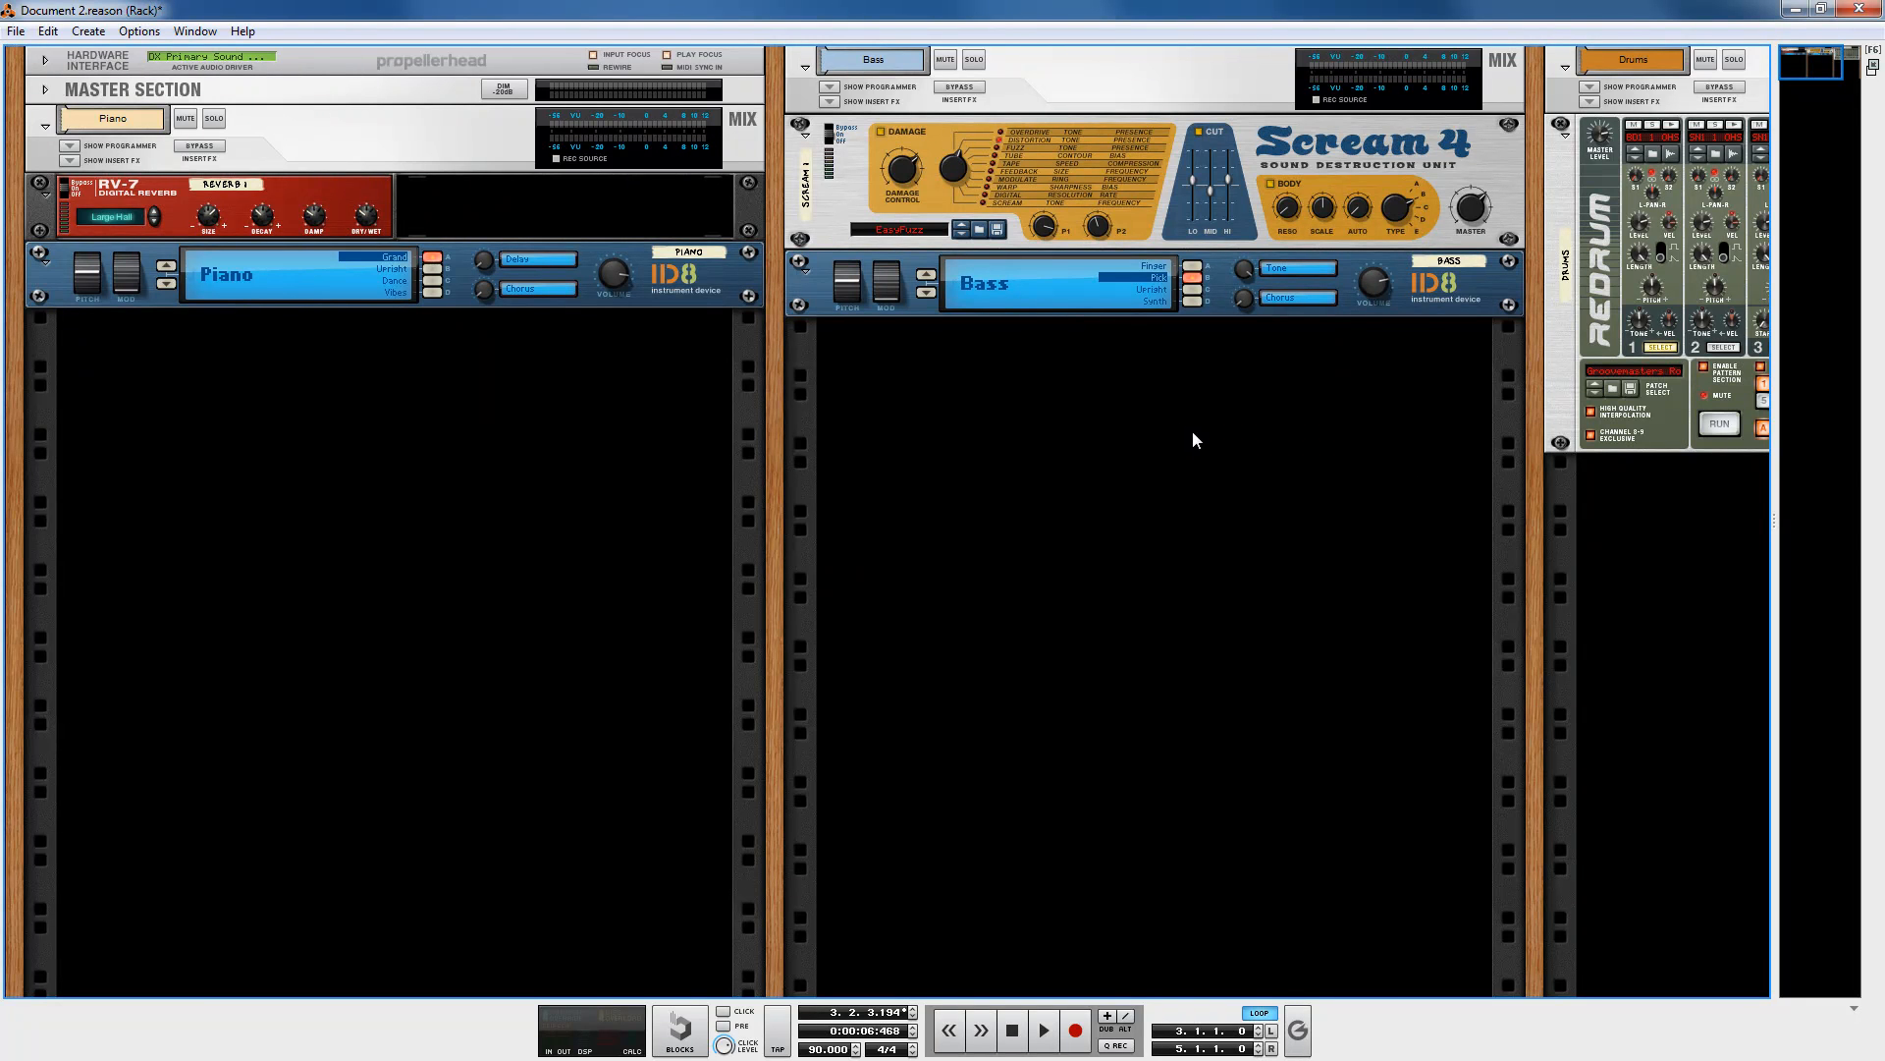
{"action": "left_click_drag", "start_coordinate": [1537, 612], "coordinate": [758, 639]}
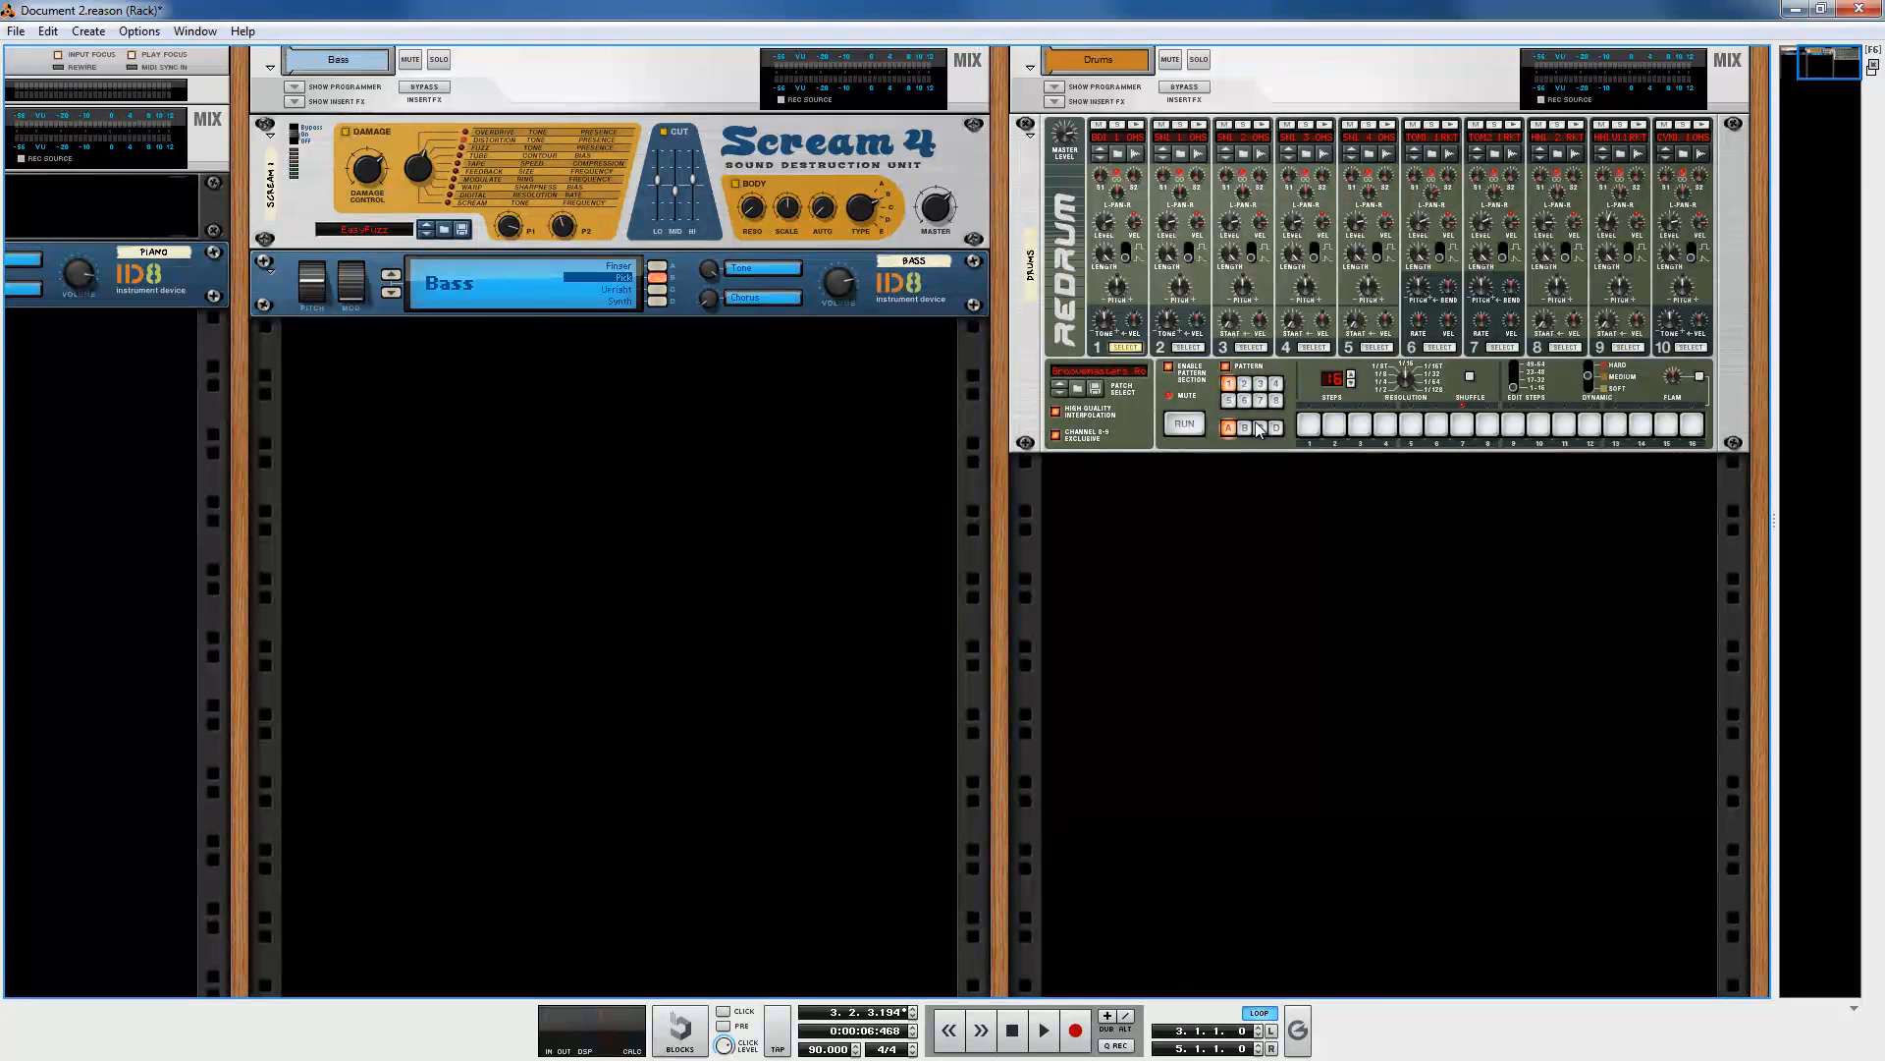
{"action": "right_click", "coordinate": [1240, 506]}
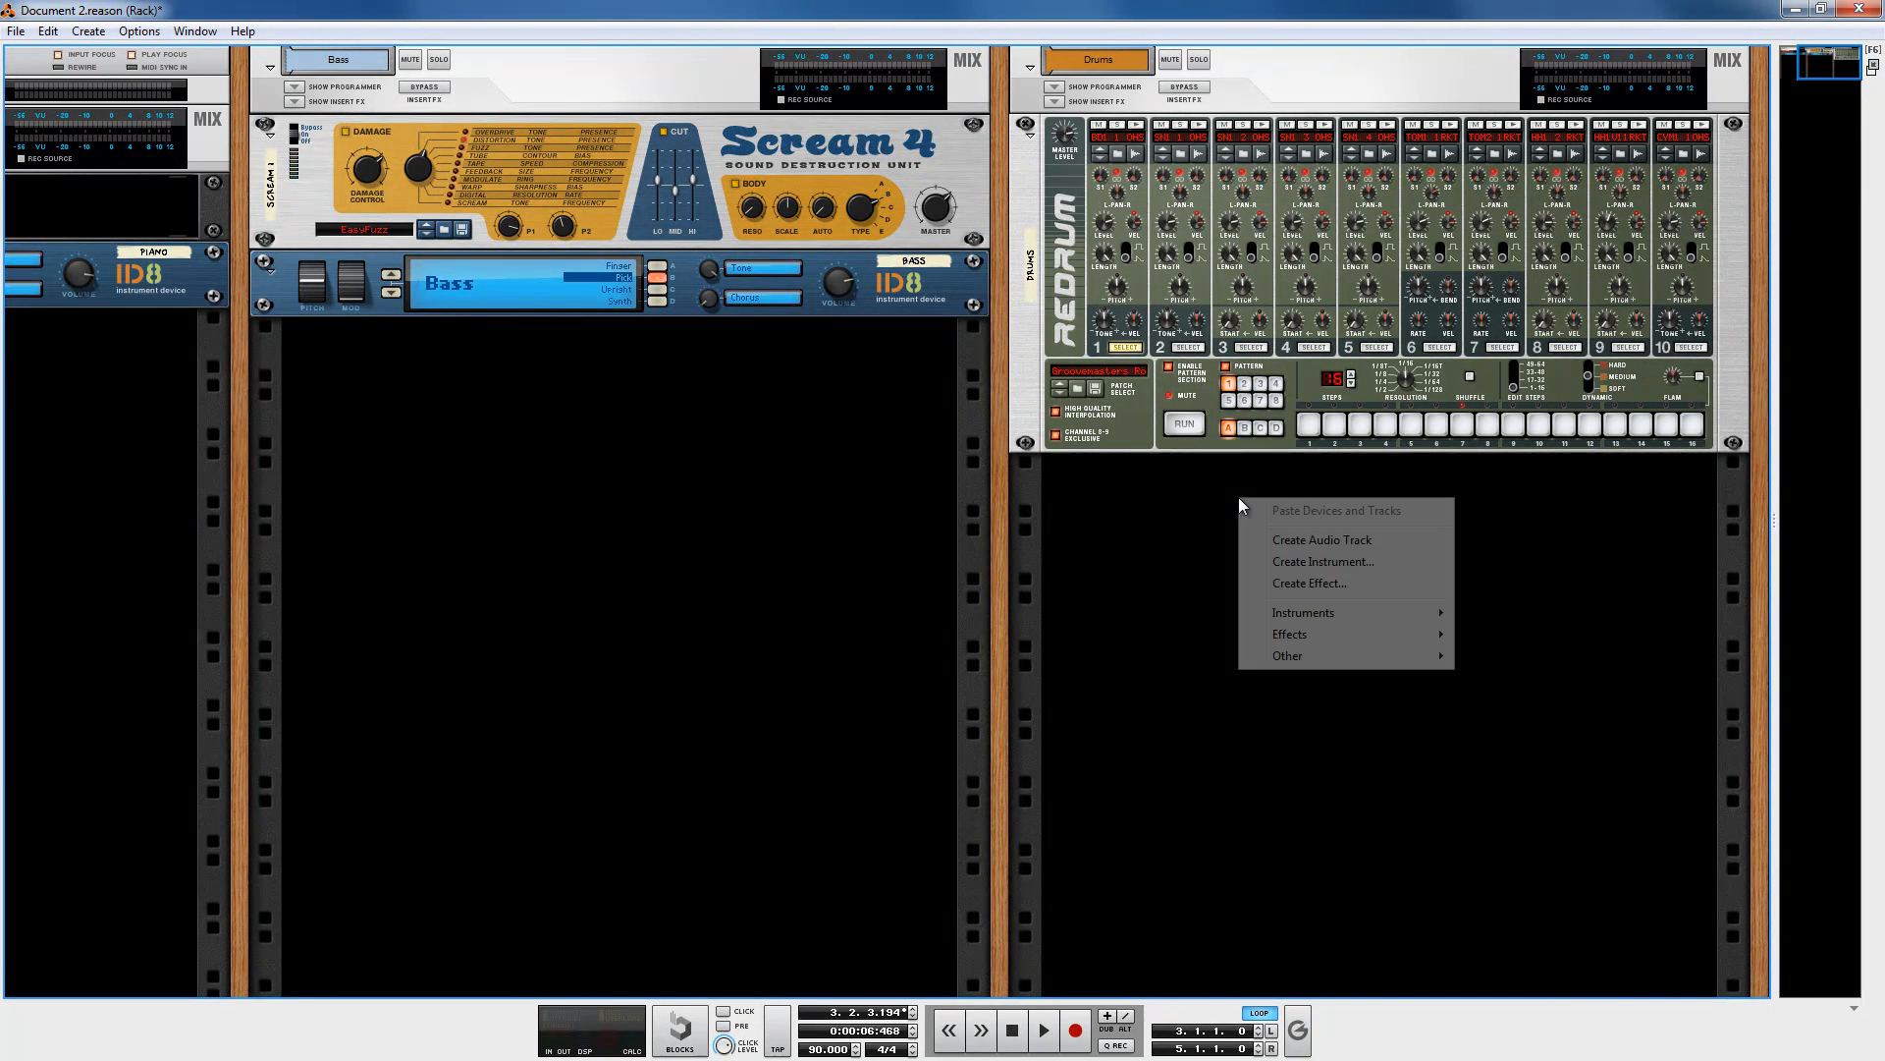
{"action": "mouse_move", "coordinate": [1328, 633]}
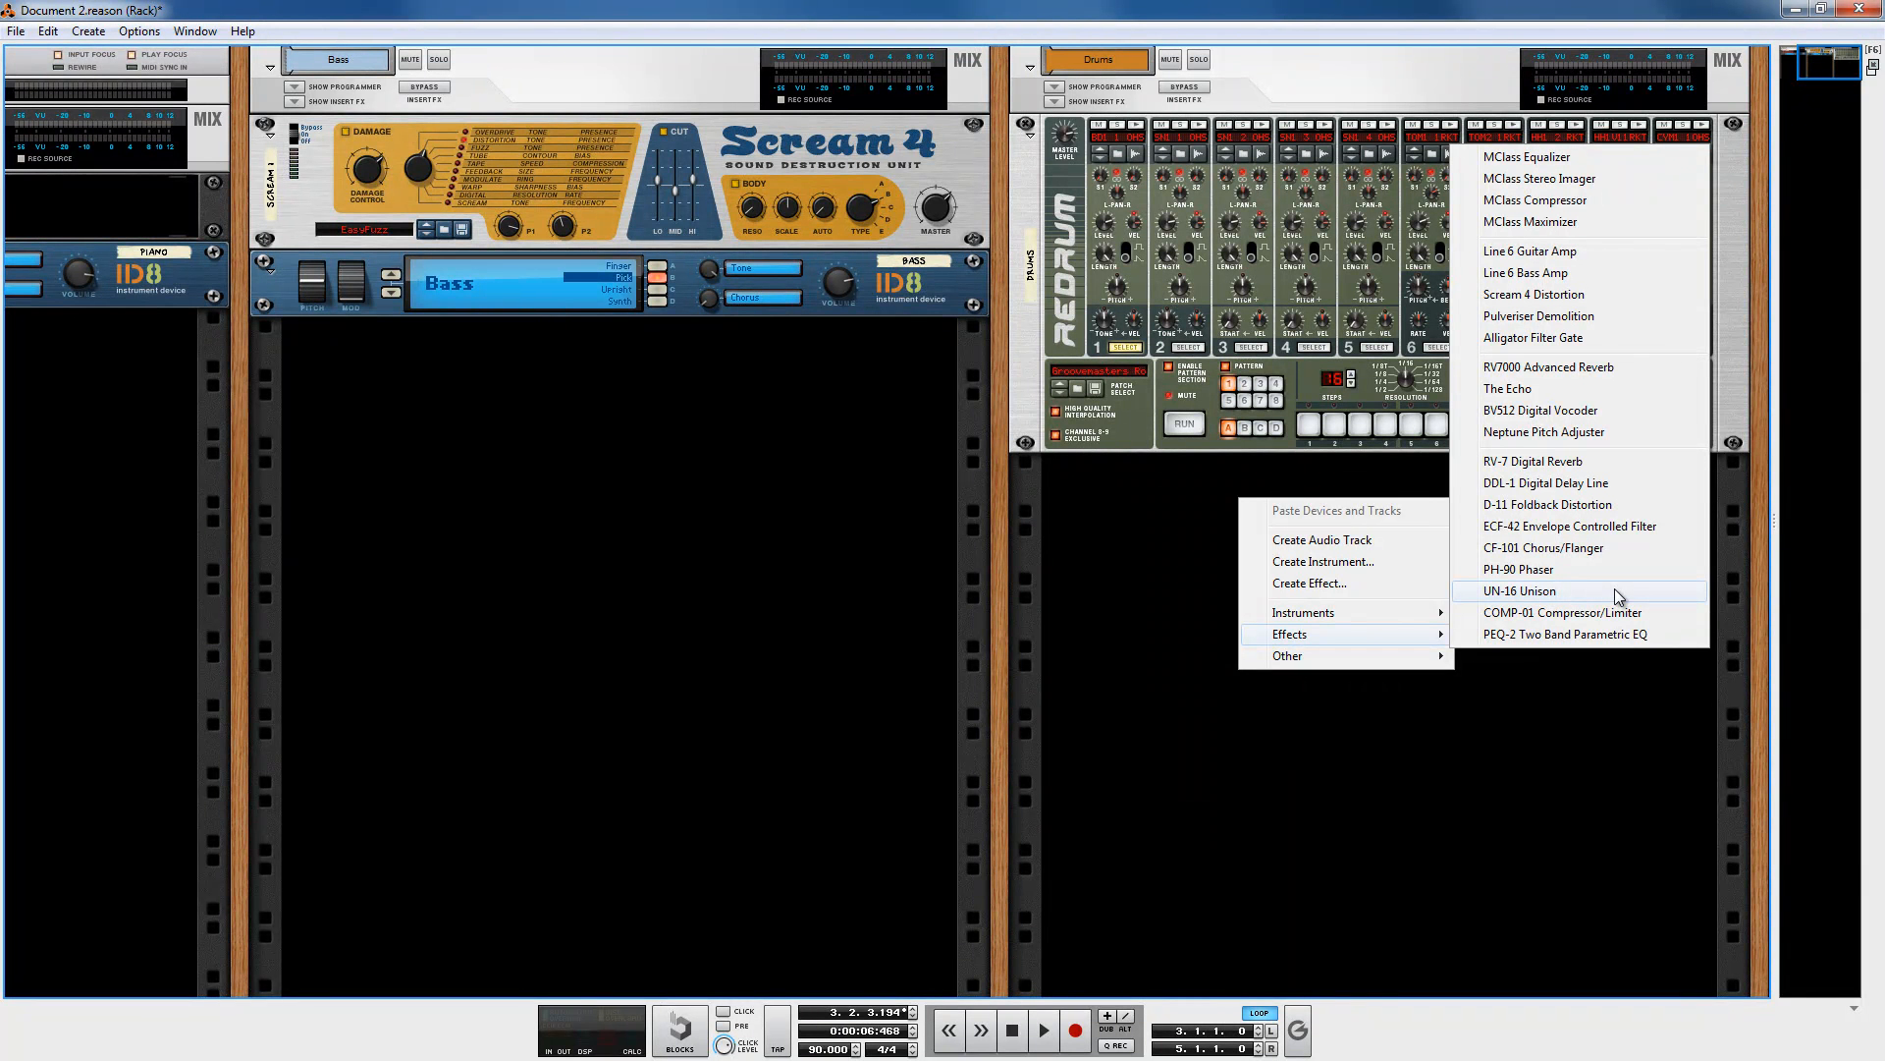
{"action": "left_click", "coordinate": [1583, 296]}
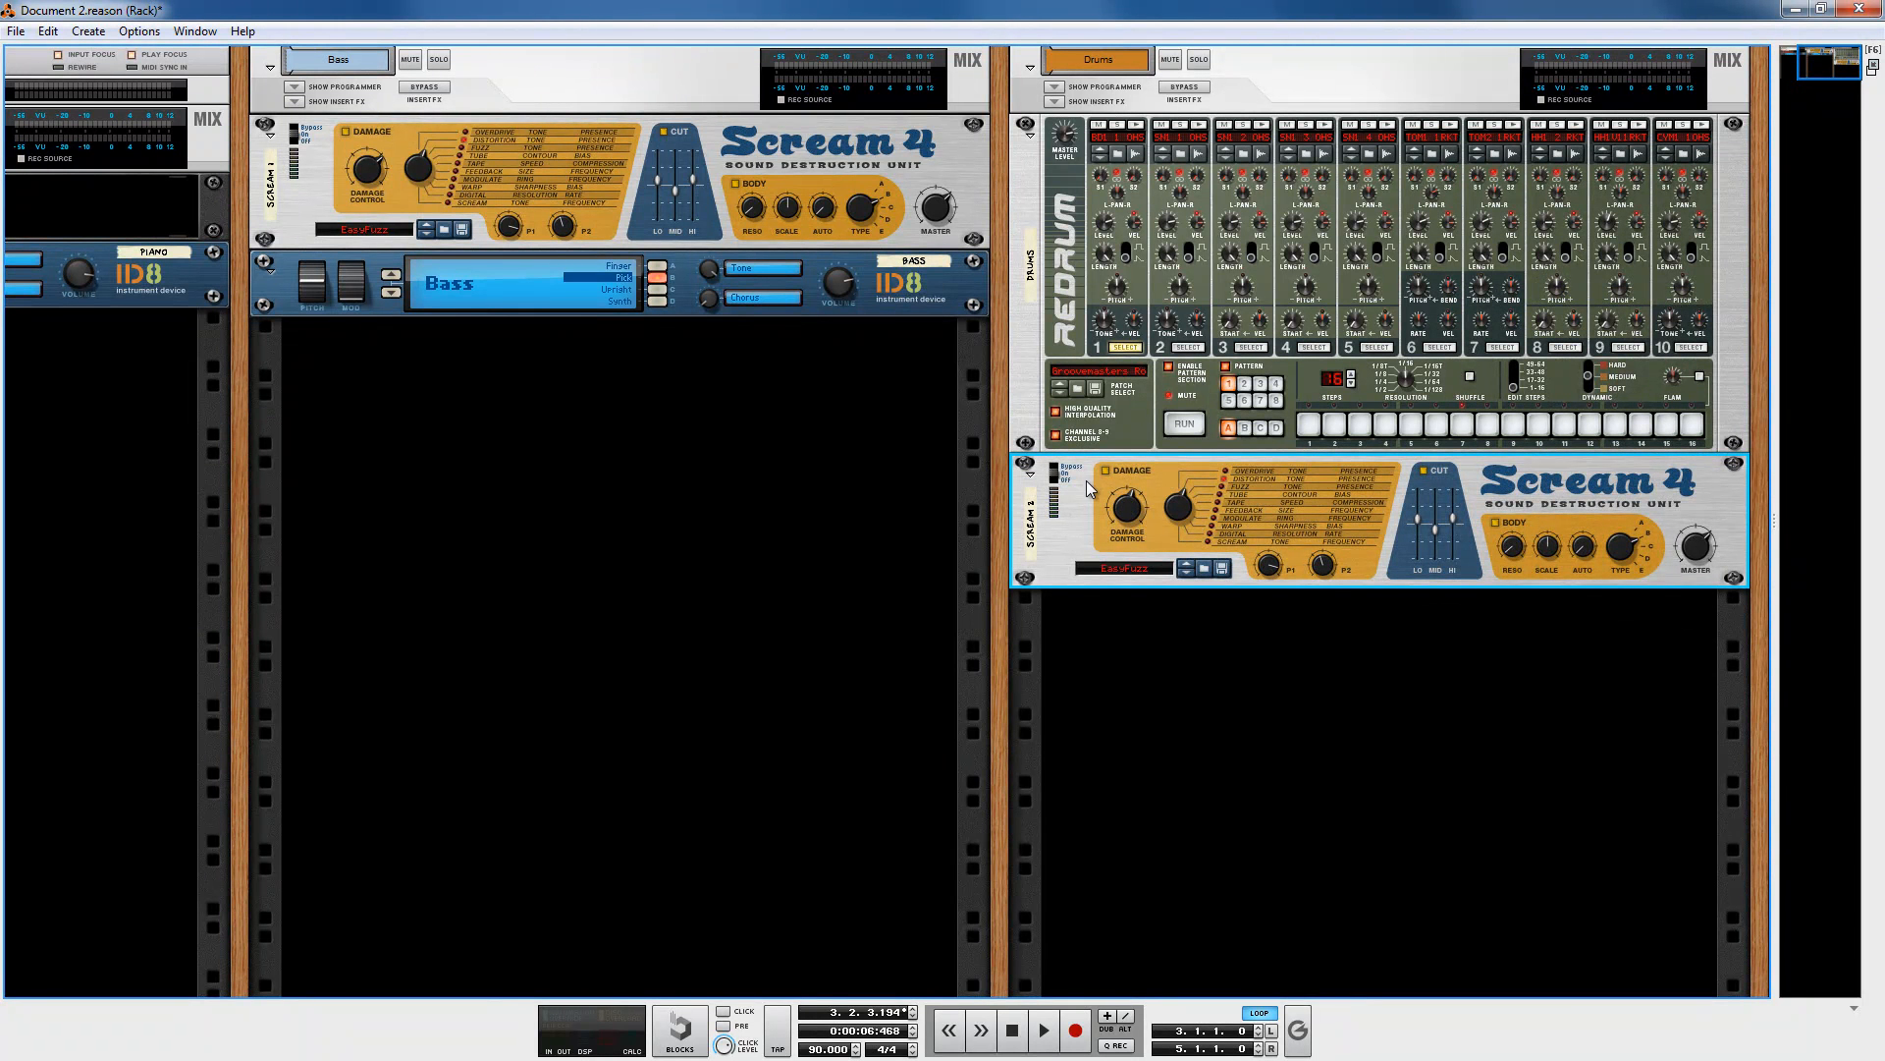
{"action": "left_click_drag", "start_coordinate": [1029, 484], "coordinate": [1041, 196]}
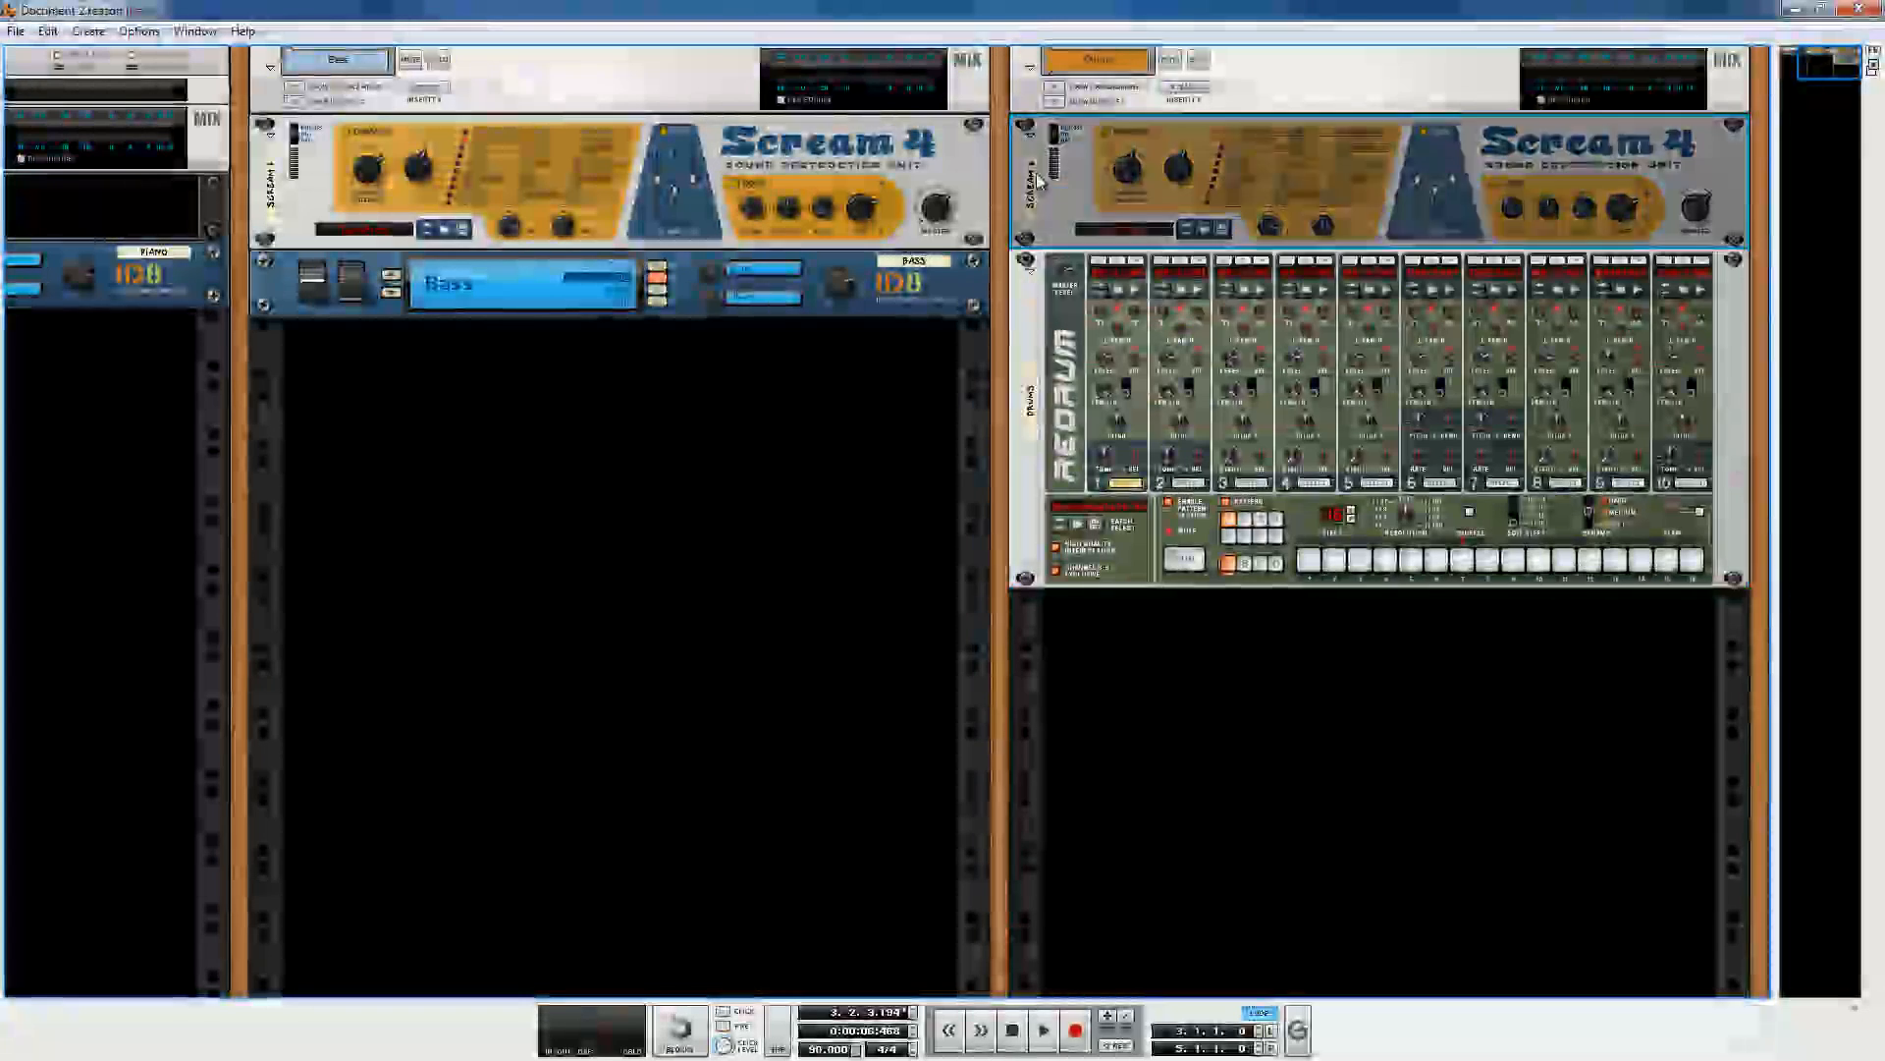
Step: Flip the rack, re-patch the Redrum's stereo output cable, and flip back to the front
{"action": "key", "text": "Tab"}
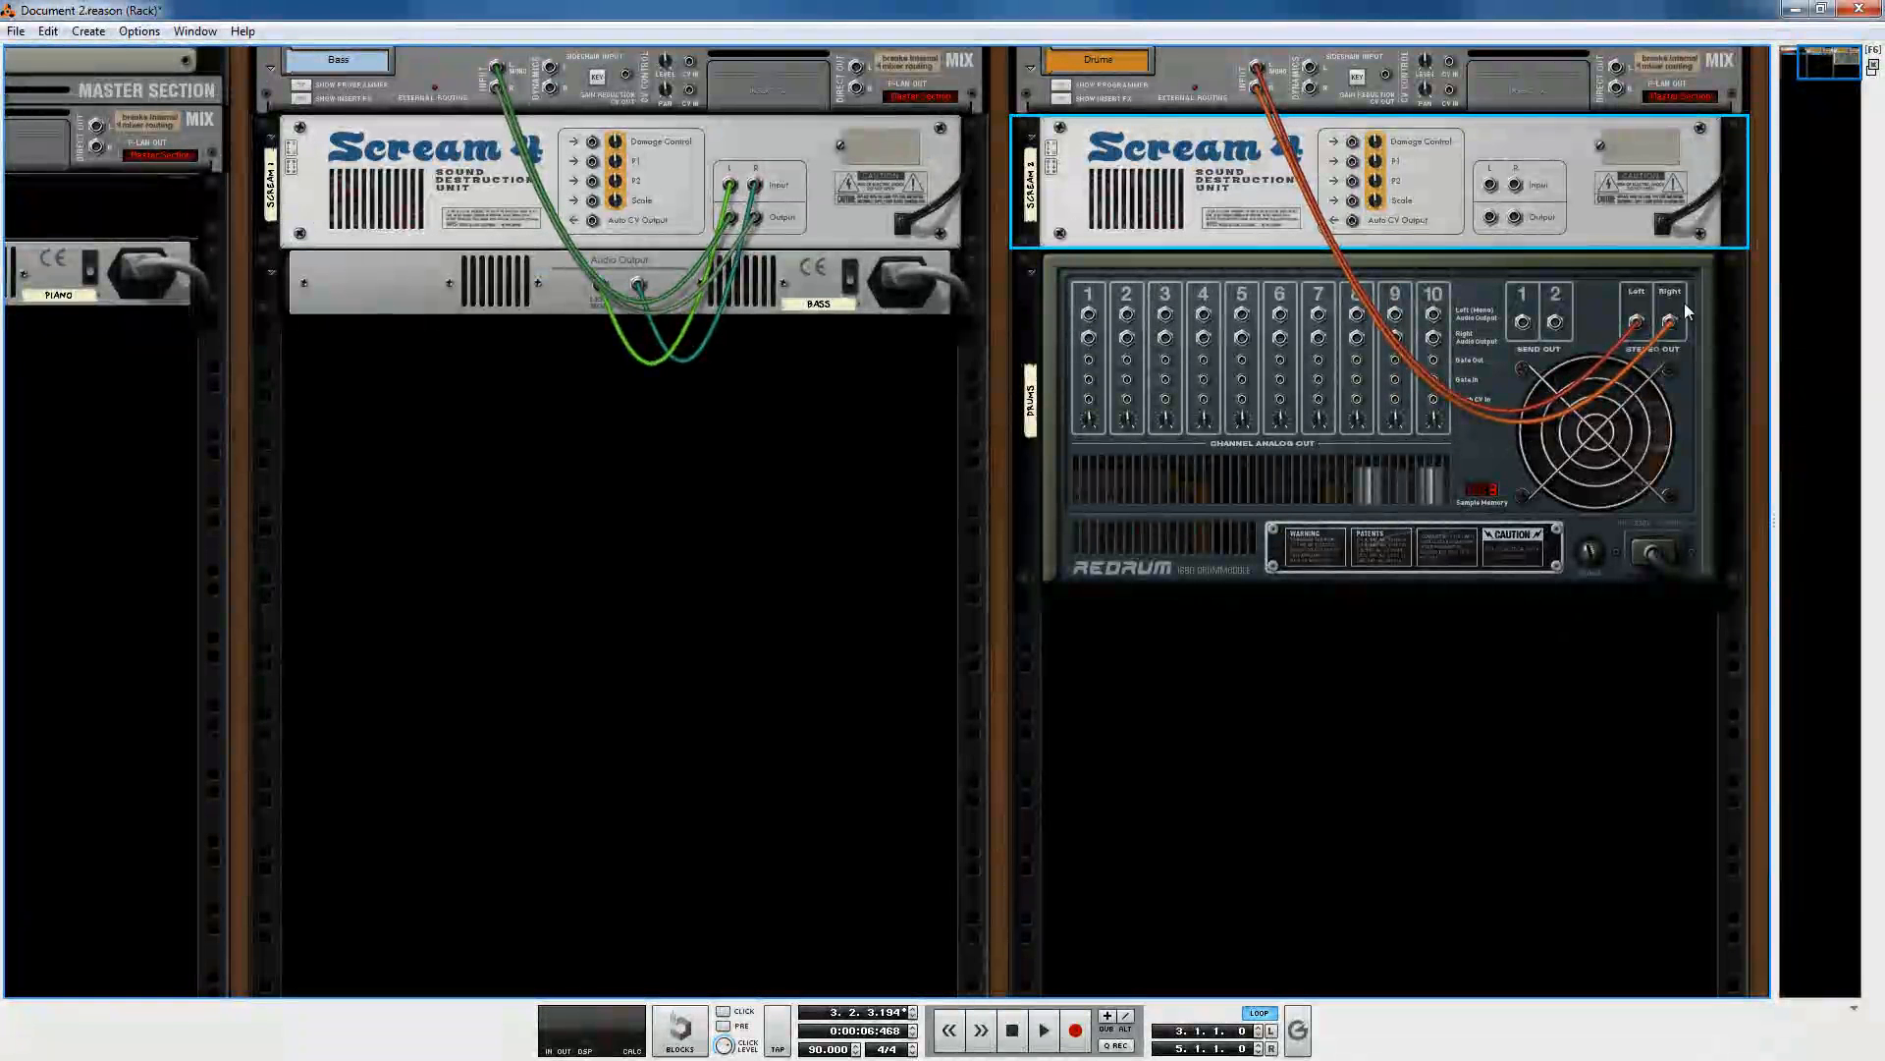
{"action": "left_click", "coordinate": [1642, 332]}
{"action": "left_click_drag", "start_coordinate": [1637, 324], "coordinate": [1258, 69]}
{"action": "key", "text": "Tab"}
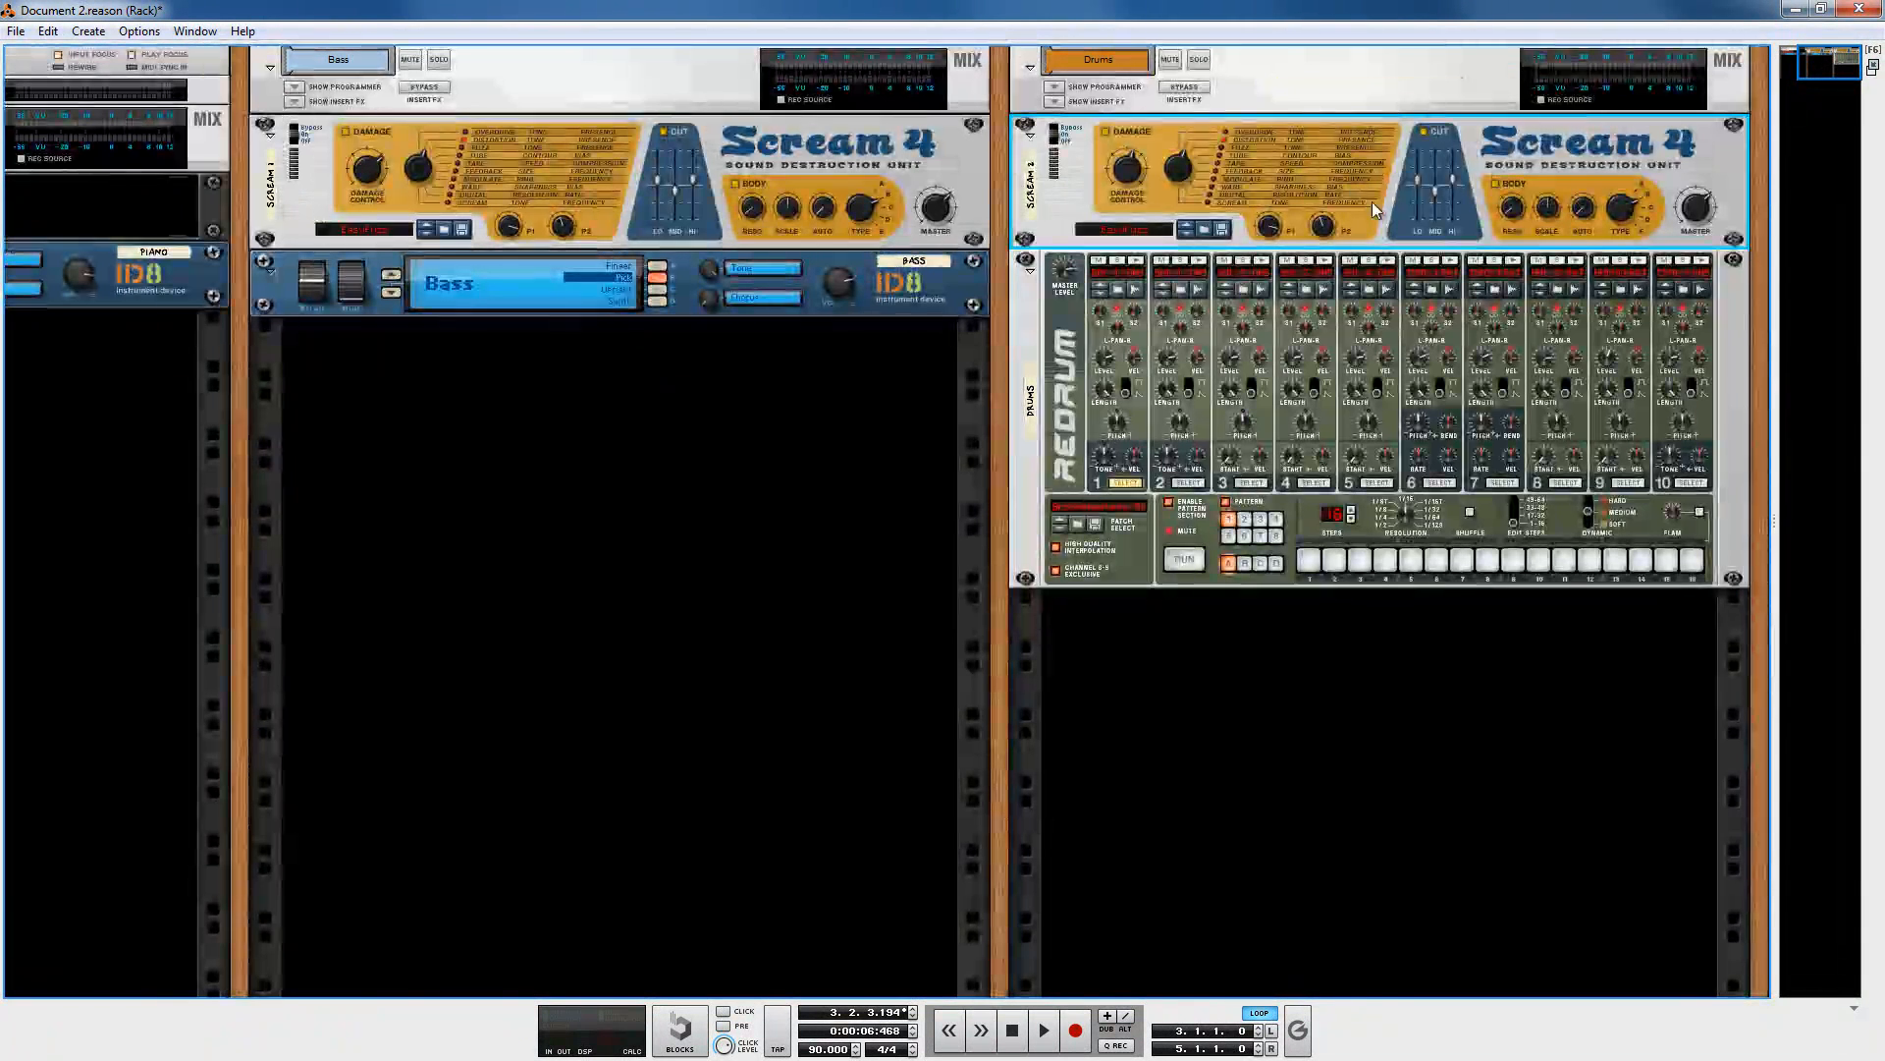
Step: Trigger the Redrum's drum sounds to audition them through the new Scream 4 distortion
{"action": "left_click", "coordinate": [1141, 263]}
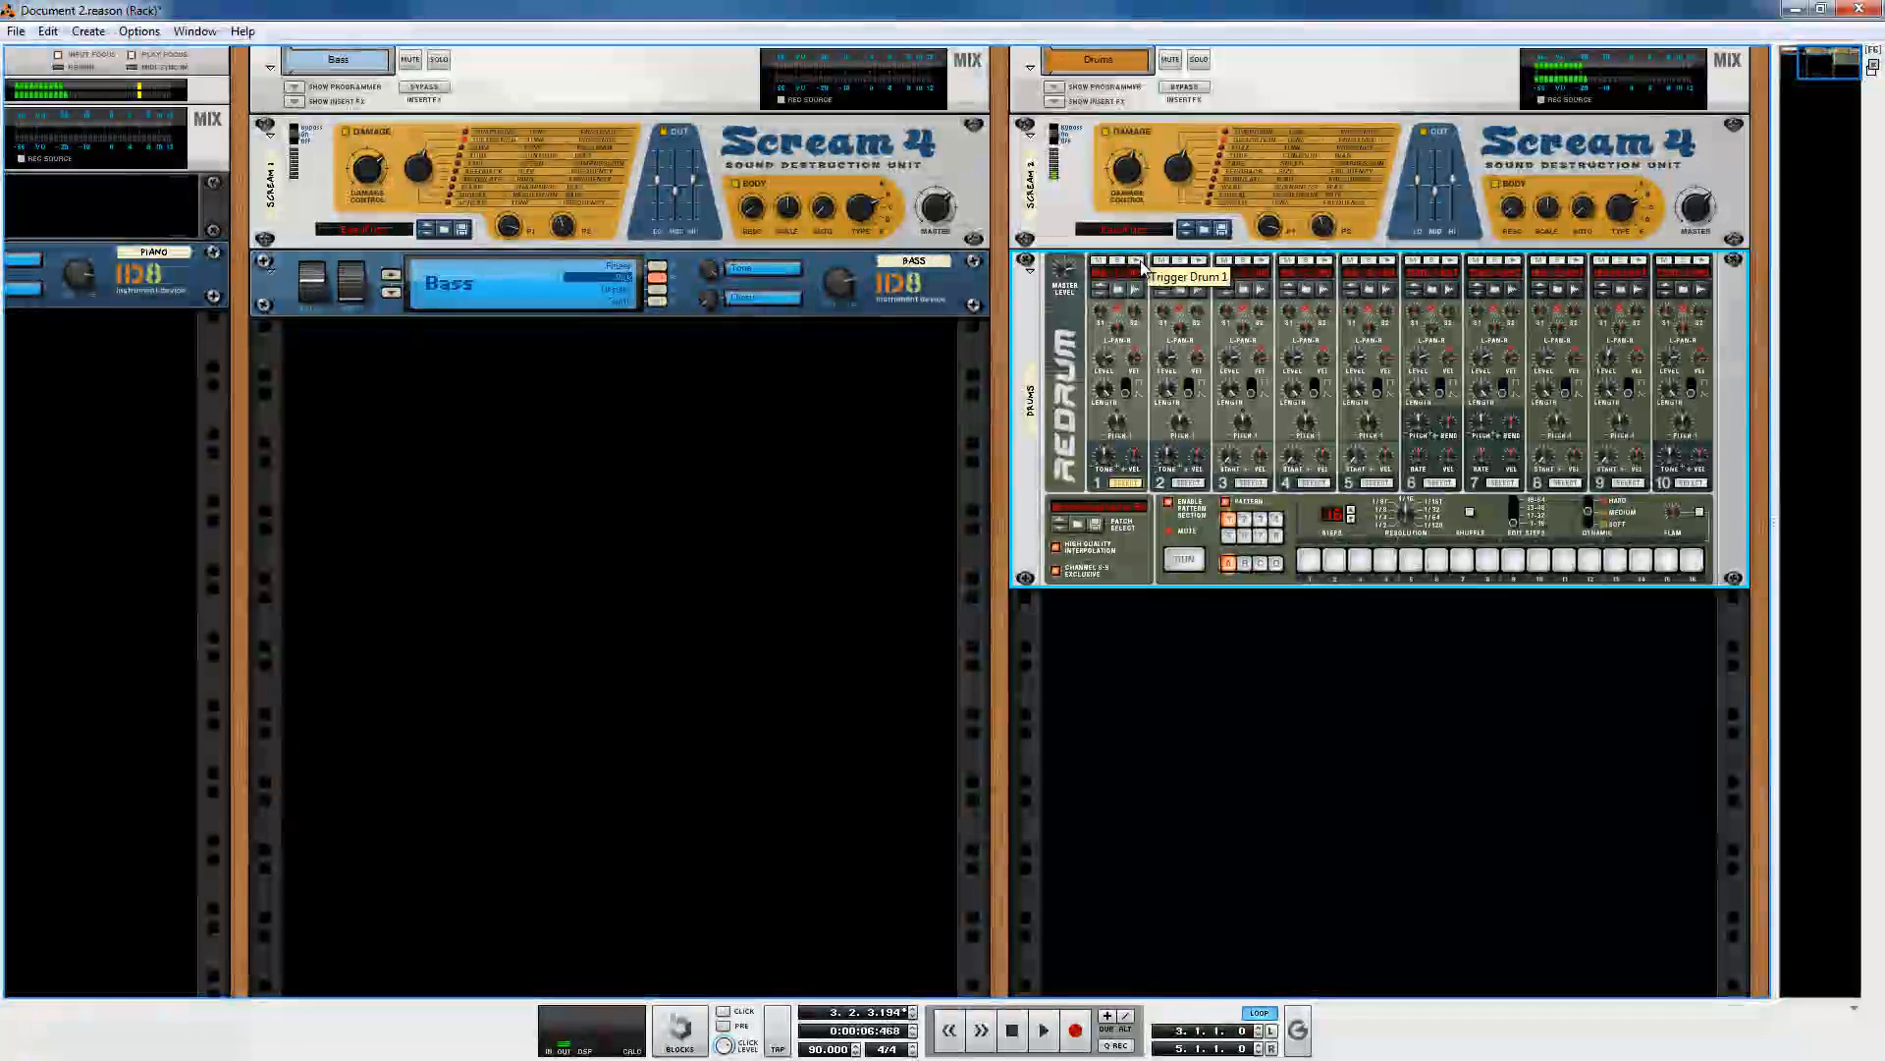
{"action": "left_click", "coordinate": [1206, 263]}
{"action": "left_click", "coordinate": [1206, 264]}
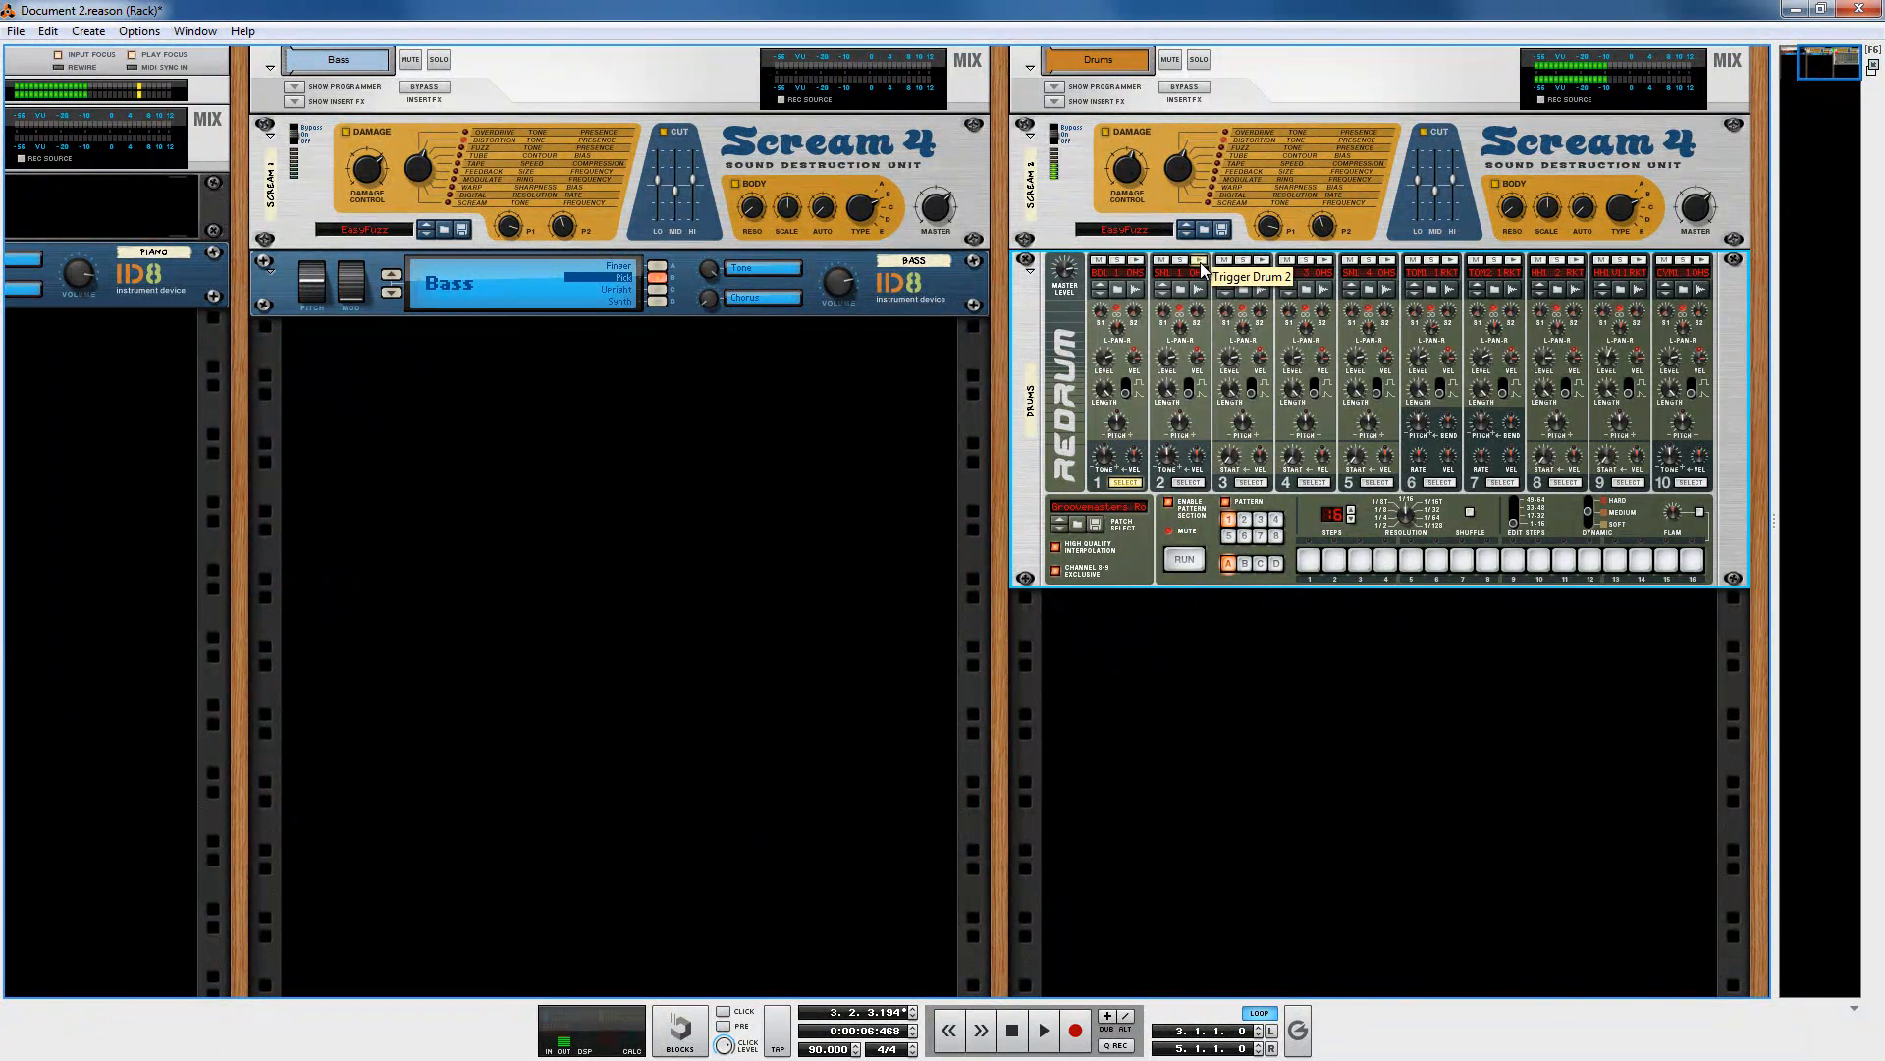
{"action": "left_click", "coordinate": [1135, 167]}
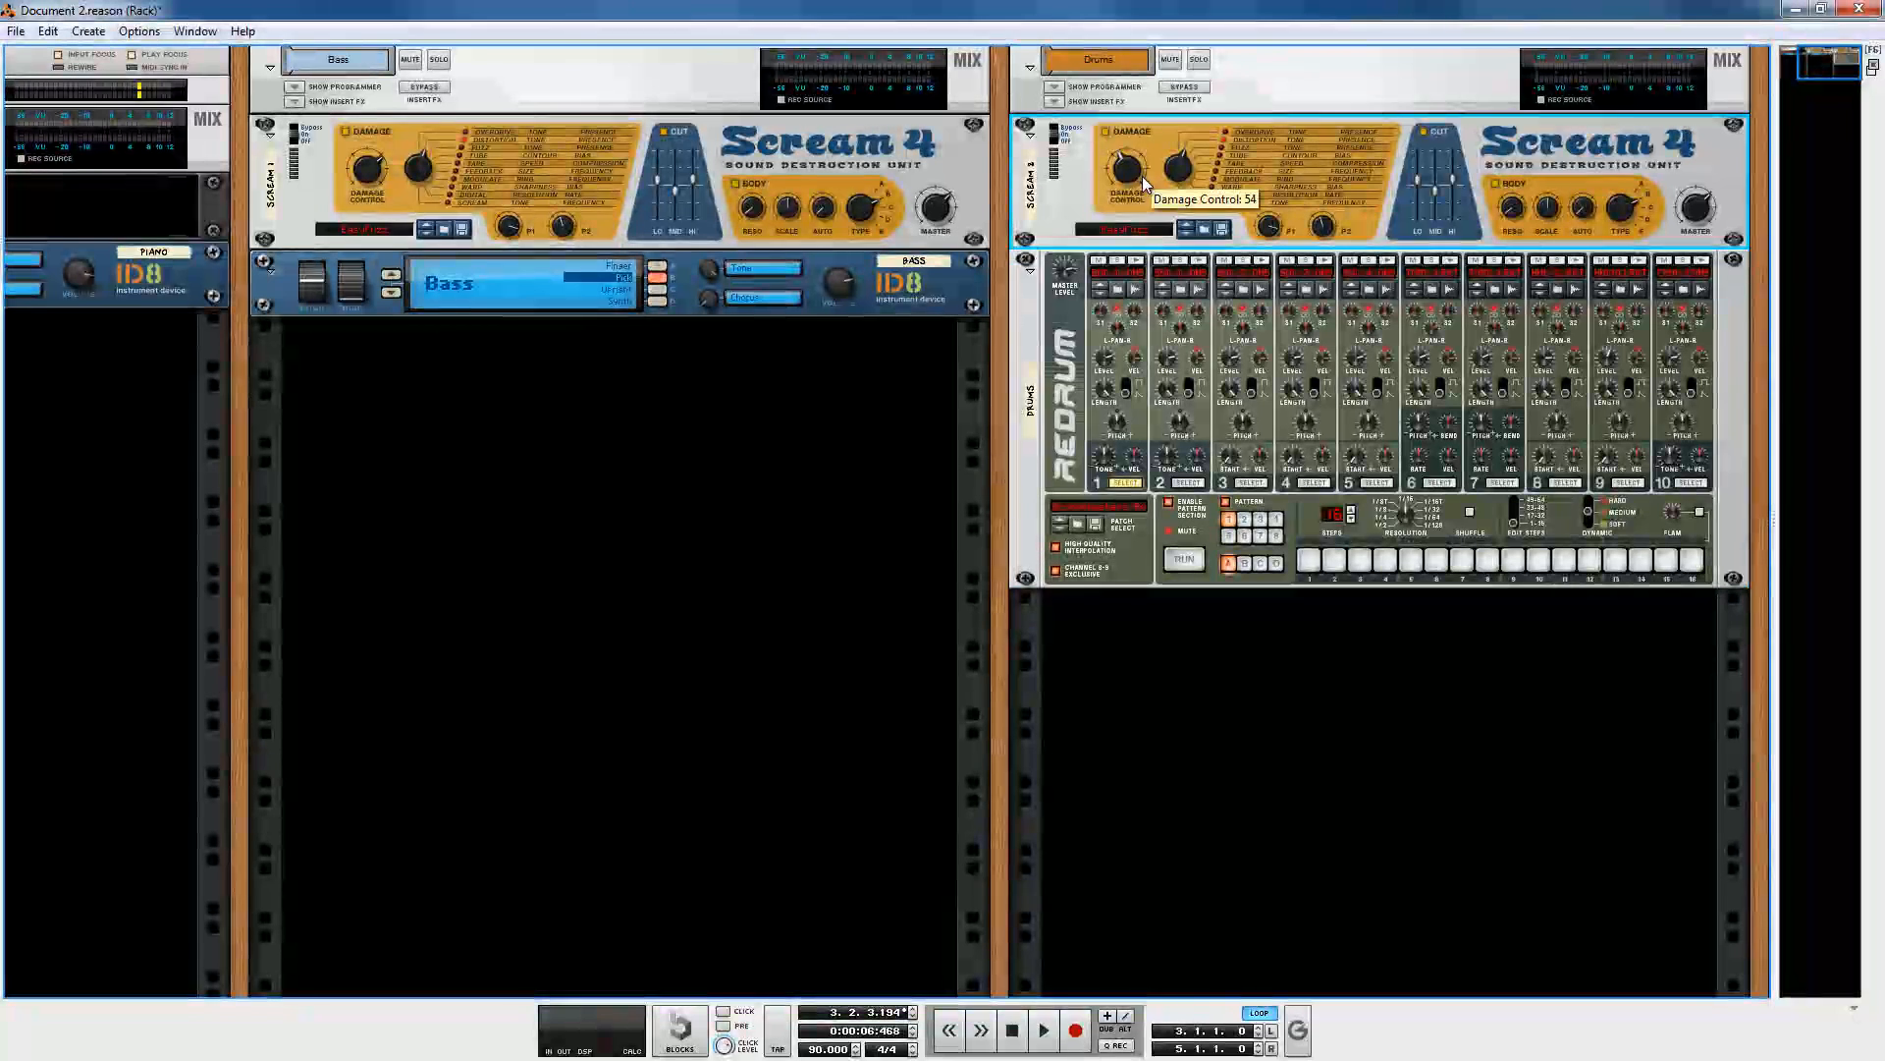
{"action": "left_click", "coordinate": [1145, 253]}
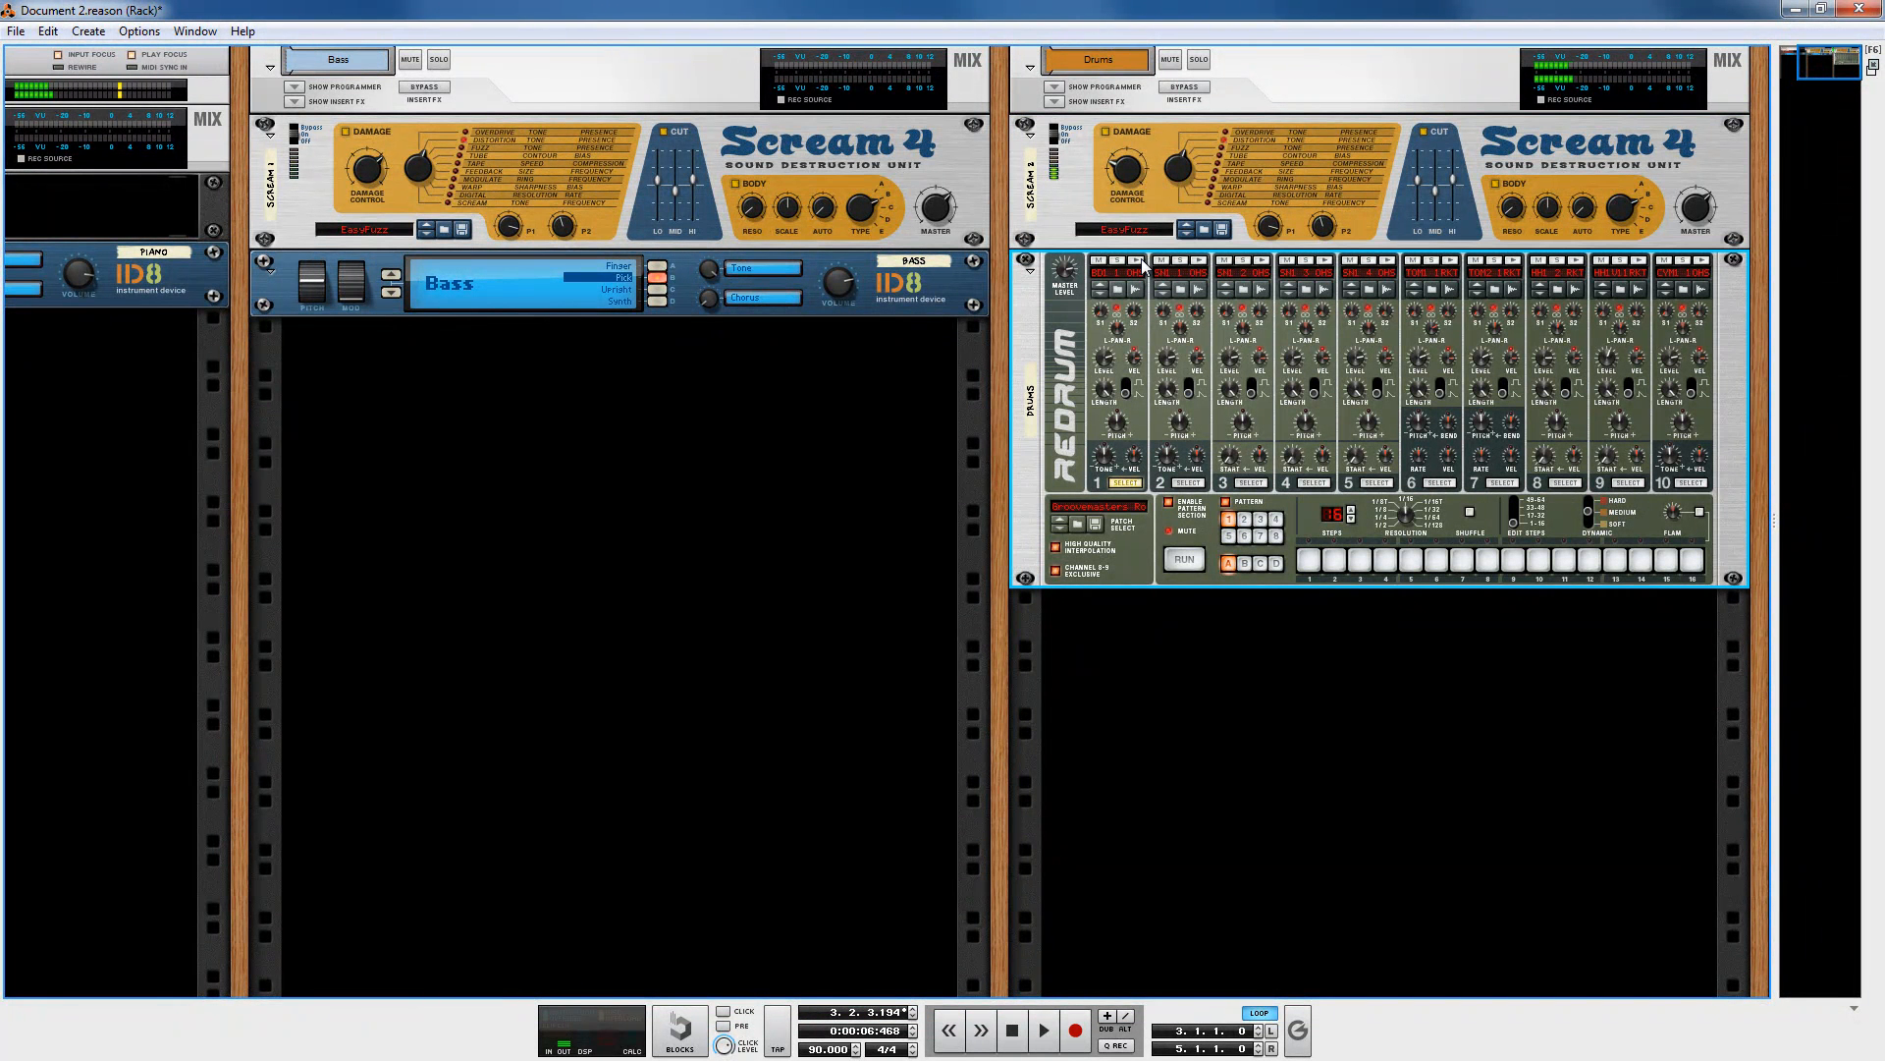
{"action": "left_click", "coordinate": [1702, 224]}
{"action": "left_click", "coordinate": [1174, 261]}
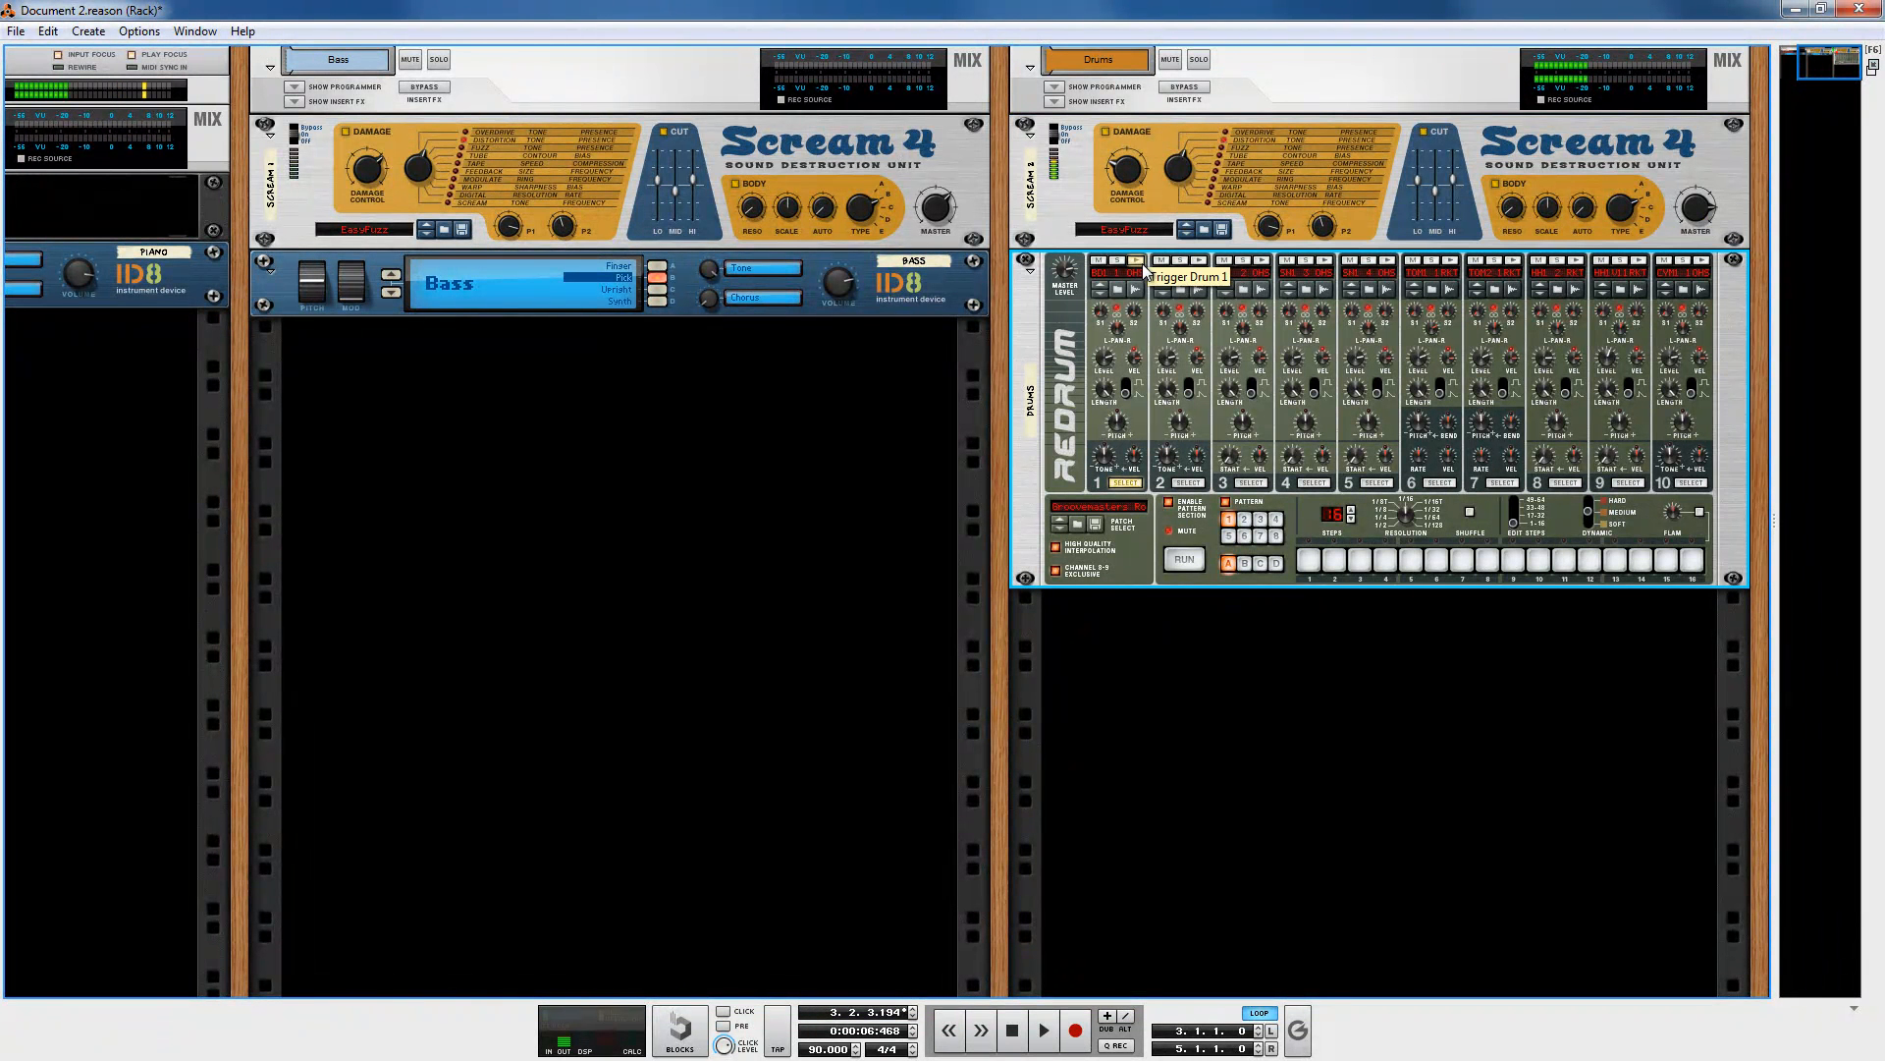
{"action": "left_click", "coordinate": [1263, 265]}
{"action": "left_click", "coordinate": [1263, 265]}
{"action": "left_click", "coordinate": [1193, 179]}
{"action": "left_click", "coordinate": [1139, 262]}
{"action": "left_click", "coordinate": [1264, 265]}
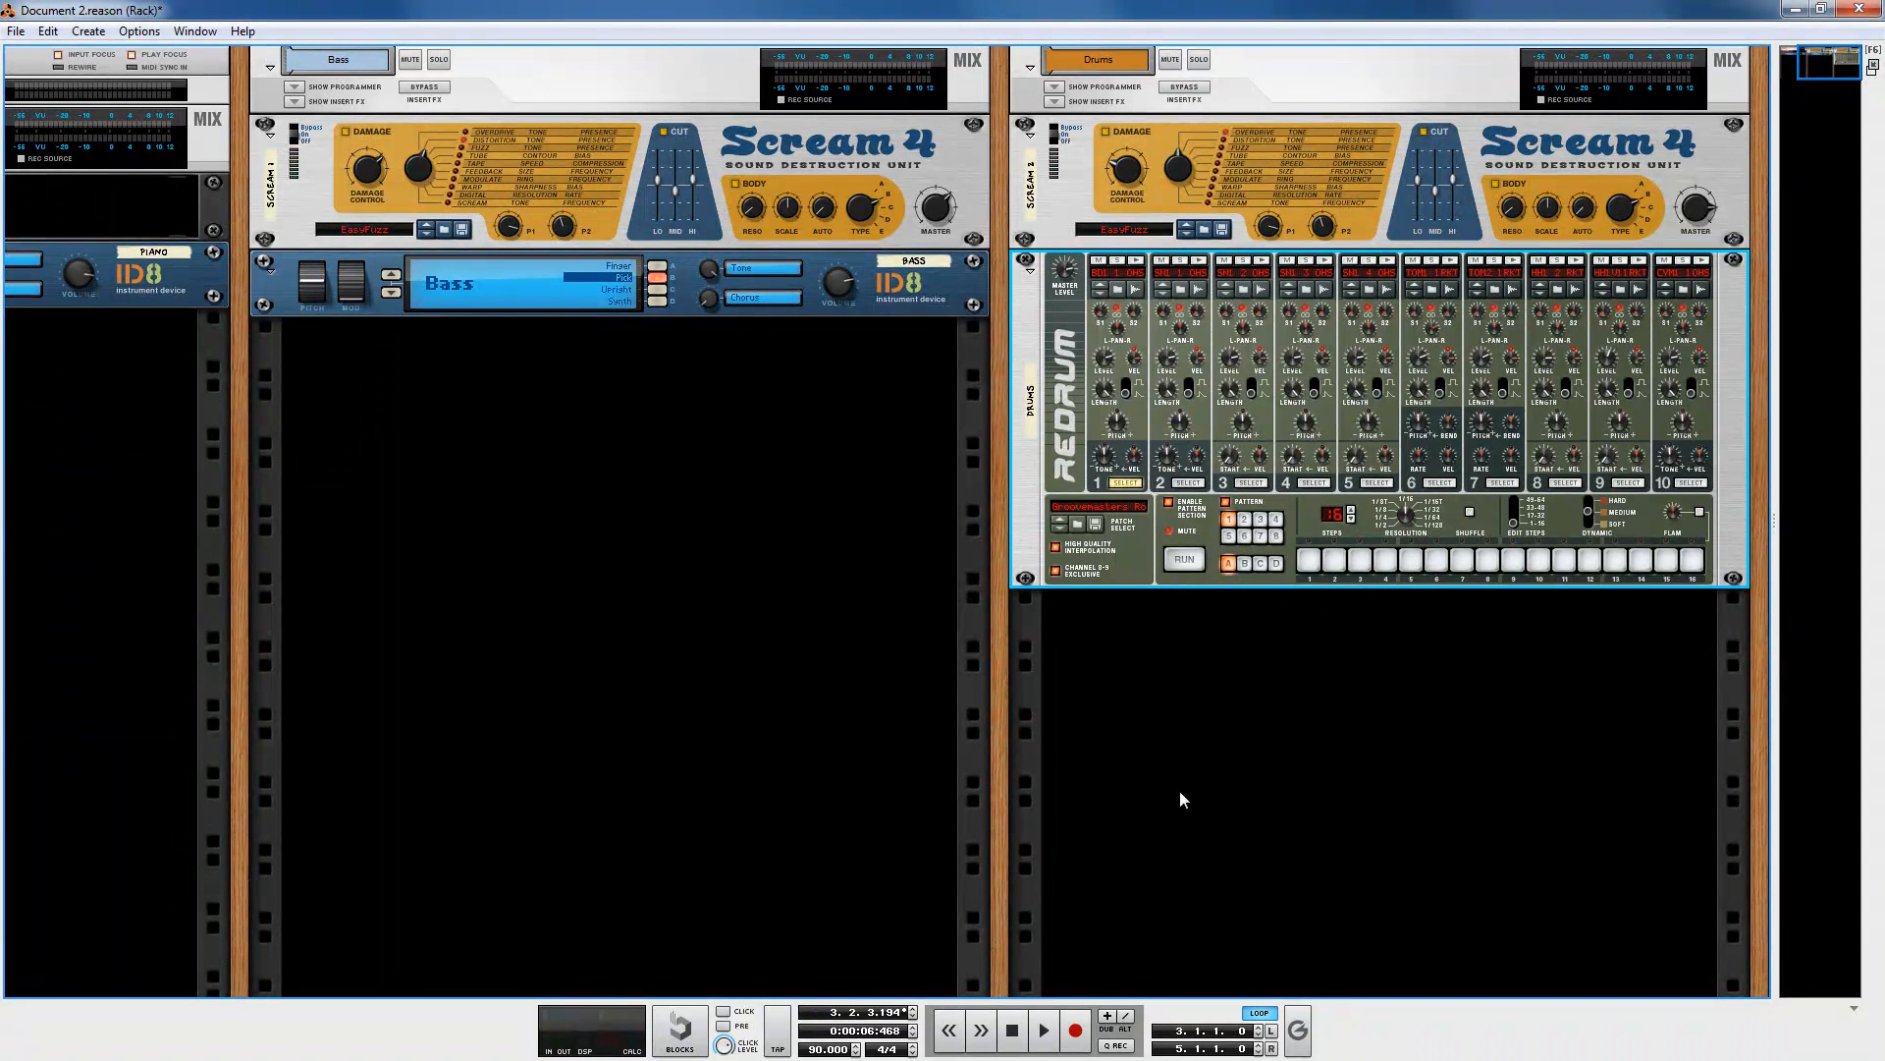
Step: Mute the Drums and Piano tracks in the sequencer and play the song from the start
{"action": "key", "text": "F7"}
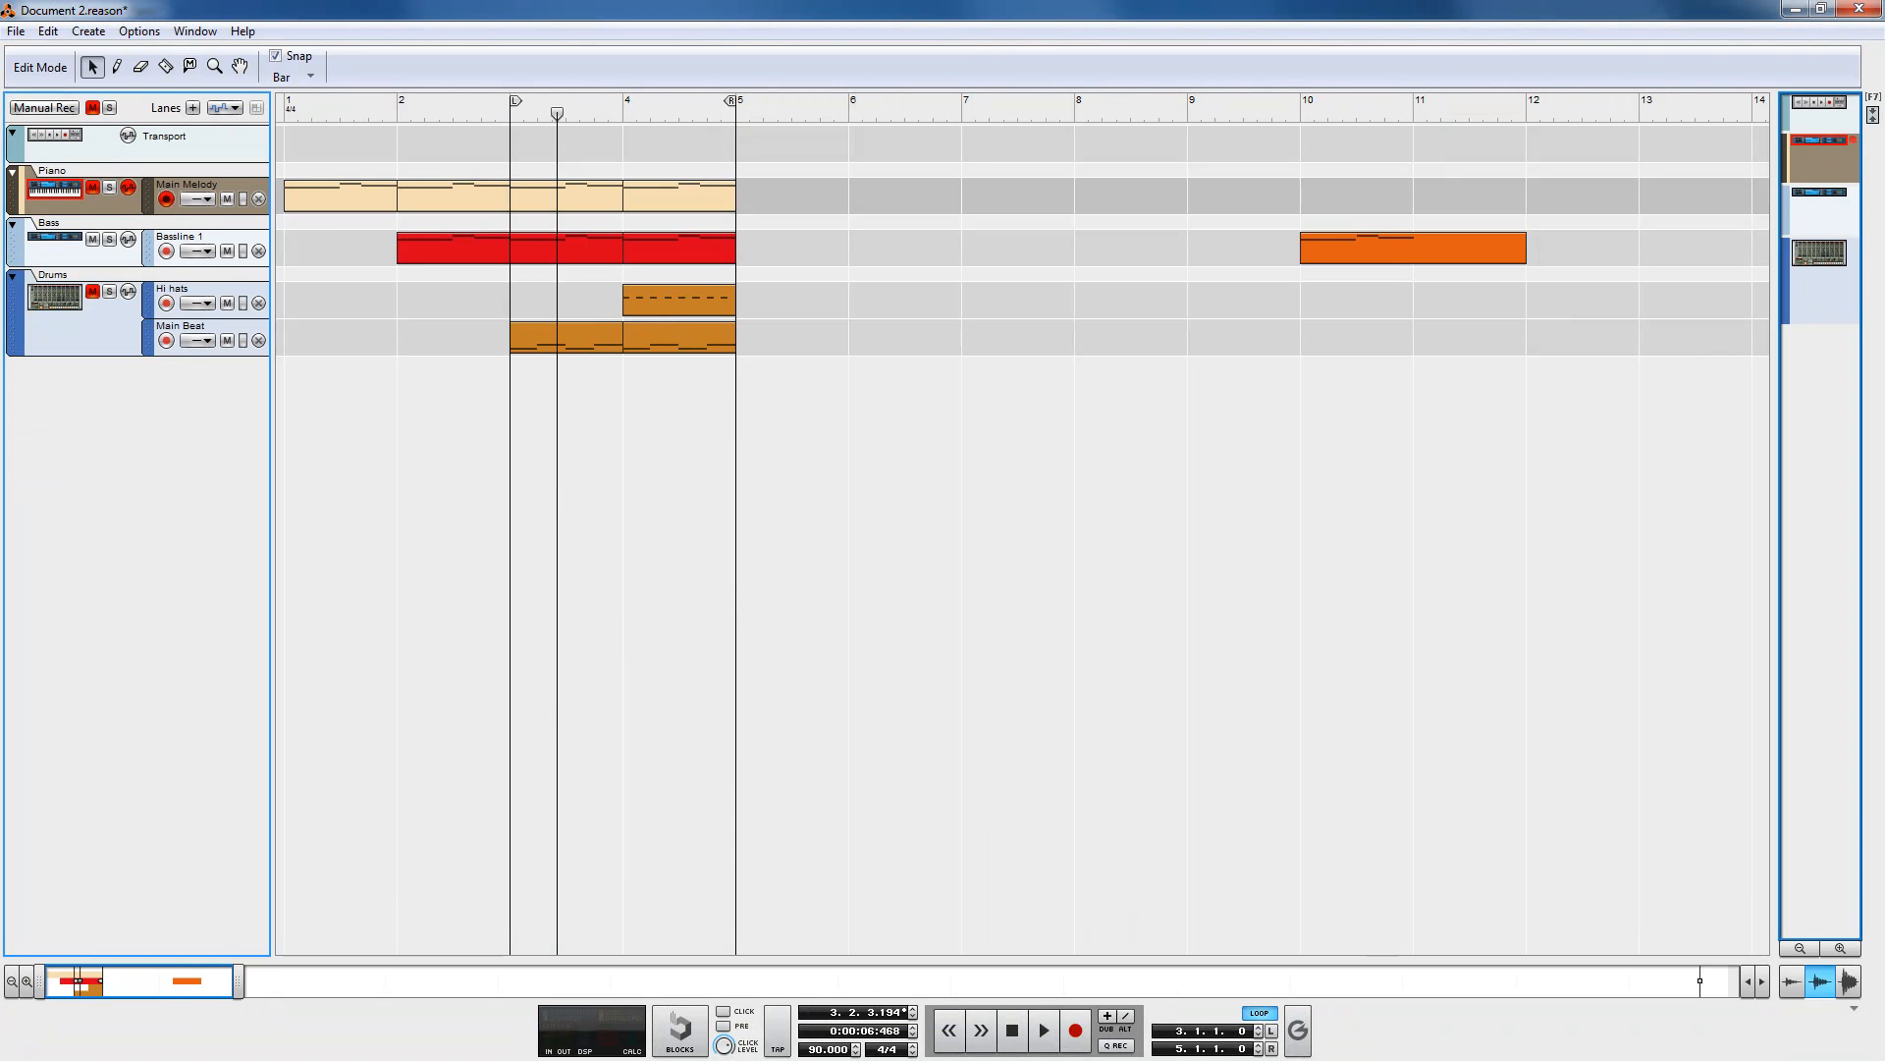
{"action": "left_click", "coordinate": [93, 292]}
{"action": "left_click", "coordinate": [93, 190]}
{"action": "left_click_drag", "start_coordinate": [564, 114], "coordinate": [285, 114]}
{"action": "left_click", "coordinate": [1047, 1029]}
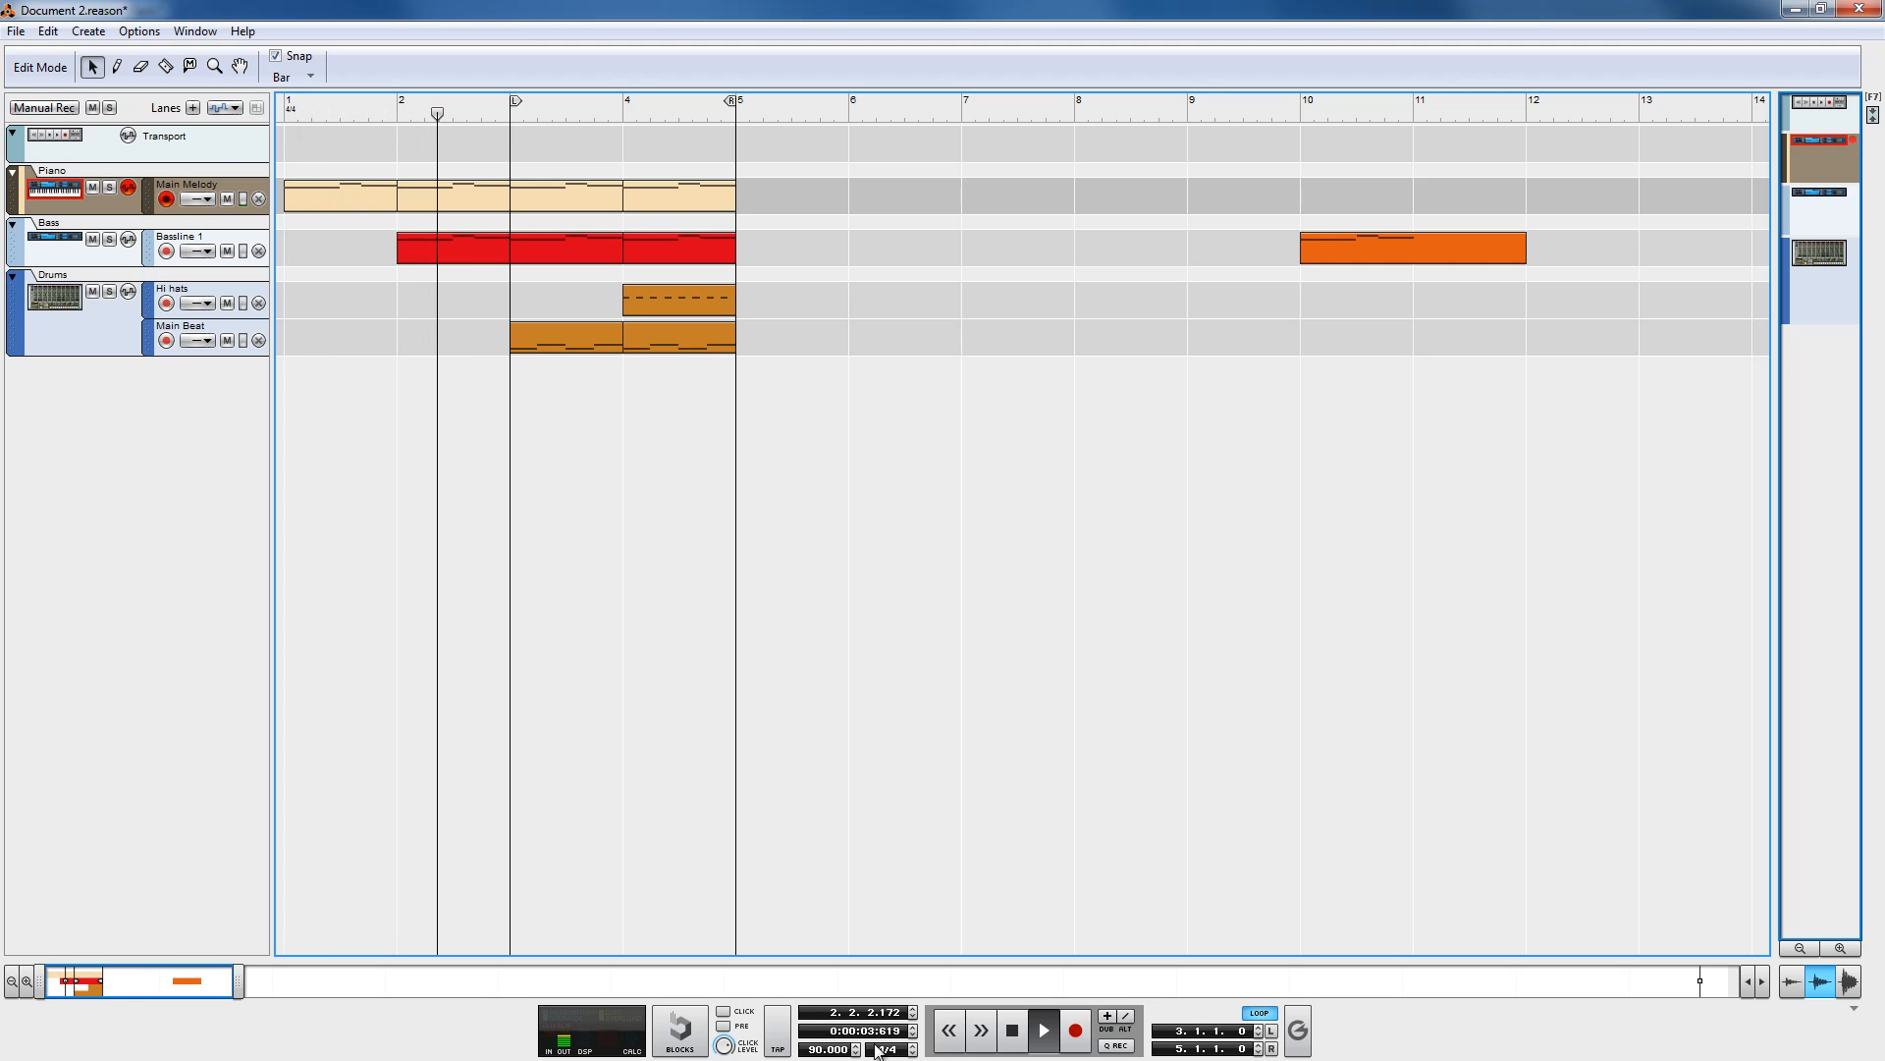
{"action": "left_click", "coordinate": [1012, 1030]}
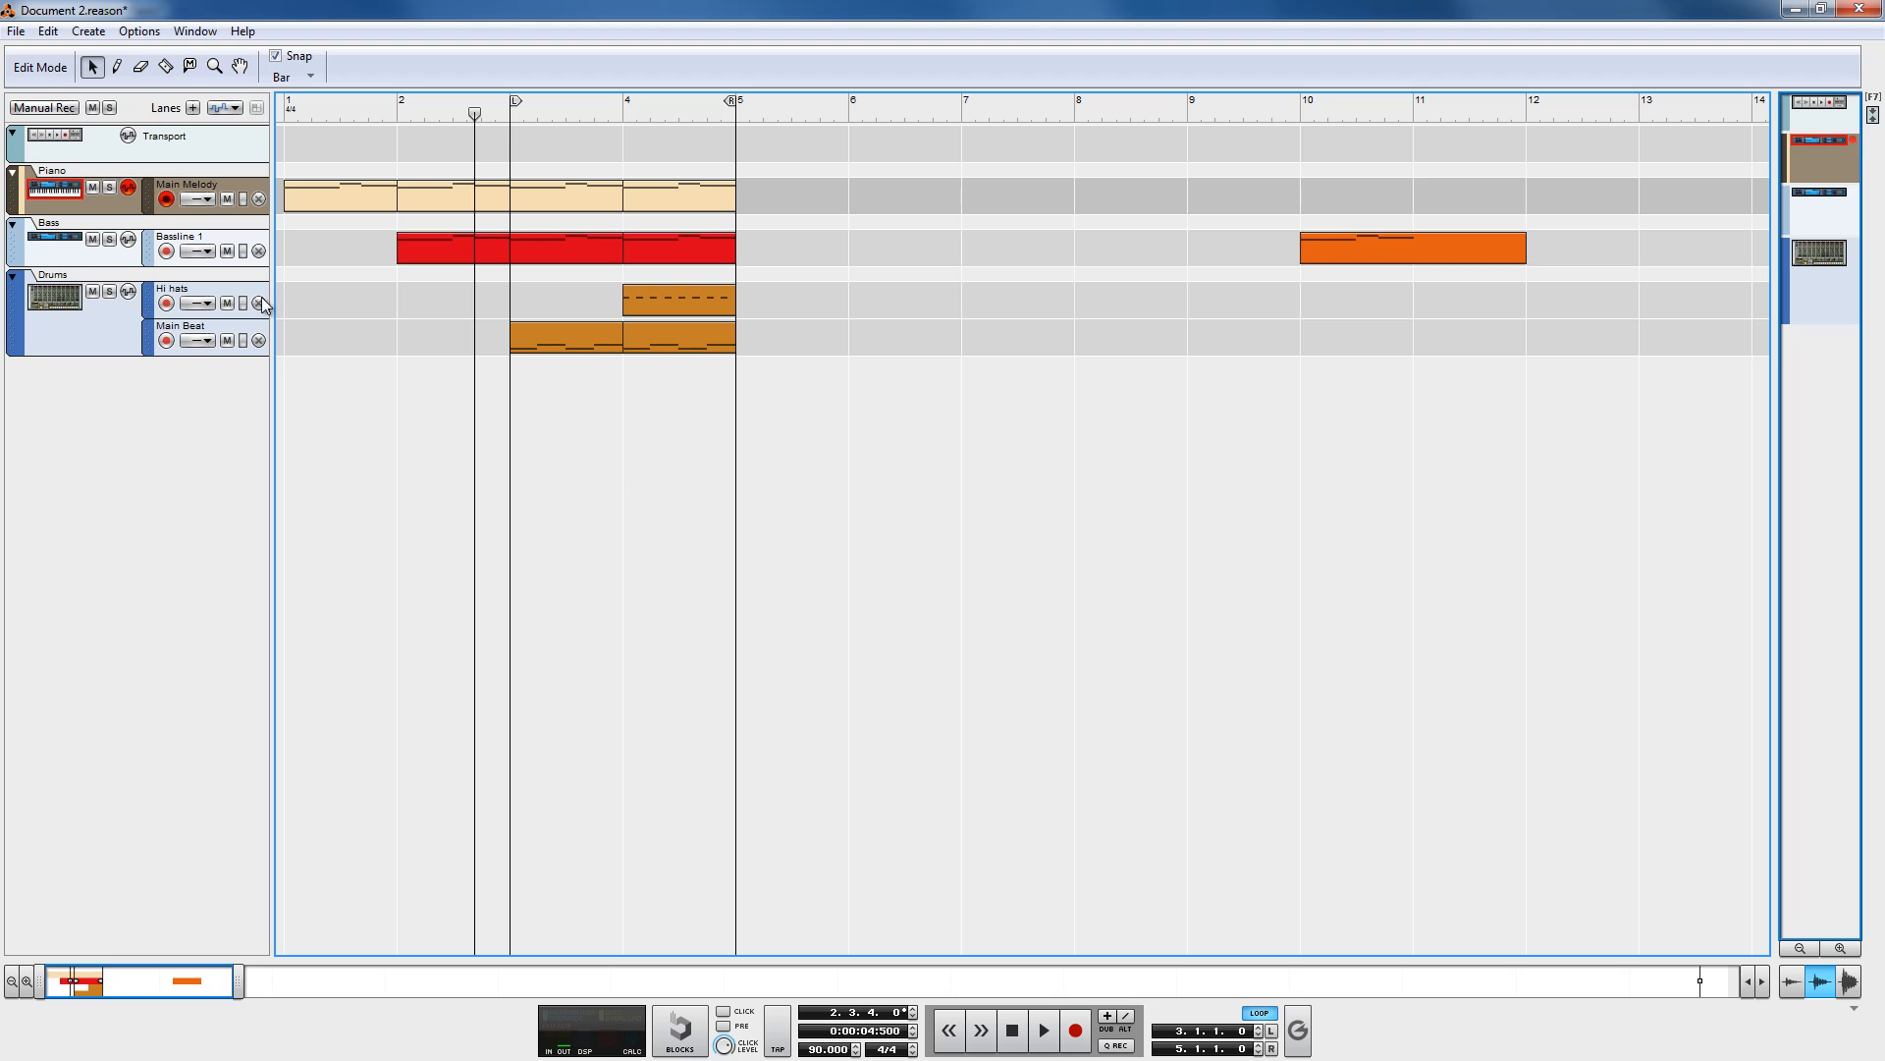
Step: Solo the Bass track and audition it while adjusting the Bass Scream 4's Master knob
{"action": "left_click", "coordinate": [110, 240]}
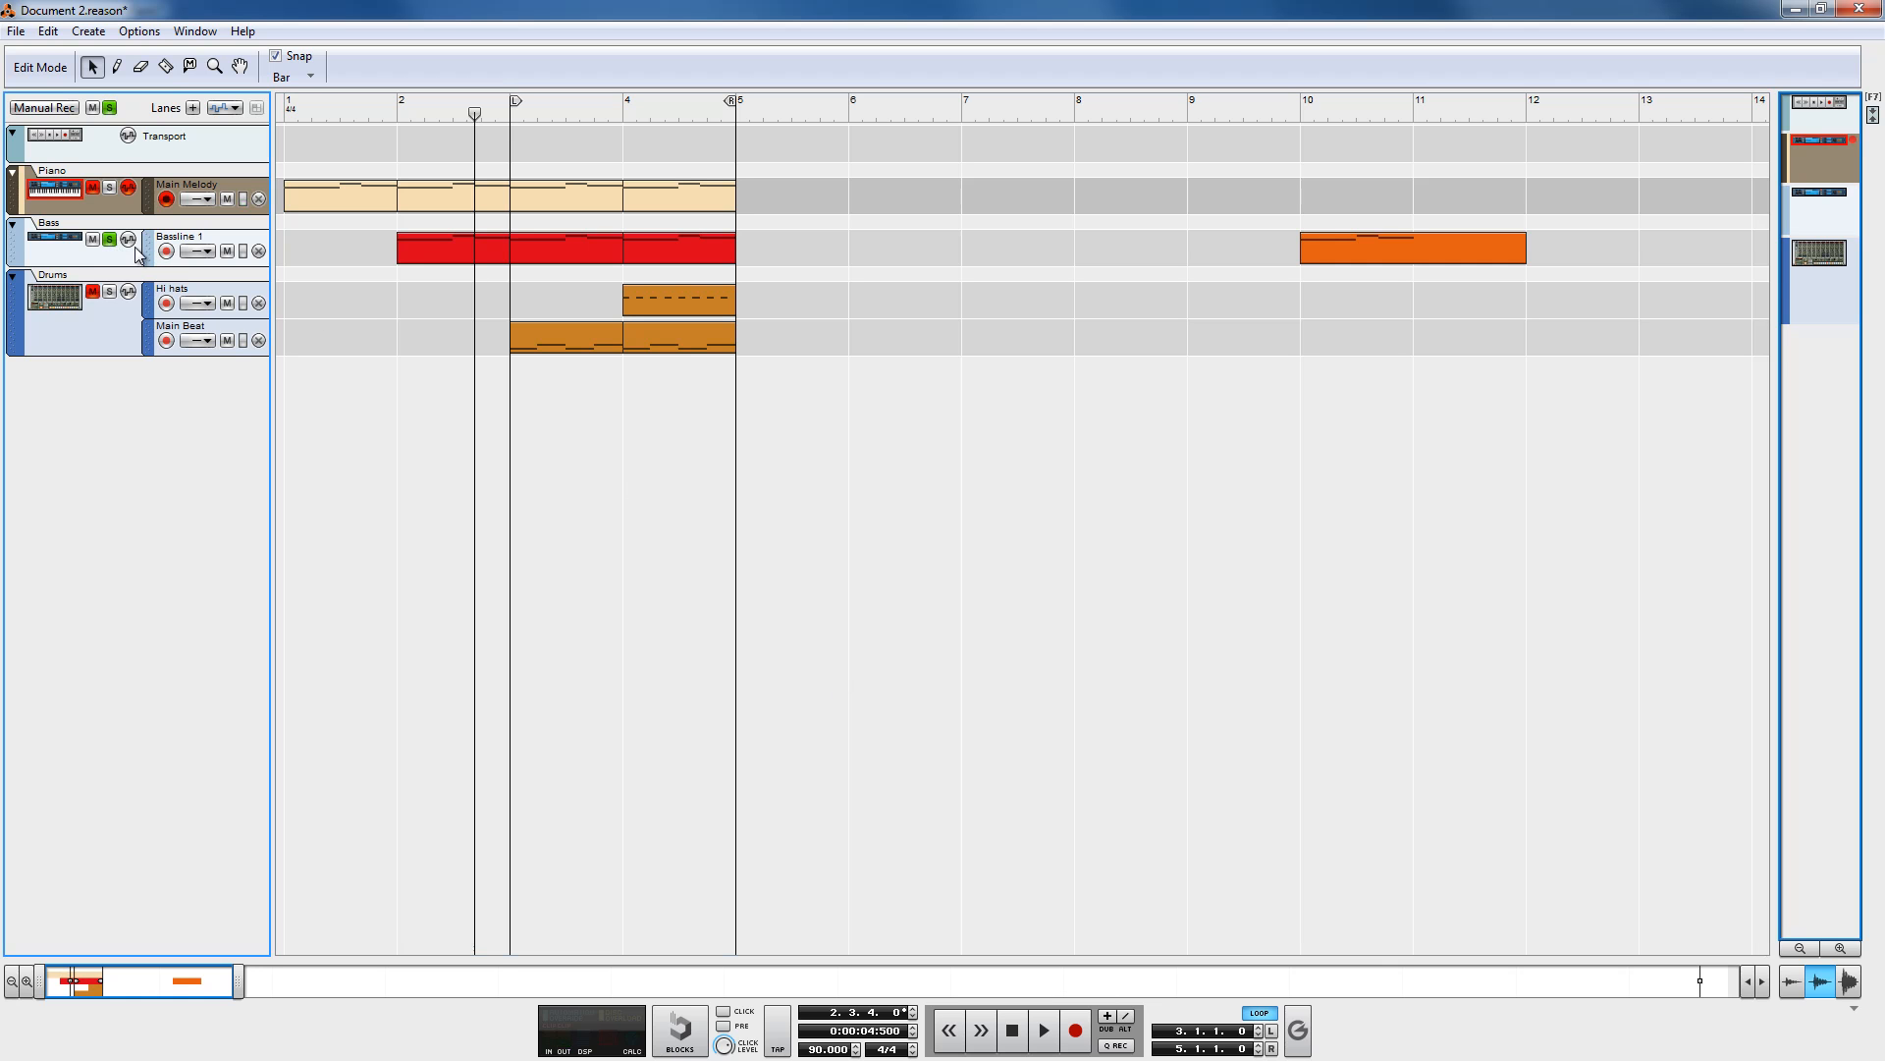
{"action": "key", "text": "F6"}
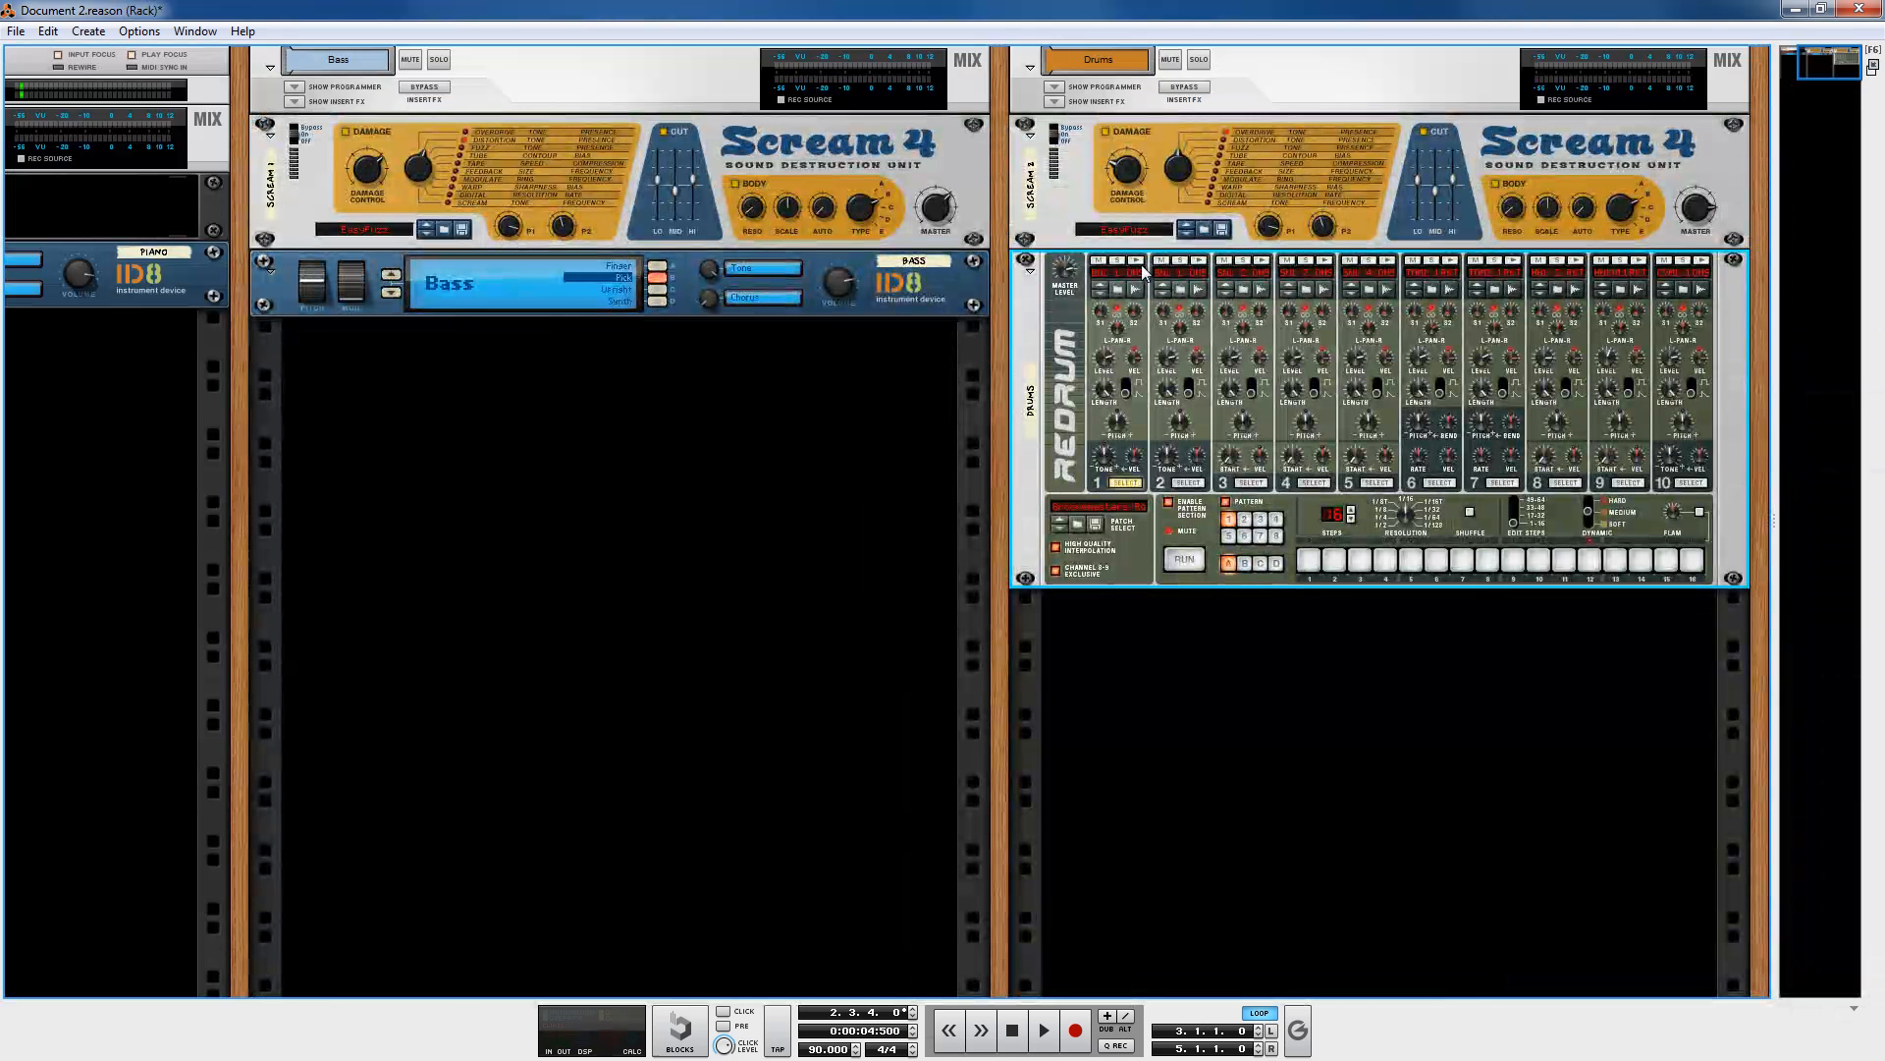
{"action": "left_click", "coordinate": [938, 209]}
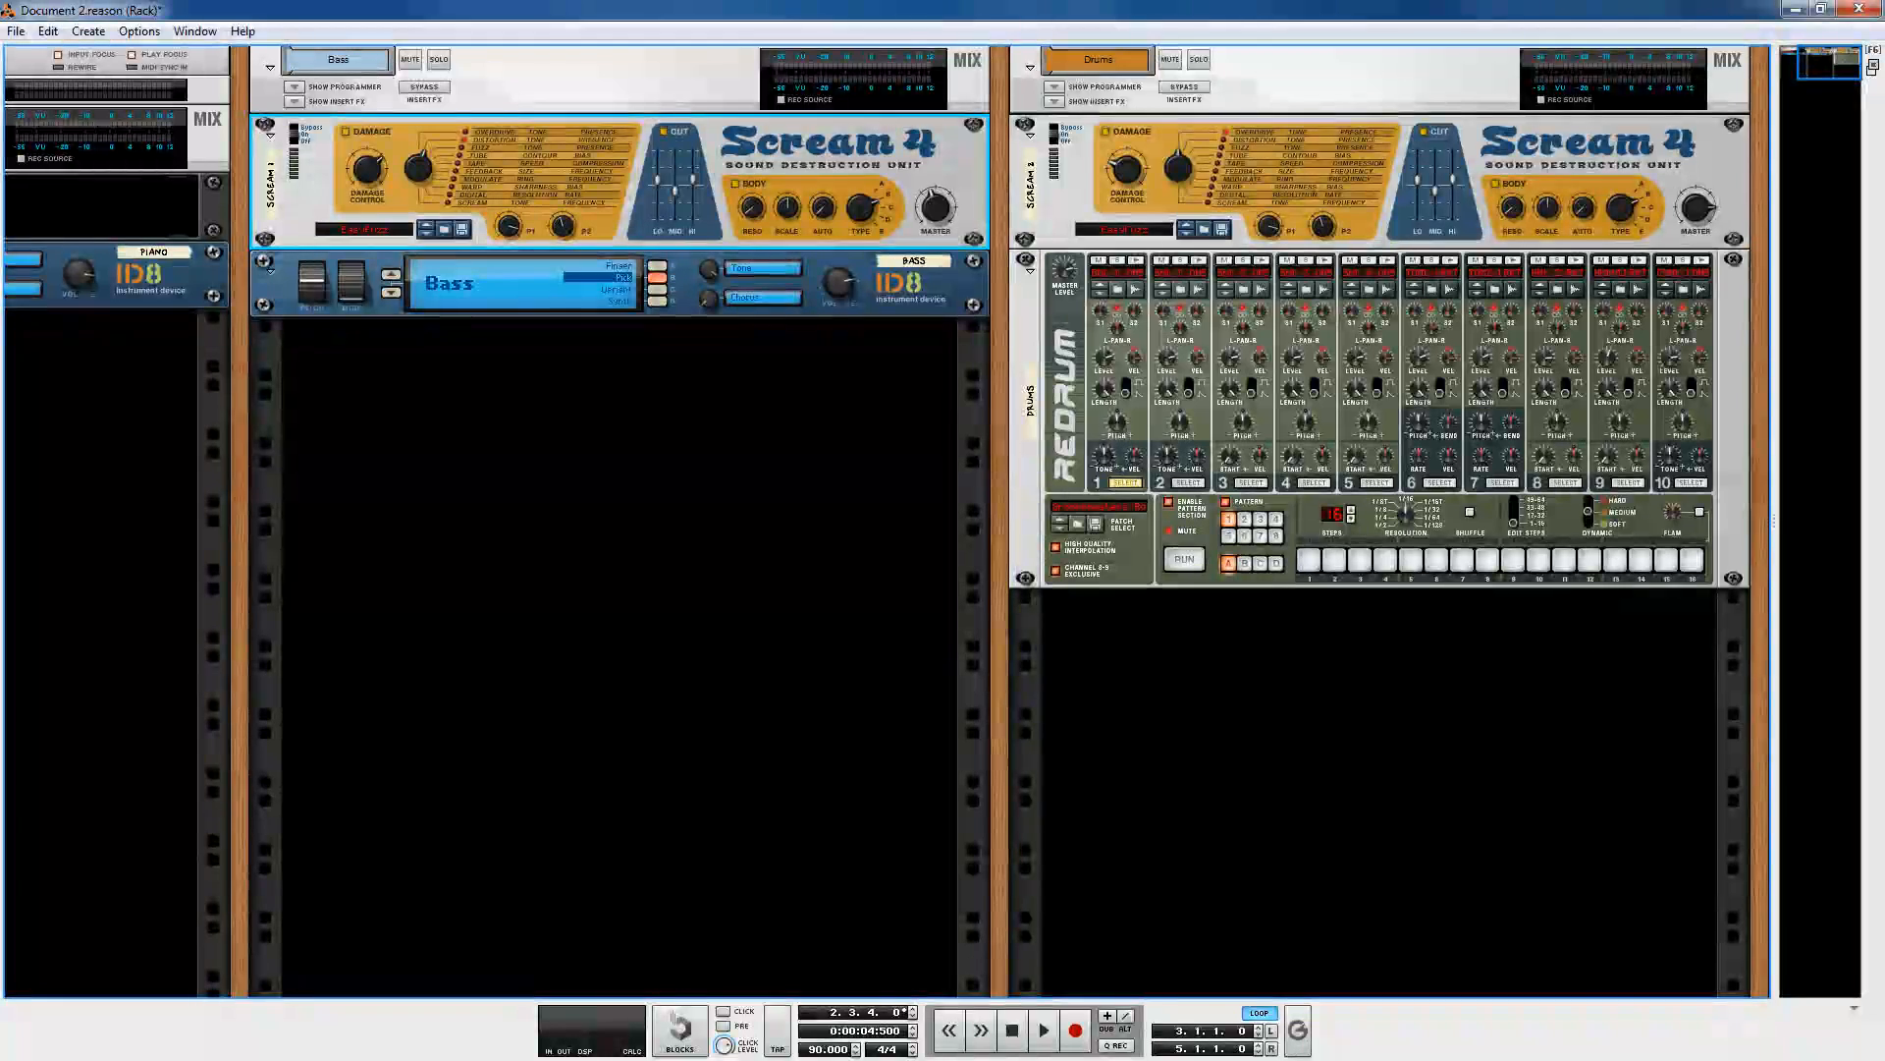
{"action": "key", "text": "F7"}
{"action": "left_click", "coordinate": [1044, 1030]}
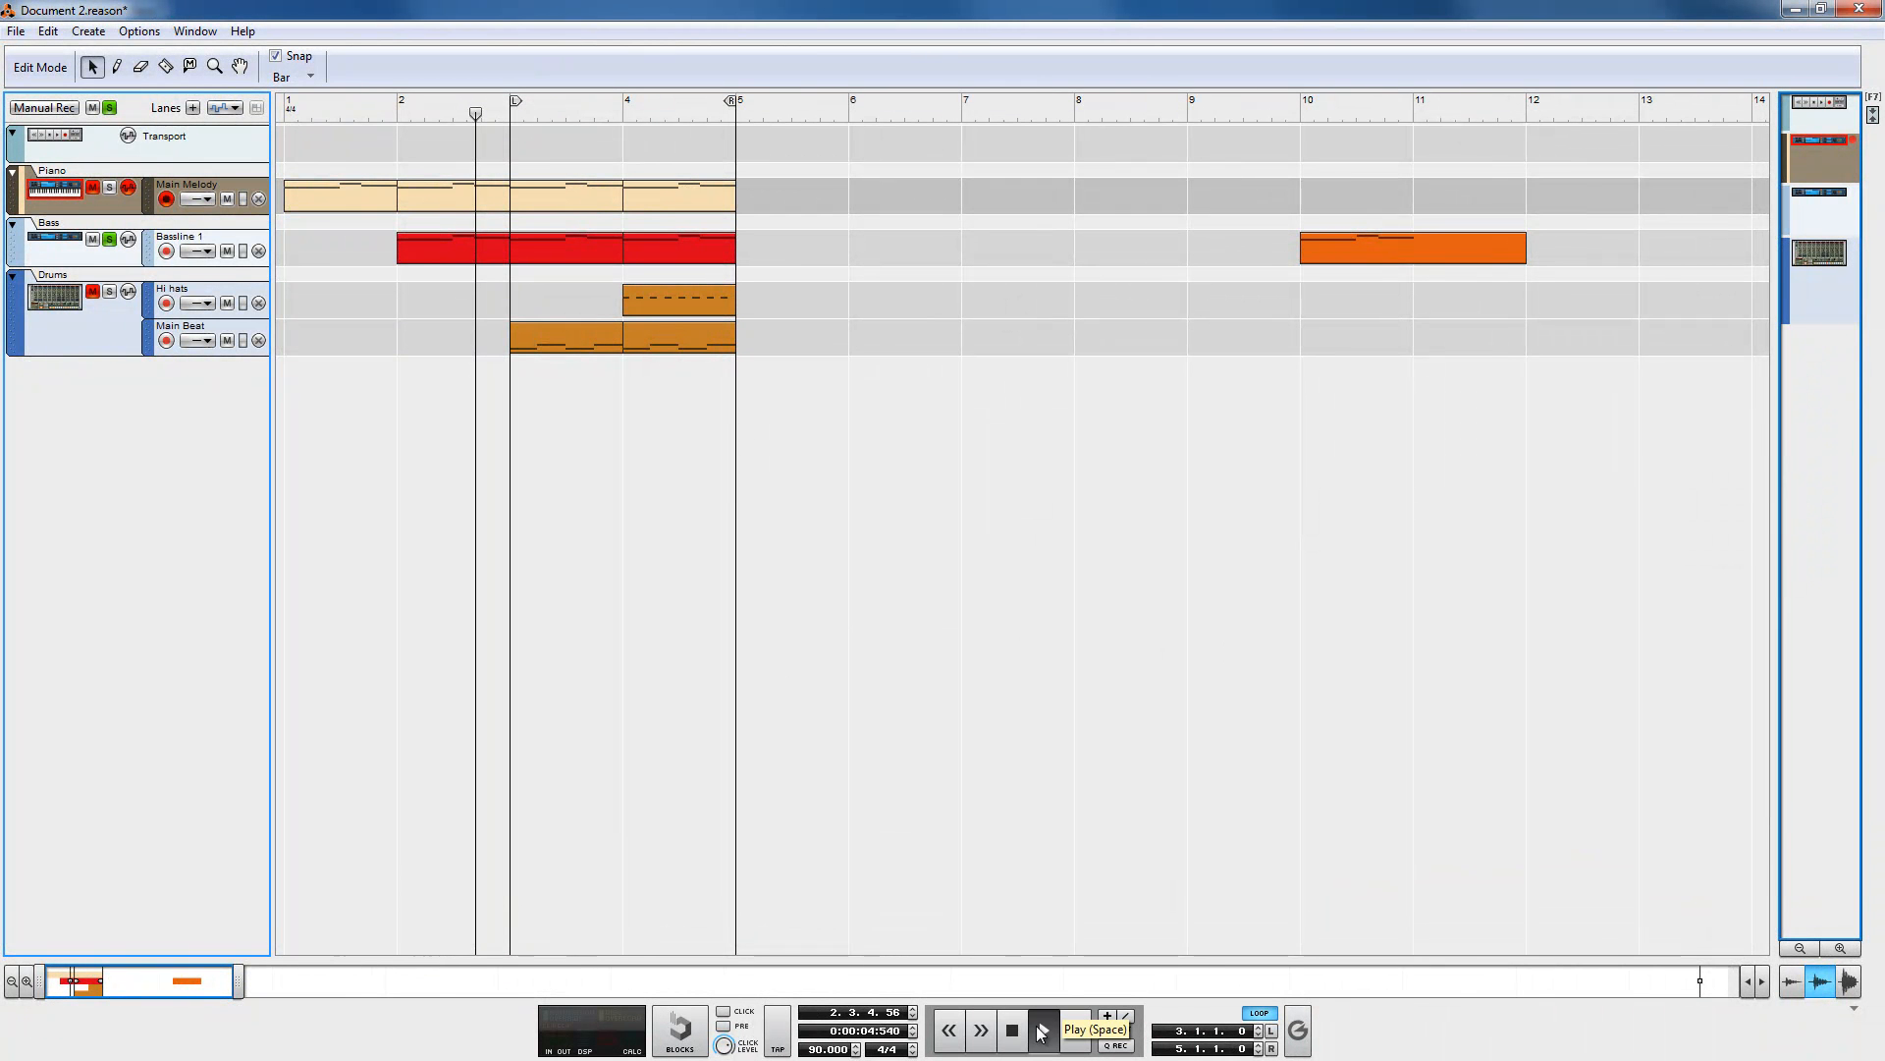
{"action": "left_click", "coordinate": [1024, 1037]}
Step: Unsolo the Bass track and play the song from the start, then stop playback
{"action": "left_click", "coordinate": [285, 106]}
{"action": "left_click", "coordinate": [109, 240]}
{"action": "left_click", "coordinate": [1046, 1030]}
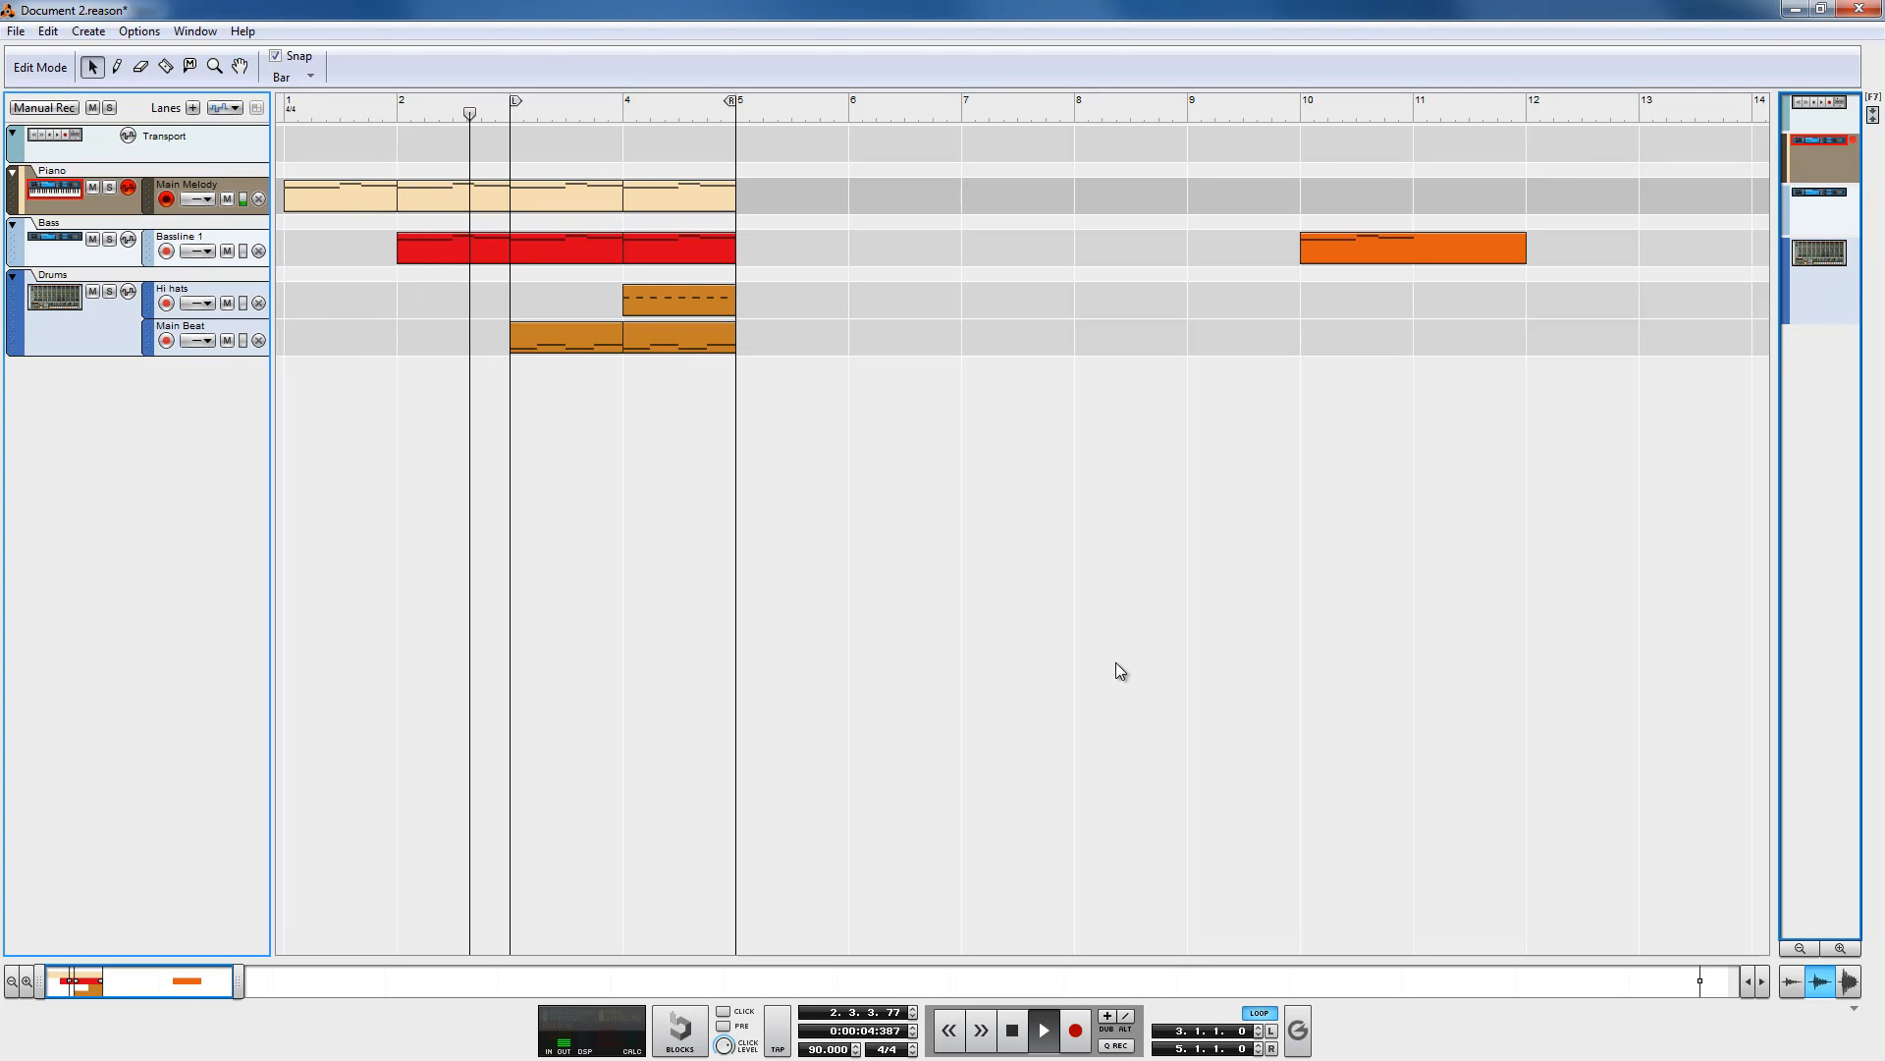
{"action": "left_click", "coordinate": [1134, 664]}
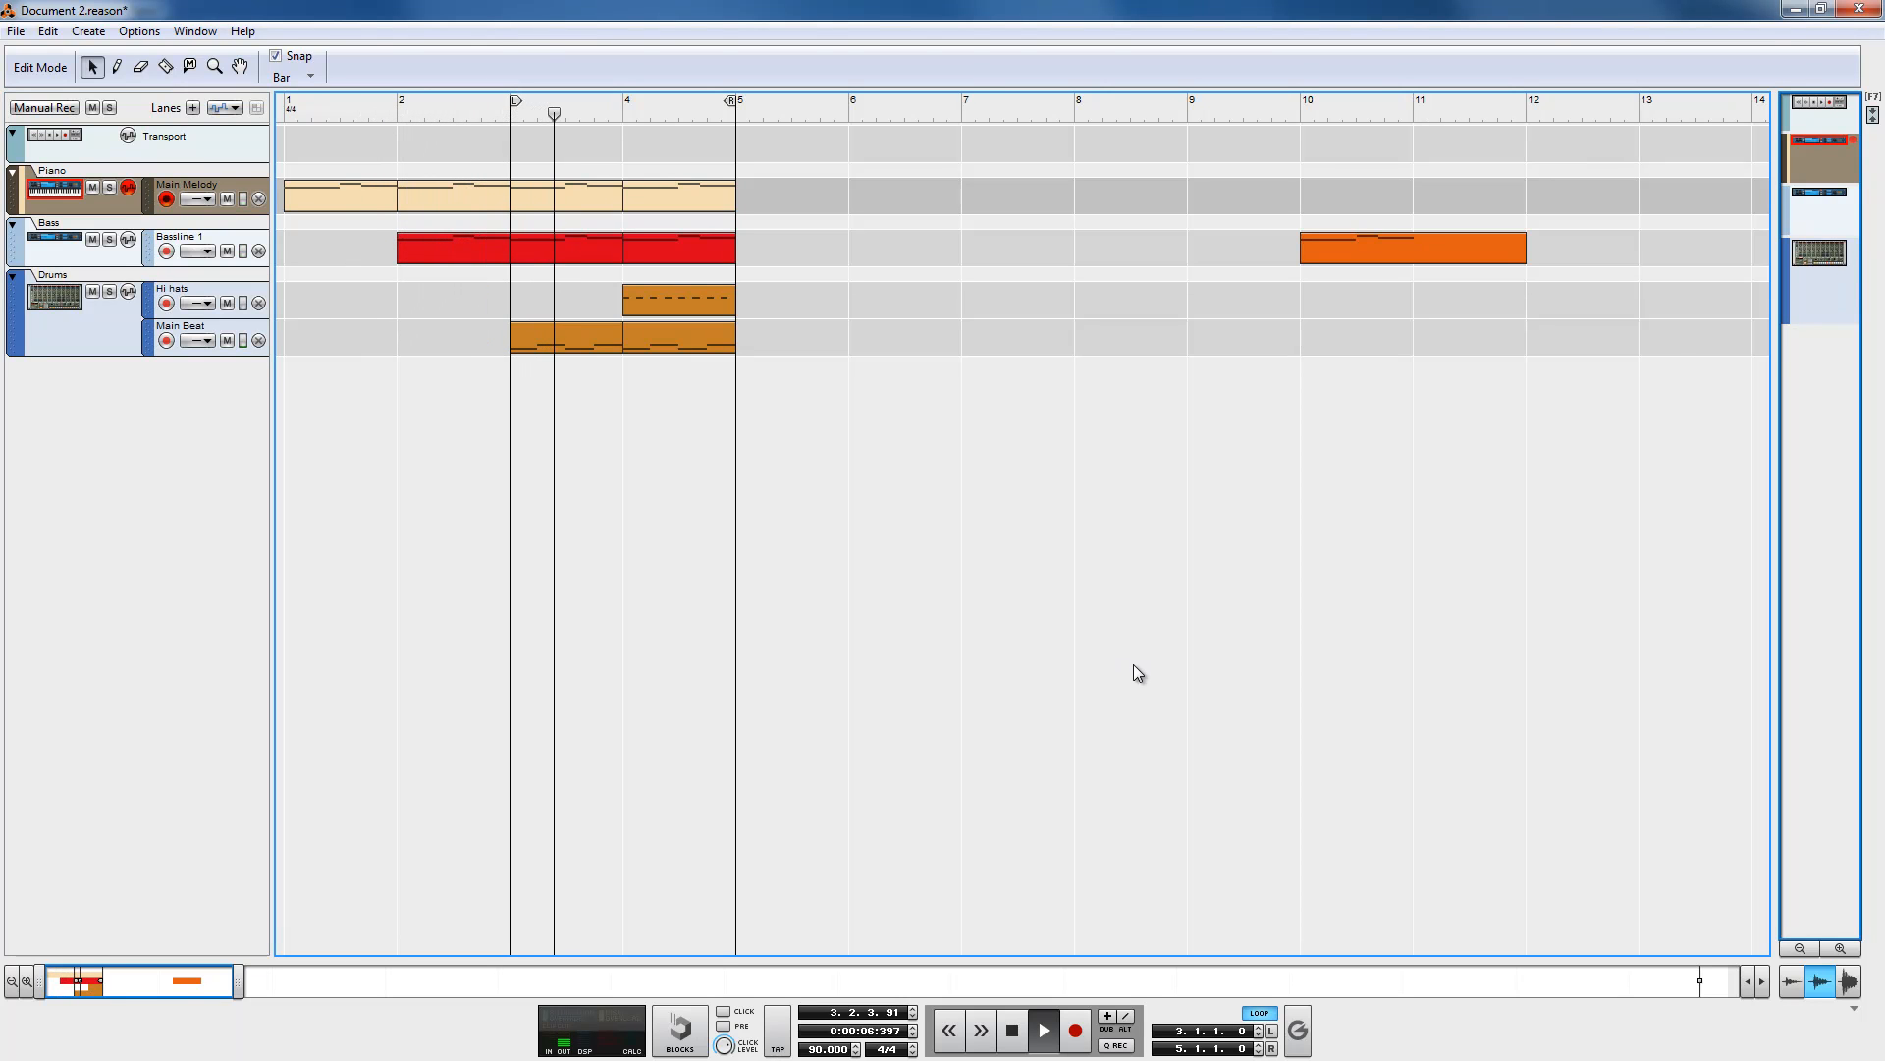
{"action": "left_click", "coordinate": [1014, 1031]}
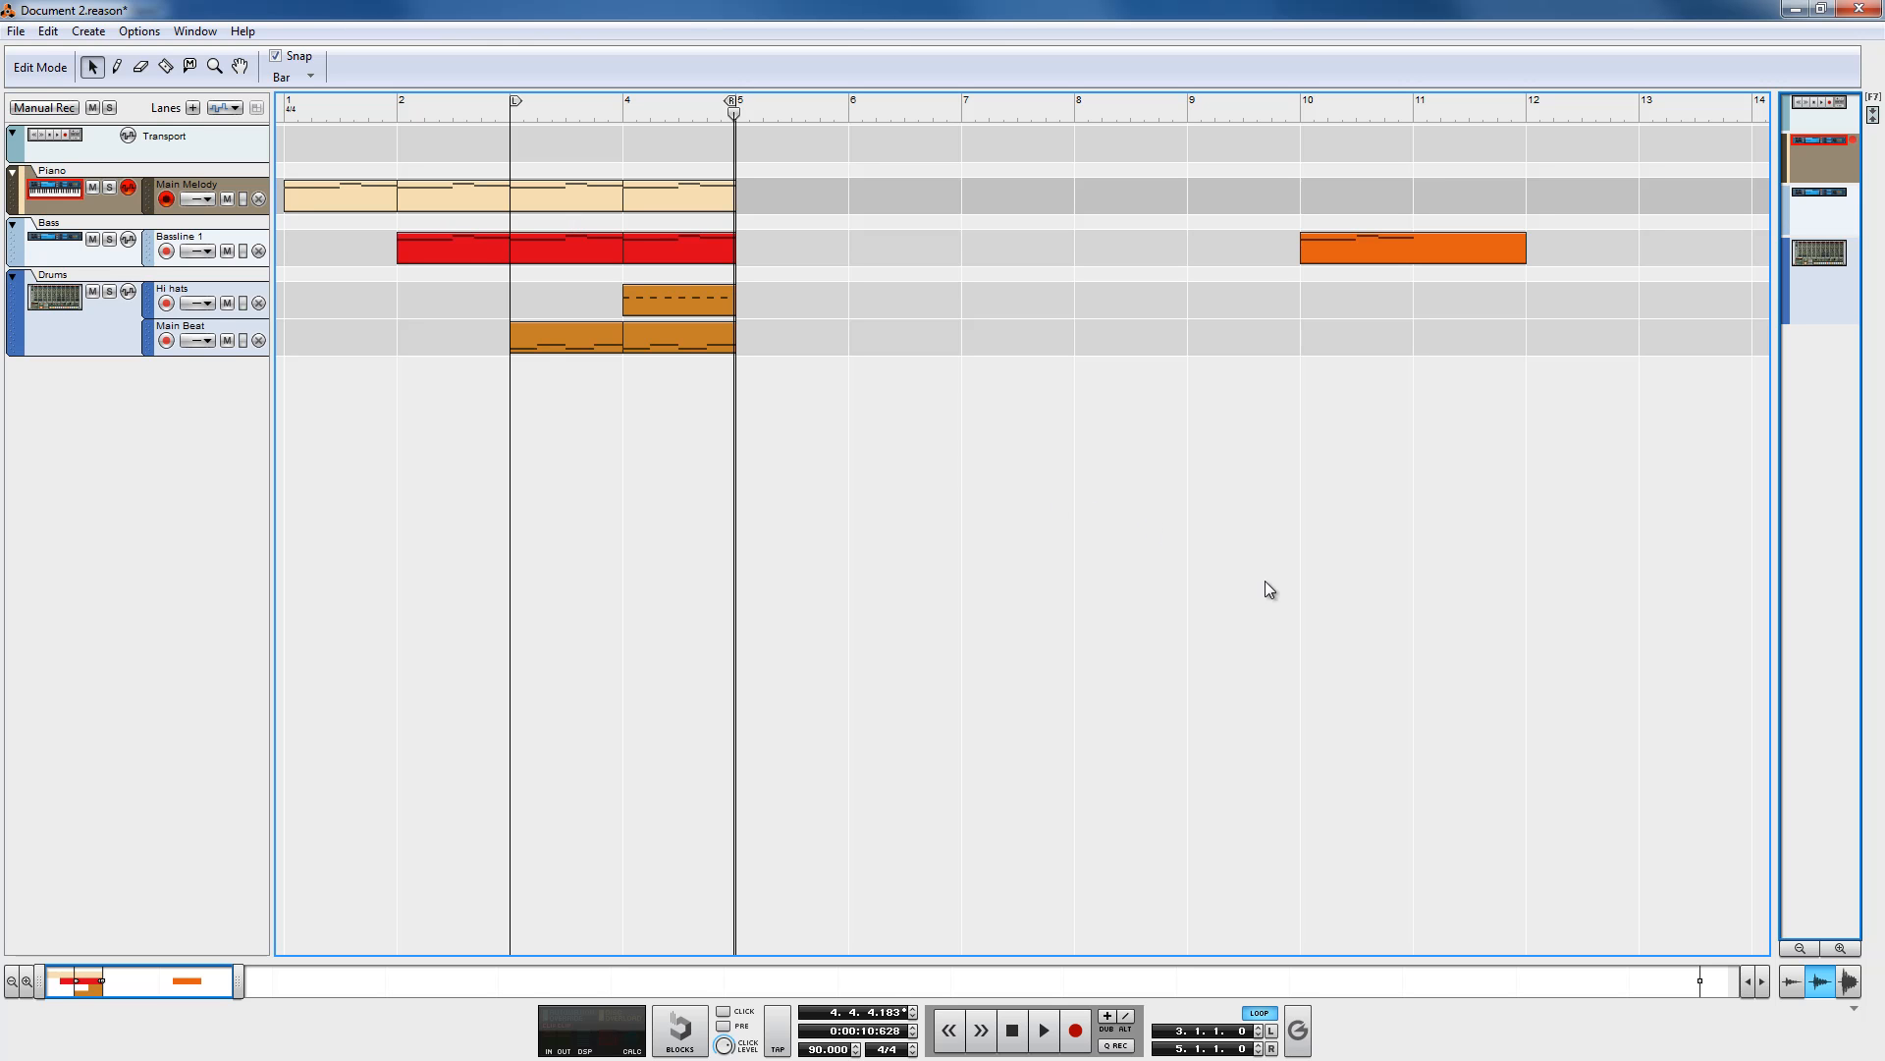
Step: Add an RV-7 Digital Reverb to the Drums column and move it to the top of the column
{"action": "key", "text": "F6"}
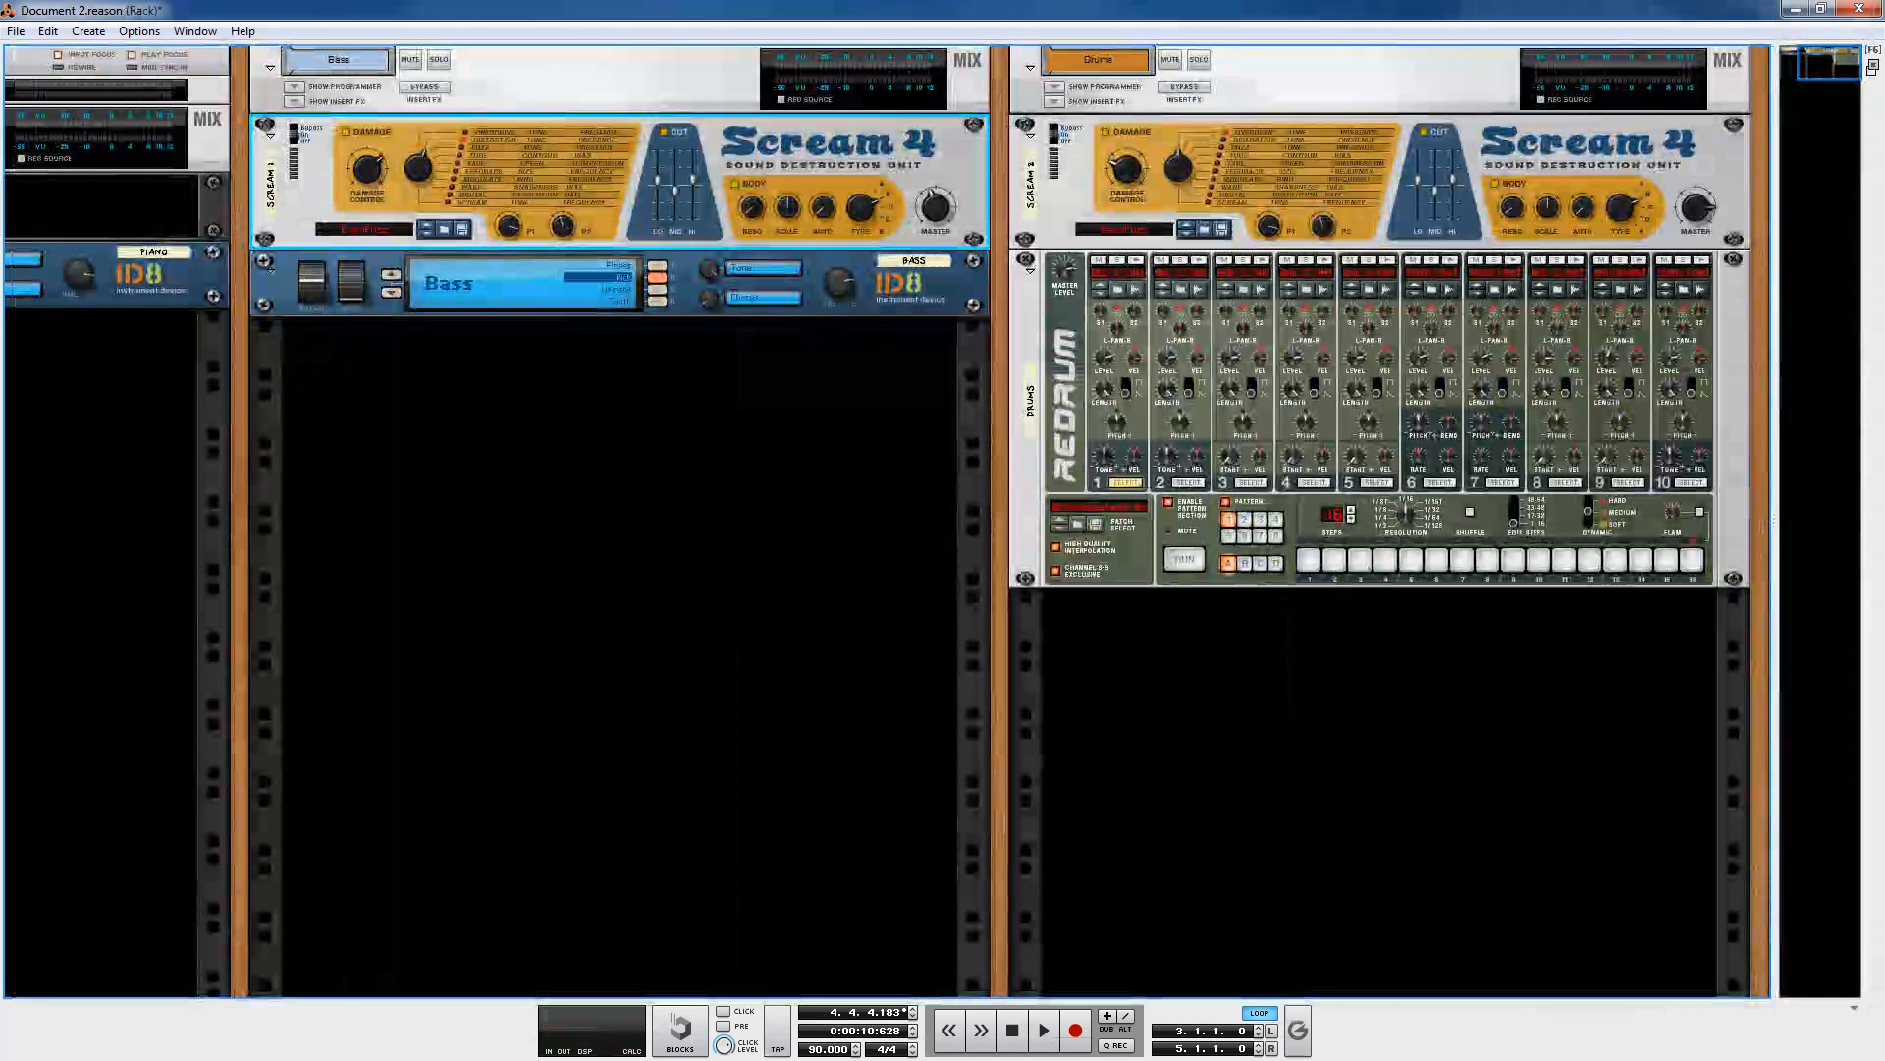
{"action": "right_click", "coordinate": [1255, 697]}
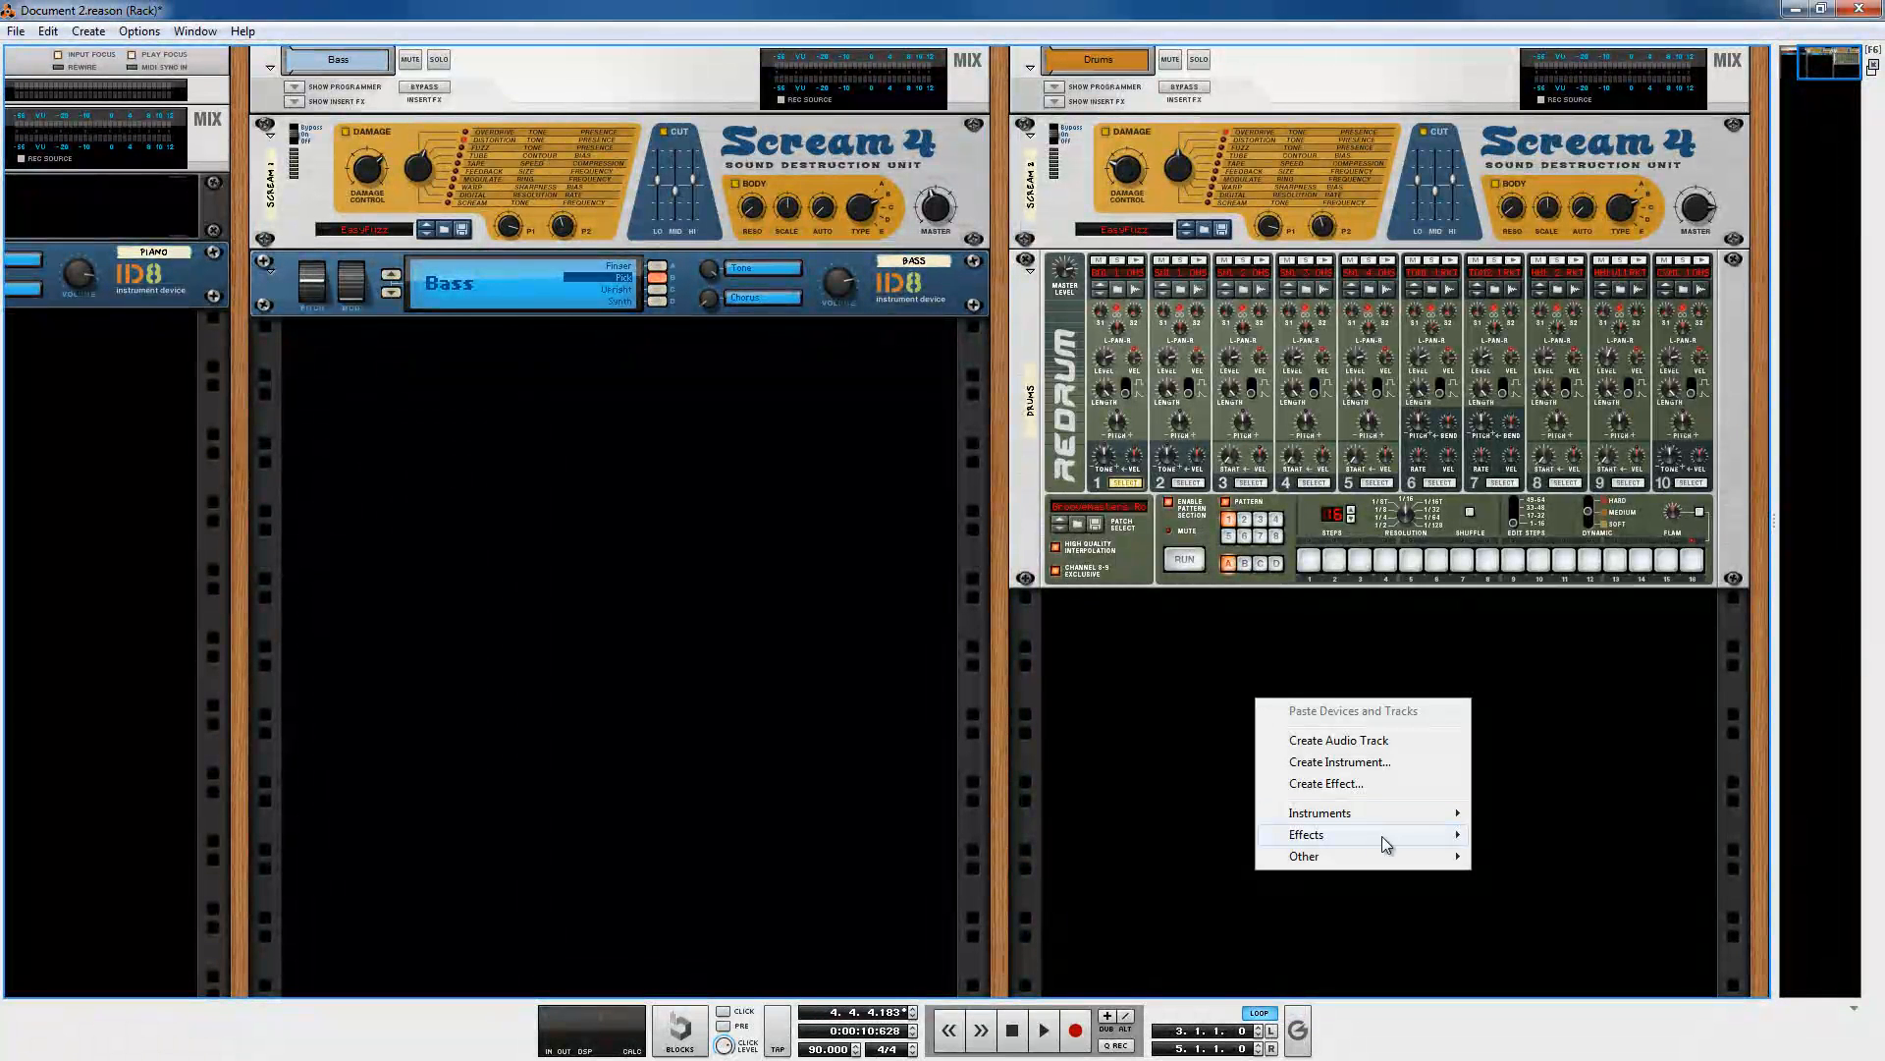
{"action": "mouse_move", "coordinate": [1351, 817]}
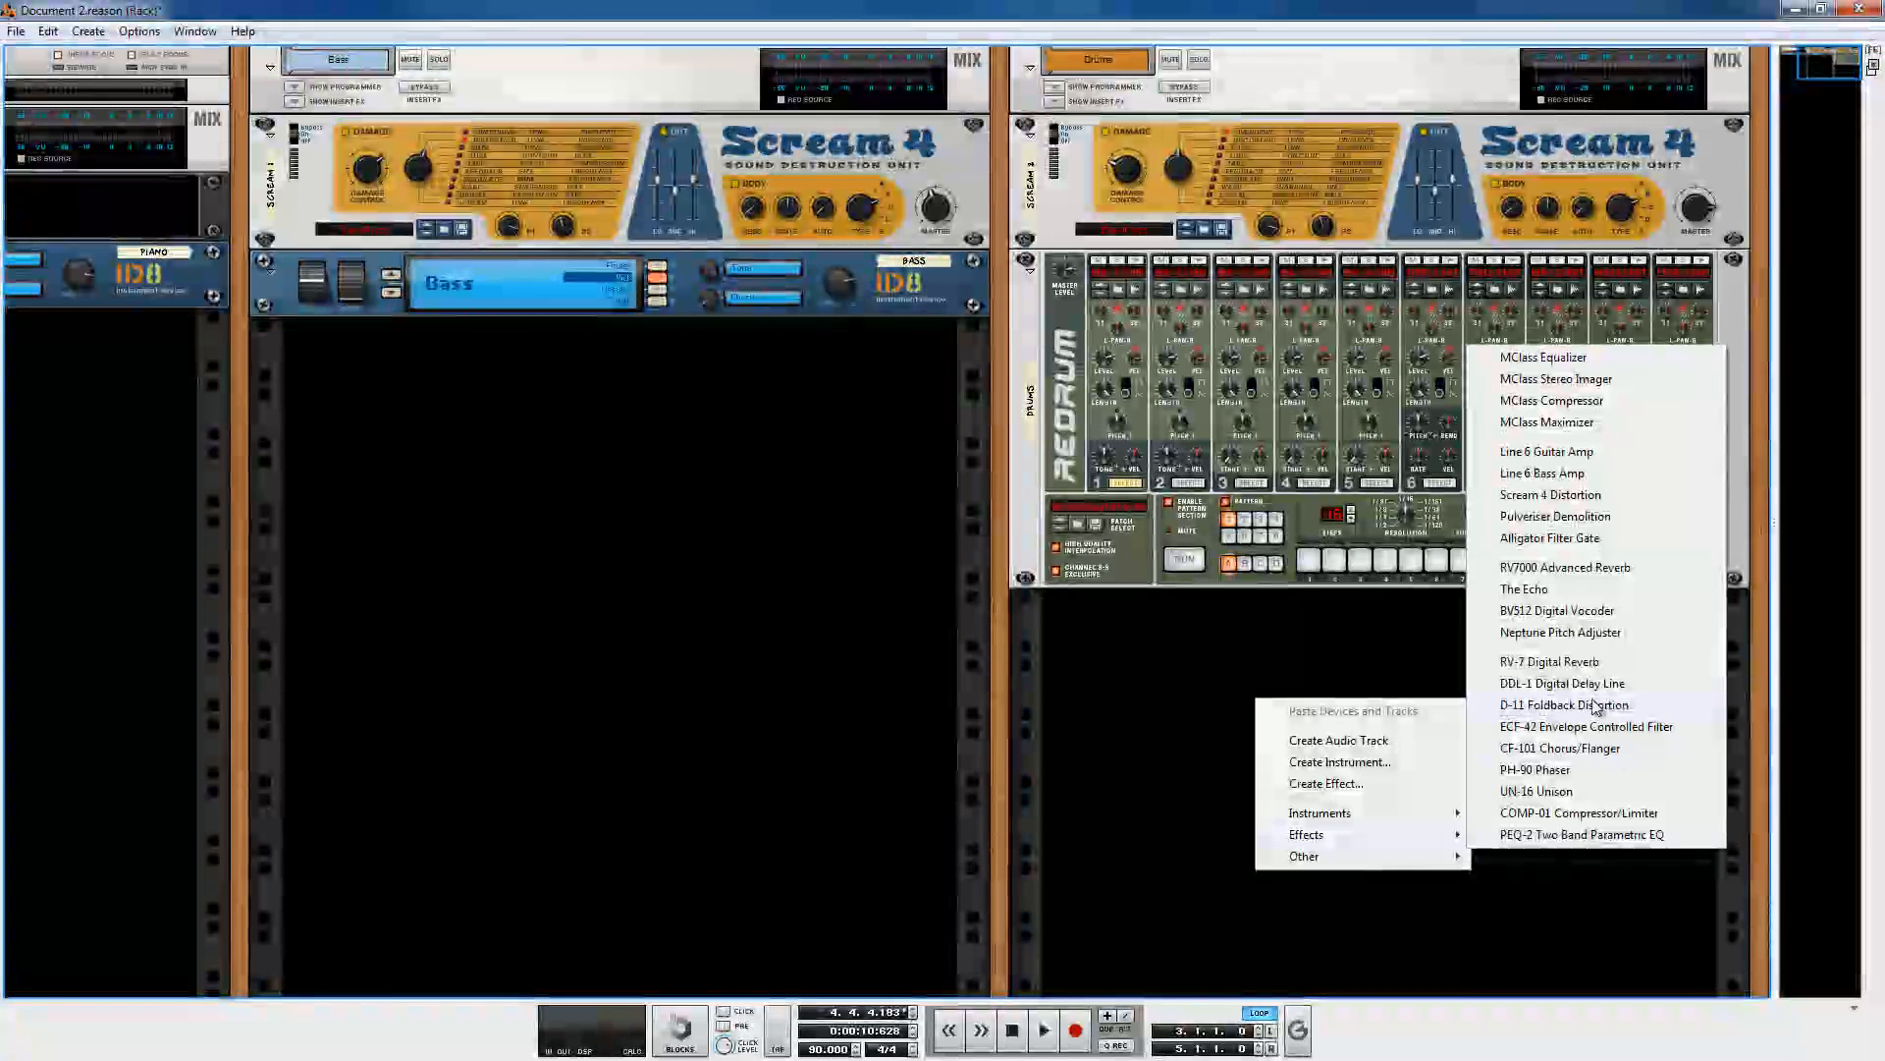
{"action": "left_click", "coordinate": [1621, 671]}
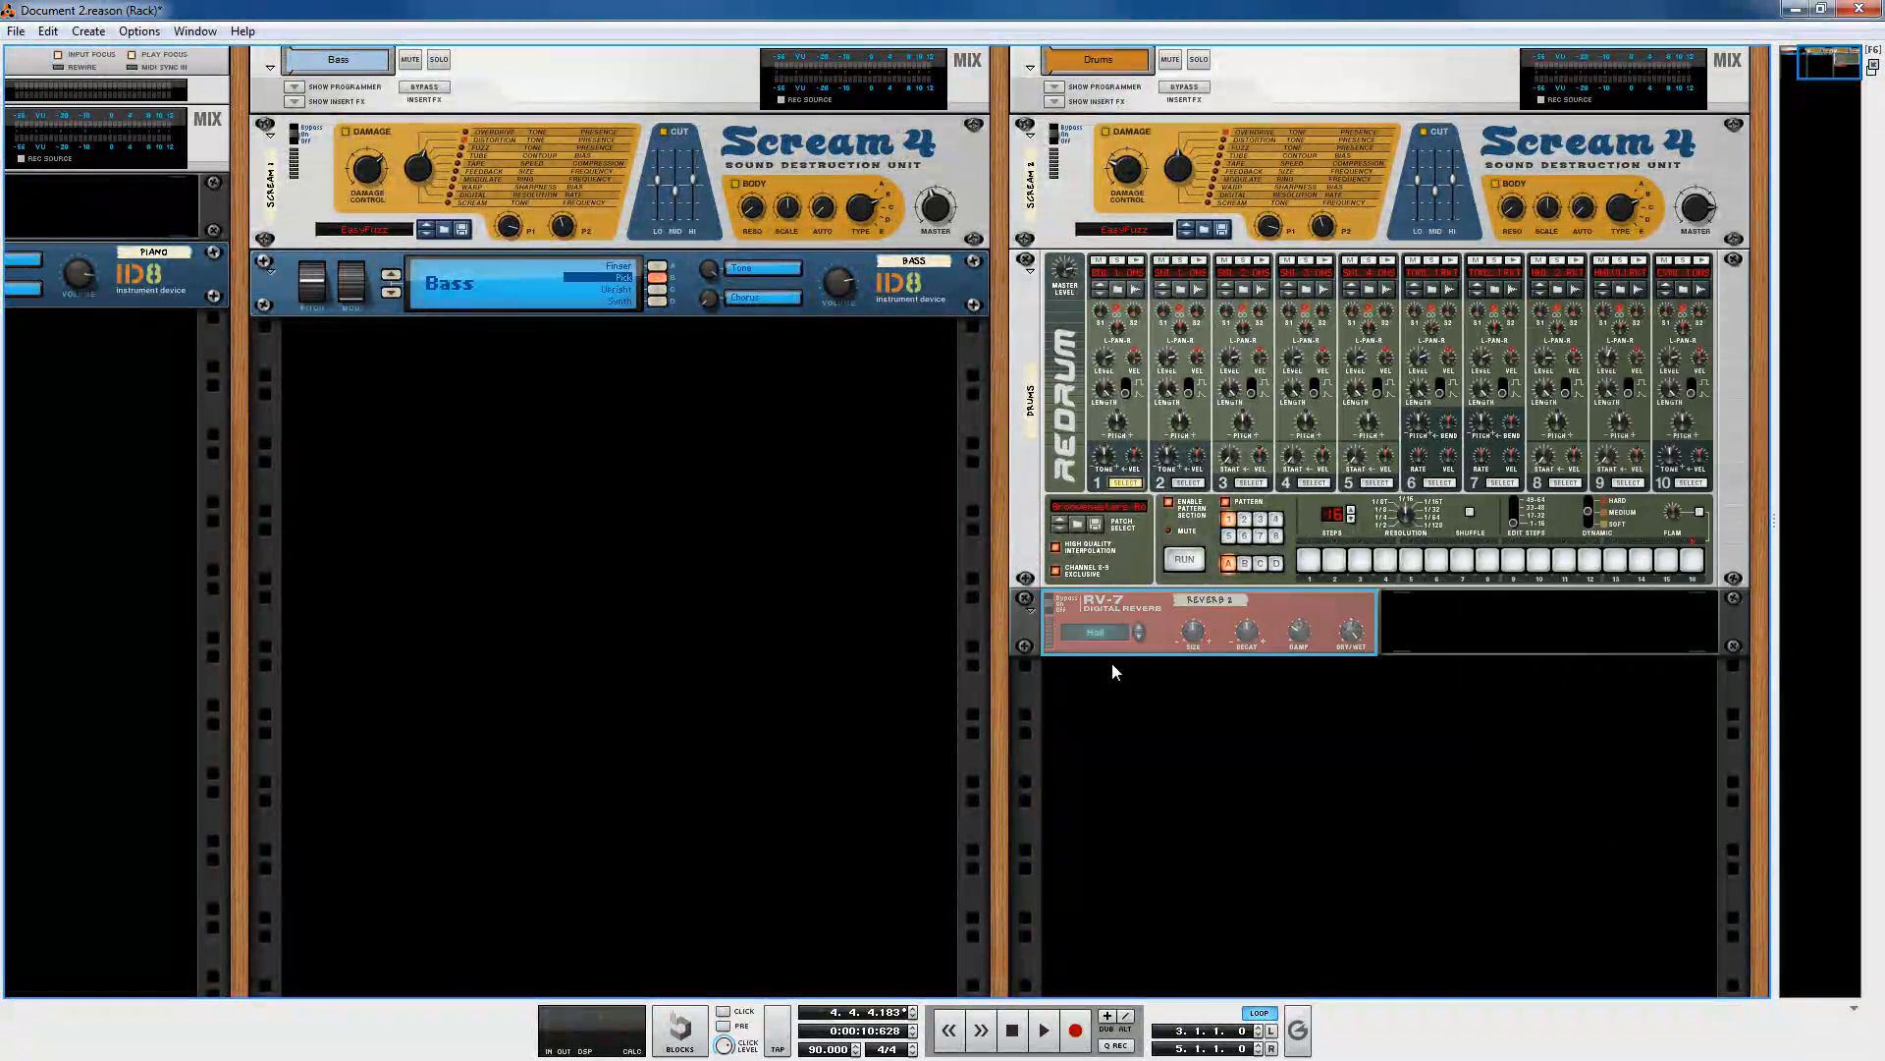
{"action": "left_click_drag", "start_coordinate": [1049, 643], "coordinate": [1043, 173]}
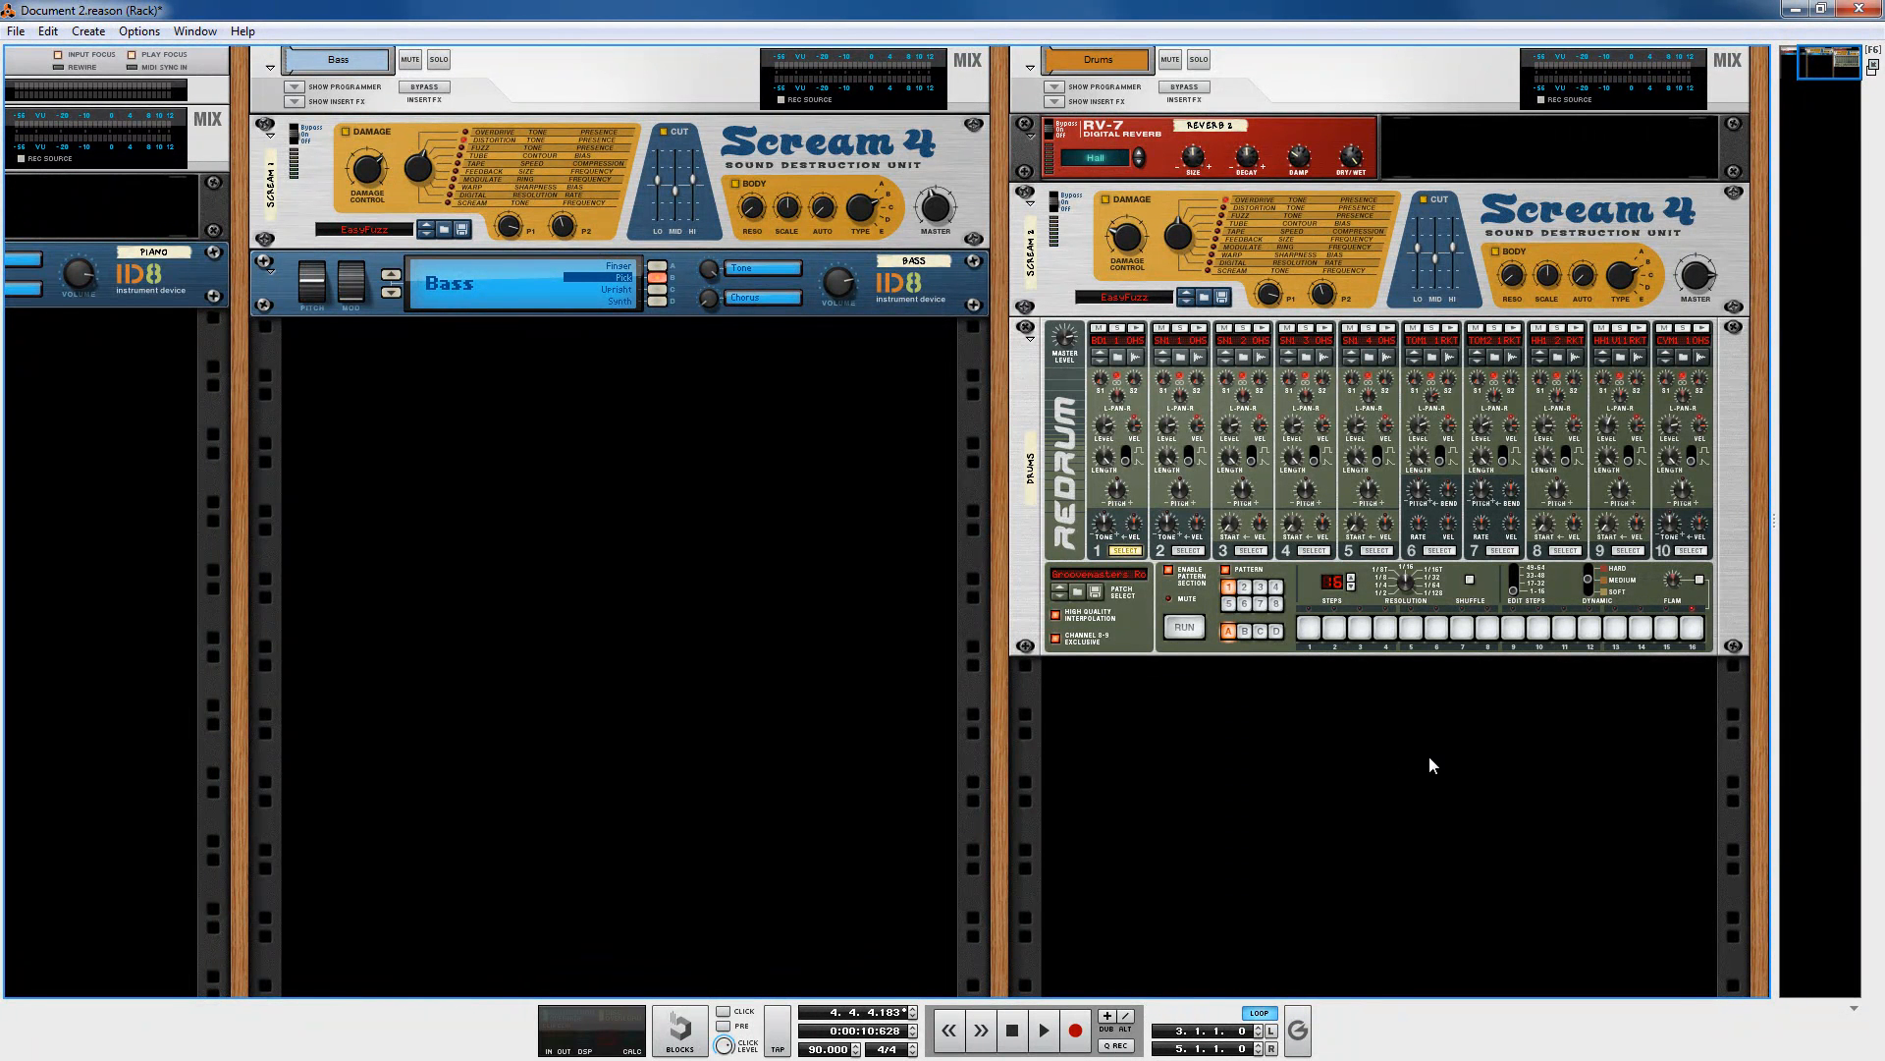
Step: Flip the rack and re-patch the Redrum's stereo output toward the Drums mix channel
{"action": "key", "text": "Tab"}
{"action": "left_click", "coordinate": [1473, 267]}
{"action": "left_click_drag", "start_coordinate": [1493, 257], "coordinate": [1571, 327]}
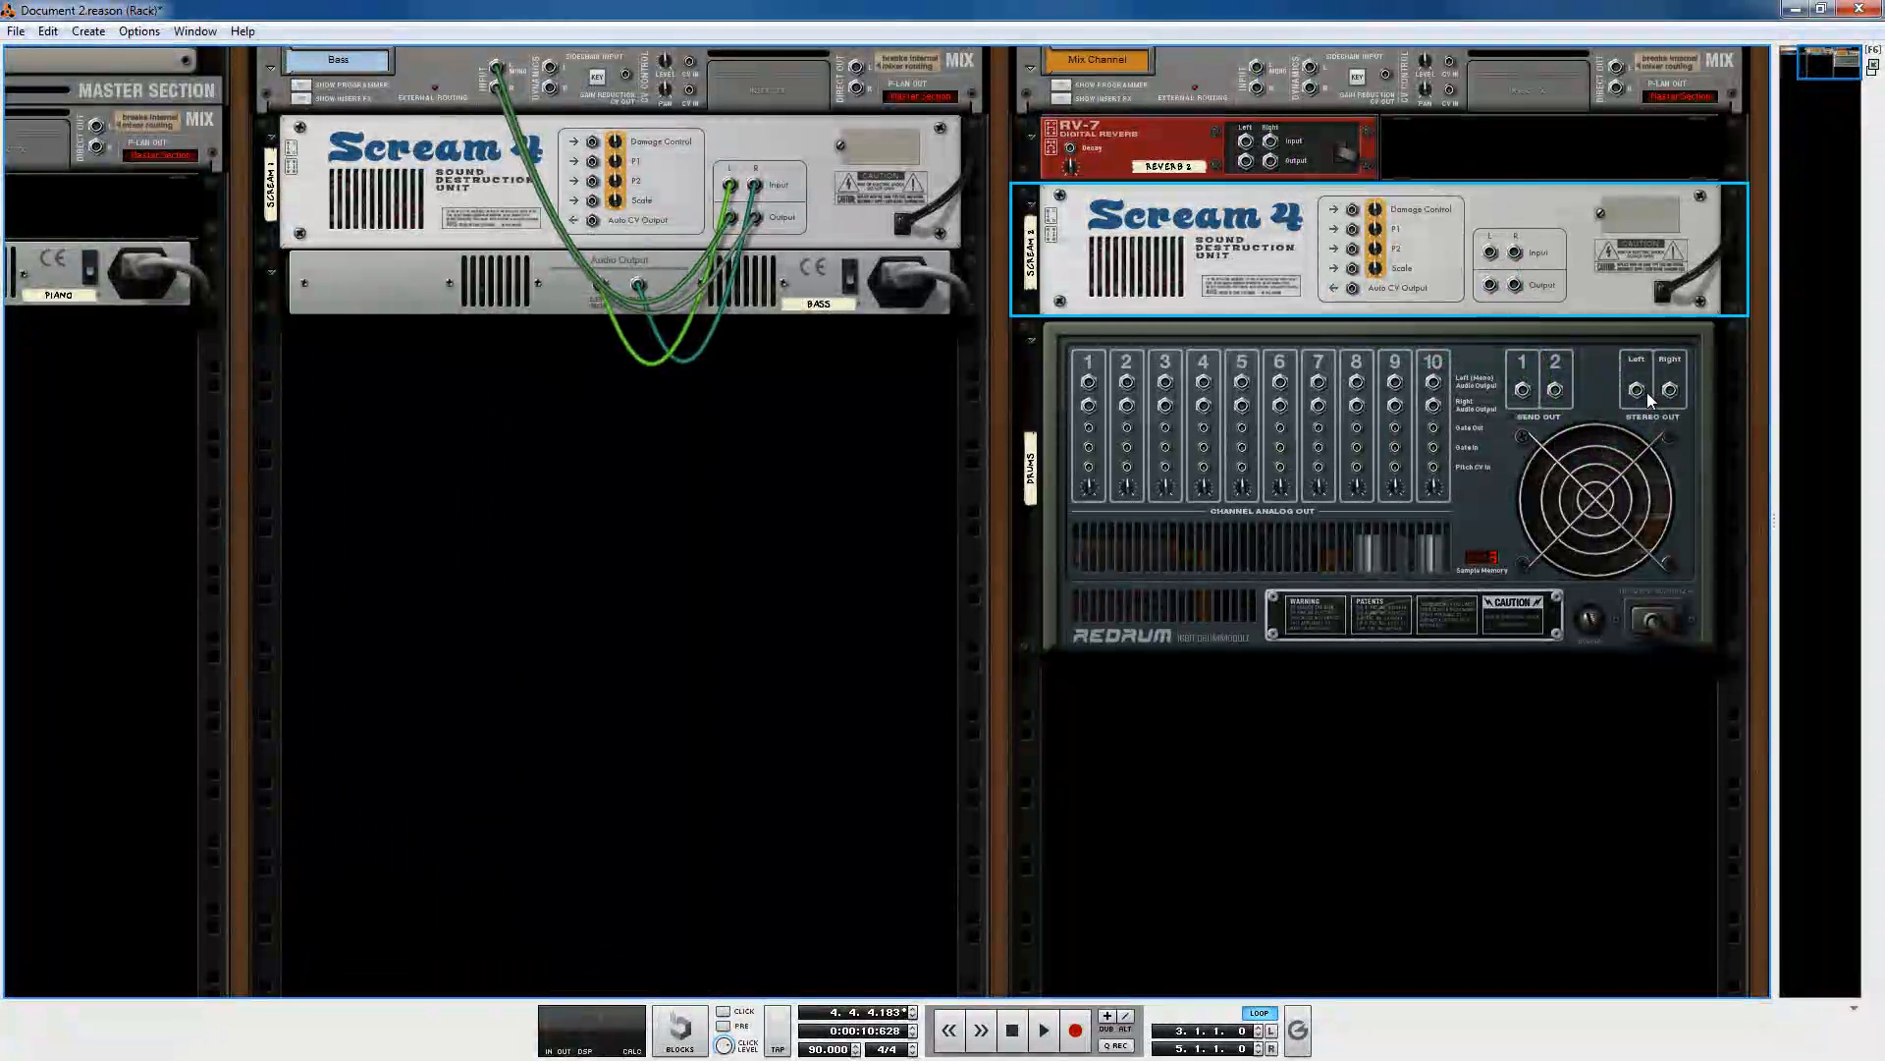
{"action": "left_click_drag", "start_coordinate": [1638, 391], "coordinate": [1256, 66]}
{"action": "left_click", "coordinate": [1544, 491]}
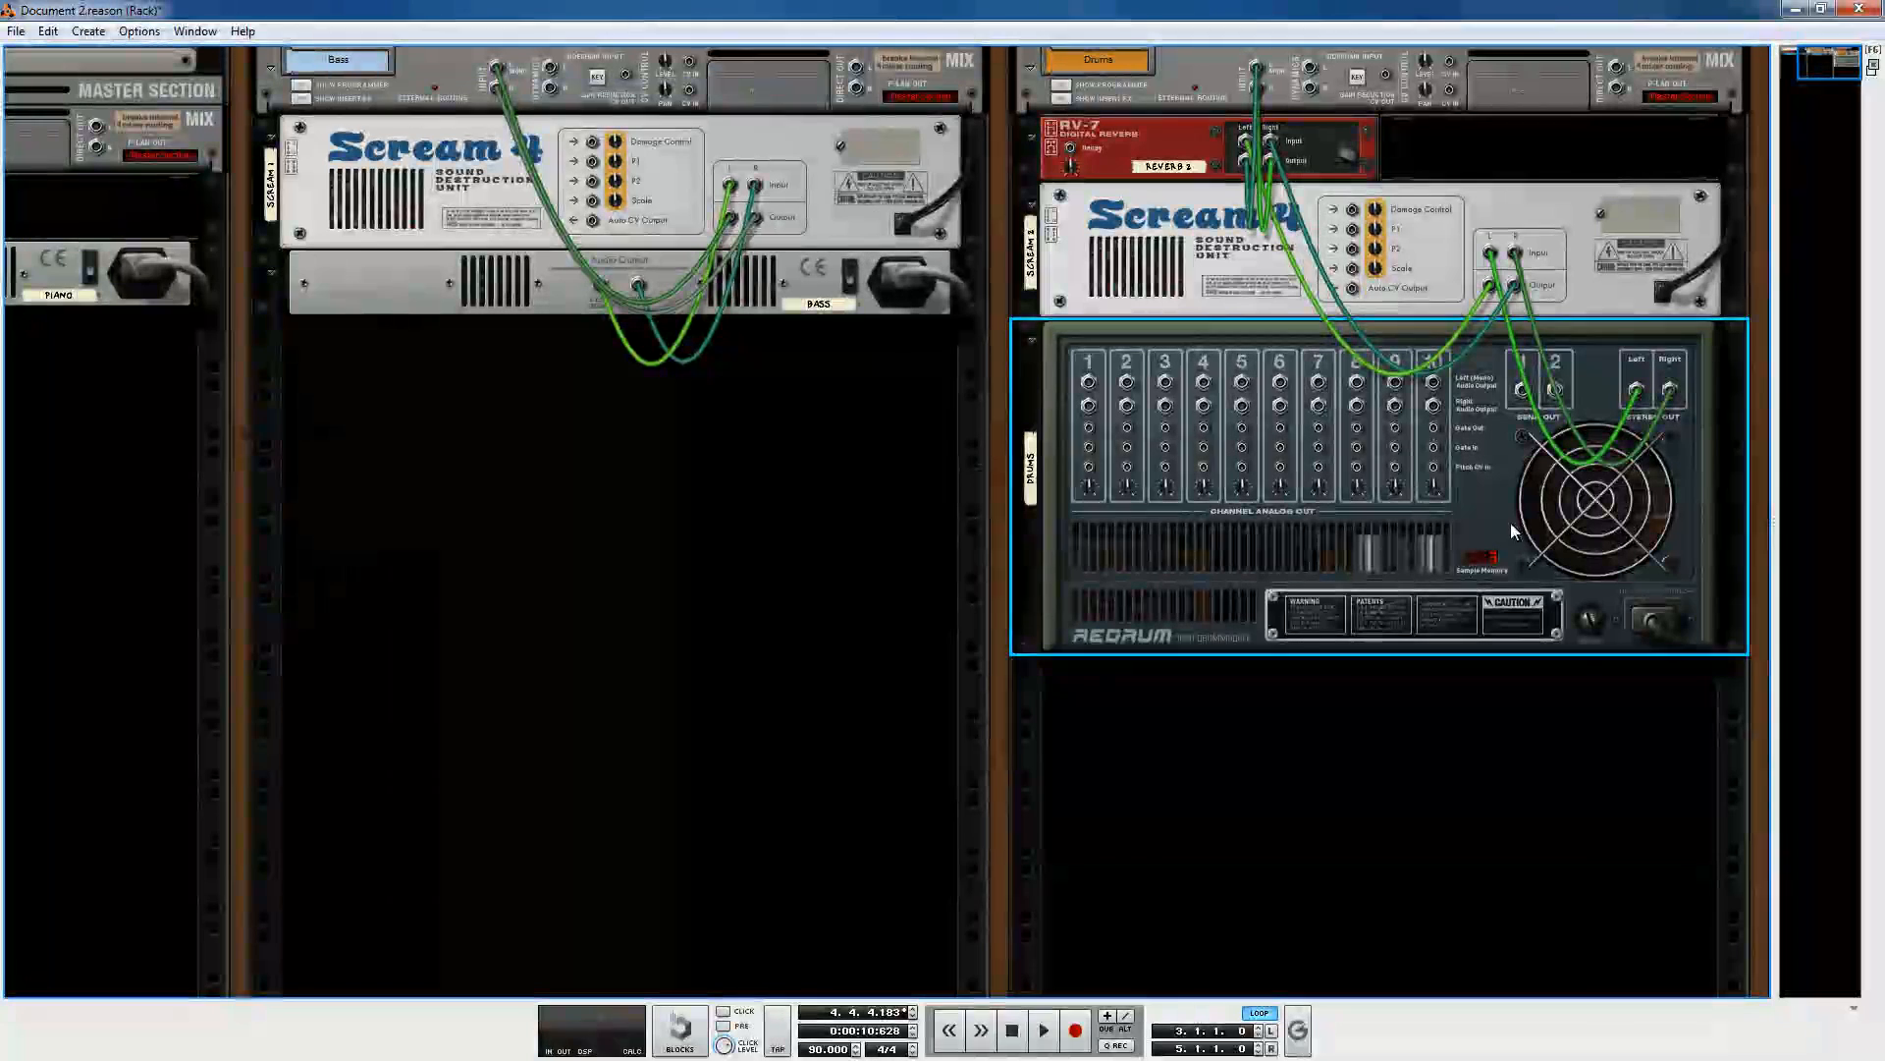
Step: Place the RV-7 below the Drums Scream 4 and re-patch the Redrum's output into the Drums mix channel
{"action": "left_click", "coordinate": [1234, 299]}
{"action": "left_click", "coordinate": [1176, 129]}
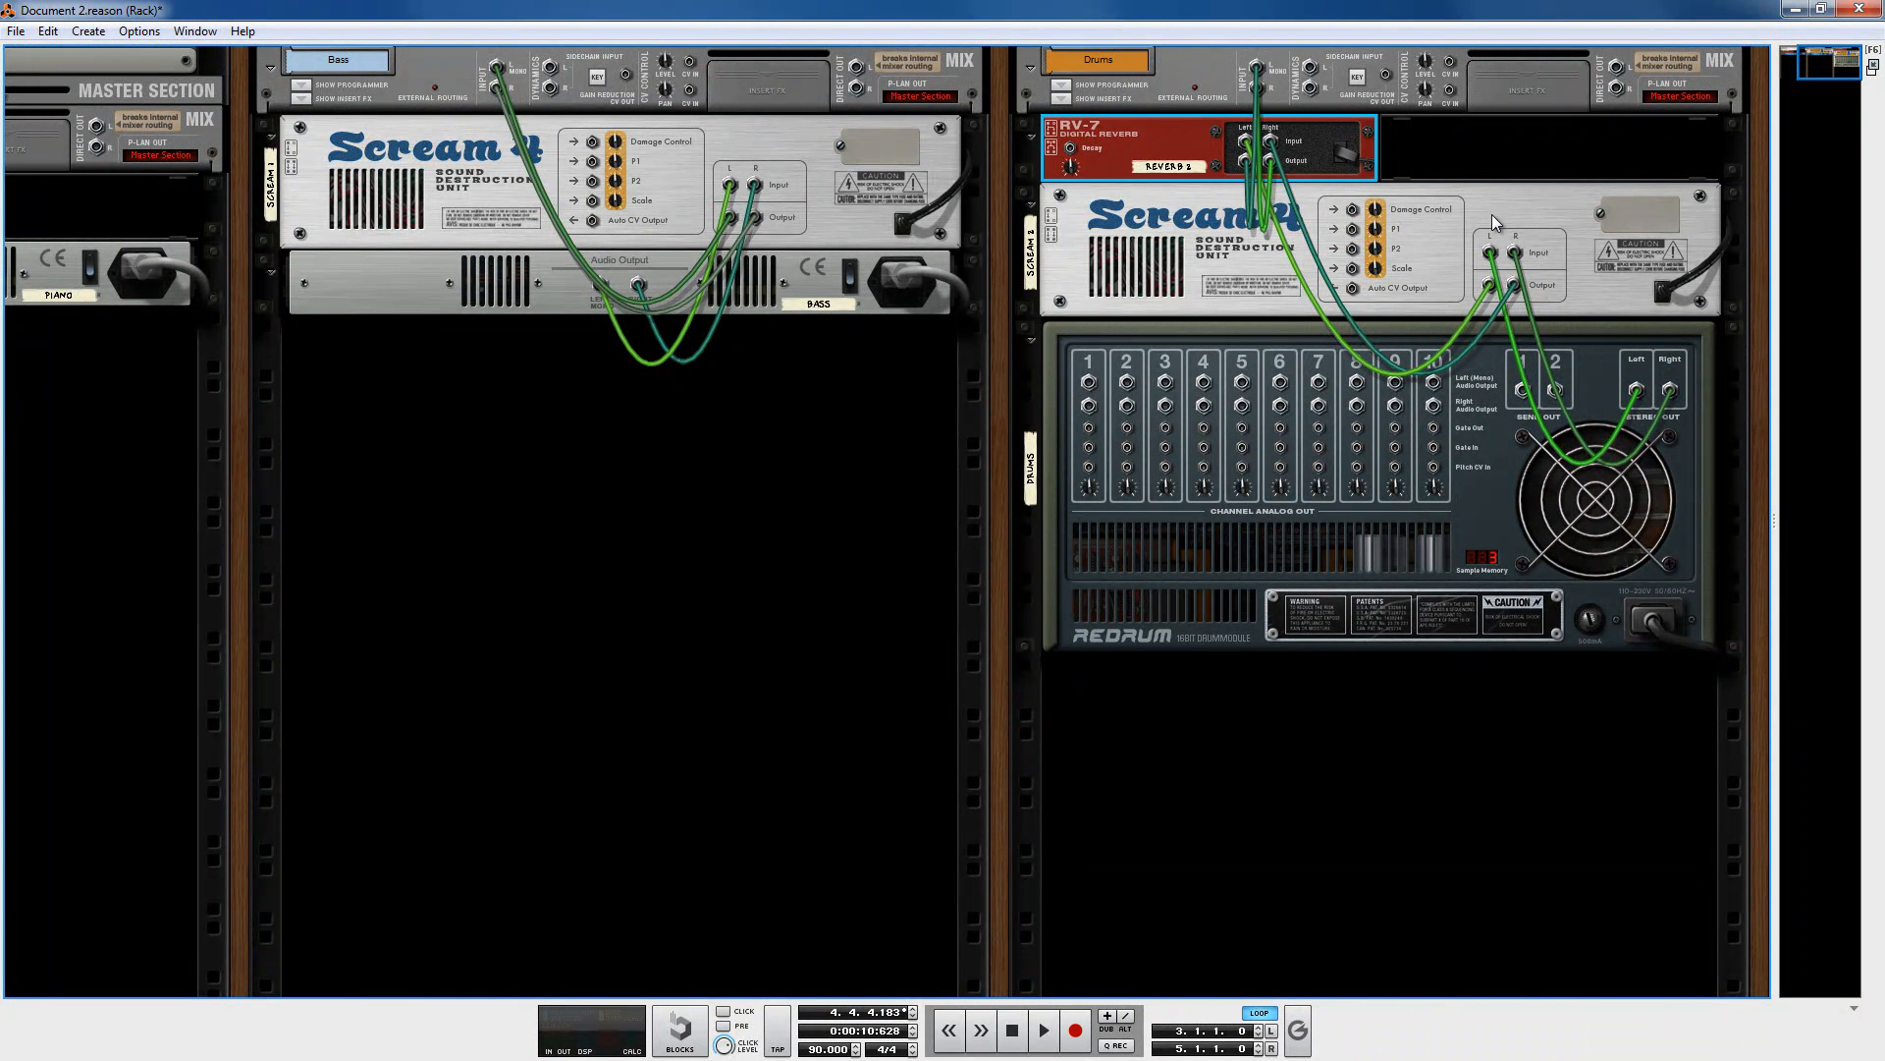
{"action": "left_click_drag", "start_coordinate": [1491, 286], "coordinate": [1486, 135]}
{"action": "left_click_drag", "start_coordinate": [1246, 161], "coordinate": [1207, 348]}
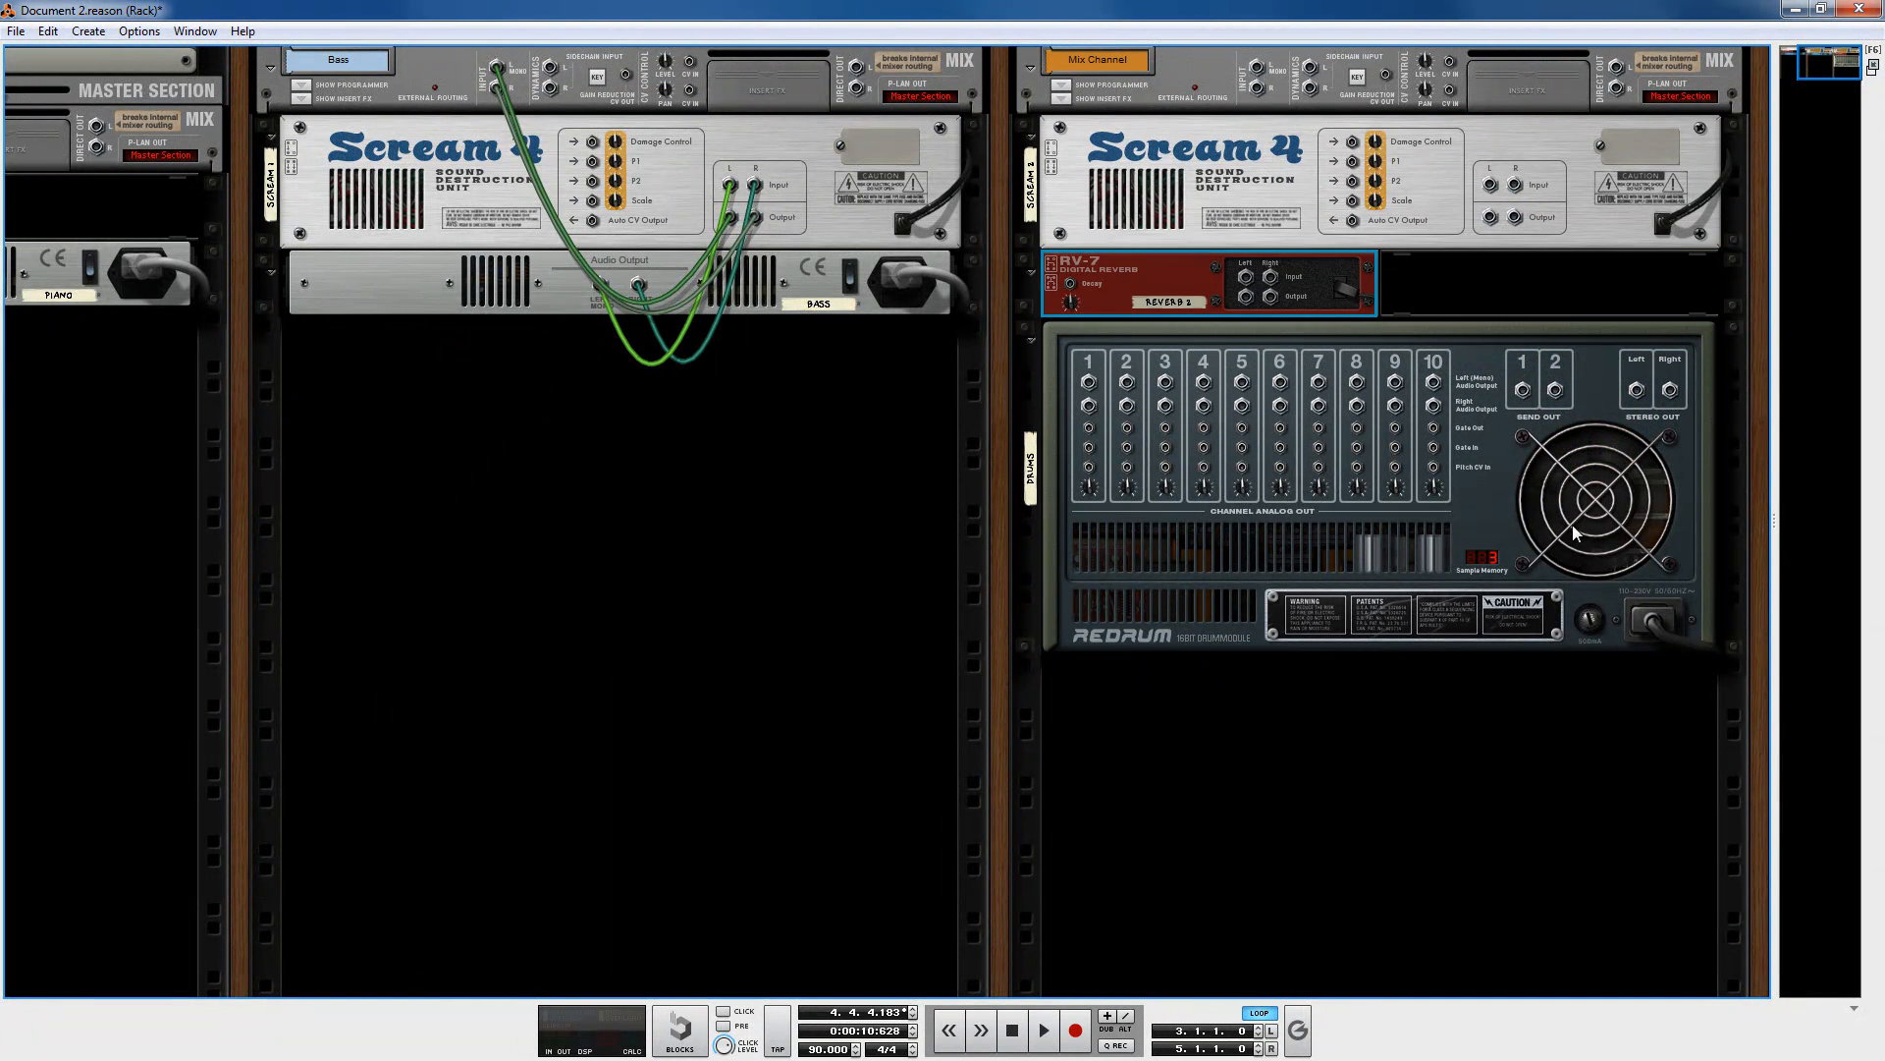
{"action": "left_click_drag", "start_coordinate": [1650, 396], "coordinate": [1257, 68]}
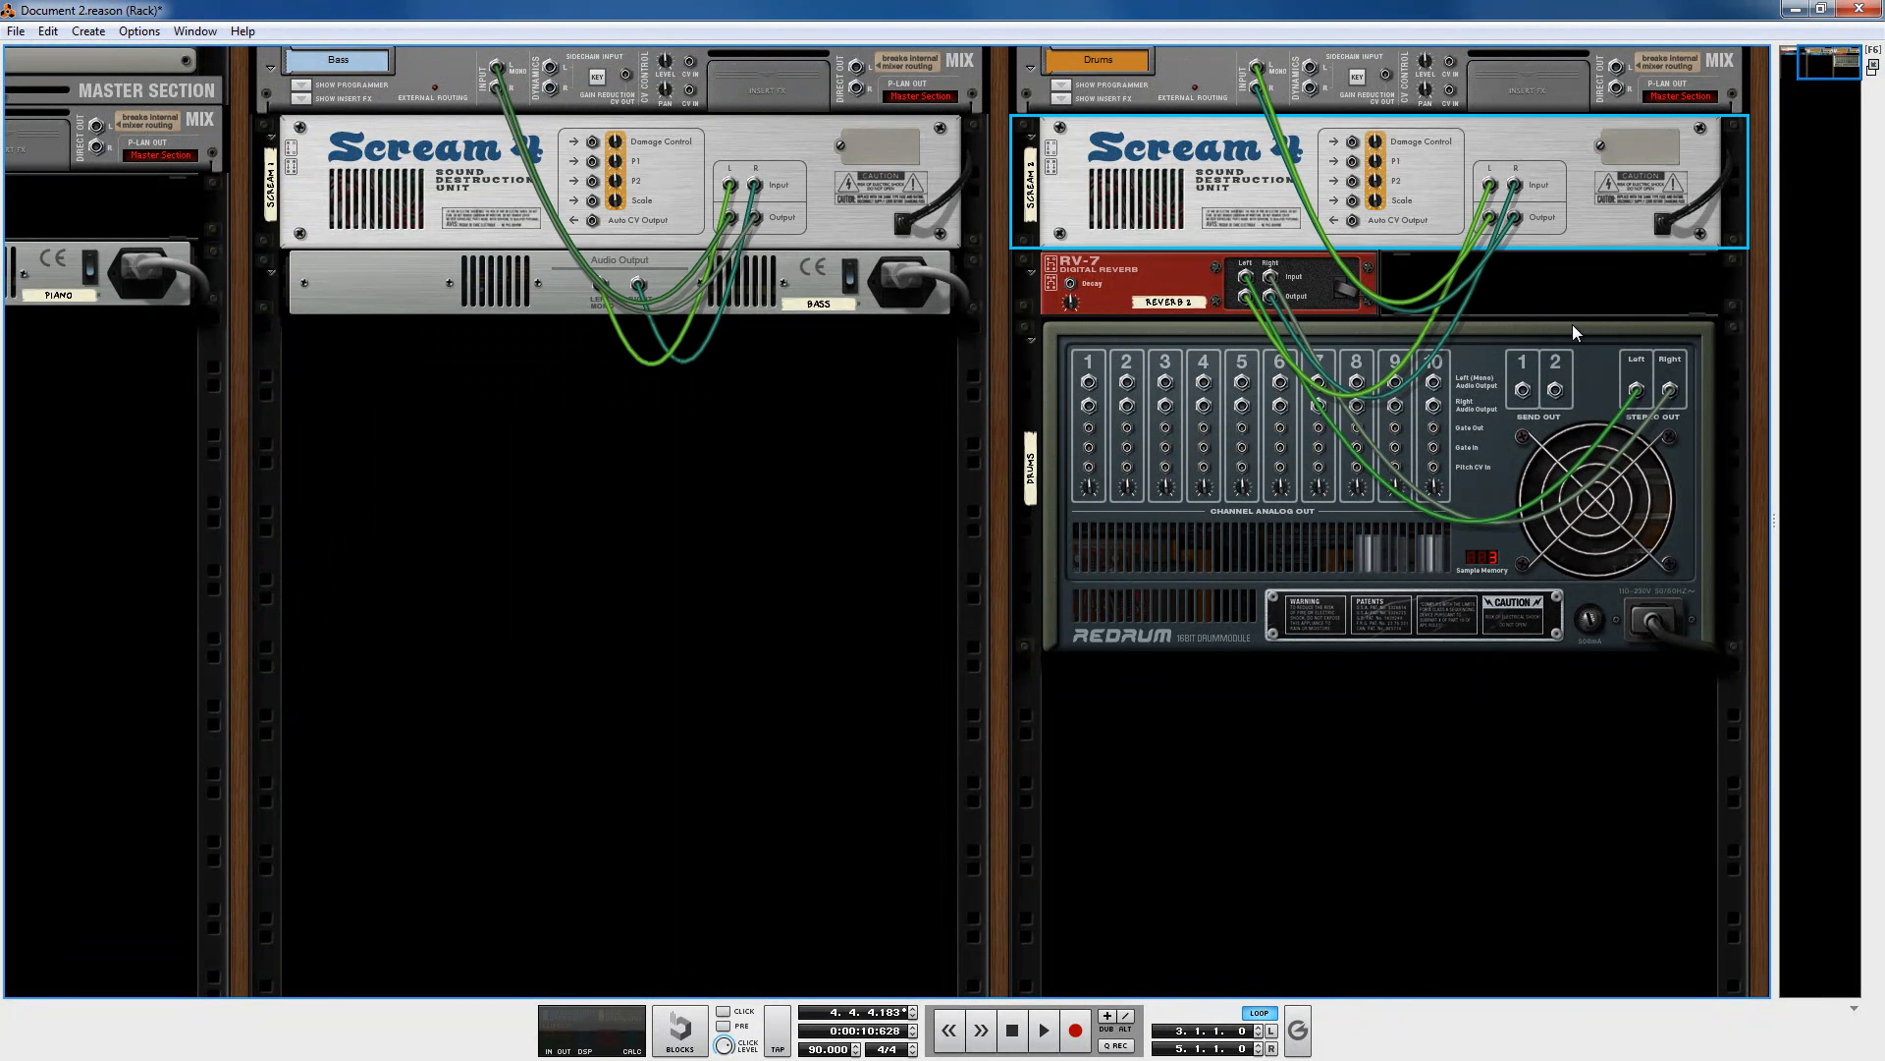
{"action": "left_click", "coordinate": [1193, 286]}
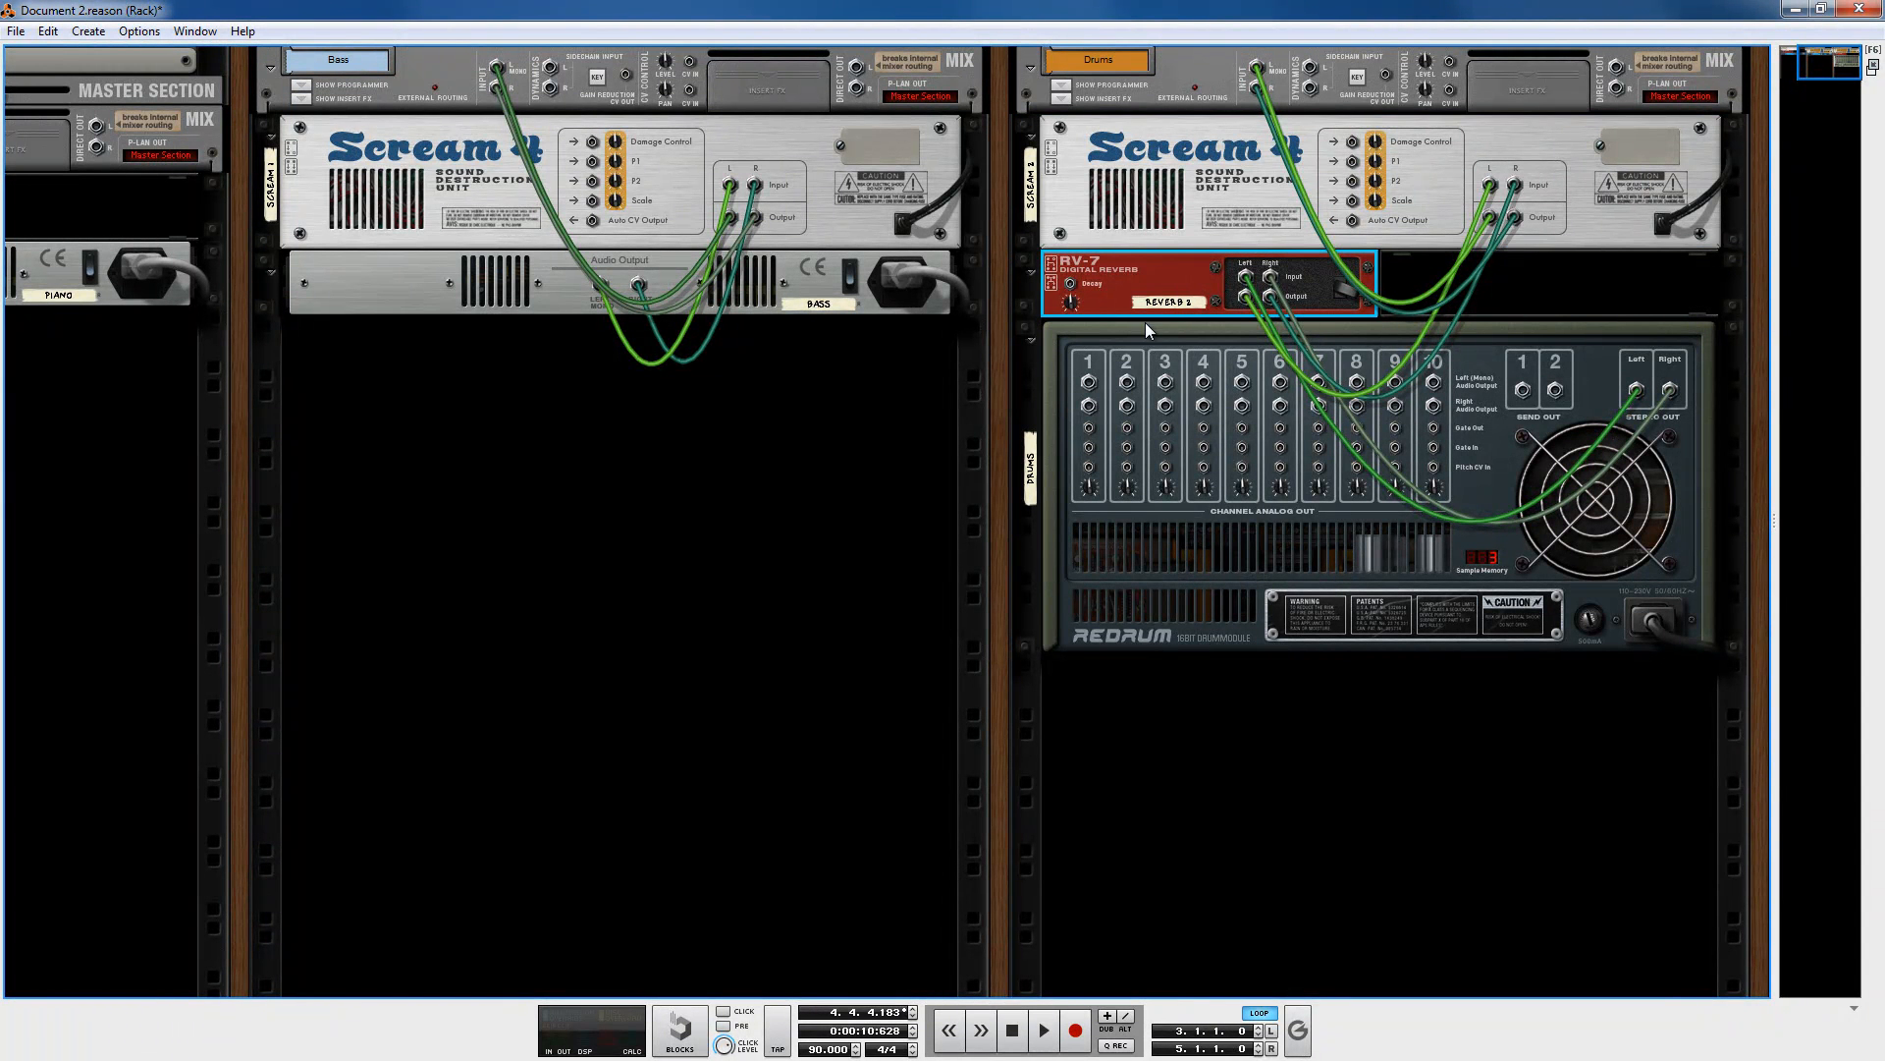
Step: Move the RV-7 above the Scream 4 in the Drums column, unplugging the old cables on the rack's rear
{"action": "left_click", "coordinate": [1283, 189]}
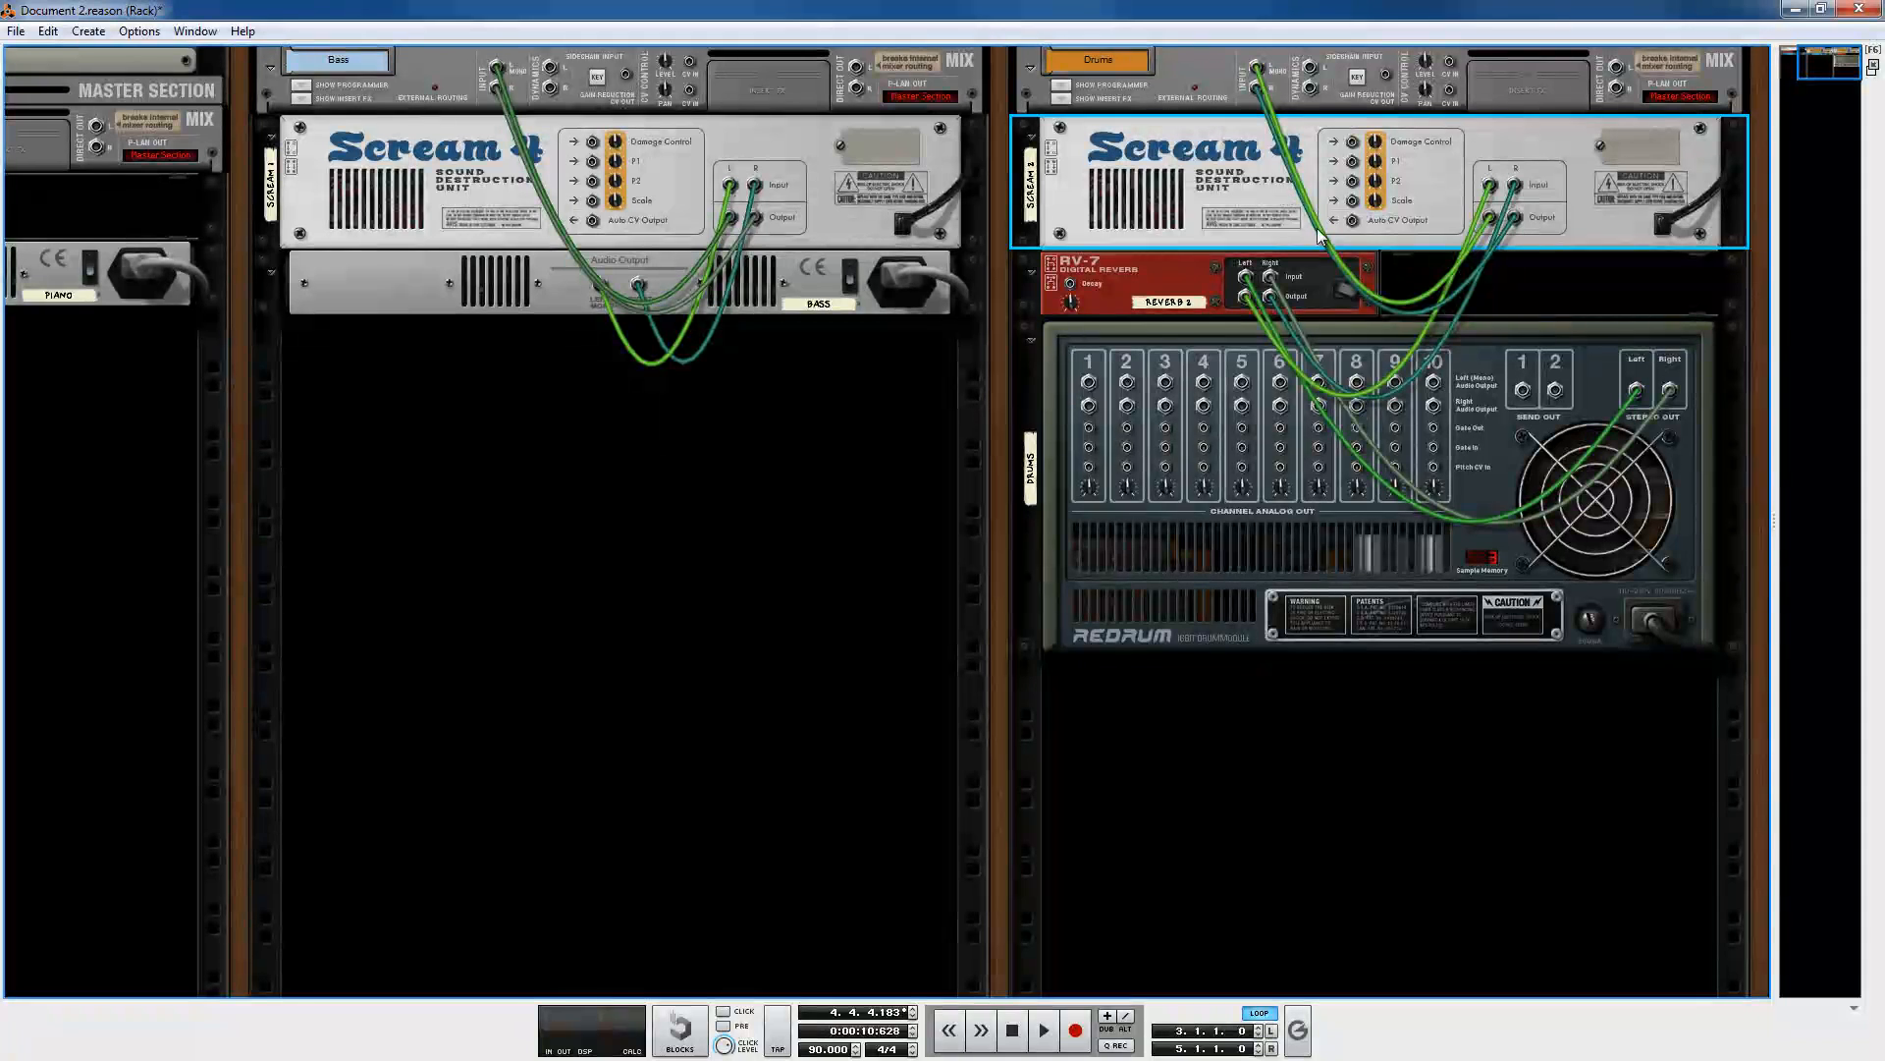
{"action": "left_click", "coordinate": [1580, 307]}
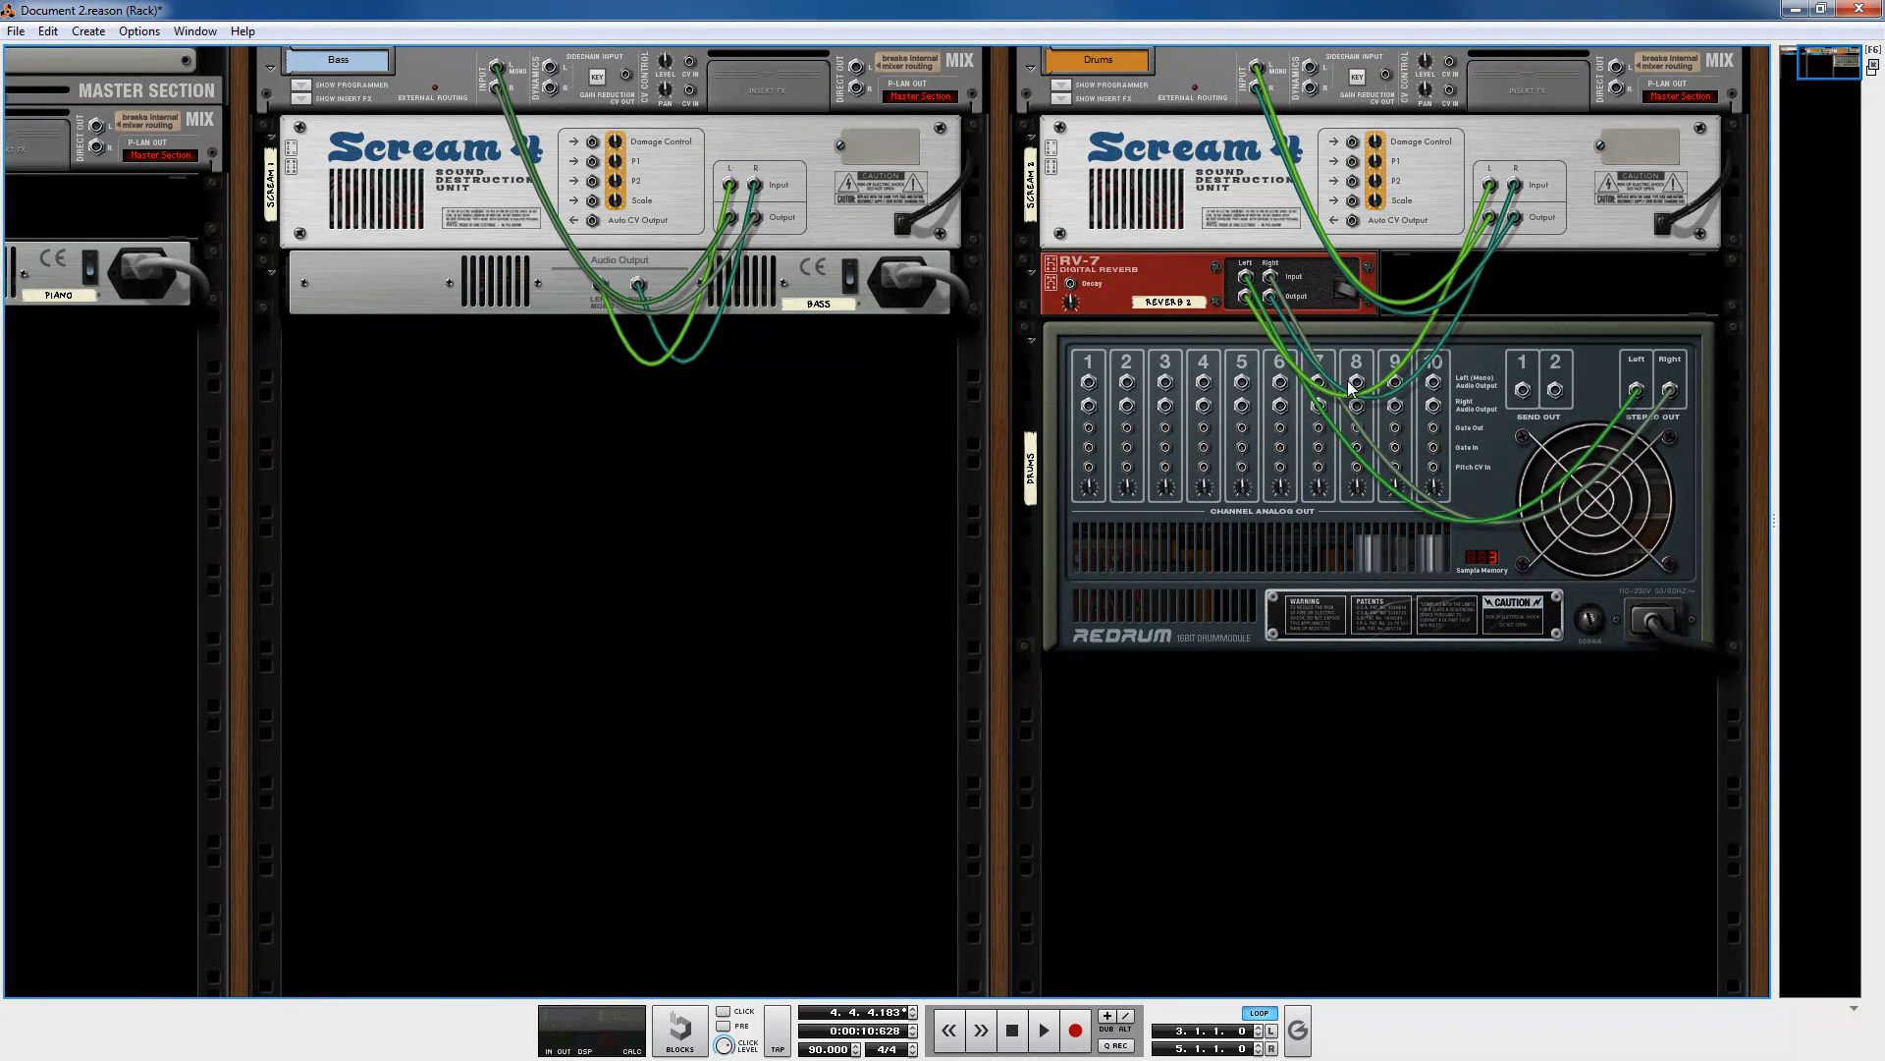
{"action": "left_click", "coordinate": [1245, 173]}
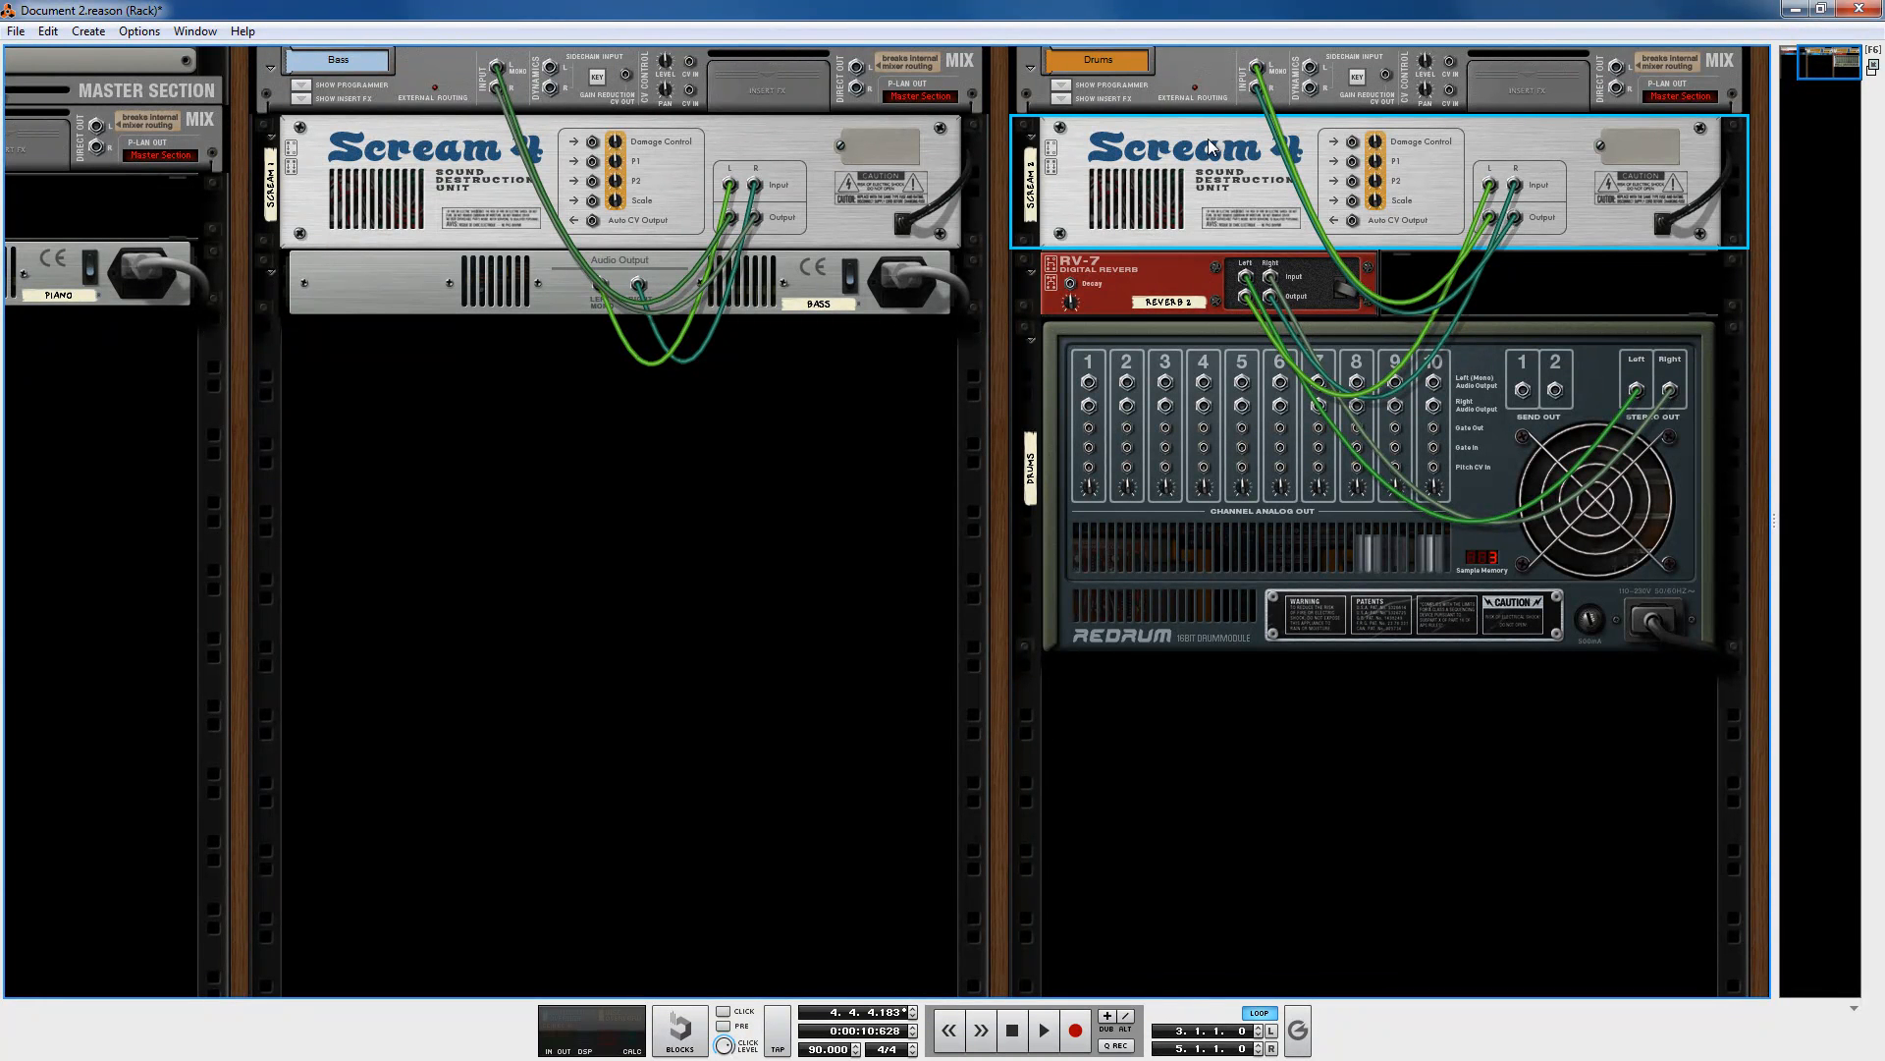
{"action": "left_click", "coordinate": [1538, 292]}
{"action": "left_click_drag", "start_coordinate": [1244, 297], "coordinate": [1232, 247]}
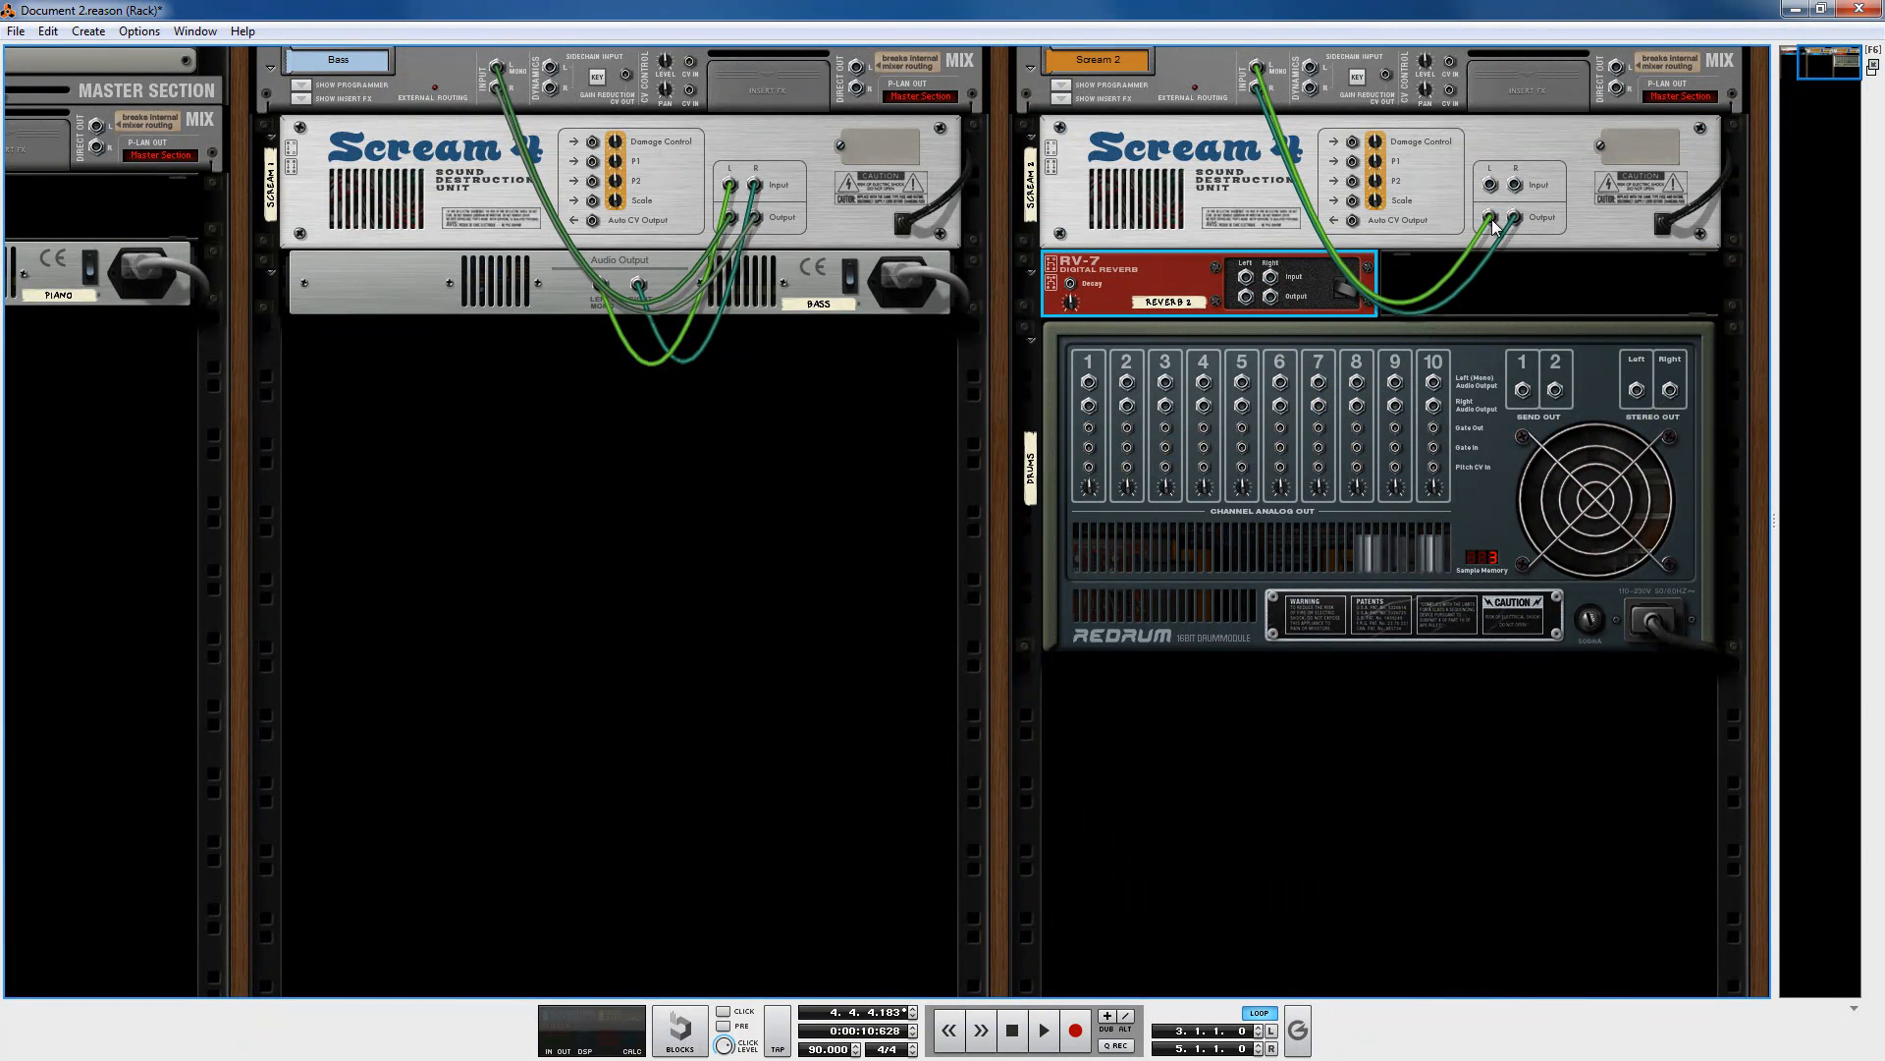
{"action": "left_click_drag", "start_coordinate": [1492, 220], "coordinate": [1463, 183]}
{"action": "left_click", "coordinate": [1519, 261]}
{"action": "left_click_drag", "start_coordinate": [1135, 279], "coordinate": [1115, 177]}
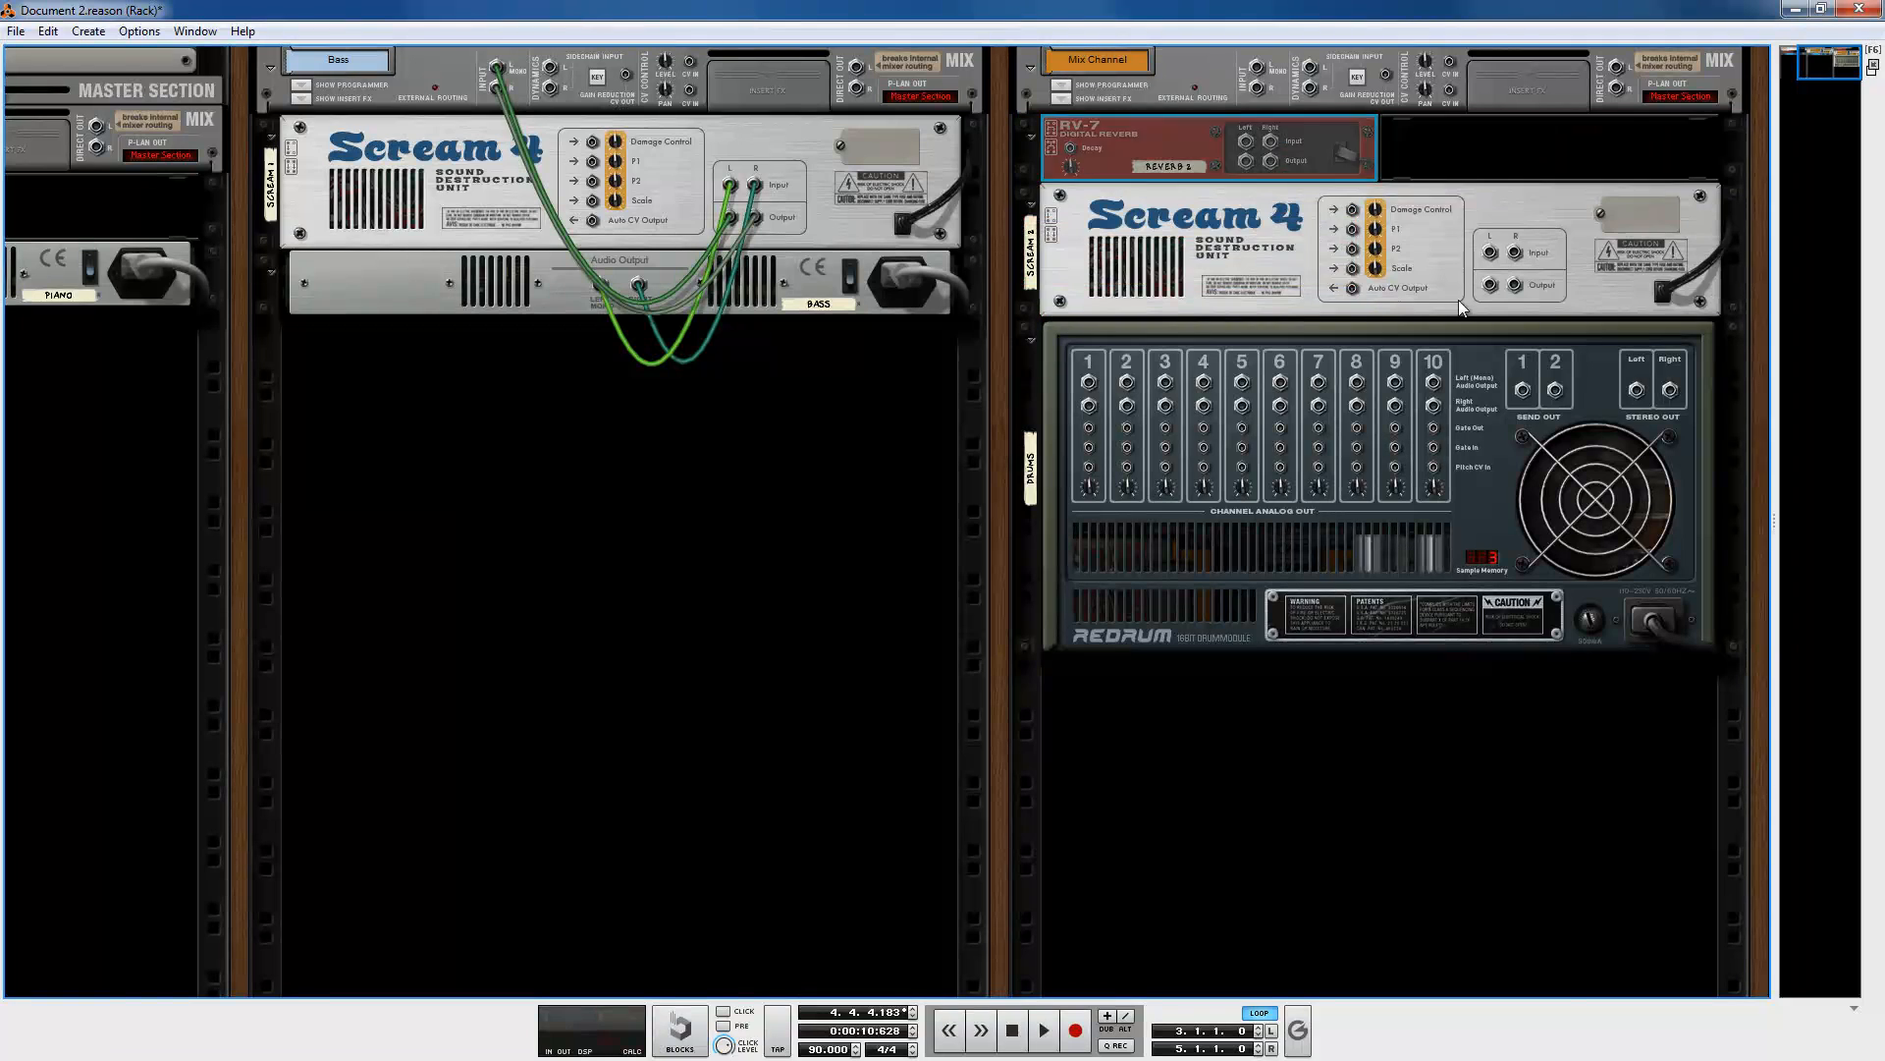
Step: Re-patch the Redrum's stereo output through the Scream 4 and RV-7 into the Drums mix channel
{"action": "left_click_drag", "start_coordinate": [1636, 390], "coordinate": [1257, 66]}
{"action": "left_click", "coordinate": [1495, 142]}
{"action": "left_click", "coordinate": [1193, 305]}
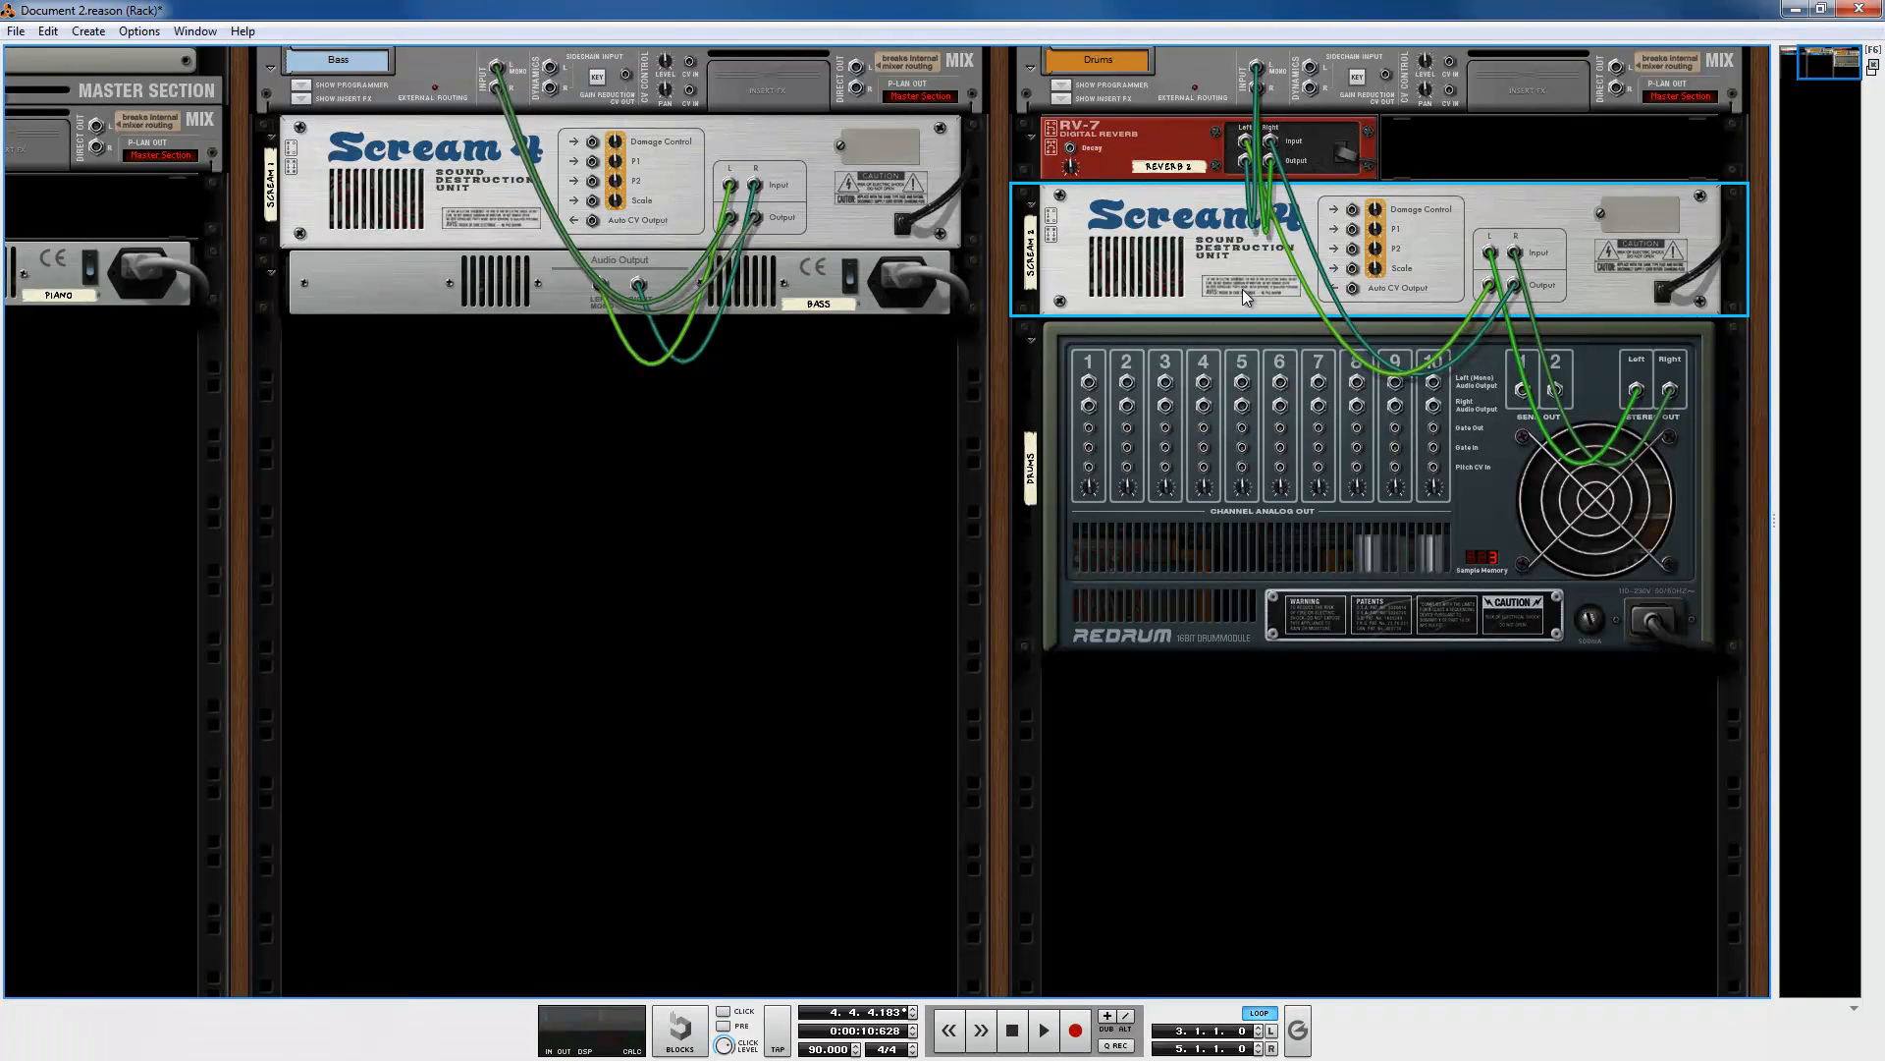
{"action": "left_click", "coordinate": [1181, 132]}
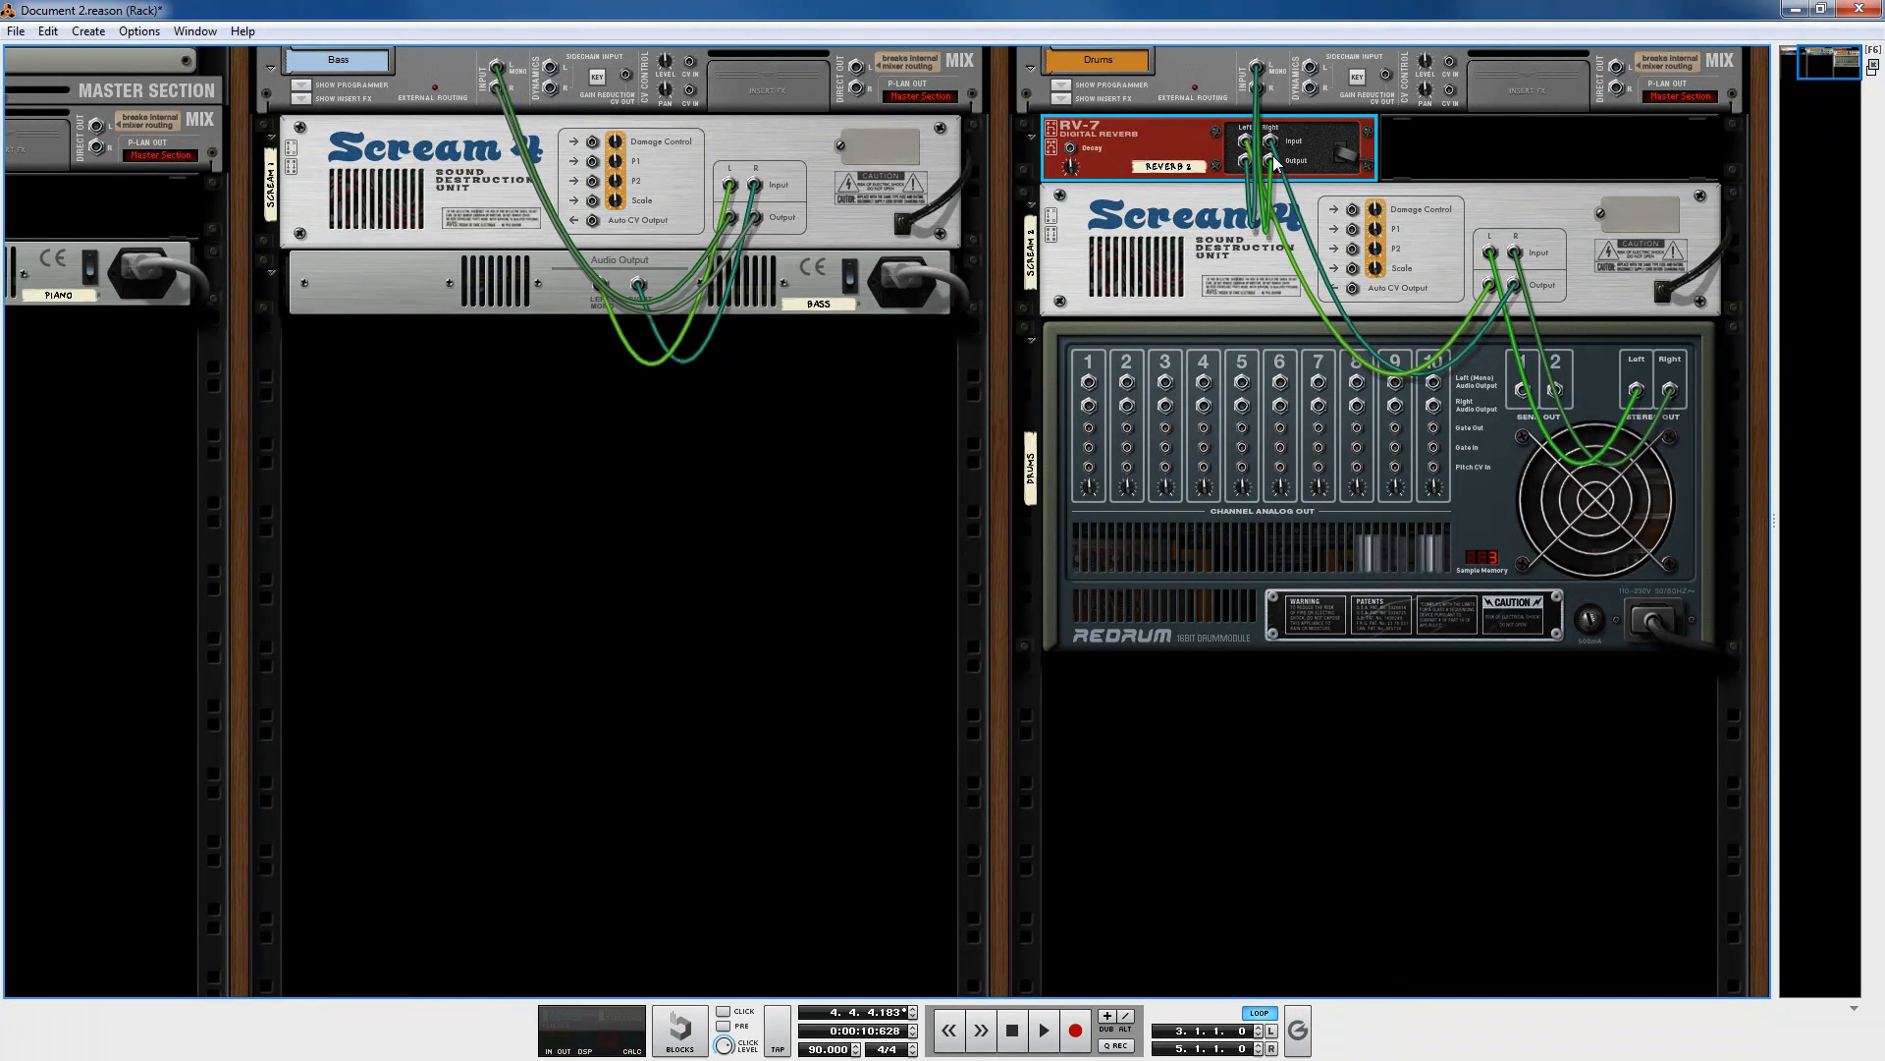
Step: Solo the Drums track in the sequencer and play the song from bar 4
{"action": "key", "text": "Tab"}
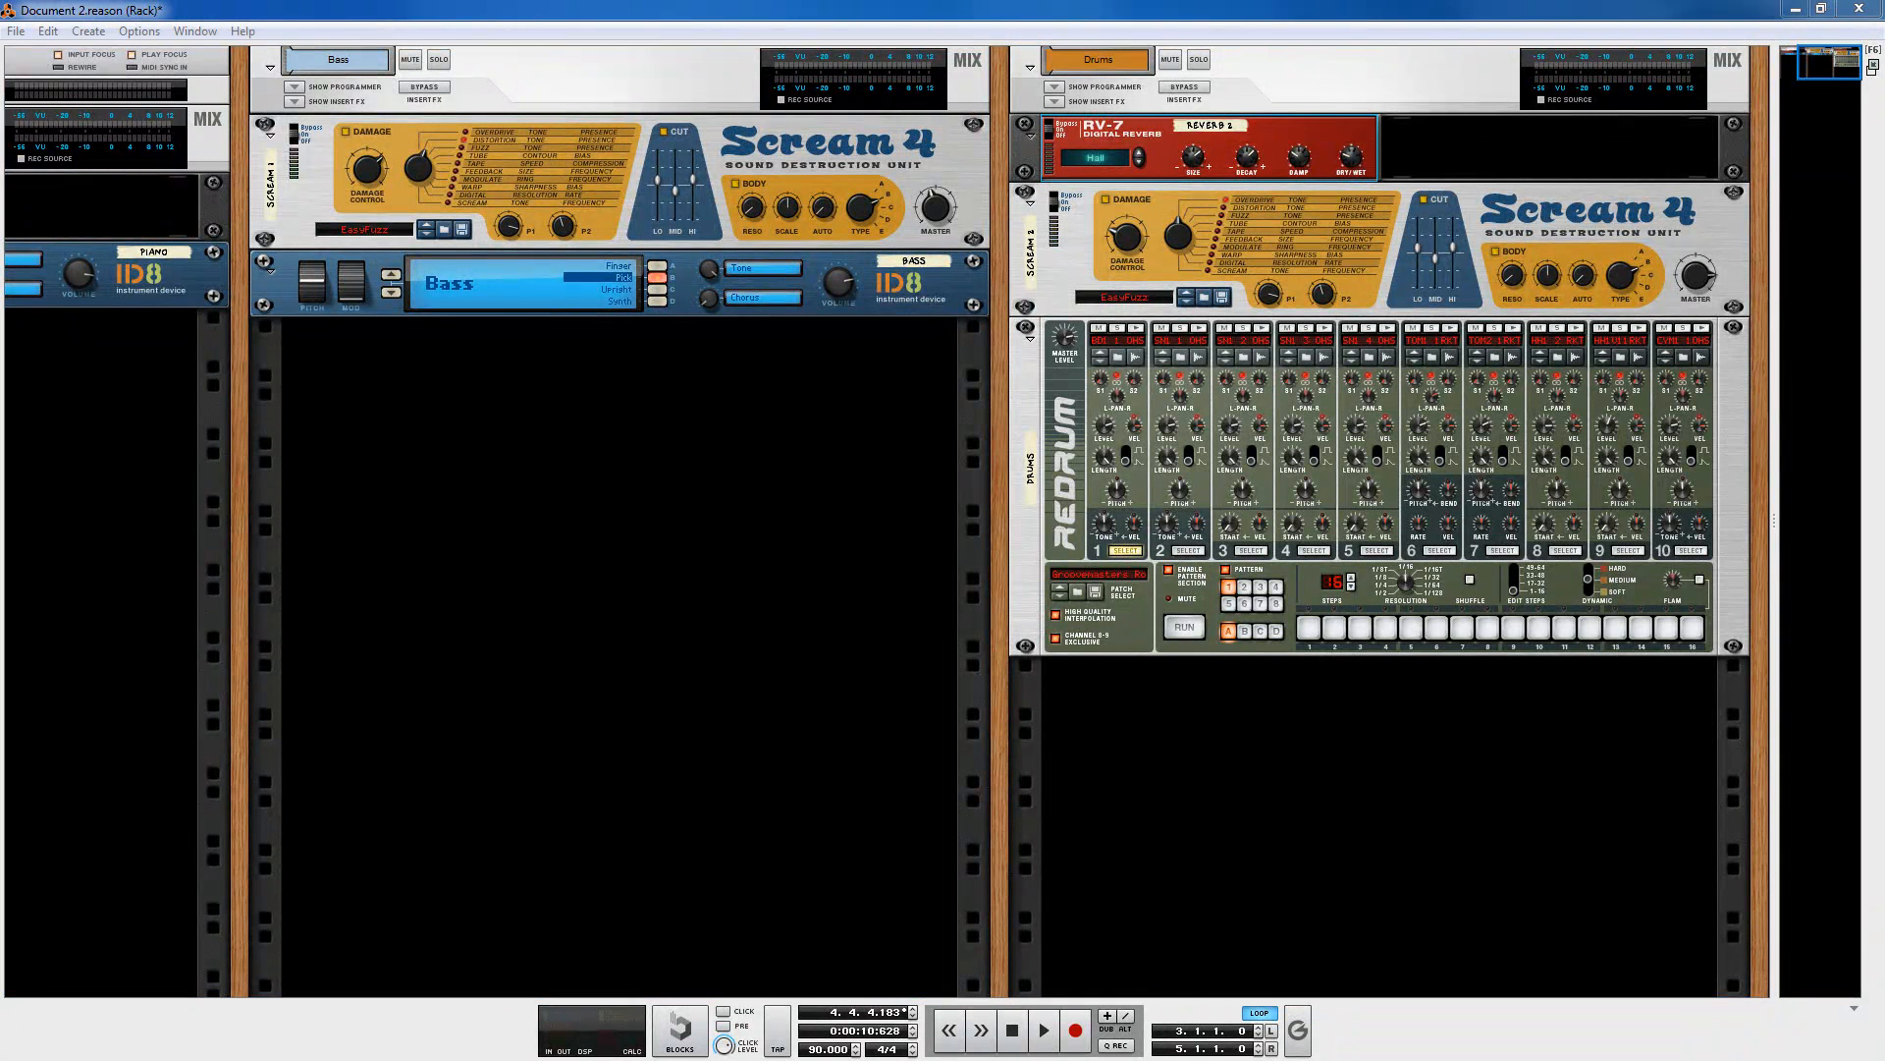
{"action": "key", "text": "F7"}
{"action": "left_click", "coordinate": [623, 110], "text": "alt"}
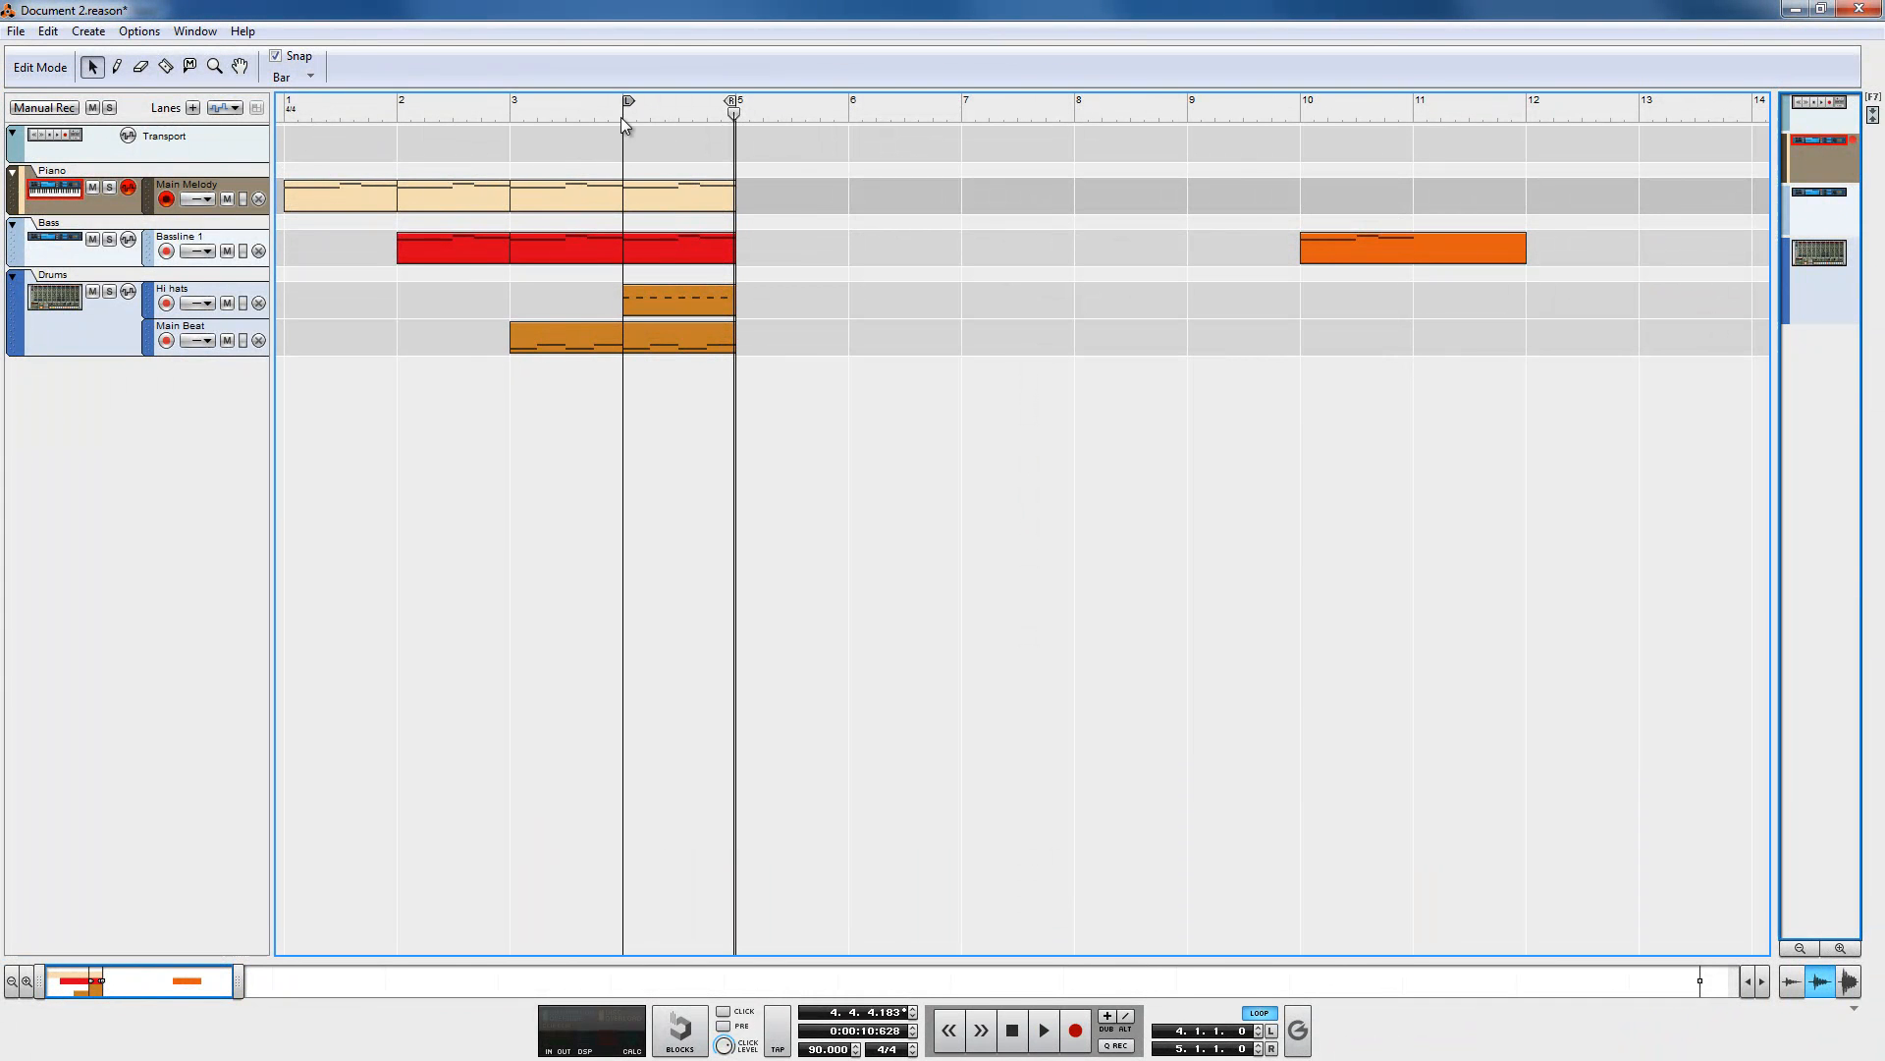
{"action": "left_click", "coordinate": [110, 293]}
{"action": "left_click", "coordinate": [645, 112]}
{"action": "left_click", "coordinate": [1050, 1043]}
{"action": "left_click", "coordinate": [112, 324]}
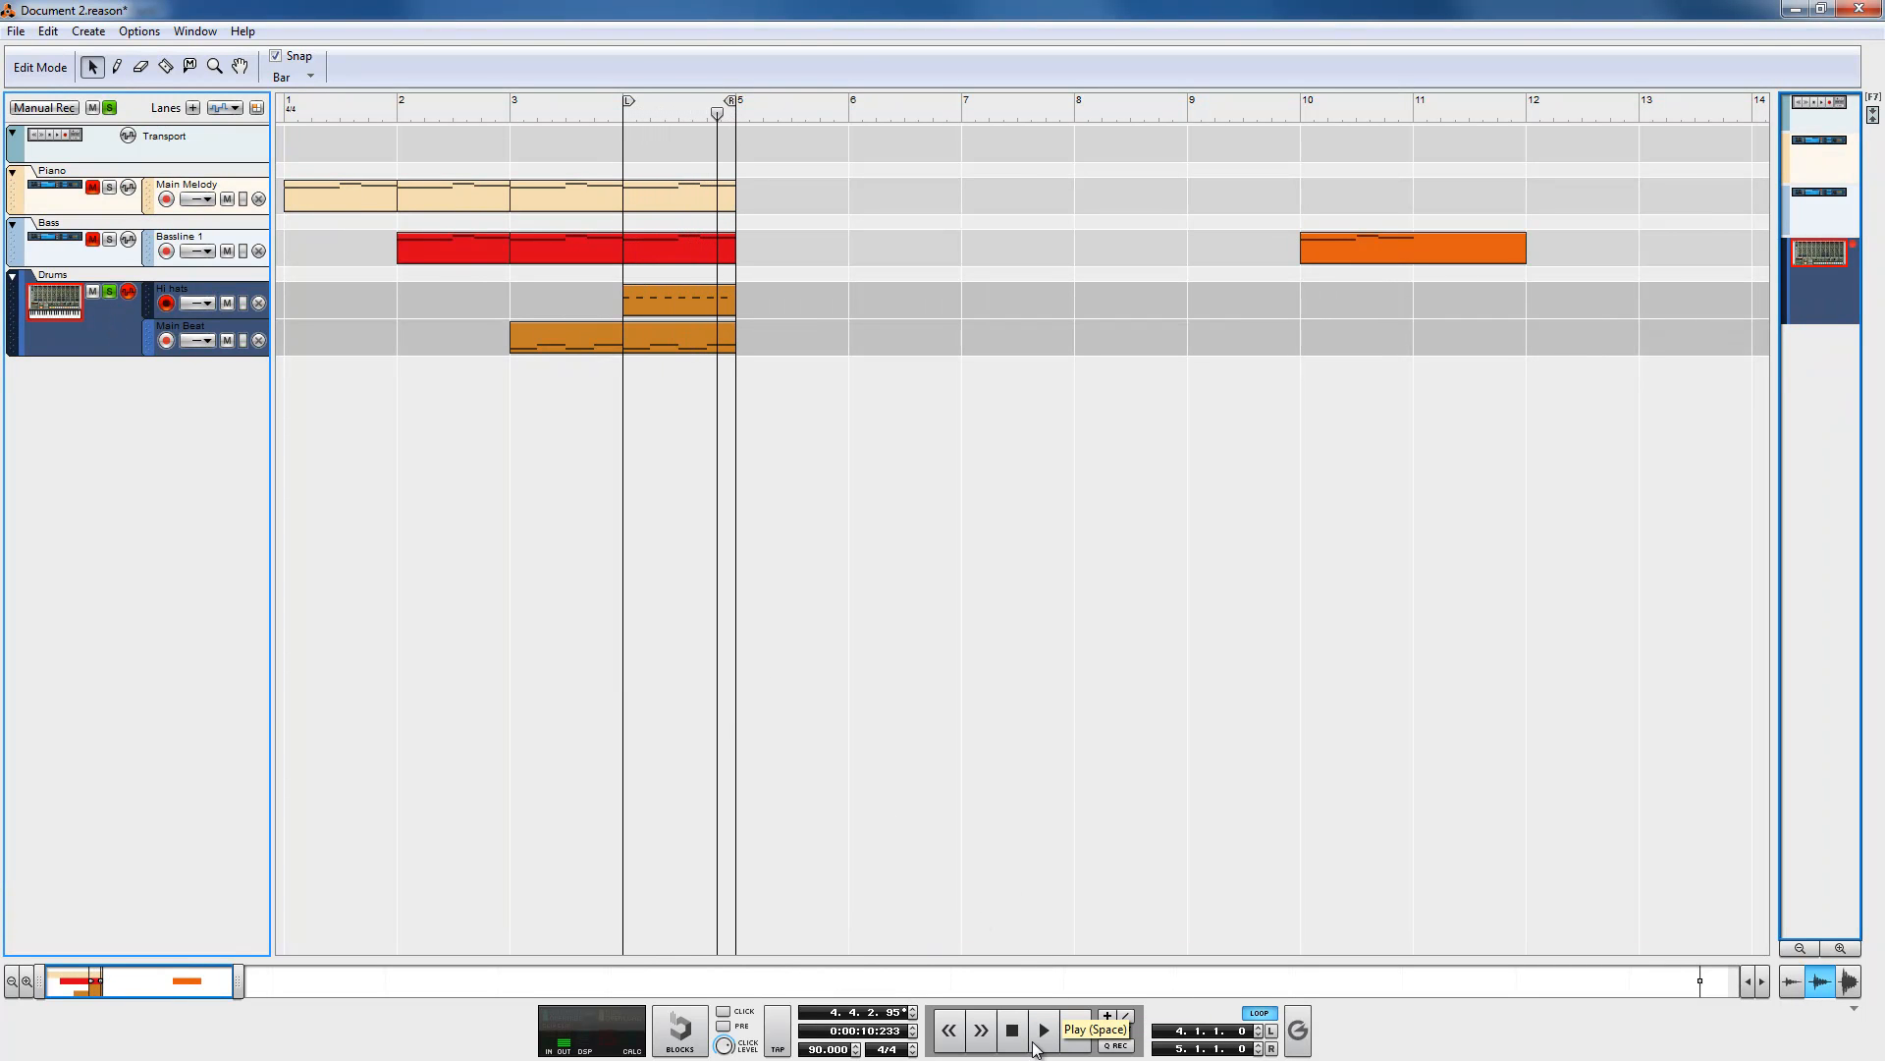
Step: Set the Drums Scream 4's Damage Control to 32 in the rack and start playback
{"action": "key", "text": "F6"}
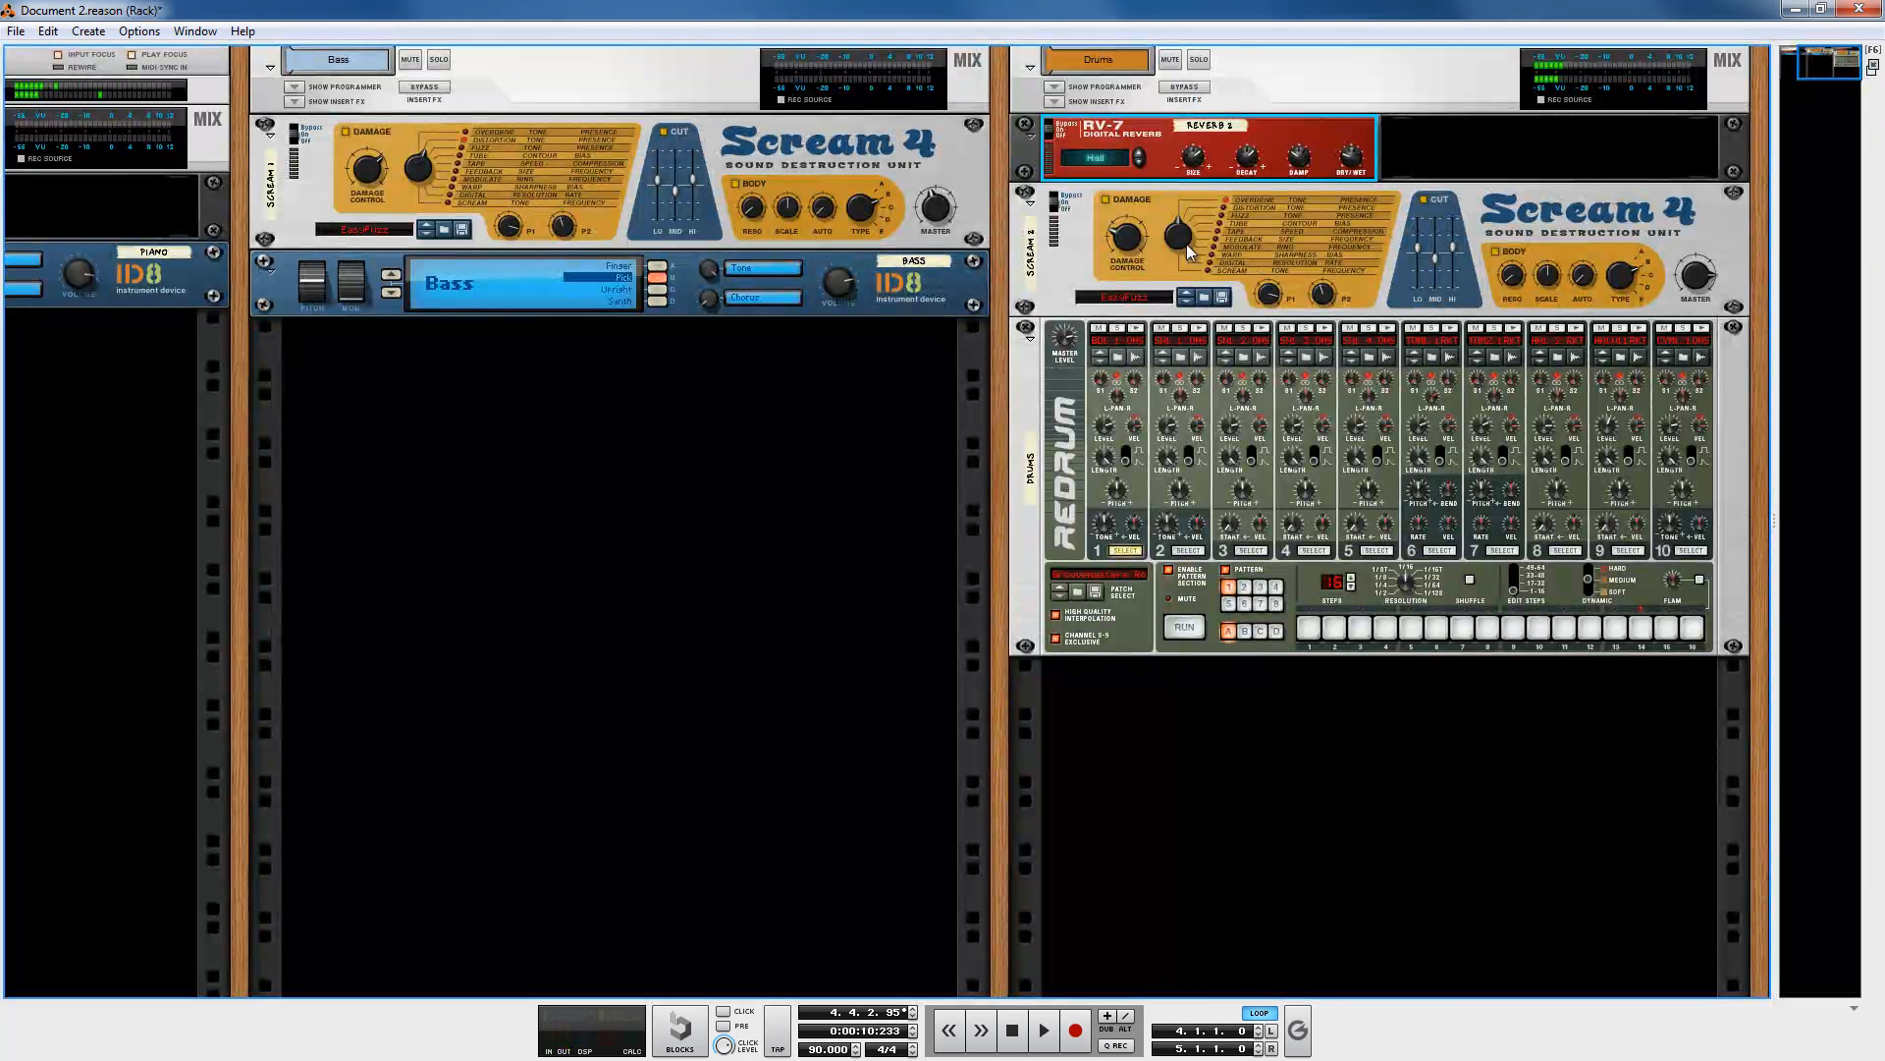
{"action": "left_click", "coordinate": [1186, 236]}
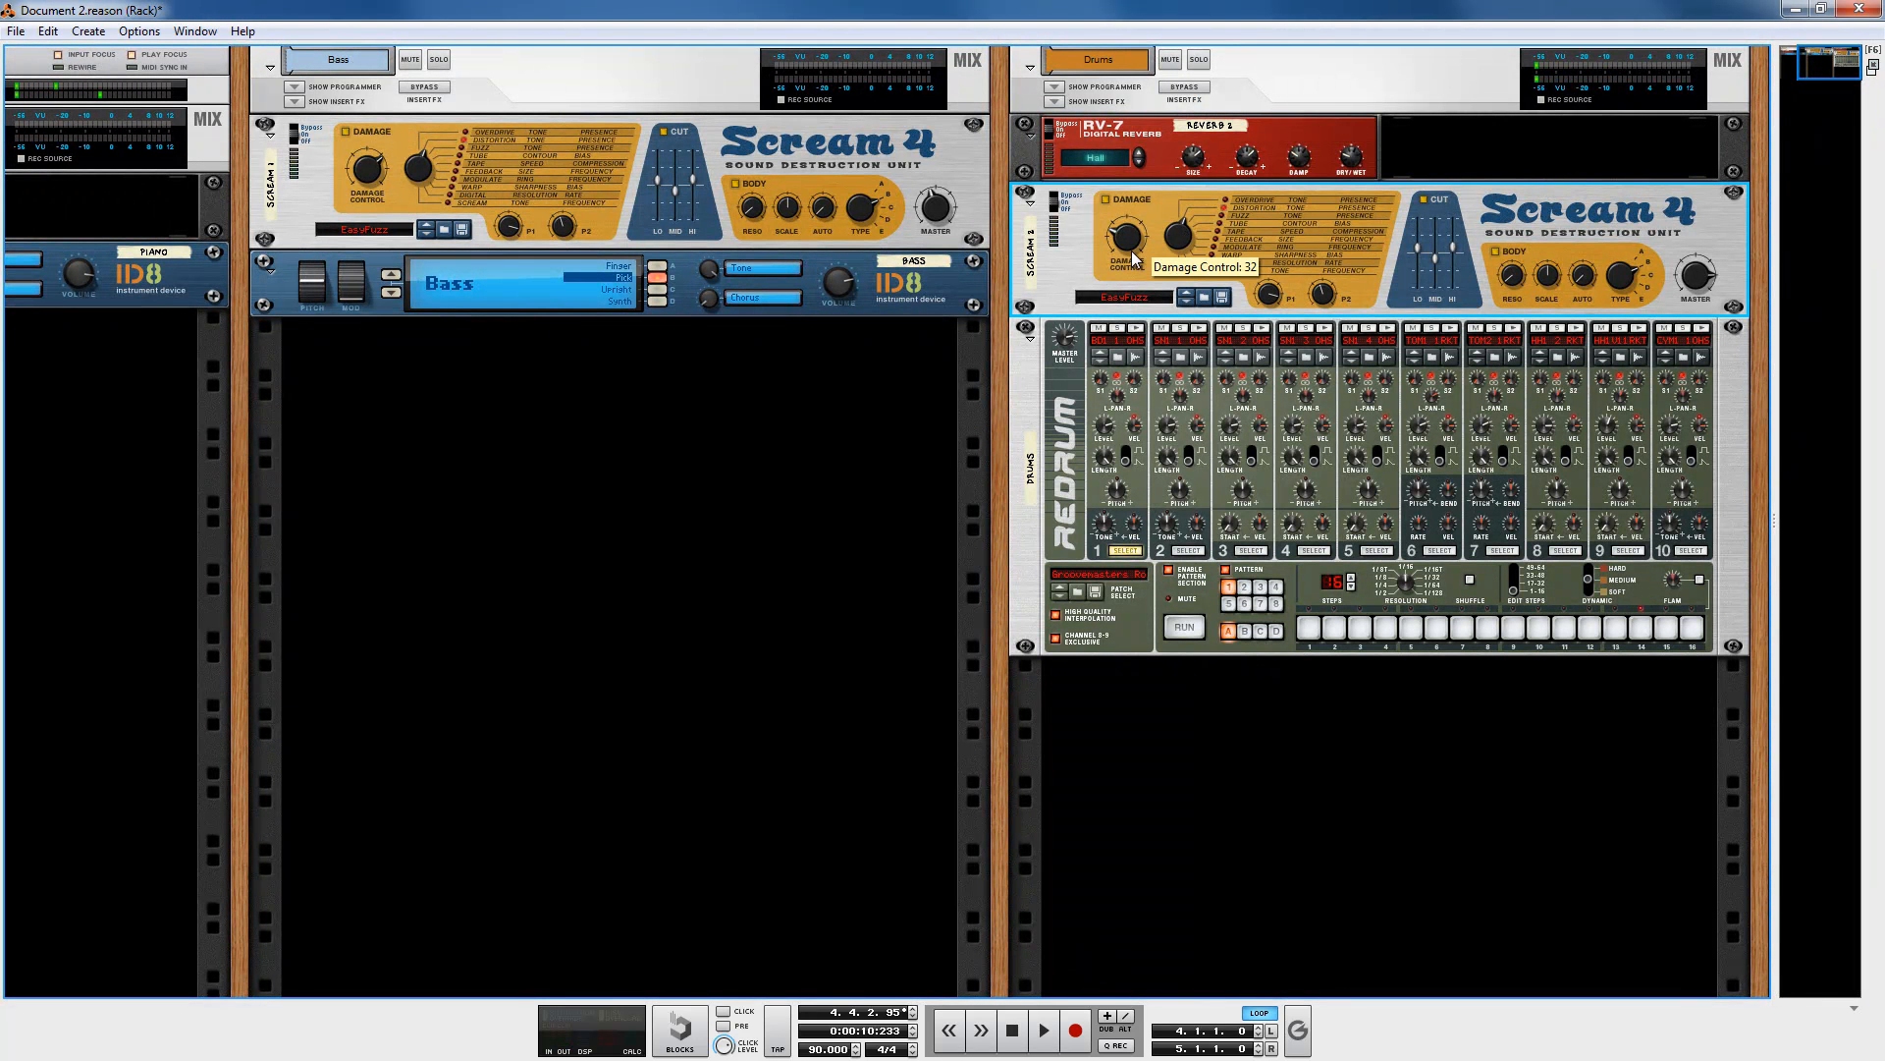
{"action": "key", "text": "space"}
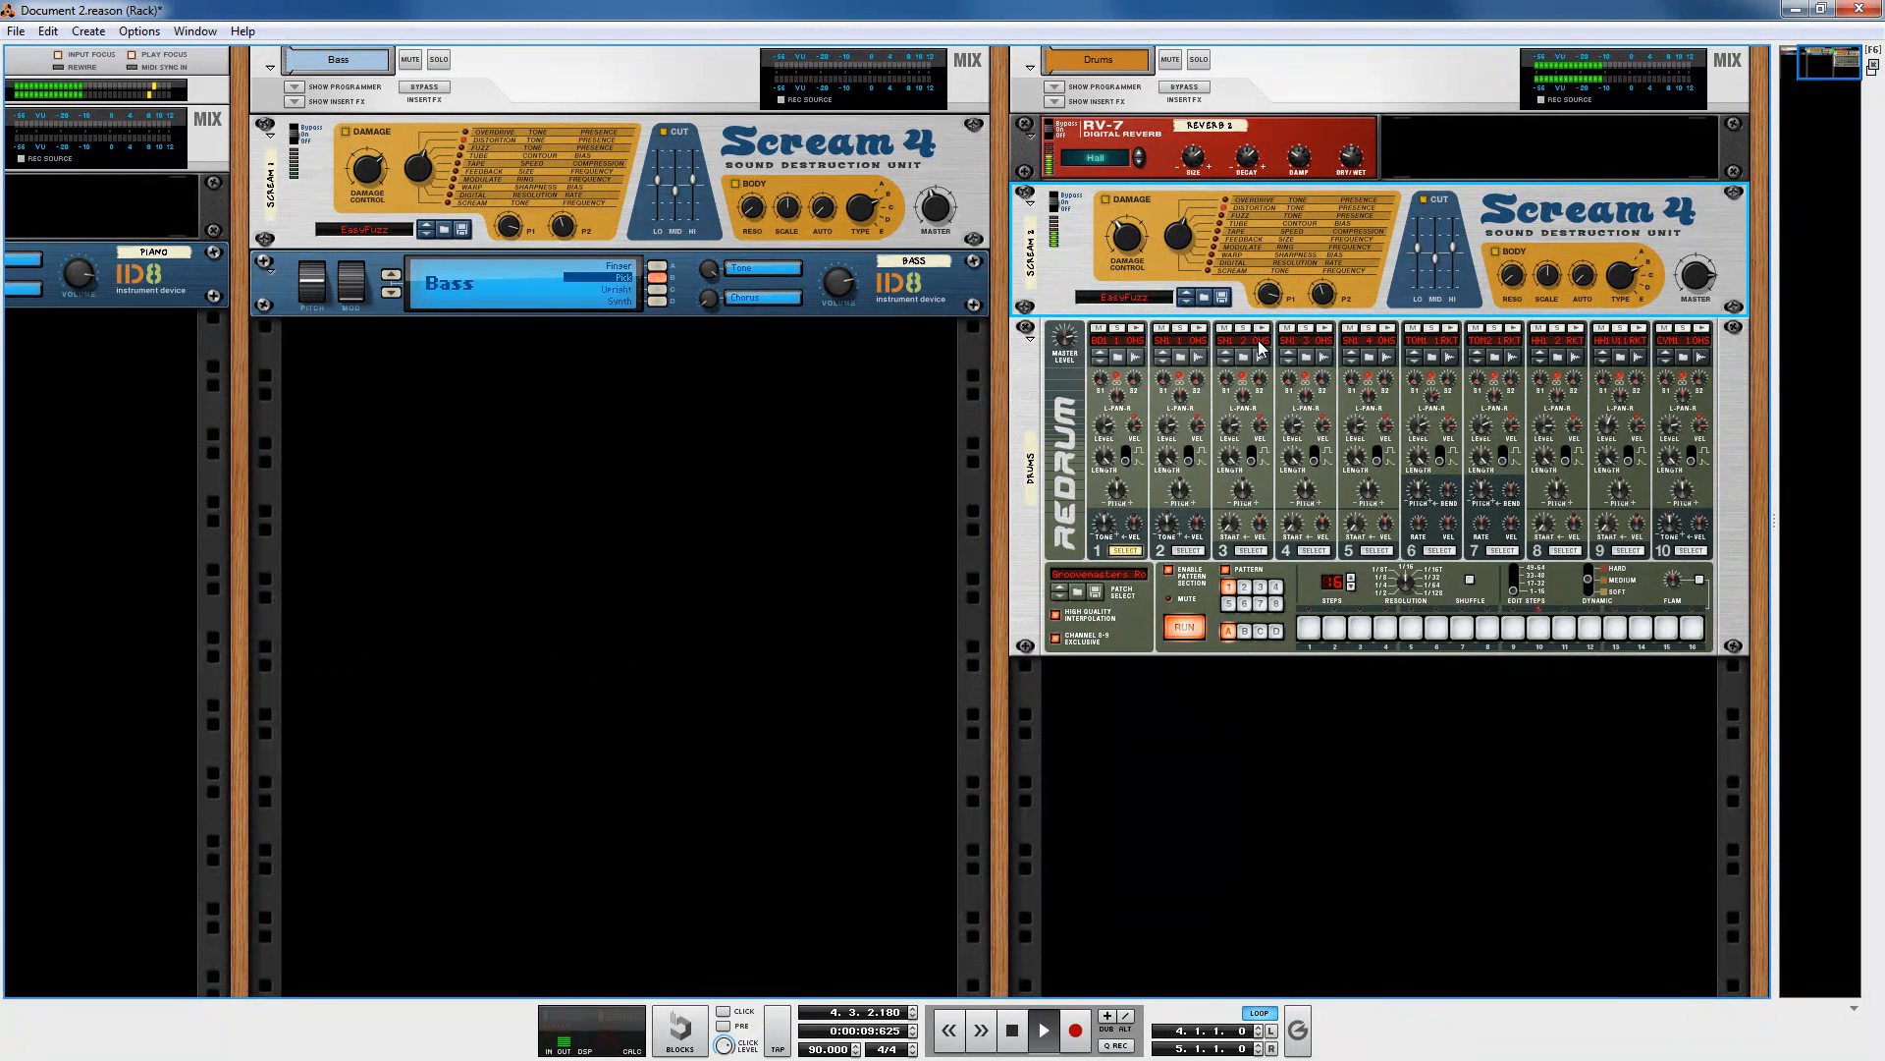
Step: Stop playback, unsolo the Drums track and restart playback from the song start
{"action": "key", "text": "F7"}
{"action": "left_click", "coordinate": [1005, 1031]}
{"action": "left_click", "coordinate": [109, 292]}
{"action": "left_click", "coordinate": [324, 115]}
{"action": "left_click_drag", "start_coordinate": [628, 106], "coordinate": [238, 113]}
{"action": "left_click", "coordinate": [1041, 1031]}
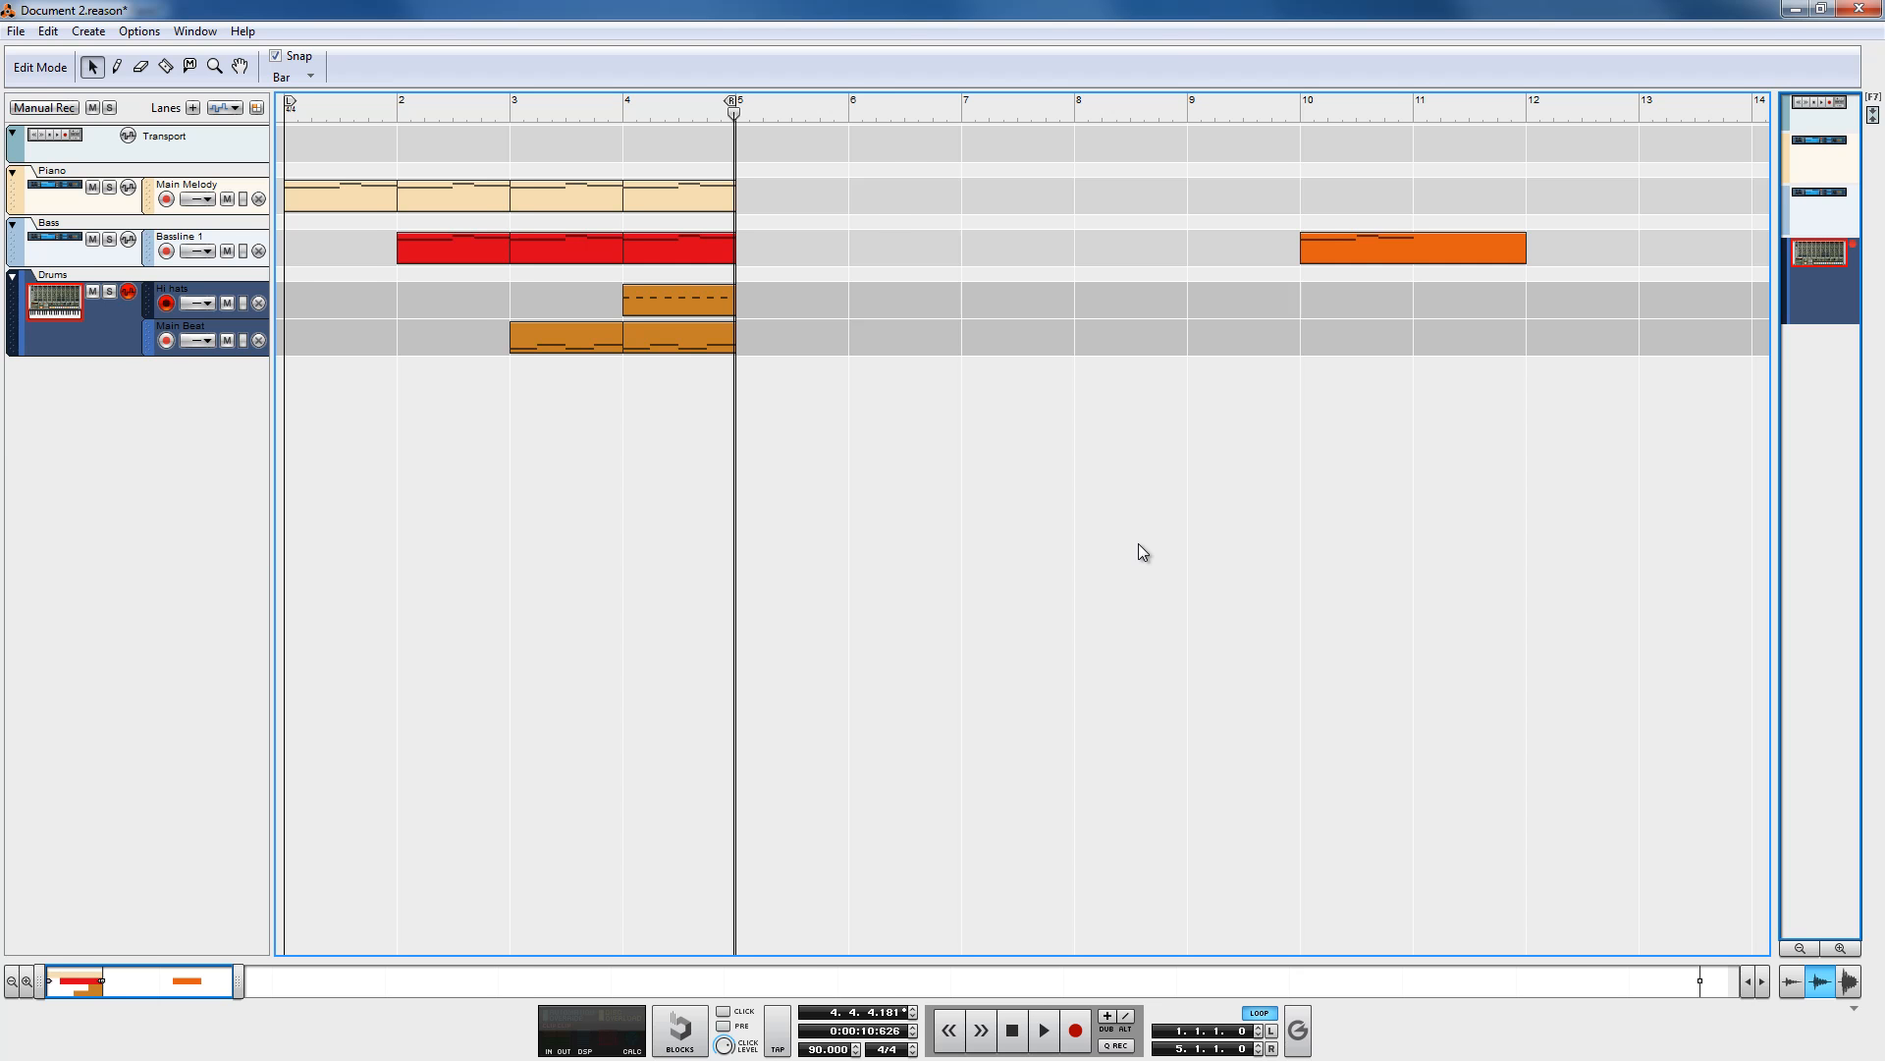
Step: Arrange the sequencer window and the Mixer window side by side on screen
{"action": "key", "text": "super+Left"}
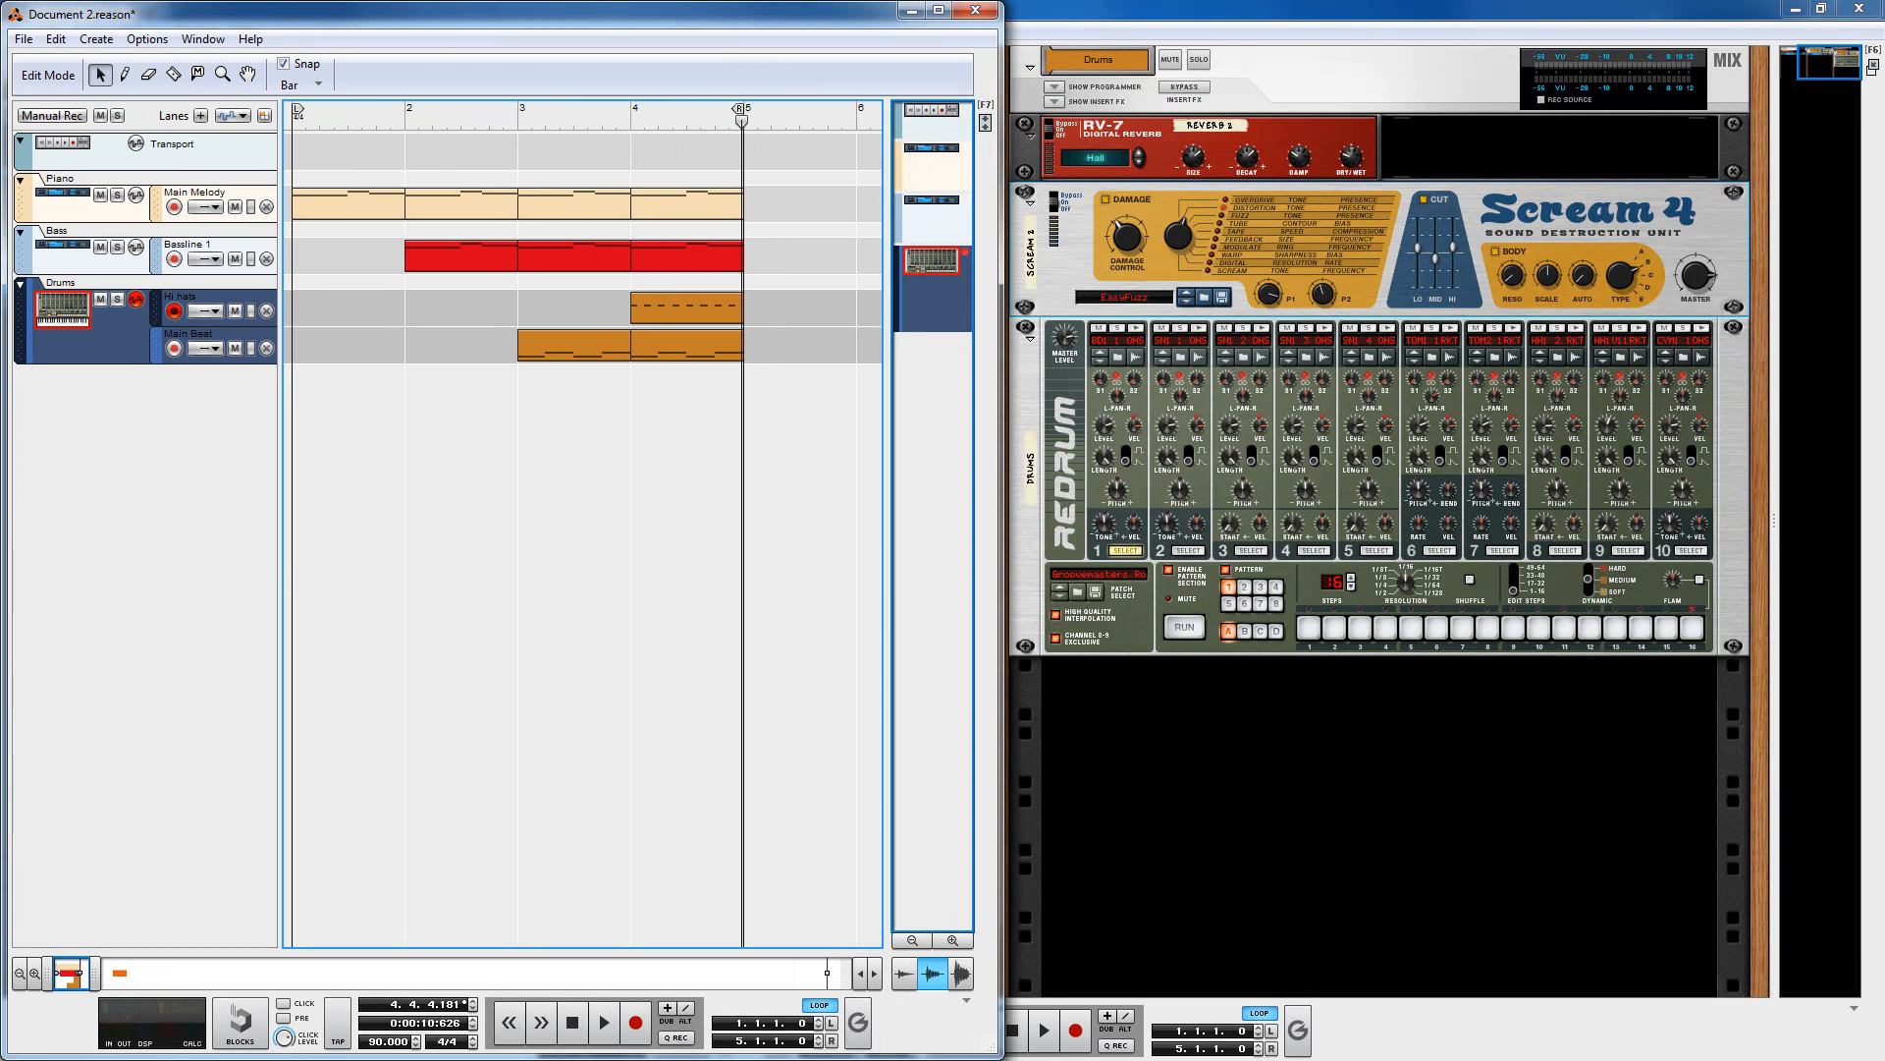
{"action": "double_click", "coordinate": [1682, 14]}
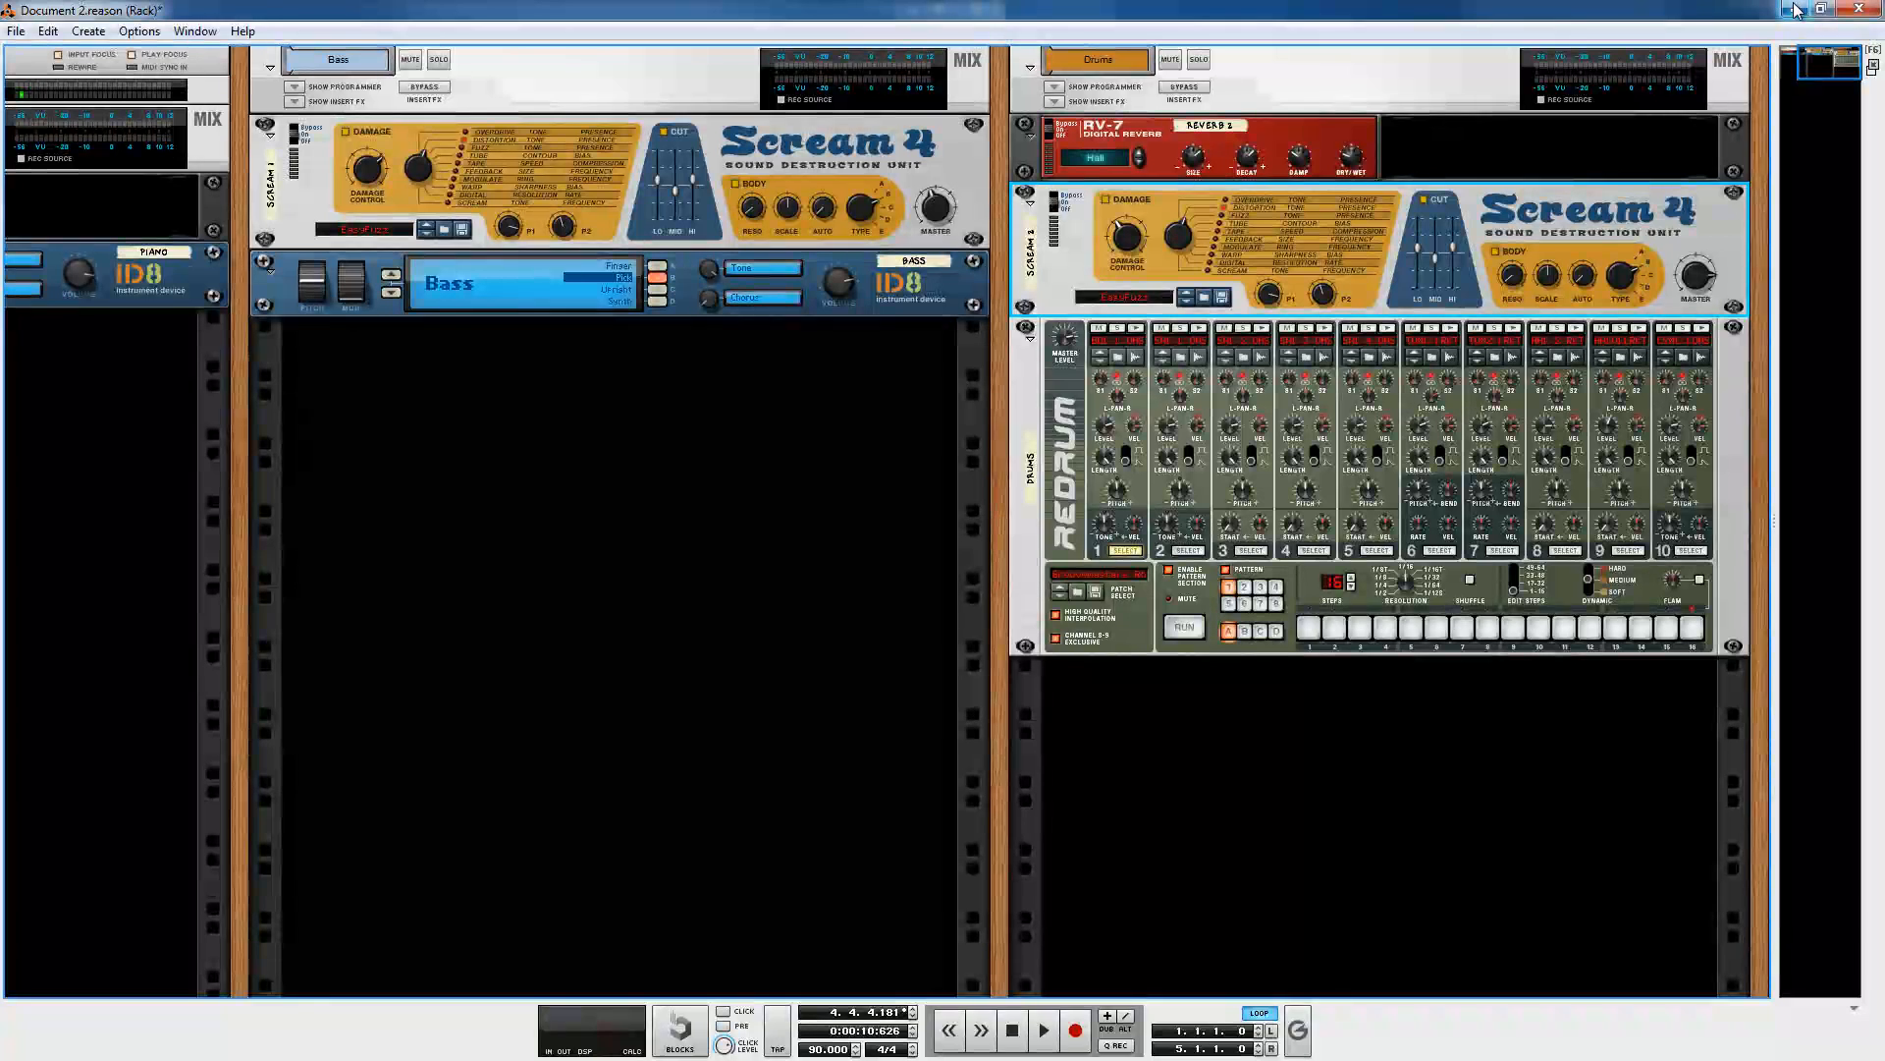
{"action": "key", "text": "super+Right"}
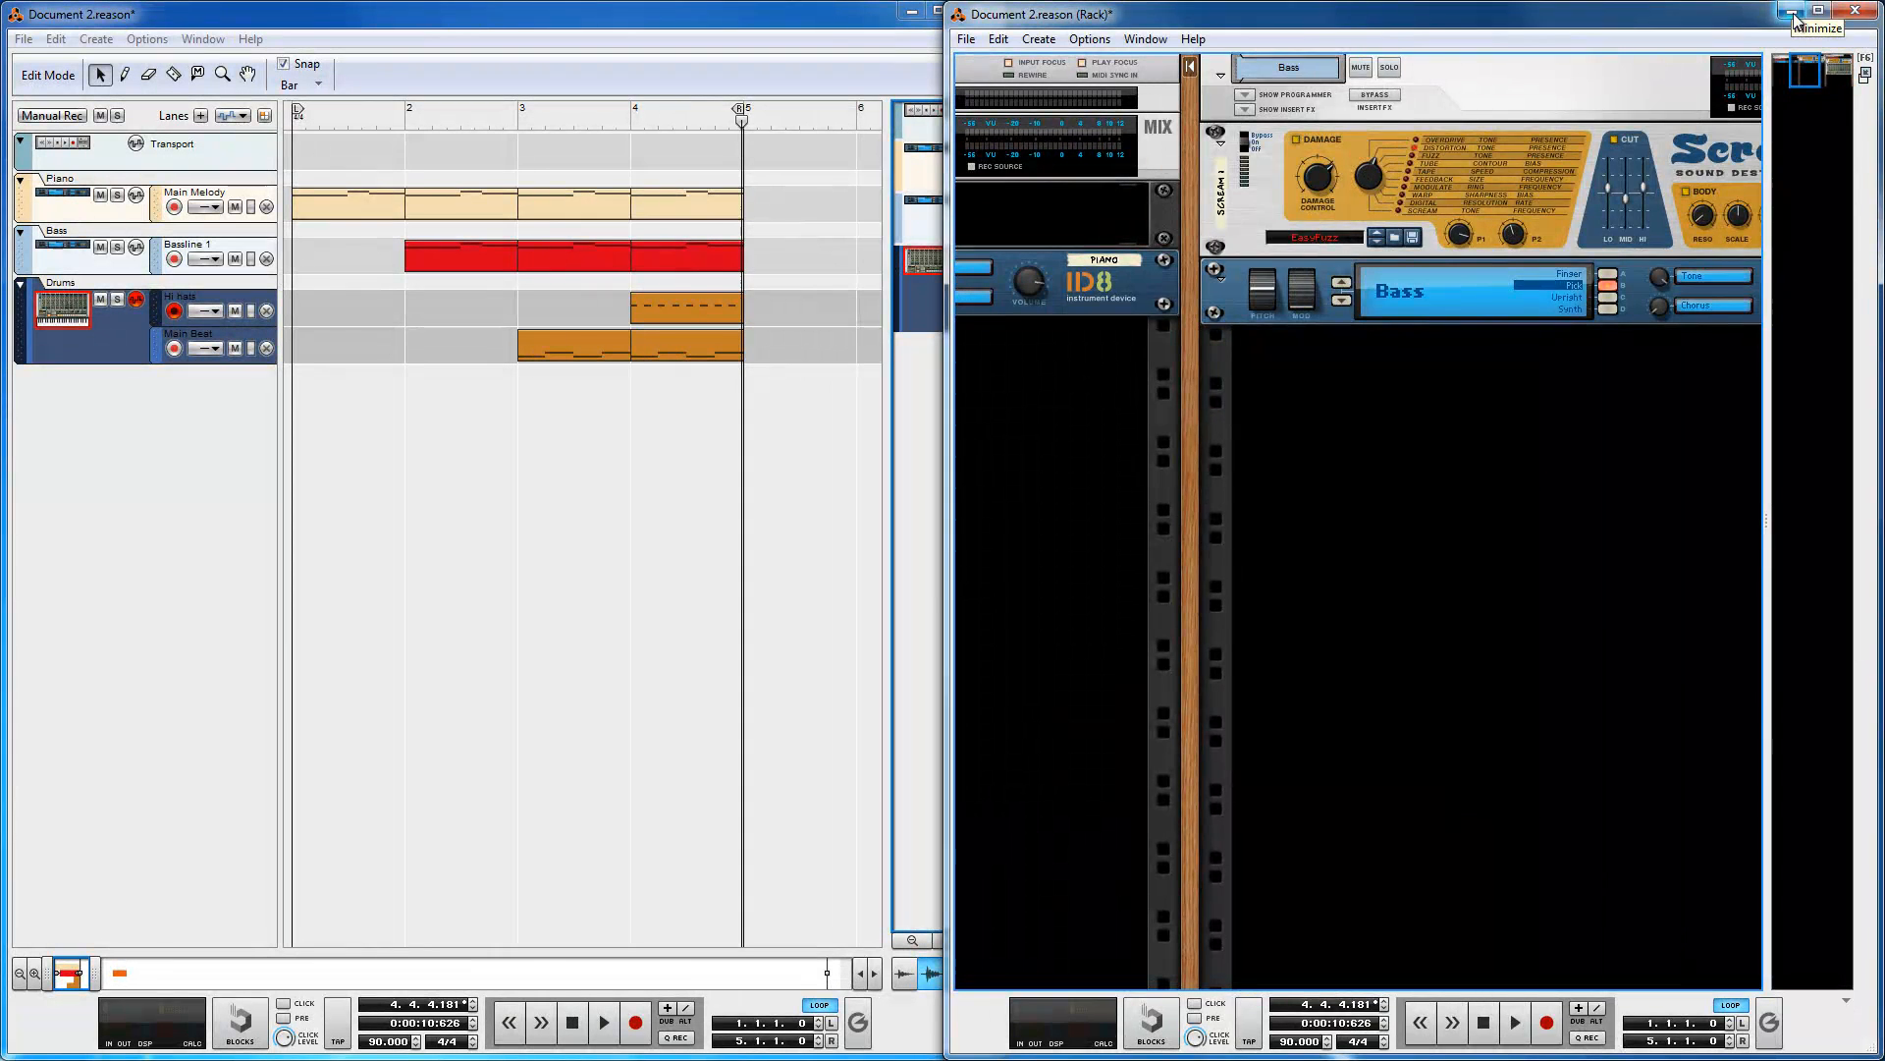
{"action": "left_click", "coordinate": [1797, 12]}
{"action": "left_click_drag", "start_coordinate": [1884, 132], "coordinate": [595, 106]}
{"action": "key", "text": "super+Right"}
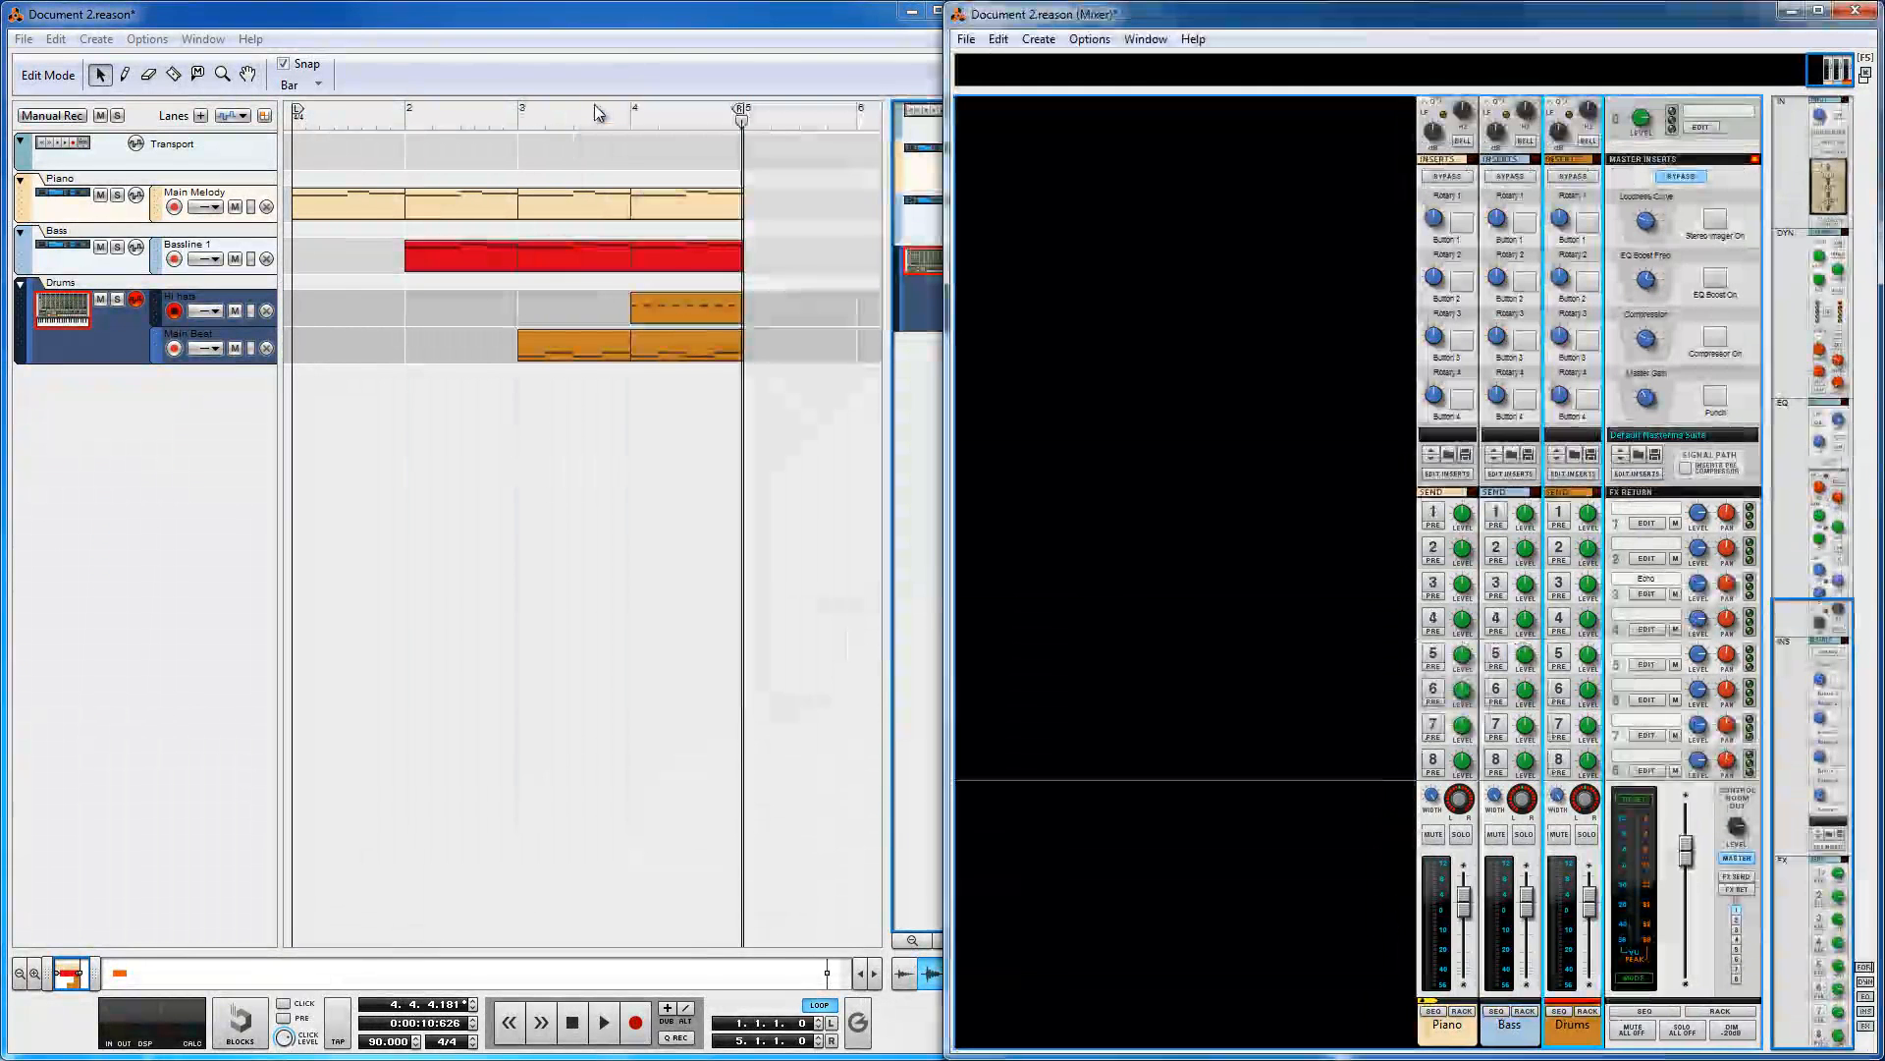
{"action": "left_click", "coordinate": [717, 41]}
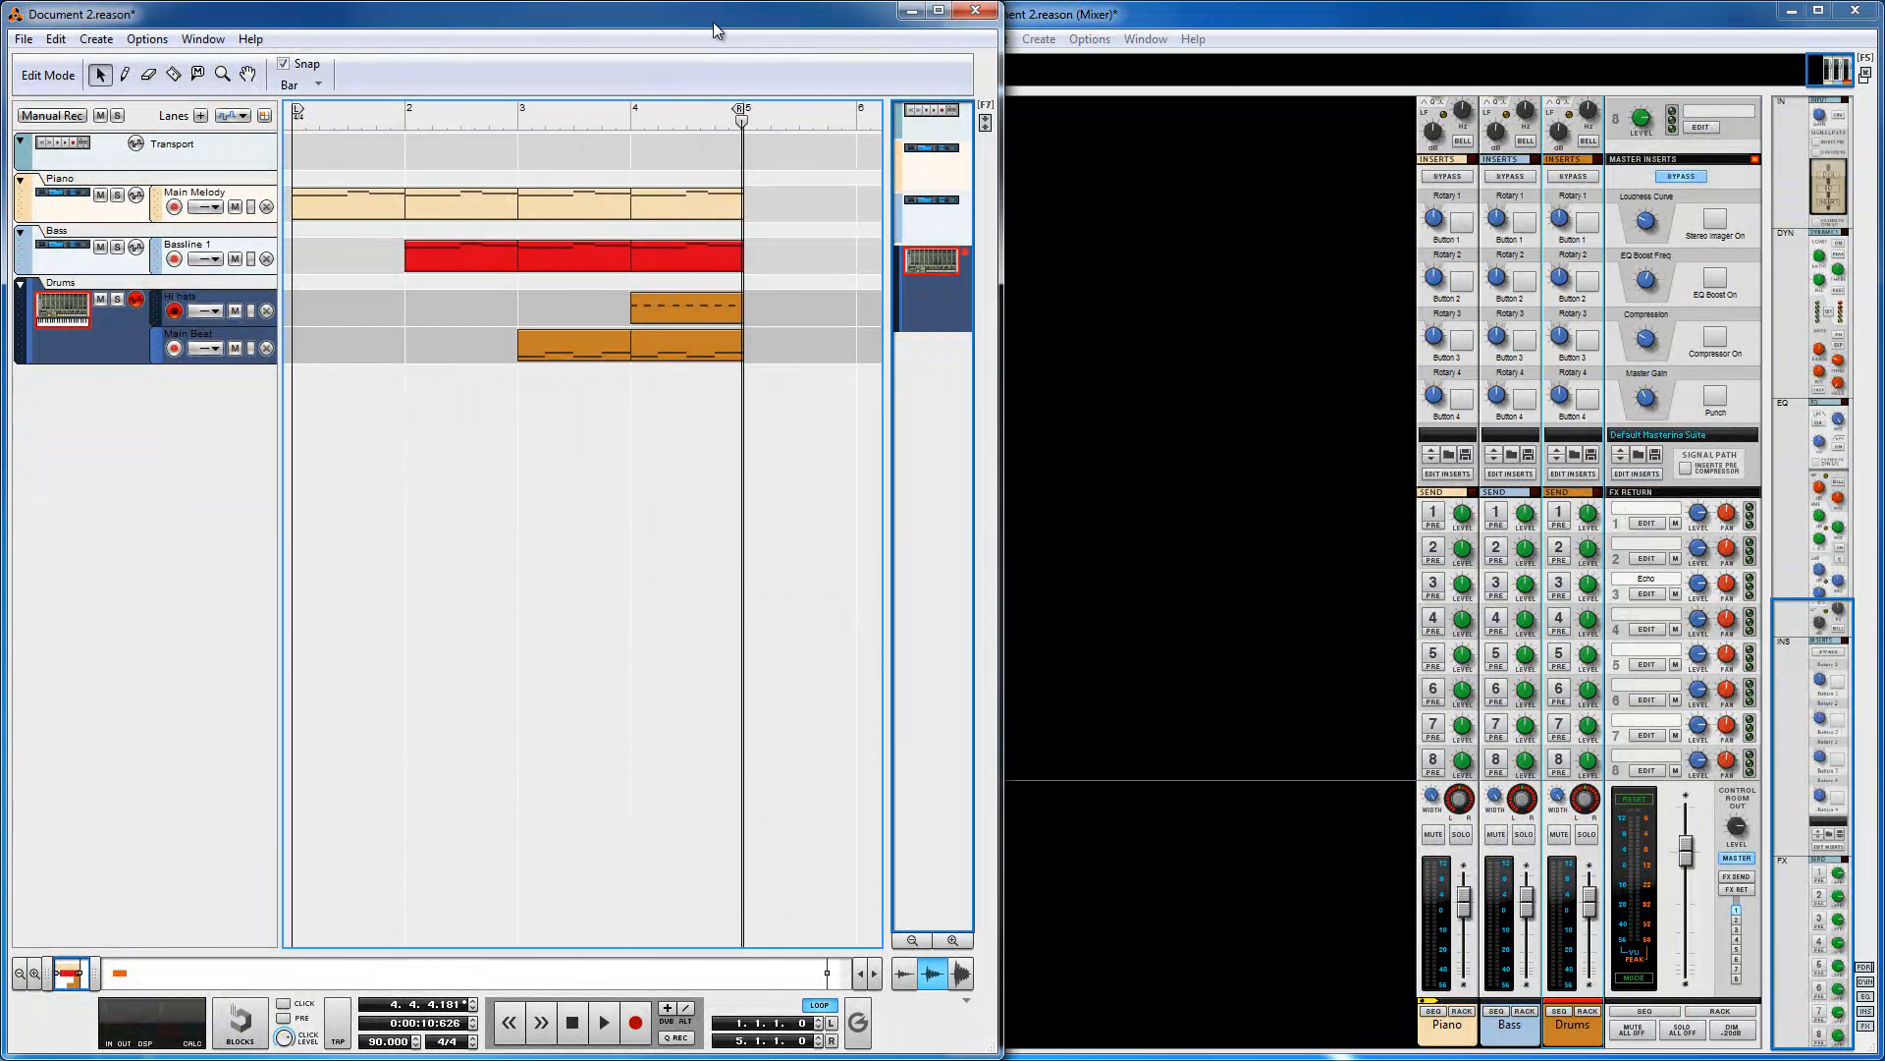
Step: Play the song from the start to listen to the mix, then stop it
{"action": "left_click", "coordinate": [574, 1036]}
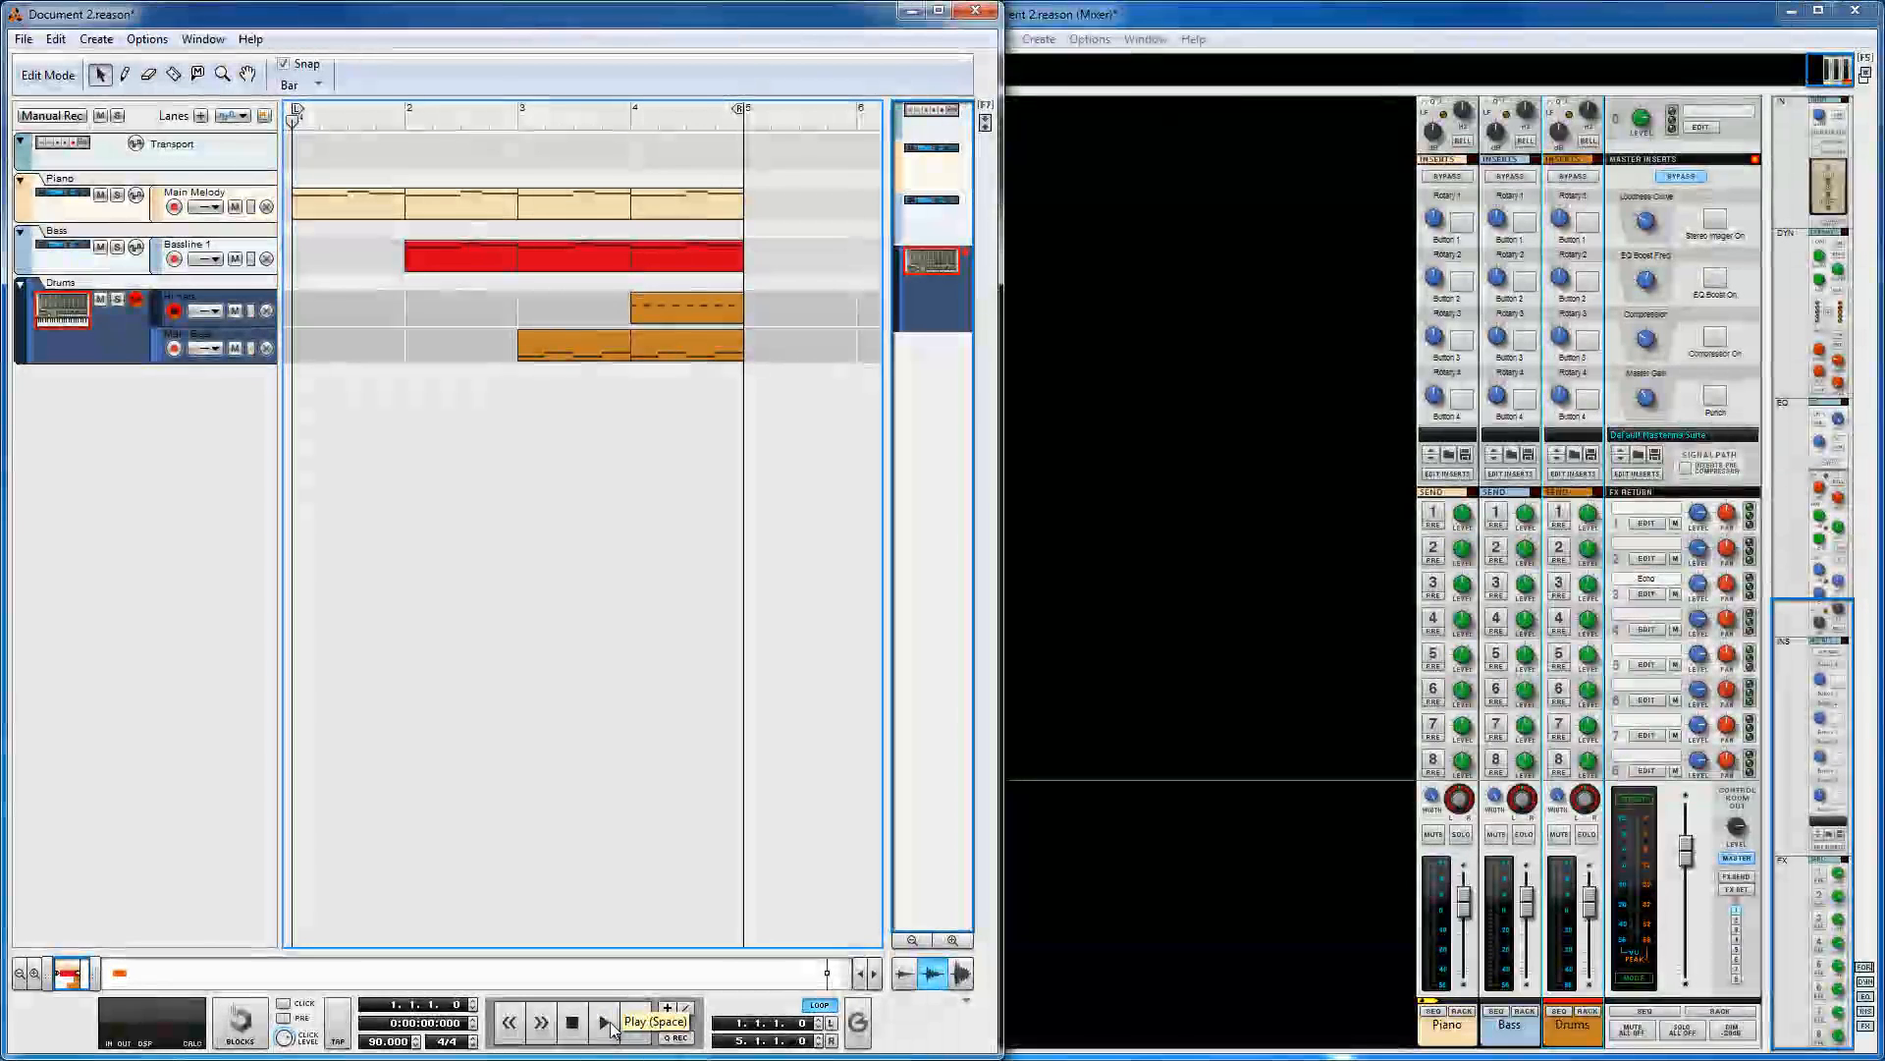
{"action": "left_click", "coordinate": [606, 1029]}
{"action": "left_click", "coordinate": [1234, 693]}
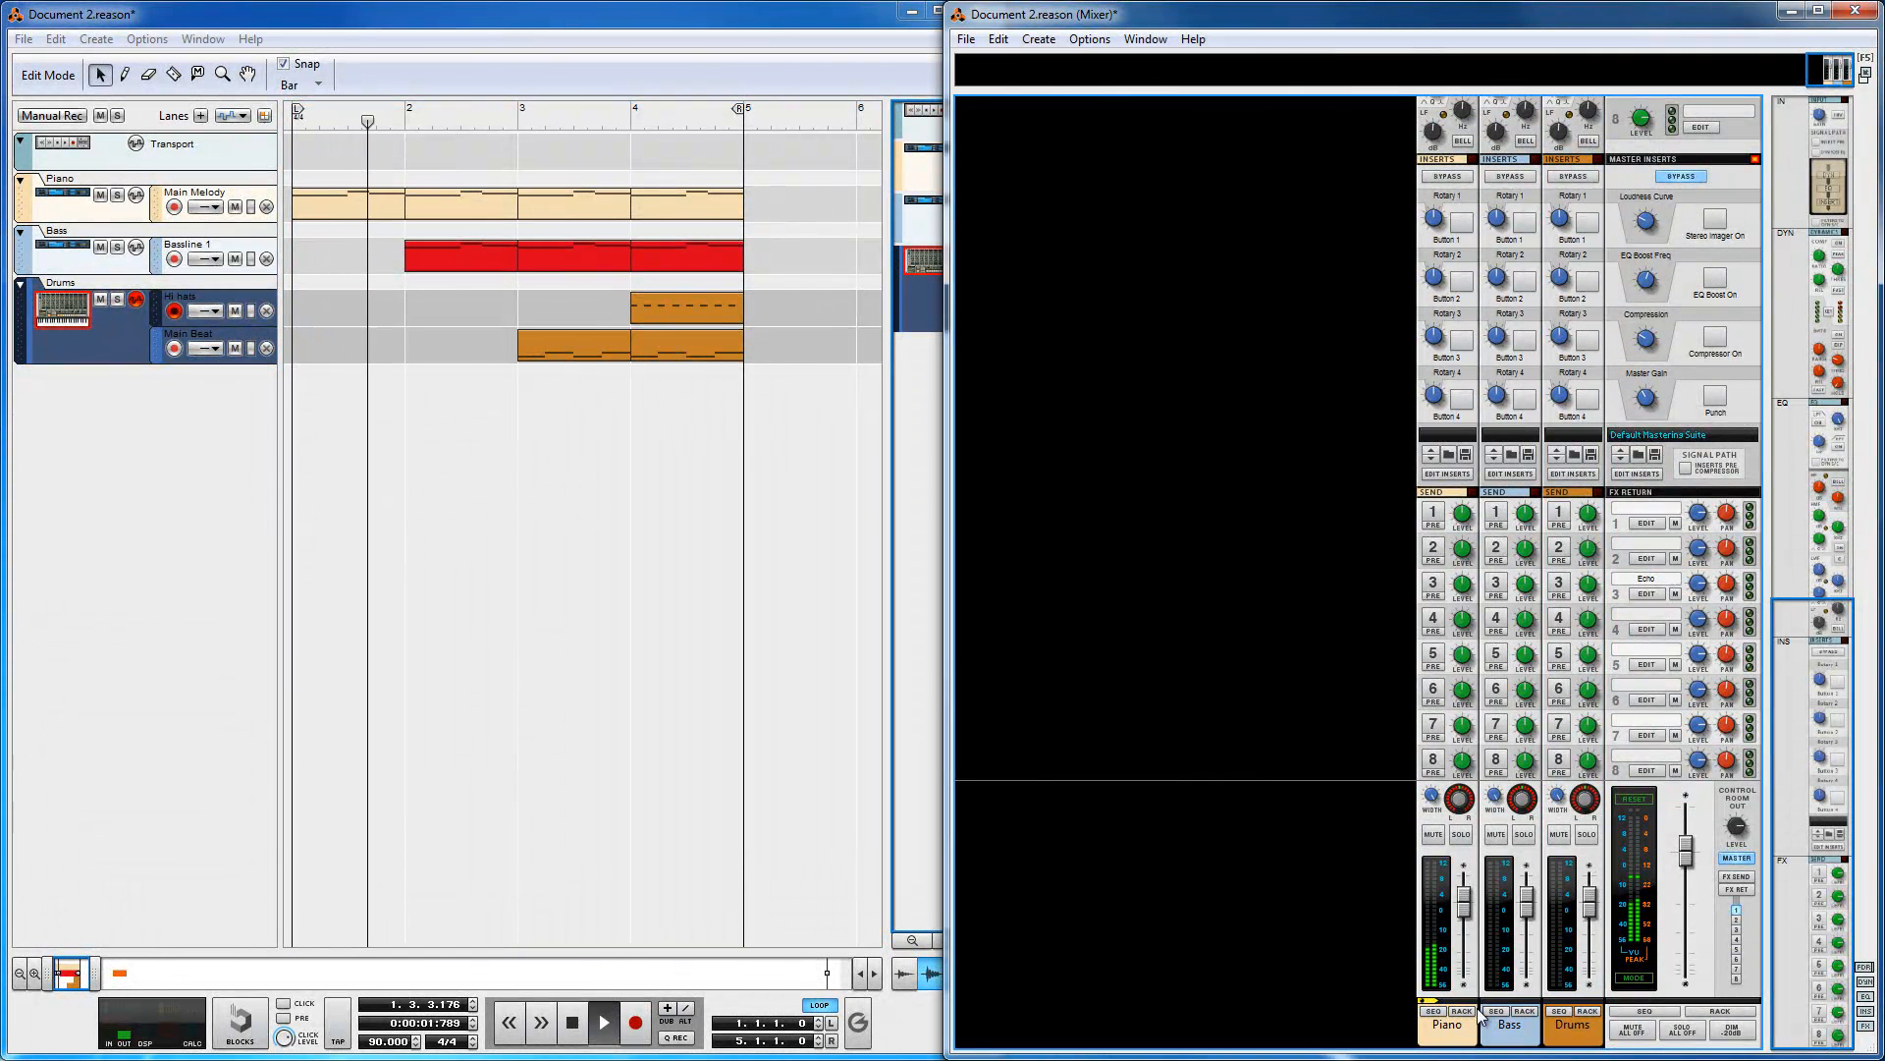
{"action": "left_click", "coordinate": [581, 1023]}
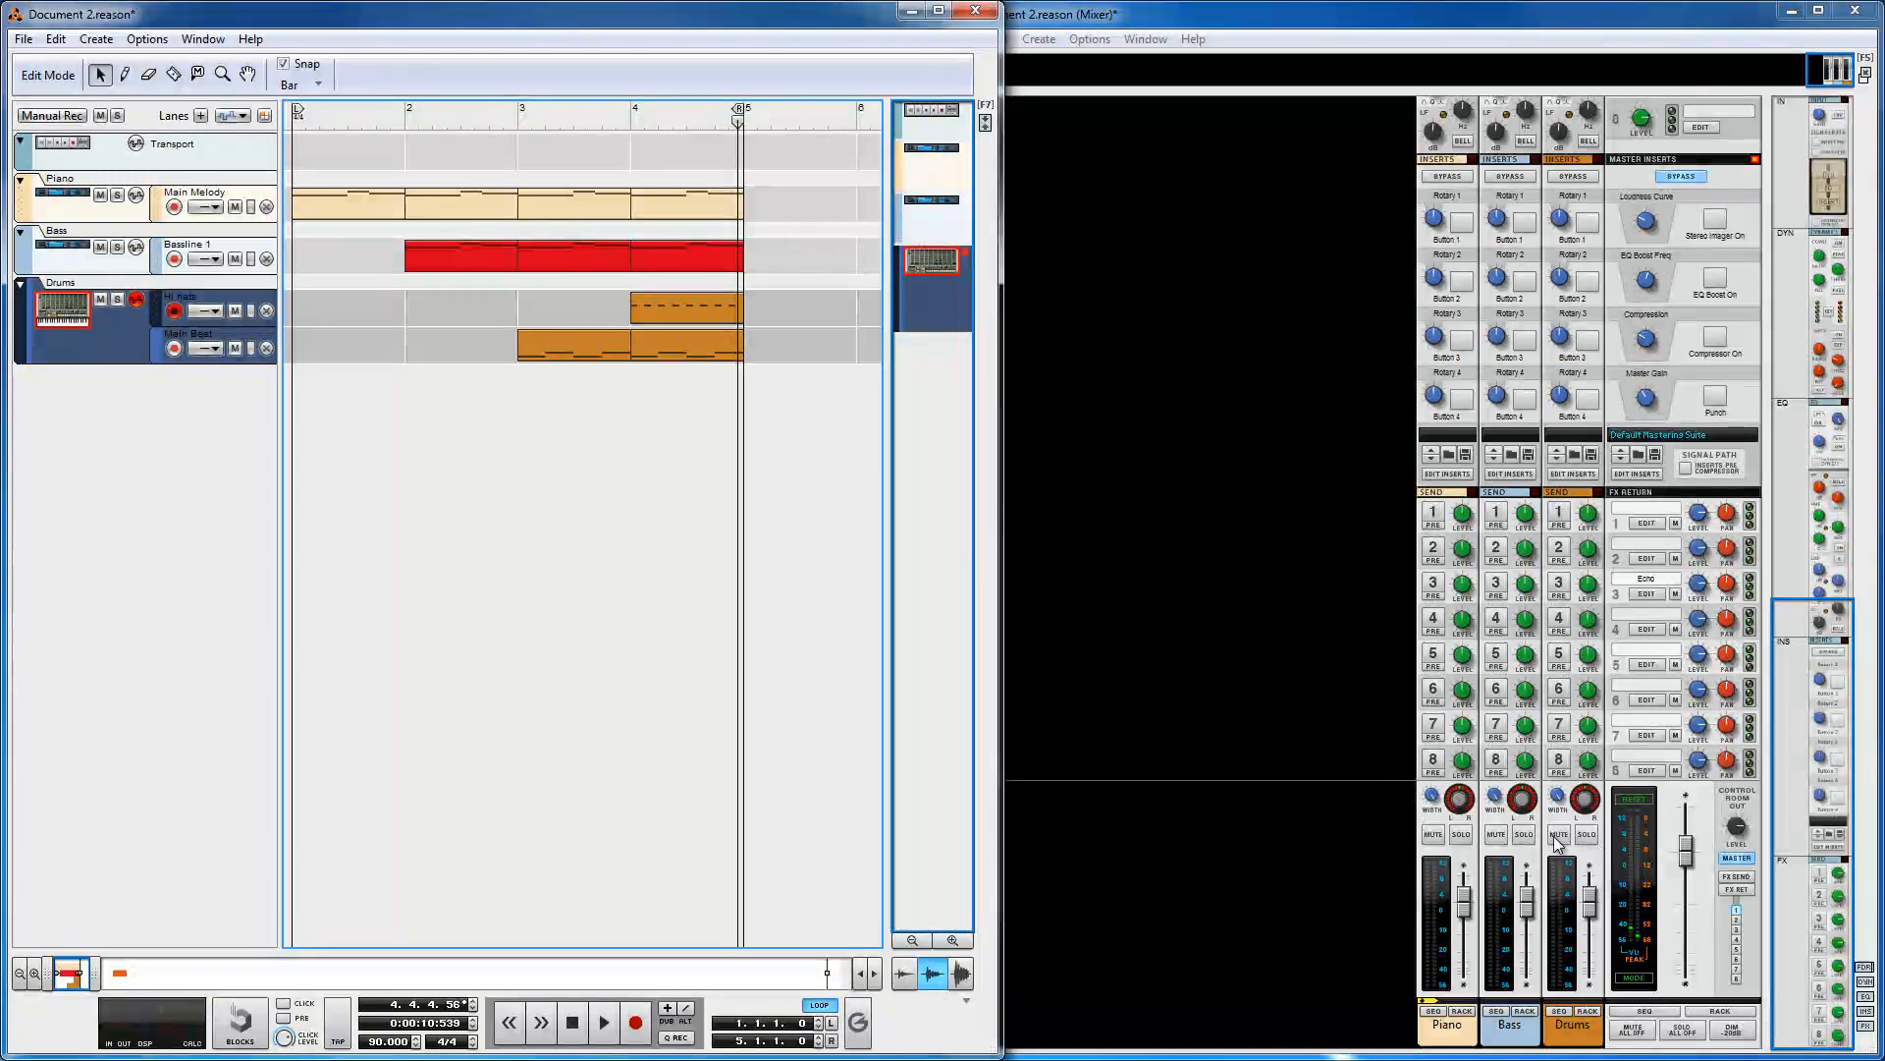
{"action": "left_click", "coordinate": [95, 559]}
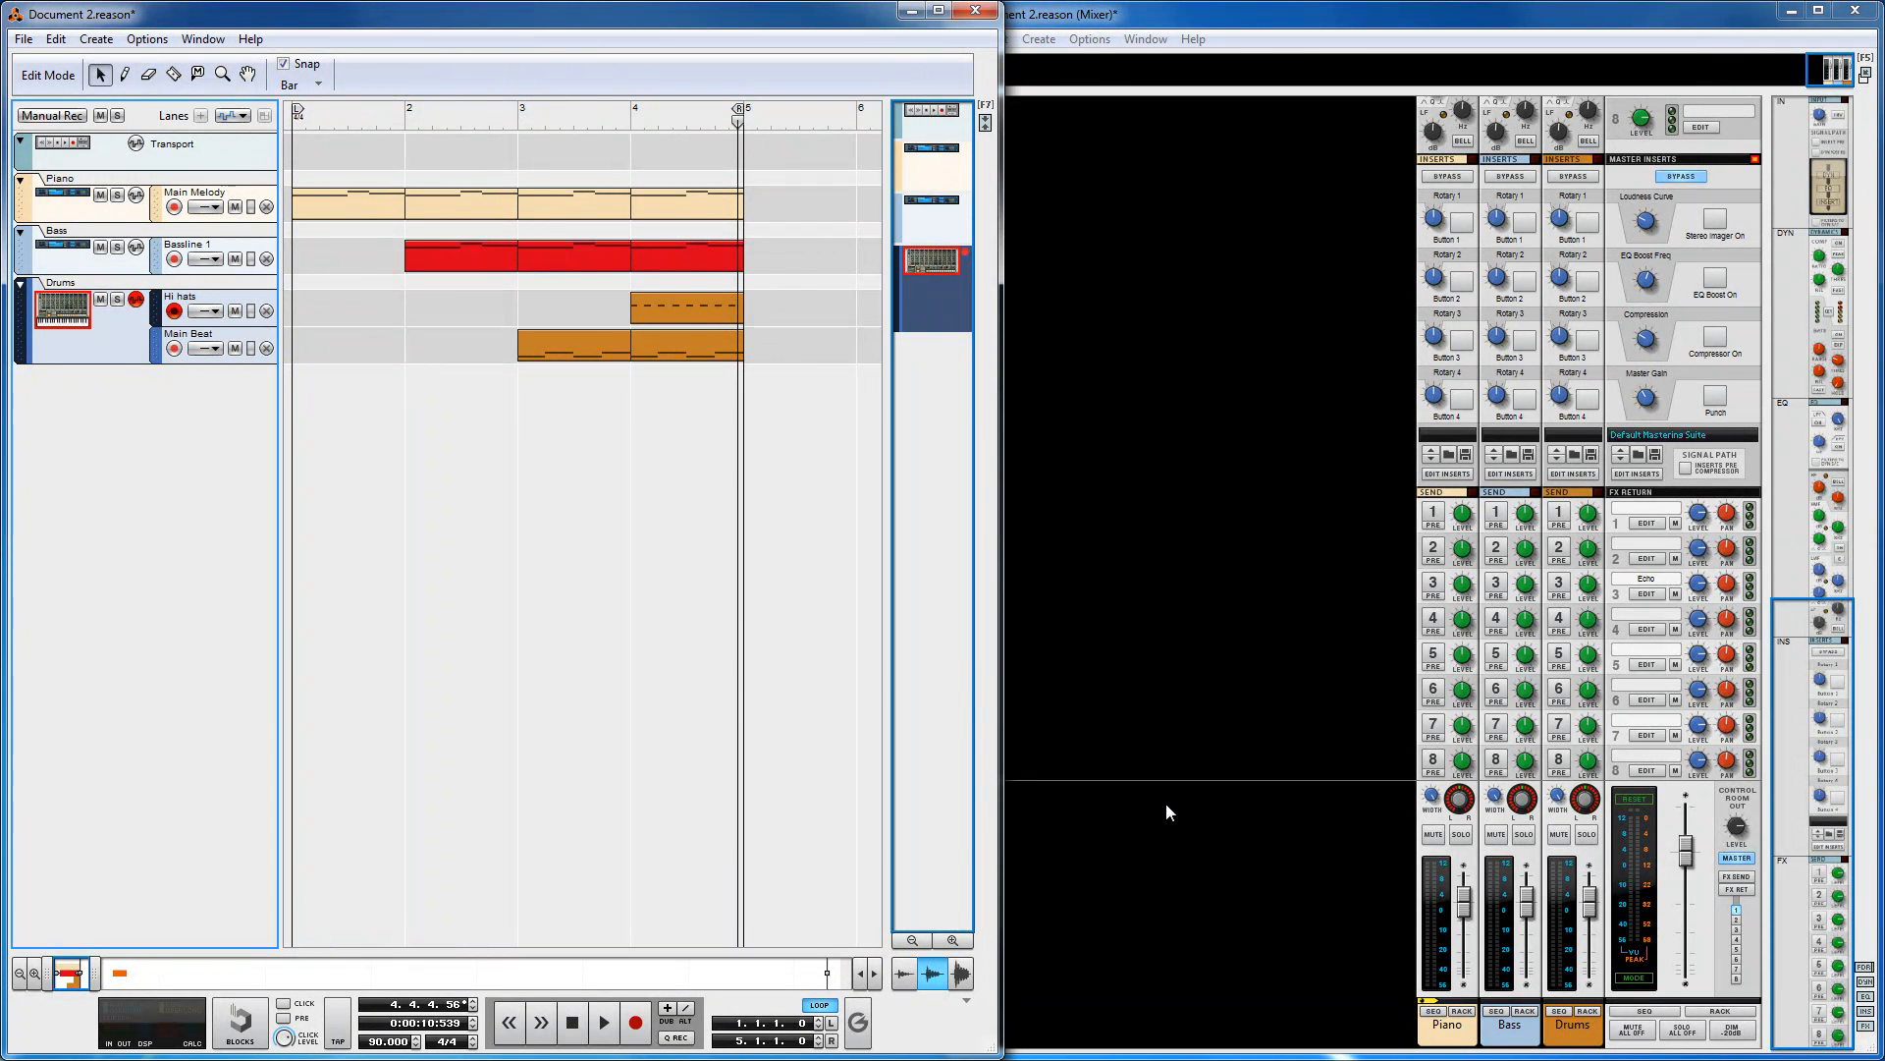
{"action": "left_click", "coordinate": [1528, 836]}
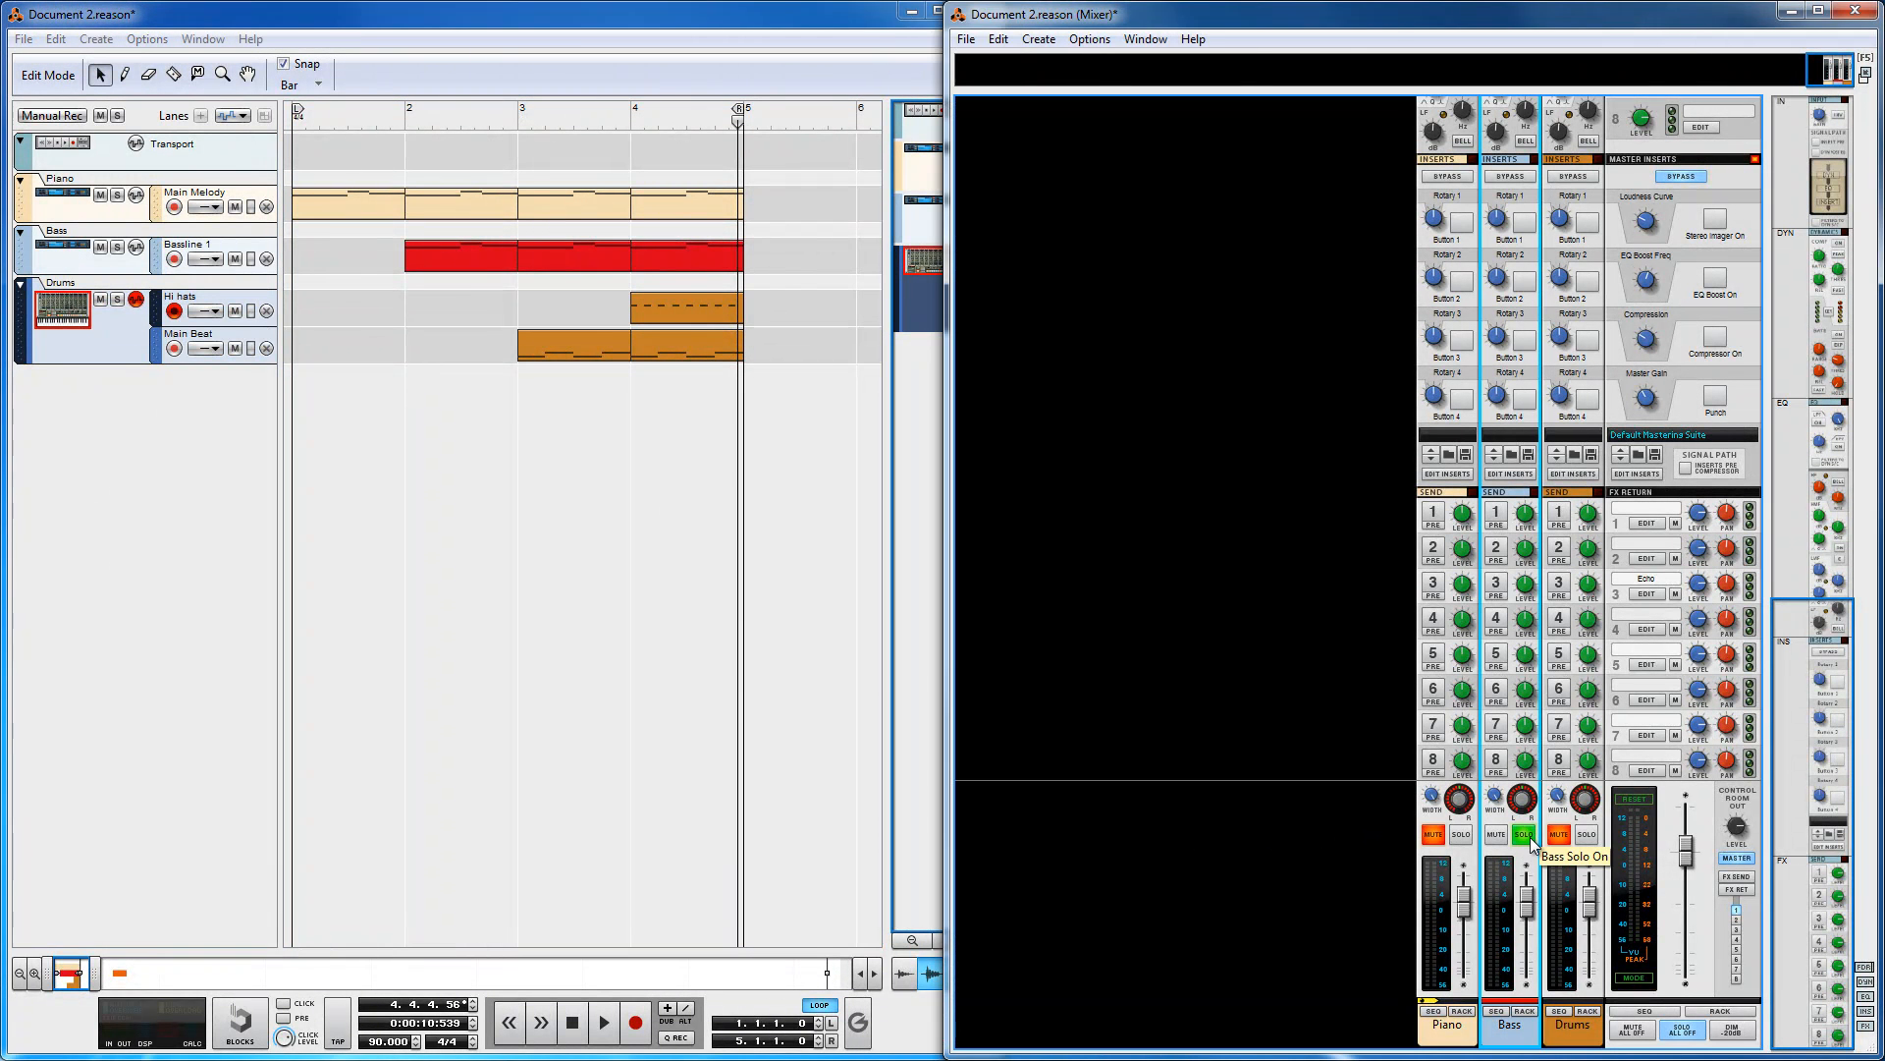
{"action": "left_click", "coordinate": [1528, 835]}
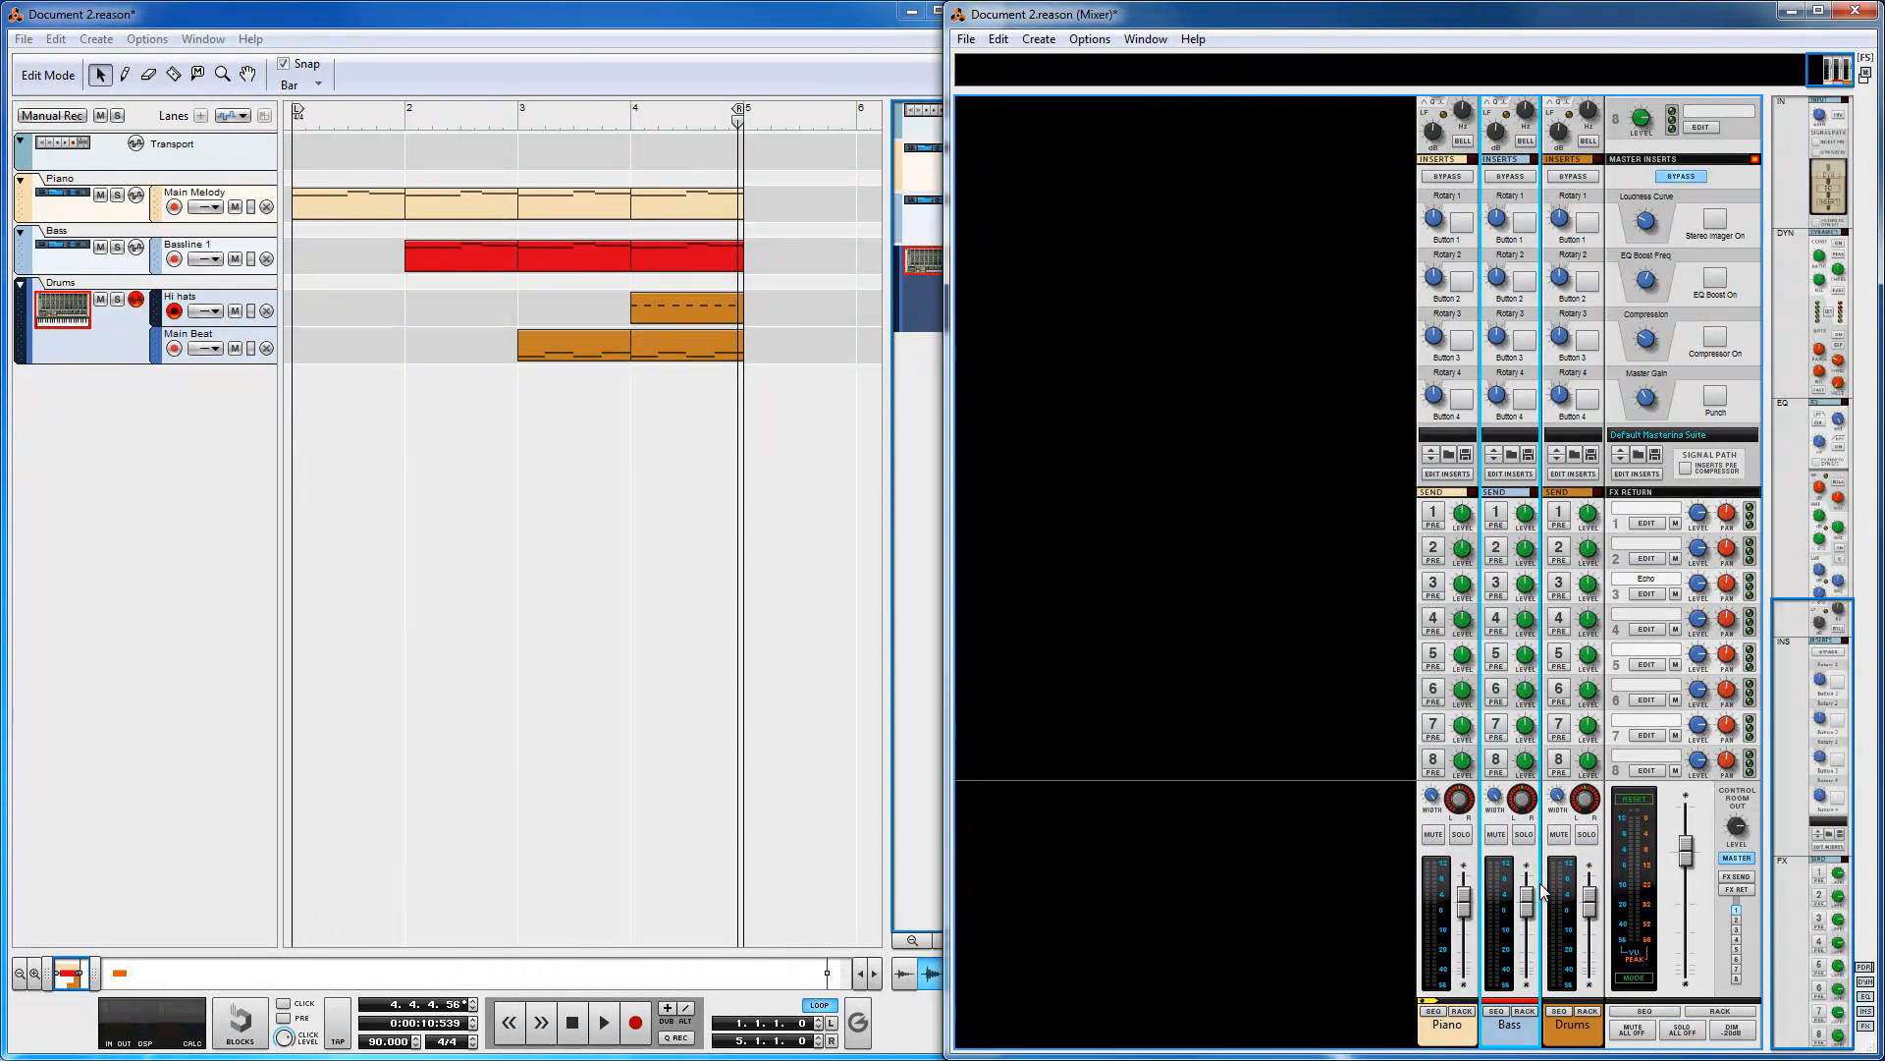
Step: Play the song from bar 1 and set the Drums mixer channel level to -4.65 dB
{"action": "left_click_drag", "start_coordinate": [602, 132], "coordinate": [339, 134]}
{"action": "left_click", "coordinate": [604, 1024]}
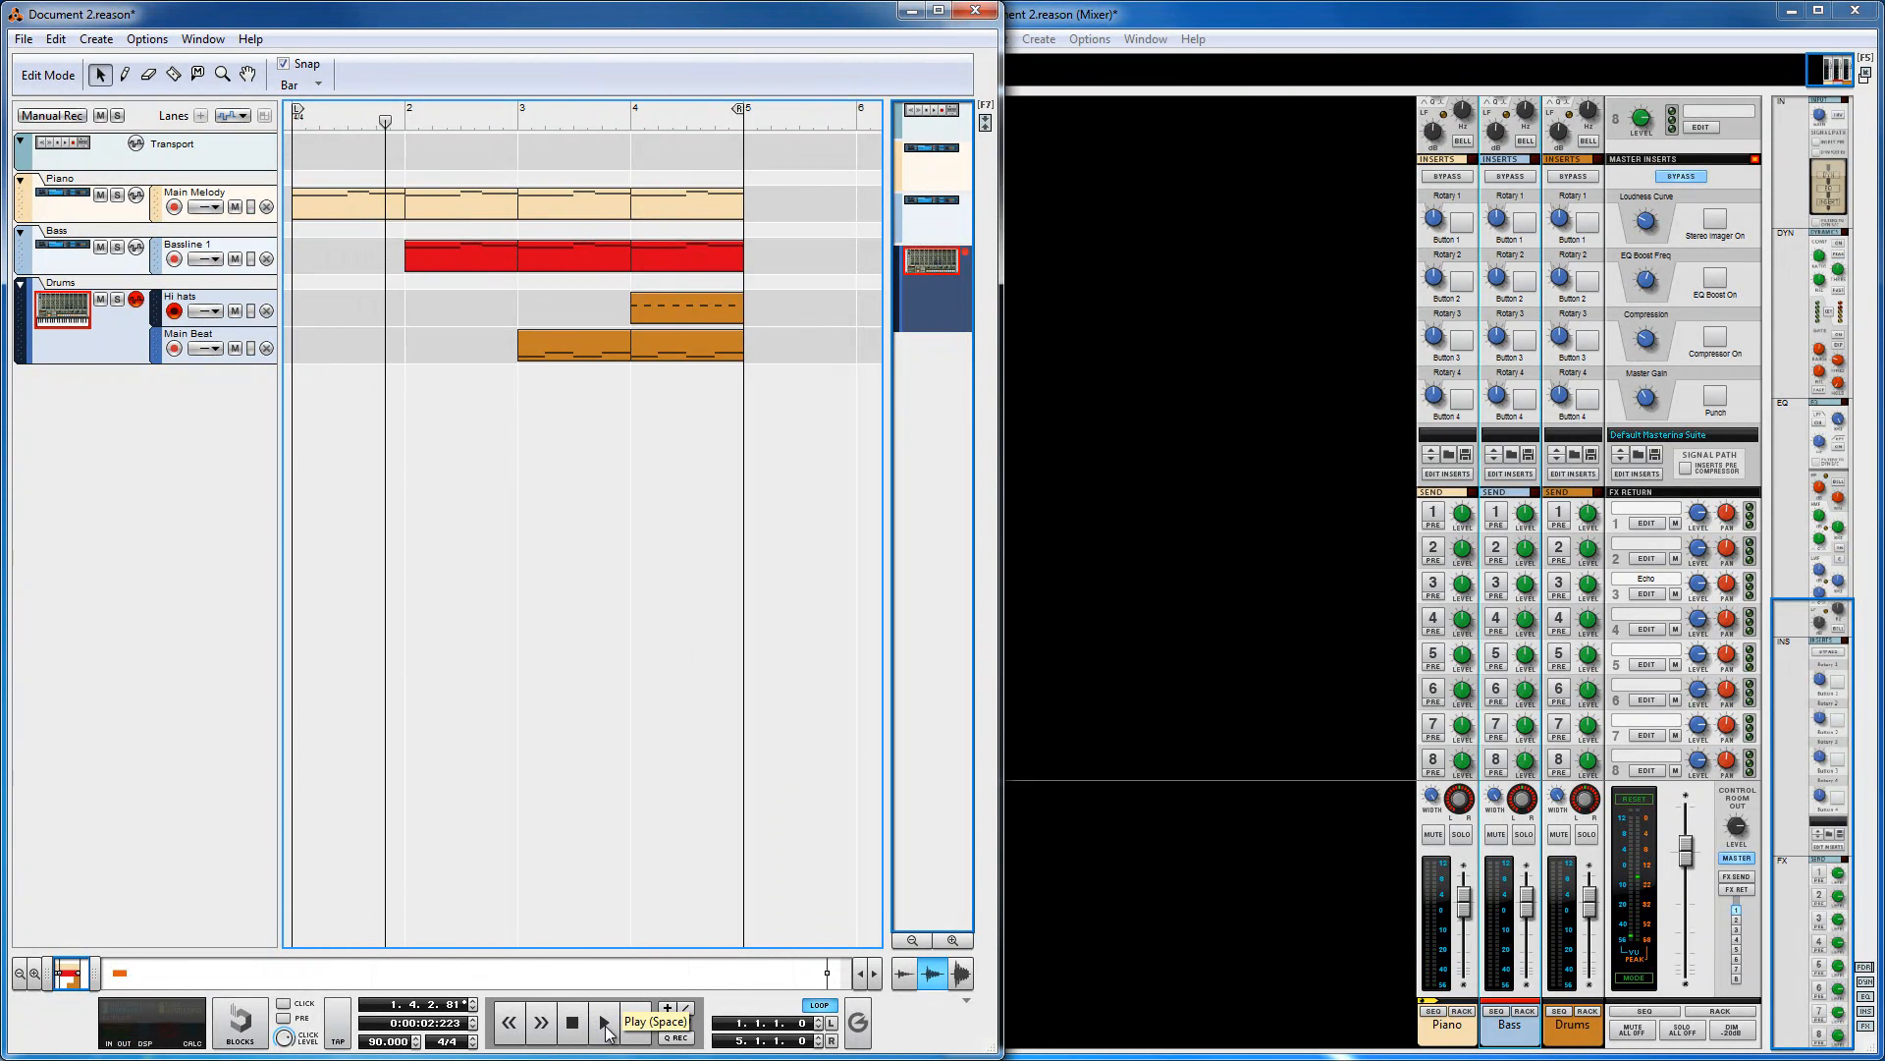
{"action": "left_click", "coordinate": [1337, 873]}
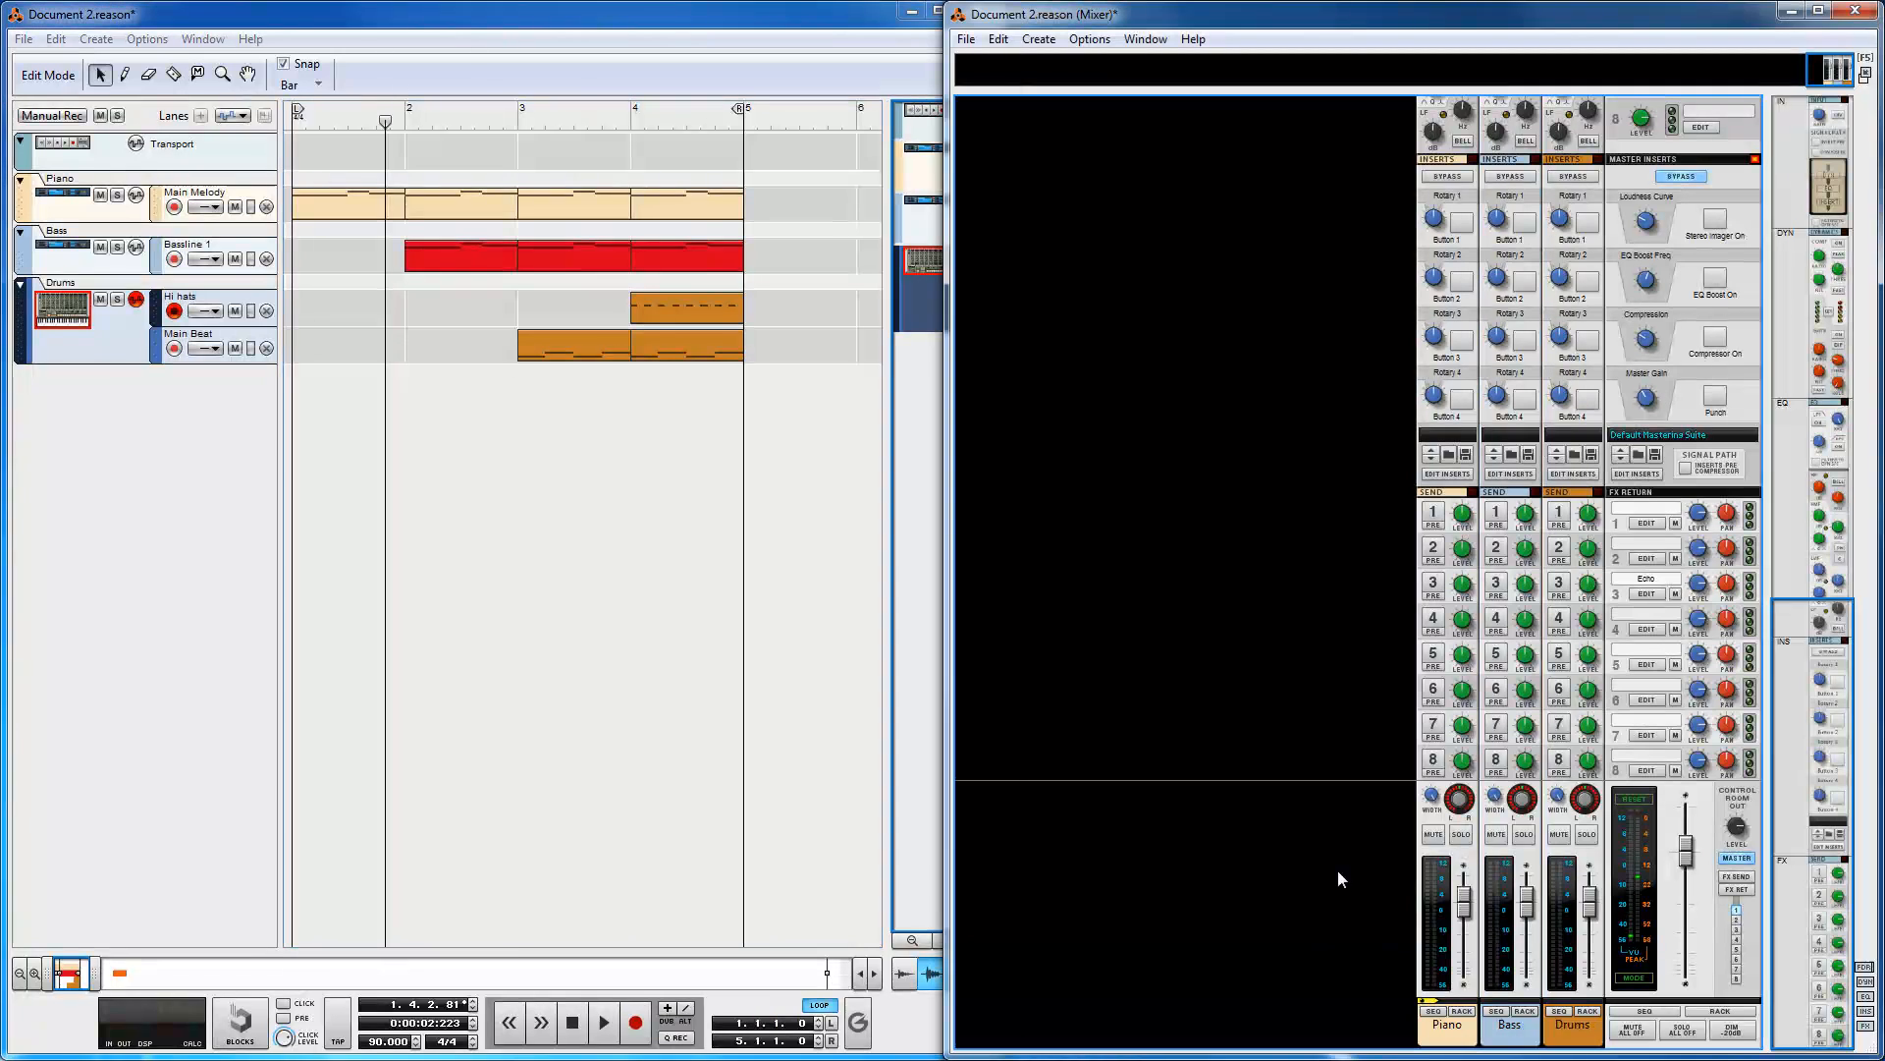
{"action": "left_click", "coordinate": [1592, 902]}
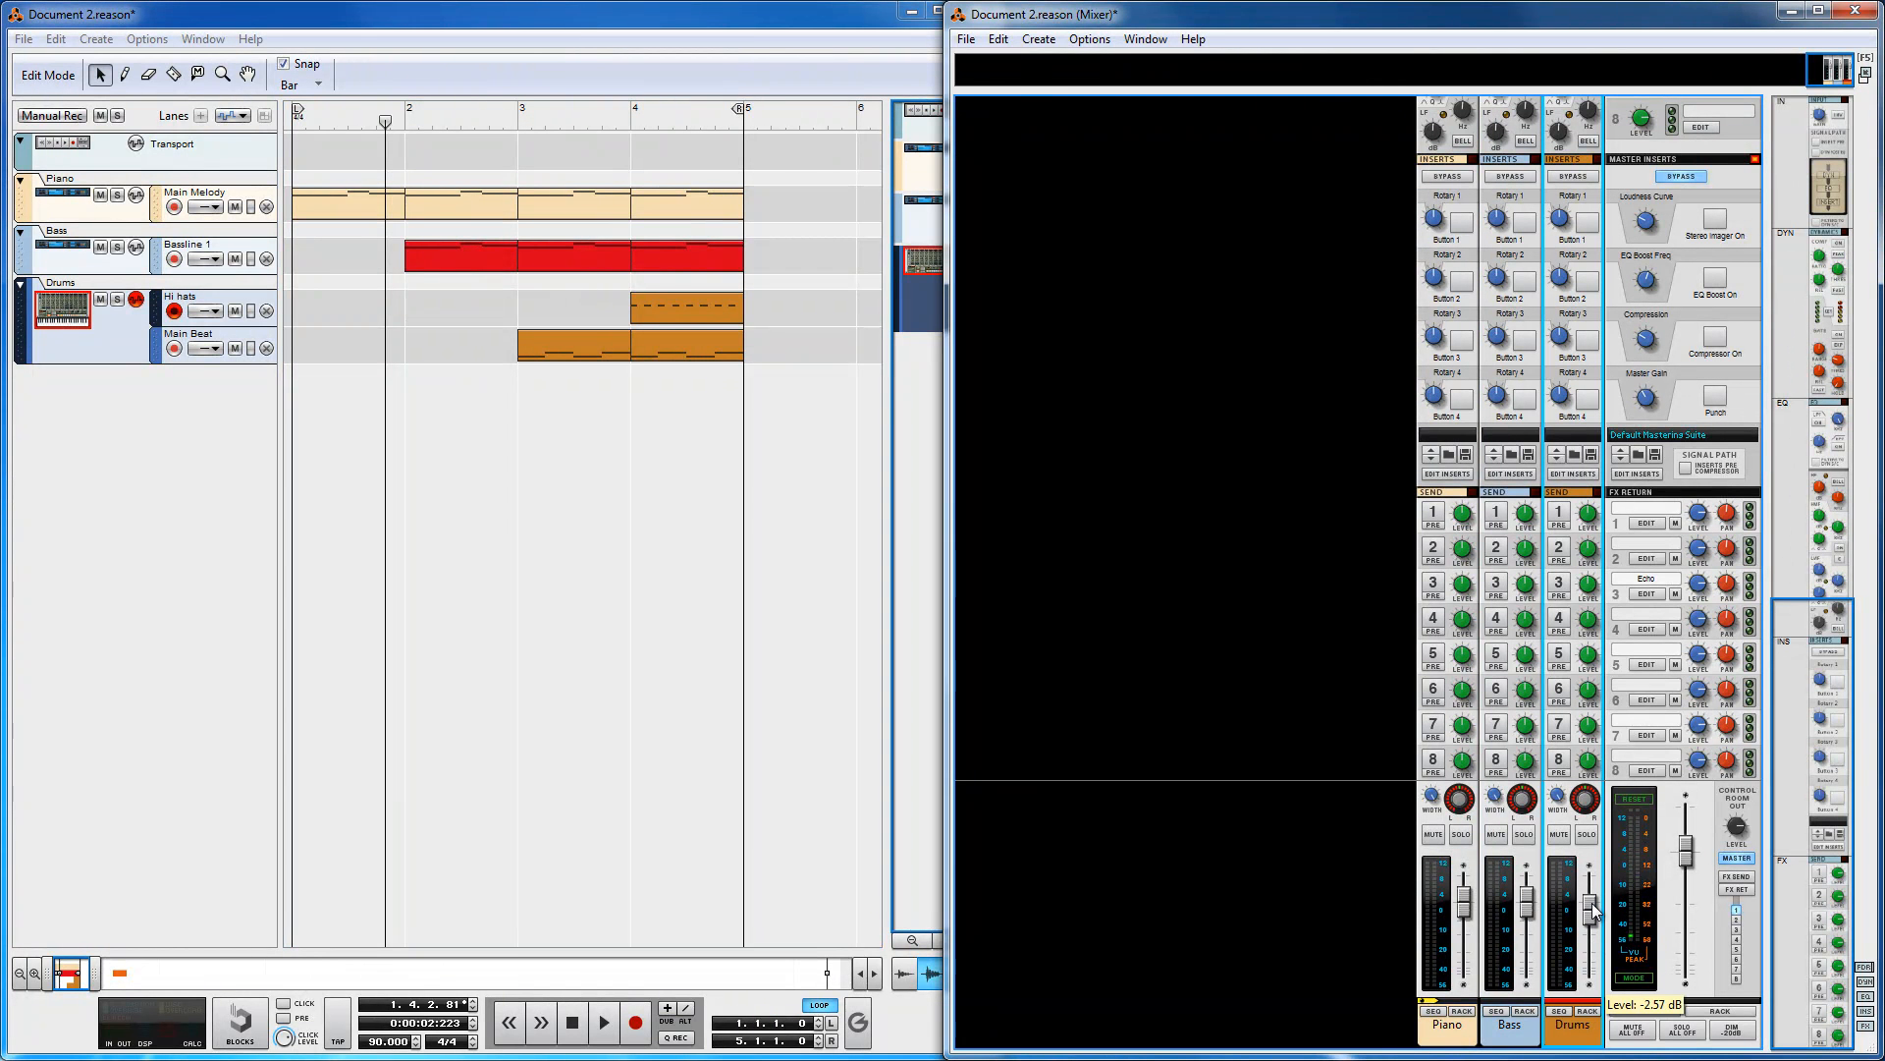
{"action": "left_click", "coordinate": [607, 1024]}
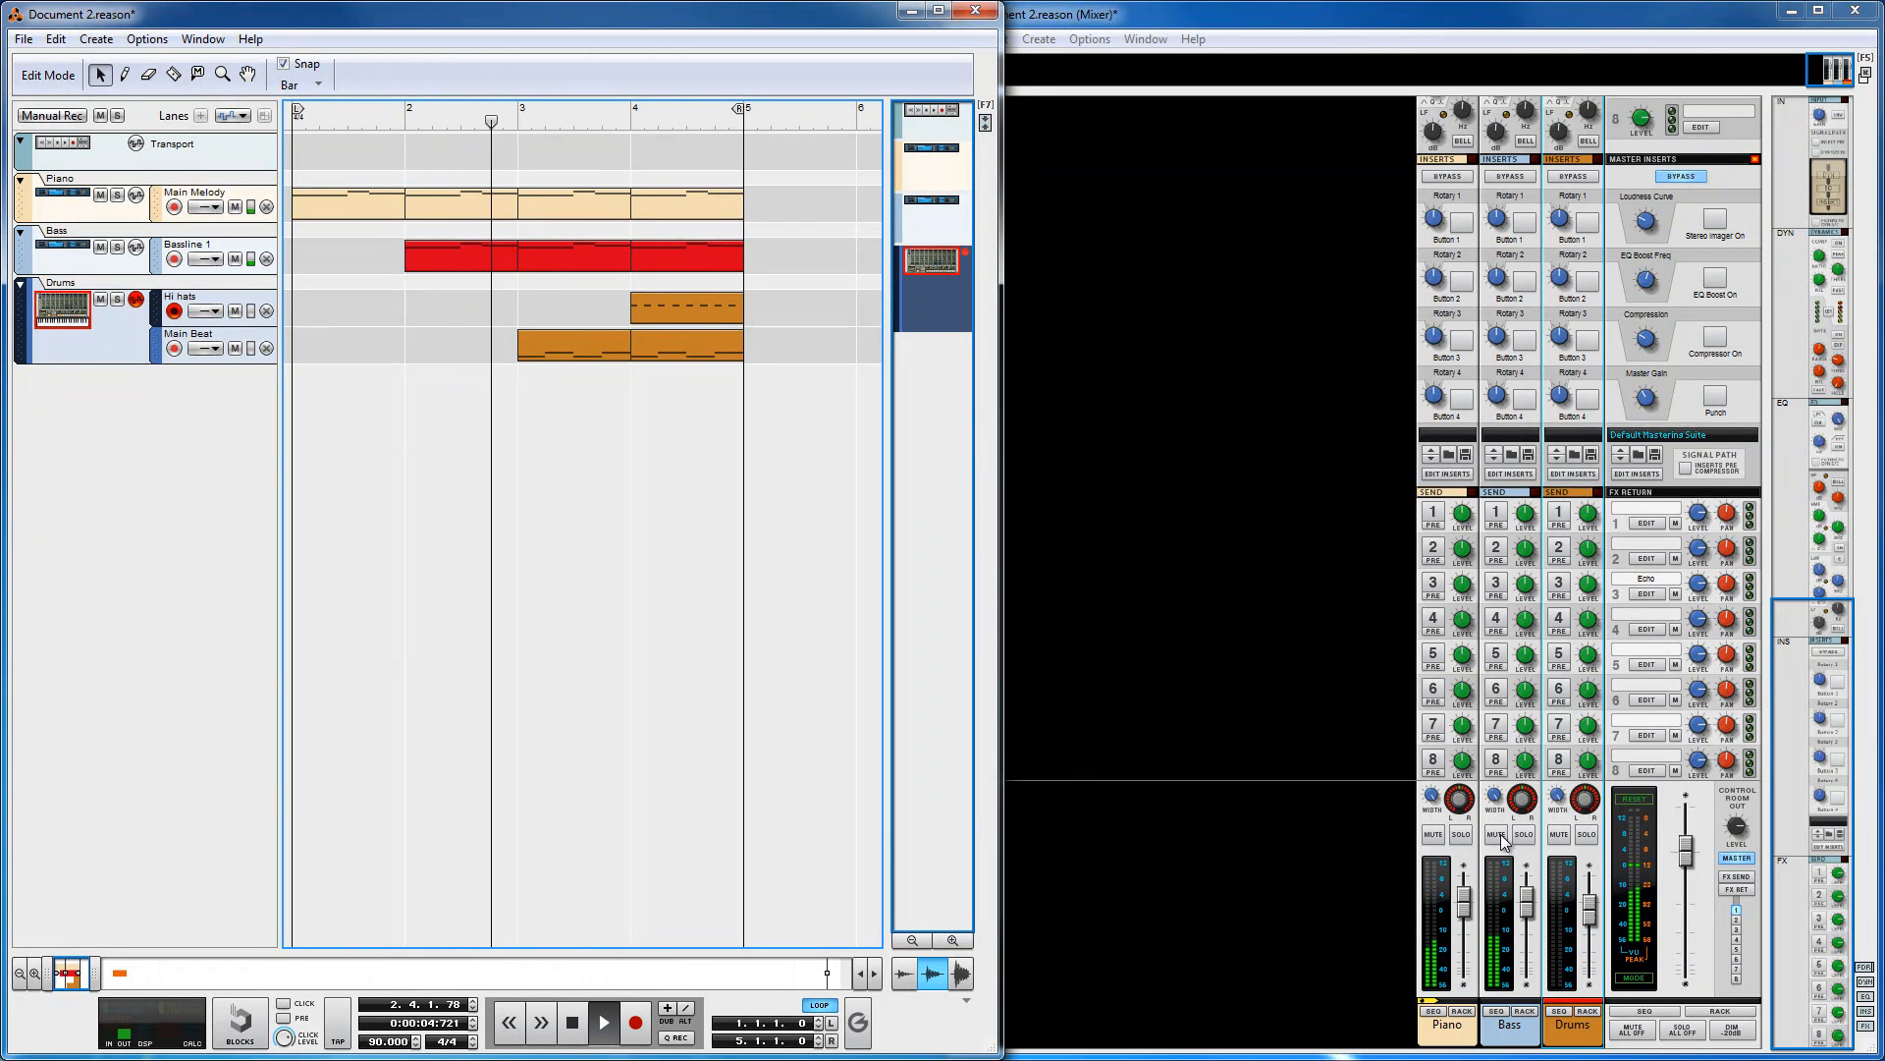
{"action": "left_click", "coordinate": [1349, 934]}
{"action": "left_click", "coordinate": [1594, 928]}
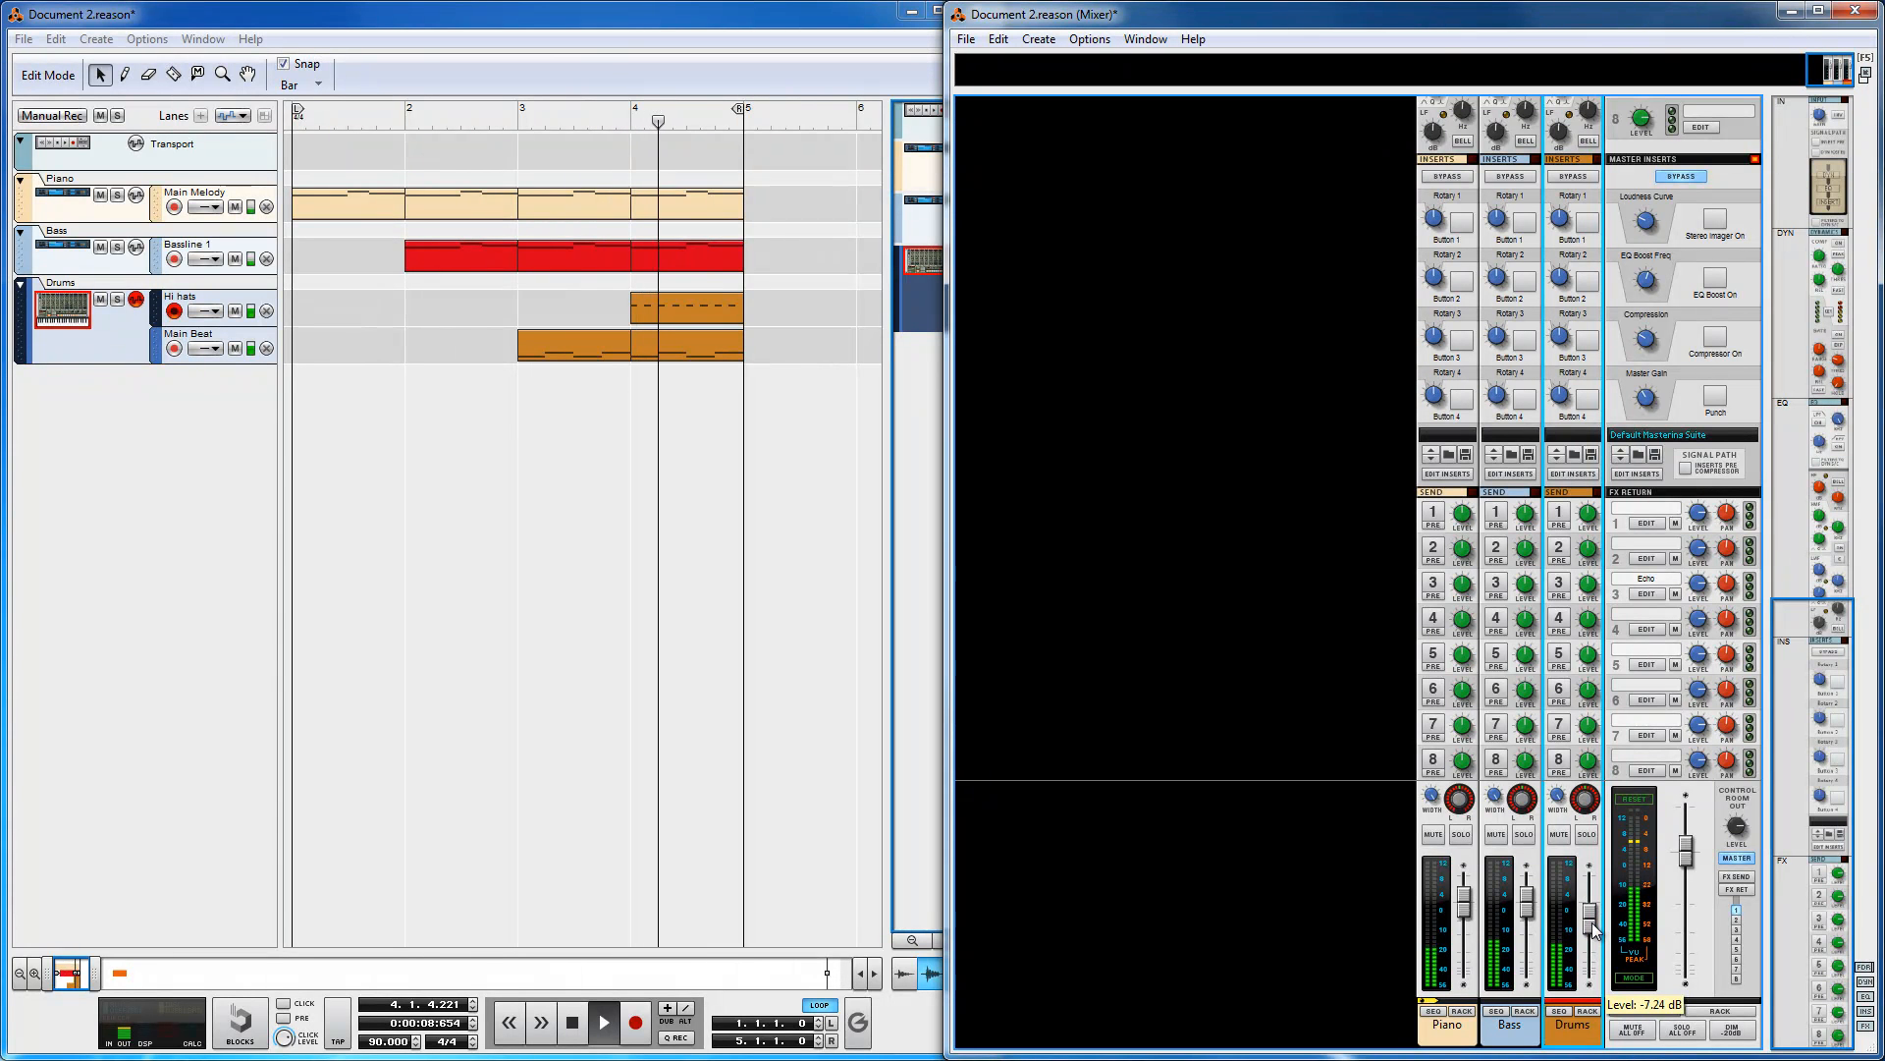
{"action": "left_click_drag", "start_coordinate": [1593, 931], "coordinate": [1592, 929]}
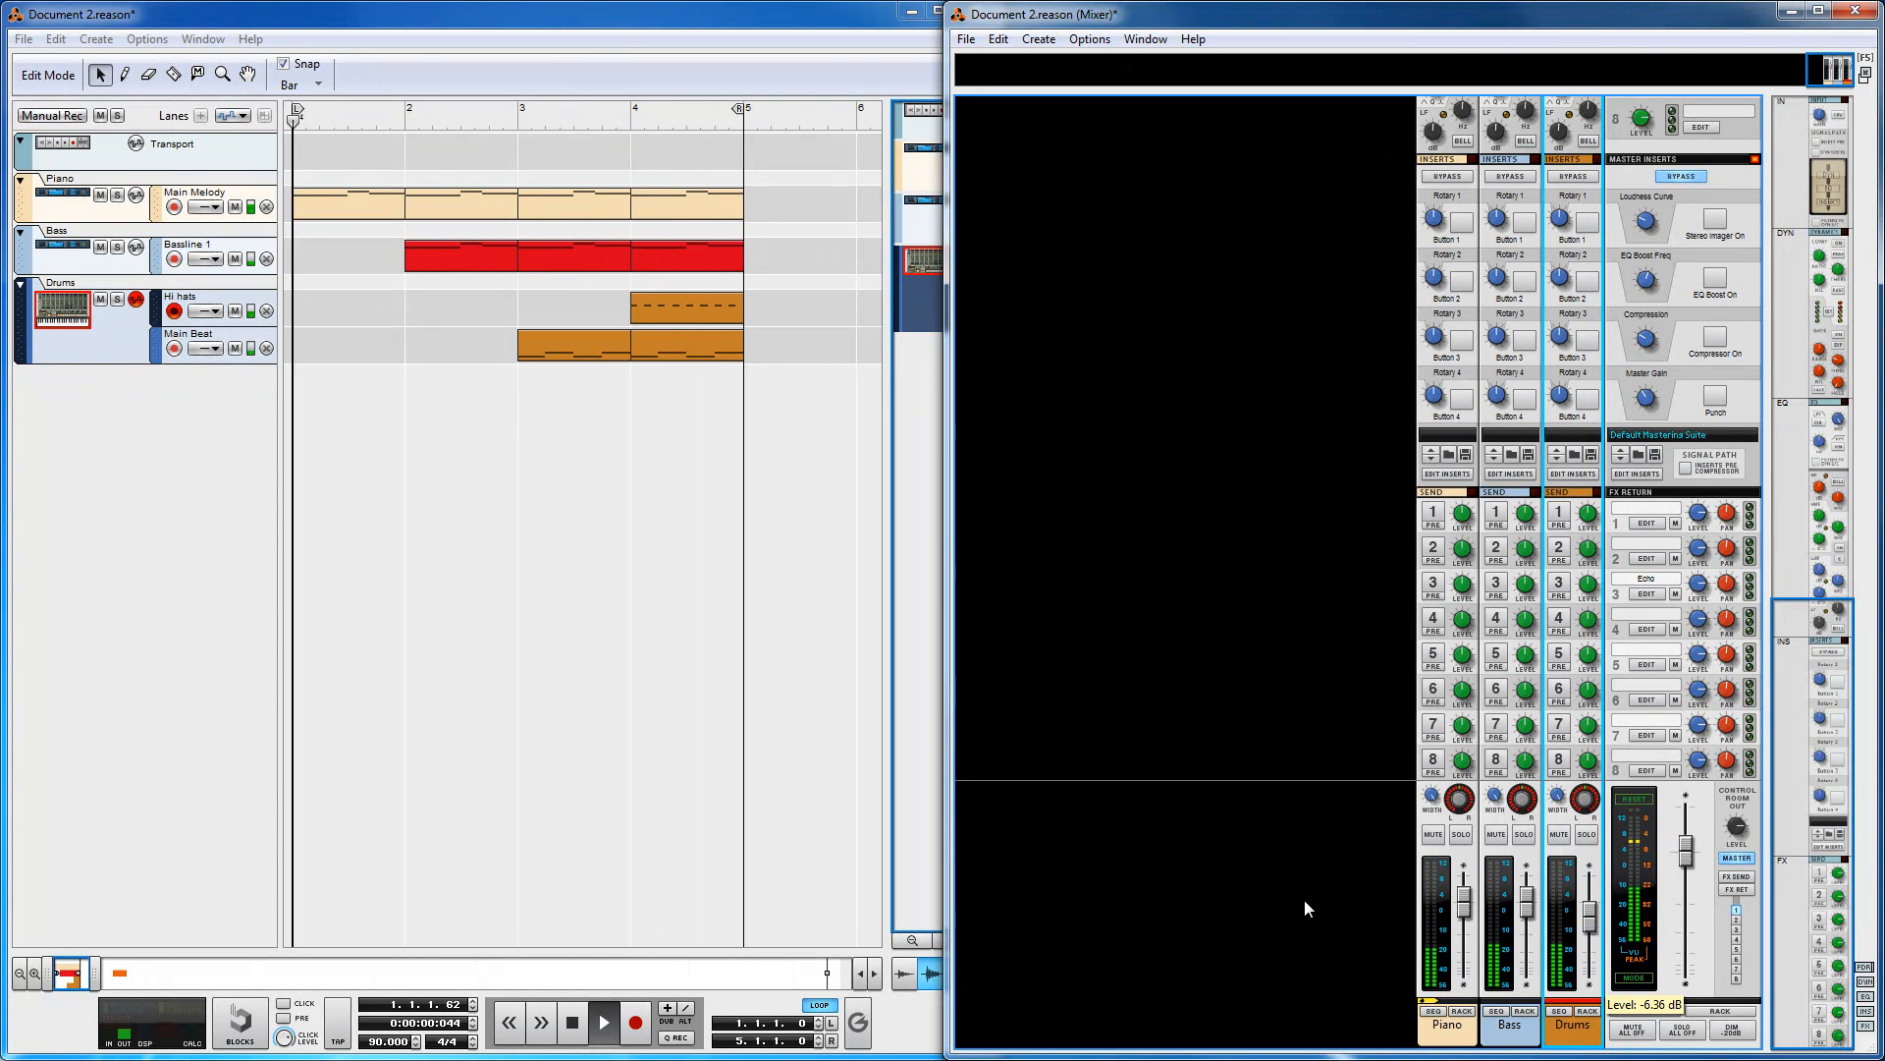
{"action": "left_click", "coordinate": [860, 1020]}
{"action": "left_click", "coordinate": [1308, 891]}
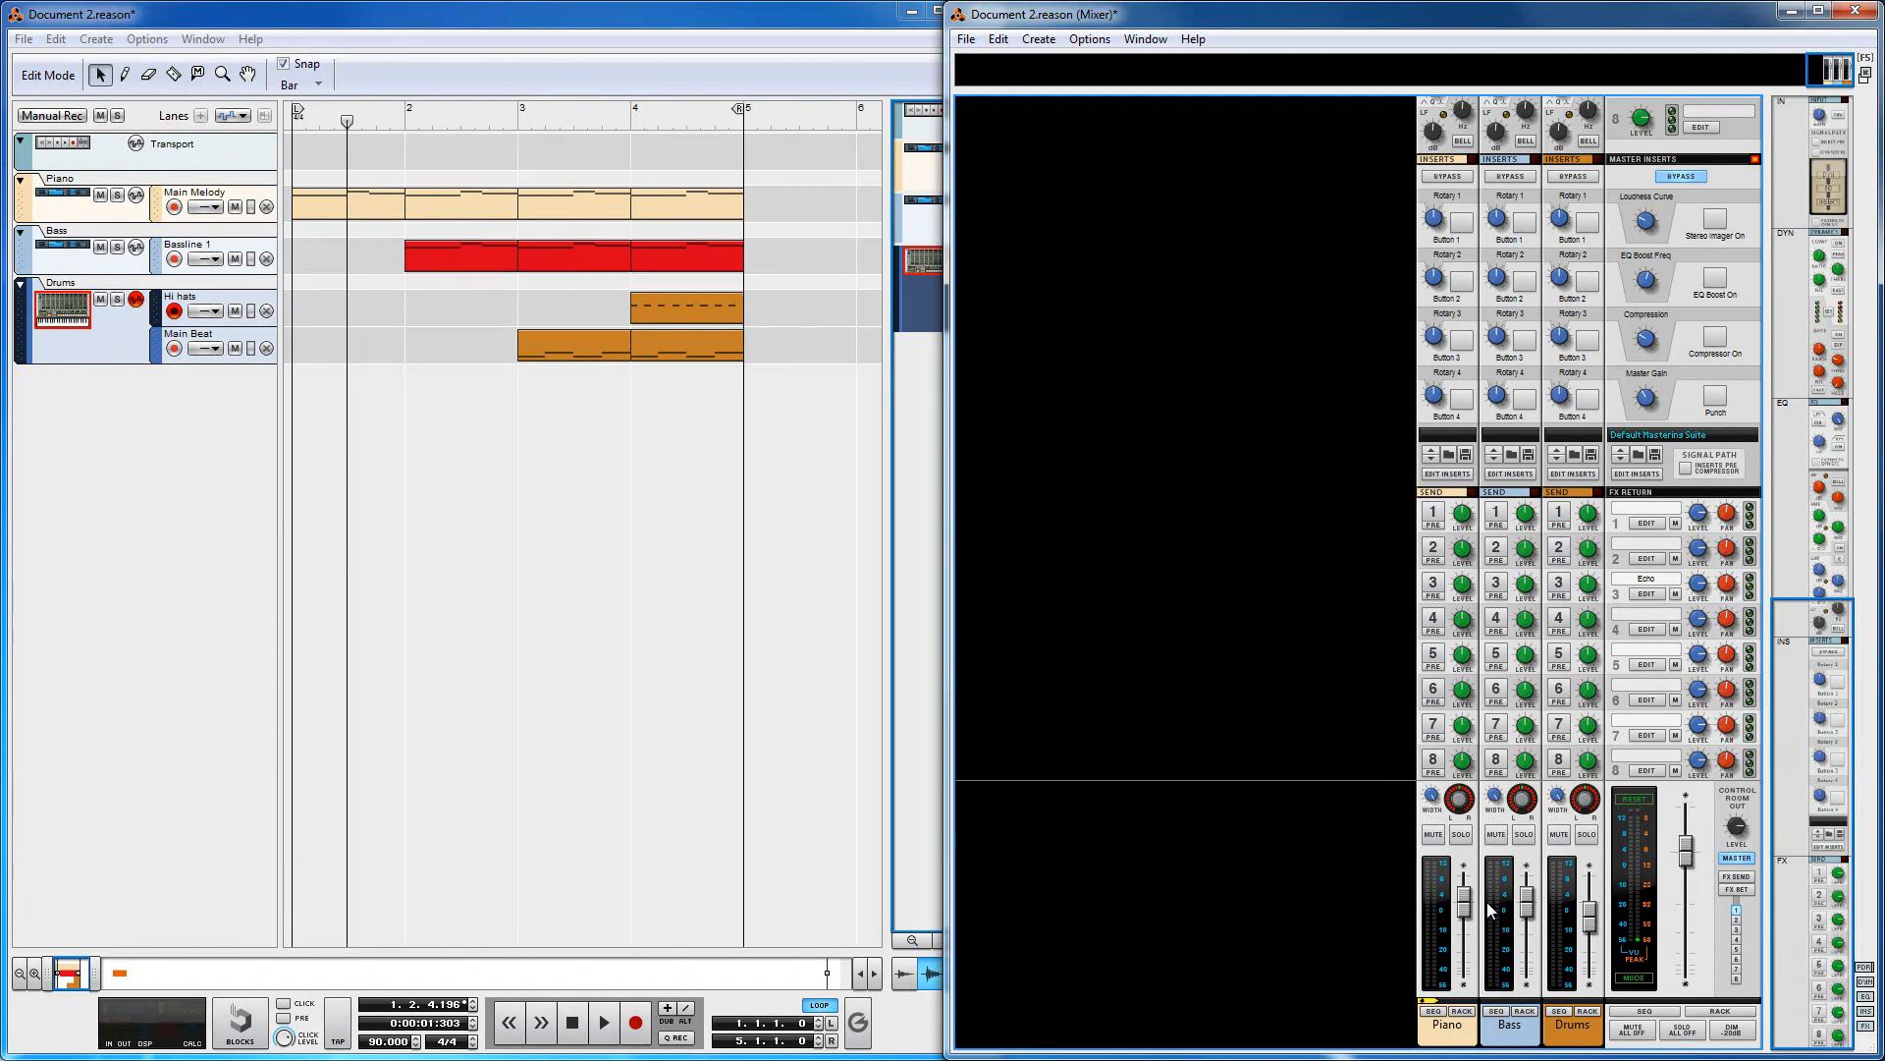
{"action": "left_click", "coordinate": [1591, 919]}
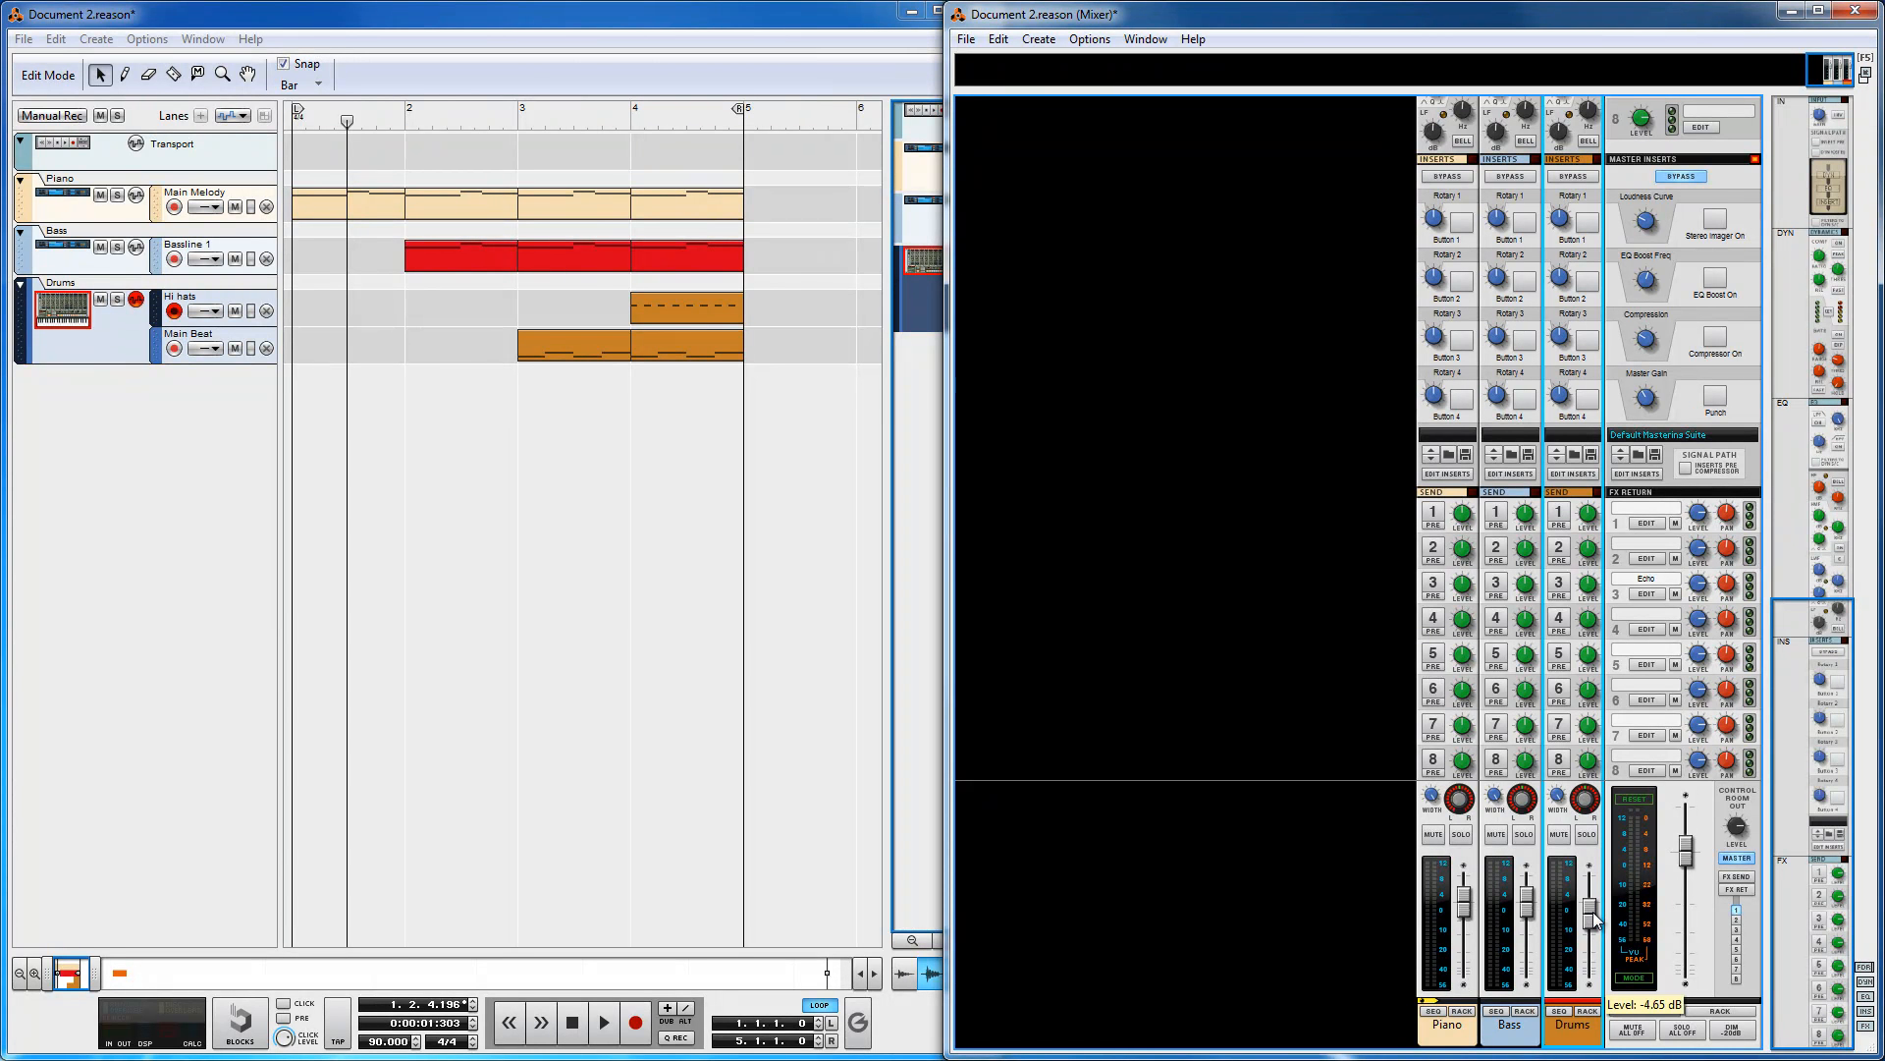
Step: Set the Bass channel level to -0.68 dB and adjust the Piano channel fader
{"action": "left_click", "coordinate": [1532, 913]}
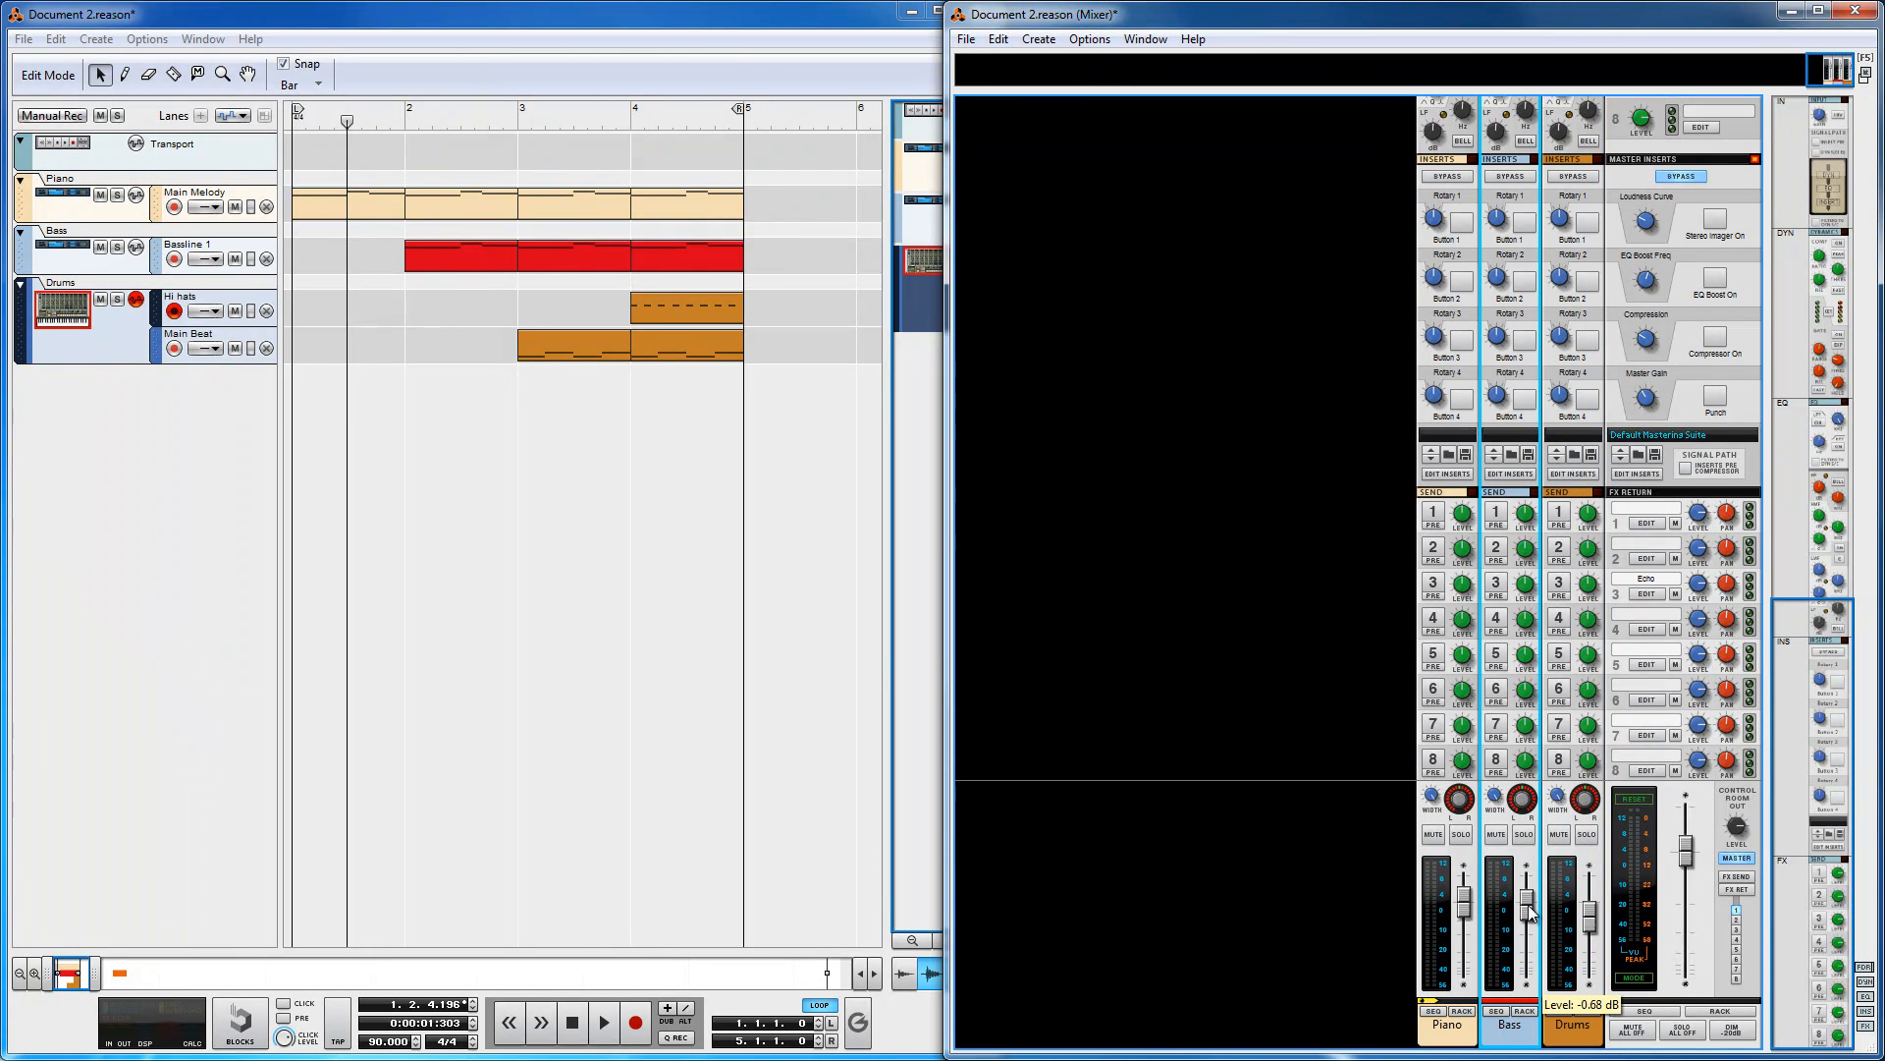
{"action": "left_click", "coordinate": [1473, 914]}
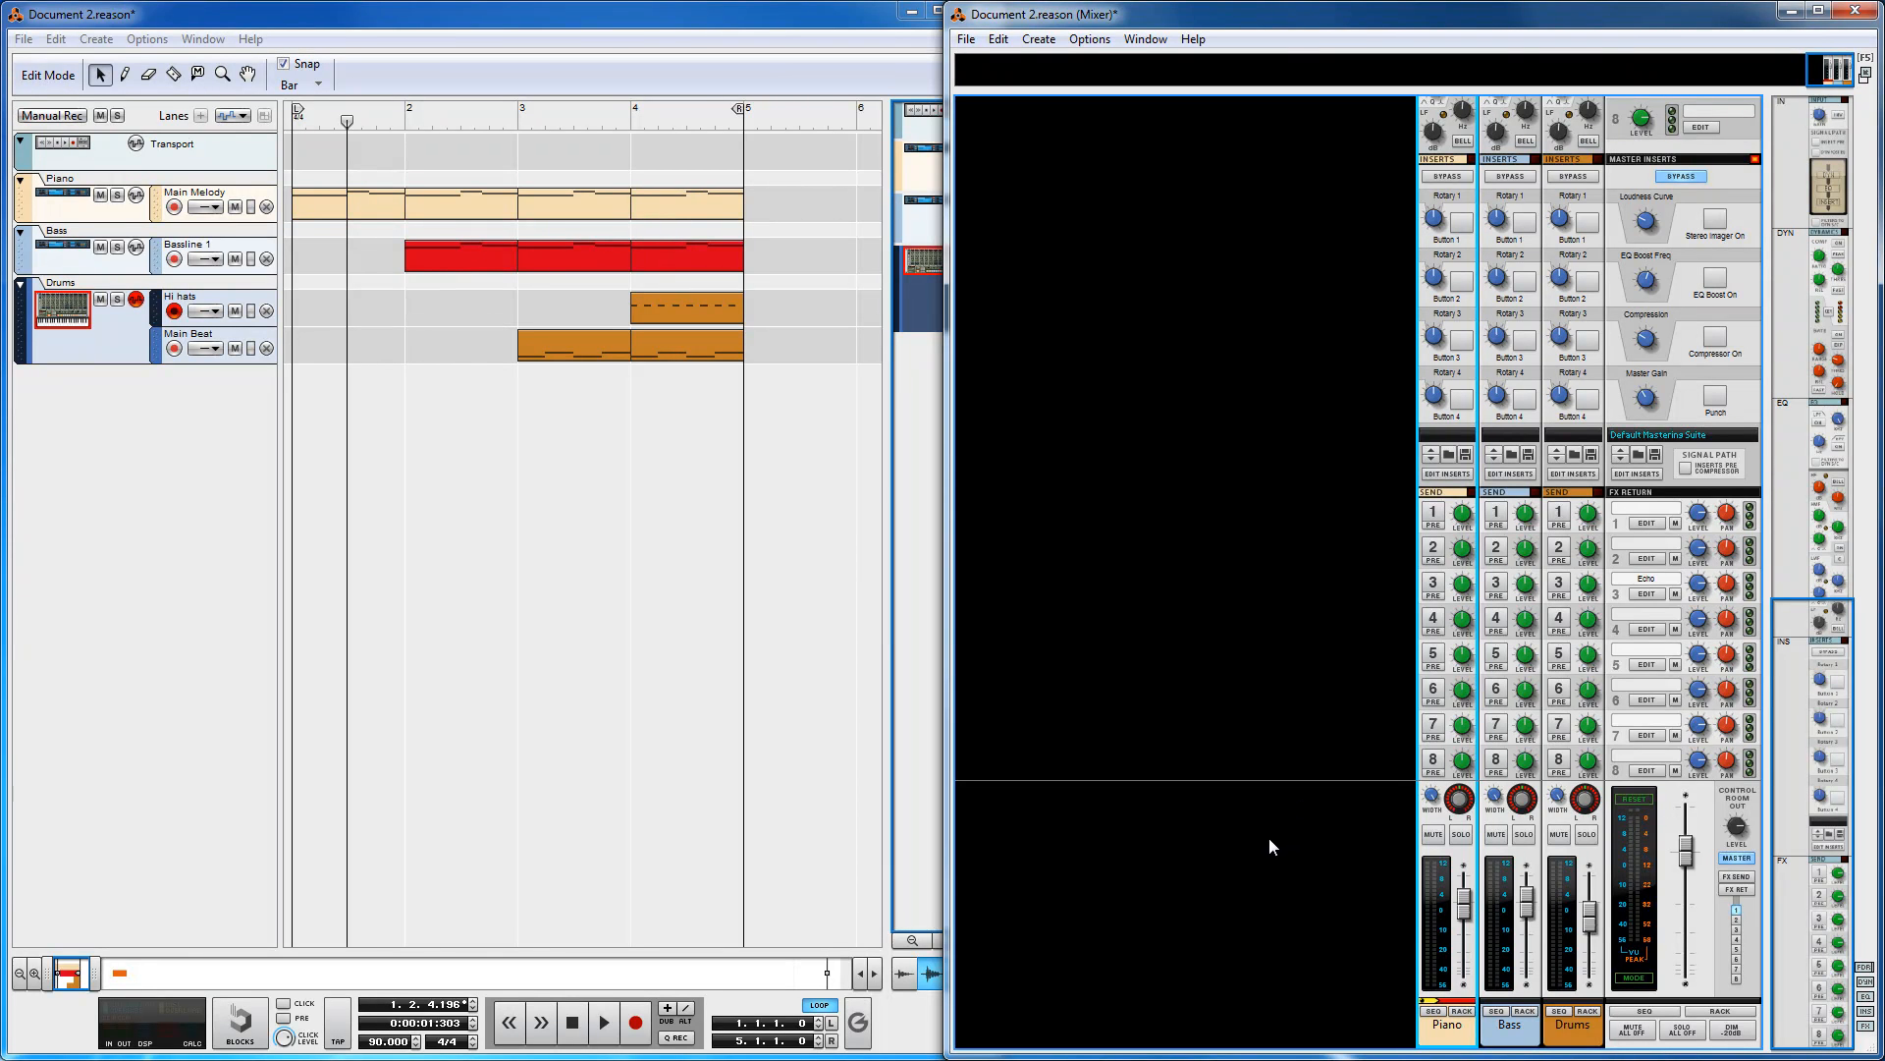
Step: Nudge the Drums channel fader up slightly and stop playback
{"action": "left_click_drag", "start_coordinate": [1592, 933], "coordinate": [1597, 911]}
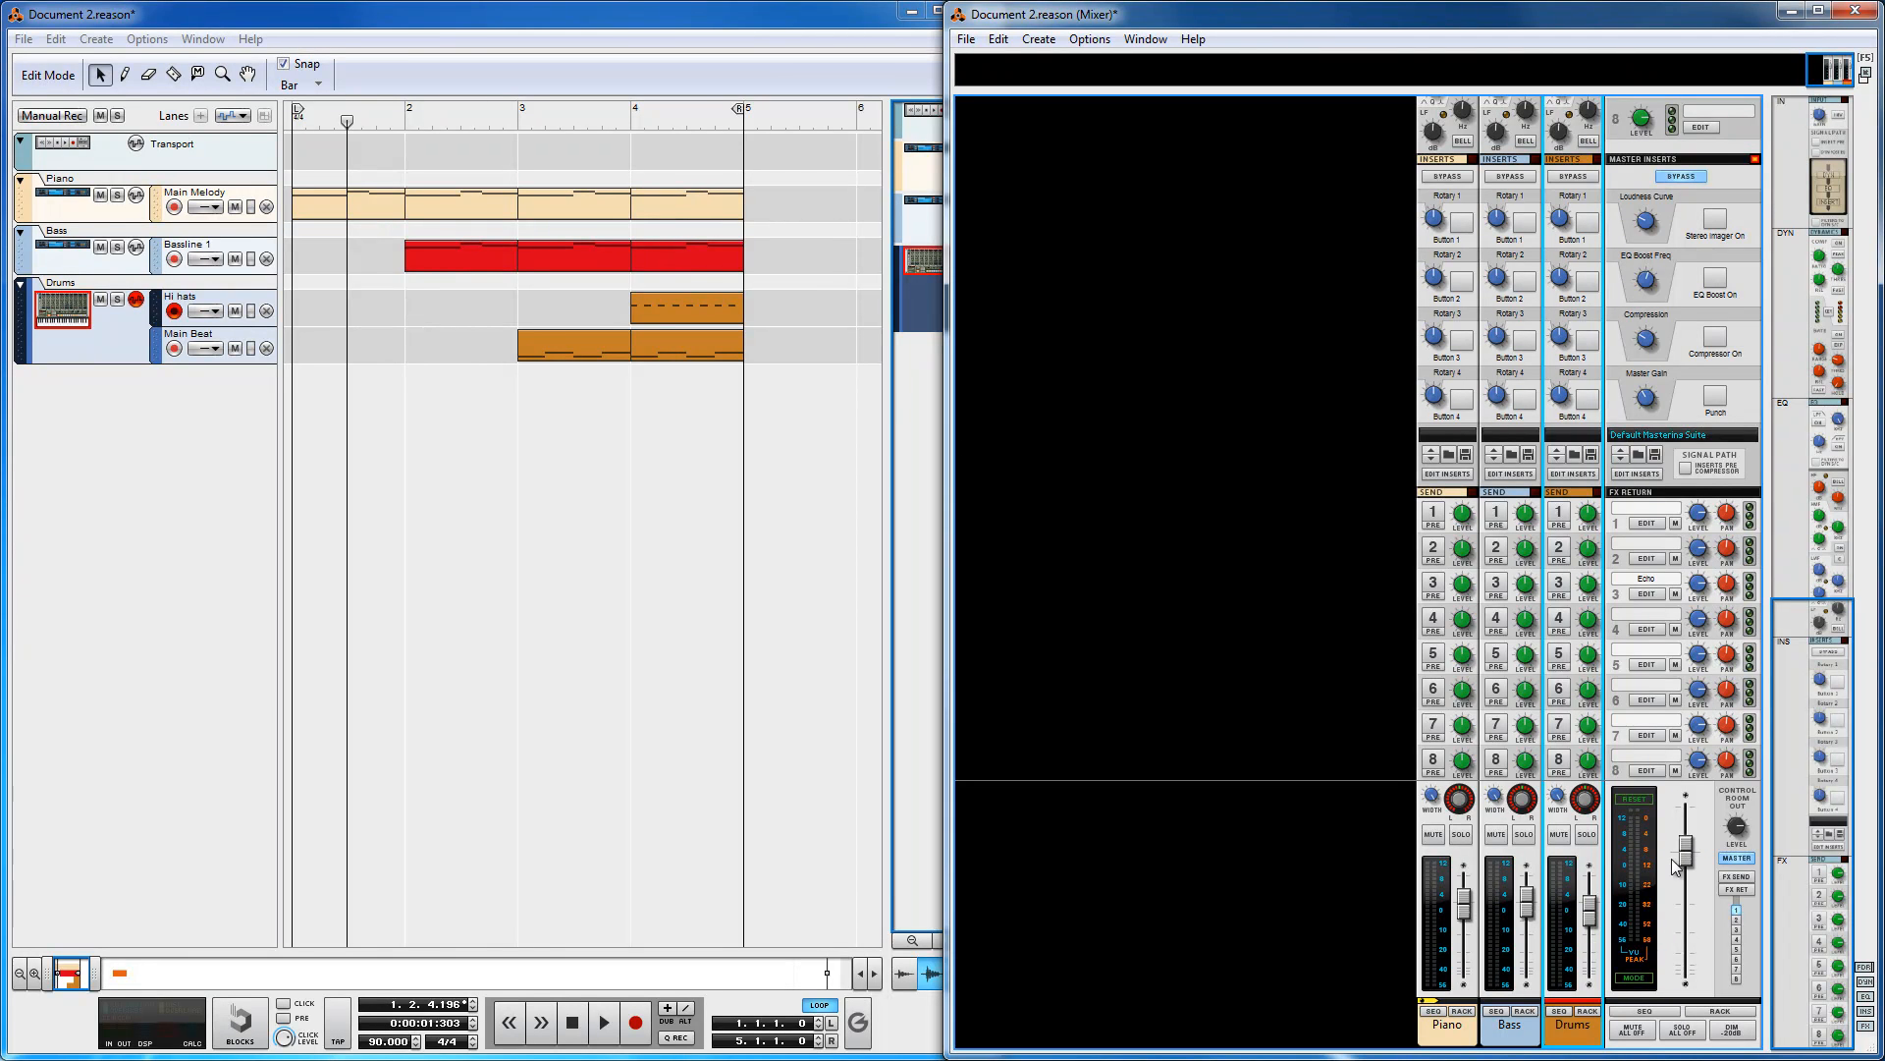
{"action": "left_click", "coordinate": [824, 872]}
{"action": "left_click", "coordinate": [571, 1030]}
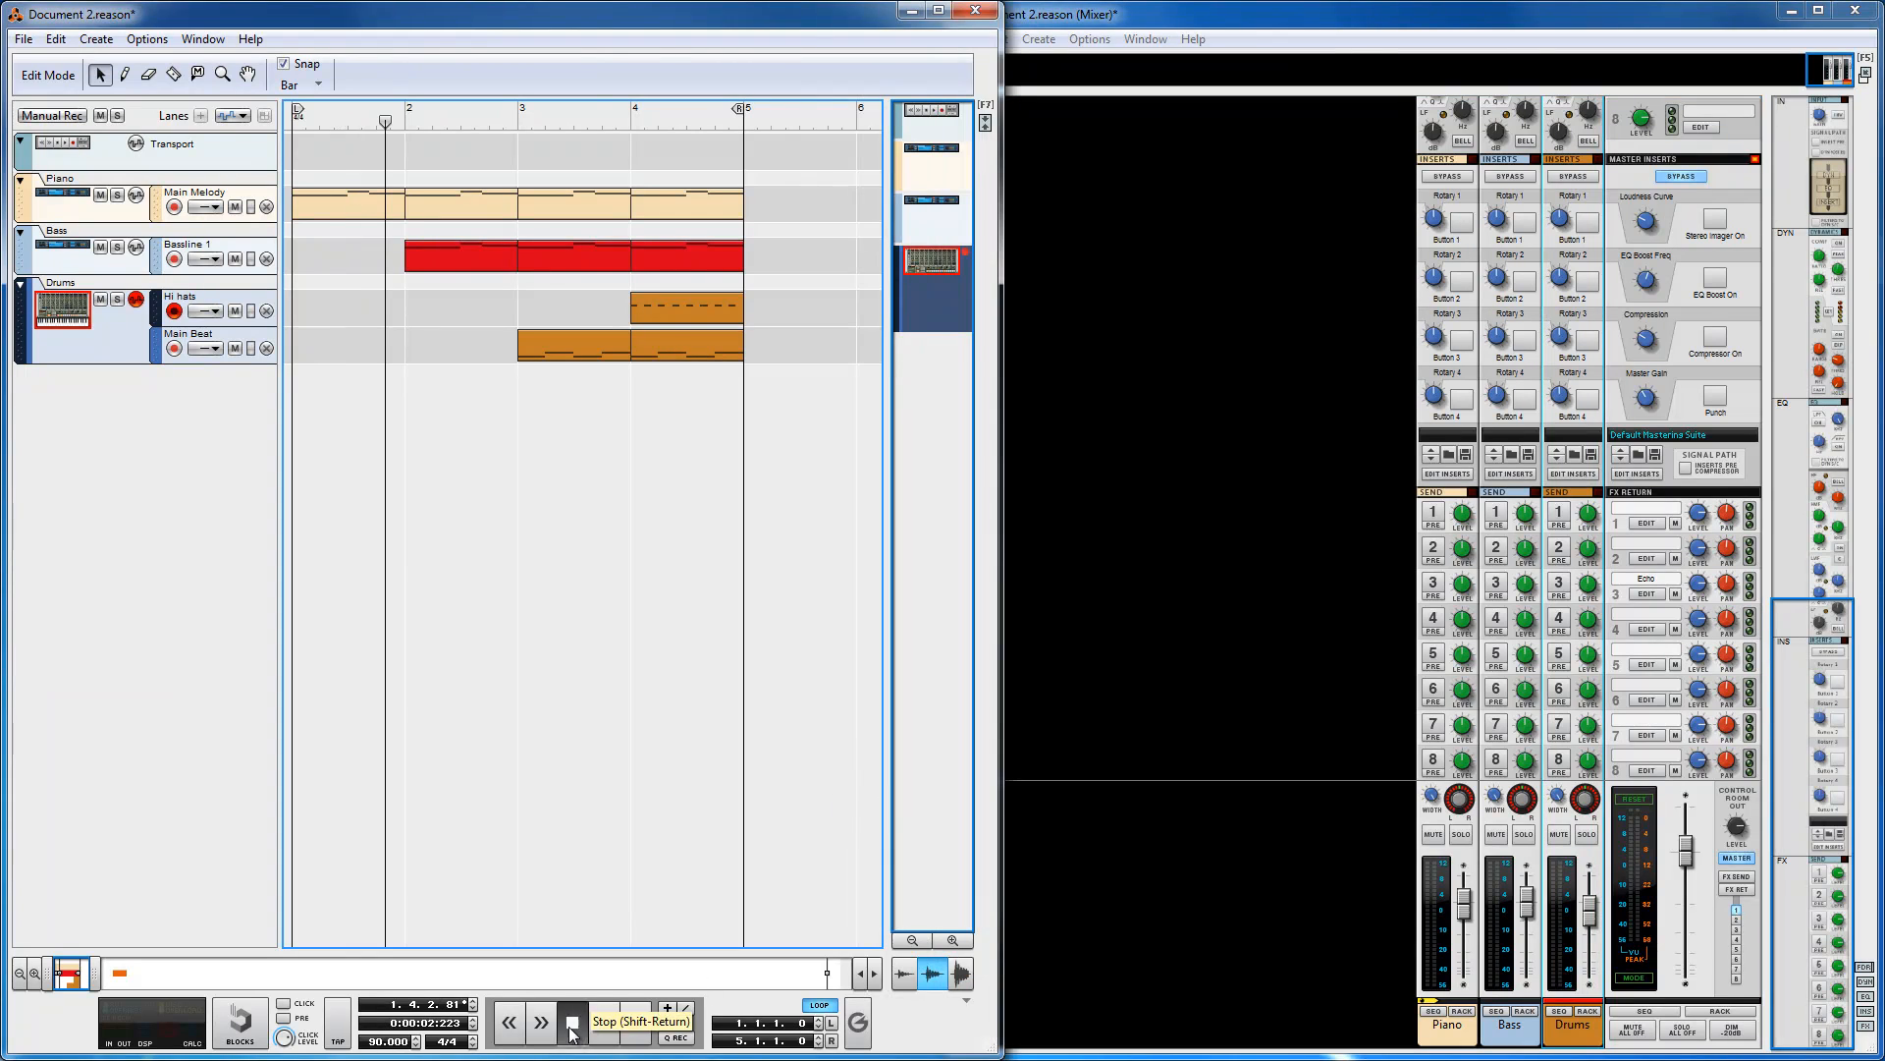
Step: Select the Piano and Drums channel strips and browse the mixer's upper channel sections
{"action": "left_click", "coordinate": [1112, 643]}
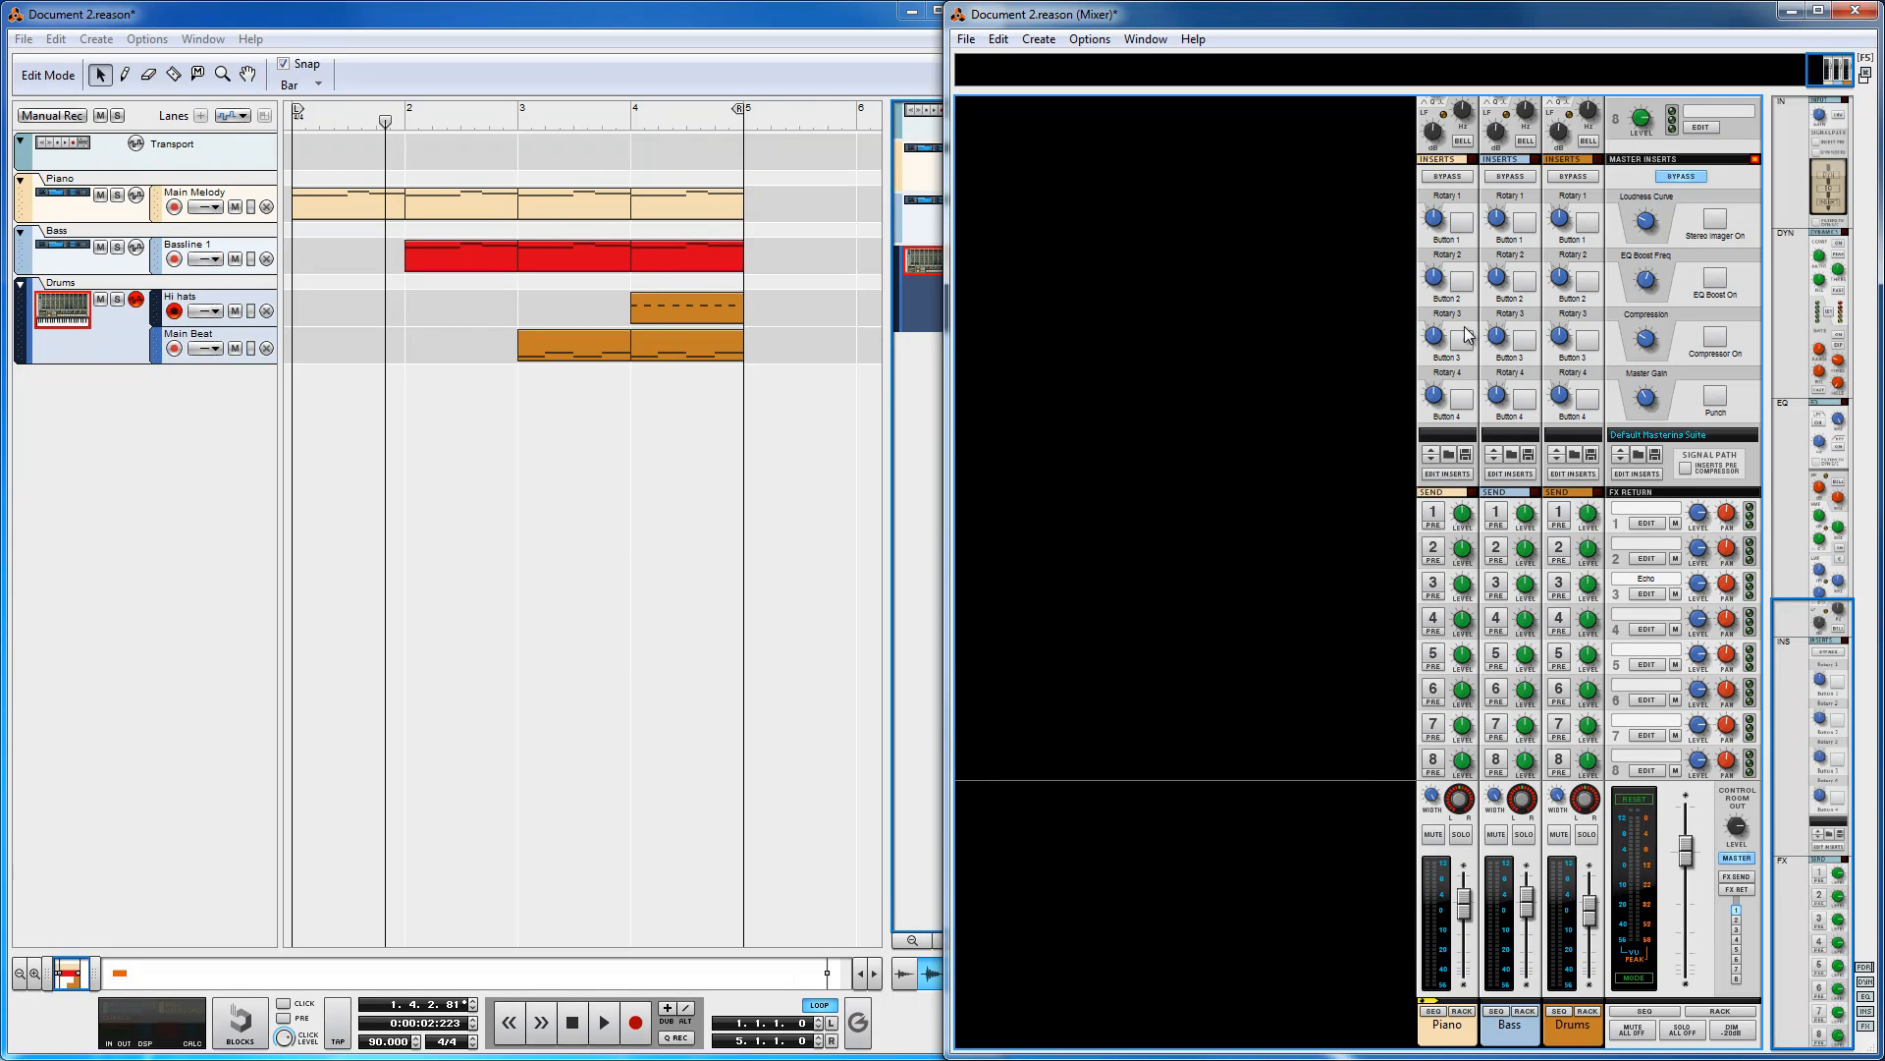
{"action": "left_click", "coordinate": [1457, 1033]}
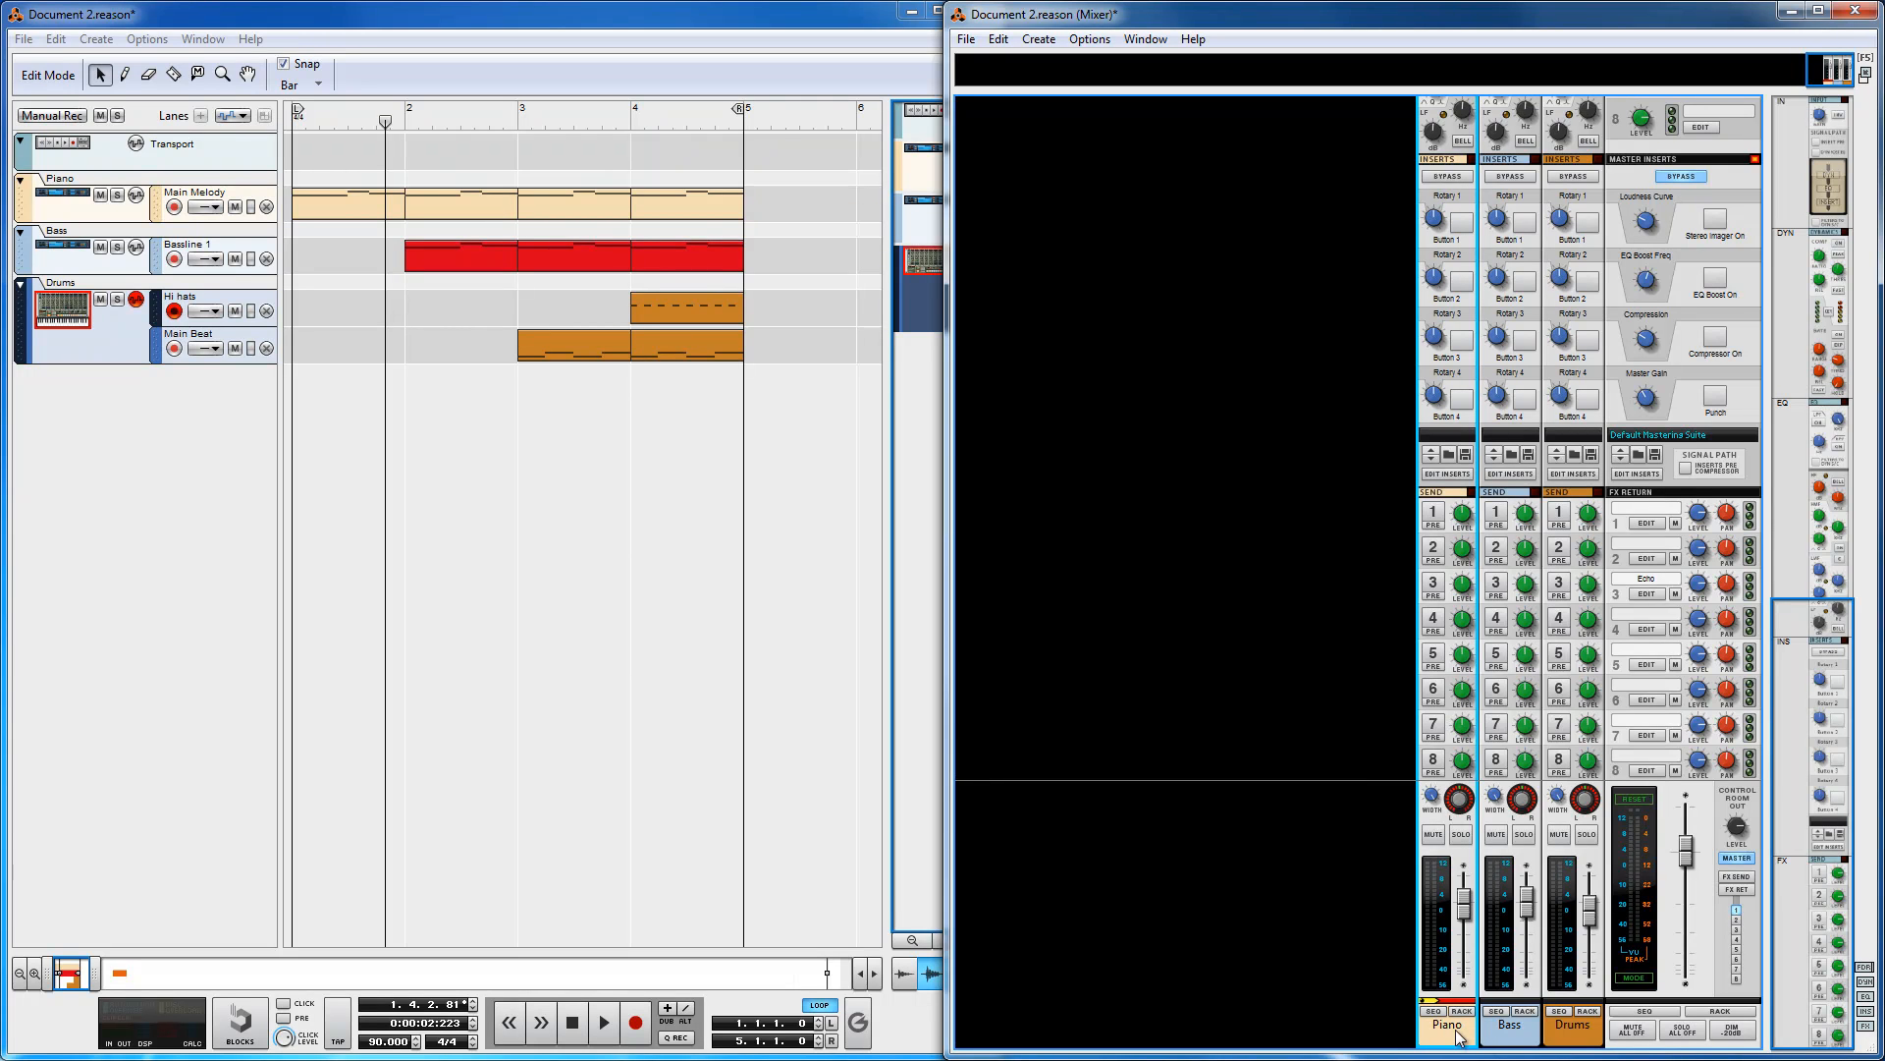
{"action": "left_click", "coordinate": [1583, 1039]}
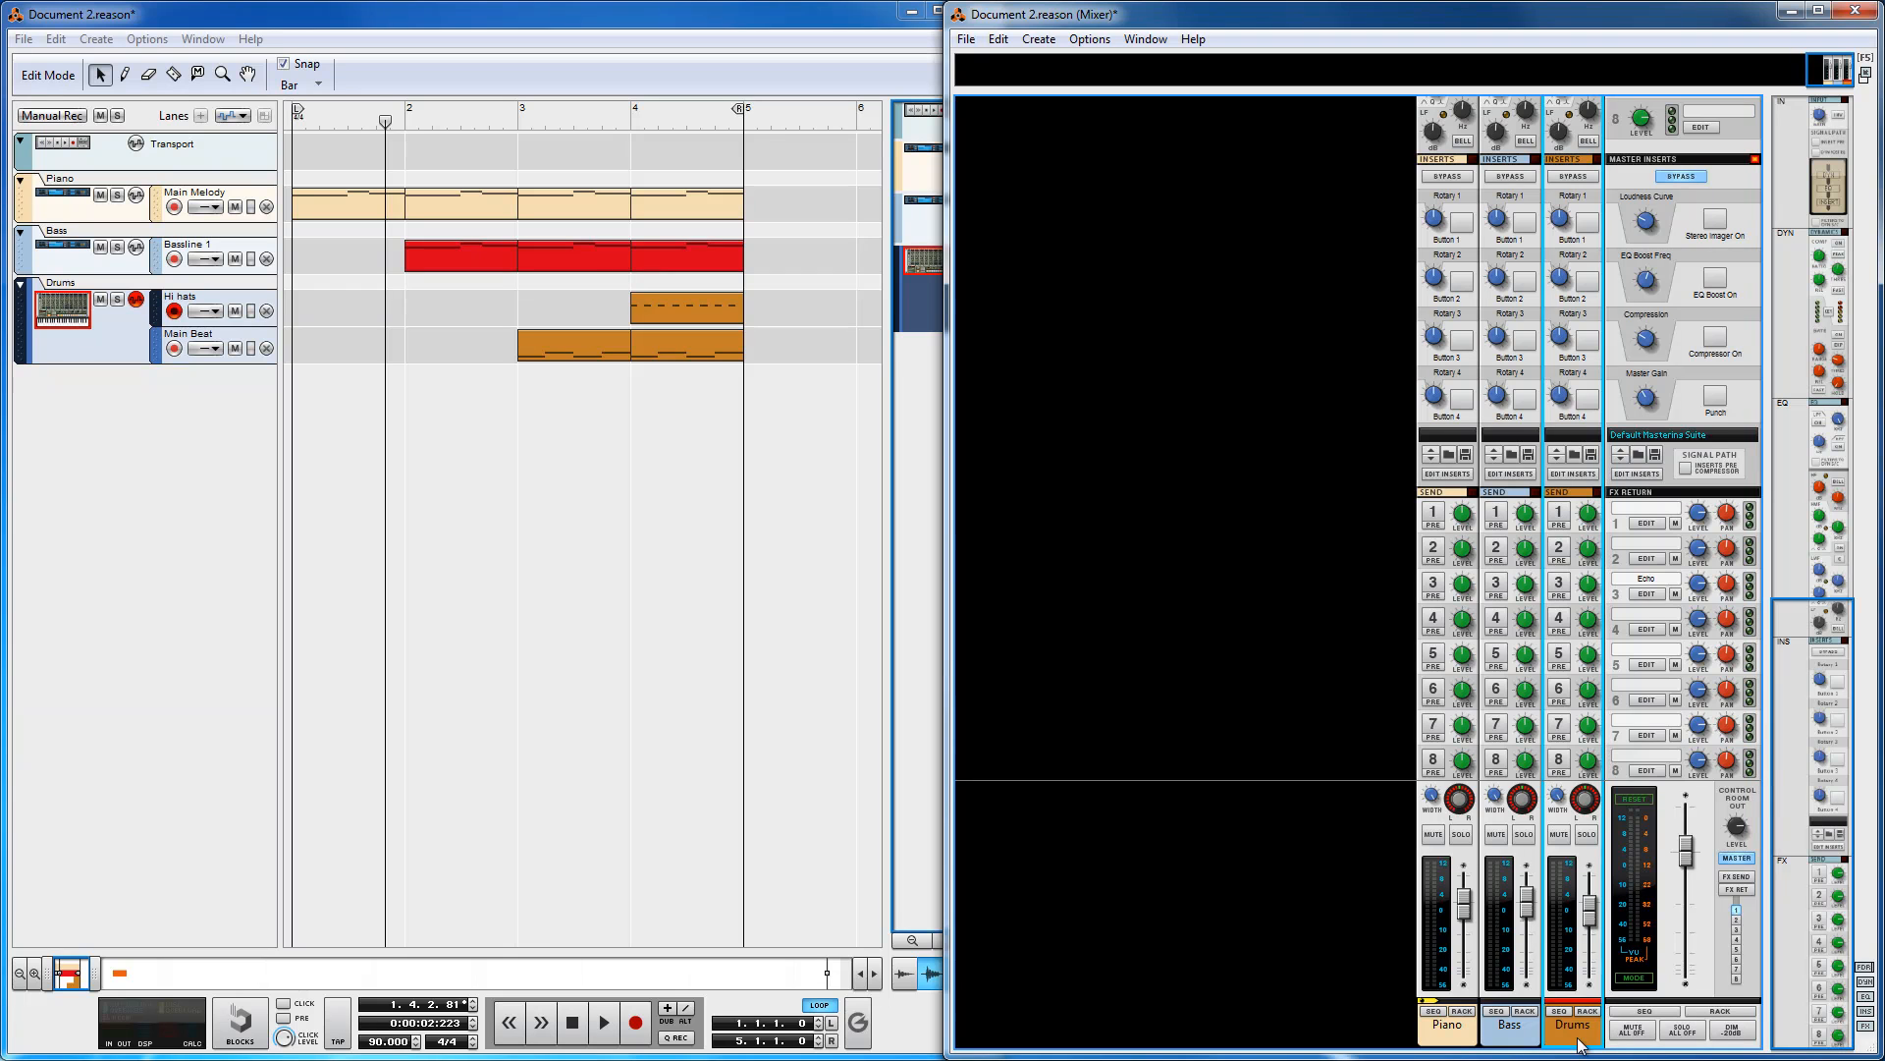
{"action": "left_click_drag", "start_coordinate": [1807, 862], "coordinate": [1807, 329]}
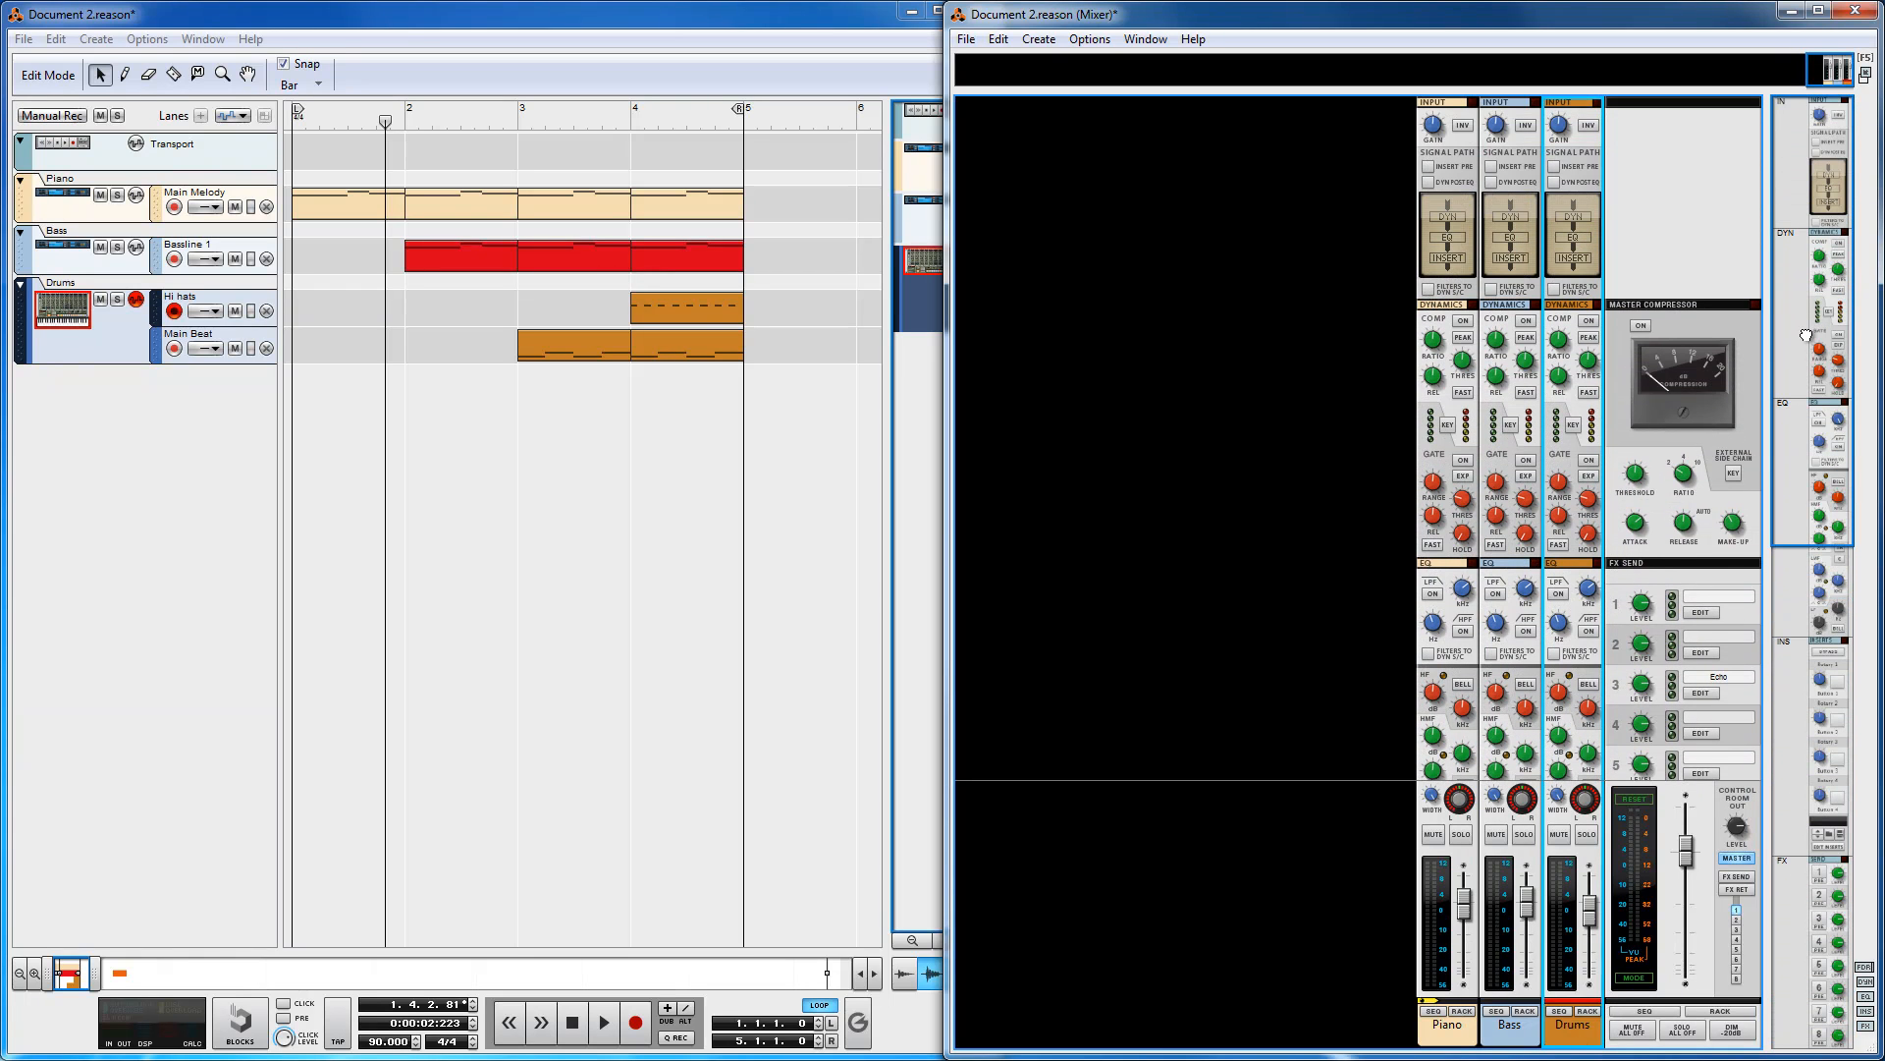
{"action": "scroll", "coordinate": [1805, 183], "scroll_direction": "down", "scroll_amount": 10}
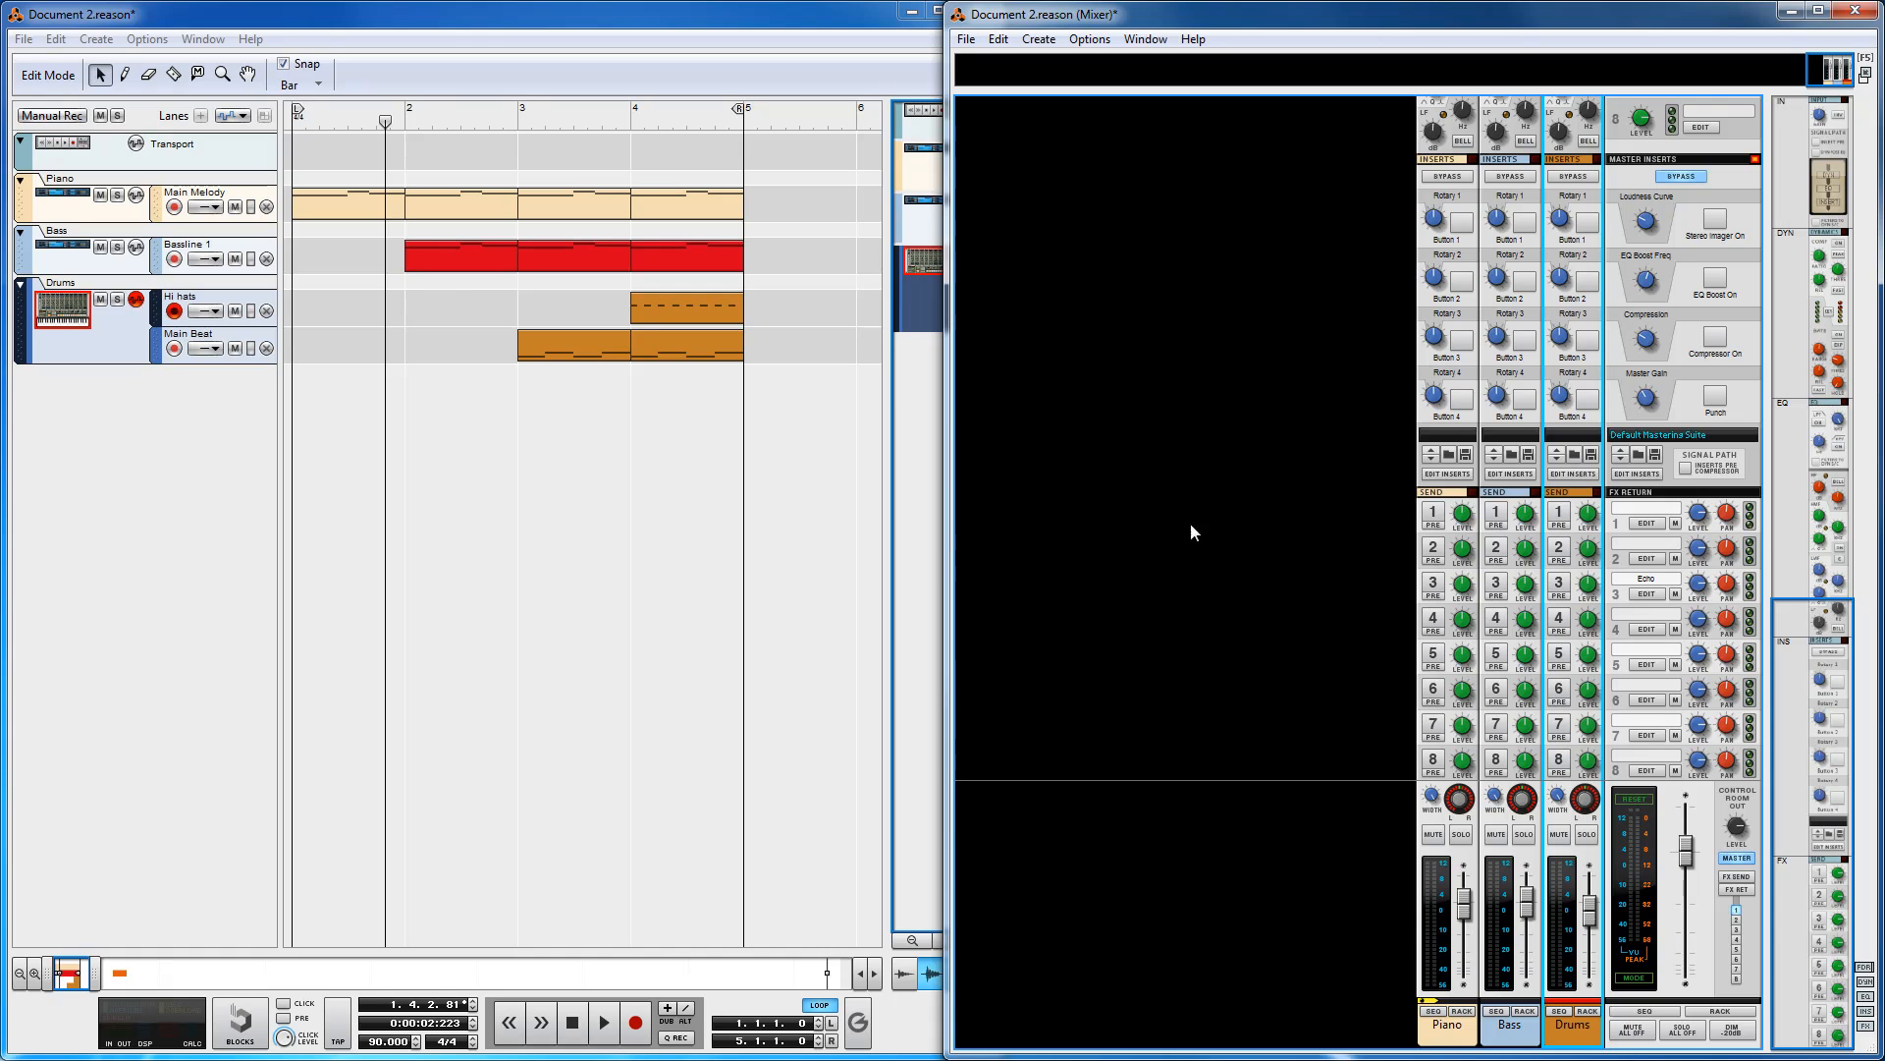
Step: Resize, maximize and restore the Mixer window, then snap it back to the right half of the screen
{"action": "left_click_drag", "start_coordinate": [954, 530], "coordinate": [1543, 530]}
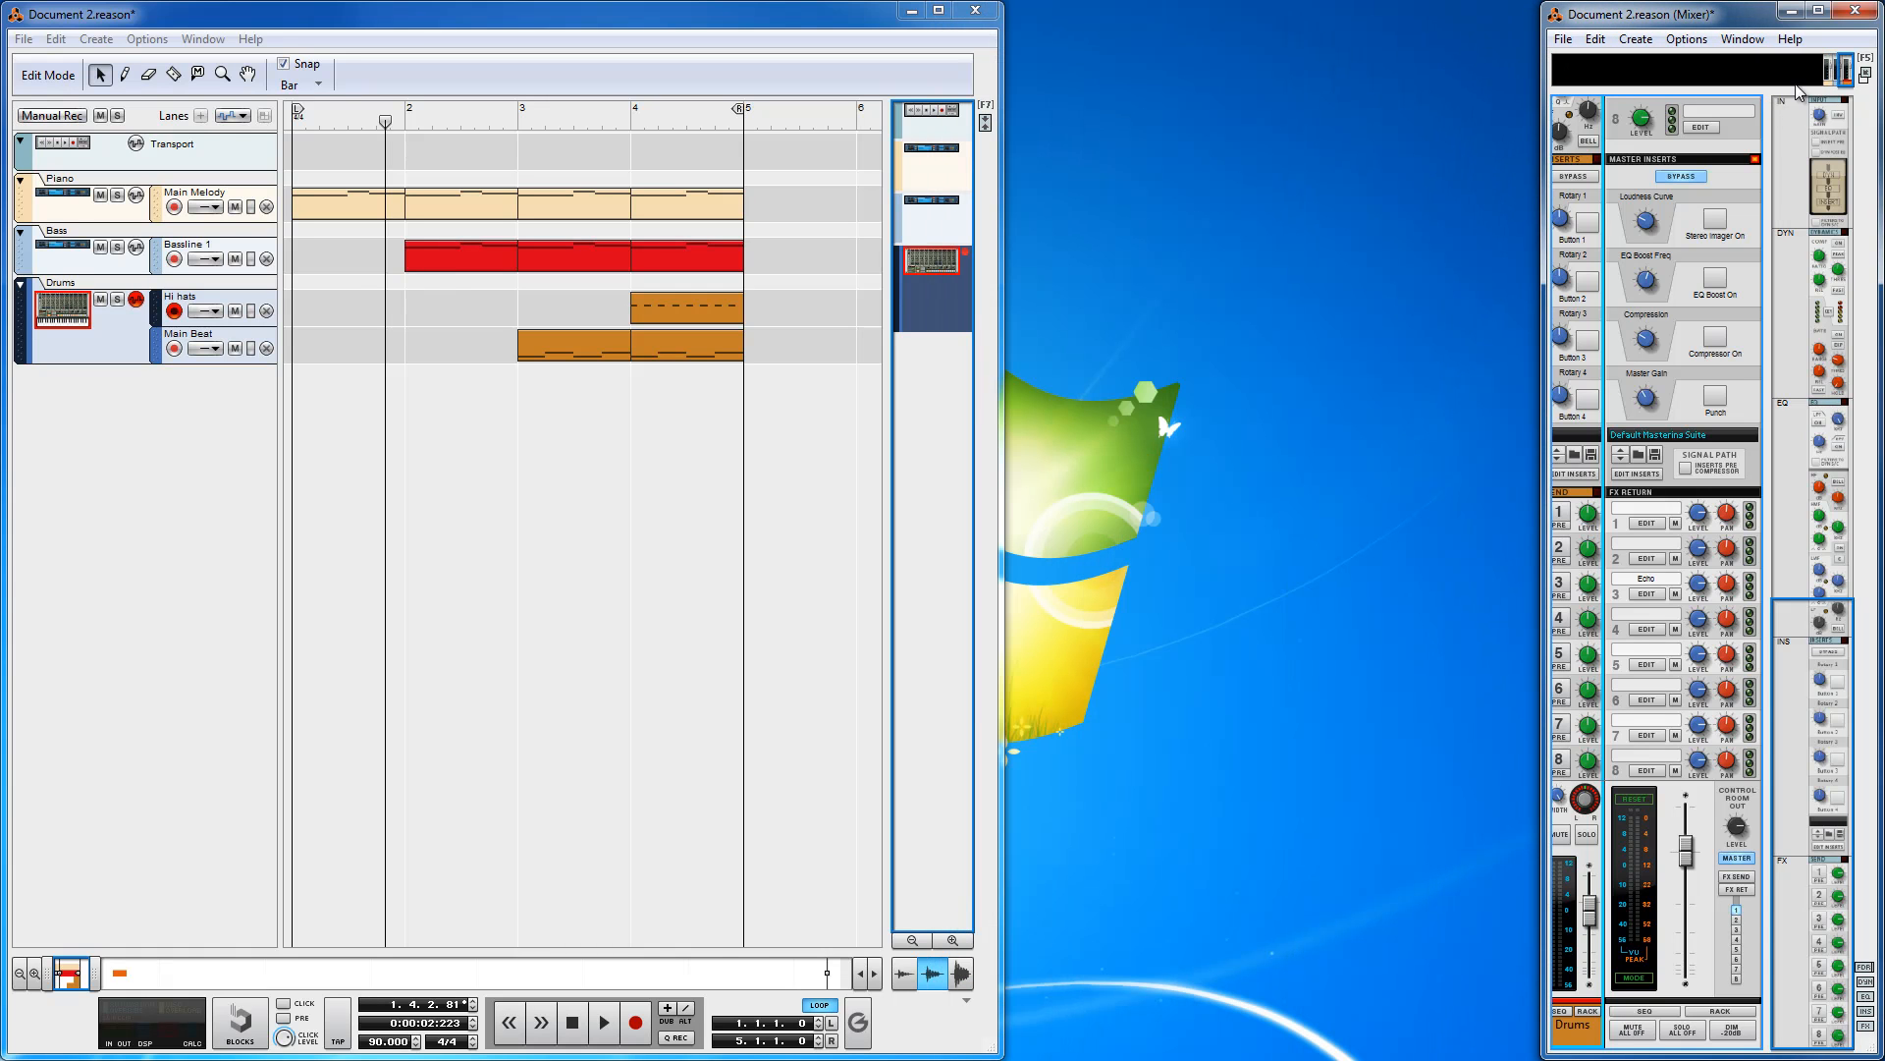
{"action": "left_click_drag", "start_coordinate": [1844, 77], "coordinate": [1837, 79]}
{"action": "left_click_drag", "start_coordinate": [1543, 214], "coordinate": [1010, 200]}
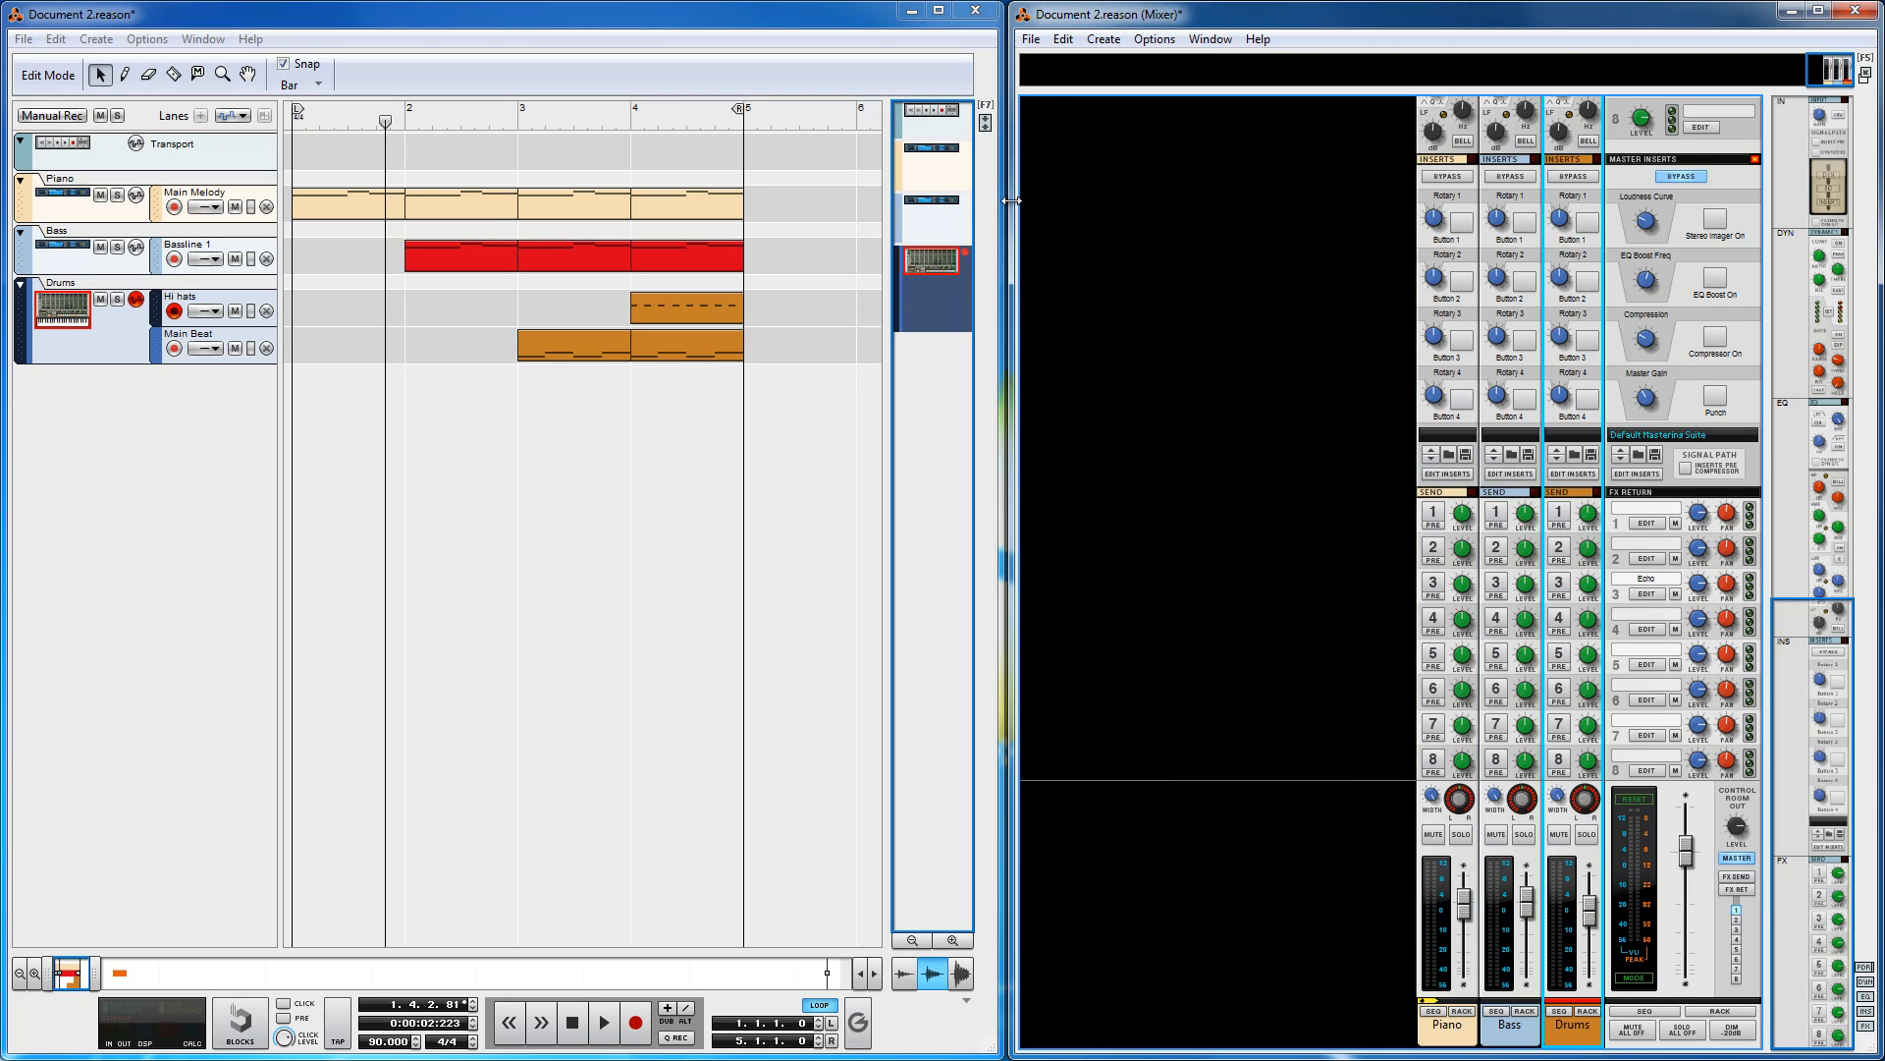
{"action": "left_click", "coordinate": [1819, 9]}
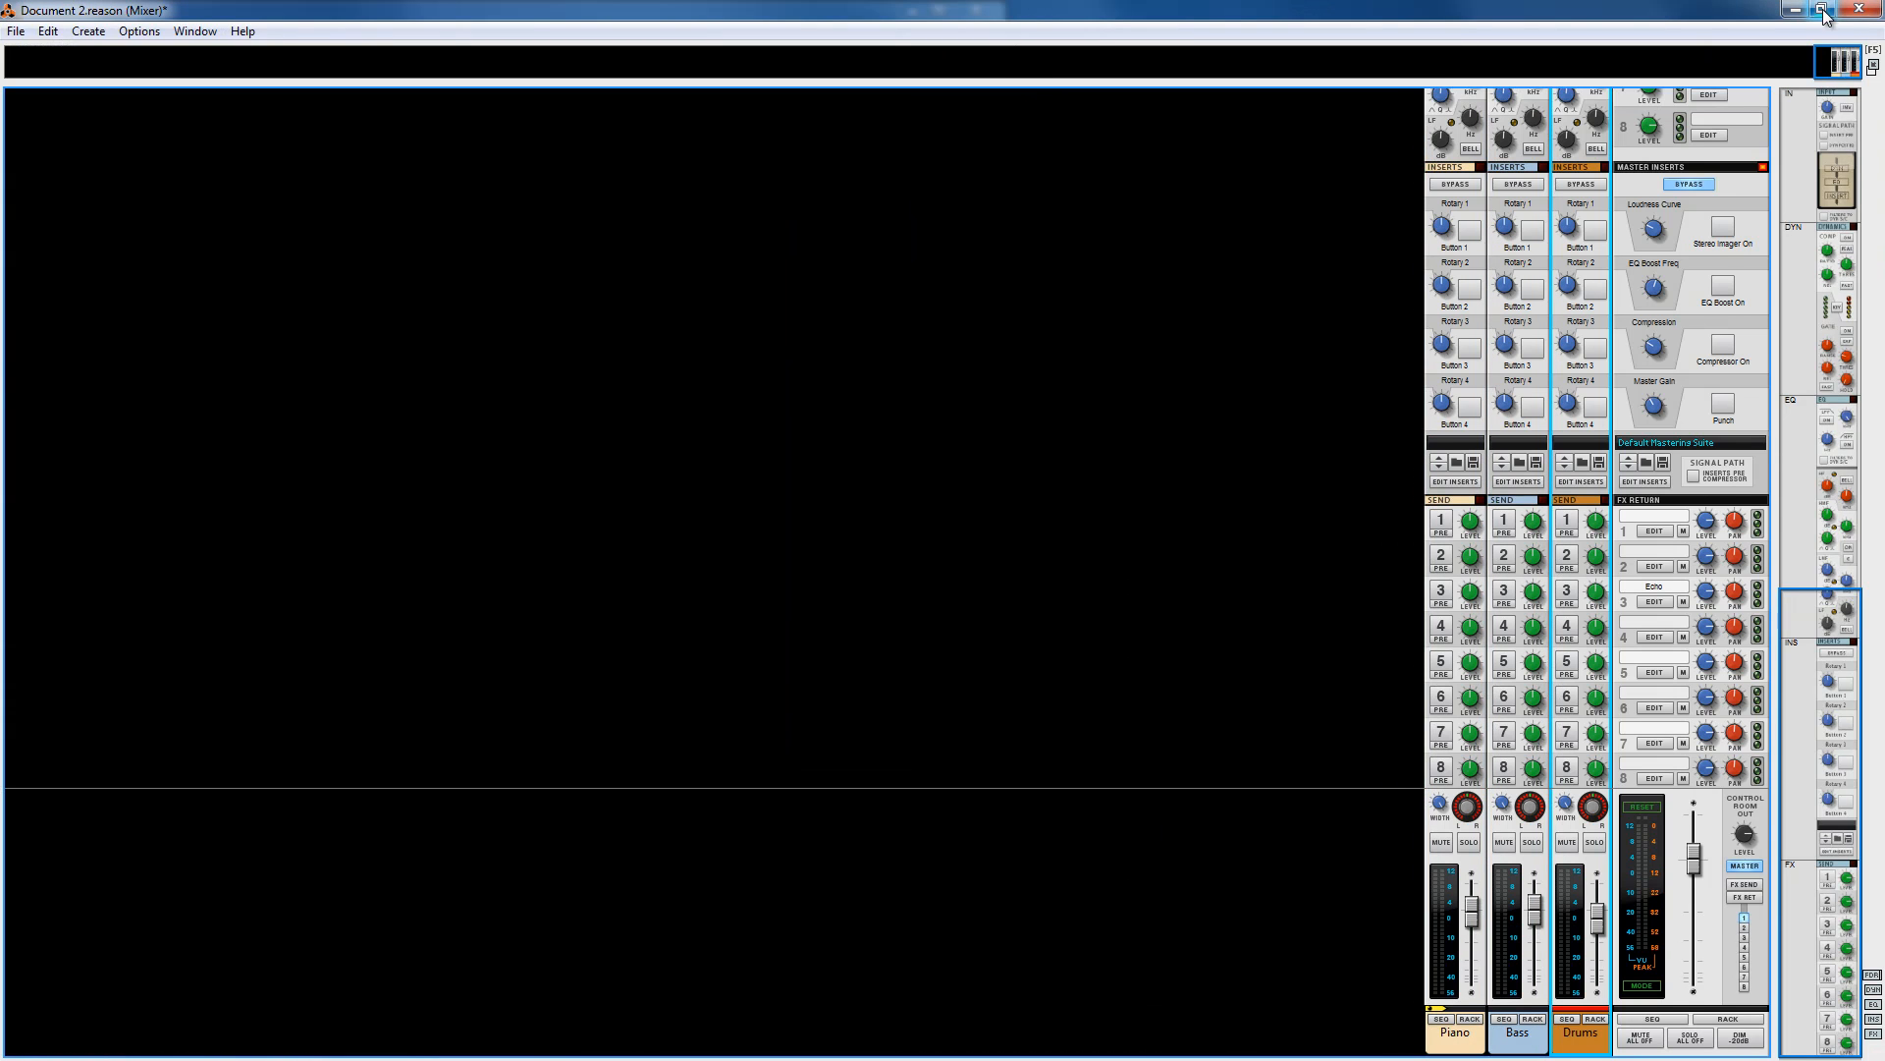
{"action": "left_click", "coordinate": [1818, 10]}
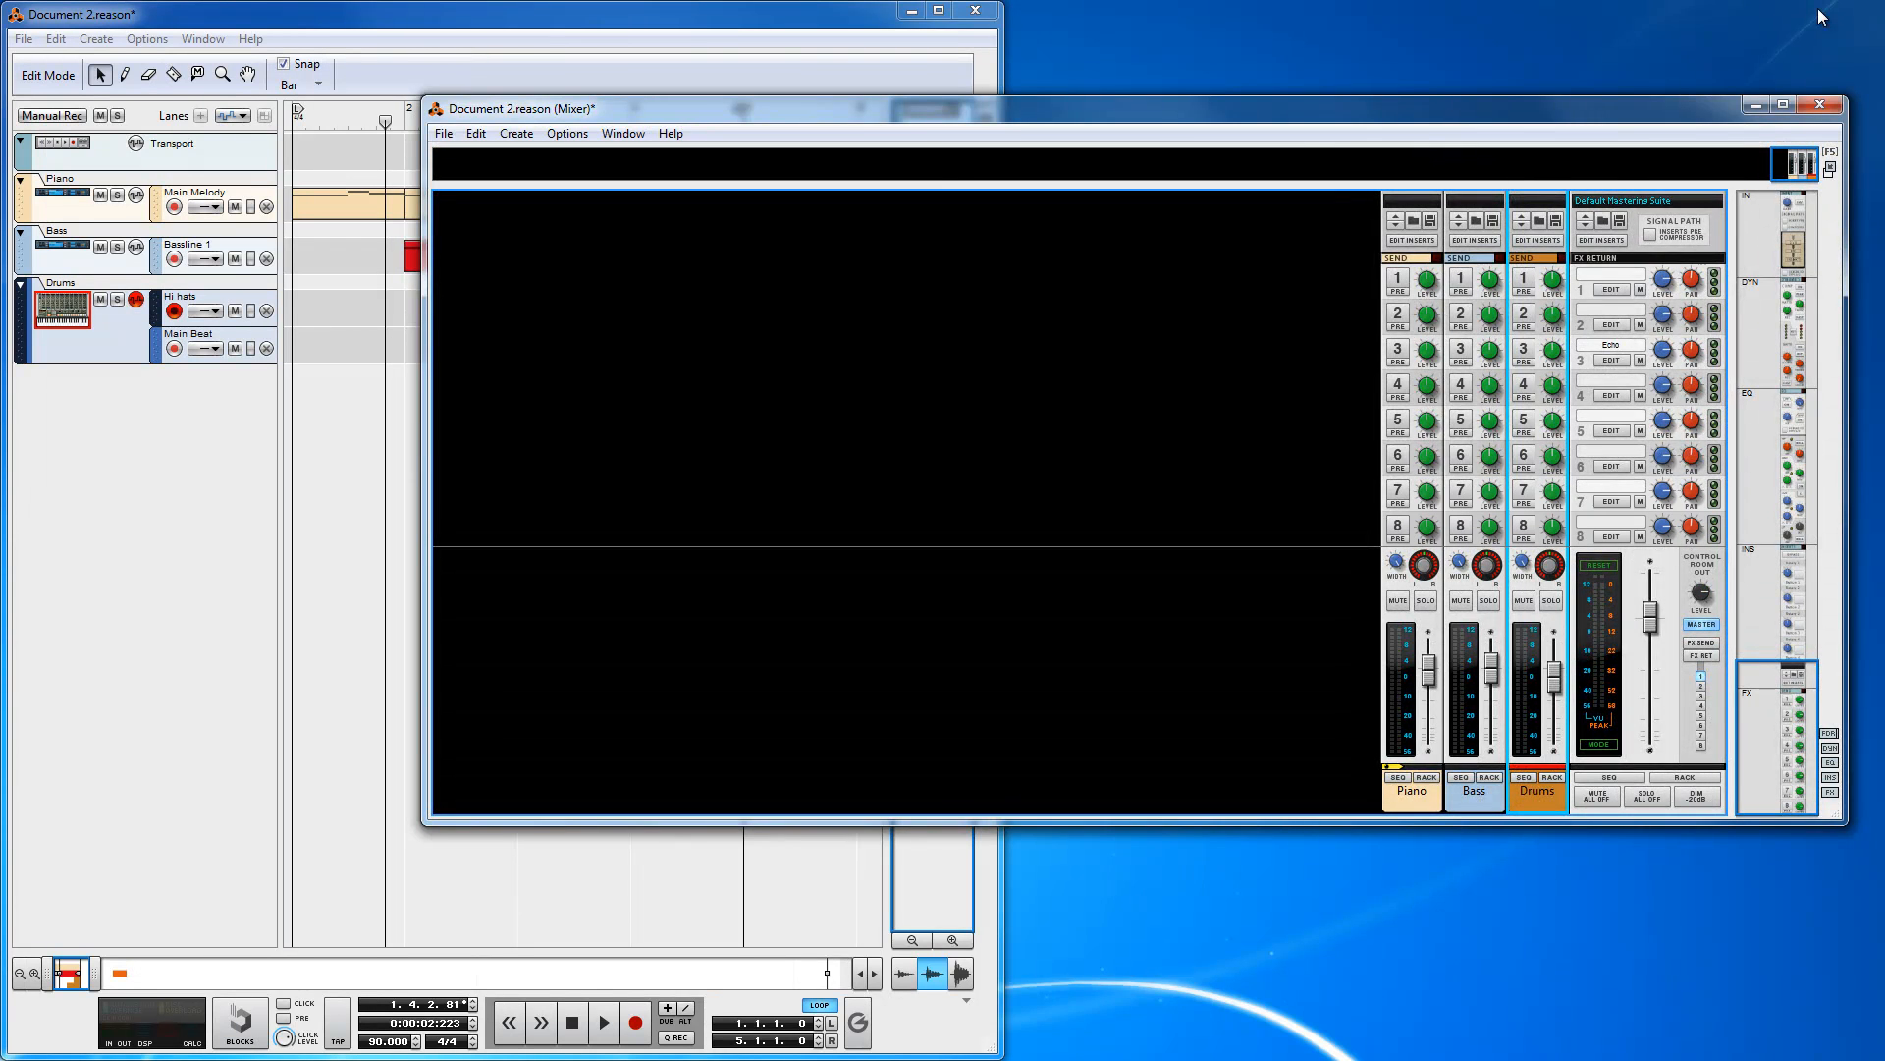
{"action": "key", "text": "super+Right"}
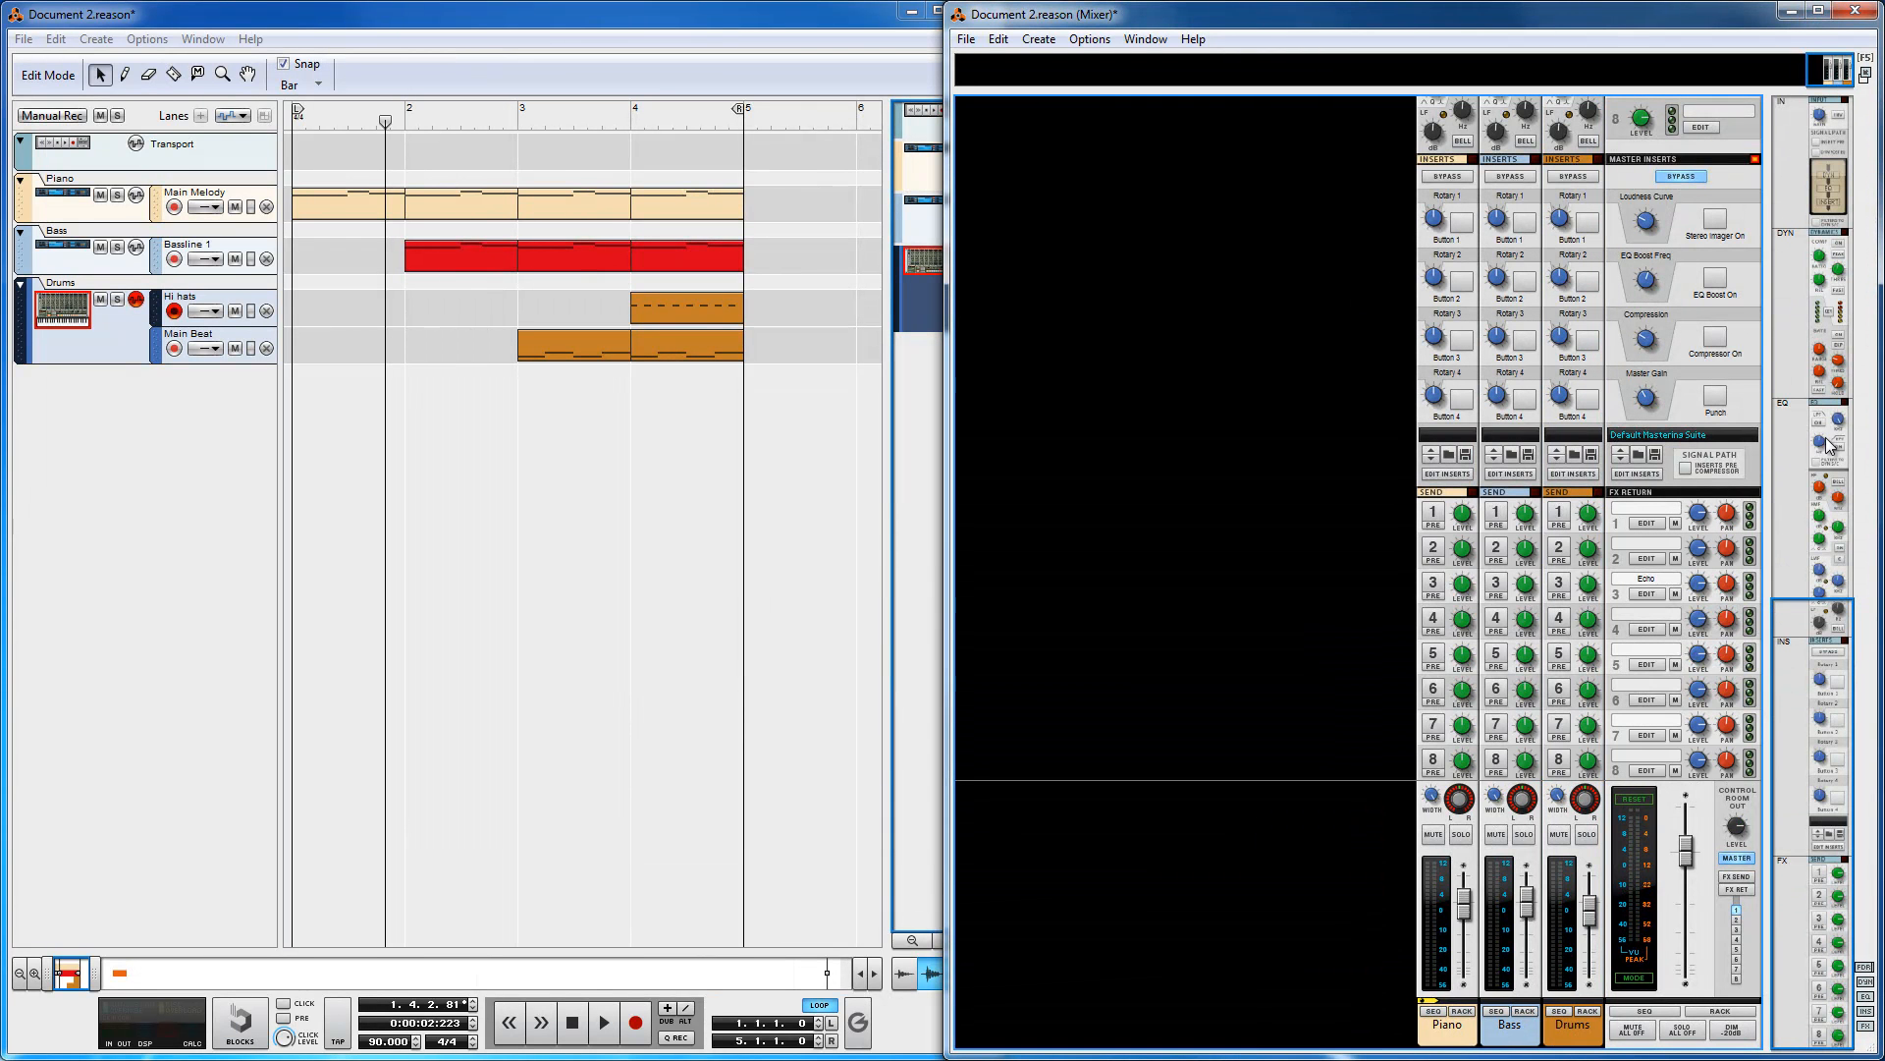
Step: Scroll the mixer to view the channels' input and dynamics sections, and switch between the sequencer and mixer windows
{"action": "left_click_drag", "start_coordinate": [1839, 644], "coordinate": [1822, 149]}
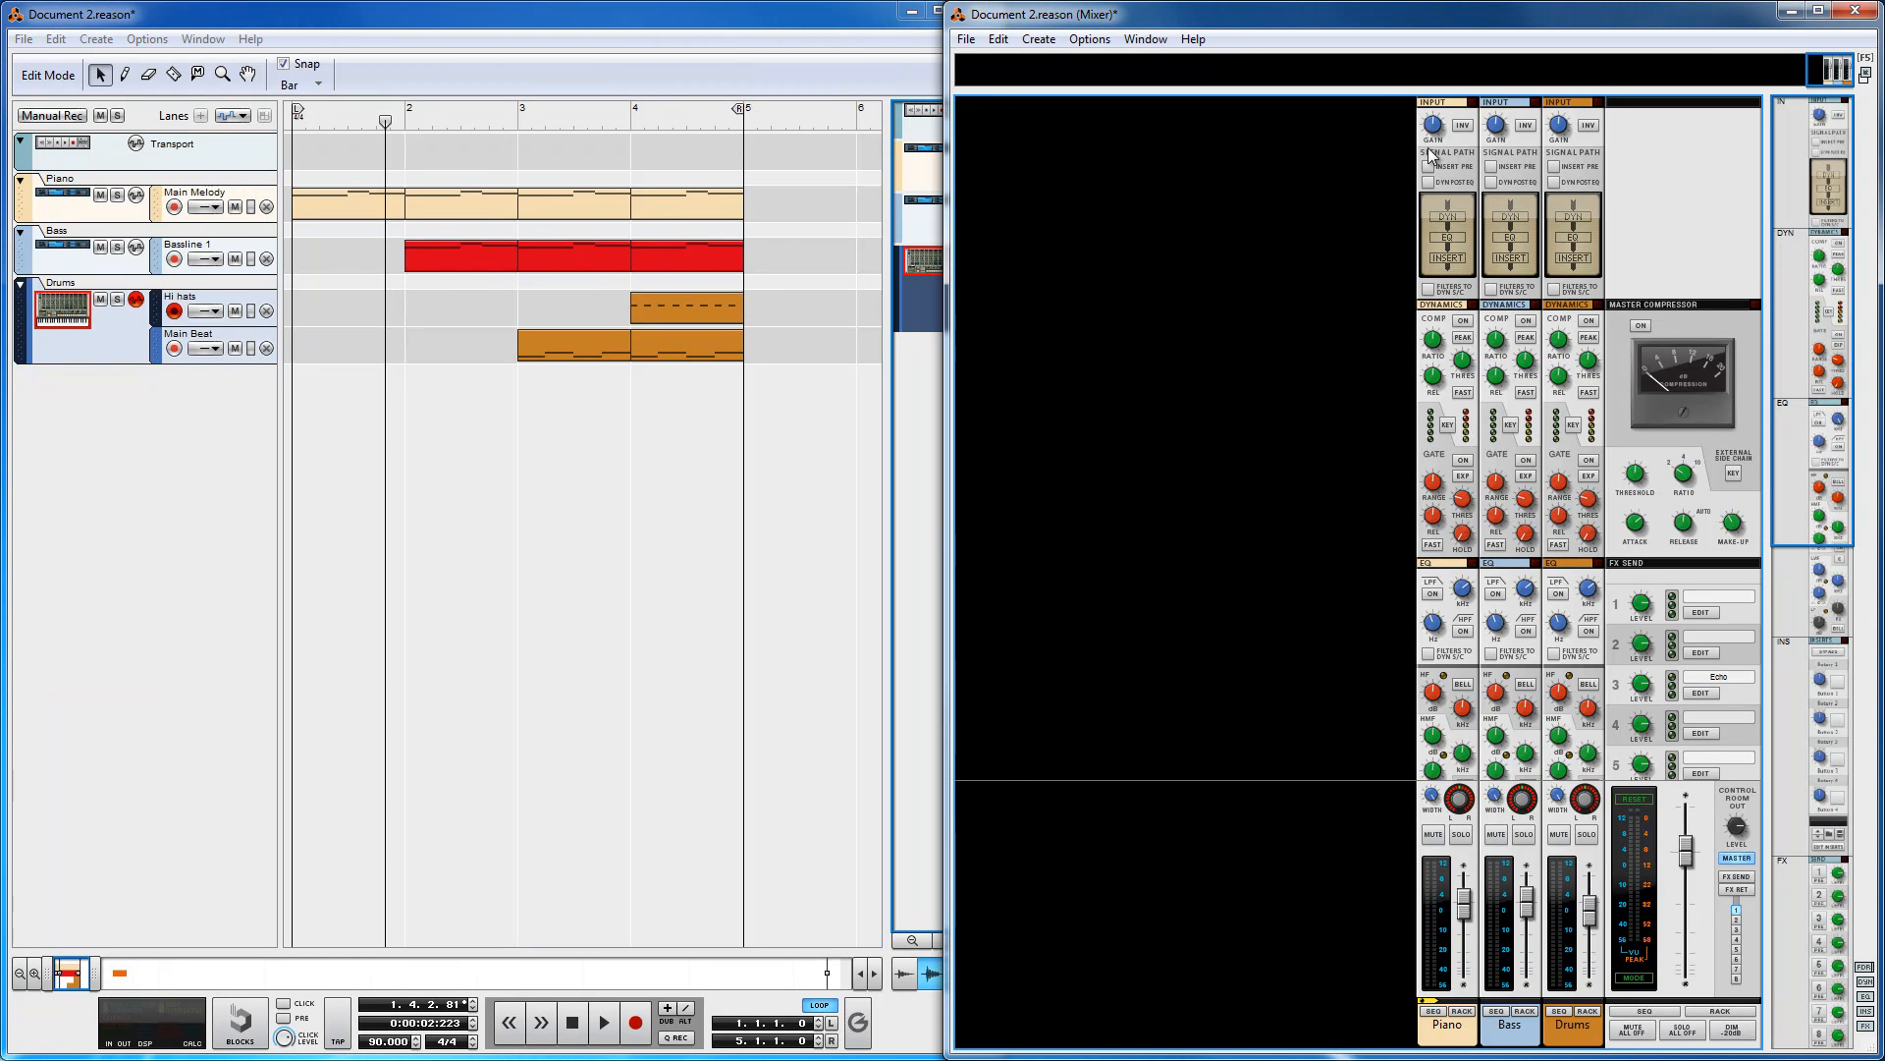
{"action": "left_click_drag", "start_coordinate": [1797, 169], "coordinate": [1796, 724]}
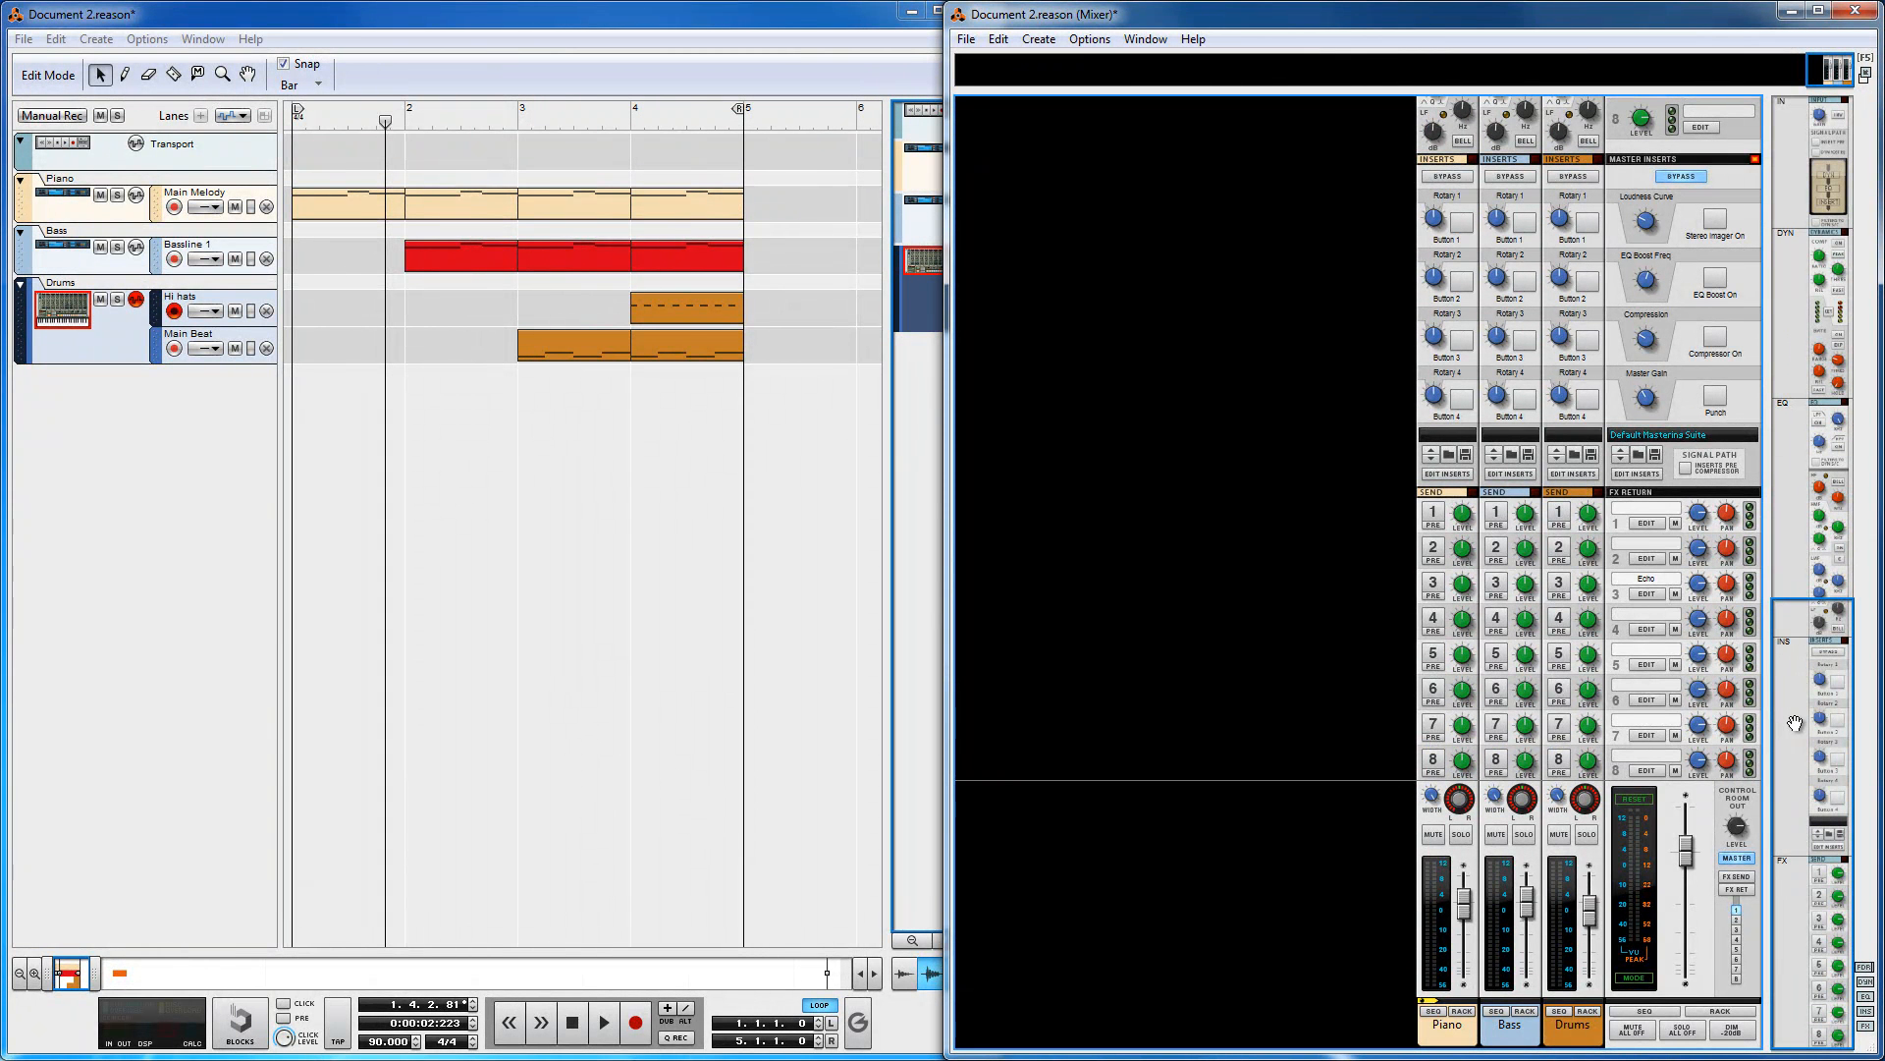
{"action": "left_click_drag", "start_coordinate": [1795, 723], "coordinate": [1822, 155]}
{"action": "left_click", "coordinate": [804, 13]}
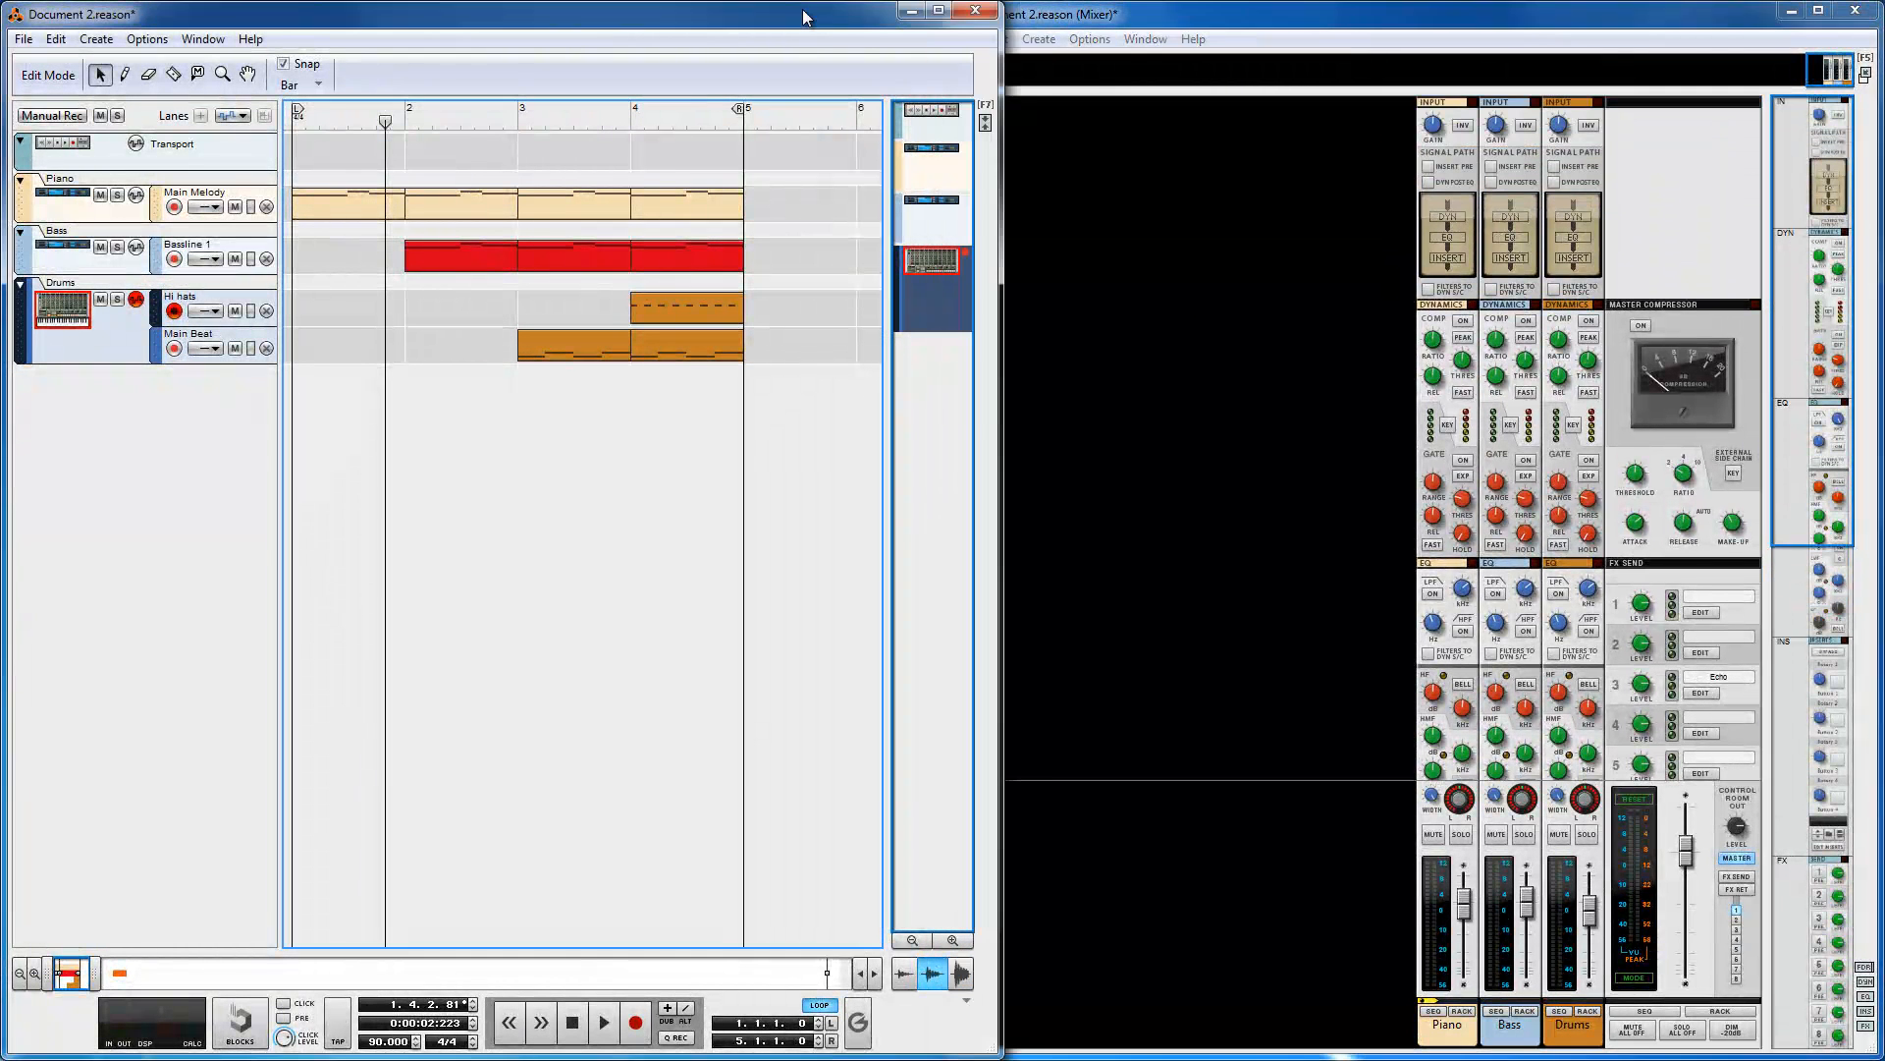
{"action": "left_click", "coordinate": [1293, 16]}
{"action": "left_click", "coordinate": [684, 758]}
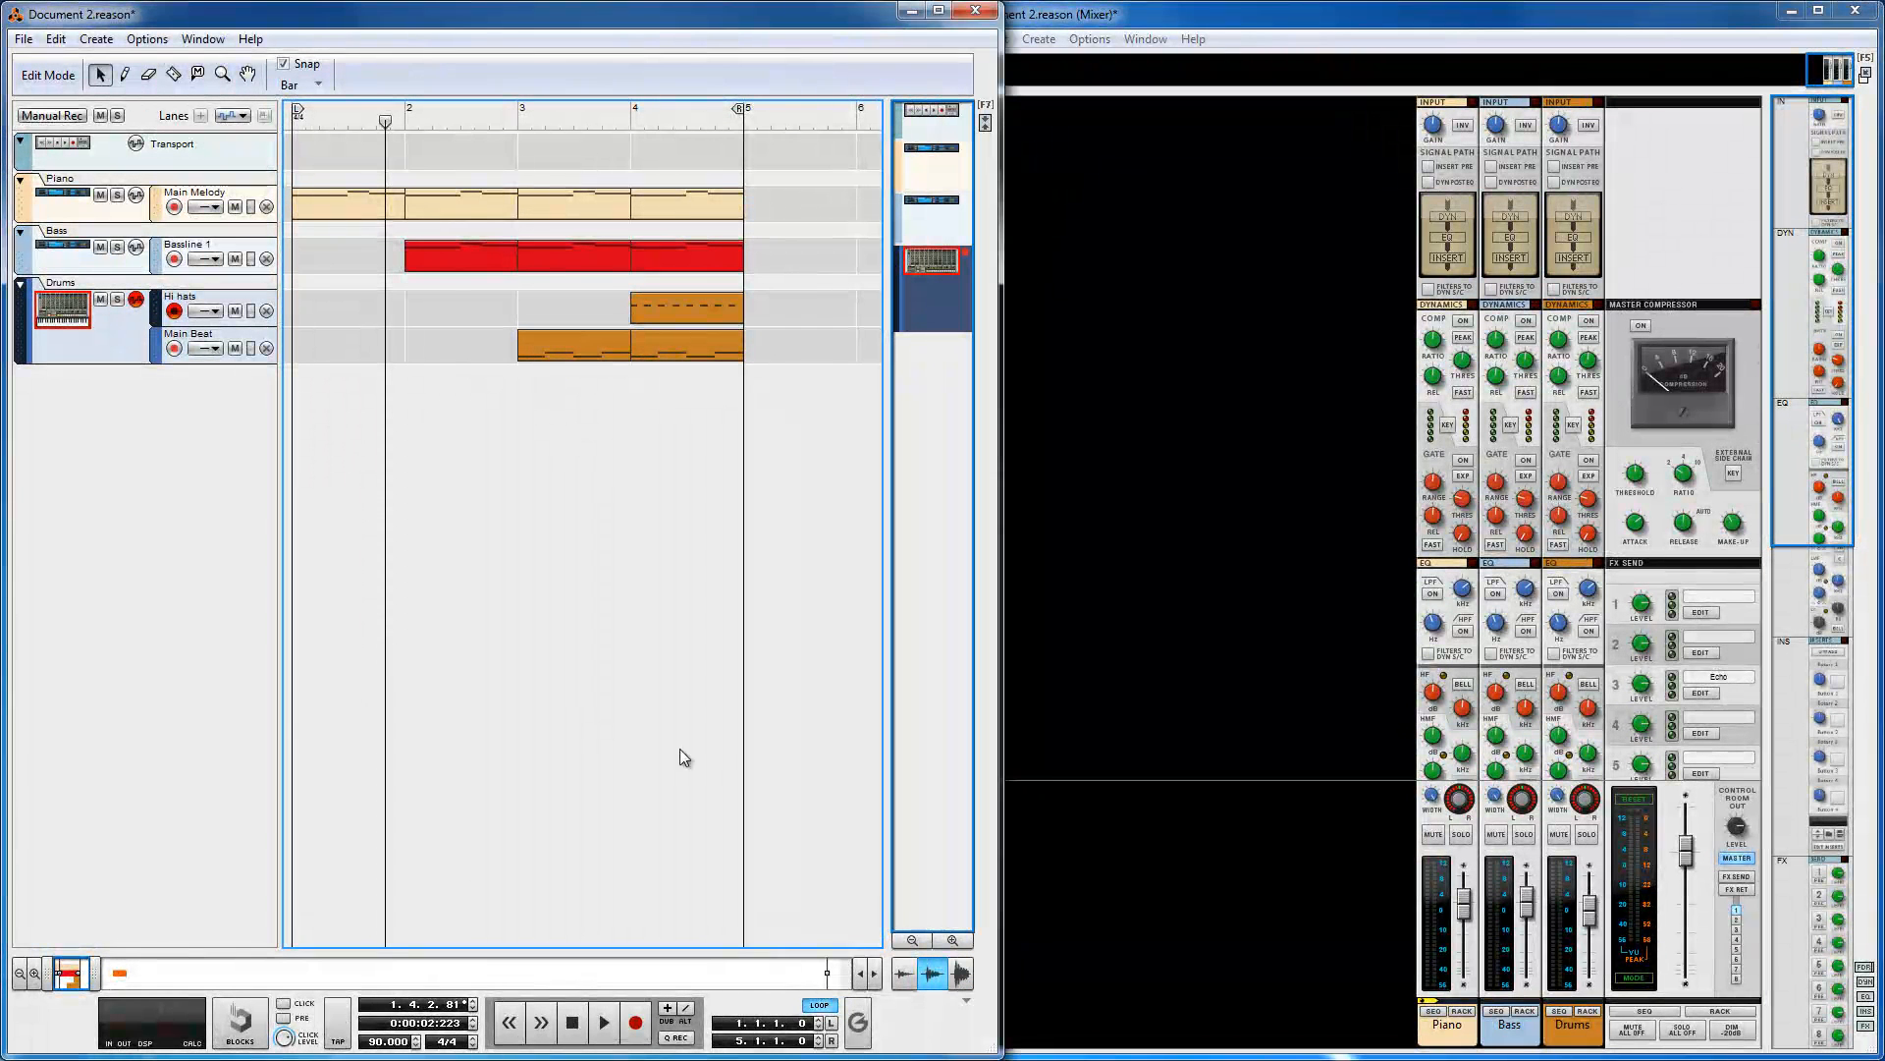